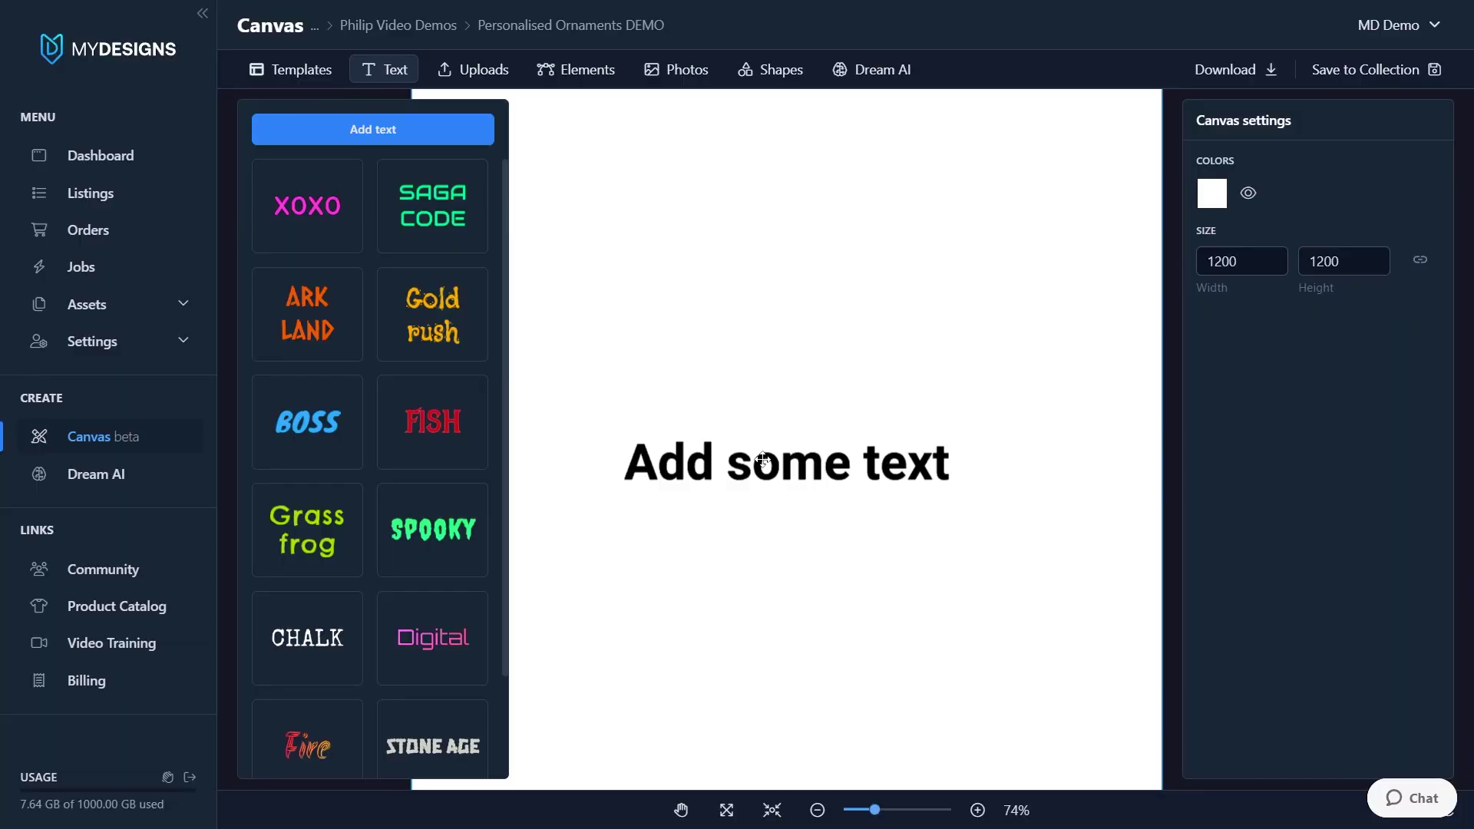
# - Enlarge the dog picture proportionally until it spans about the full width of the canvas
pyautogui.scroll(-5, 762, 460)
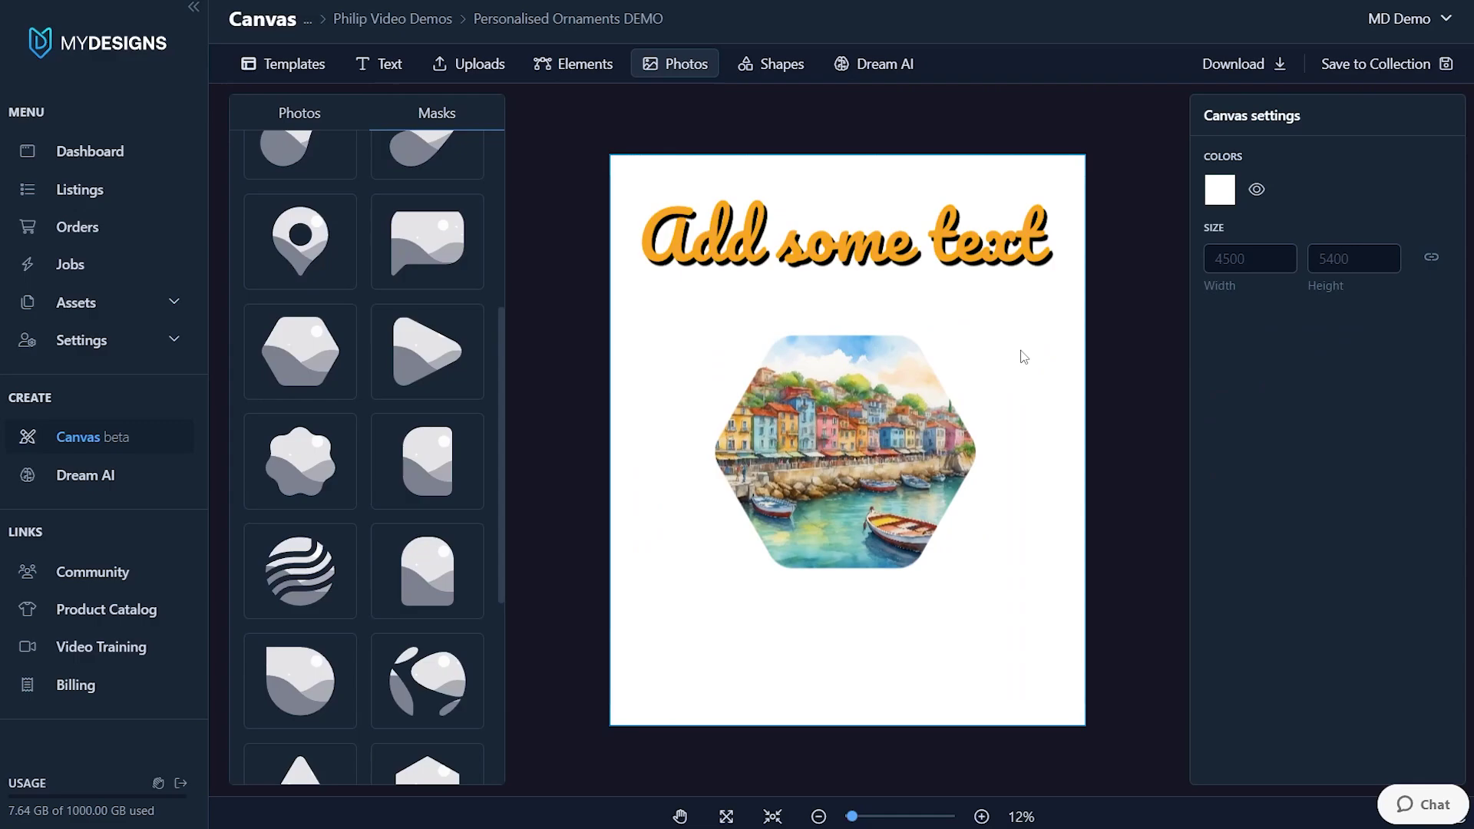
pyautogui.click(909, 380)
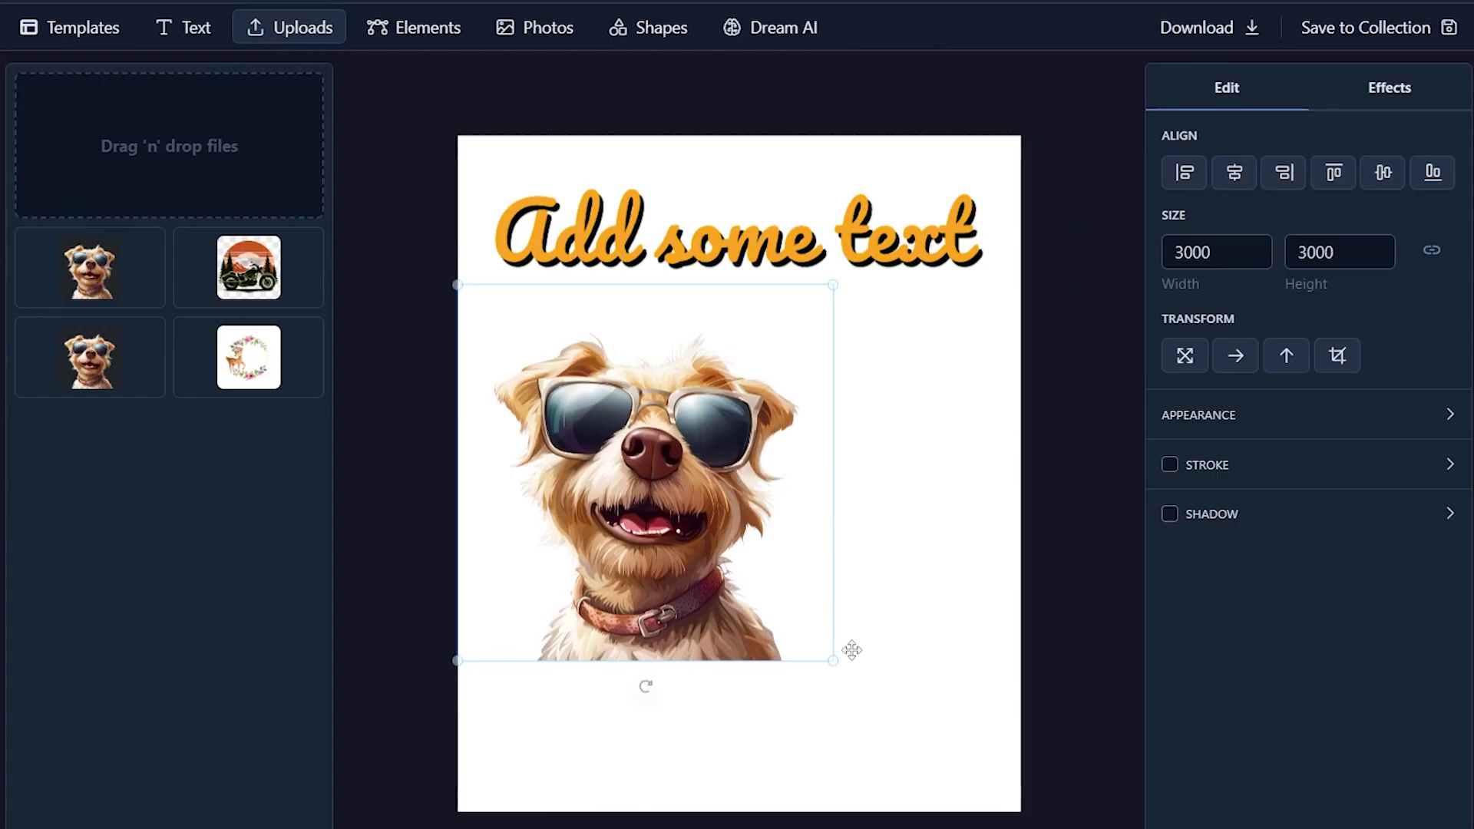
pyautogui.moveTo(834, 658); pyautogui.dragTo(1026, 816)
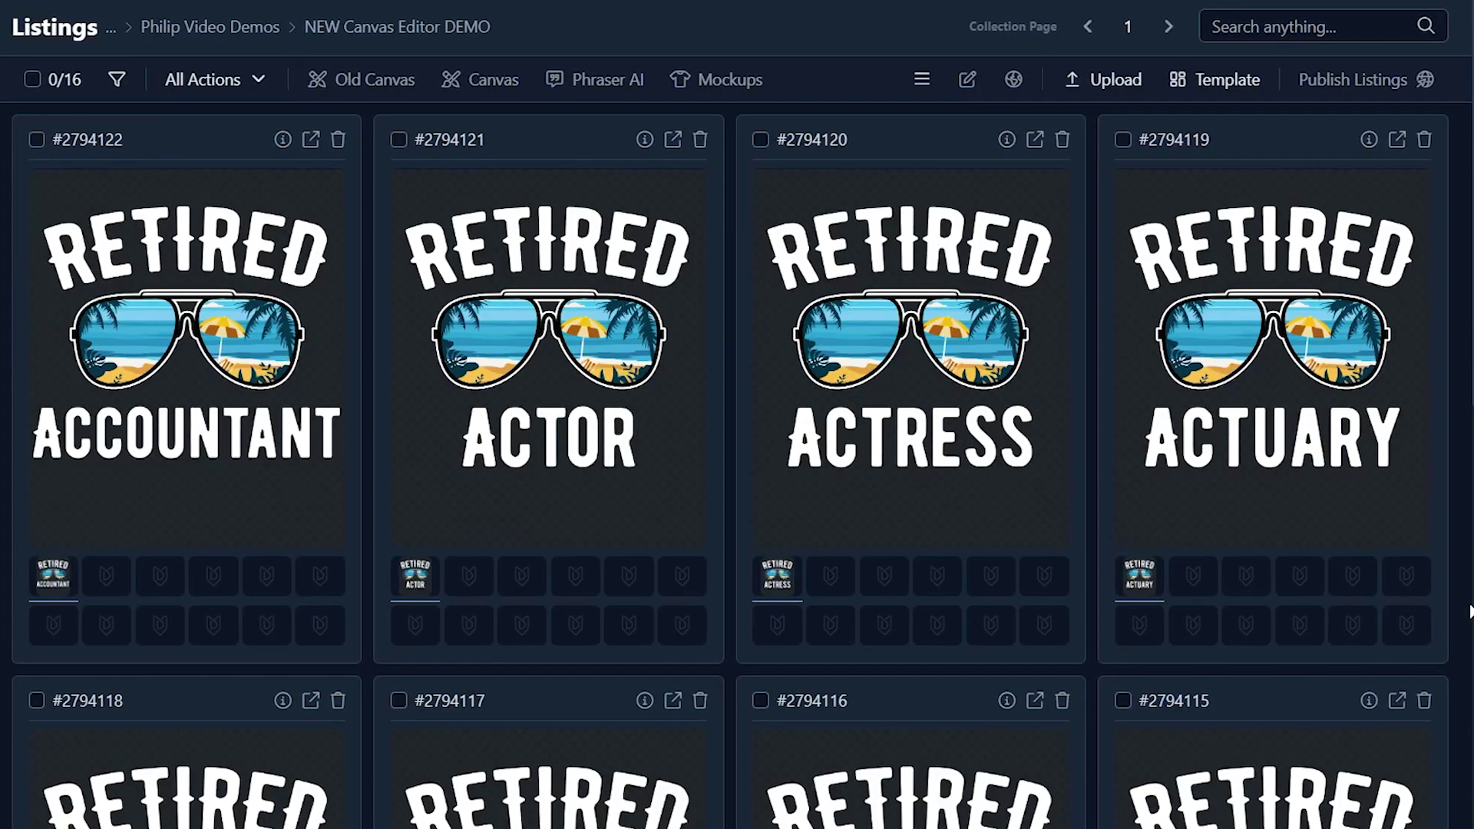
# - Open the retired-profession listings in the Canvas editor and recolour the "not my problem anymore..." text light blue 8dc8e7
pyautogui.click(486, 72)
pyautogui.click(810, 536)
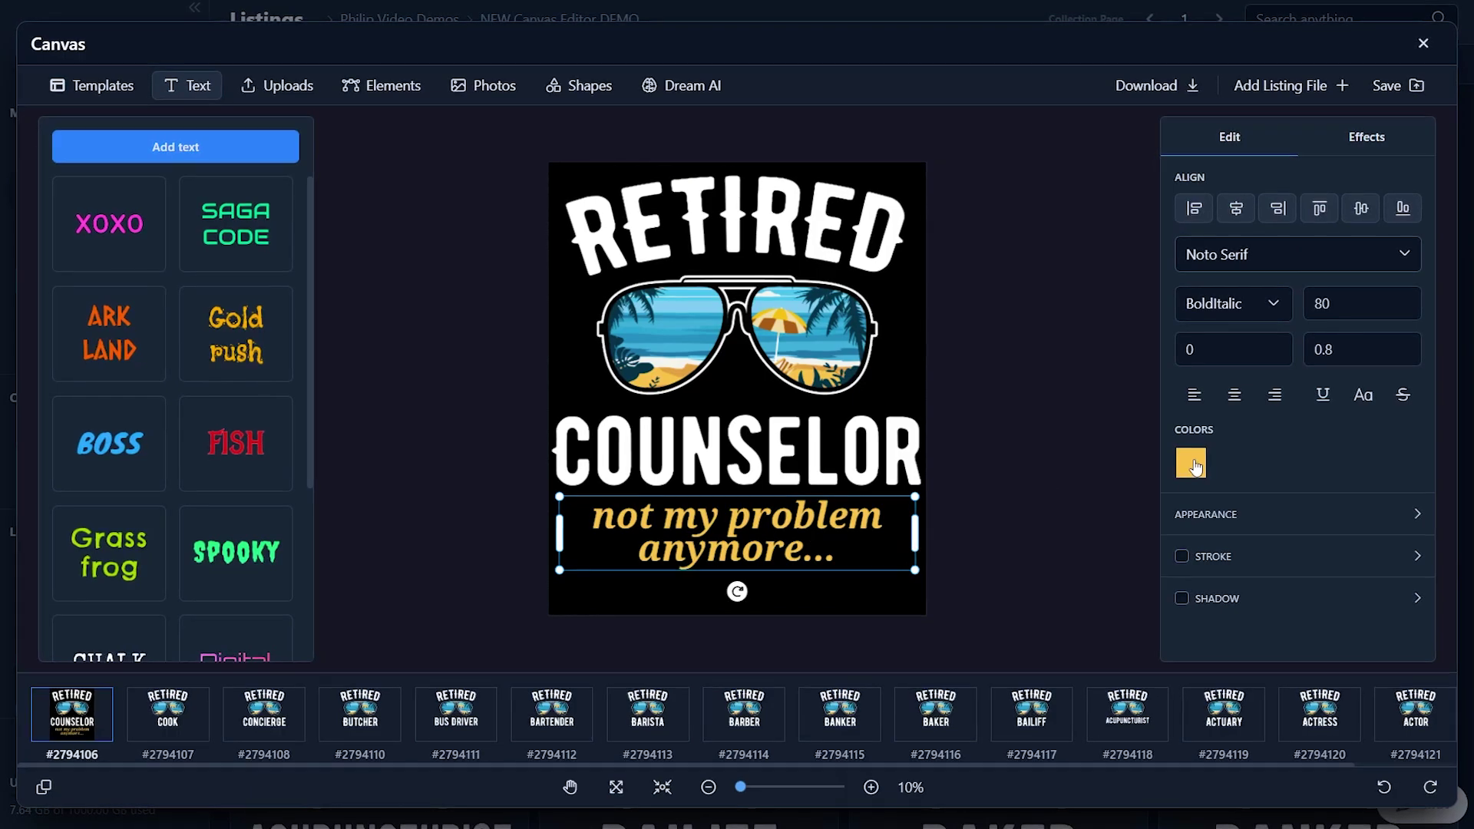
pyautogui.click(1190, 463)
pyautogui.click(1035, 398)
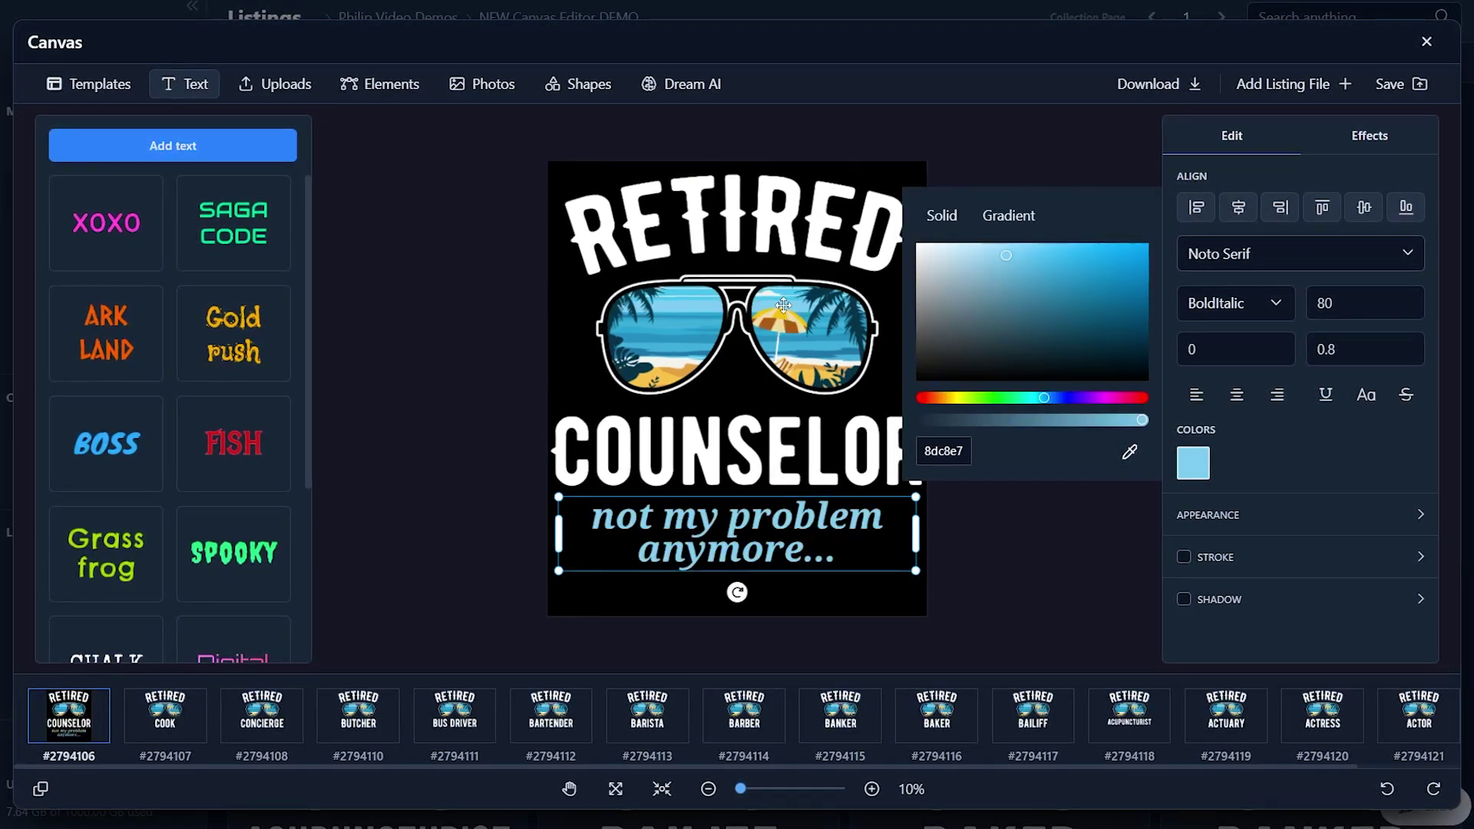
pyautogui.click(1039, 568)
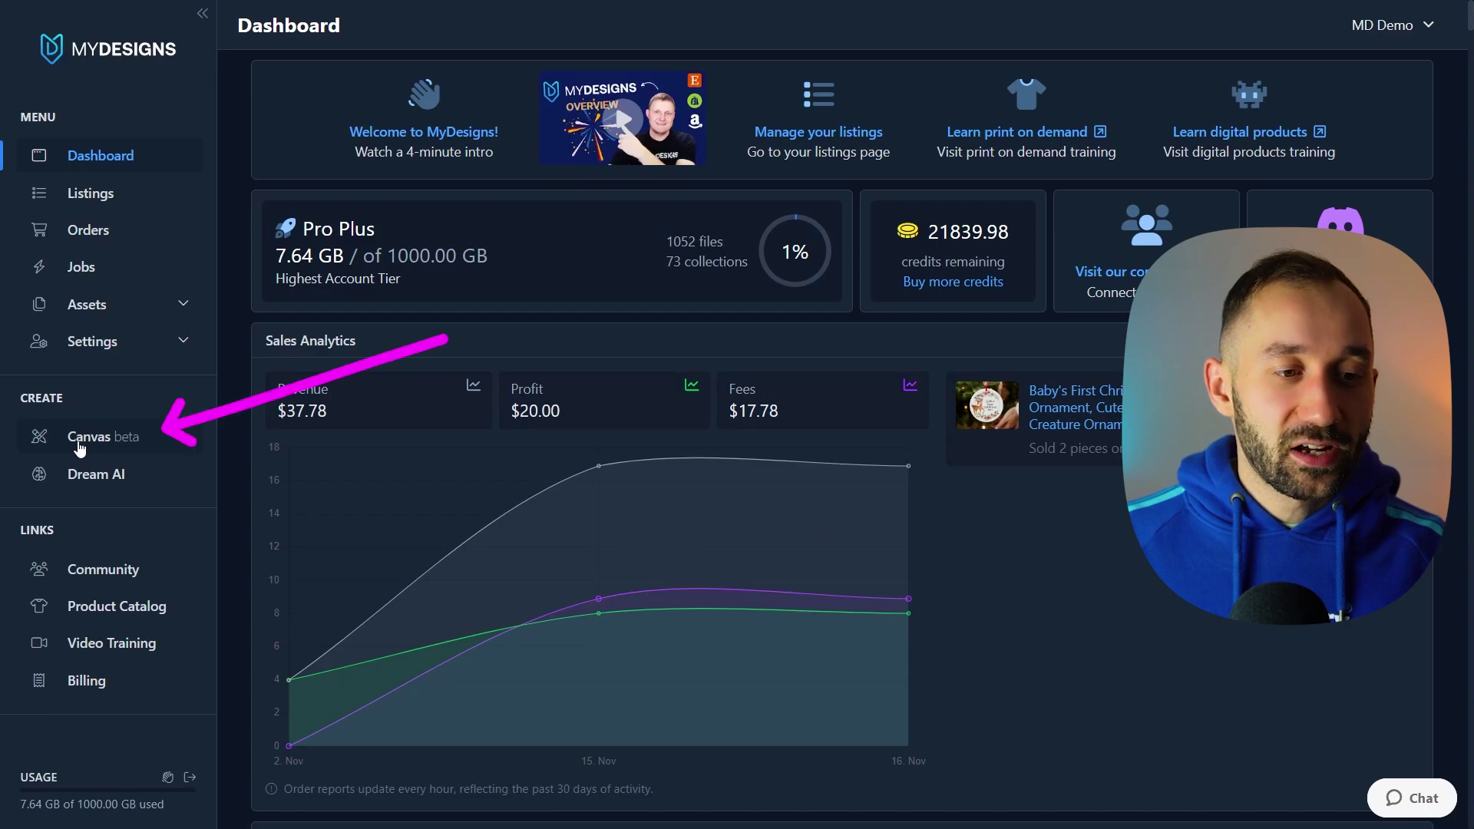
# - Select the first four ornament listings, #2760738, #2760737, #2760735 and #2760734, and open them together in the Canvas editor
pyautogui.click(137, 446)
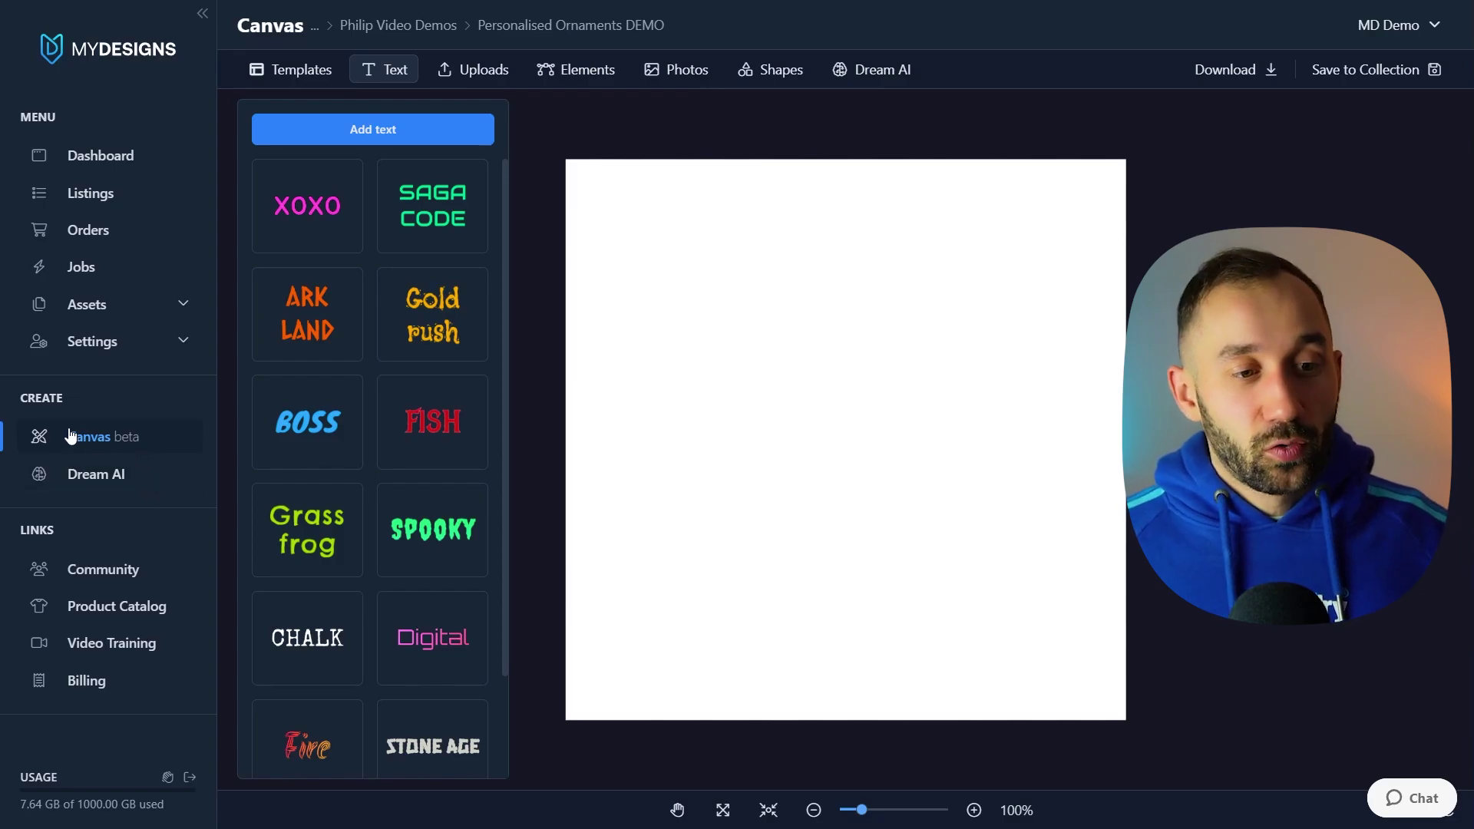
pyautogui.click(90, 197)
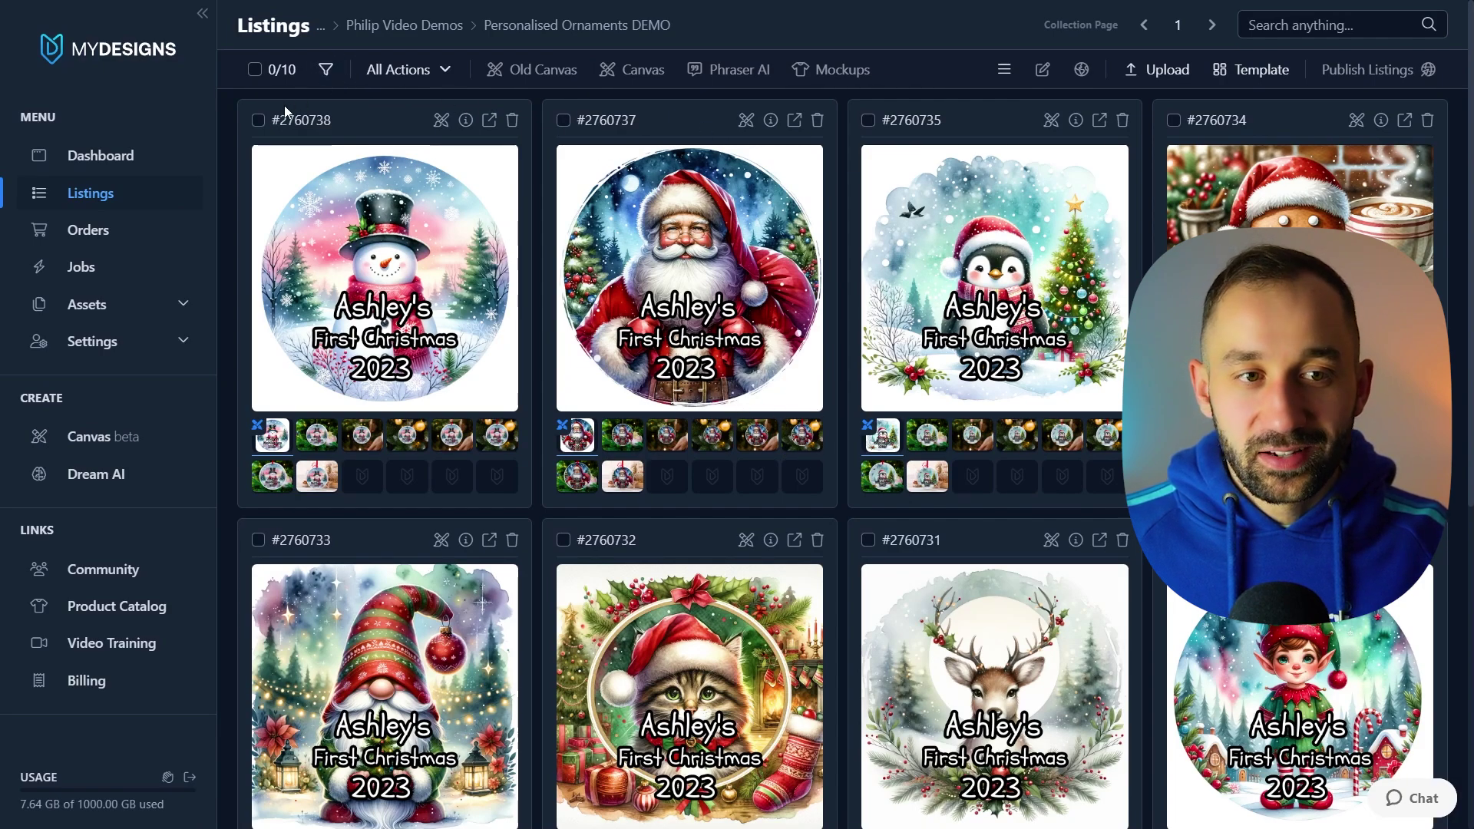
pyautogui.click(258, 120)
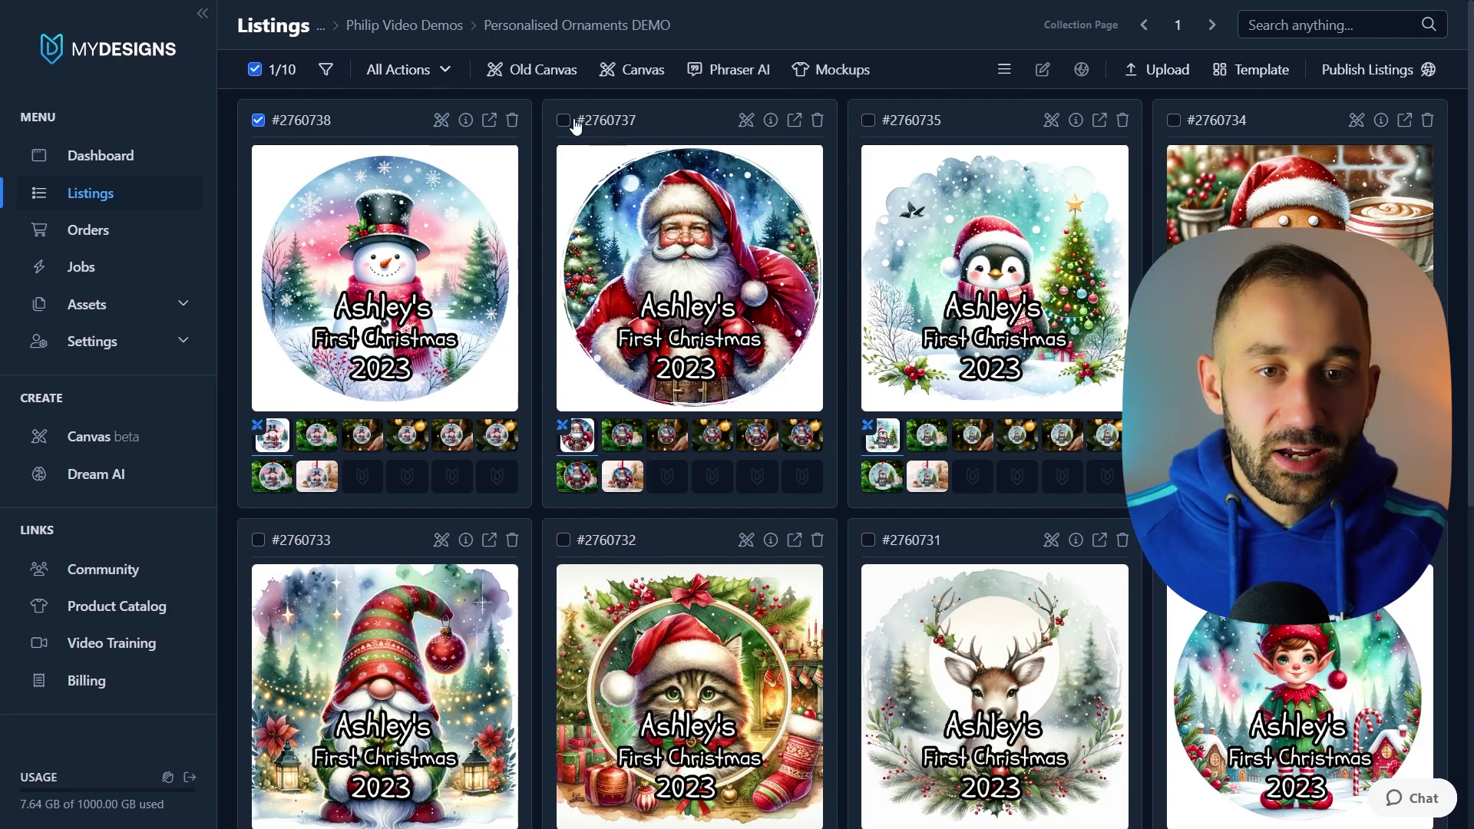
pyautogui.click(563, 120)
pyautogui.click(869, 121)
pyautogui.click(1174, 121)
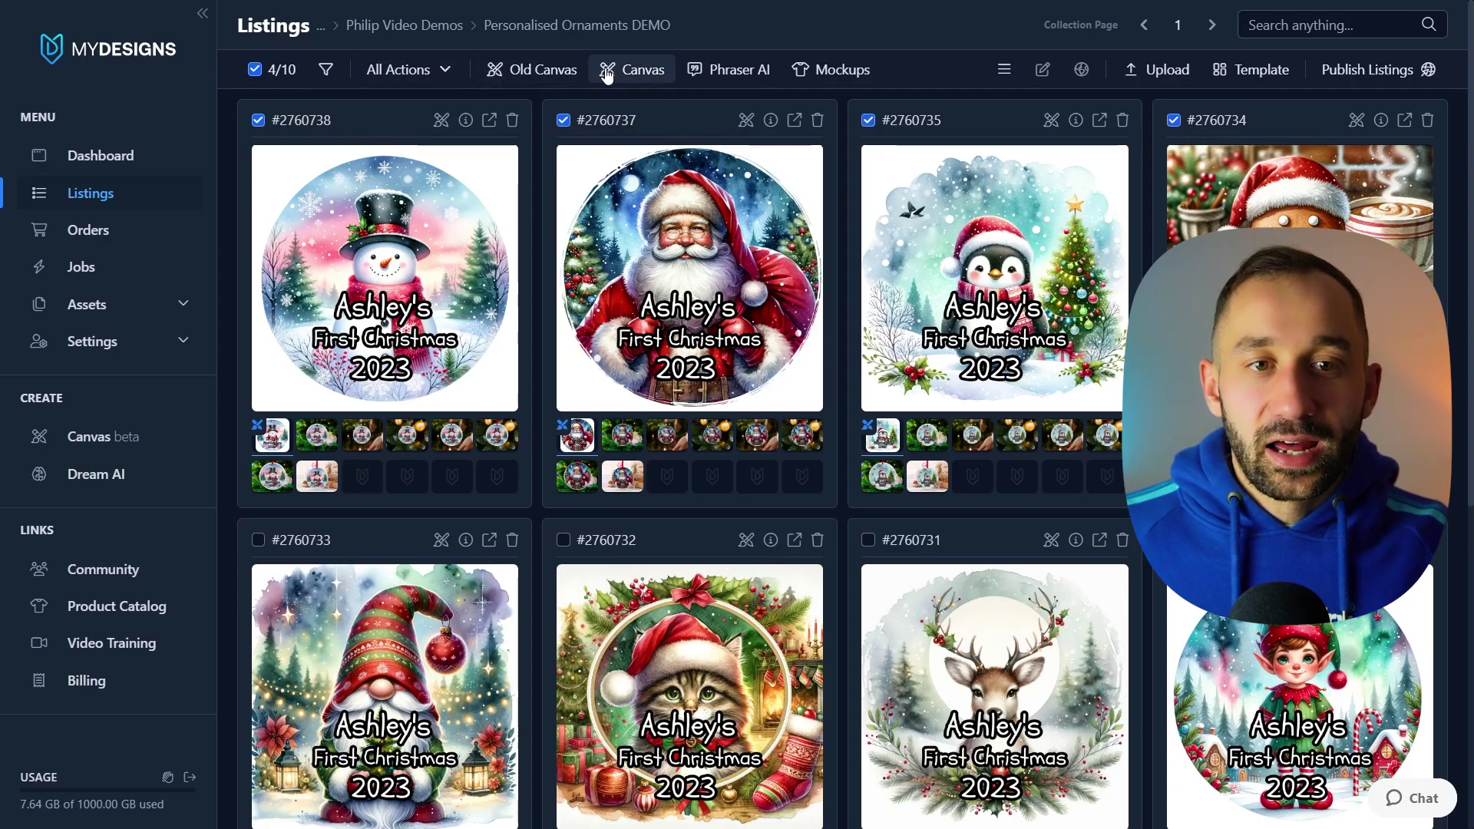
pyautogui.click(669, 71)
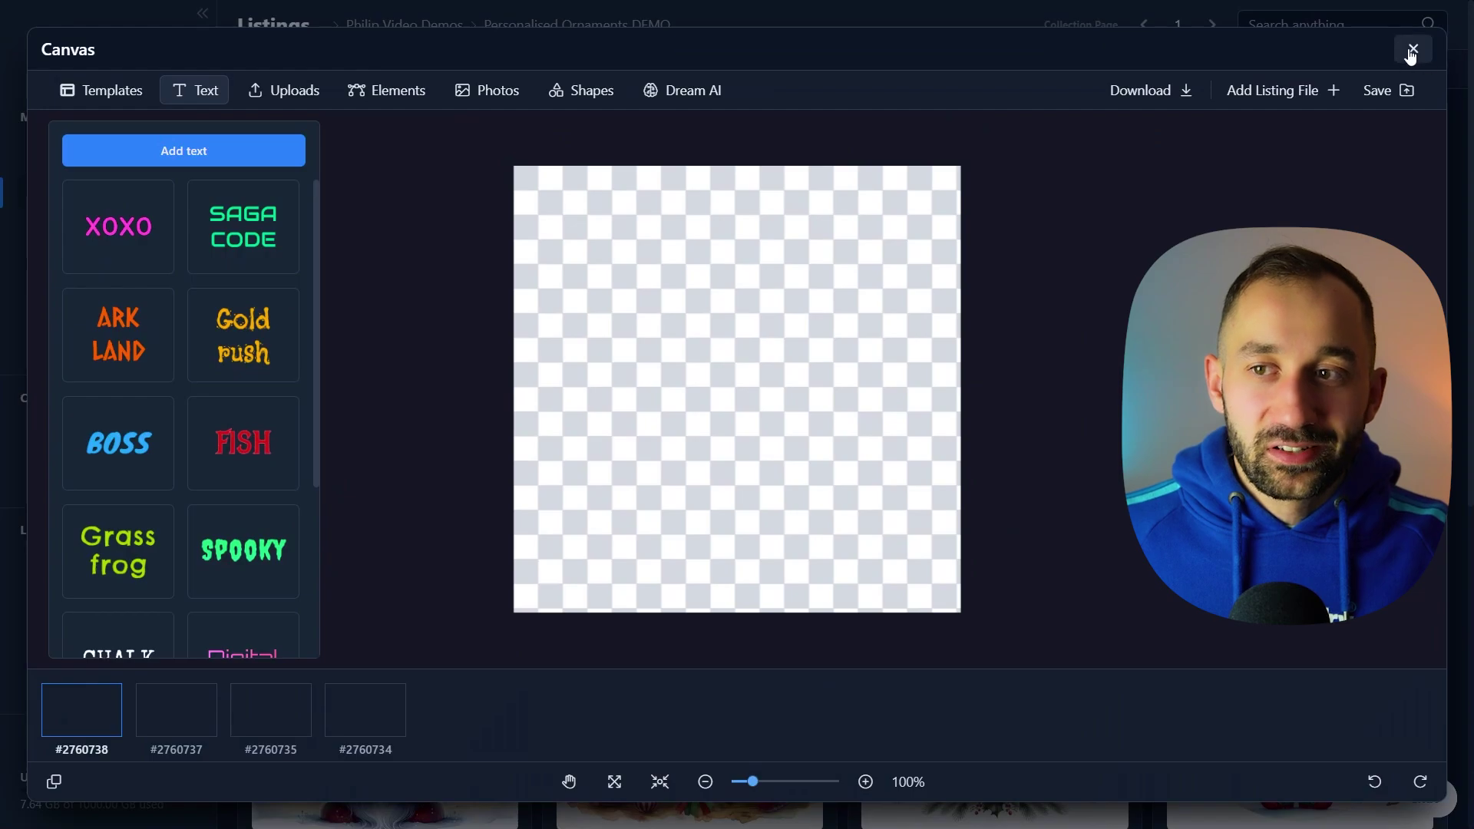
# - Close the bulk Canvas editor and deselect the four ornament listings
pyautogui.click(1413, 50)
pyautogui.click(258, 120)
pyautogui.click(564, 120)
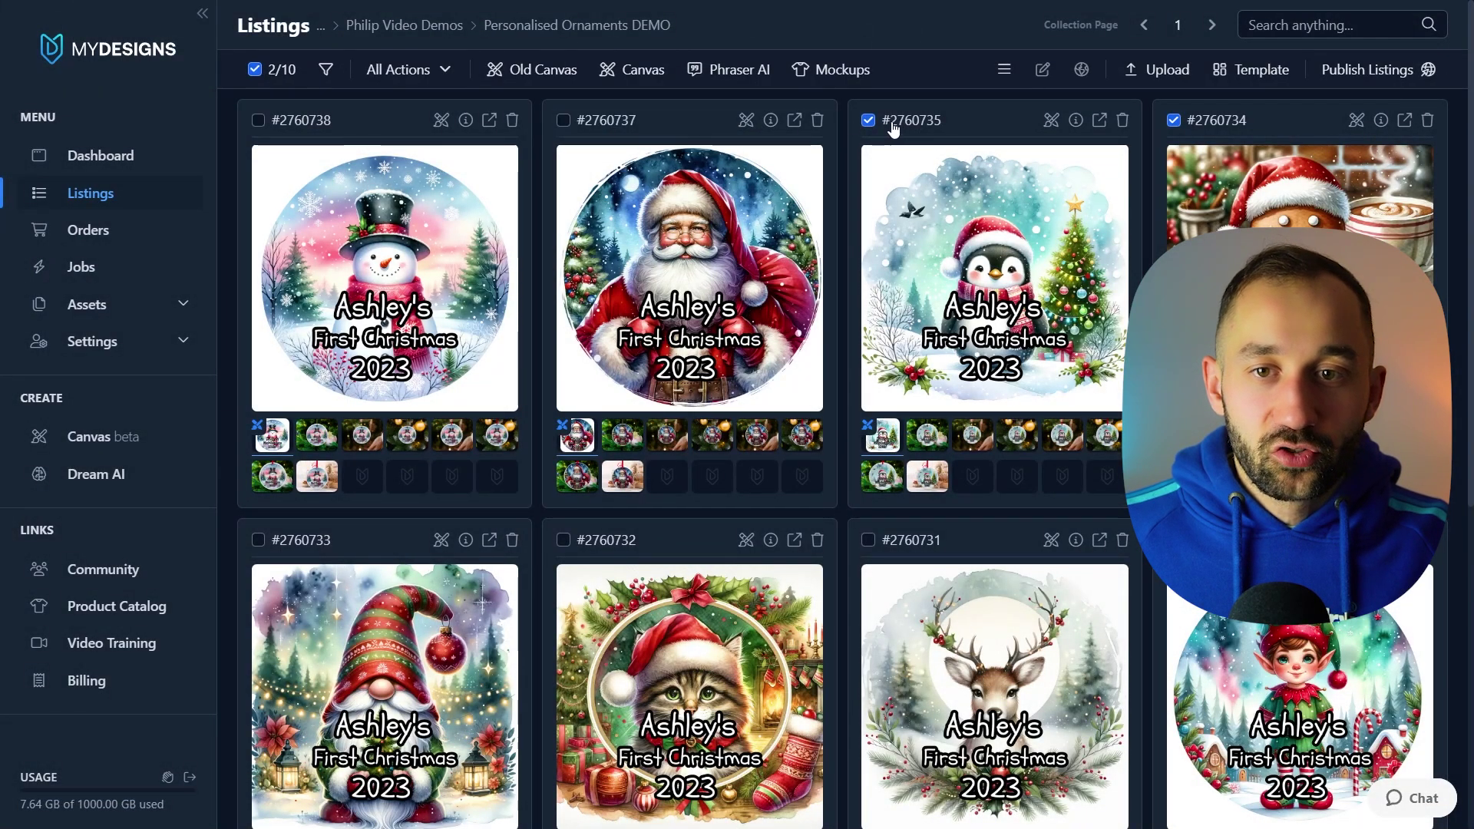
pyautogui.click(869, 120)
pyautogui.click(1173, 122)
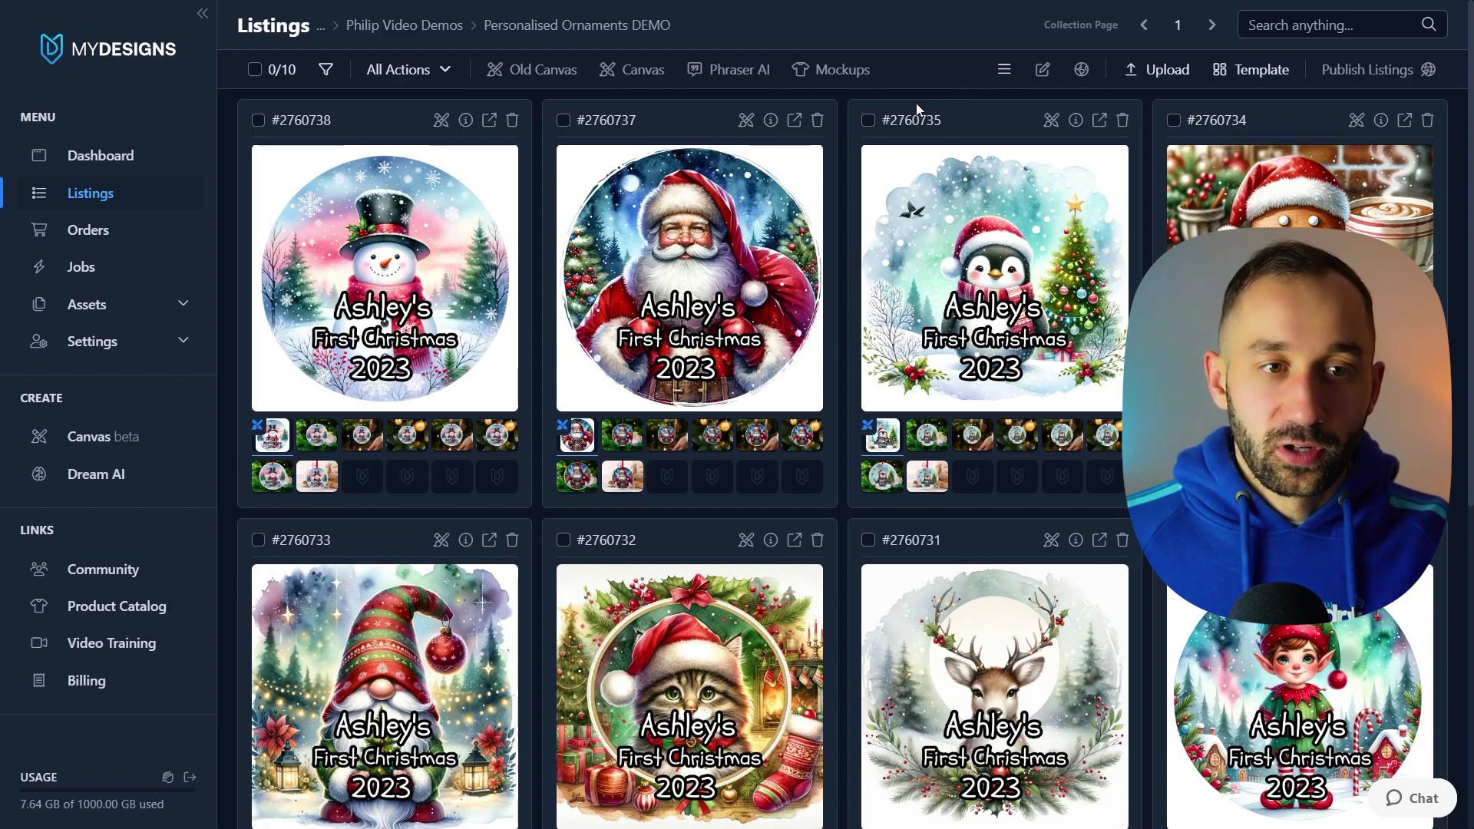
# - Open the snowman ornament listing's saved design in the Canvas editor and nudge the name text slightly upwards
pyautogui.click(261, 120)
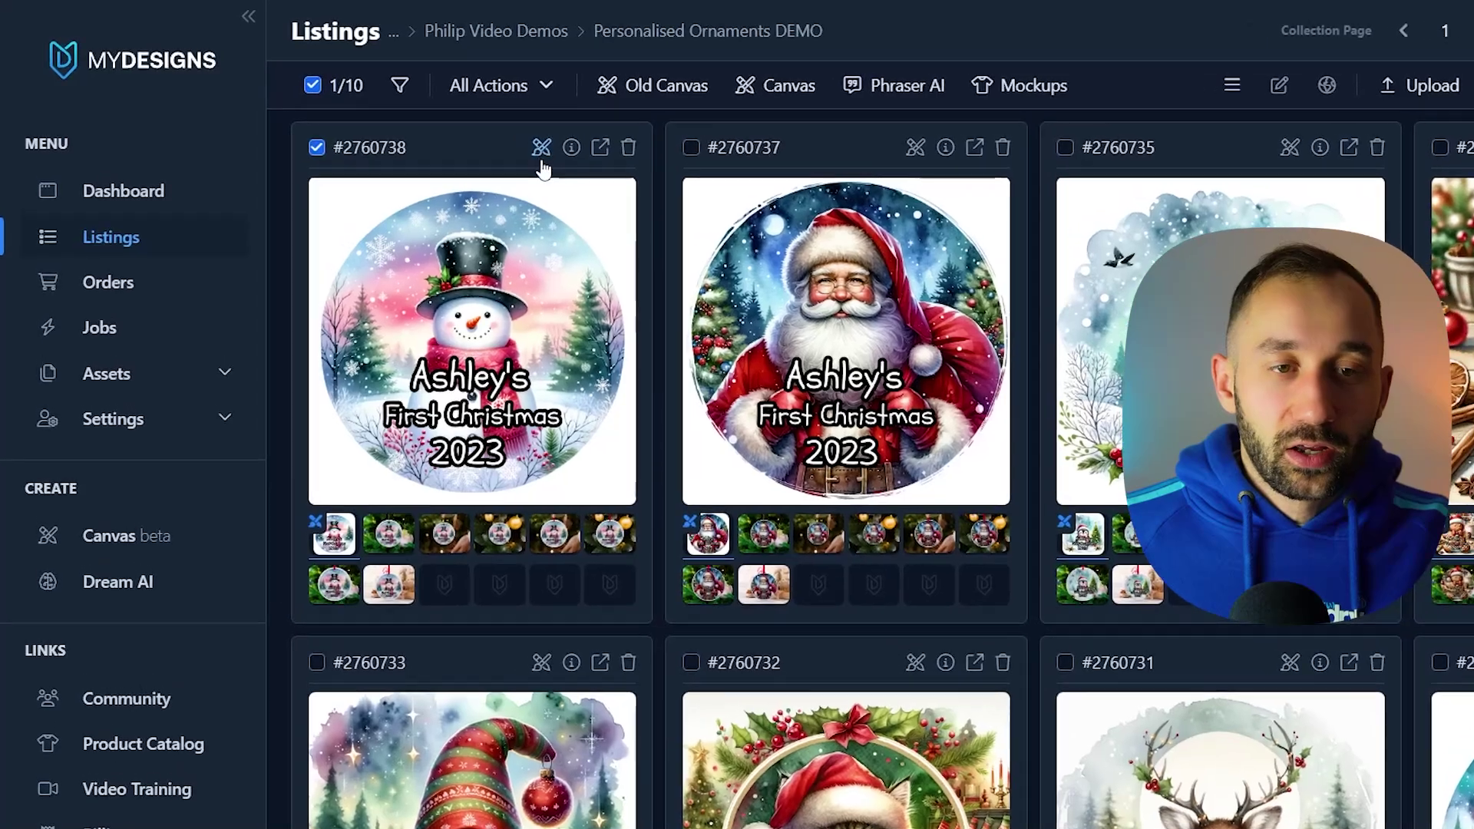
pyautogui.click(541, 150)
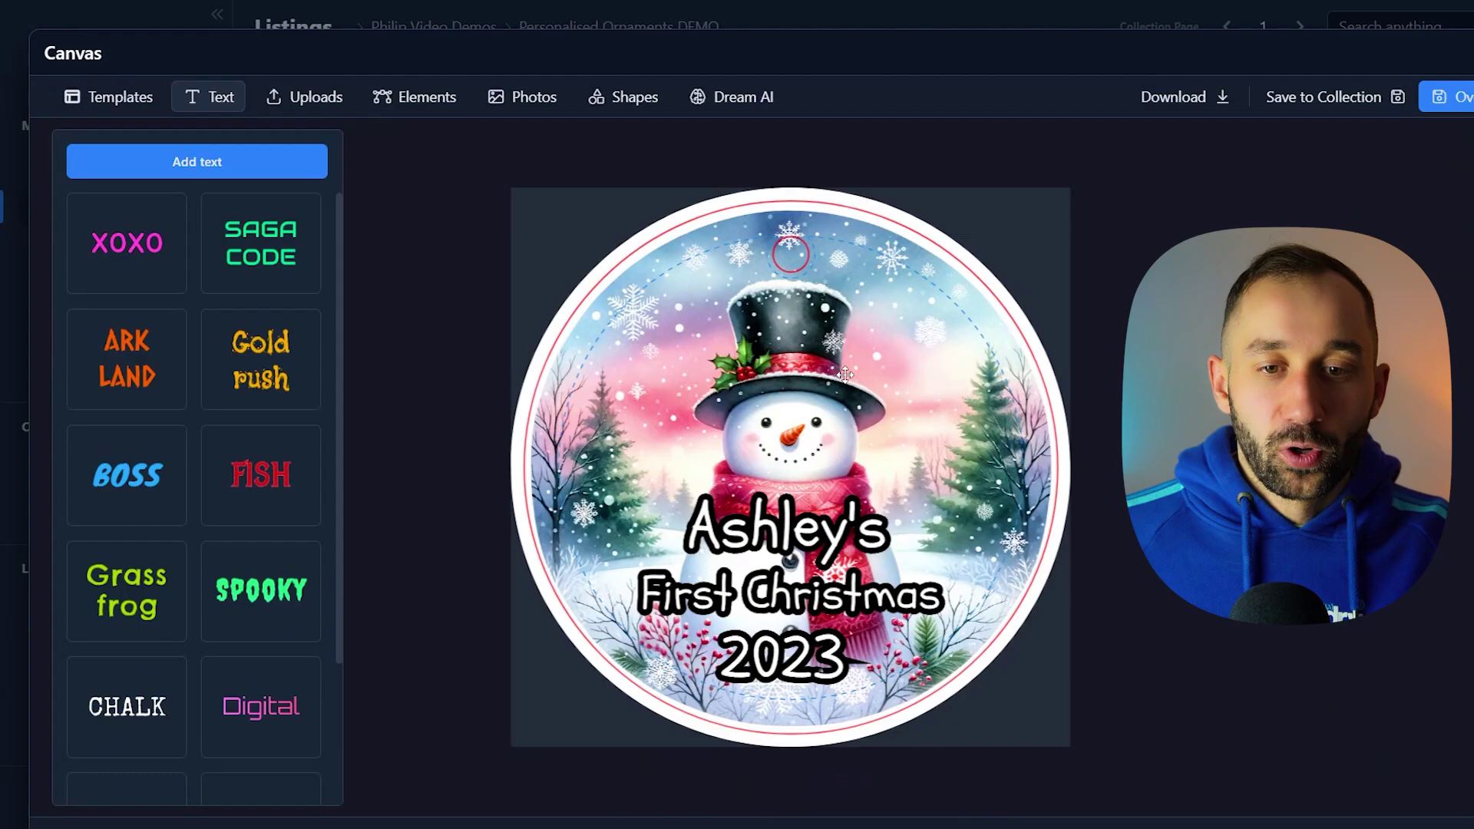
pyautogui.click(846, 374)
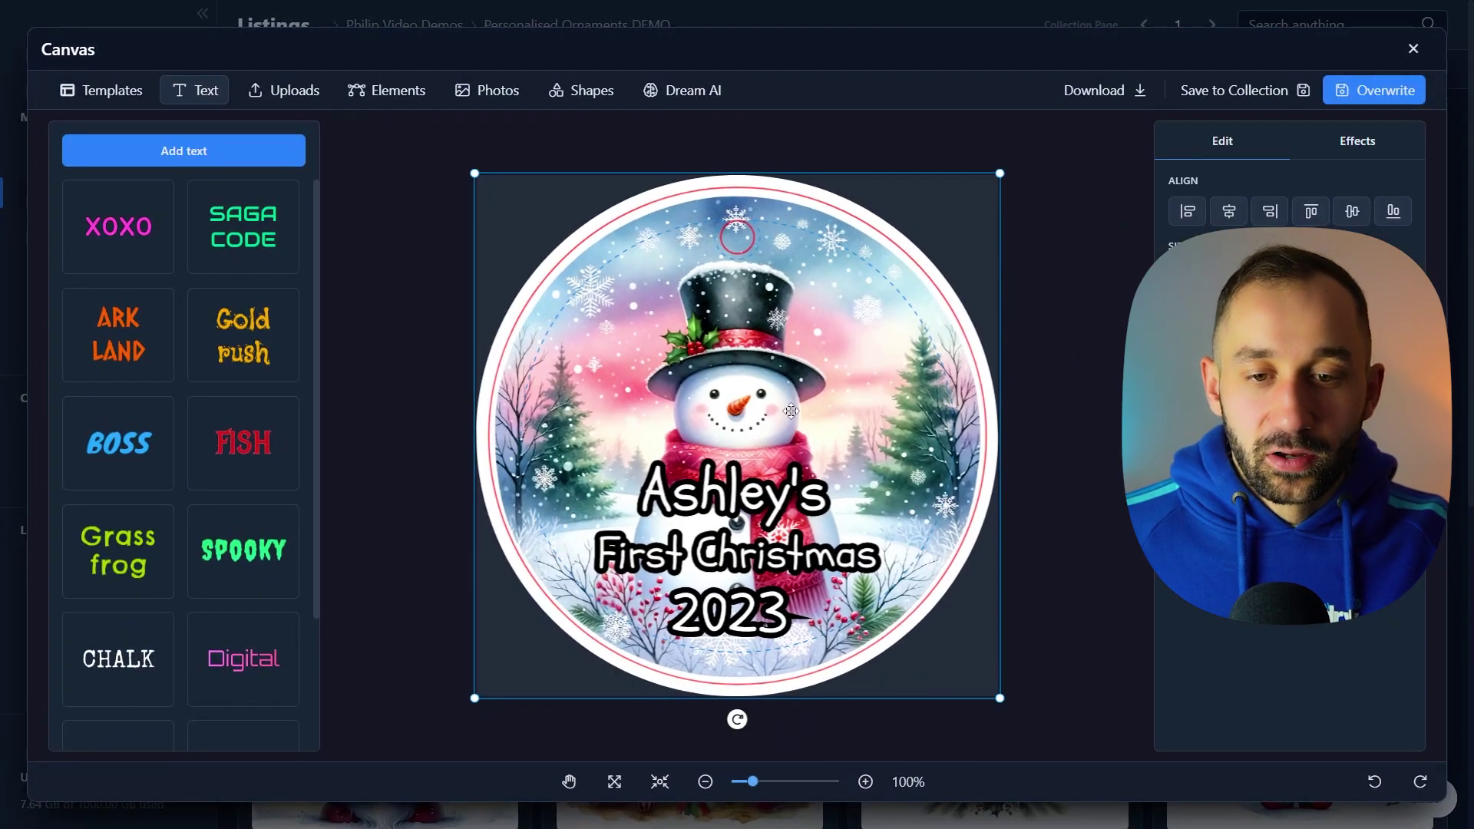
pyautogui.click(772, 484)
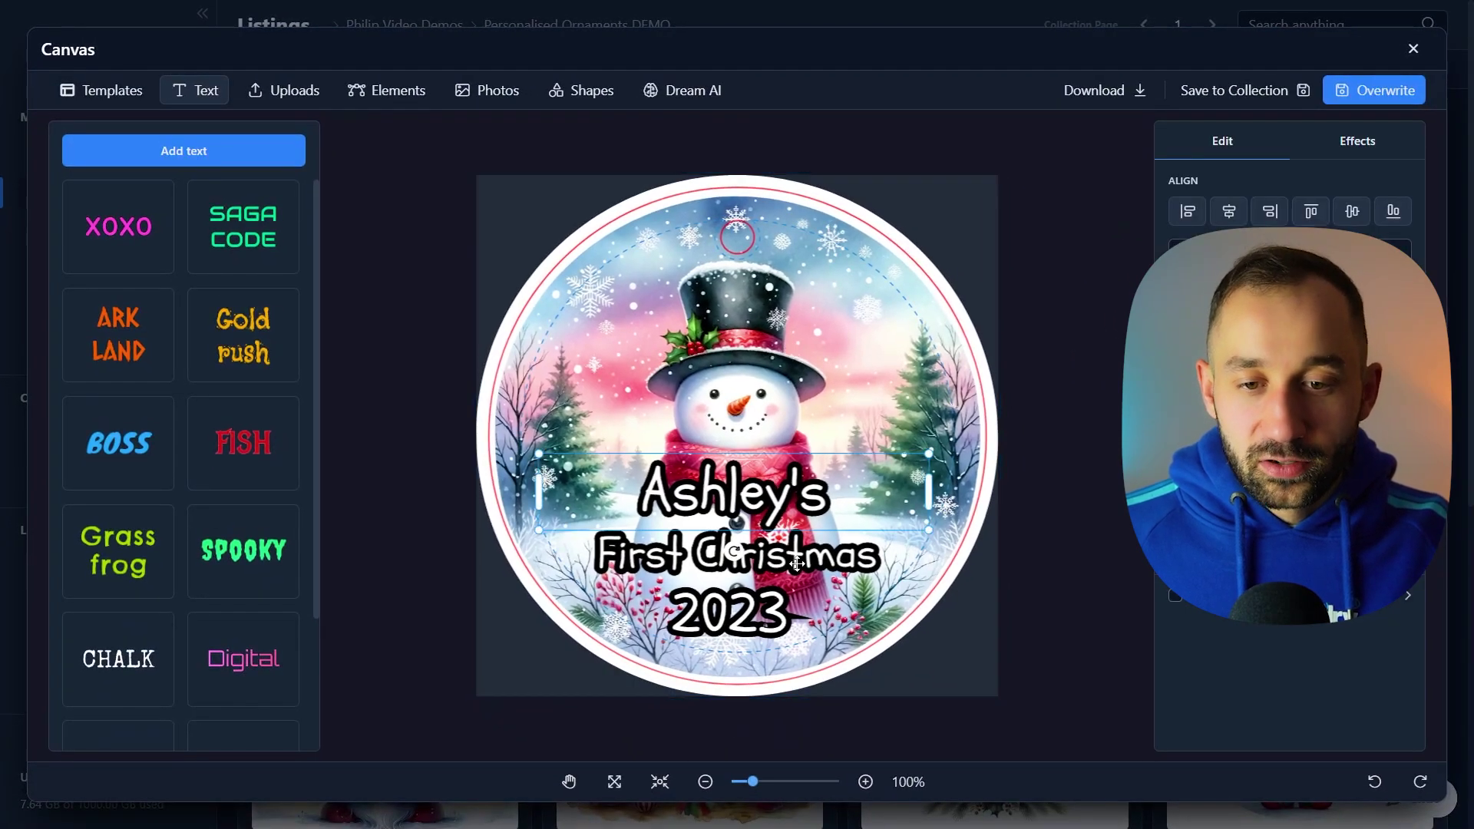
pyautogui.click(777, 612)
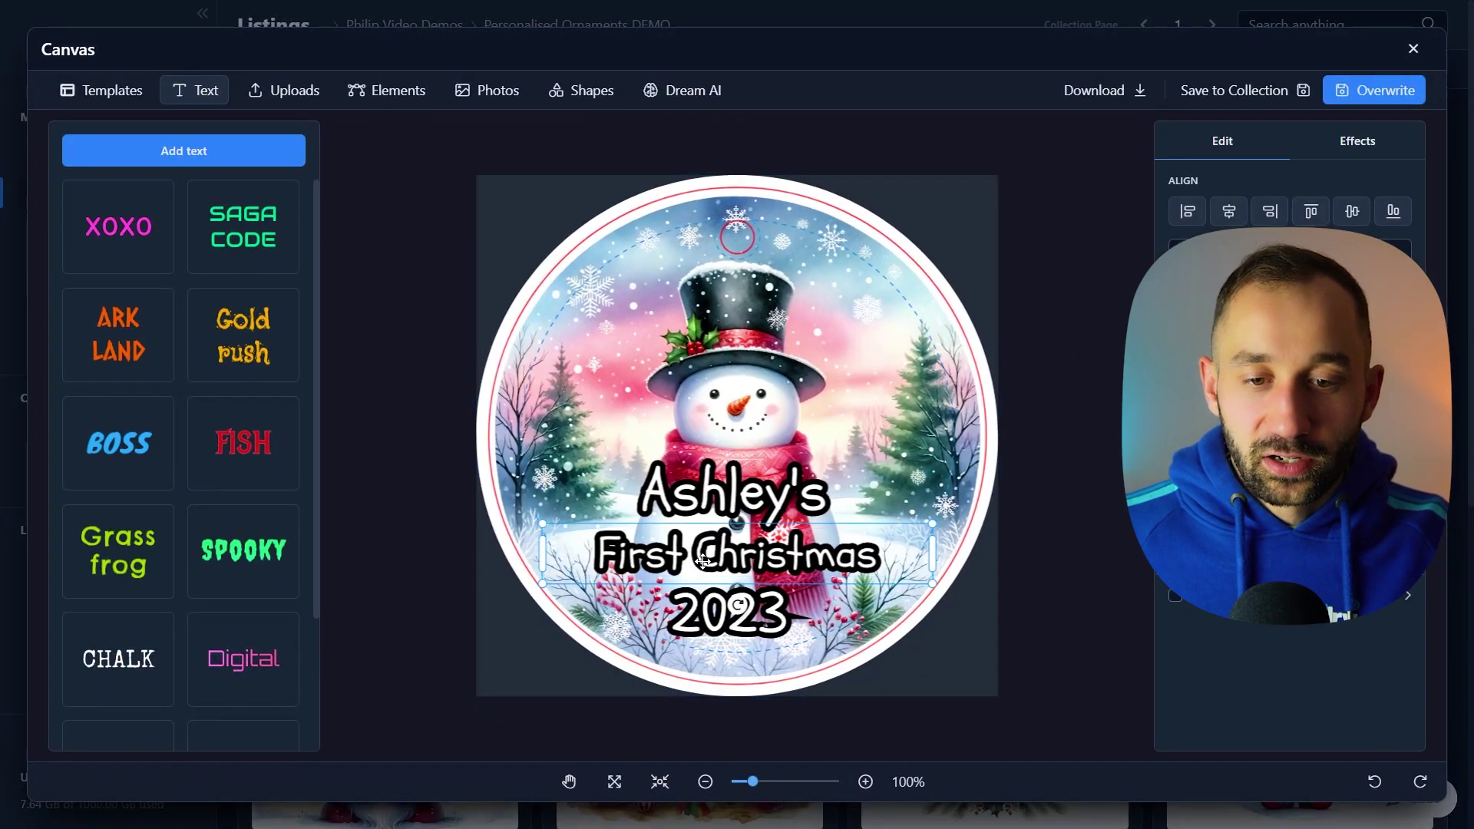
pyautogui.moveTo(718, 501); pyautogui.dragTo(722, 494)
# - Enlarge the snowman background past the canvas edges, overwrite the saved design and deselect the listing
pyautogui.click(972, 257)
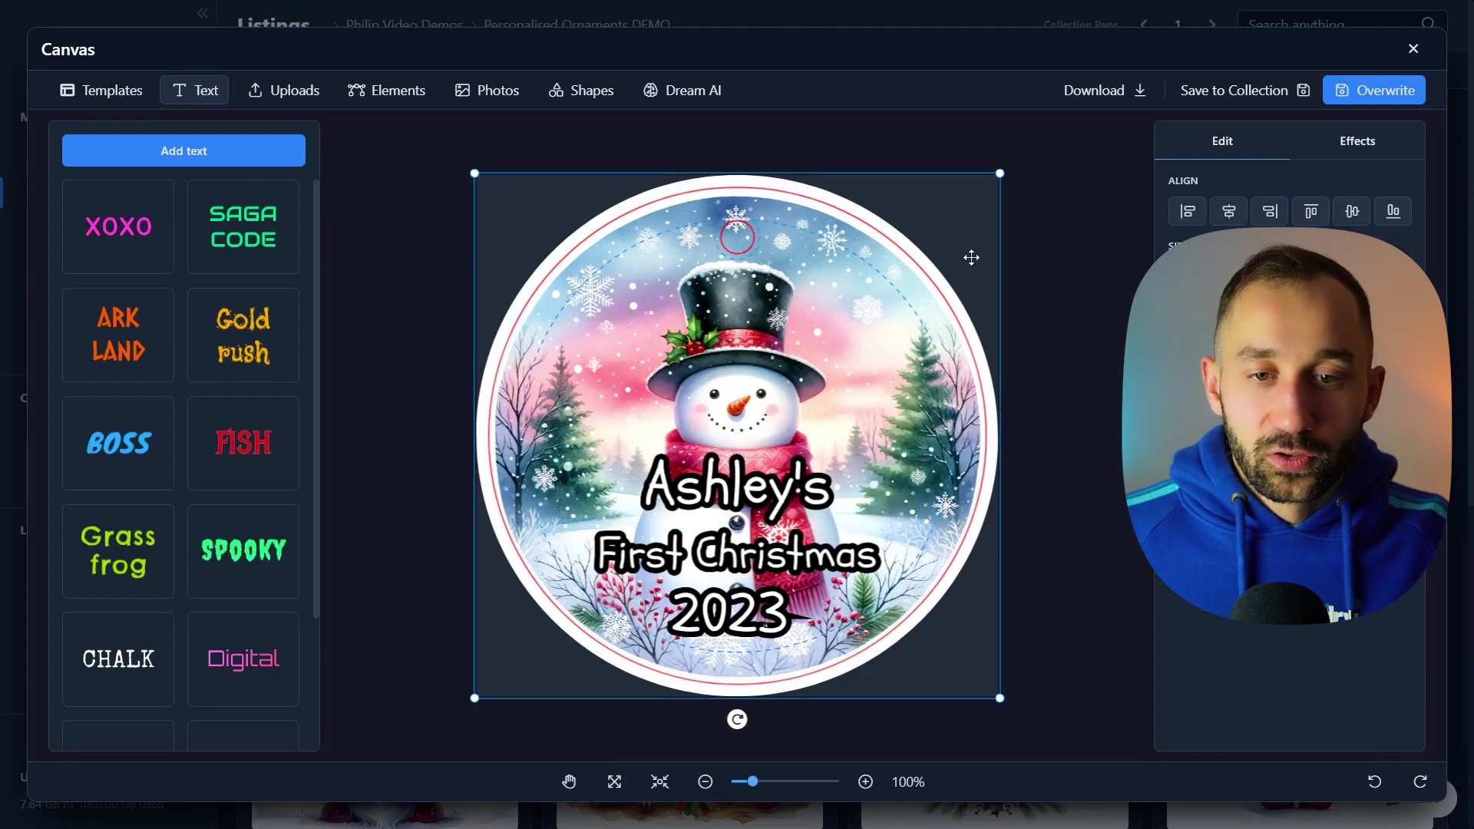
pyautogui.moveTo(999, 170); pyautogui.dragTo(1046, 141)
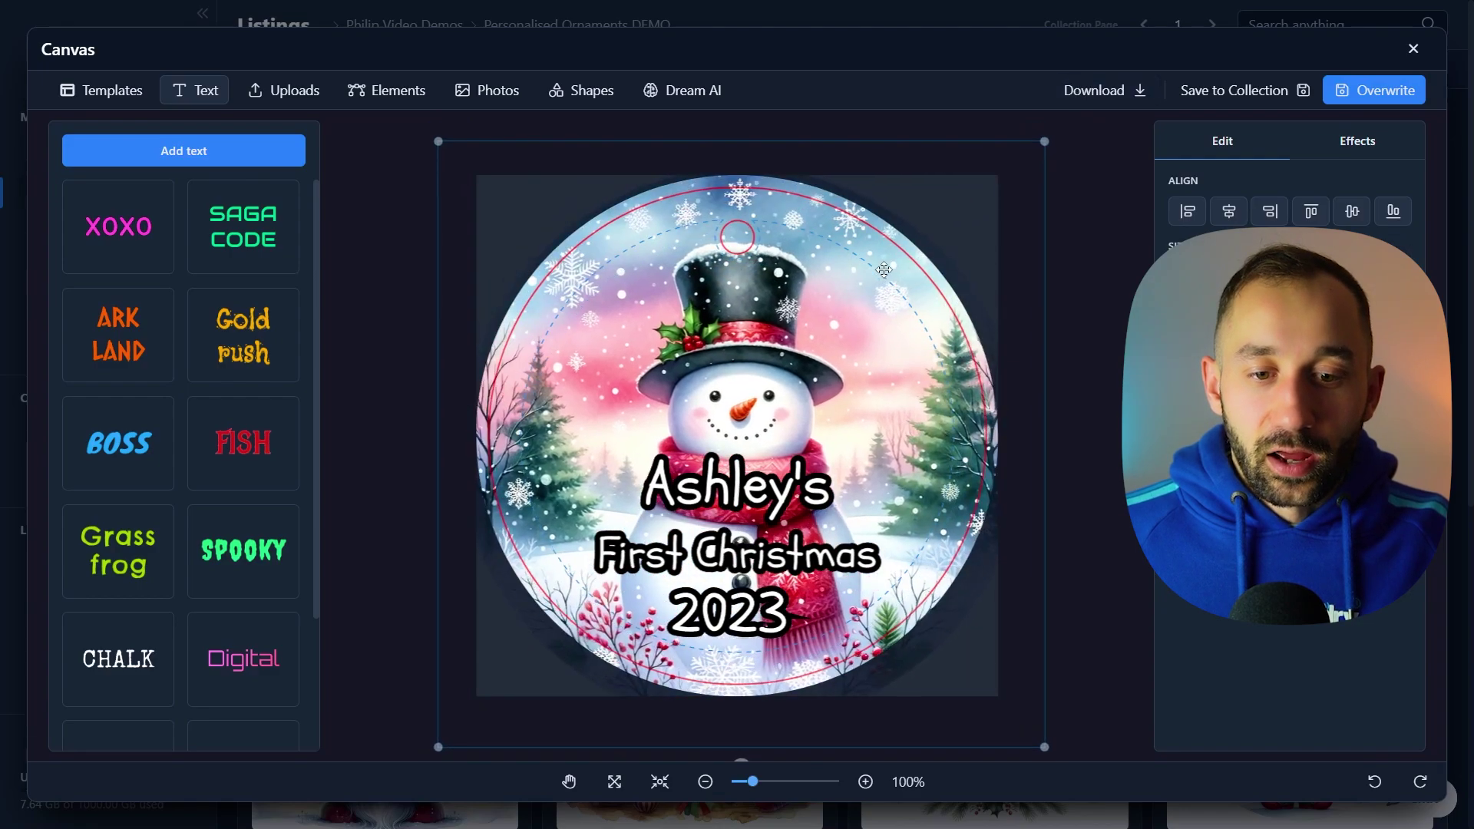
pyautogui.click(1380, 92)
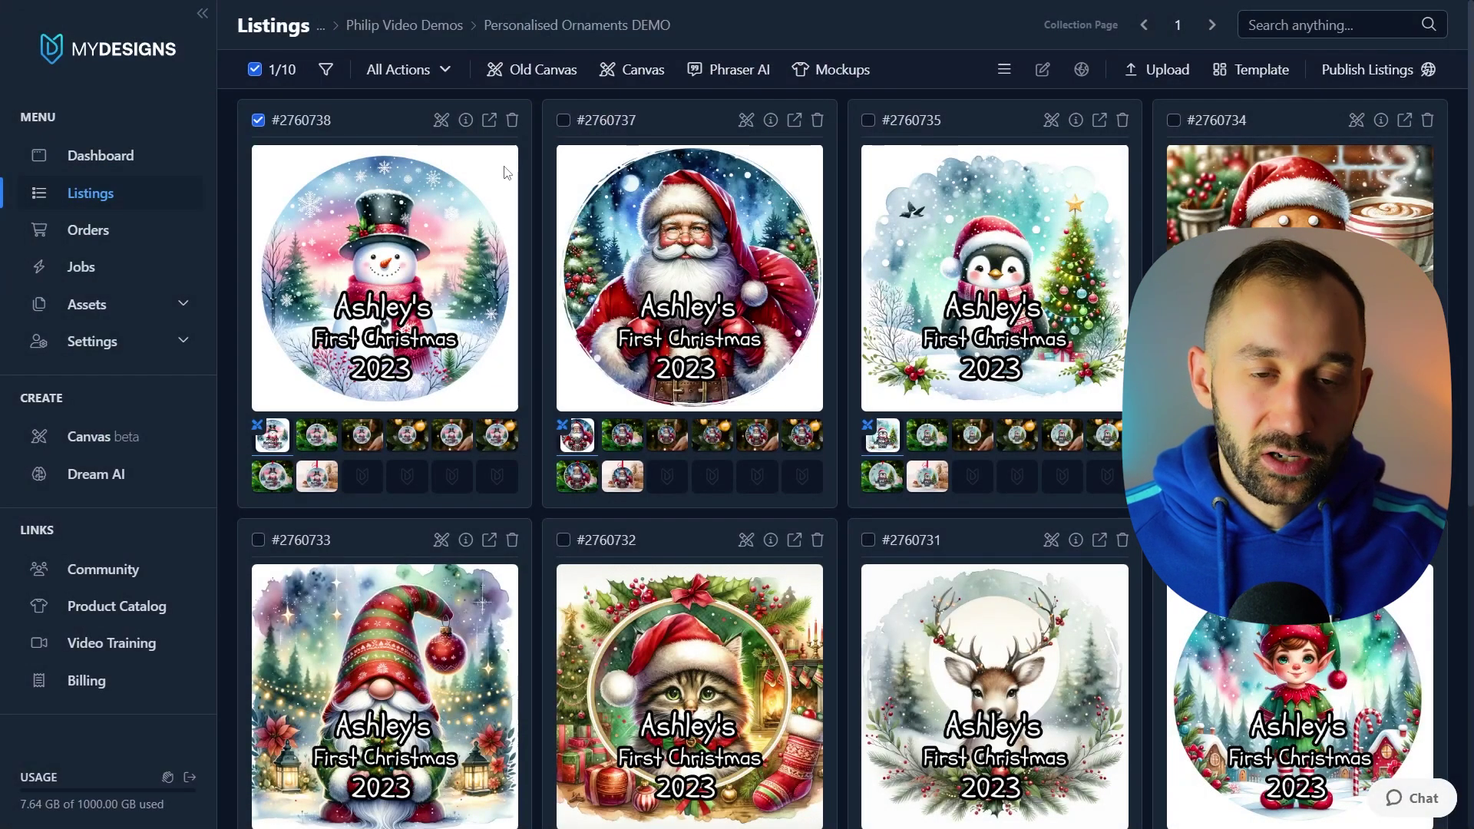
pyautogui.click(259, 119)
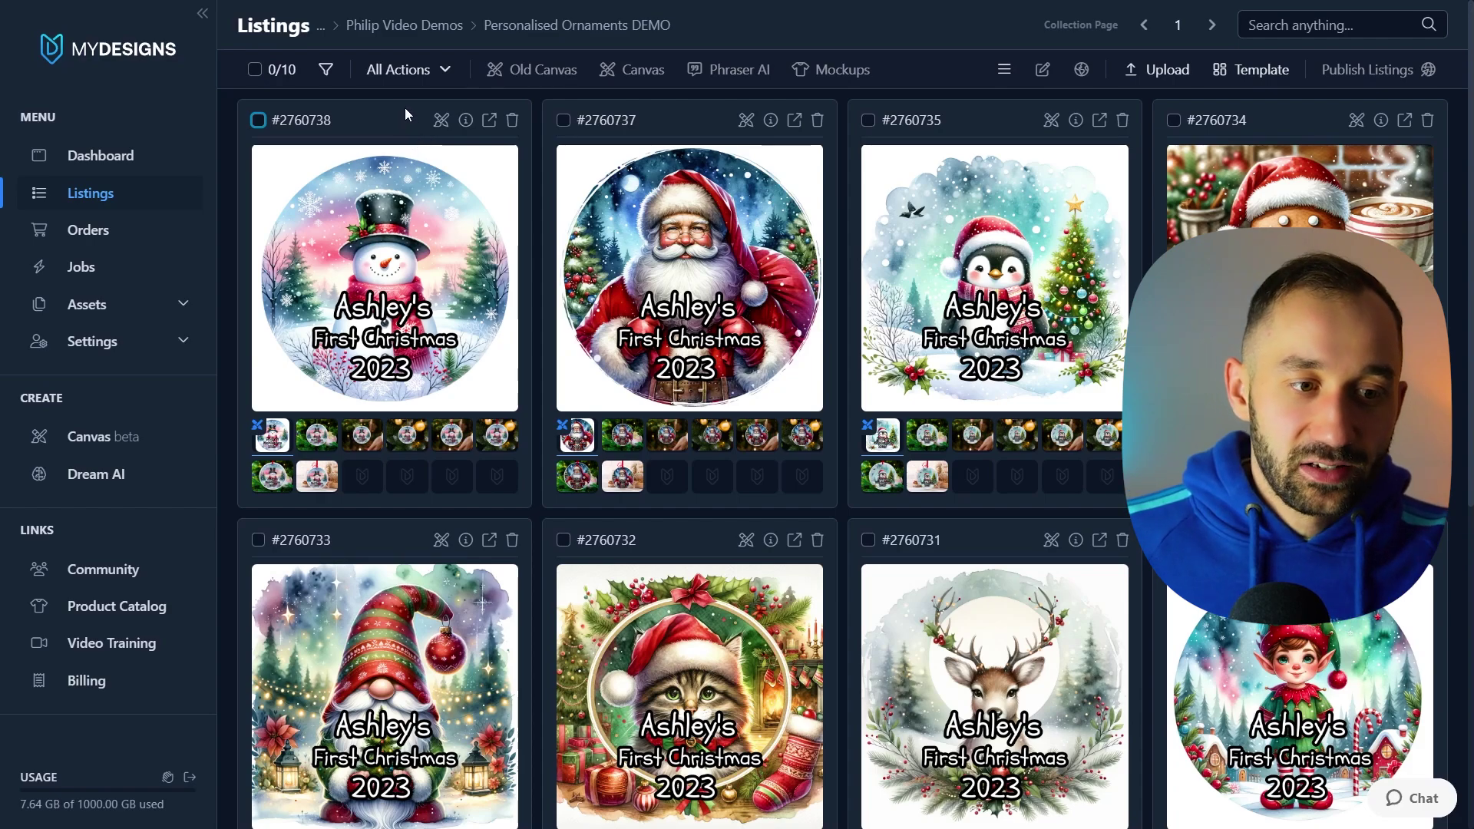
# - Open the standalone Canvas editor and add a default "Add some text" element to the blank canvas
pyautogui.click(120, 449)
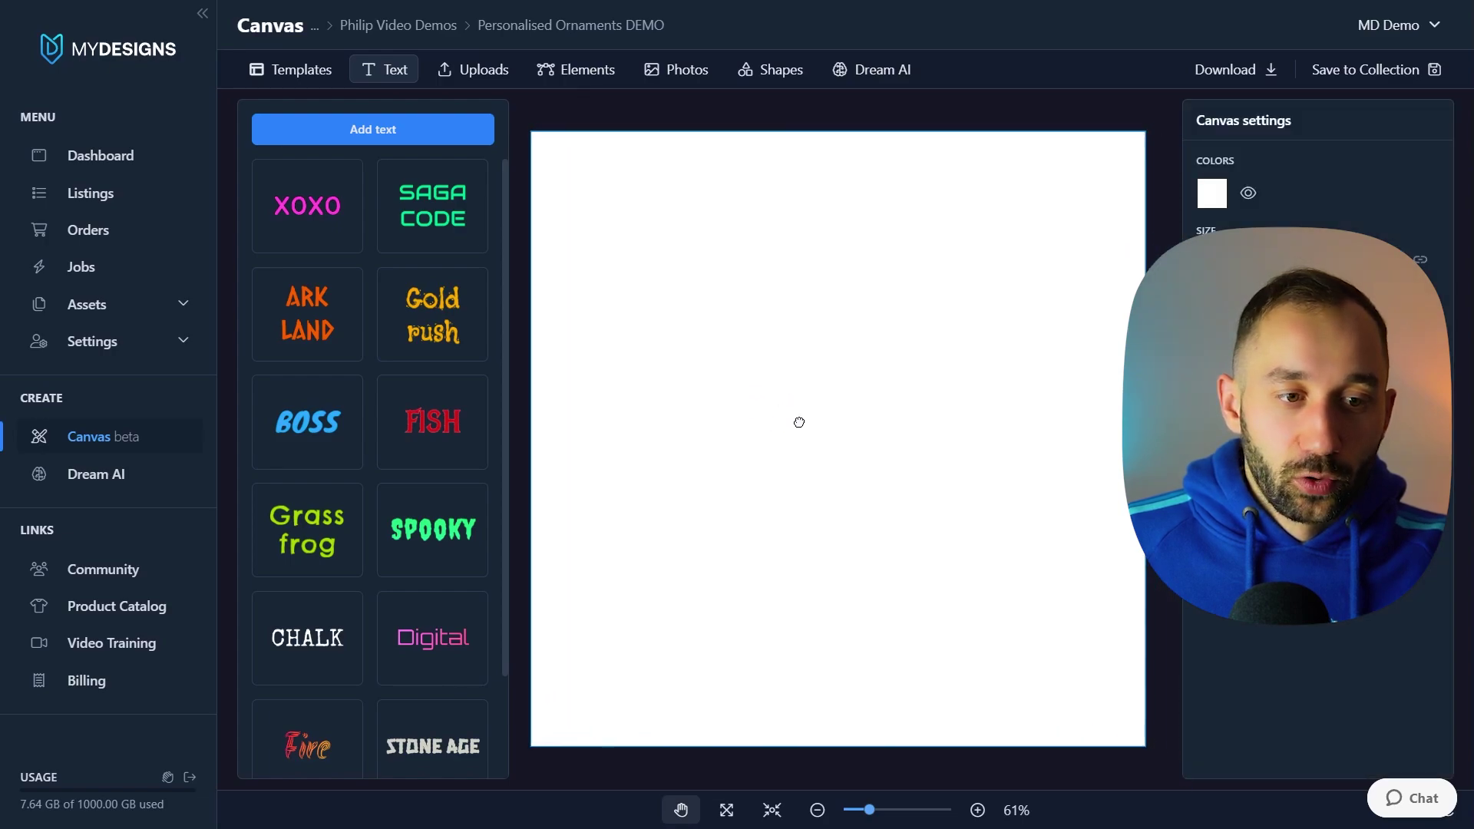
pyautogui.click(399, 134)
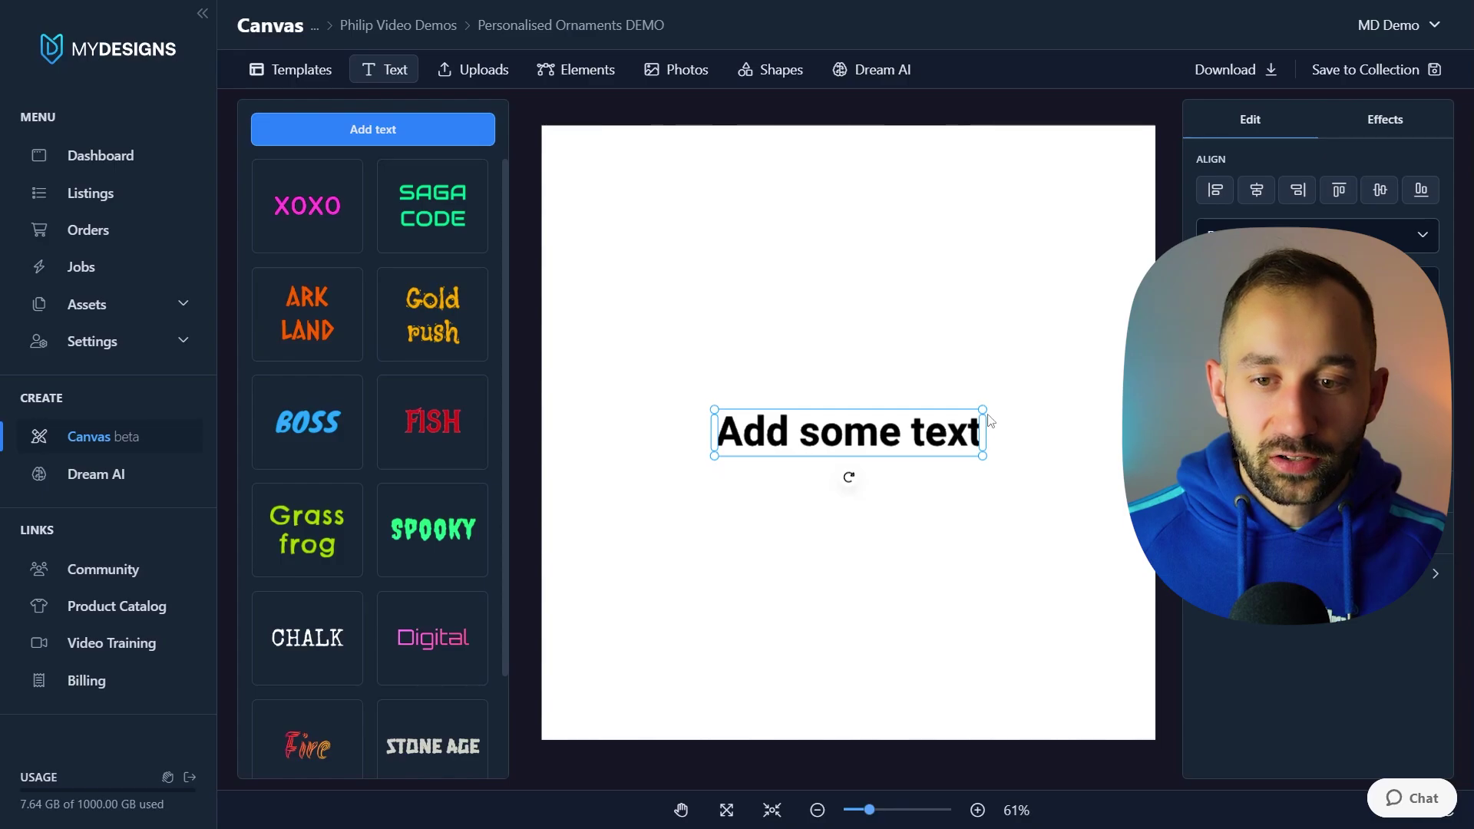
pyautogui.click(755, 509)
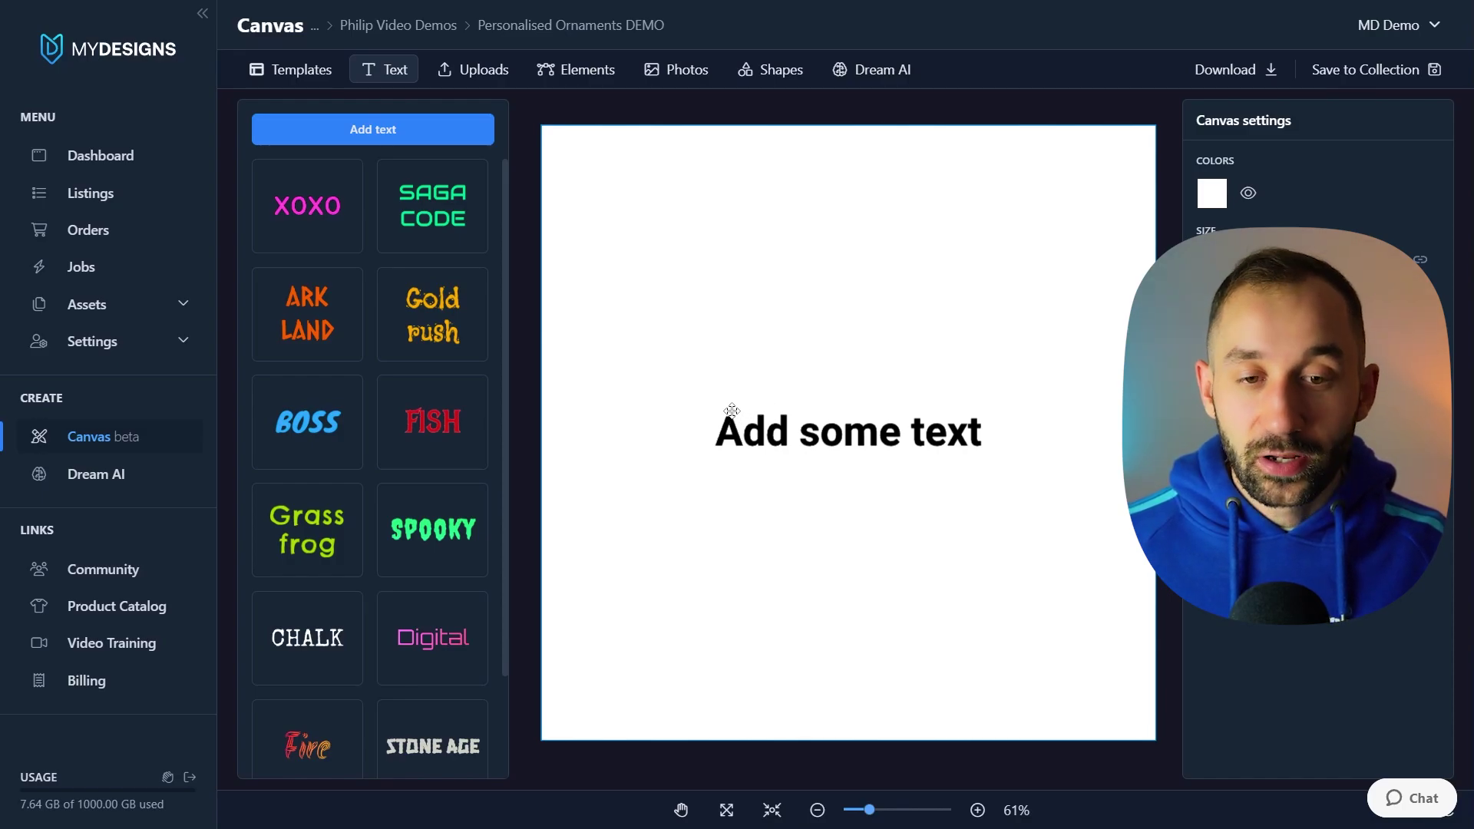
# - Pan the canvas around in several directions with the hand tool and leave the tool
pyautogui.press('space')
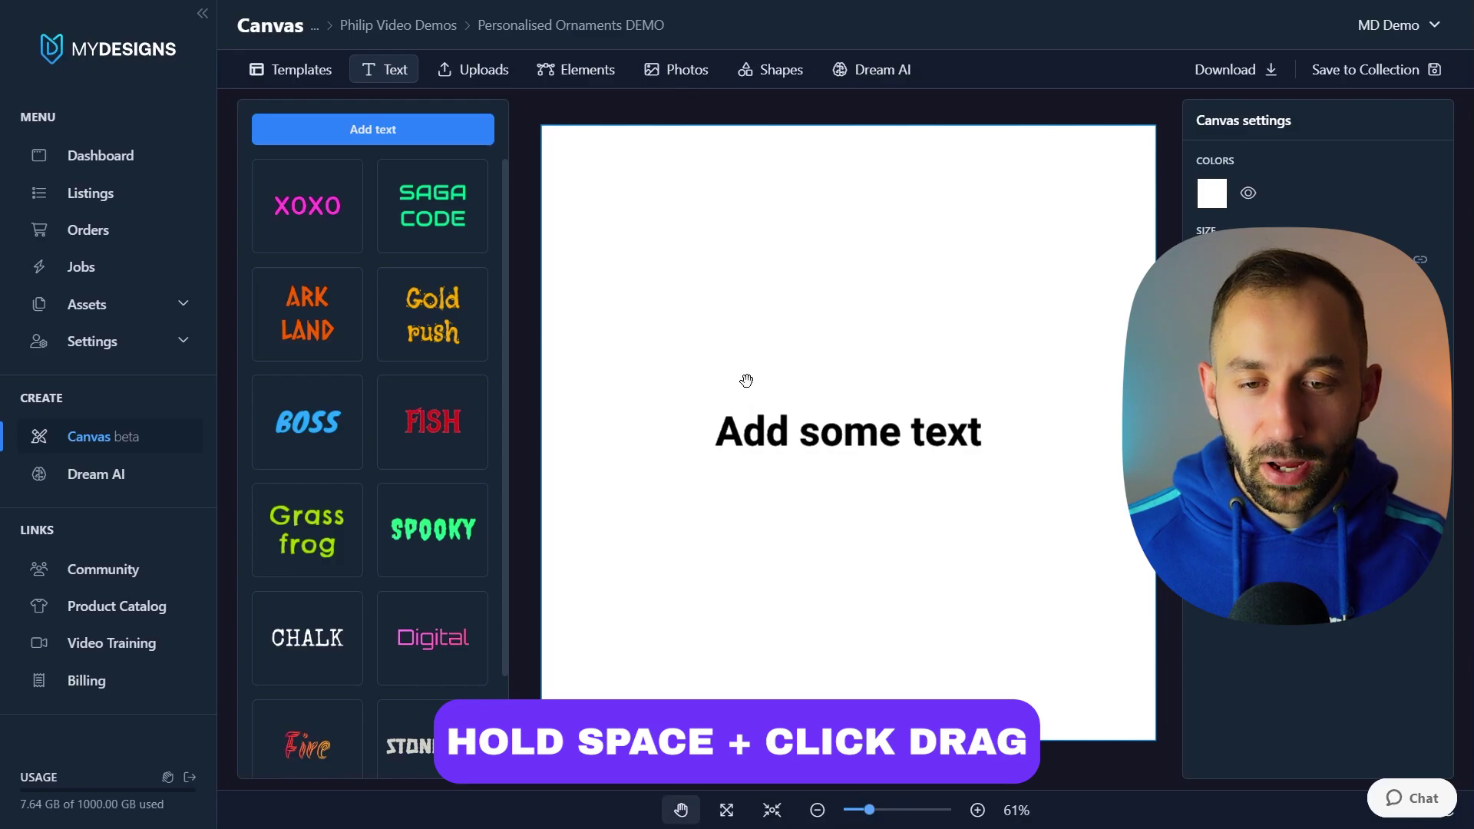
pyautogui.moveTo(823, 375)
pyautogui.mouseDown()
pyautogui.moveTo(754, 379)
pyautogui.moveTo(933, 583)
pyautogui.moveTo(1020, 368)
pyautogui.moveTo(720, 246)
pyautogui.moveTo(698, 381)
pyautogui.moveTo(793, 402)
pyautogui.moveTo(807, 386)
pyautogui.mouseUp()
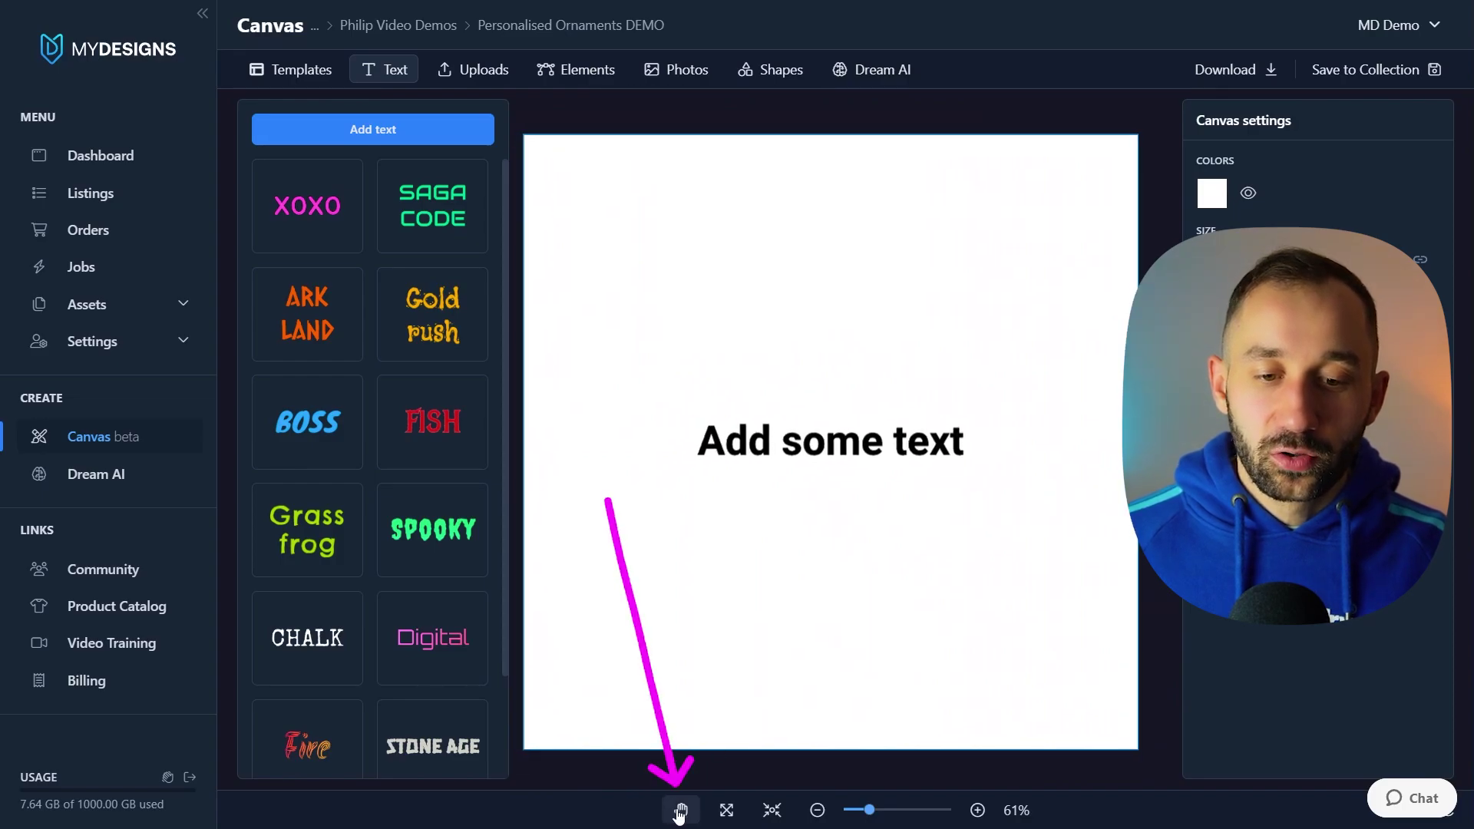
pyautogui.moveTo(622, 549); pyautogui.dragTo(641, 612)
pyautogui.moveTo(877, 404); pyautogui.dragTo(721, 376)
pyautogui.moveTo(783, 645); pyautogui.dragTo(891, 543)
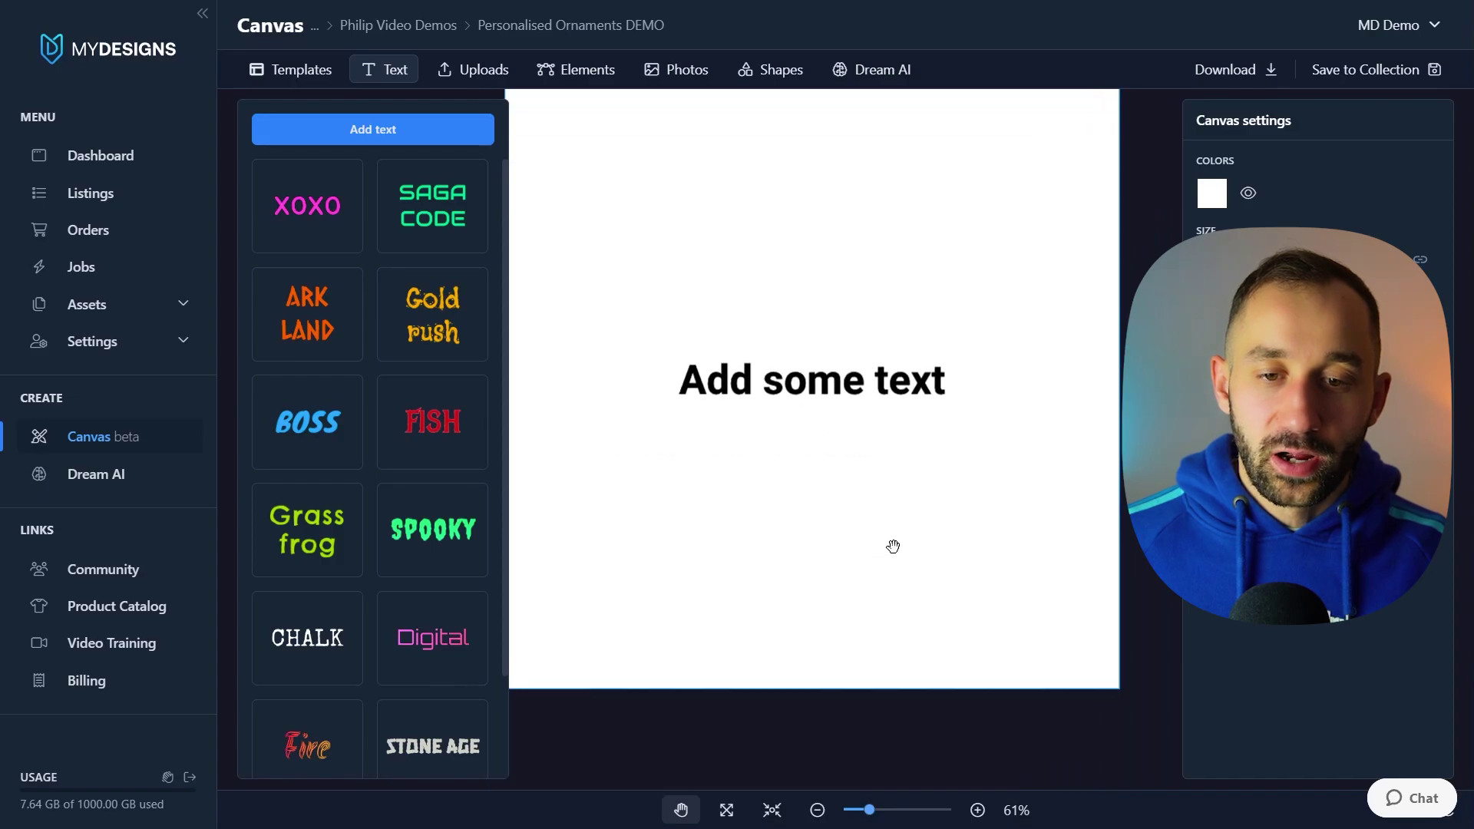
pyautogui.moveTo(759, 505); pyautogui.dragTo(836, 586)
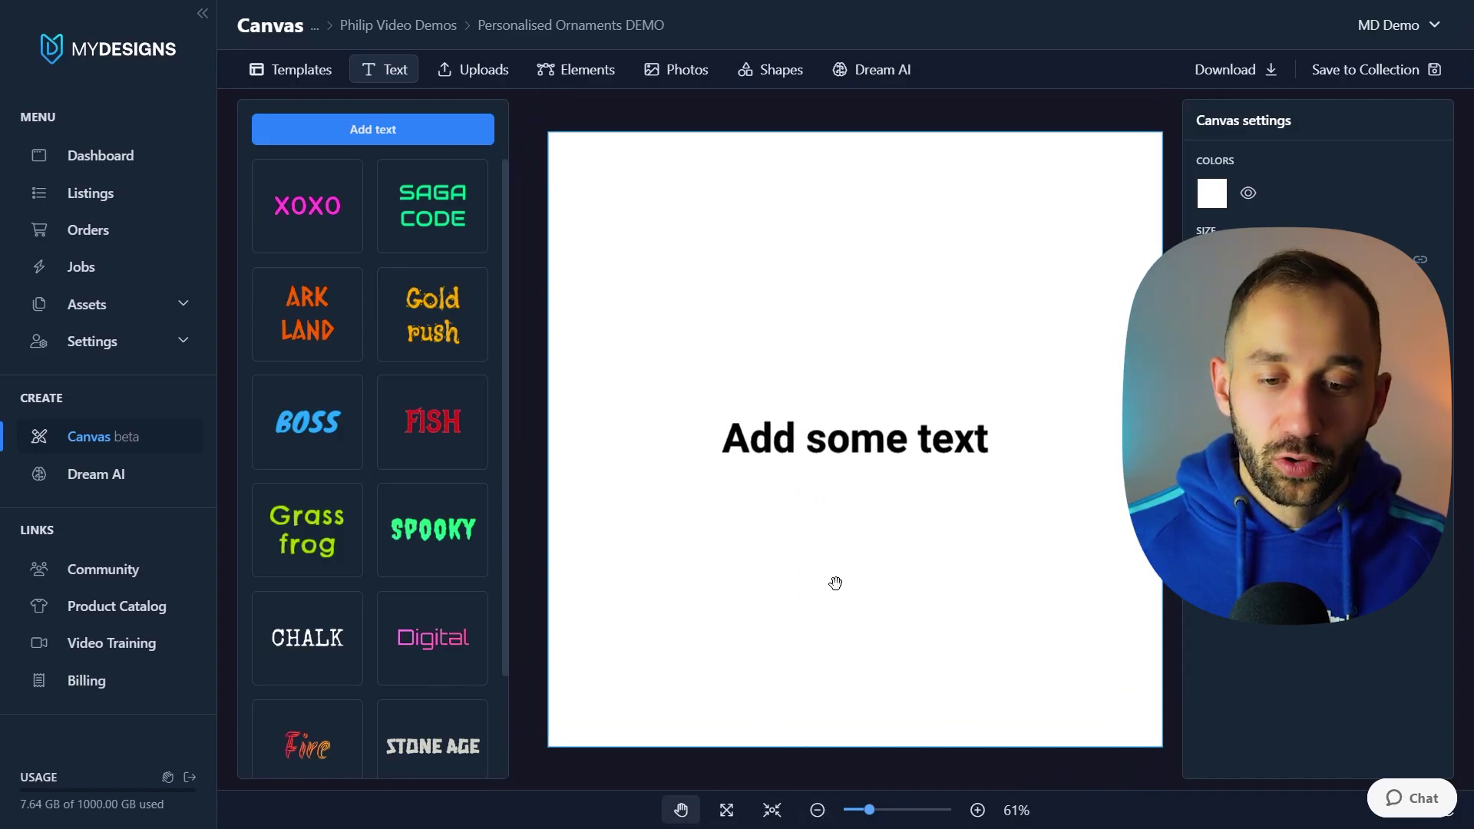
pyautogui.press('Escape')
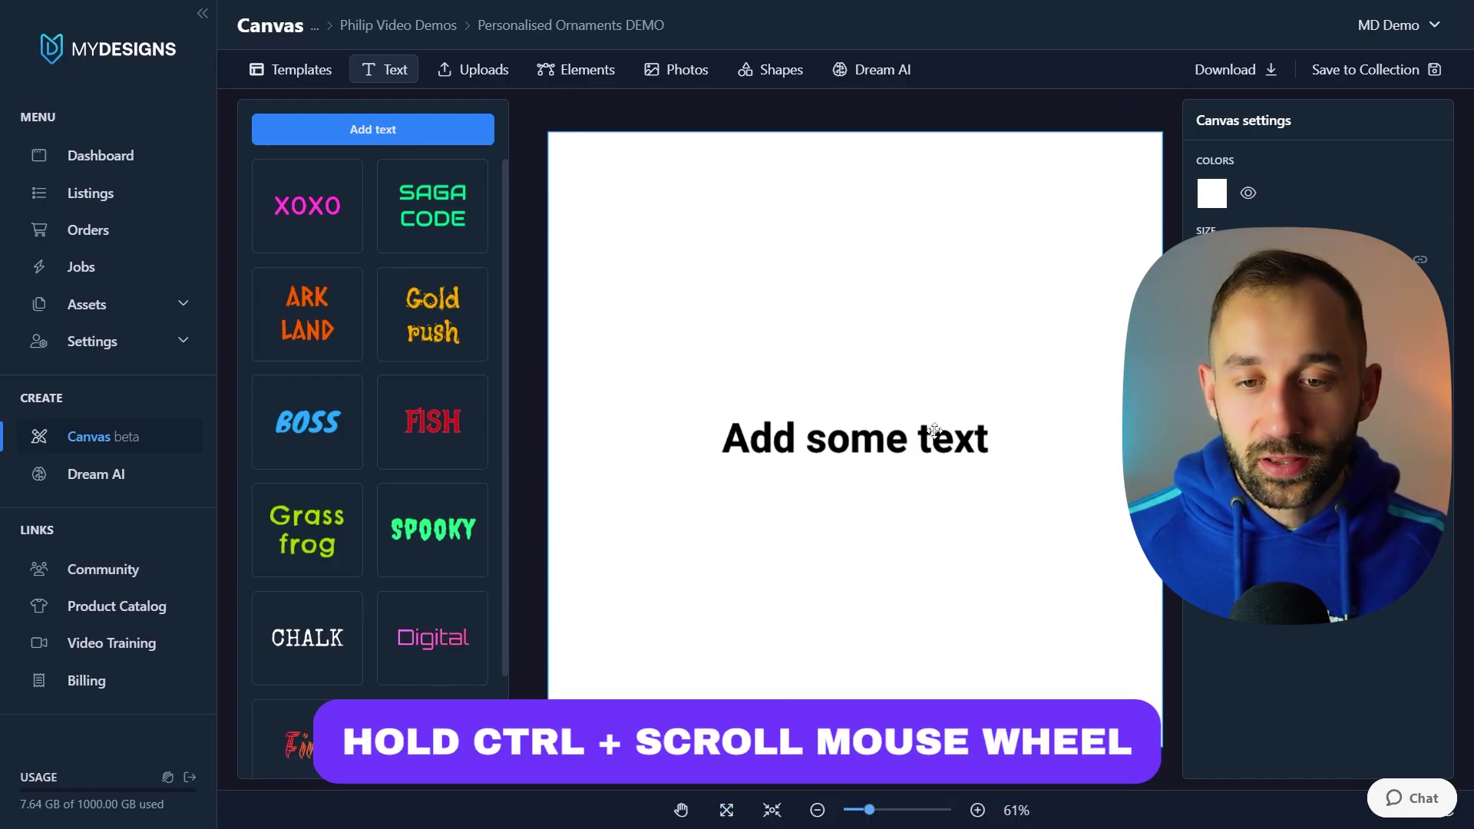
# - Zoom in on the added text up to 500% and zoom back out to about 51%
pyautogui.scroll(8, 934, 430)
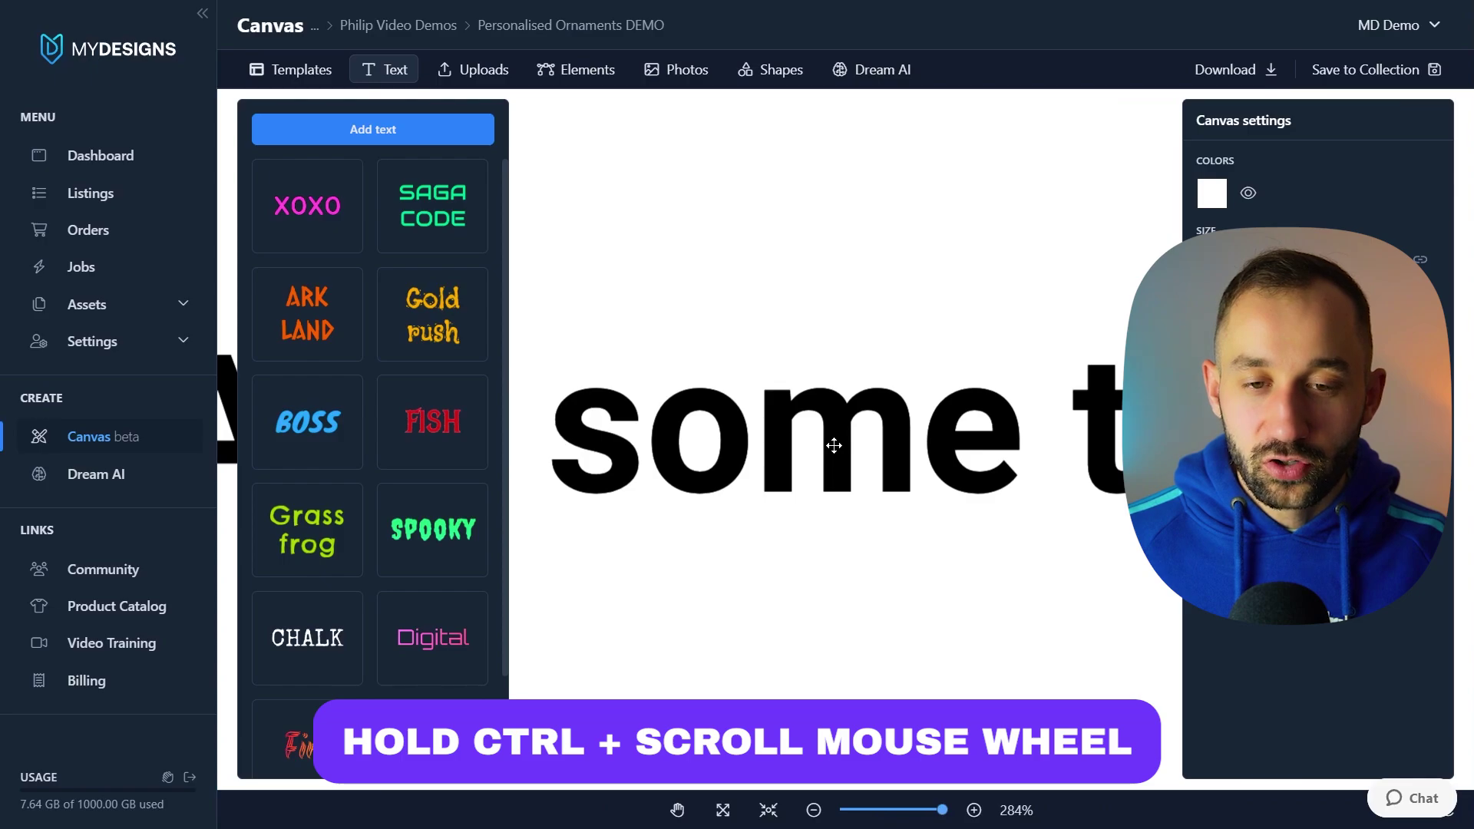
pyautogui.scroll(3, 833, 446)
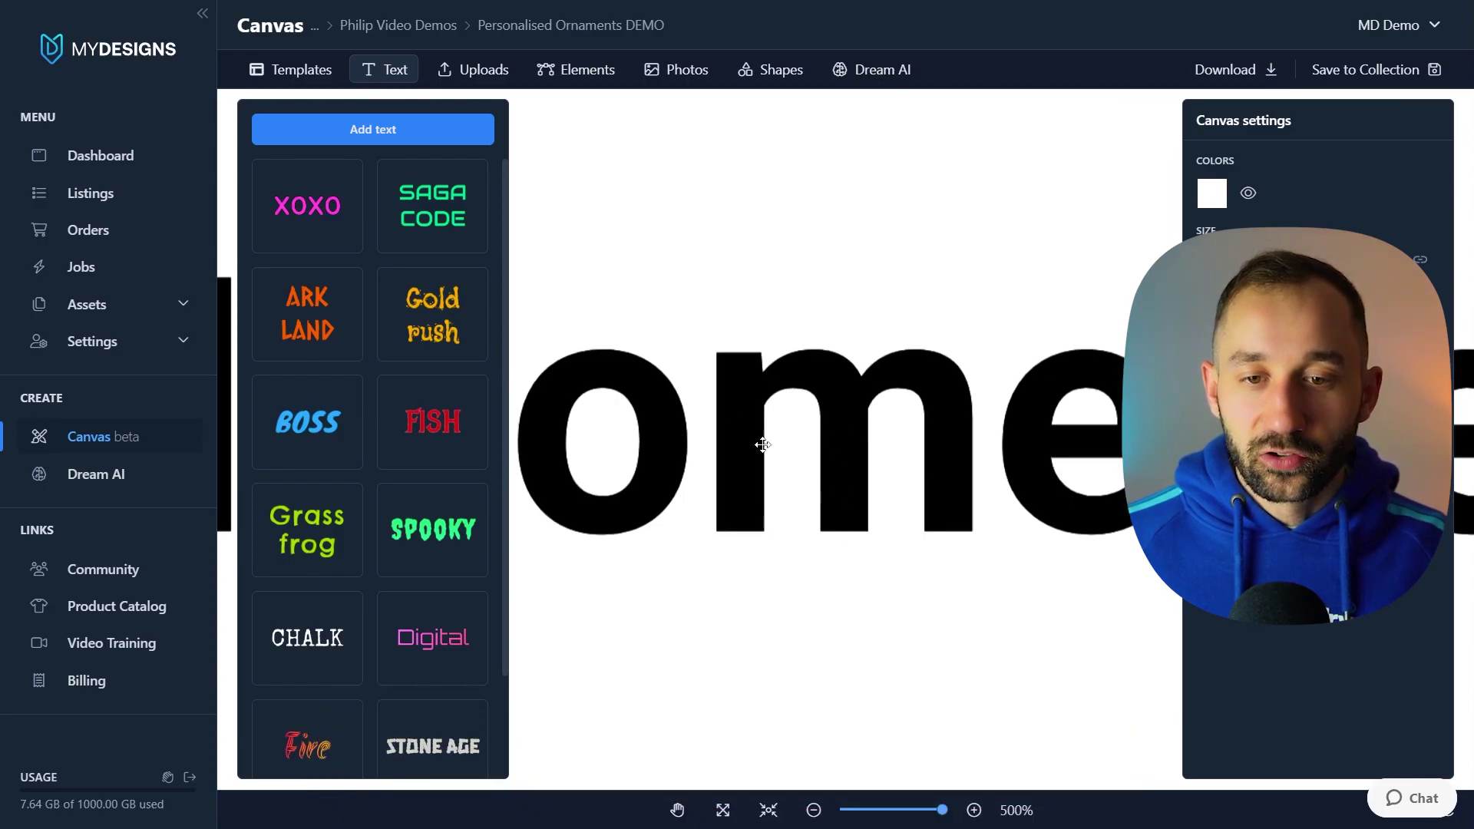
pyautogui.scroll(-10, 794, 454)
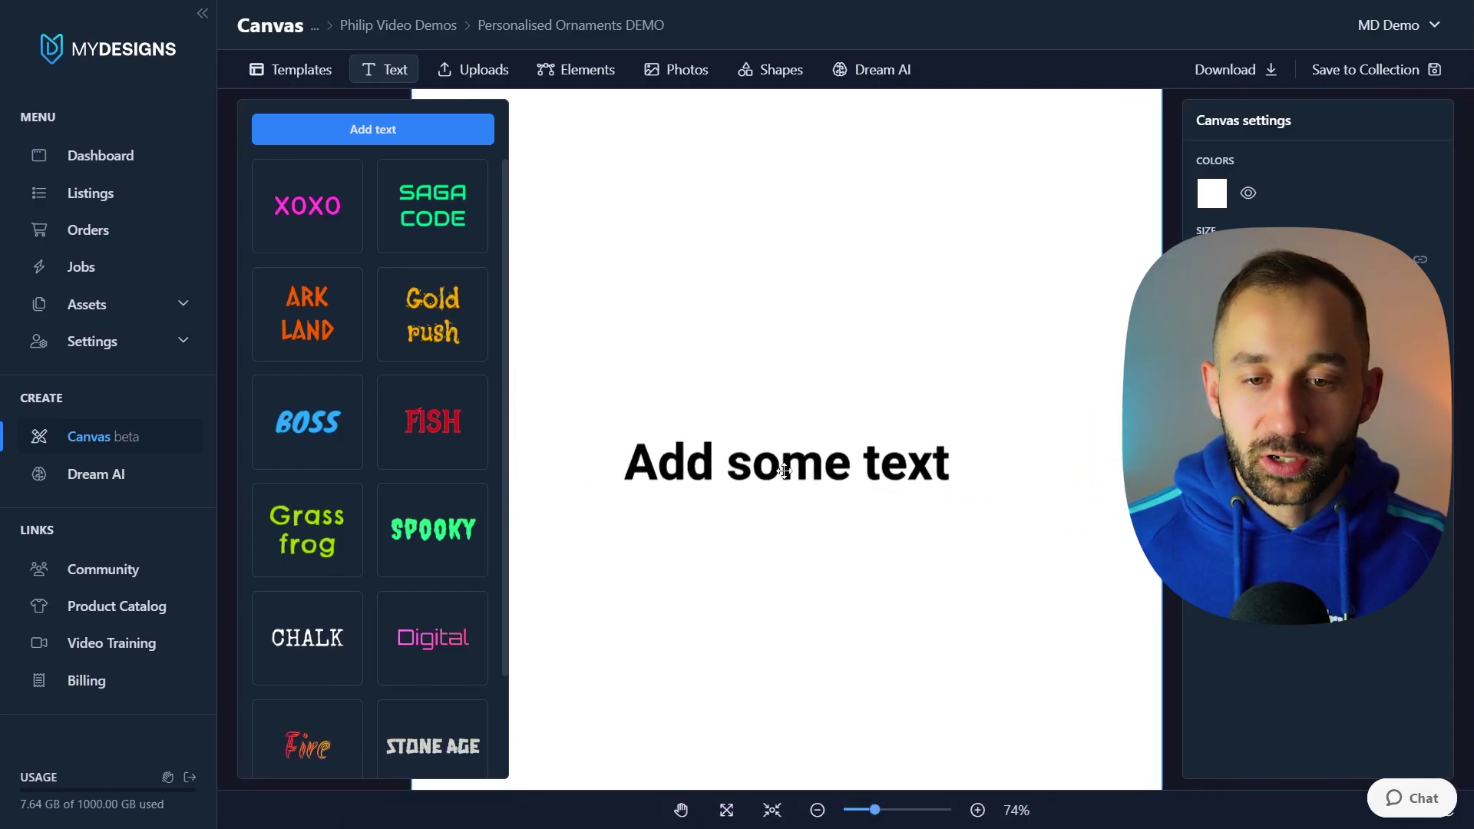
pyautogui.scroll(-3, 763, 459)
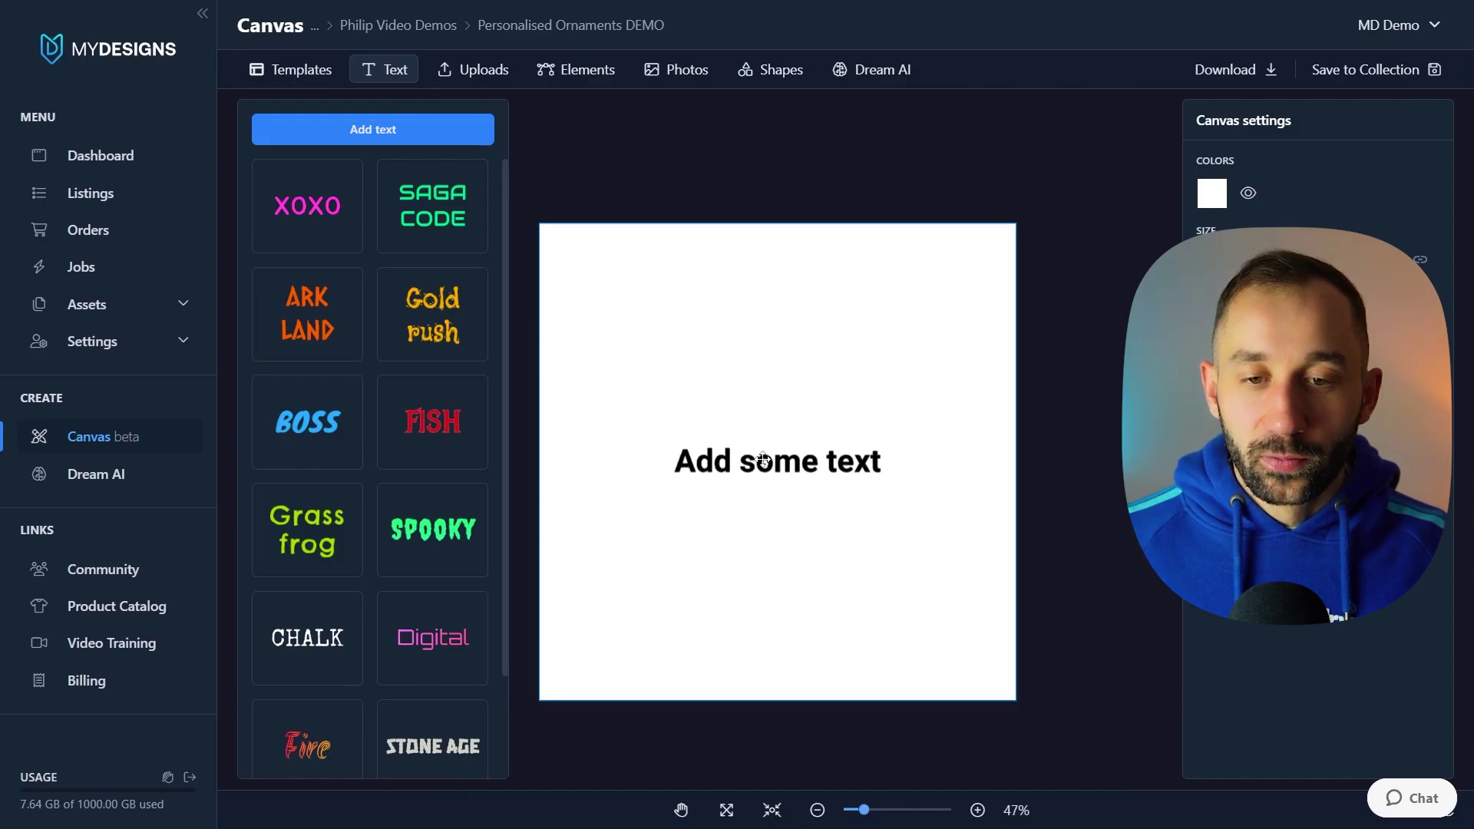
pyautogui.scroll(1, 763, 459)
pyautogui.scroll(-1, 762, 459)
pyautogui.moveTo(797, 493)
pyautogui.mouseDown()
pyautogui.moveTo(924, 457)
pyautogui.moveTo(774, 451)
pyautogui.moveTo(795, 468)
pyautogui.mouseUp()
pyautogui.scroll(3, 967, 471)
pyautogui.scroll(-3, 560, 437)
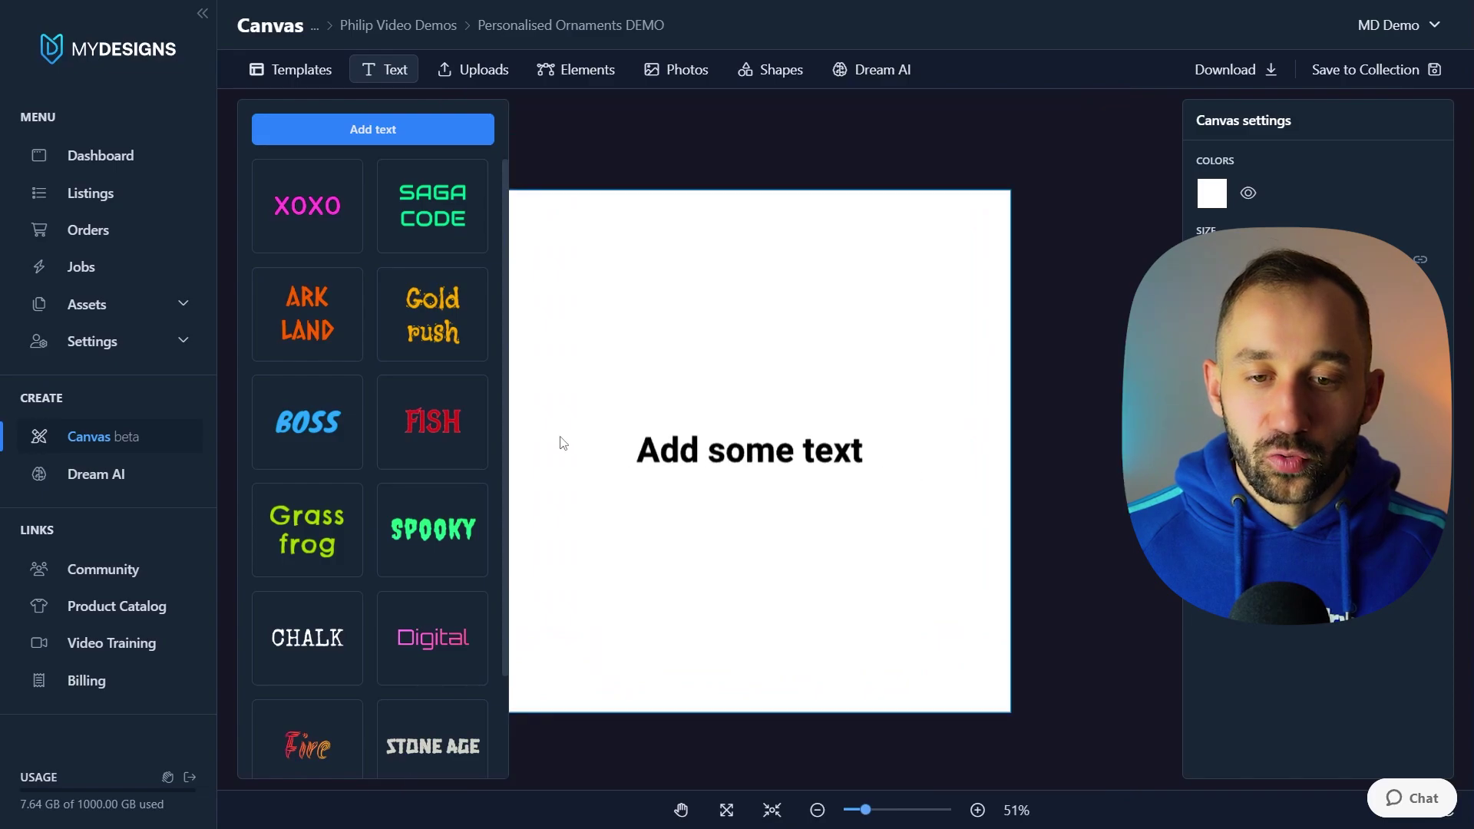
# - Zoom the canvas in and out and shift the view slightly
pyautogui.scroll(5, 564, 441)
pyautogui.scroll(-5, 564, 442)
pyautogui.moveTo(932, 428)
pyautogui.mouseDown()
pyautogui.moveTo(911, 425)
pyautogui.moveTo(915, 448)
pyautogui.mouseUp()
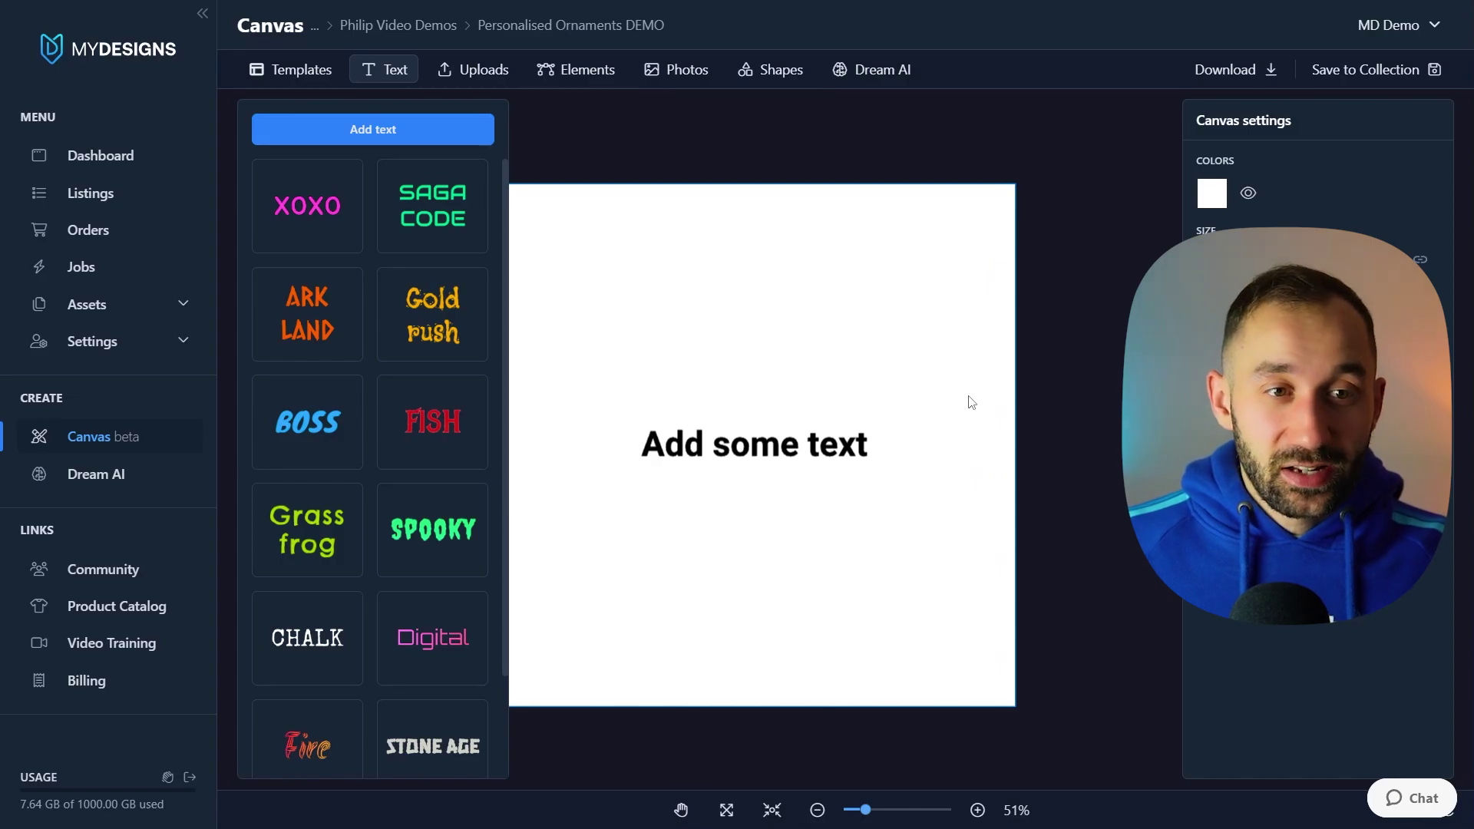
pyautogui.press('space')
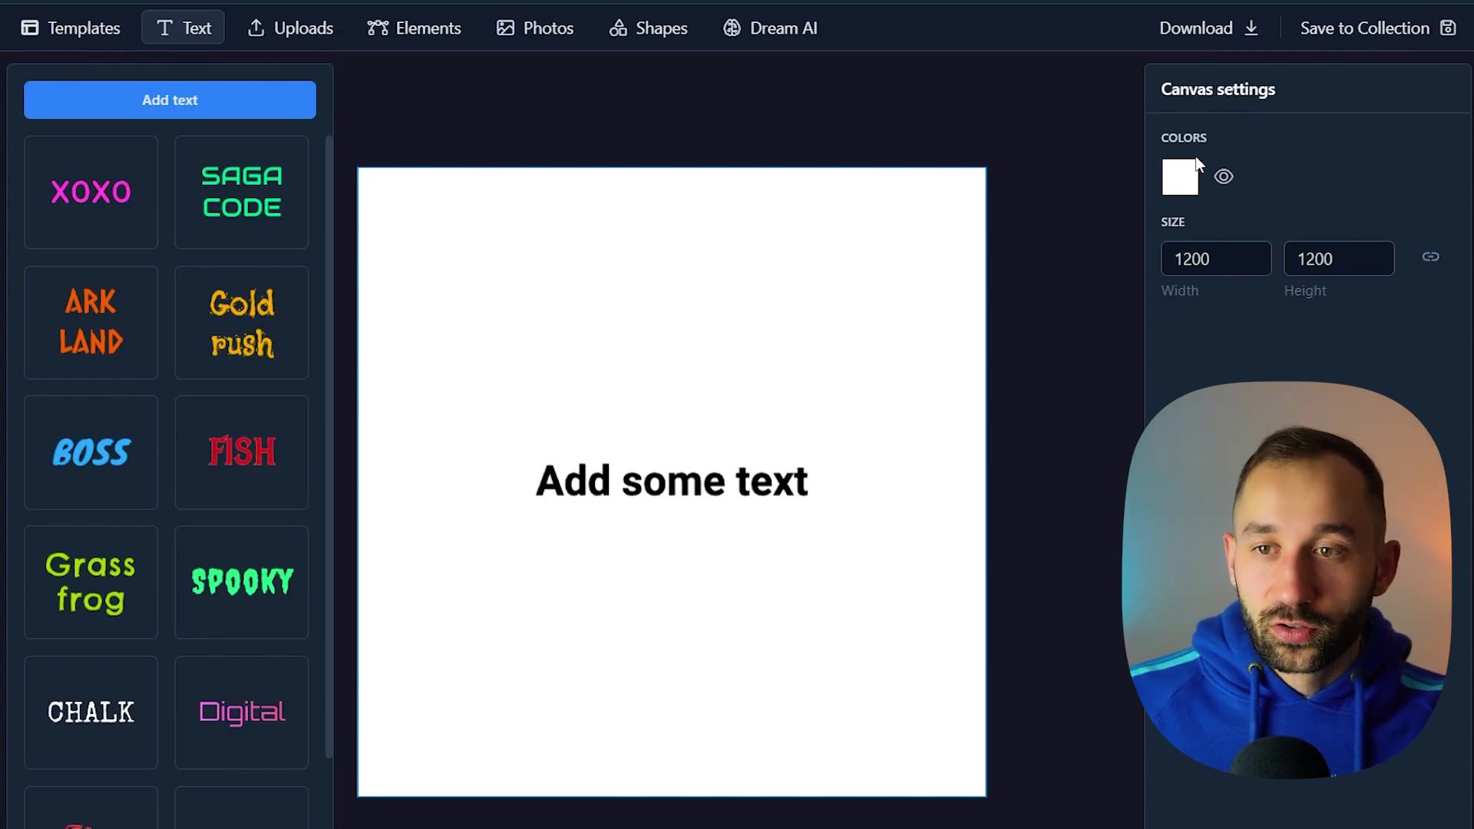
# - Try a different canvas background colour, restore white, and switch the background to transparent and back
pyautogui.click(1180, 178)
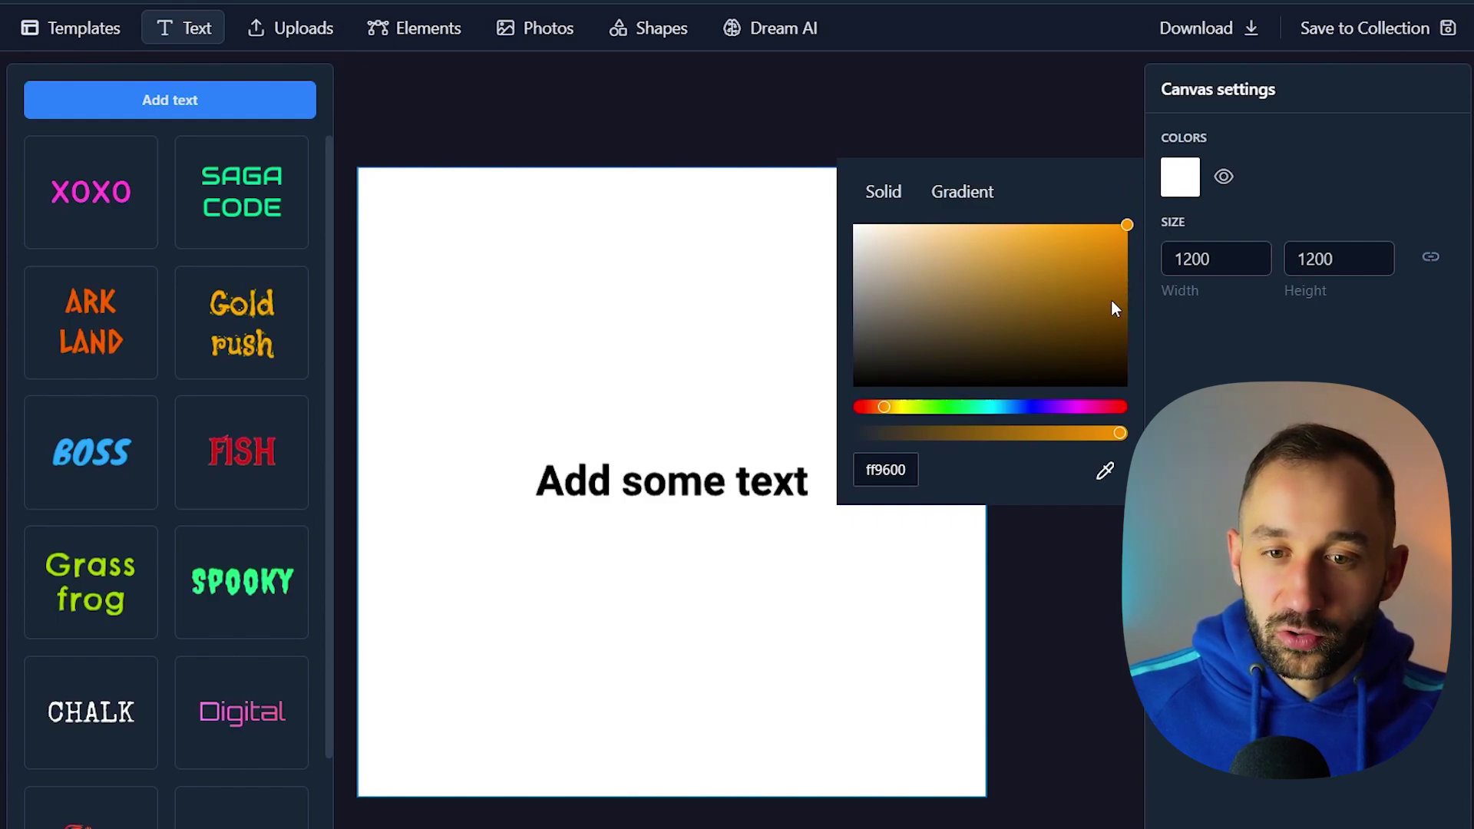
pyautogui.moveTo(1112, 301); pyautogui.dragTo(832, 511)
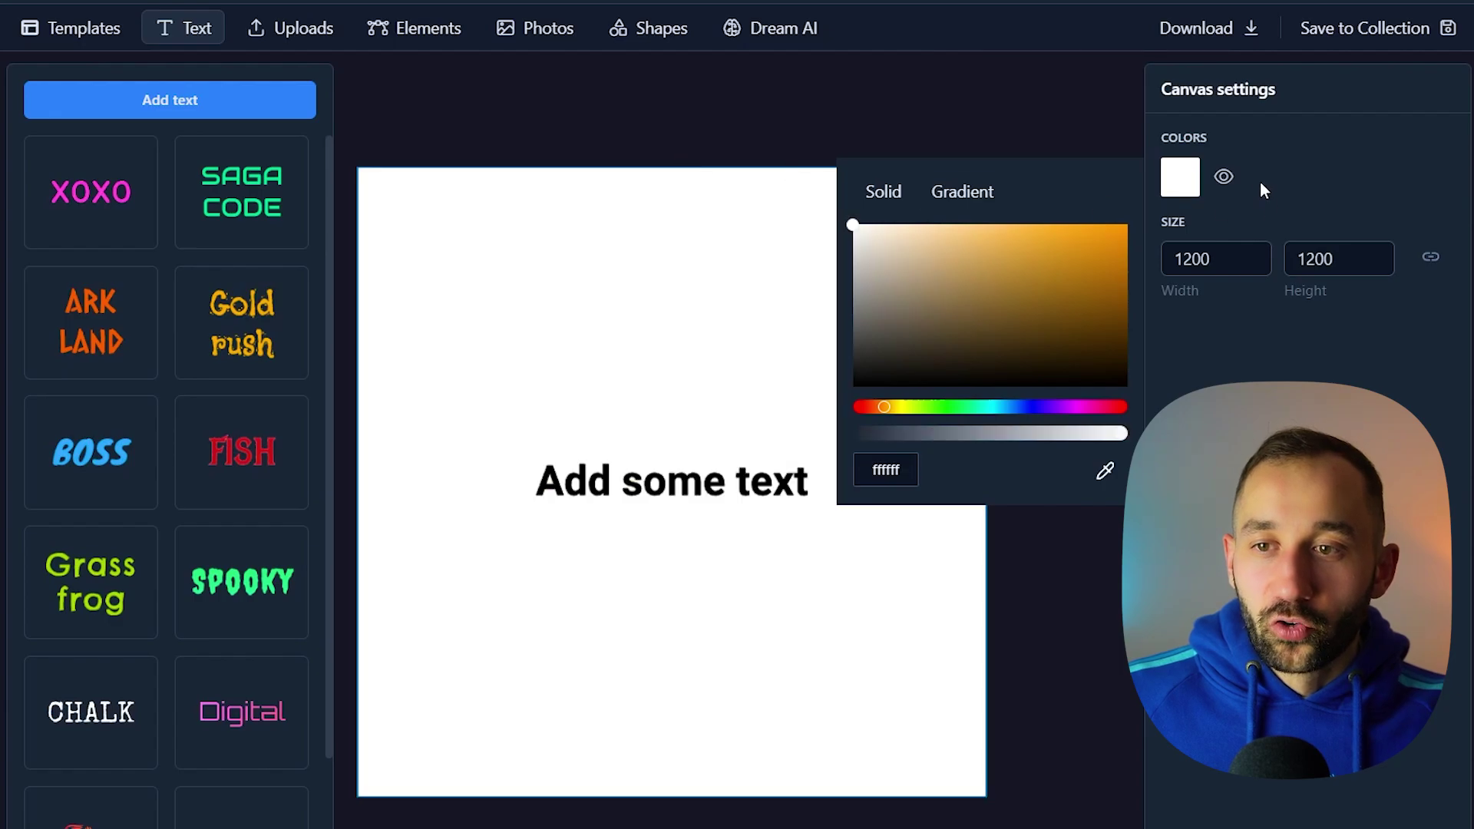
pyautogui.click(1222, 179)
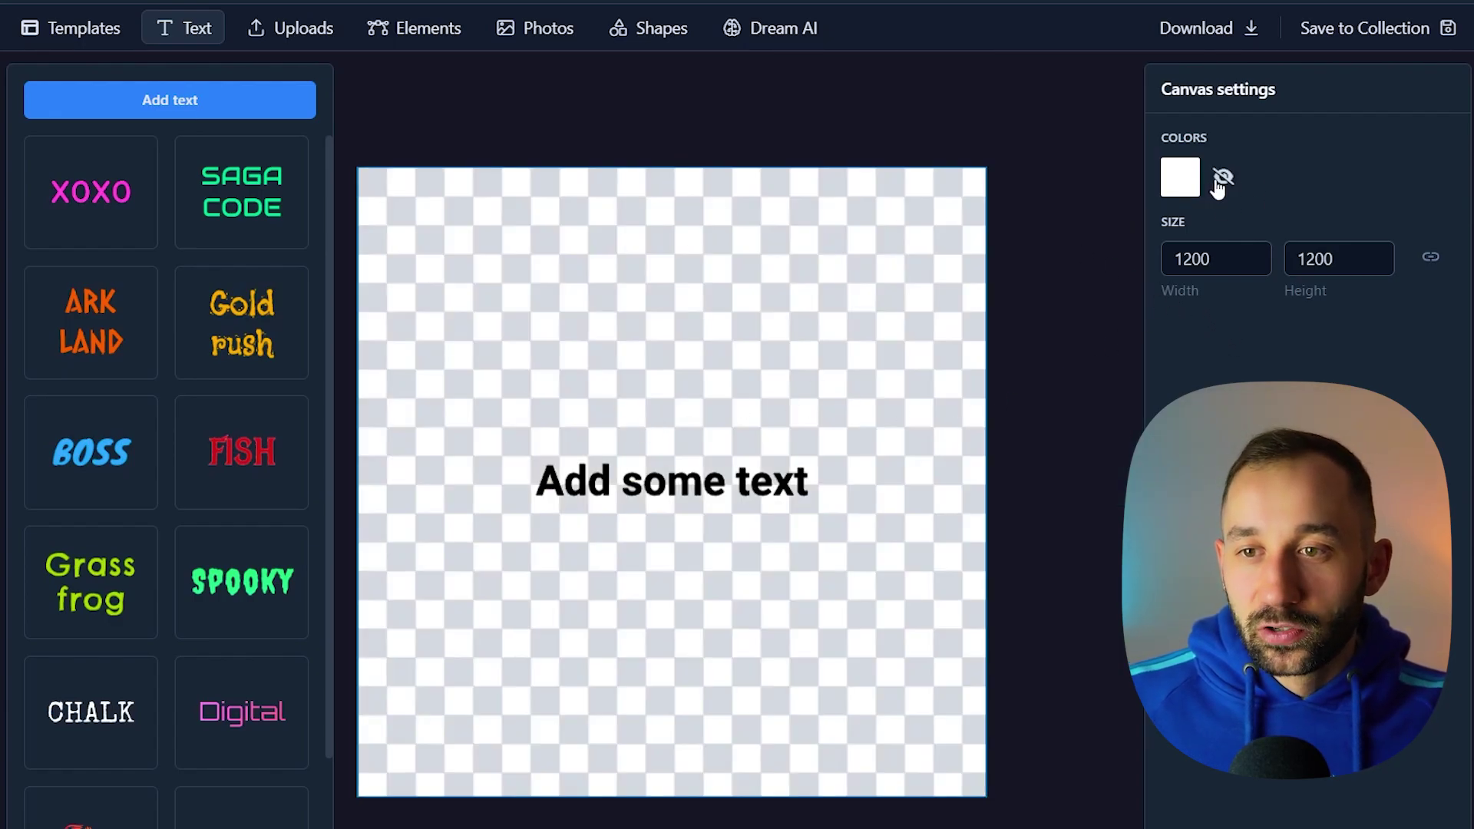
pyautogui.click(1180, 178)
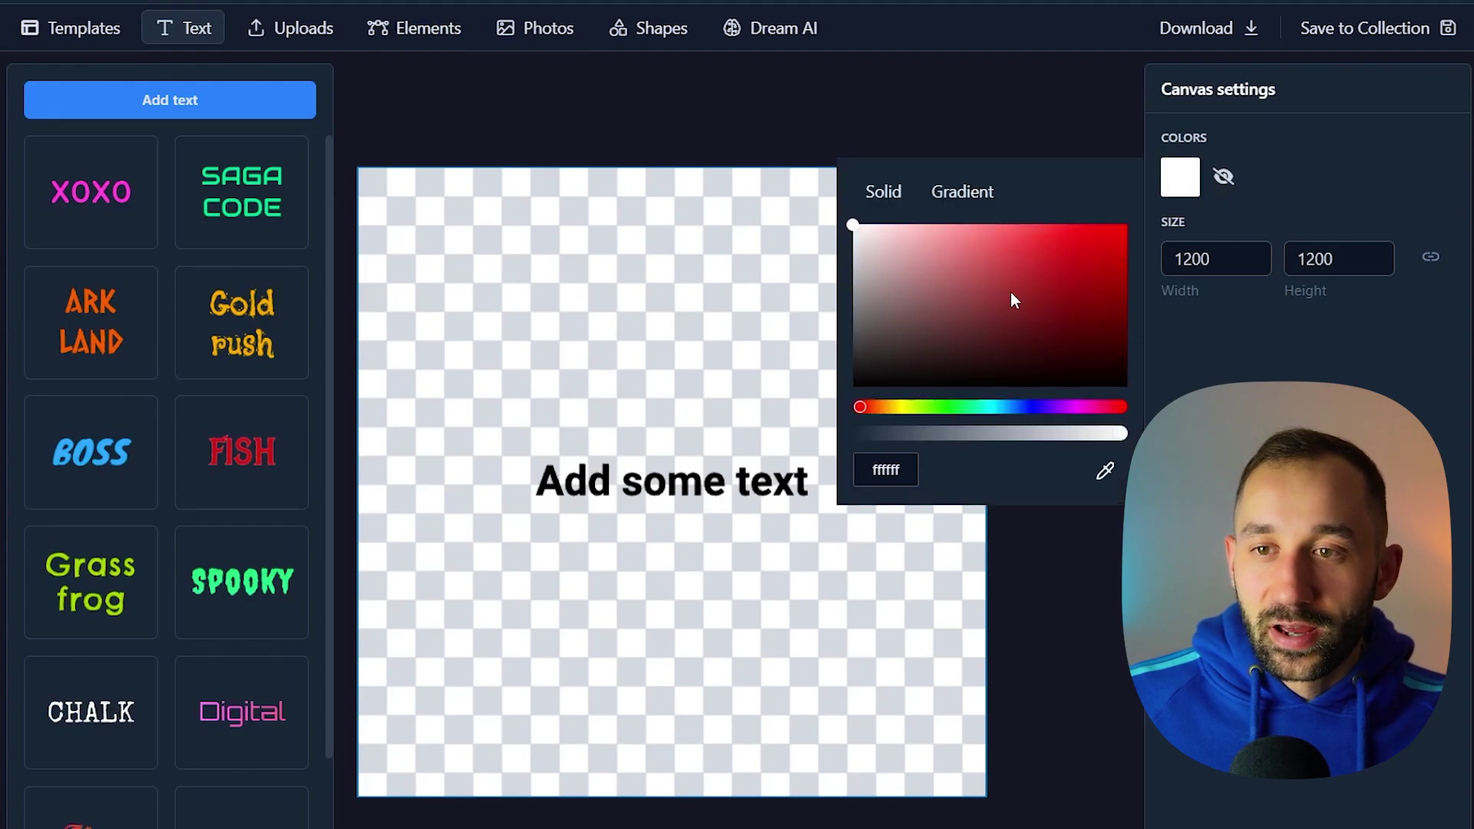
pyautogui.click(1222, 179)
pyautogui.click(935, 121)
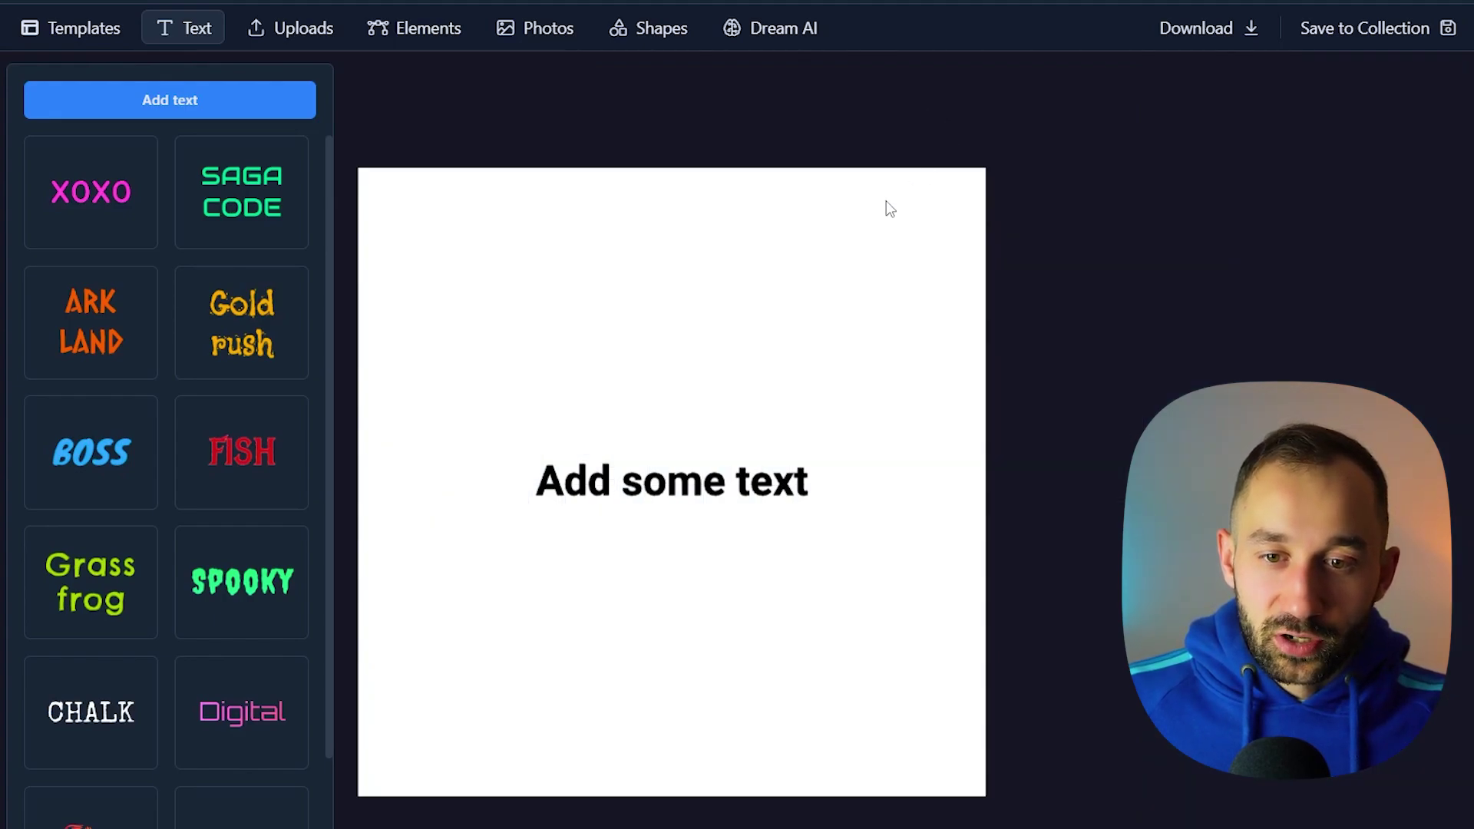
pyautogui.click(732, 399)
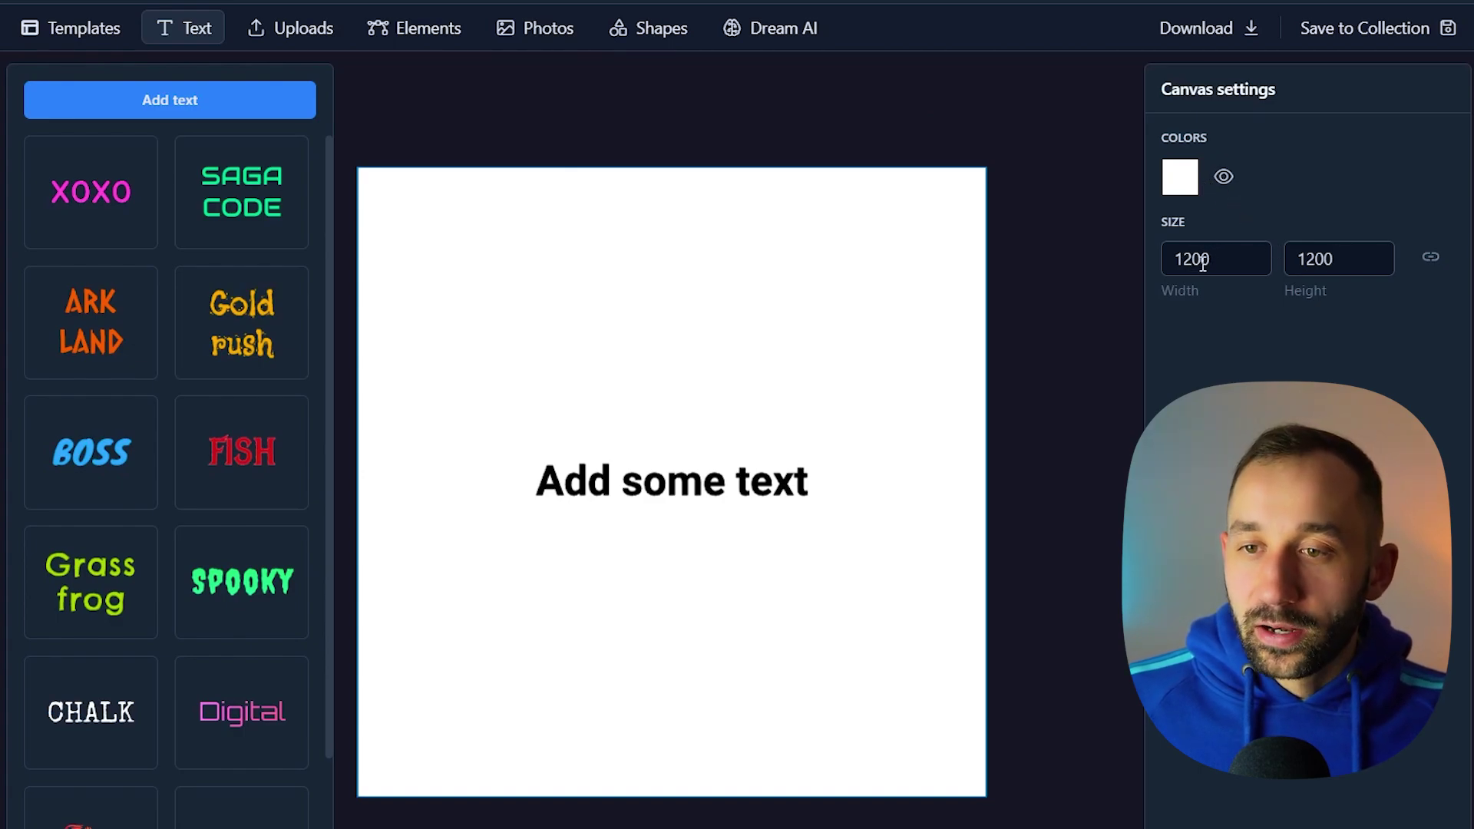
# - Set the canvas size to 4500 wide by 5400 high
pyautogui.moveTo(1192, 265); pyautogui.dragTo(1167, 259)
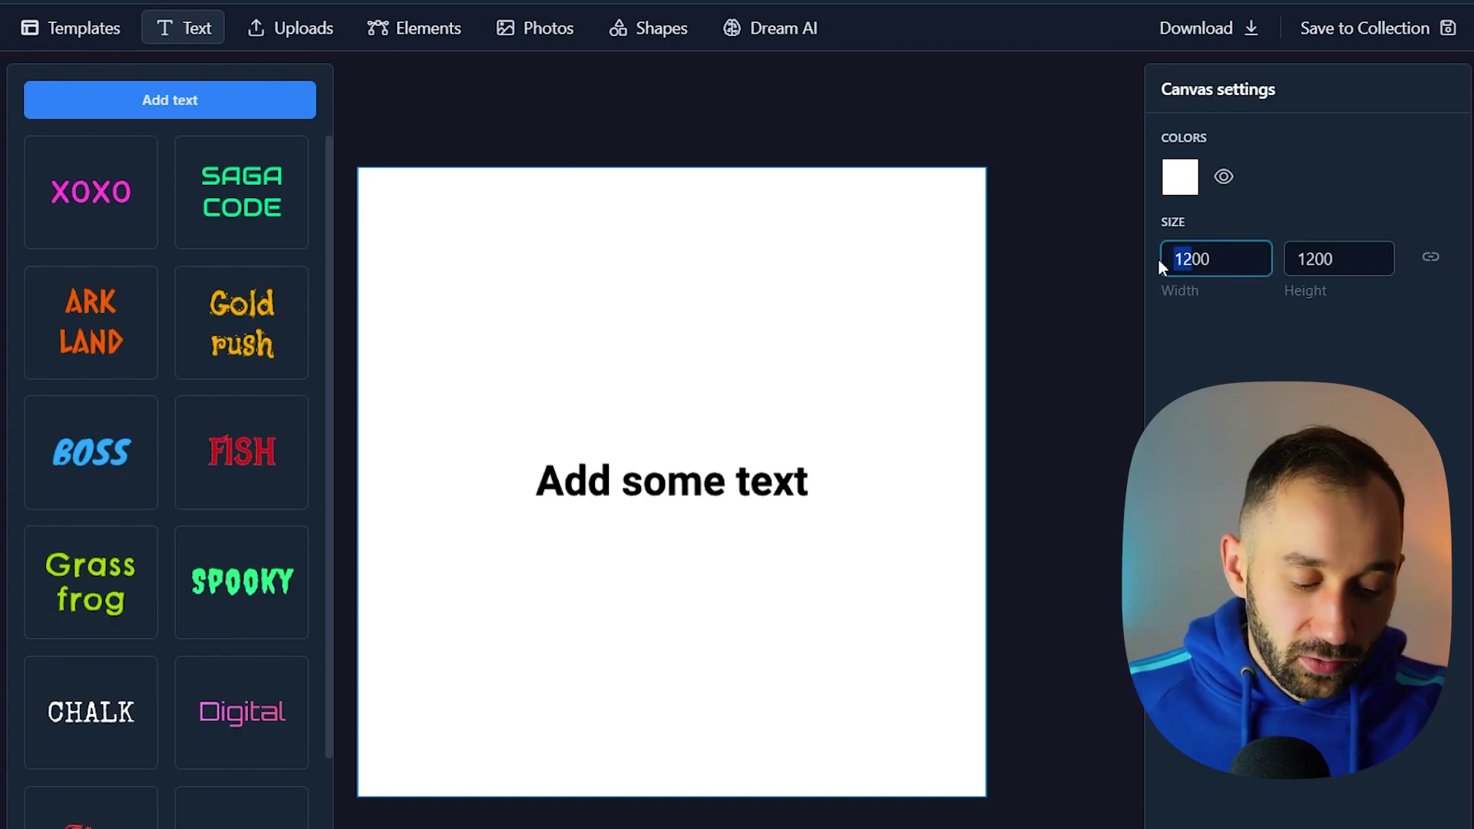
pyautogui.write('45')
pyautogui.moveTo(1313, 259); pyautogui.dragTo(1261, 254)
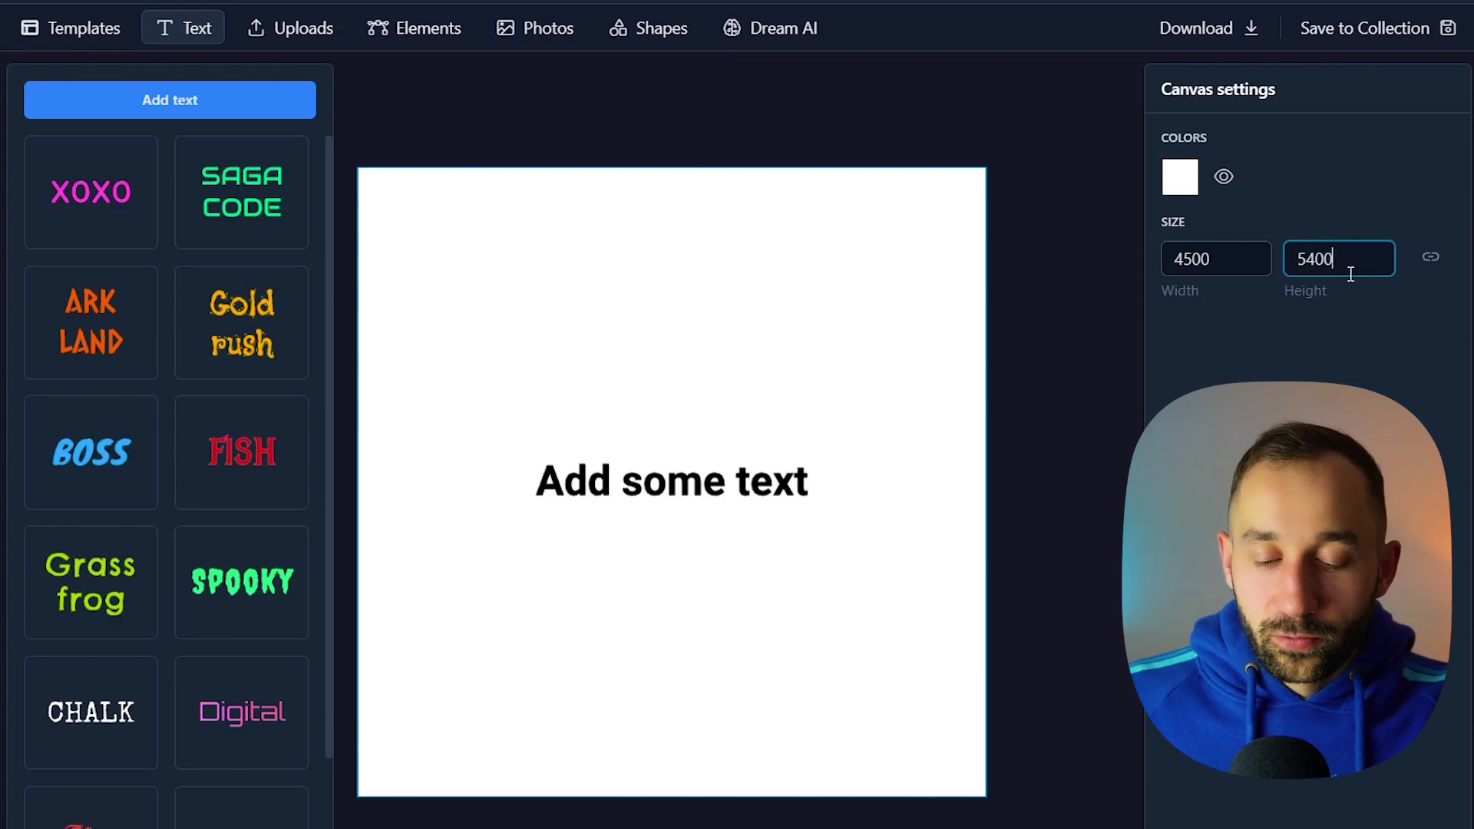
pyautogui.click(1232, 270)
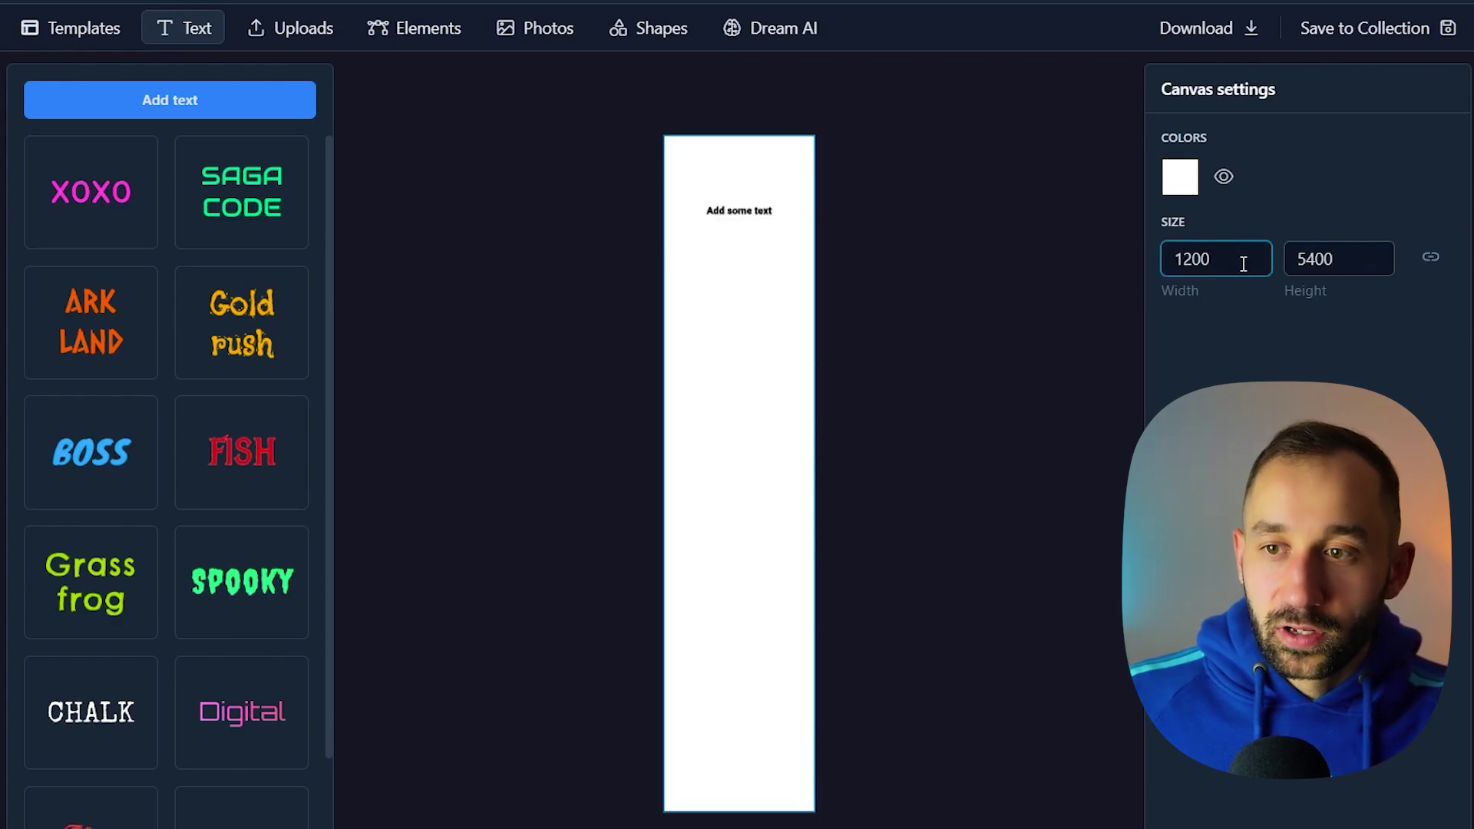
pyautogui.hotkey('ctrl', 'a')
pyautogui.write('450')
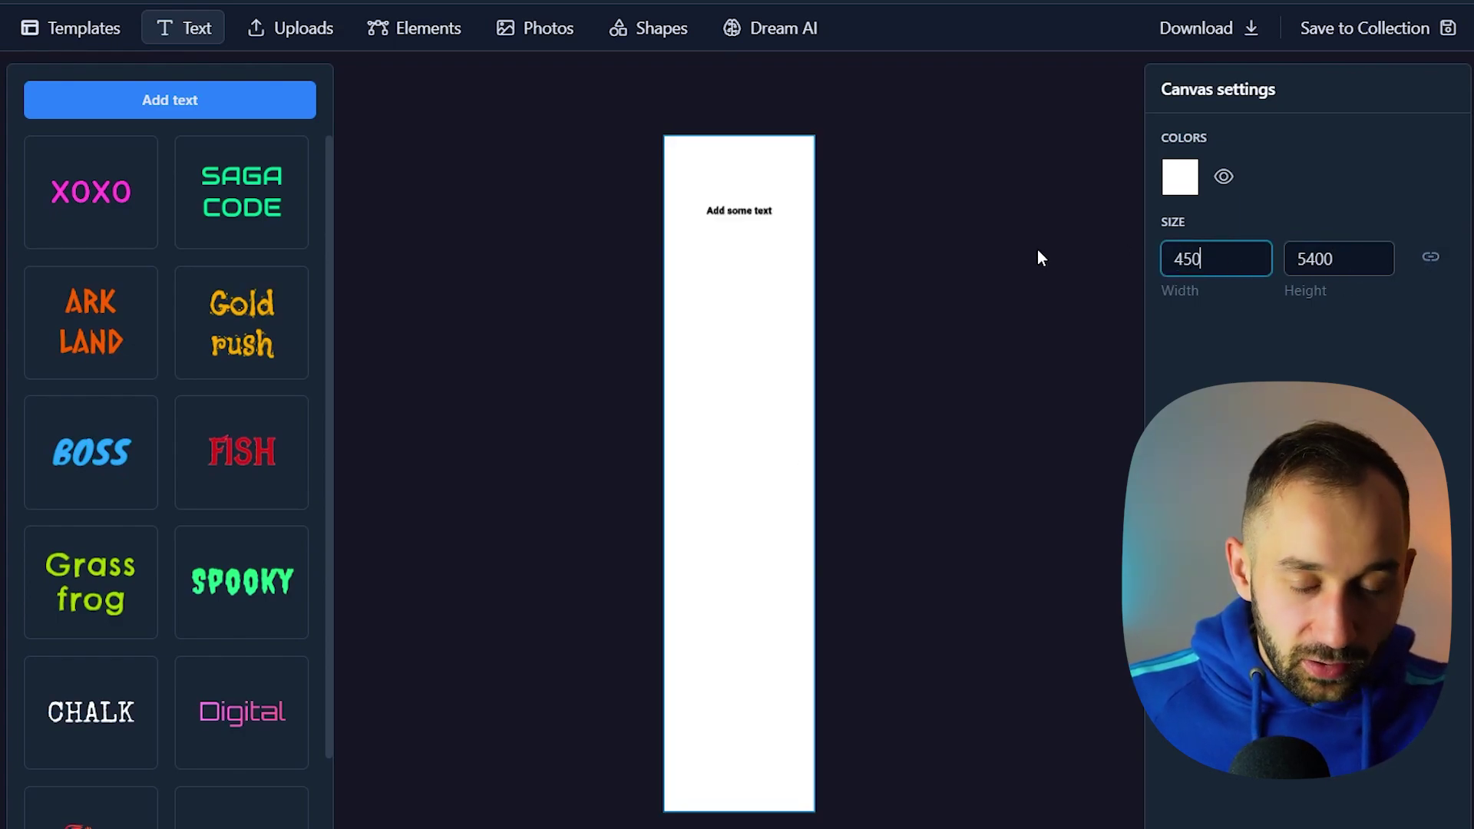
pyautogui.write('0')
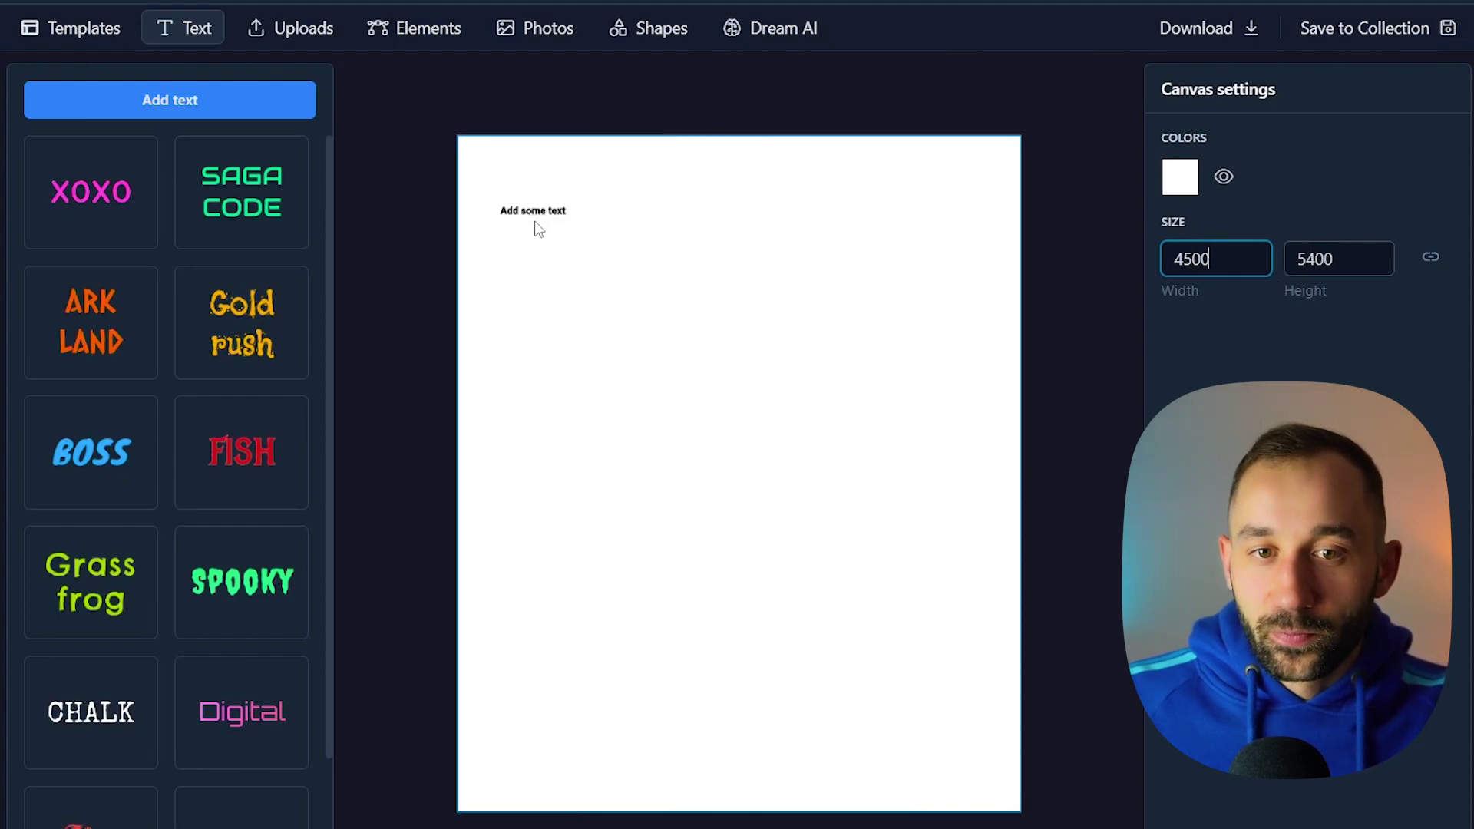
# - Enlarge the "Add some text" element to span most of the canvas width and deselect it
pyautogui.click(538, 223)
pyautogui.moveTo(573, 230); pyautogui.dragTo(954, 295)
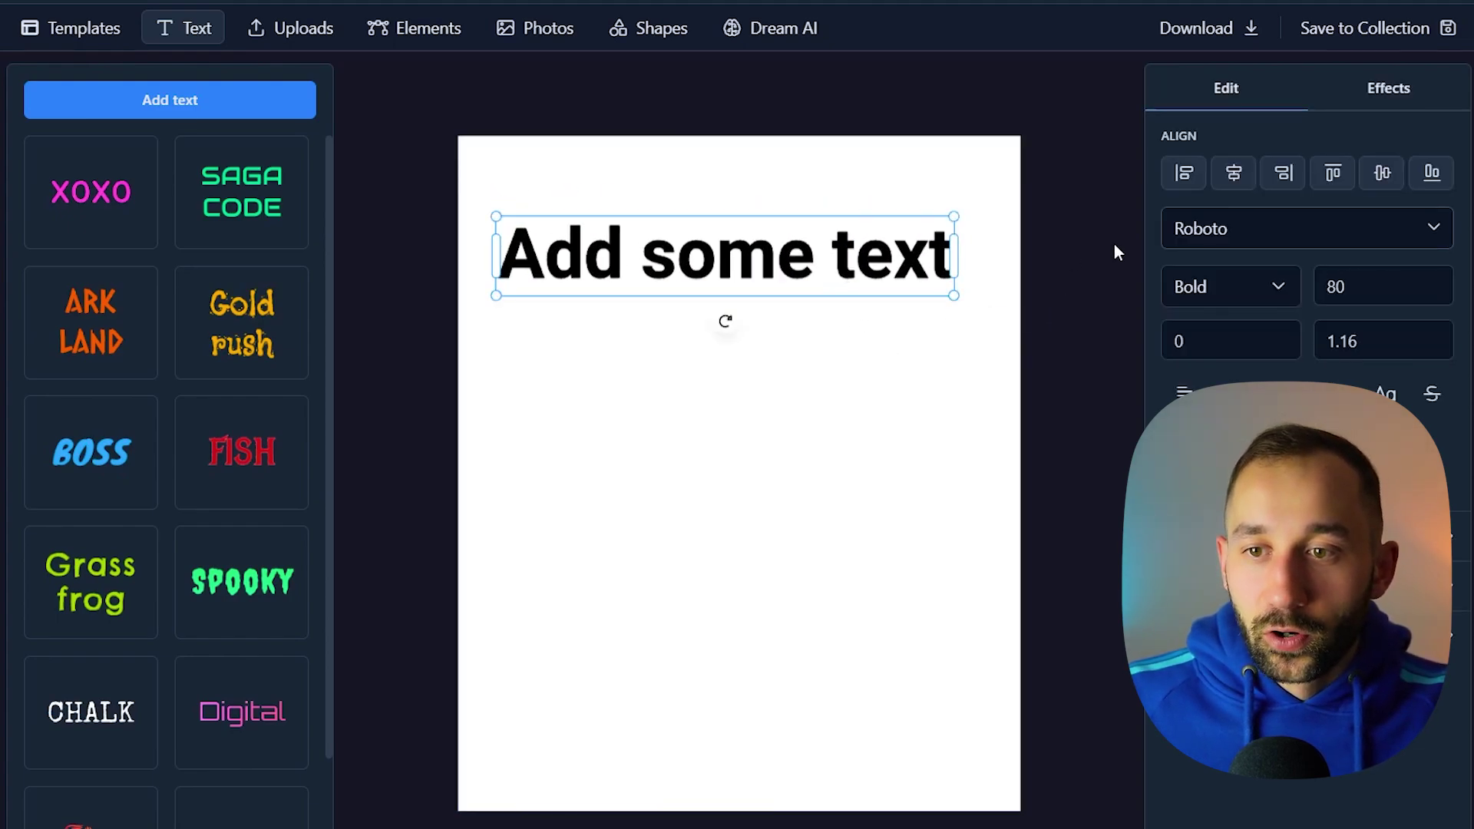
pyautogui.click(1047, 170)
pyautogui.click(760, 447)
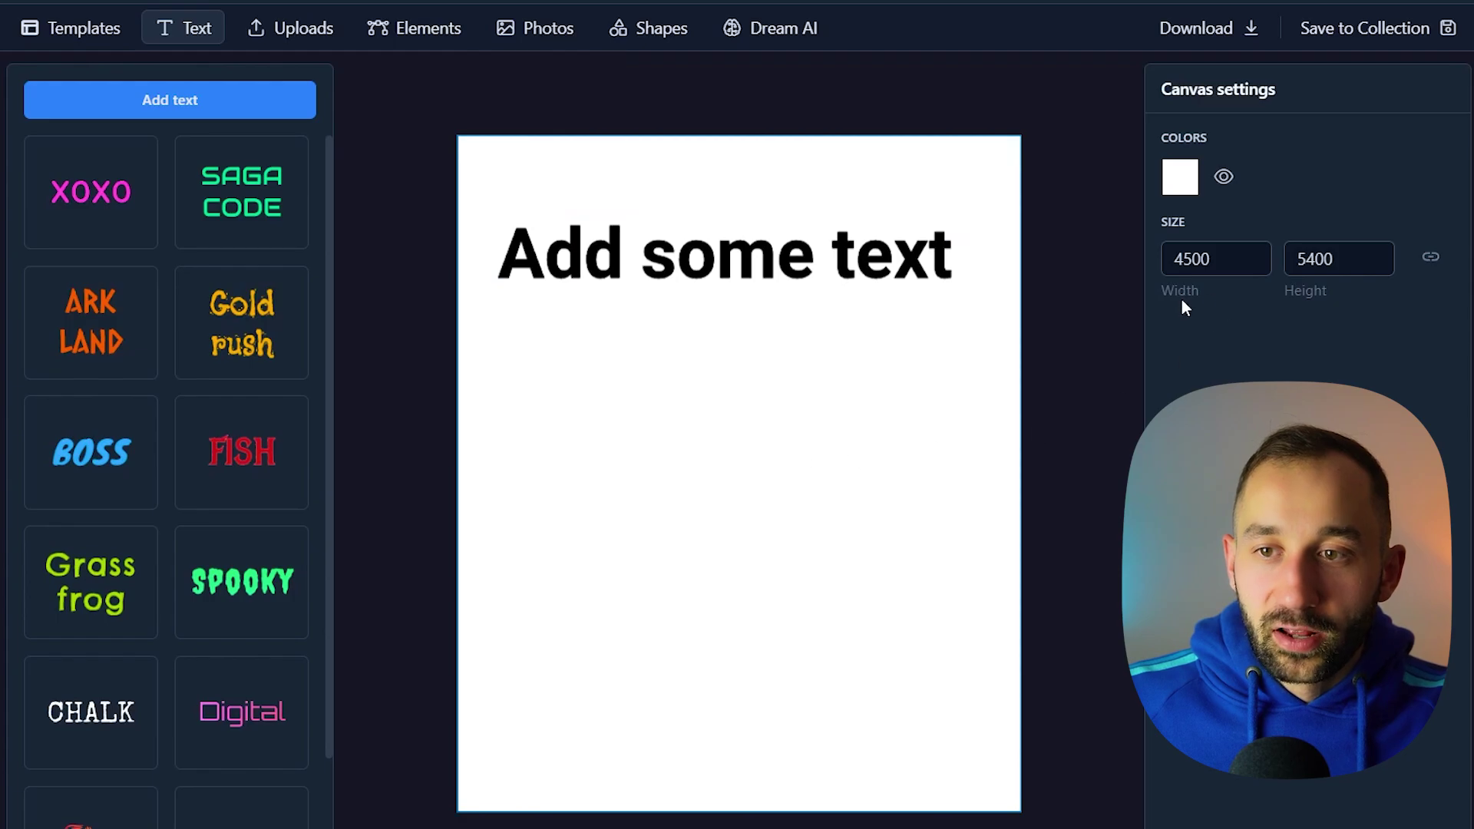
# - Search the POD templates for "ornamen"
pyautogui.click(94, 37)
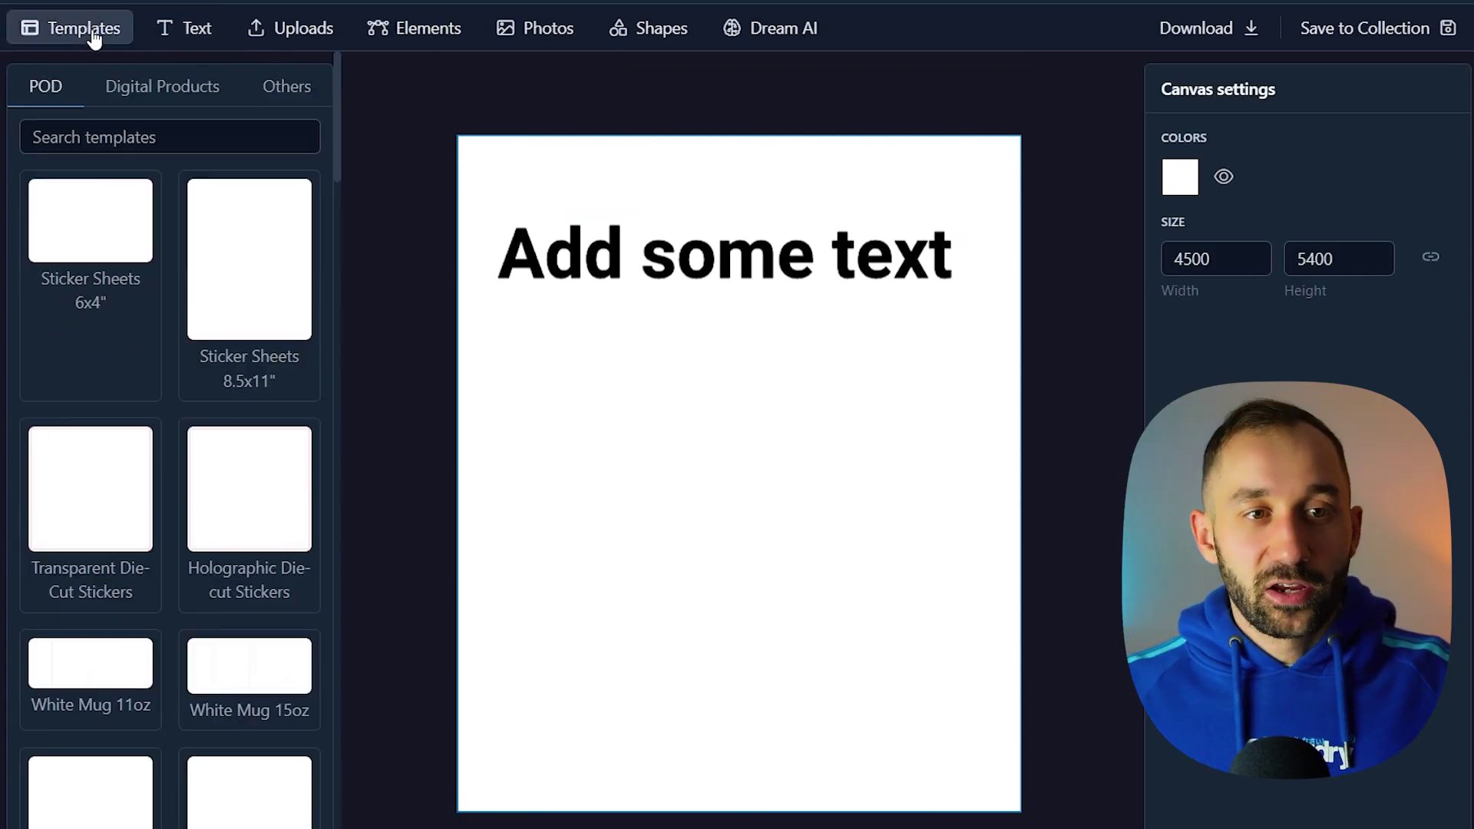
pyautogui.click(190, 138)
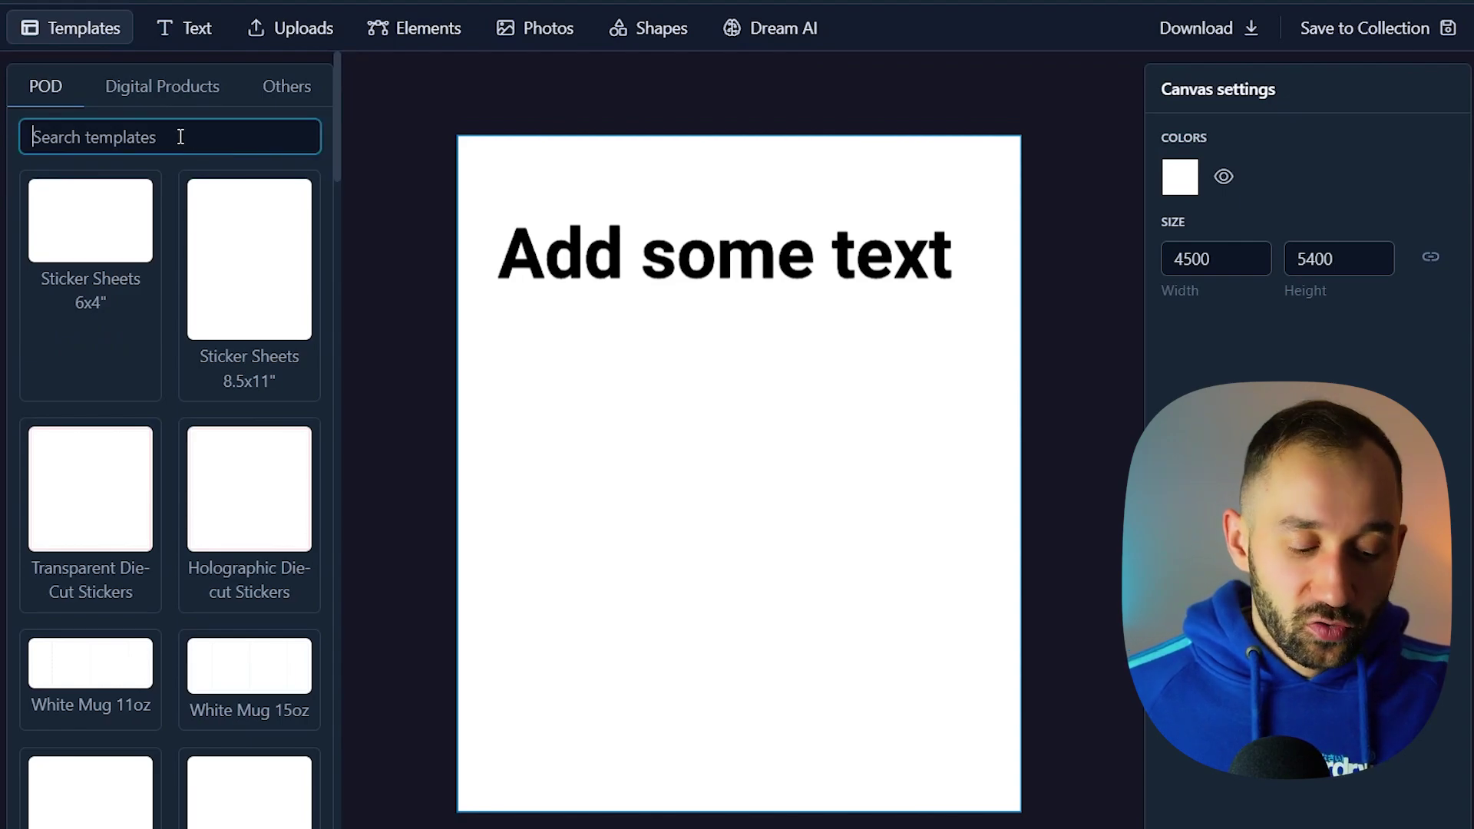
pyautogui.write('ornaments')
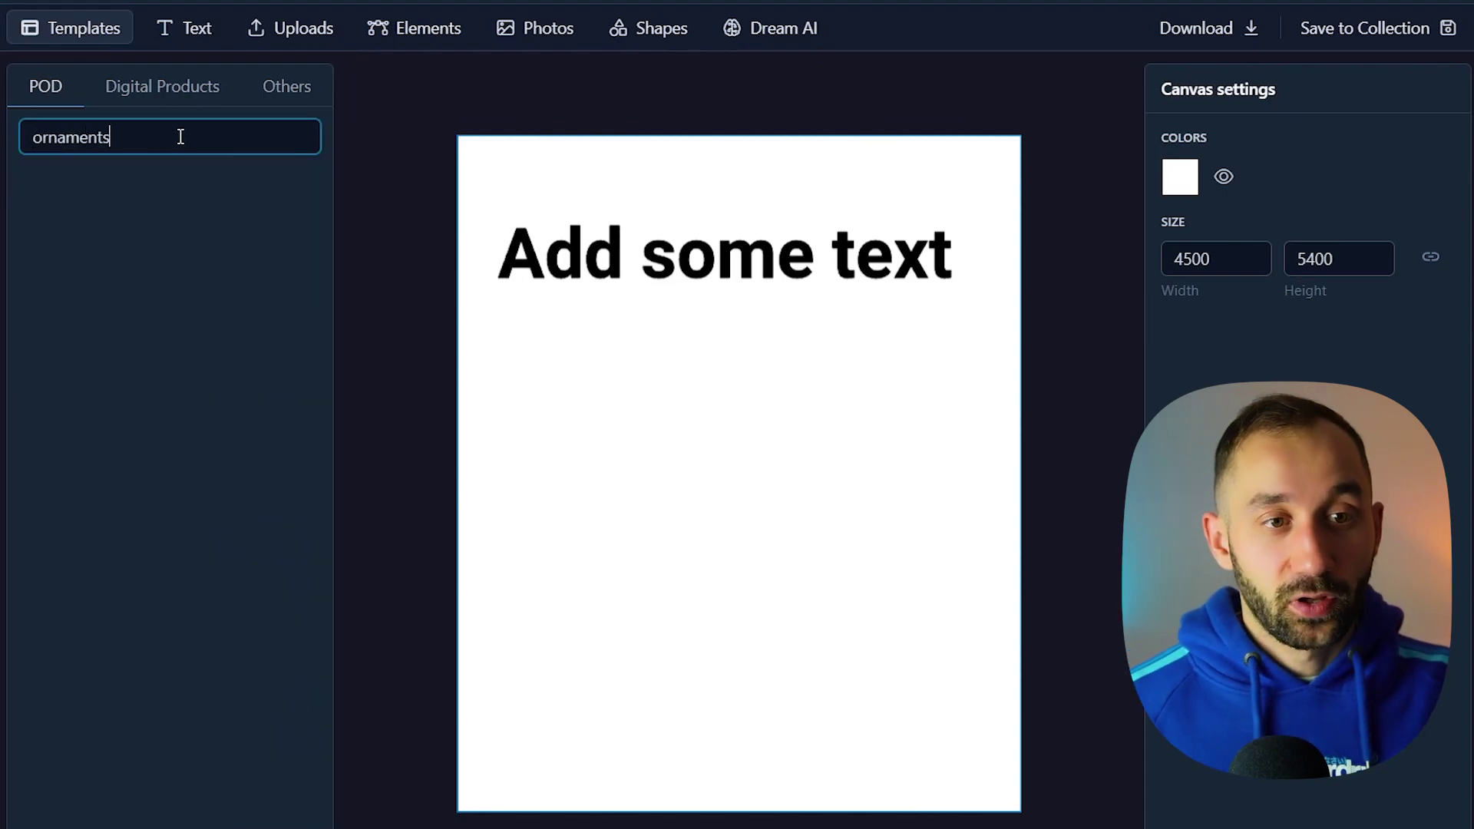
pyautogui.press('BackSpace')
pyautogui.press('BackSpace')
pyautogui.press('BackSpace')
pyautogui.press('BackSpace')
pyautogui.write('ents')
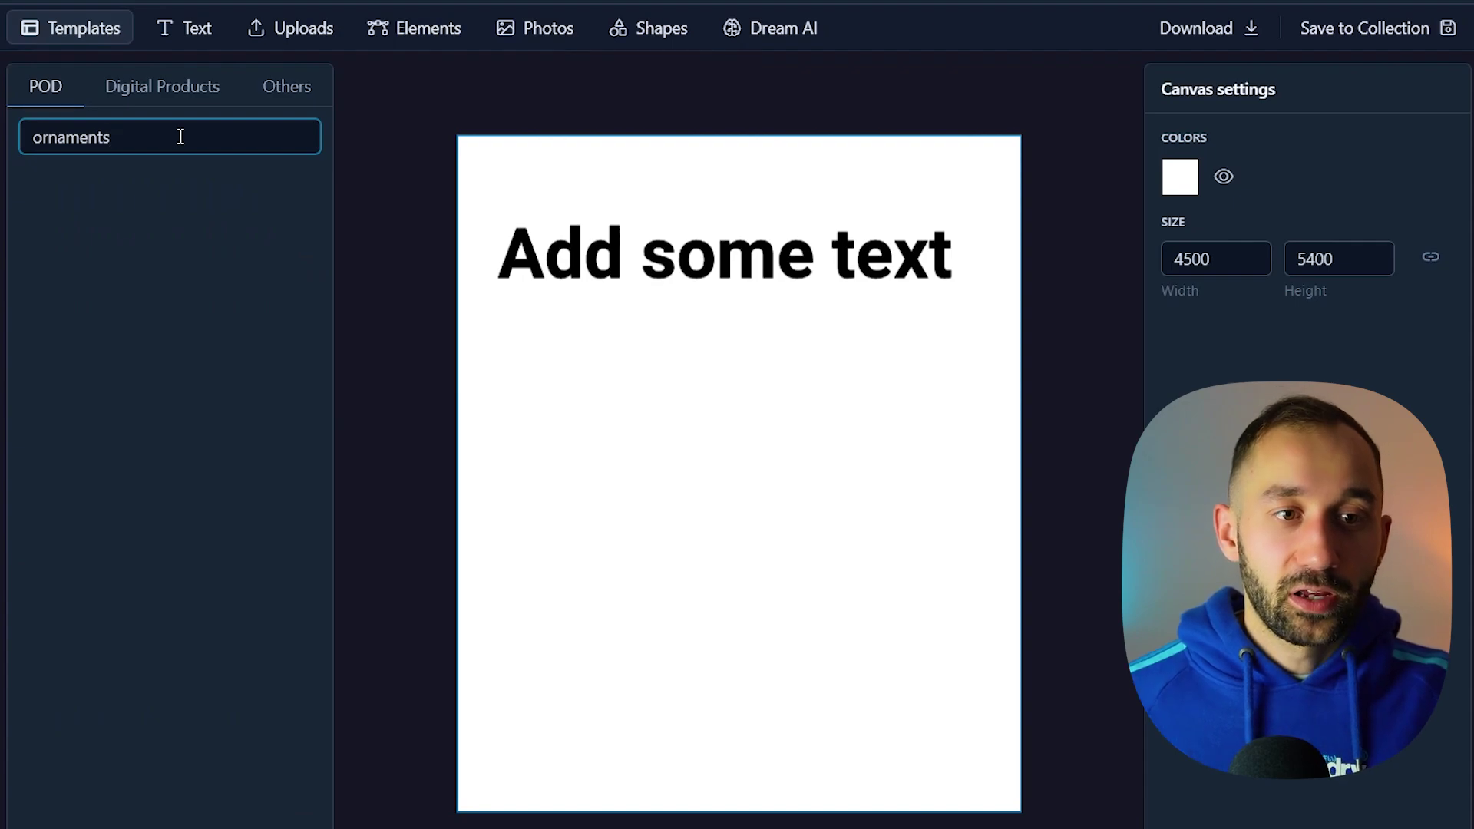
pyautogui.press('BackSpace')
pyautogui.press('BackSpace')
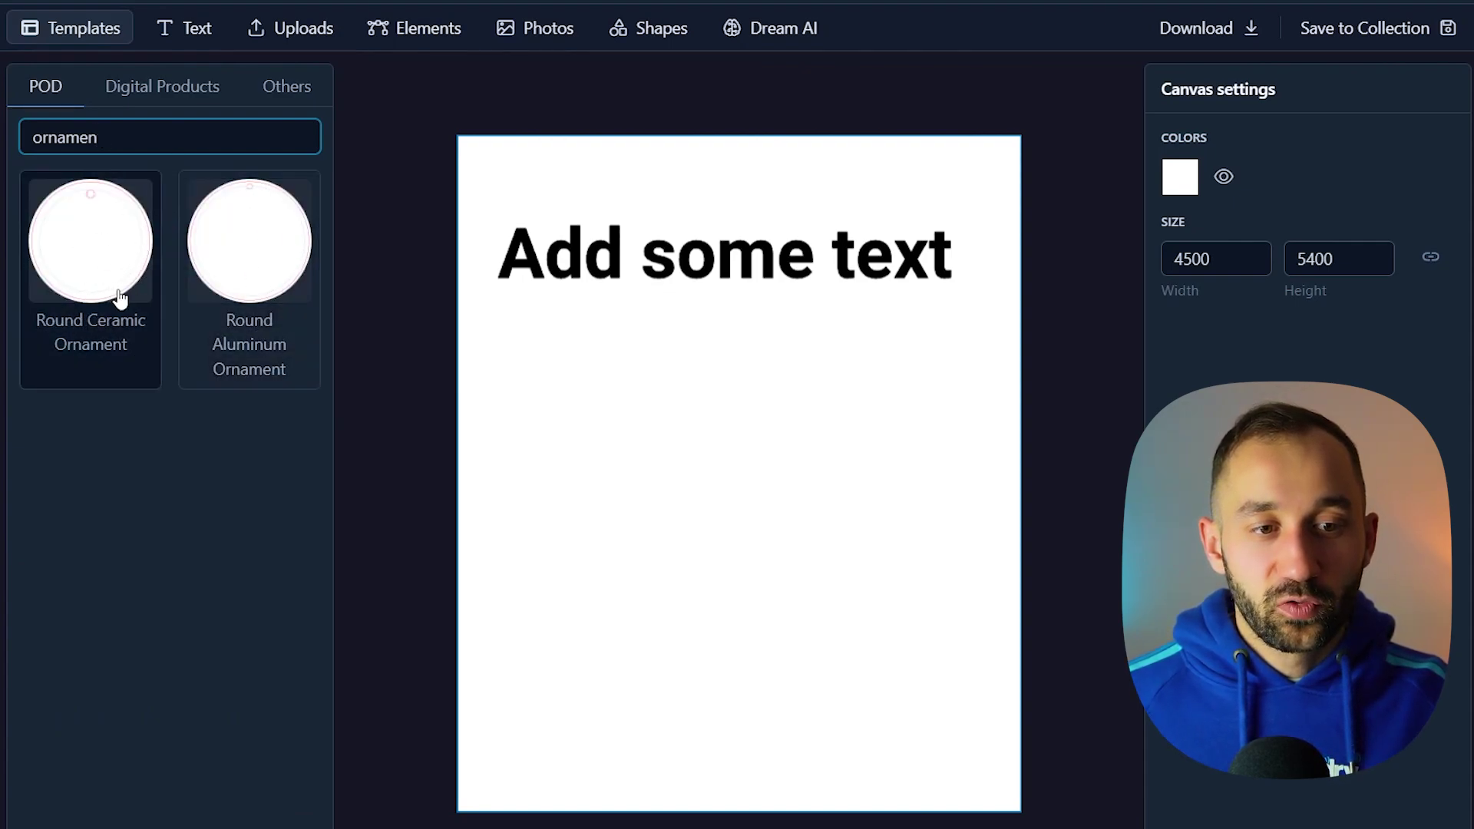
# - Apply the Round Ceramic Ornament template and move the oversized text up and left onto the ornament
pyautogui.click(142, 309)
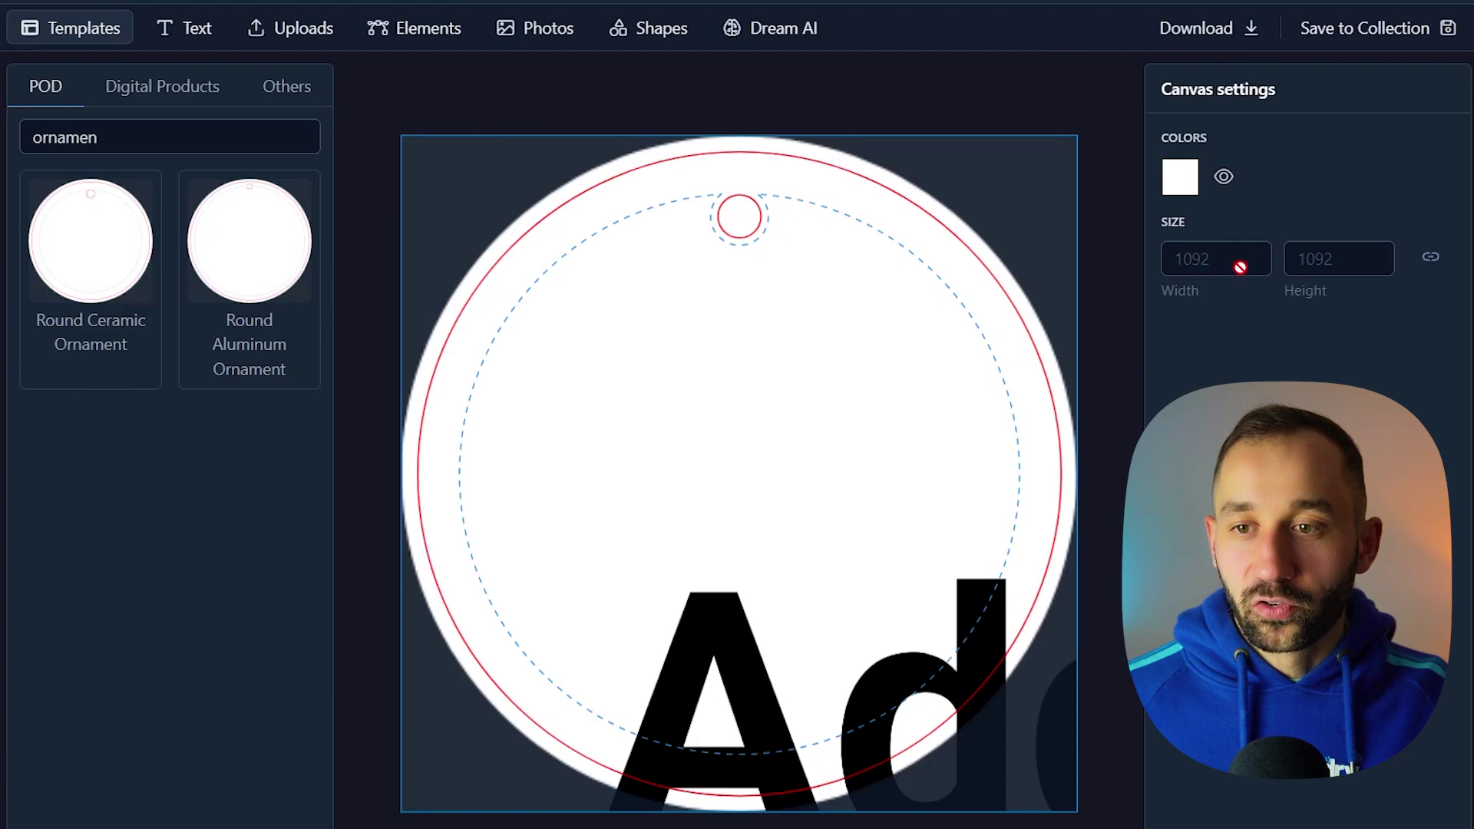
pyautogui.click(707, 688)
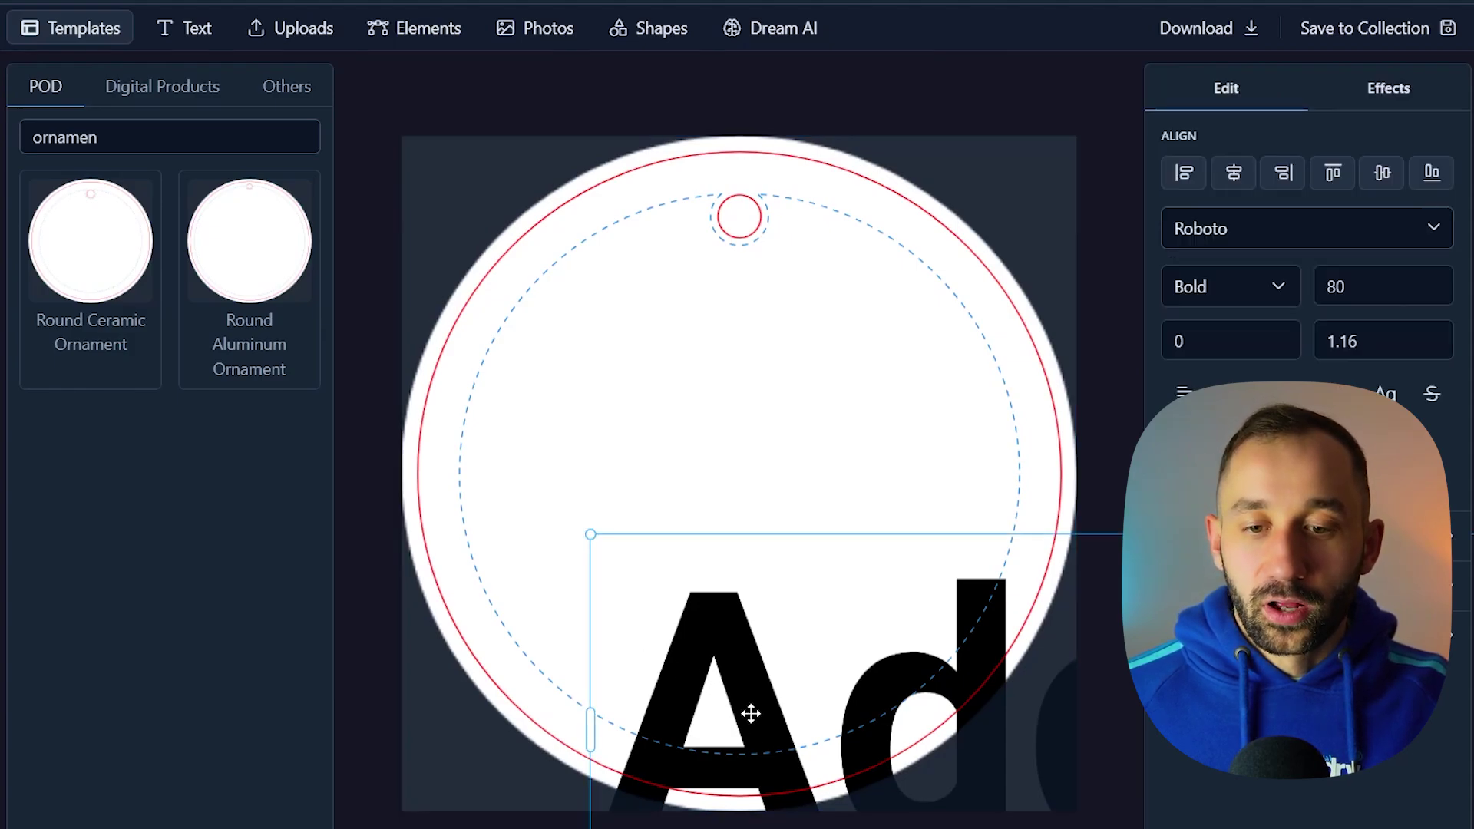
pyautogui.moveTo(750, 711); pyautogui.dragTo(565, 477)
# - Search the templates for "3001", apply Bella 3001, and centre the text horizontally near the canvas's upper edge
pyautogui.doubleClick(144, 137)
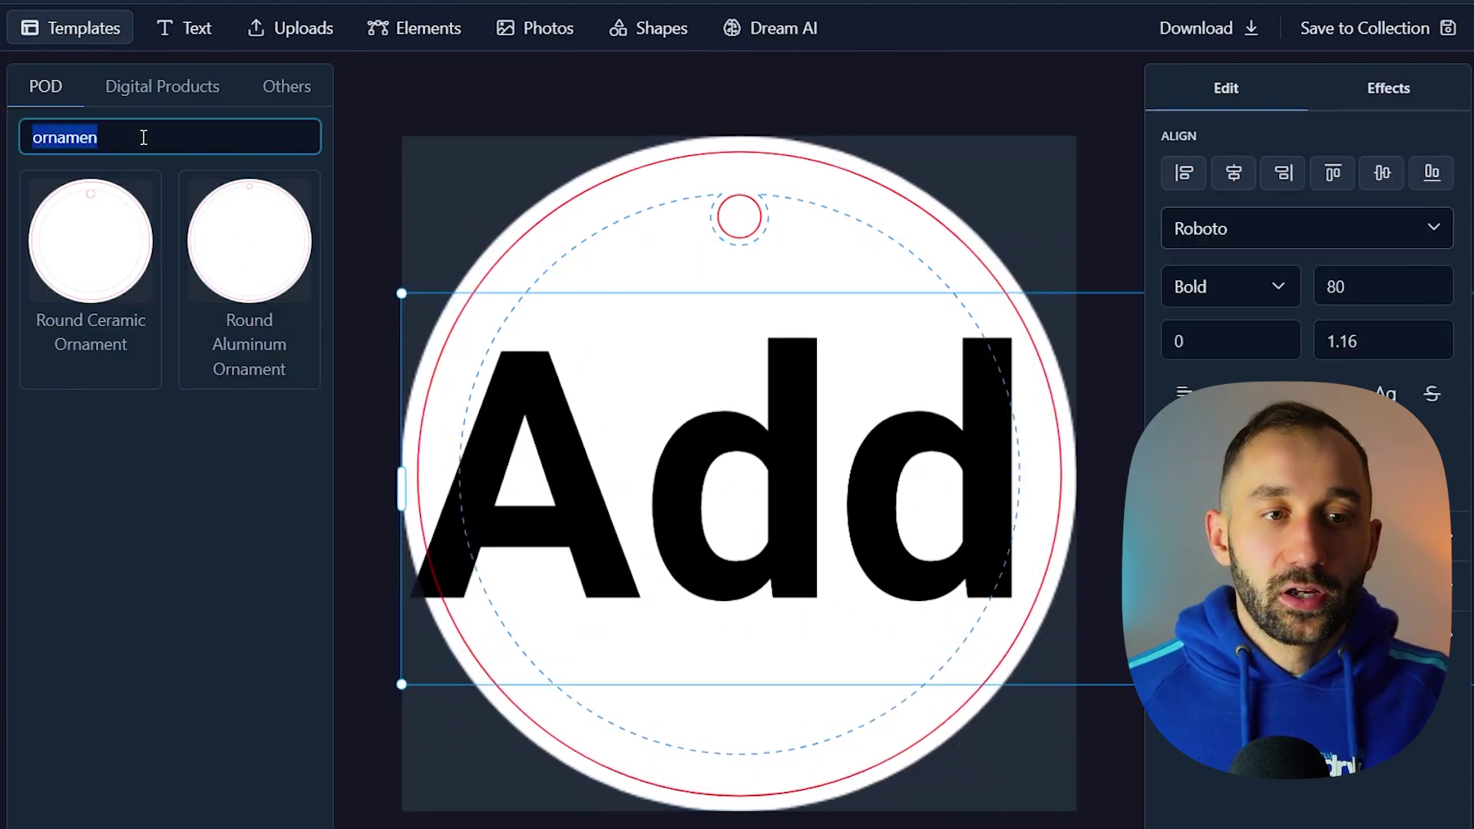
pyautogui.write('3001')
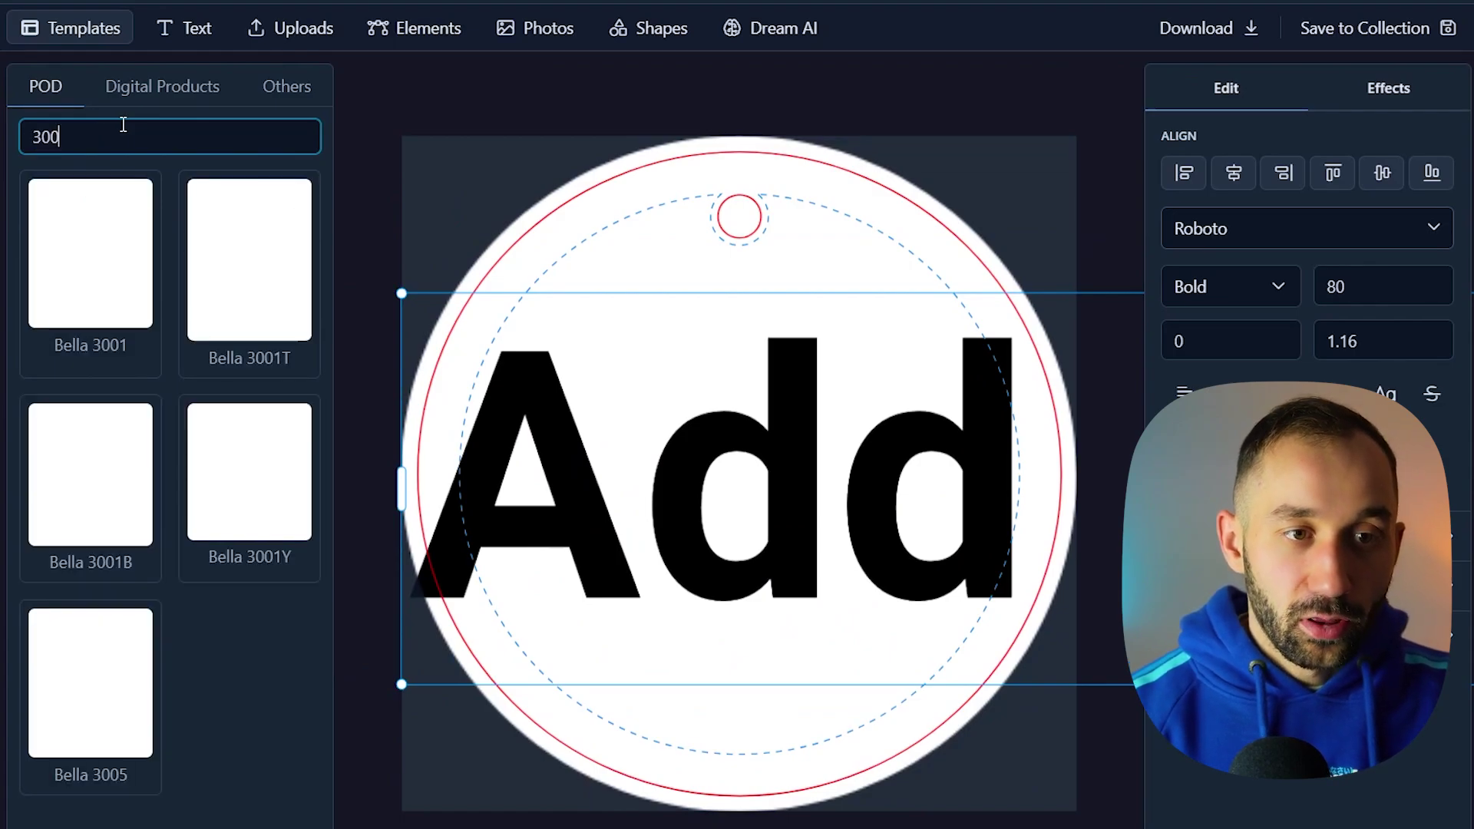
pyautogui.click(125, 281)
pyautogui.click(912, 299)
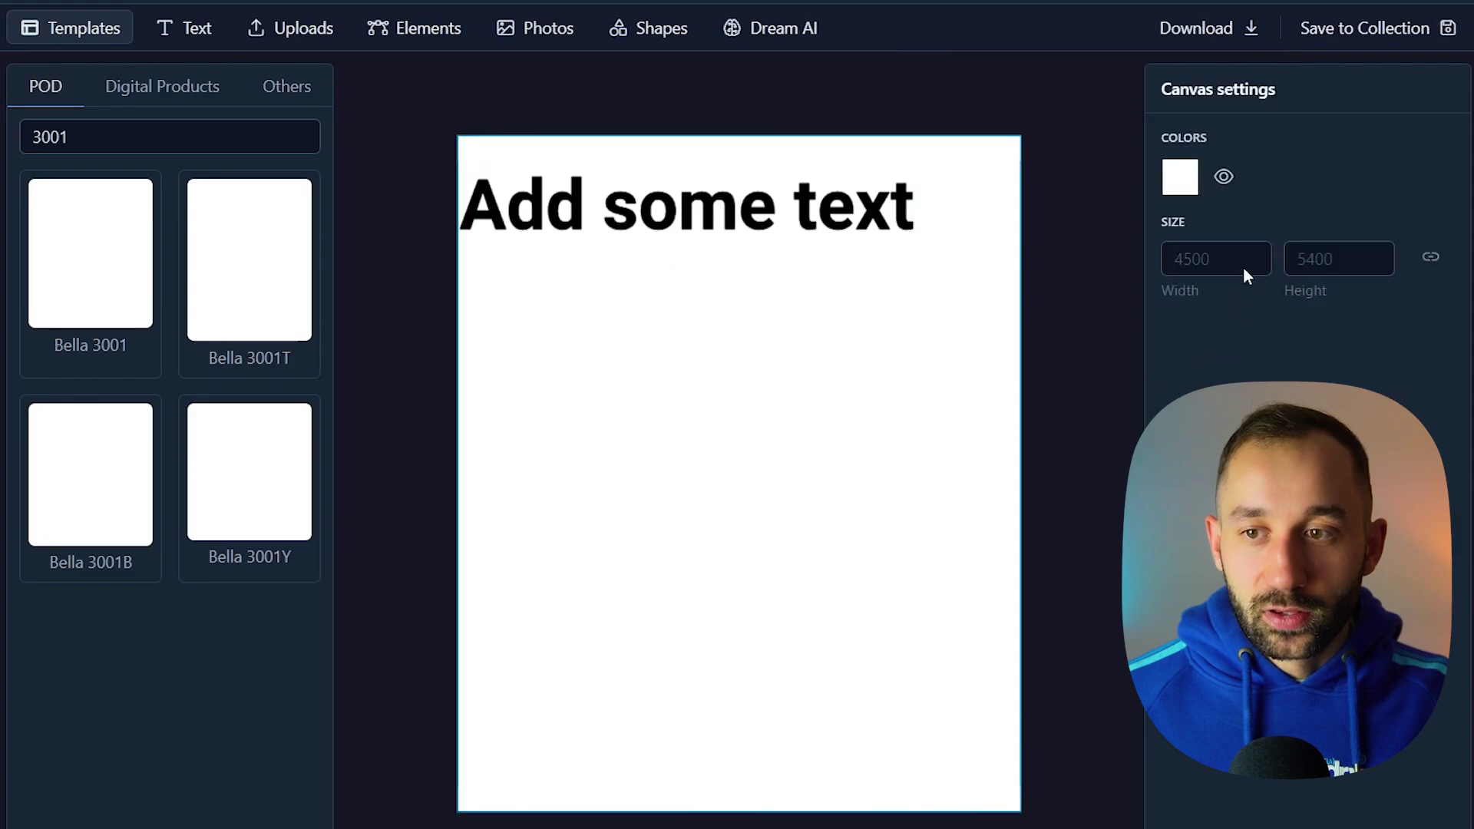
pyautogui.moveTo(878, 211); pyautogui.dragTo(938, 262)
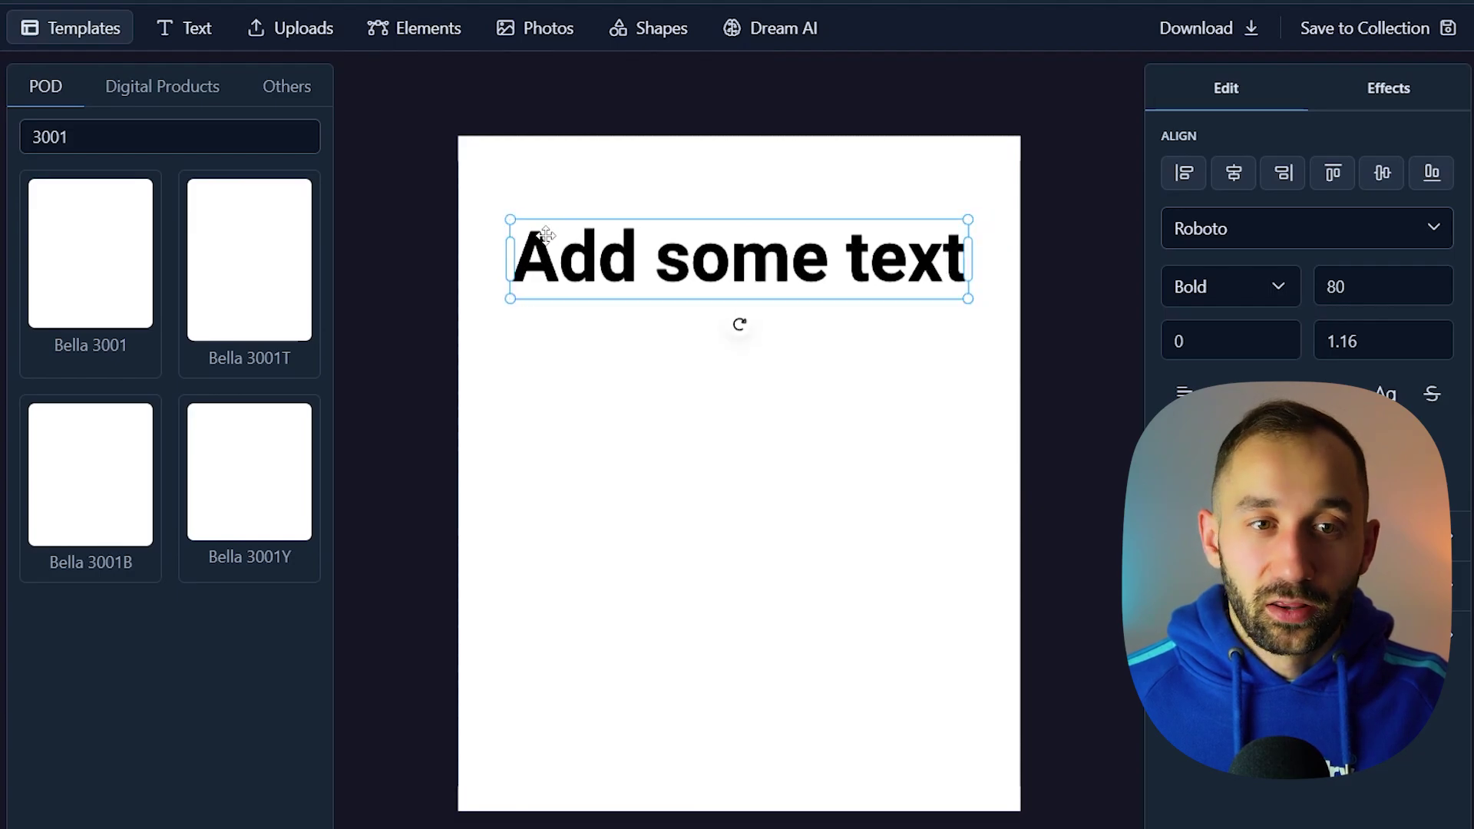
# - Add the green "Spooky" preset text, enlarge it below the existing text, and delete it
pyautogui.click(196, 28)
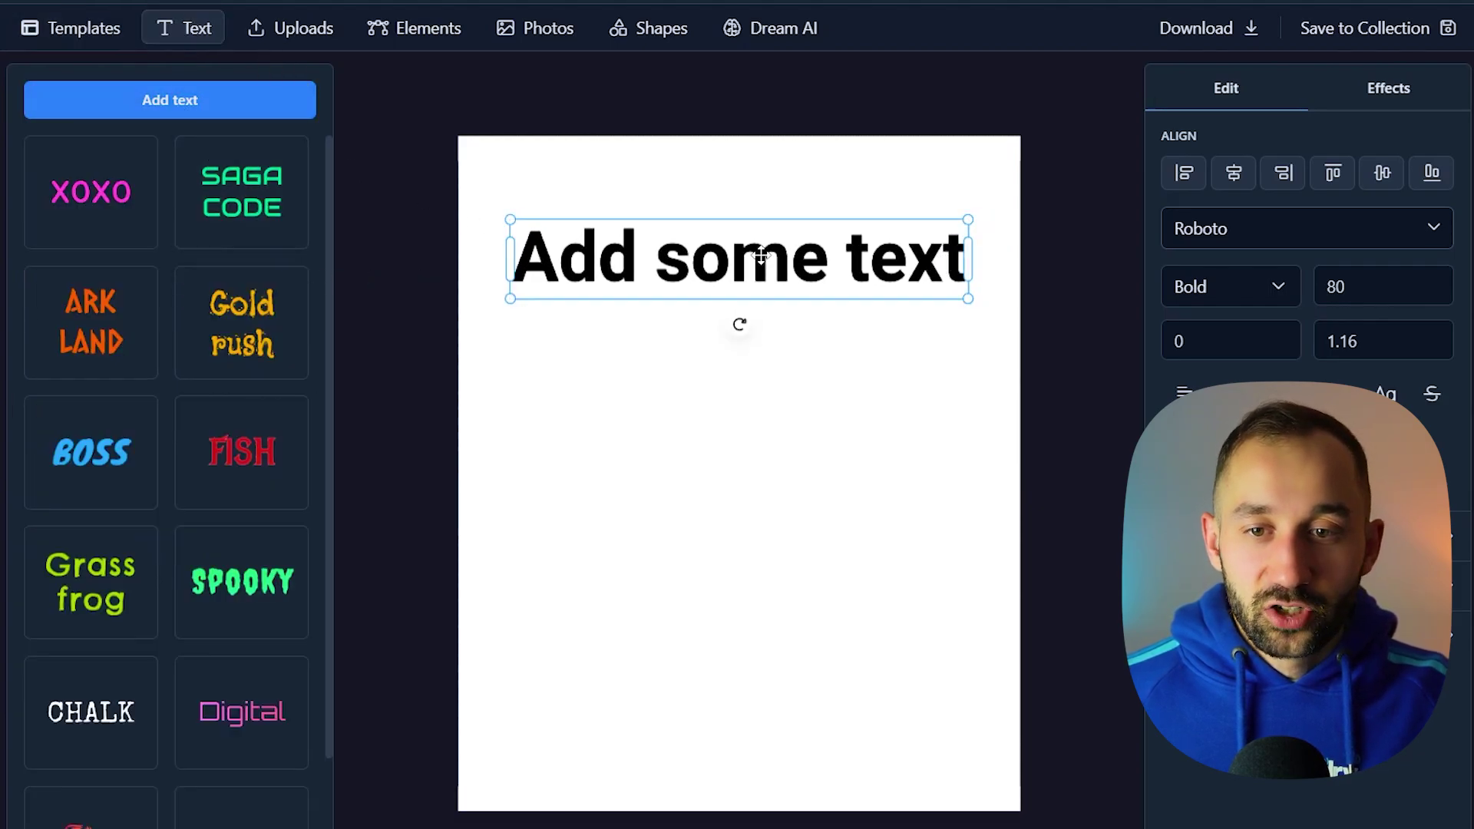
pyautogui.moveTo(757, 257); pyautogui.dragTo(764, 304)
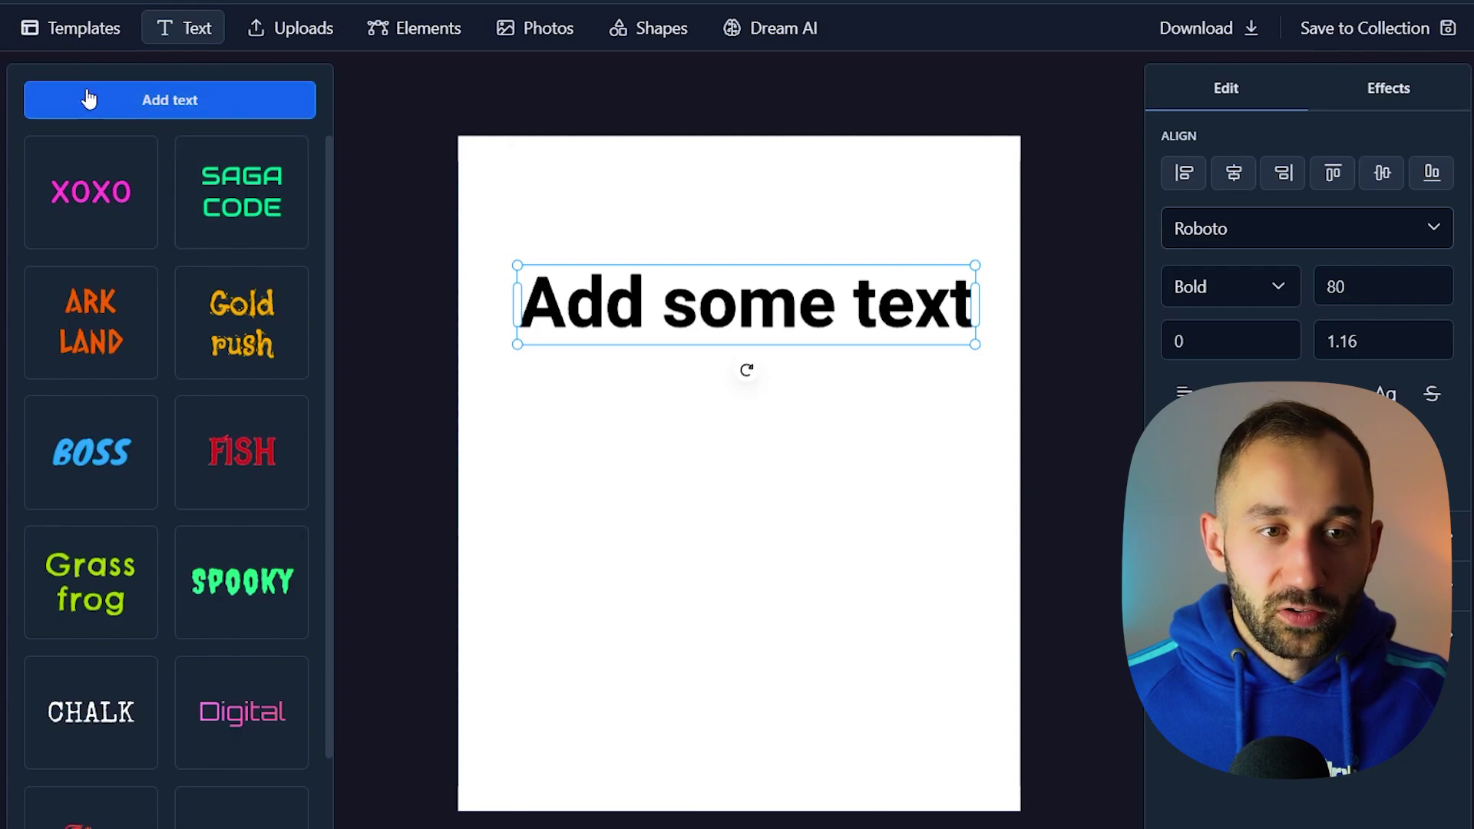
pyautogui.scroll(-2, 277, 353)
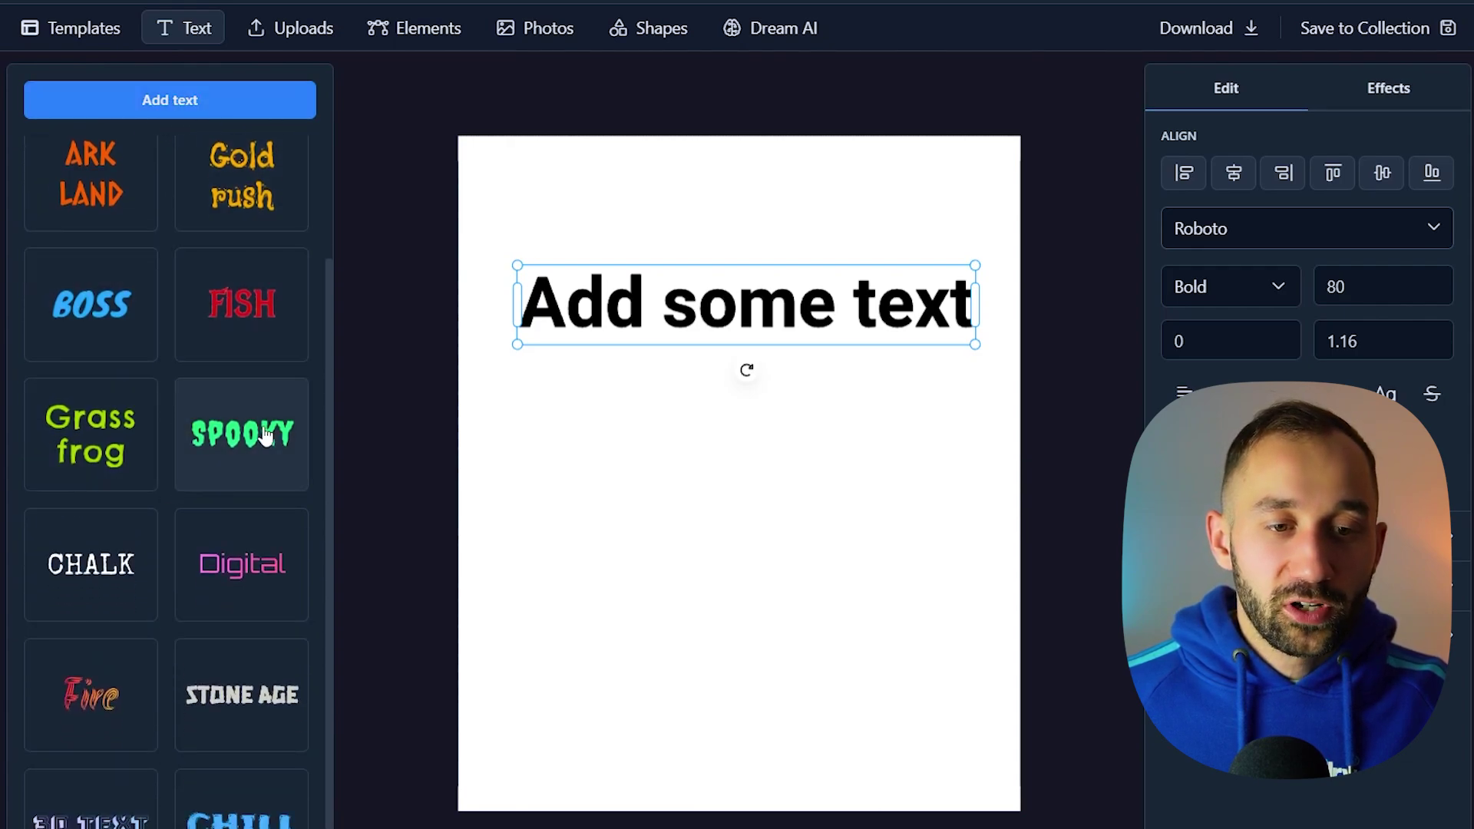
pyautogui.click(206, 449)
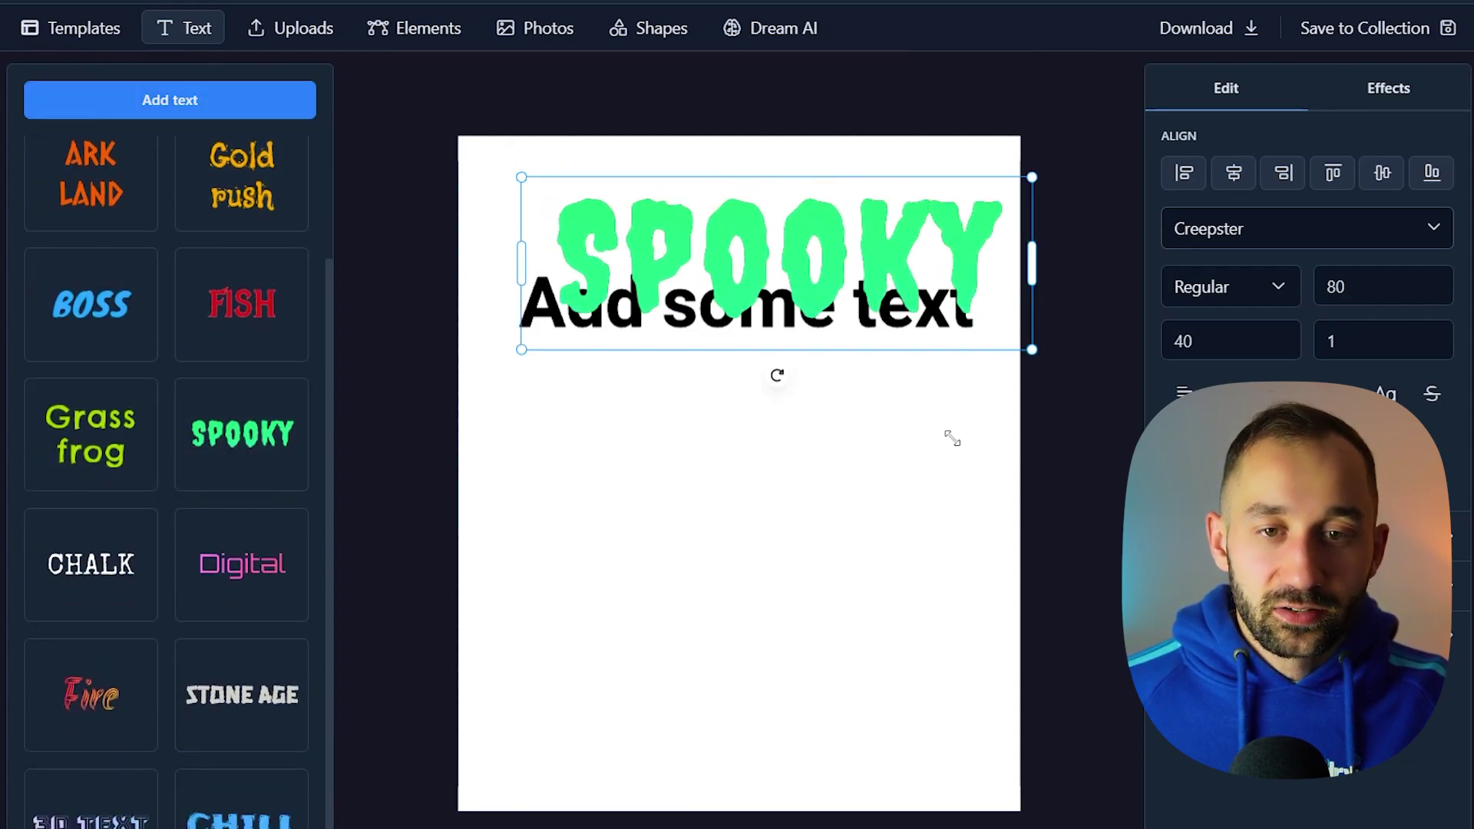
pyautogui.moveTo(817, 195); pyautogui.dragTo(751, 326)
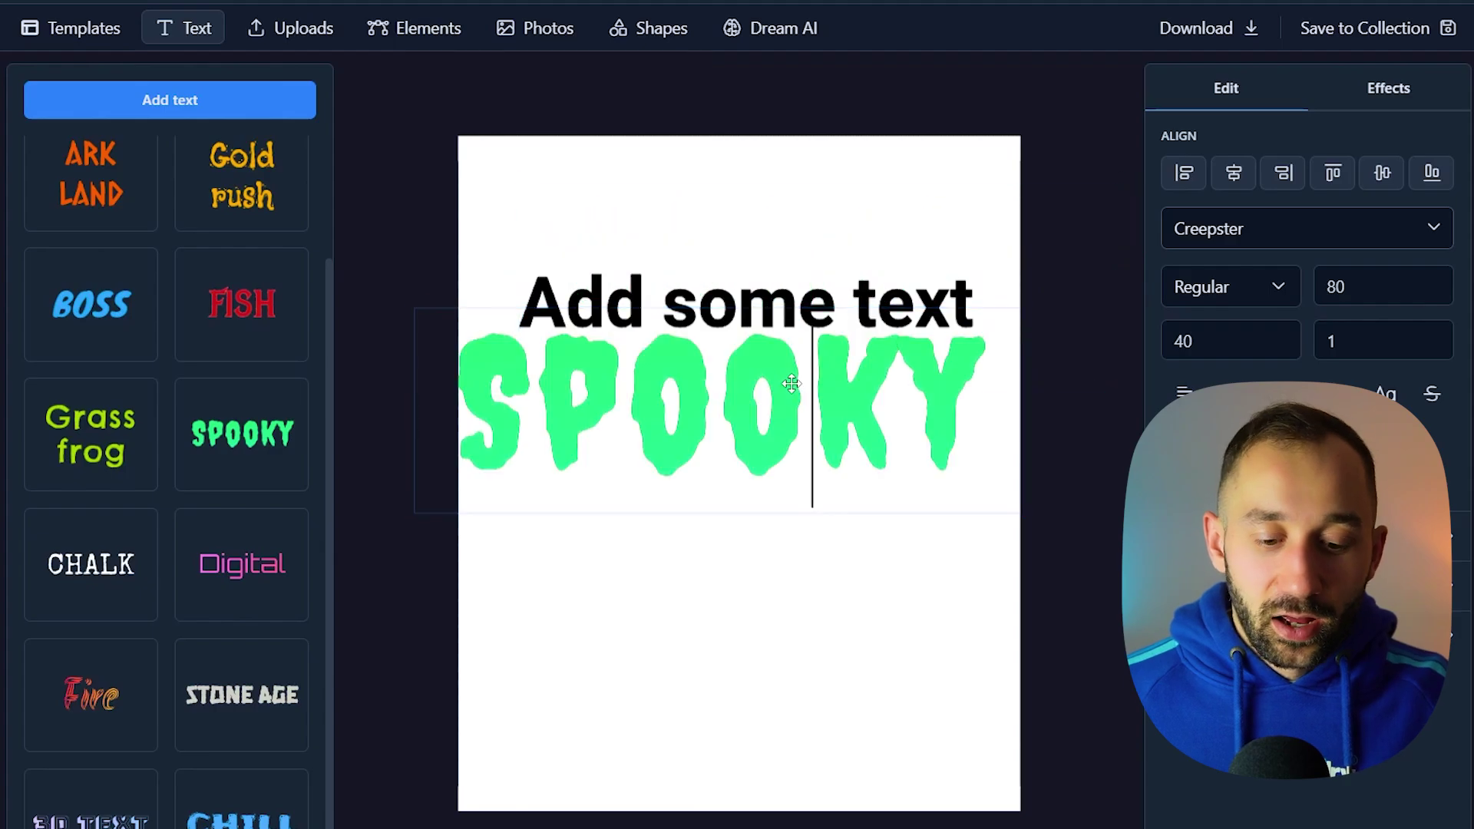
pyautogui.click(786, 648)
pyautogui.click(740, 428)
pyautogui.press('Delete')
# - Try aligning the black text to different canvas edges, including left and bottom, and finish with it centred on the canvas
pyautogui.click(767, 315)
pyautogui.moveTo(767, 315); pyautogui.dragTo(761, 324)
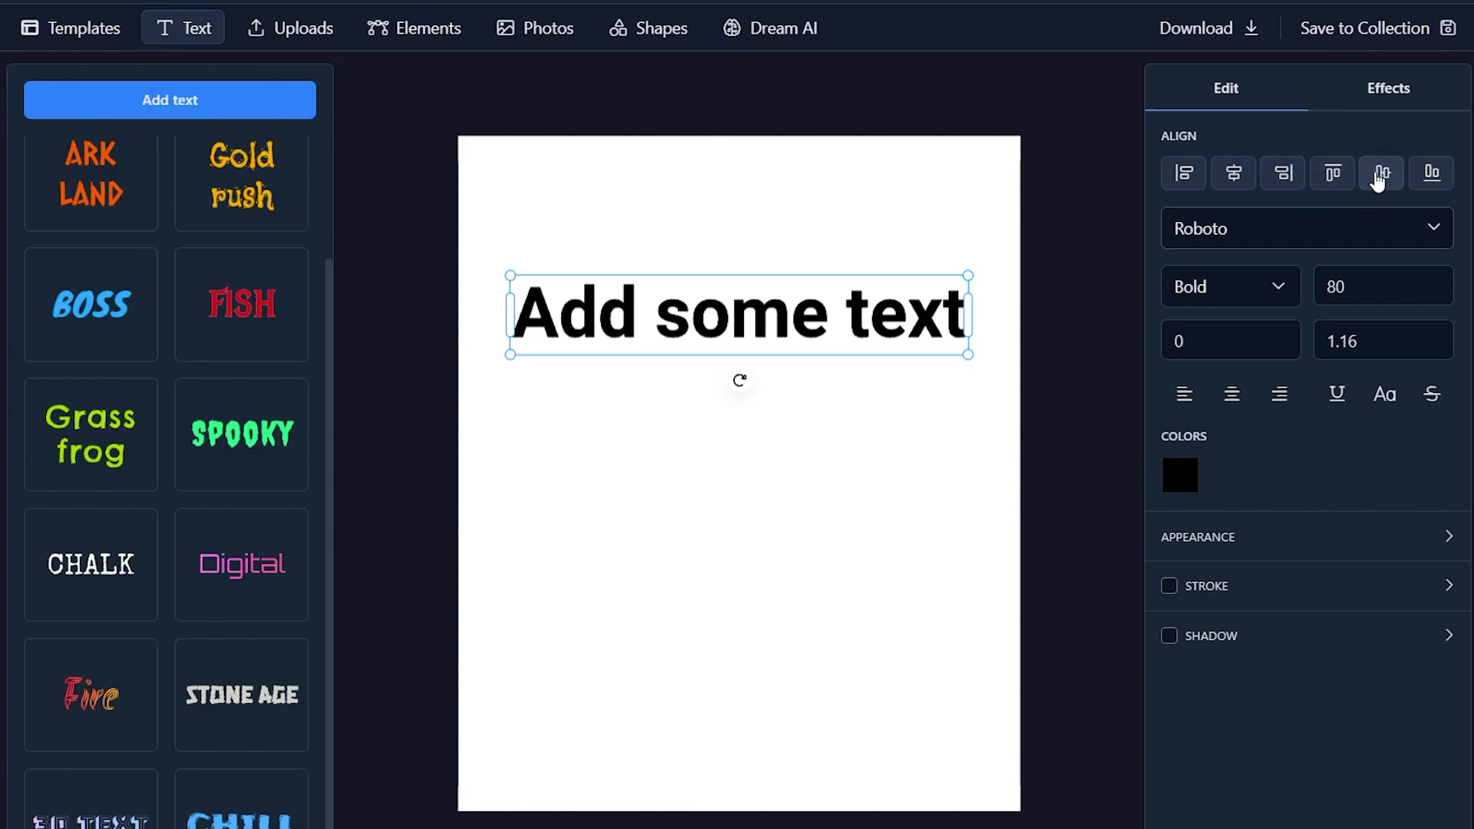
pyautogui.click(1382, 180)
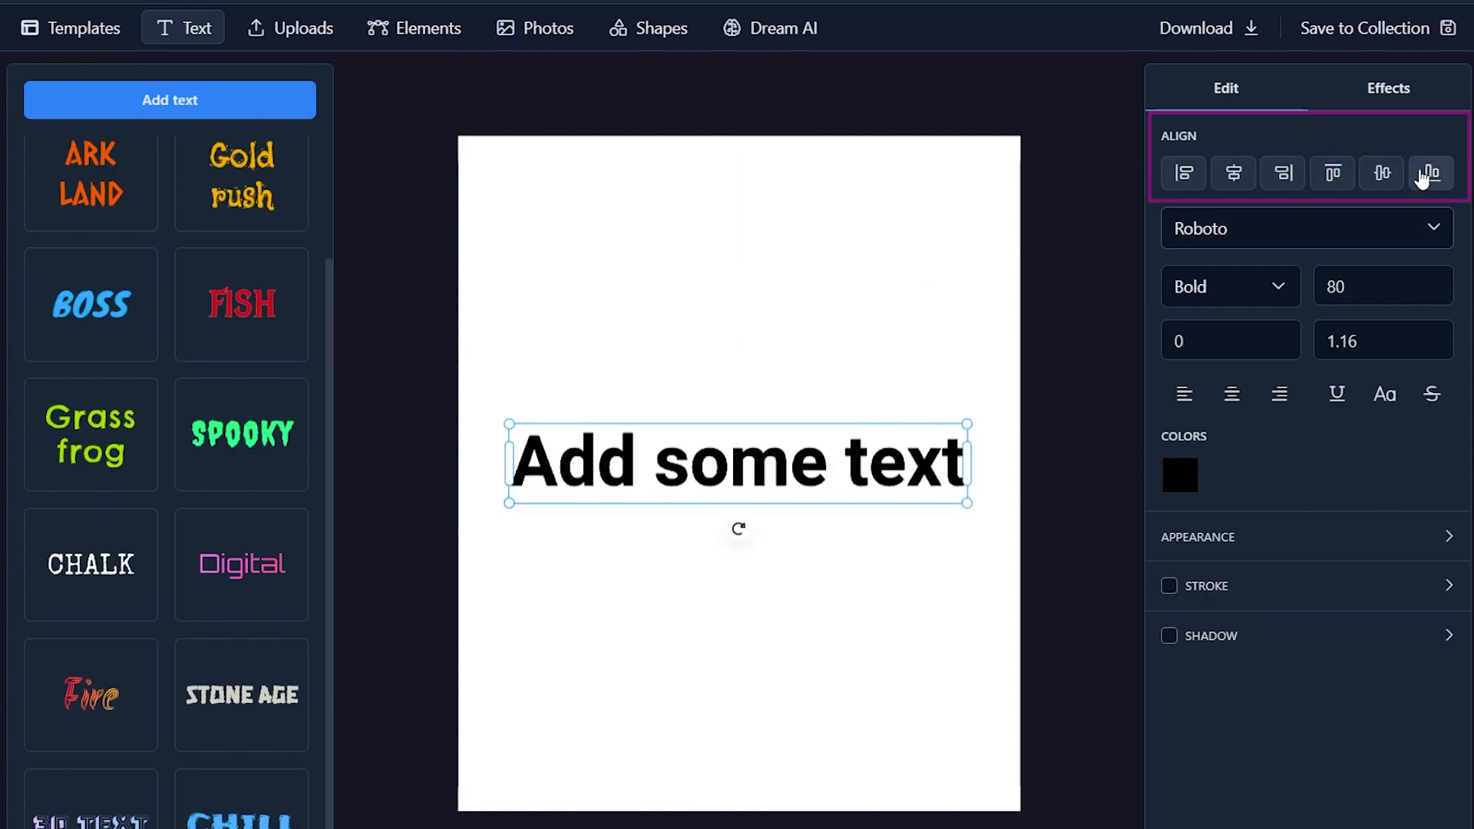
pyautogui.click(1199, 182)
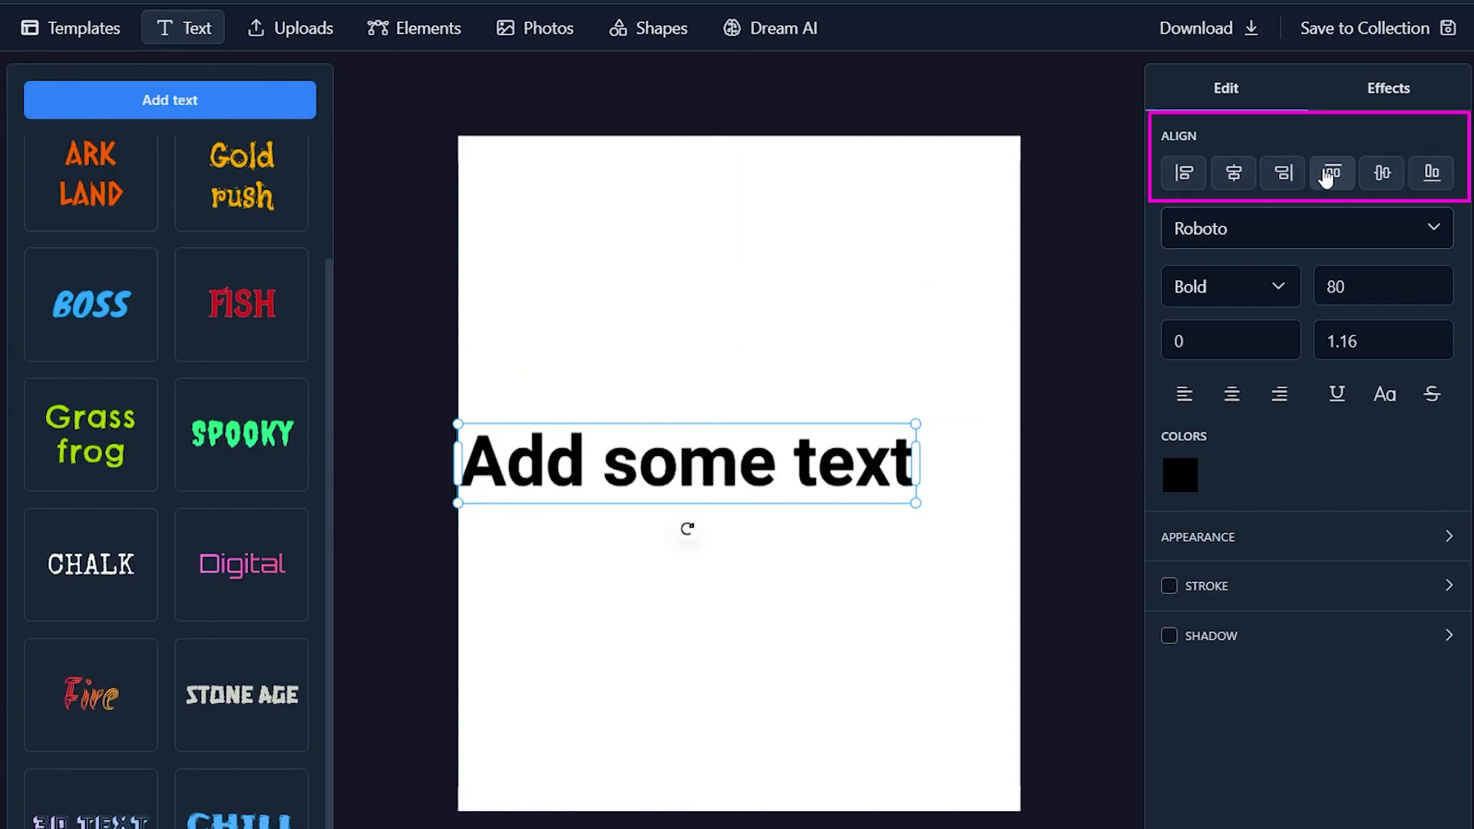
pyautogui.click(1331, 175)
pyautogui.click(1433, 178)
pyautogui.click(1281, 178)
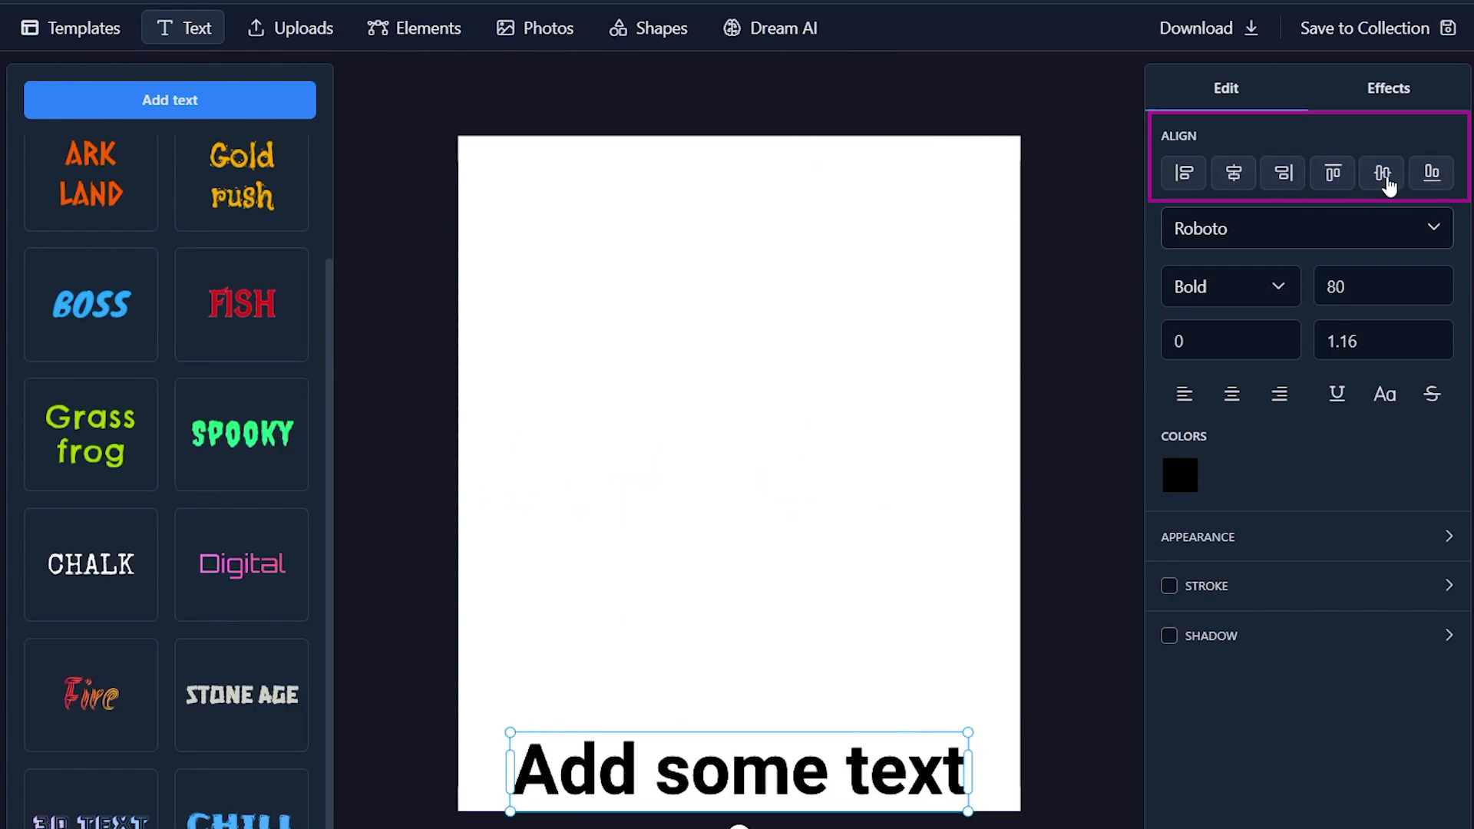
pyautogui.click(1384, 180)
# - Browse the font list, search it for "pacifico", and apply the Pacifico font to the text
pyautogui.click(1220, 230)
pyautogui.scroll(-8, 991, 436)
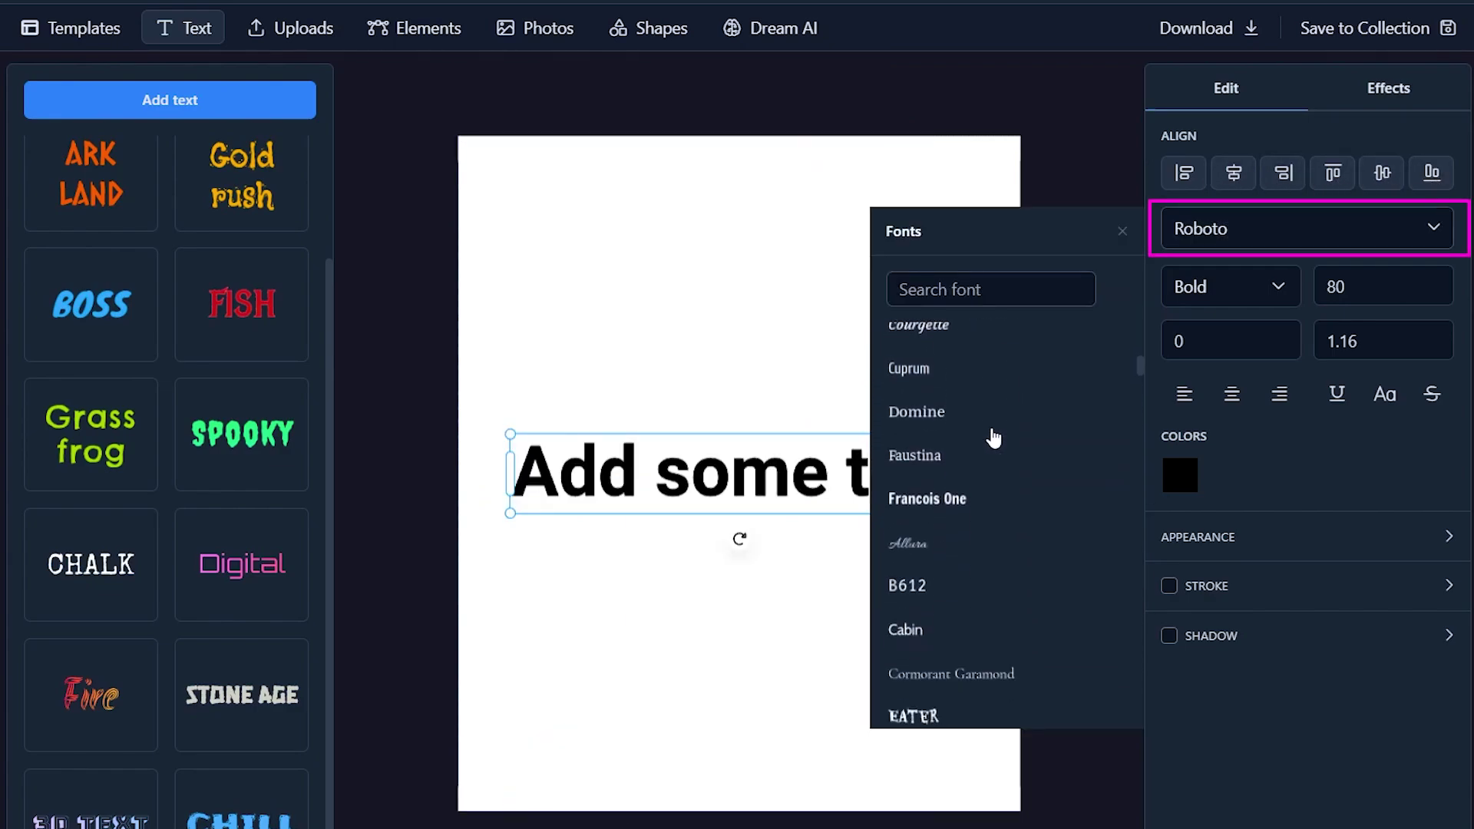
pyautogui.scroll(-3, 994, 440)
pyautogui.click(988, 280)
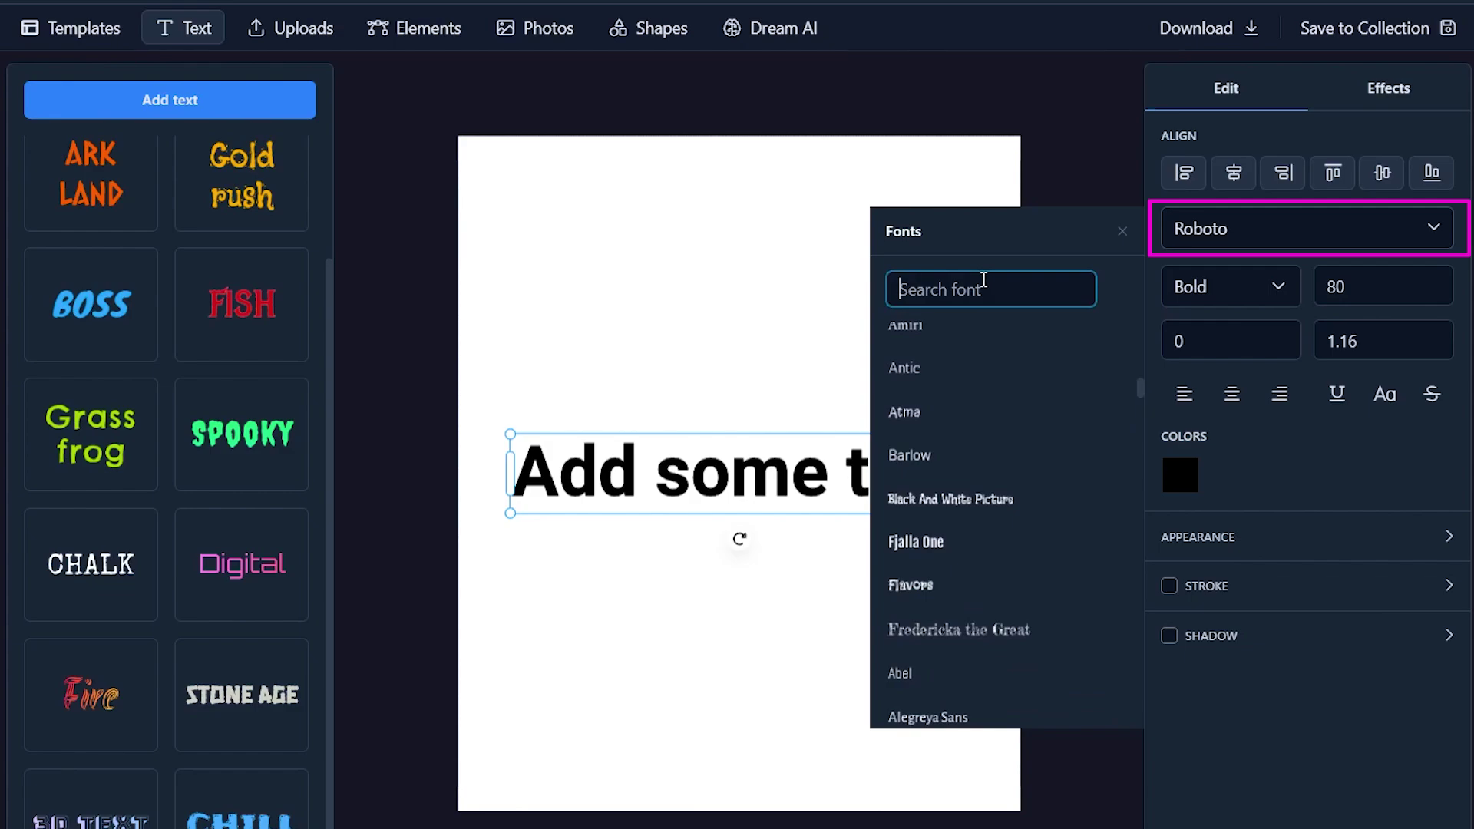
pyautogui.write('pacifico')
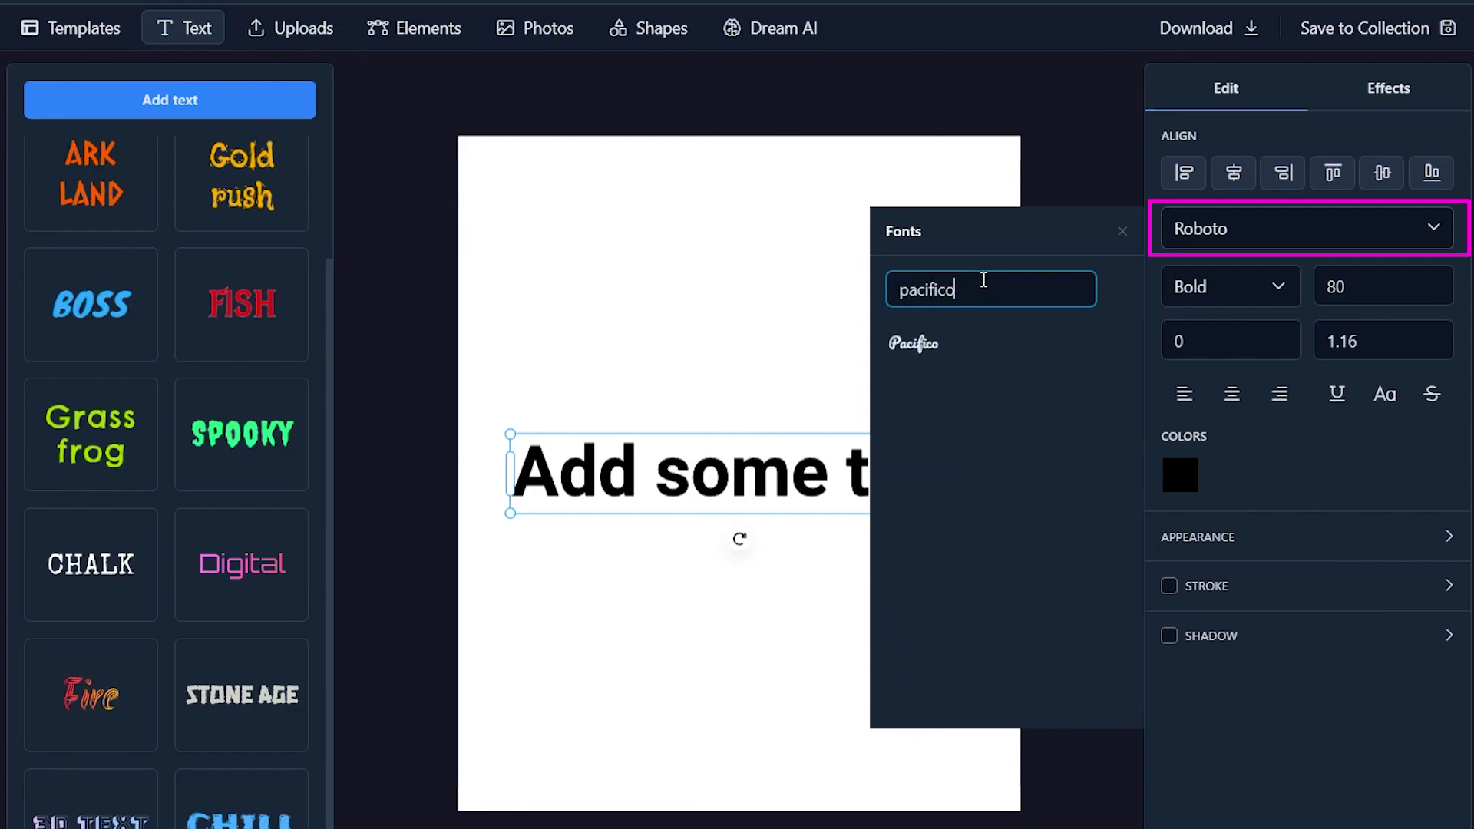
pyautogui.click(951, 338)
# - Enlarge and then shrink the Pacifico text, and reposition it slightly above the canvas's middle
pyautogui.moveTo(798, 481); pyautogui.dragTo(787, 453)
pyautogui.moveTo(956, 417); pyautogui.dragTo(983, 389)
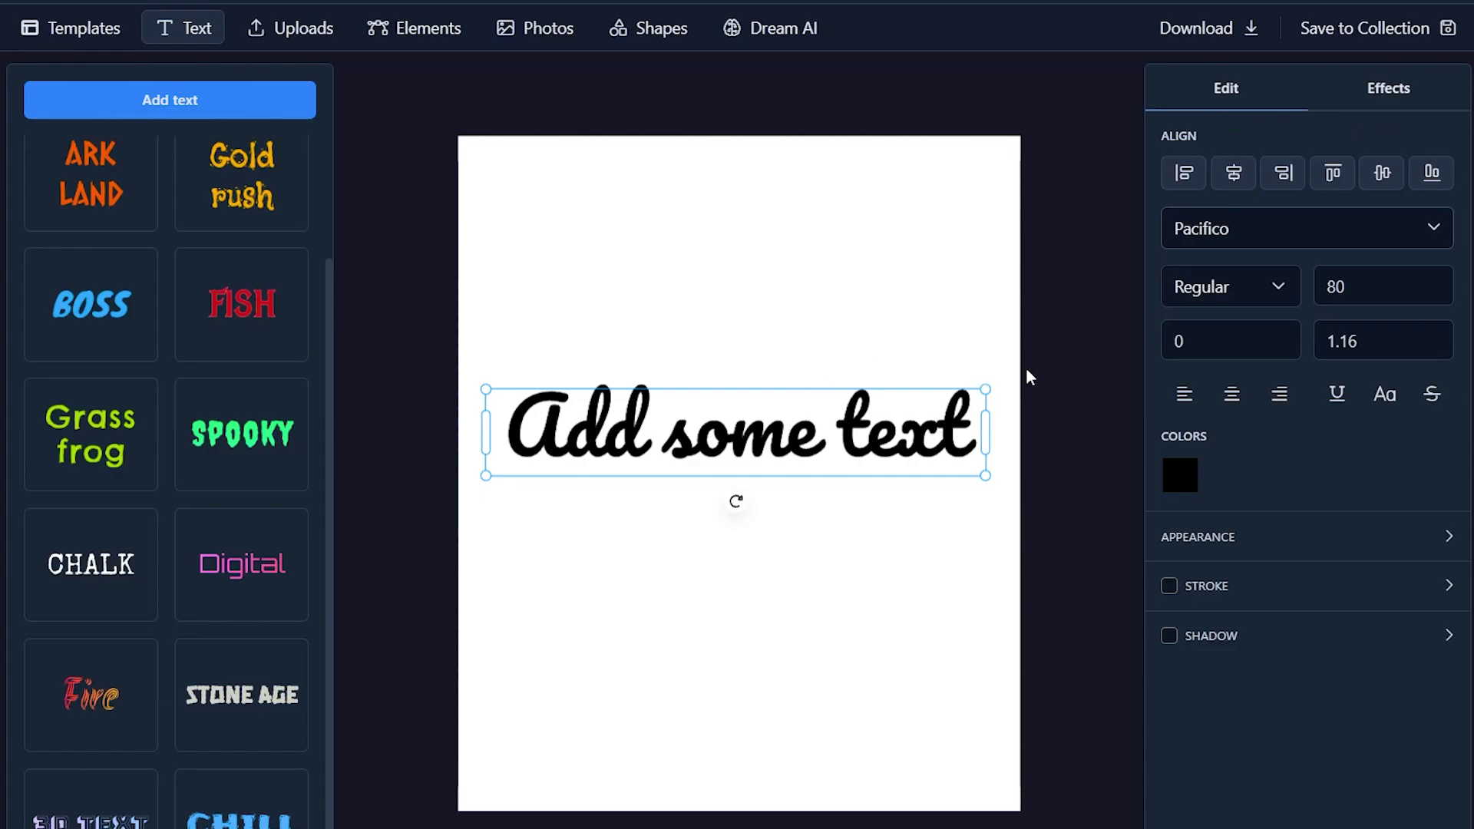
pyautogui.moveTo(988, 397); pyautogui.dragTo(880, 358)
pyautogui.click(932, 443)
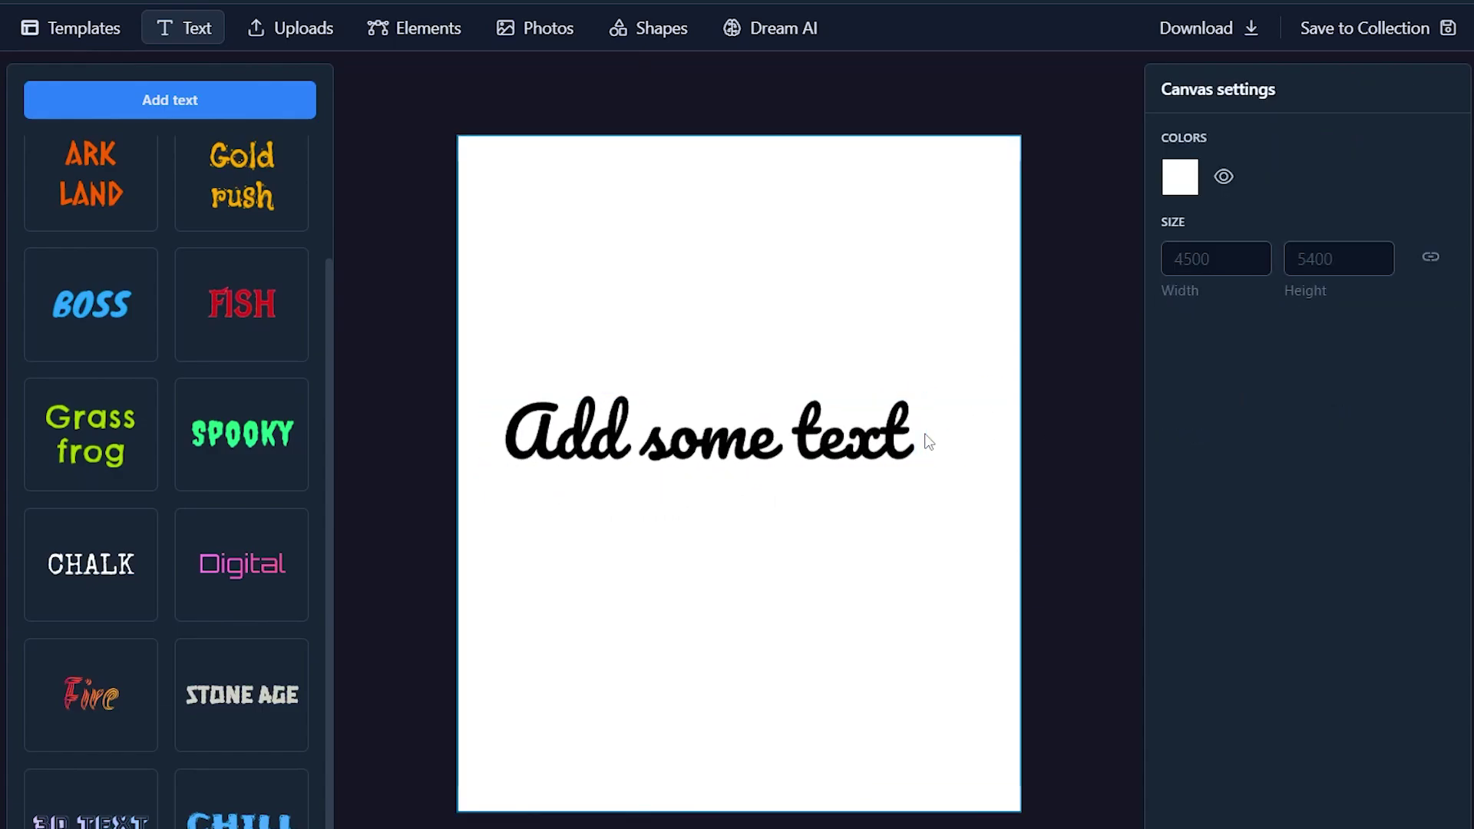
pyautogui.moveTo(924, 438)
pyautogui.mouseDown()
pyautogui.moveTo(1072, 431)
pyautogui.moveTo(1270, 471)
pyautogui.moveTo(1067, 439)
pyautogui.moveTo(713, 438)
pyautogui.moveTo(944, 431)
pyautogui.mouseUp()
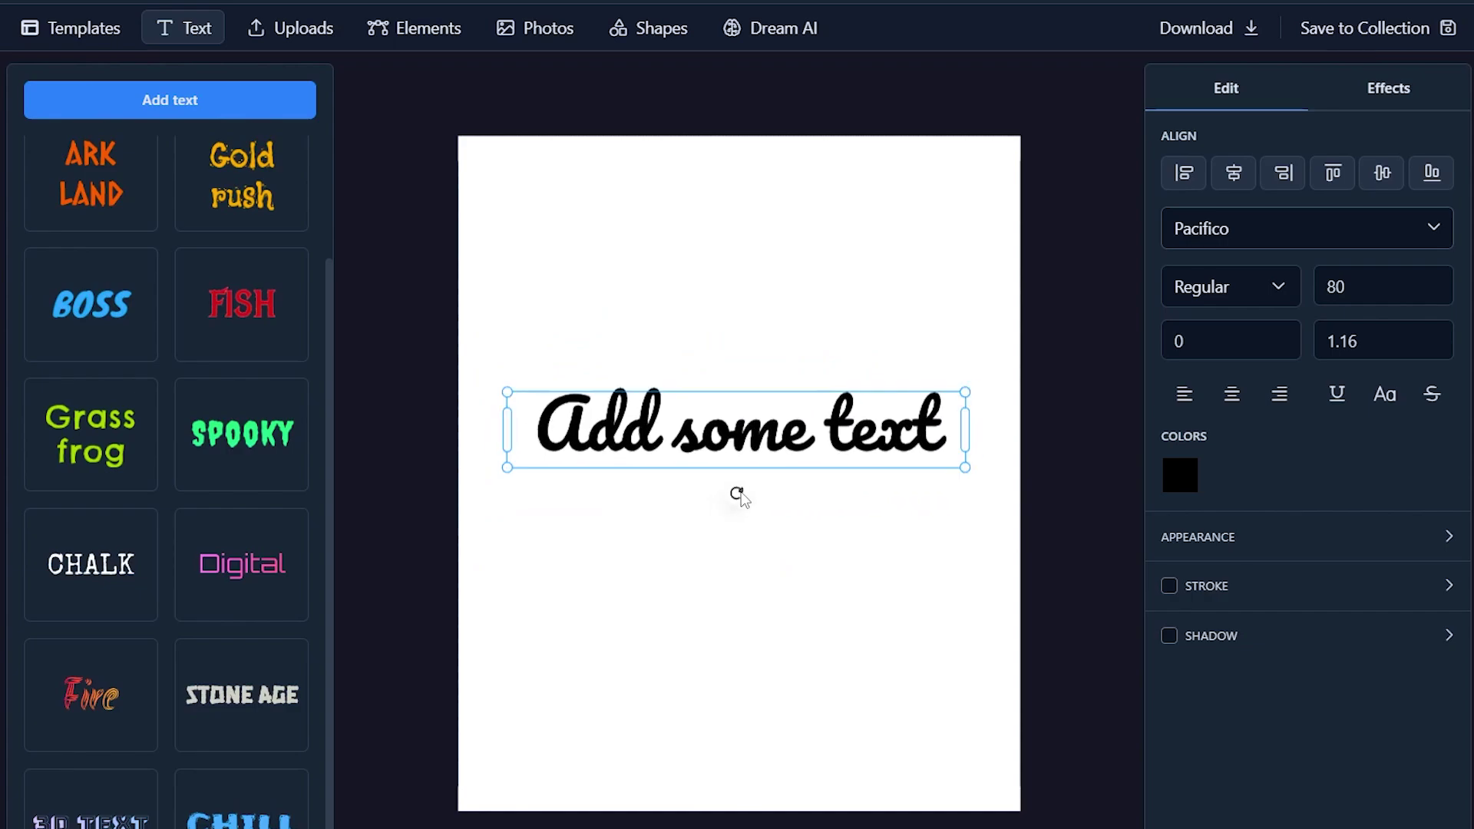
# - Rotate the text, undo the rotation, and look at the font weight options
pyautogui.moveTo(737, 495); pyautogui.dragTo(679, 453)
pyautogui.hotkey('ctrl', 'z')
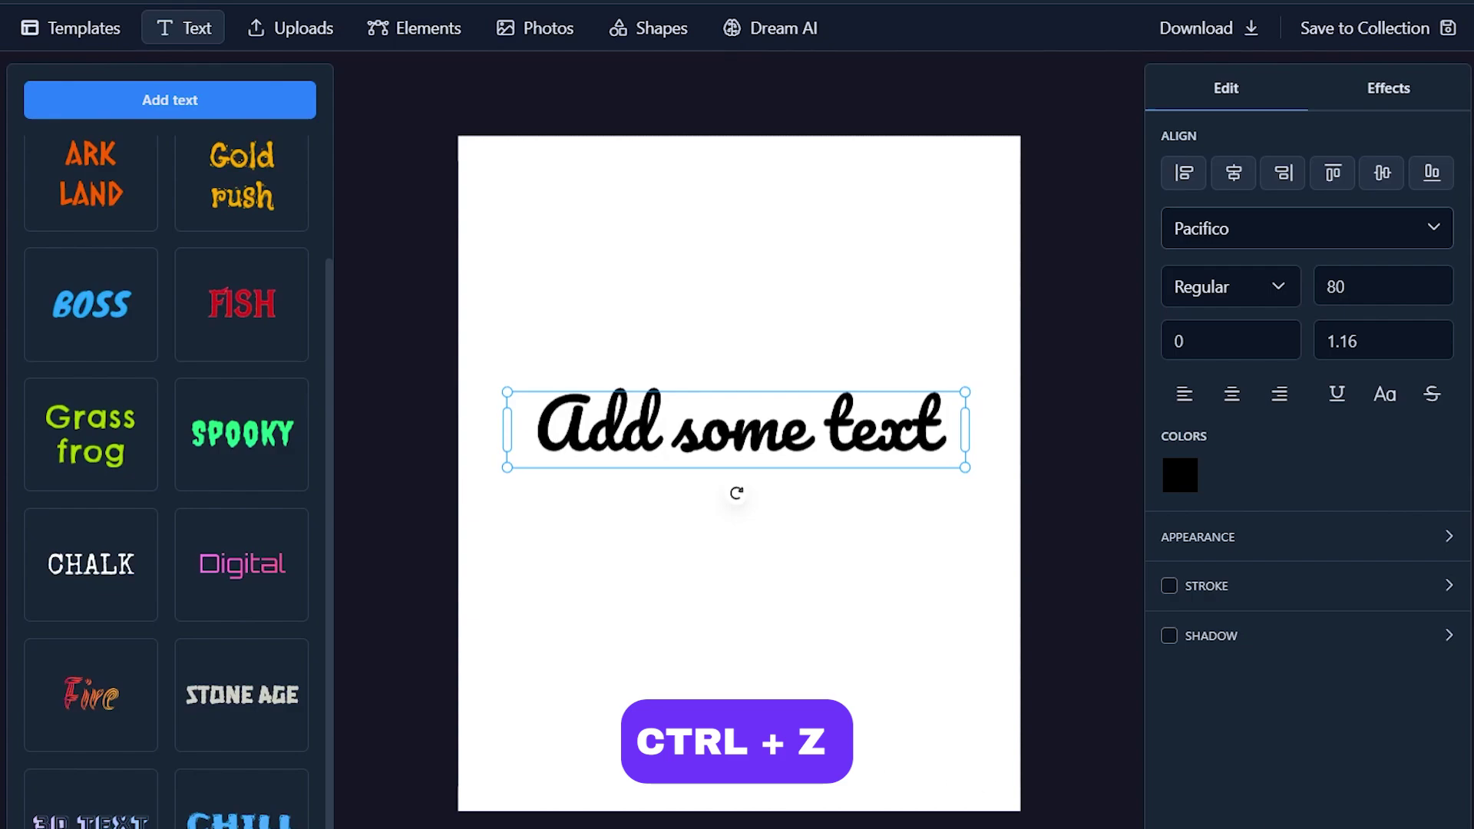
pyautogui.click(1277, 288)
pyautogui.click(1277, 288)
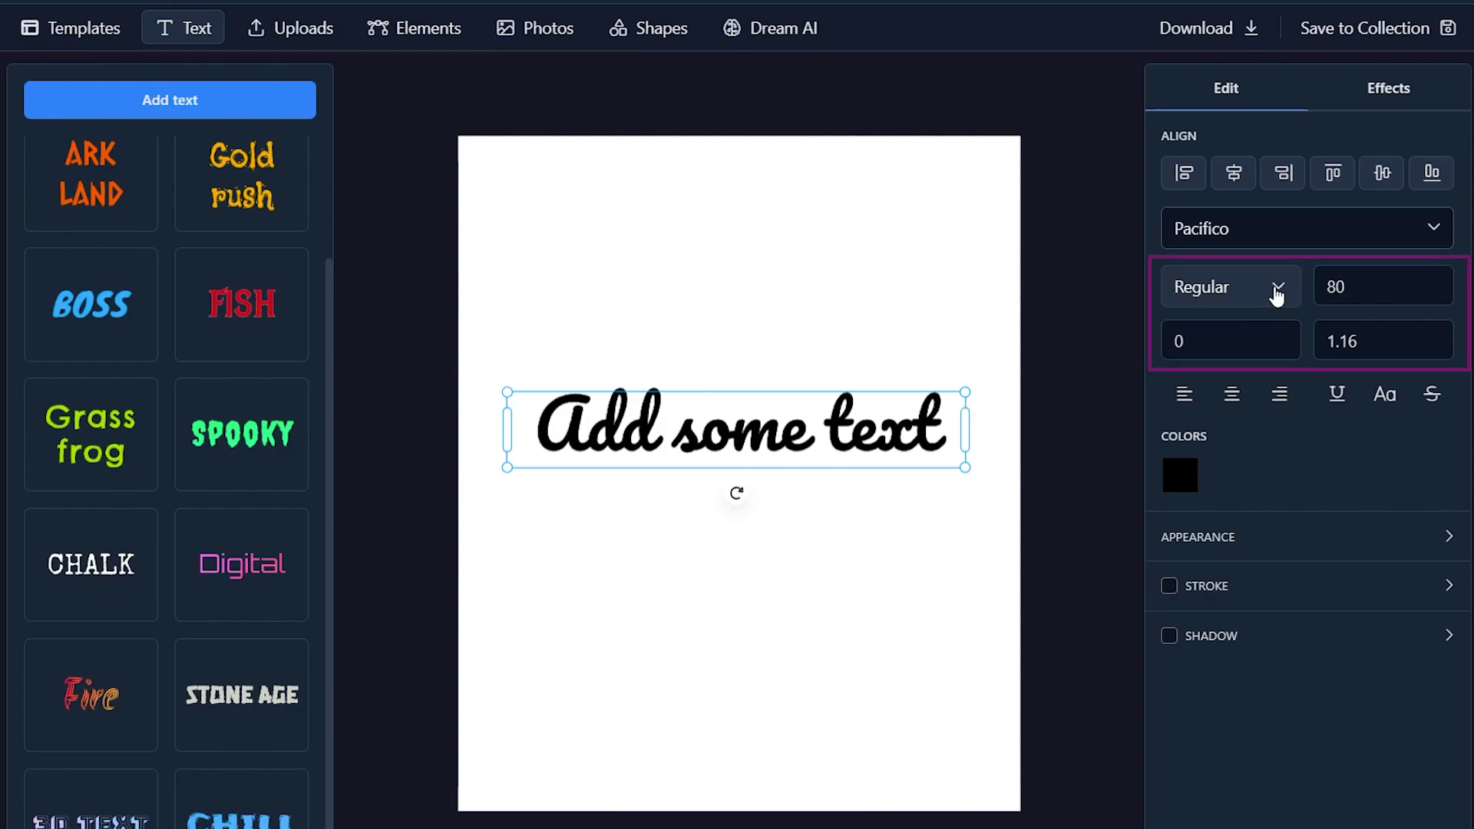
# - Set the text's line height to 1.21 and then to 2, and its letter spacing to 10
pyautogui.doubleClick(1323, 285)
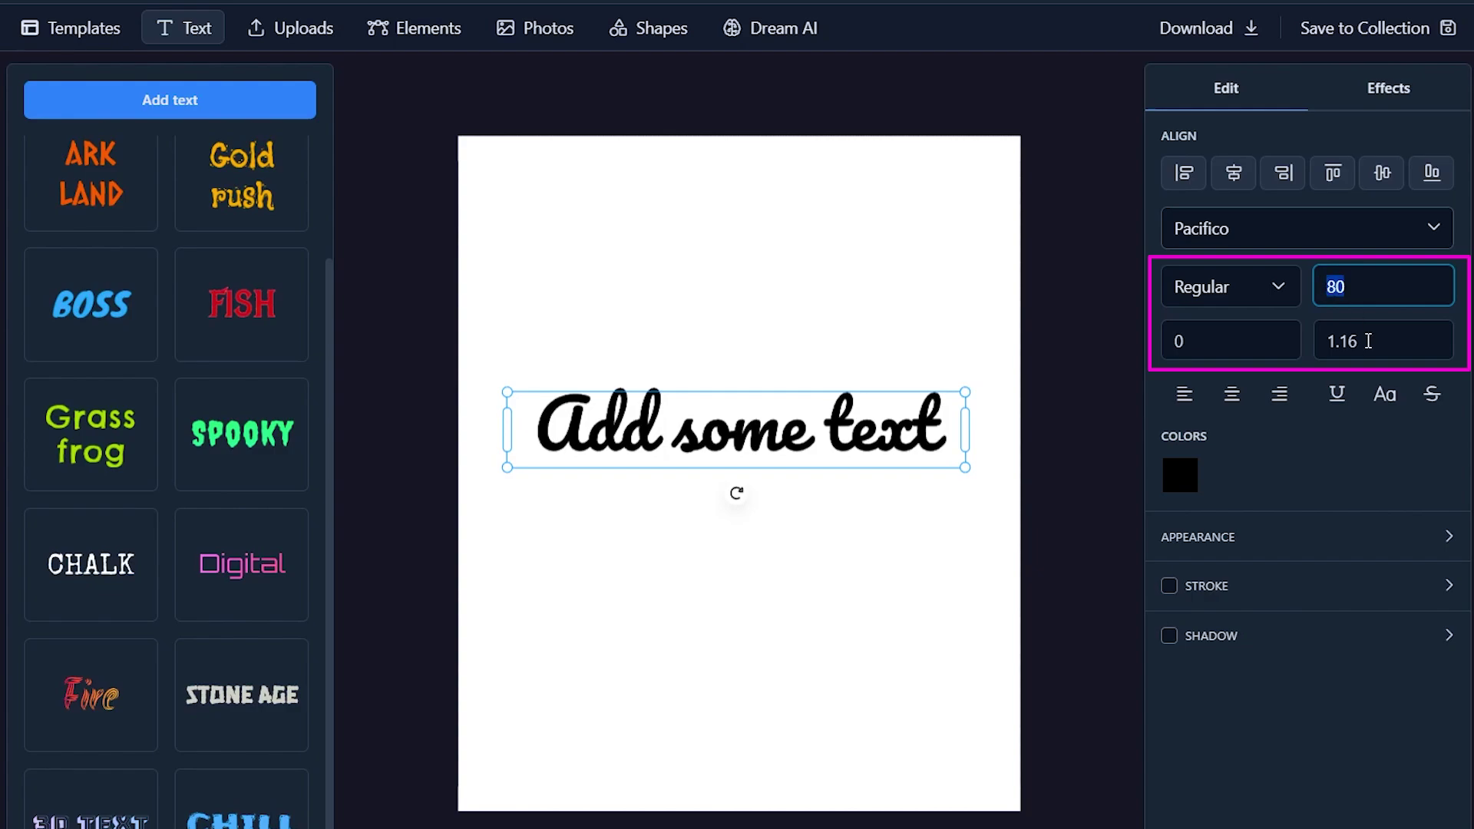
pyautogui.click(1371, 344)
pyautogui.press('BackSpace')
pyautogui.press('BackSpace')
pyautogui.write('21')
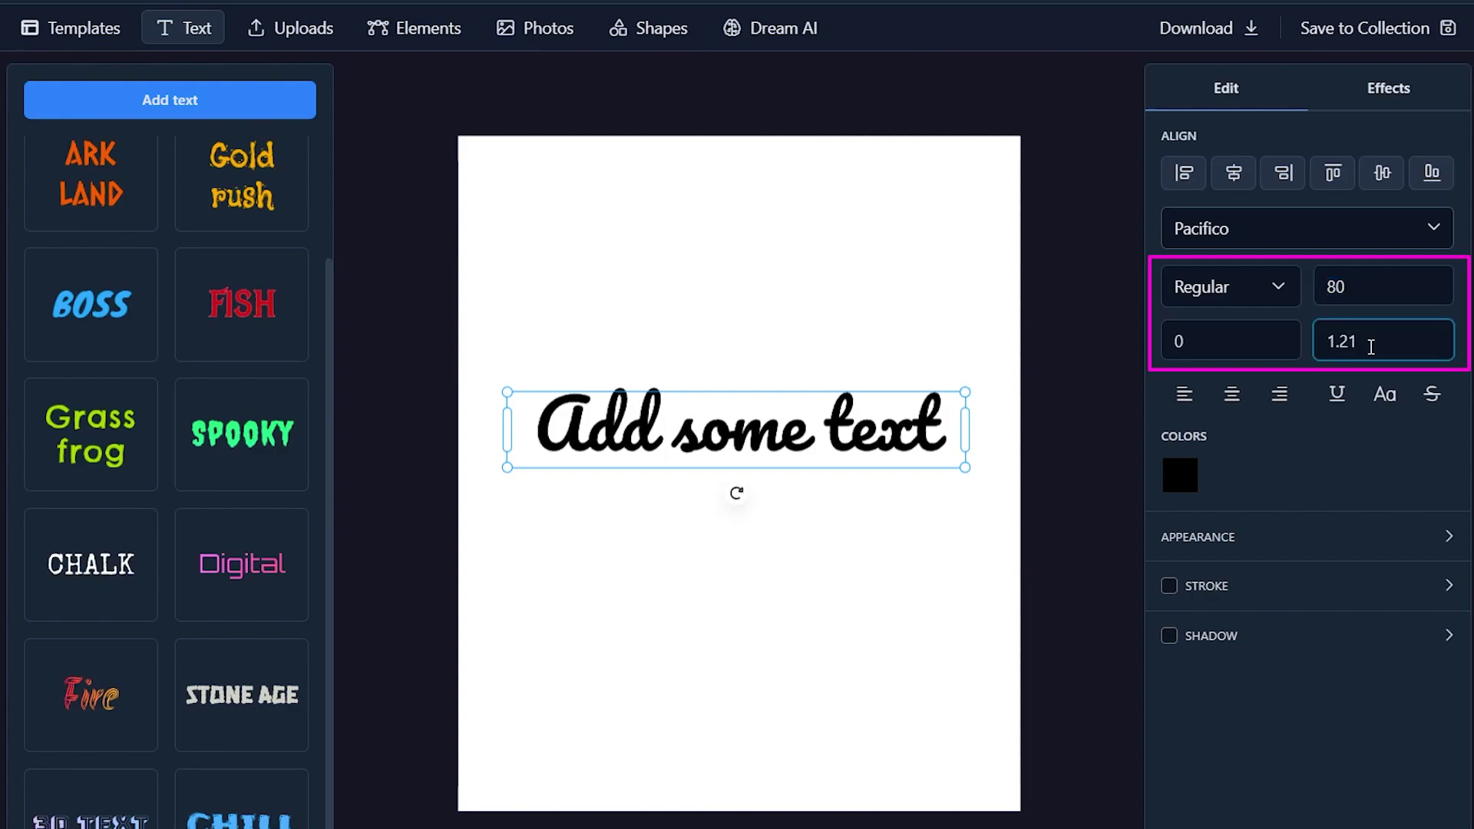
pyautogui.click(1276, 346)
pyautogui.doubleClick(1378, 344)
pyautogui.doubleClick(1237, 340)
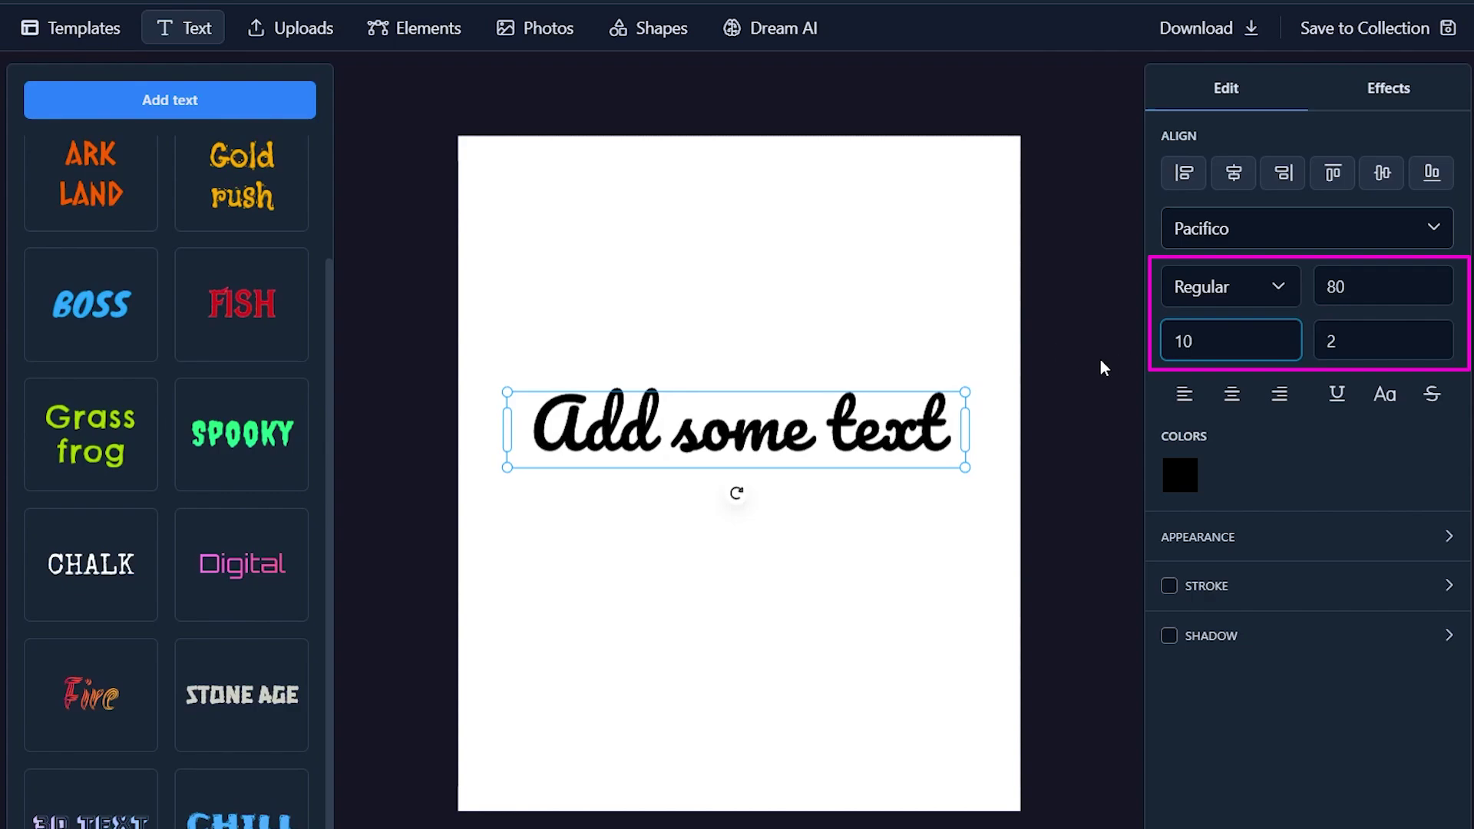
# - Narrow the text box so the words wrap onto three lines, and try line heights of 50 and 10 before setting 1
pyautogui.doubleClick(1362, 342)
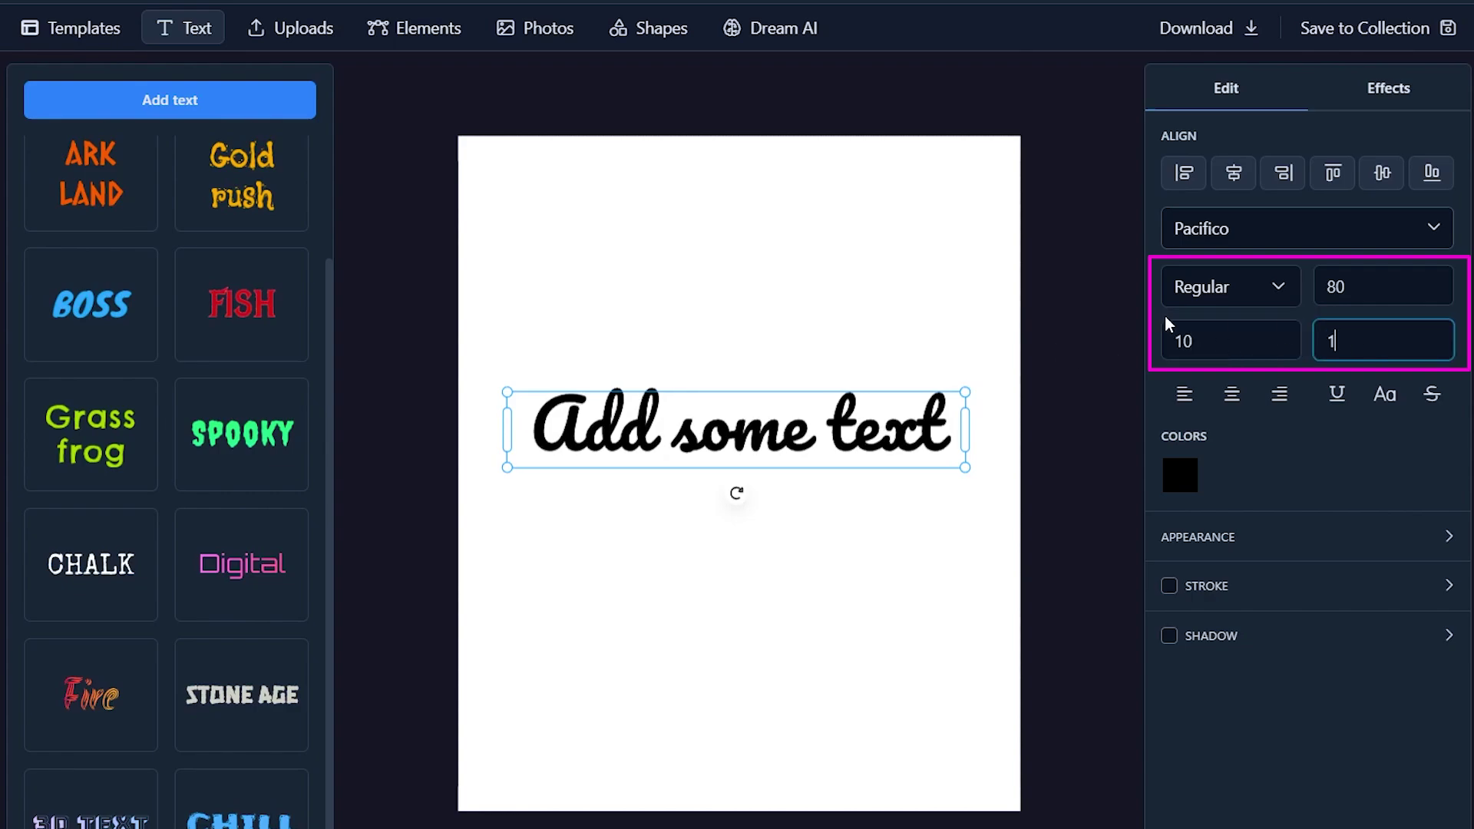
pyautogui.write('50')
pyautogui.moveTo(969, 435); pyautogui.dragTo(756, 431)
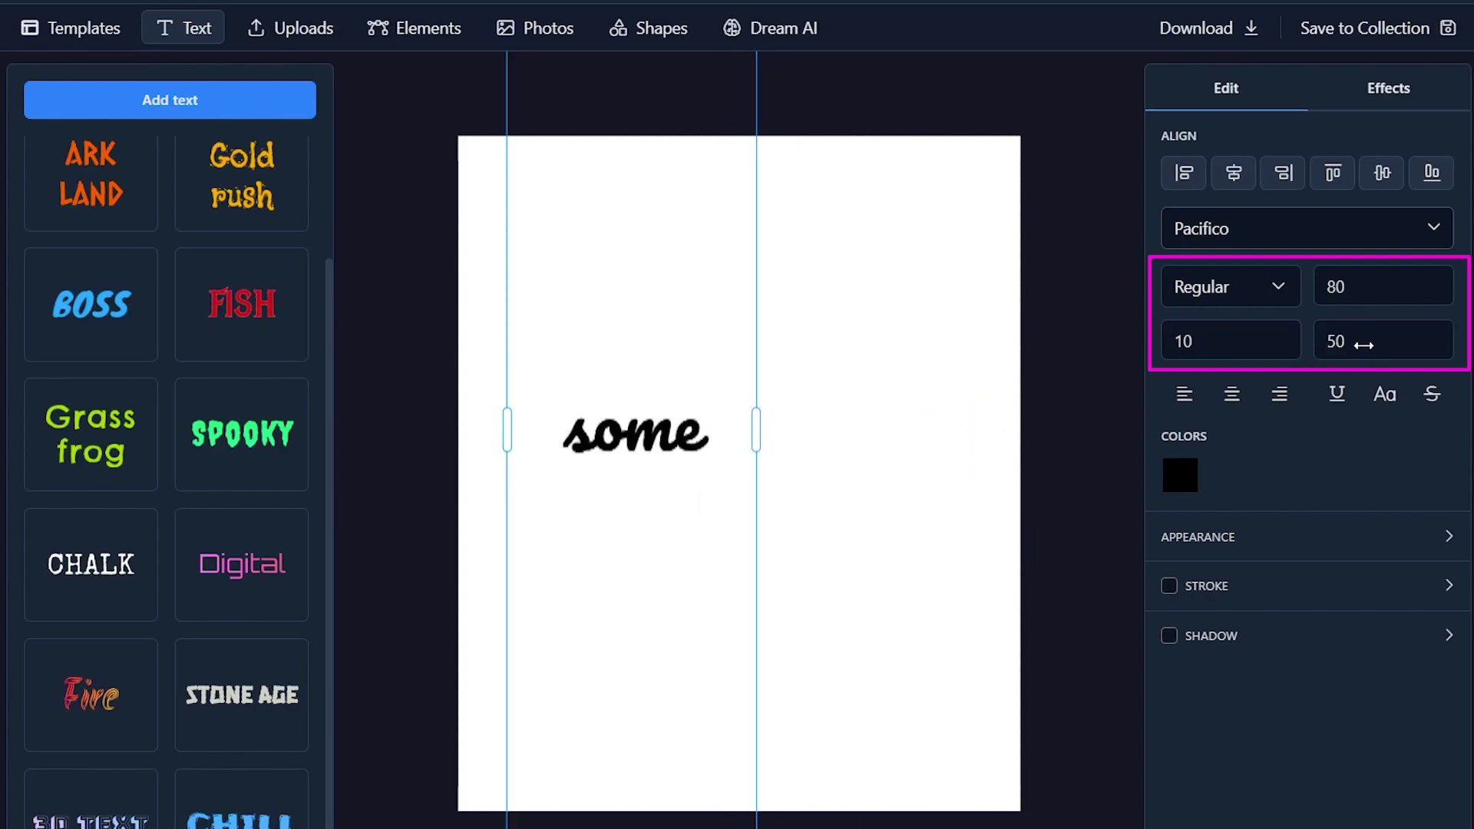
pyautogui.moveTo(1364, 344); pyautogui.dragTo(1304, 329)
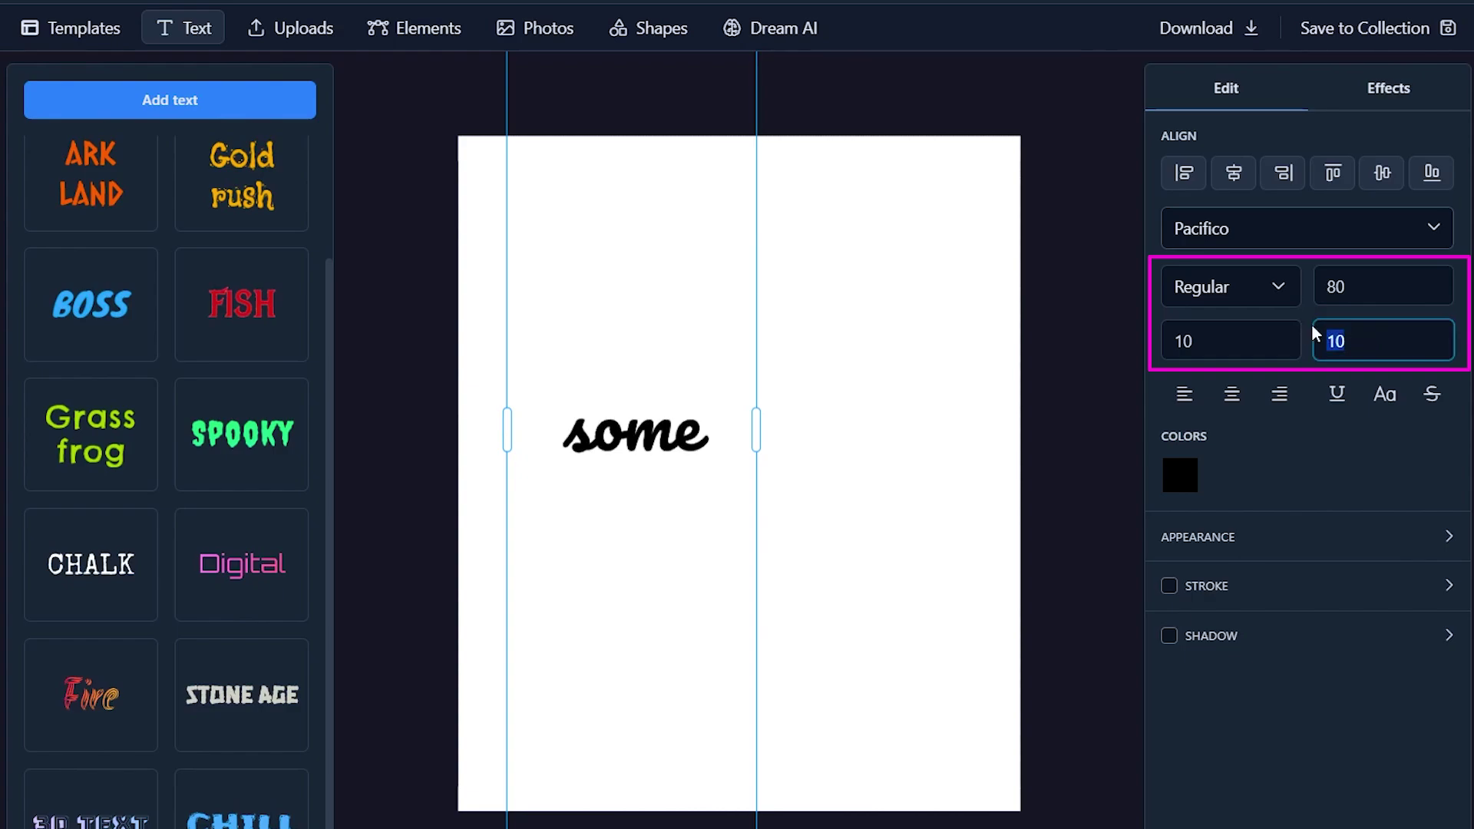
pyautogui.write('5')
pyautogui.moveTo(1405, 339); pyautogui.dragTo(1134, 338)
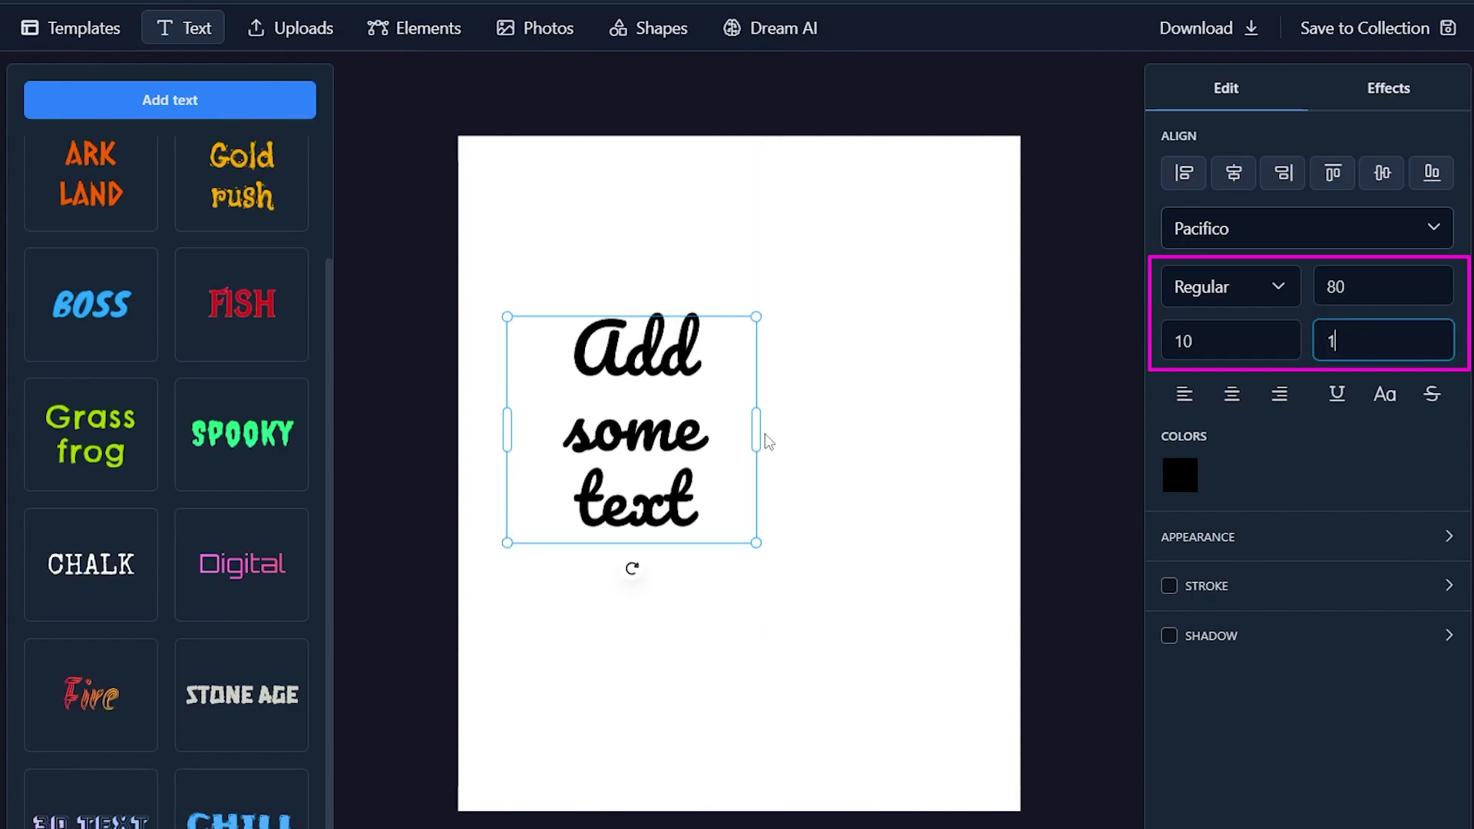
# - Widen the text box back to a single line and try left and right text alignment before choosing centre
pyautogui.moveTo(757, 430); pyautogui.dragTo(1000, 389)
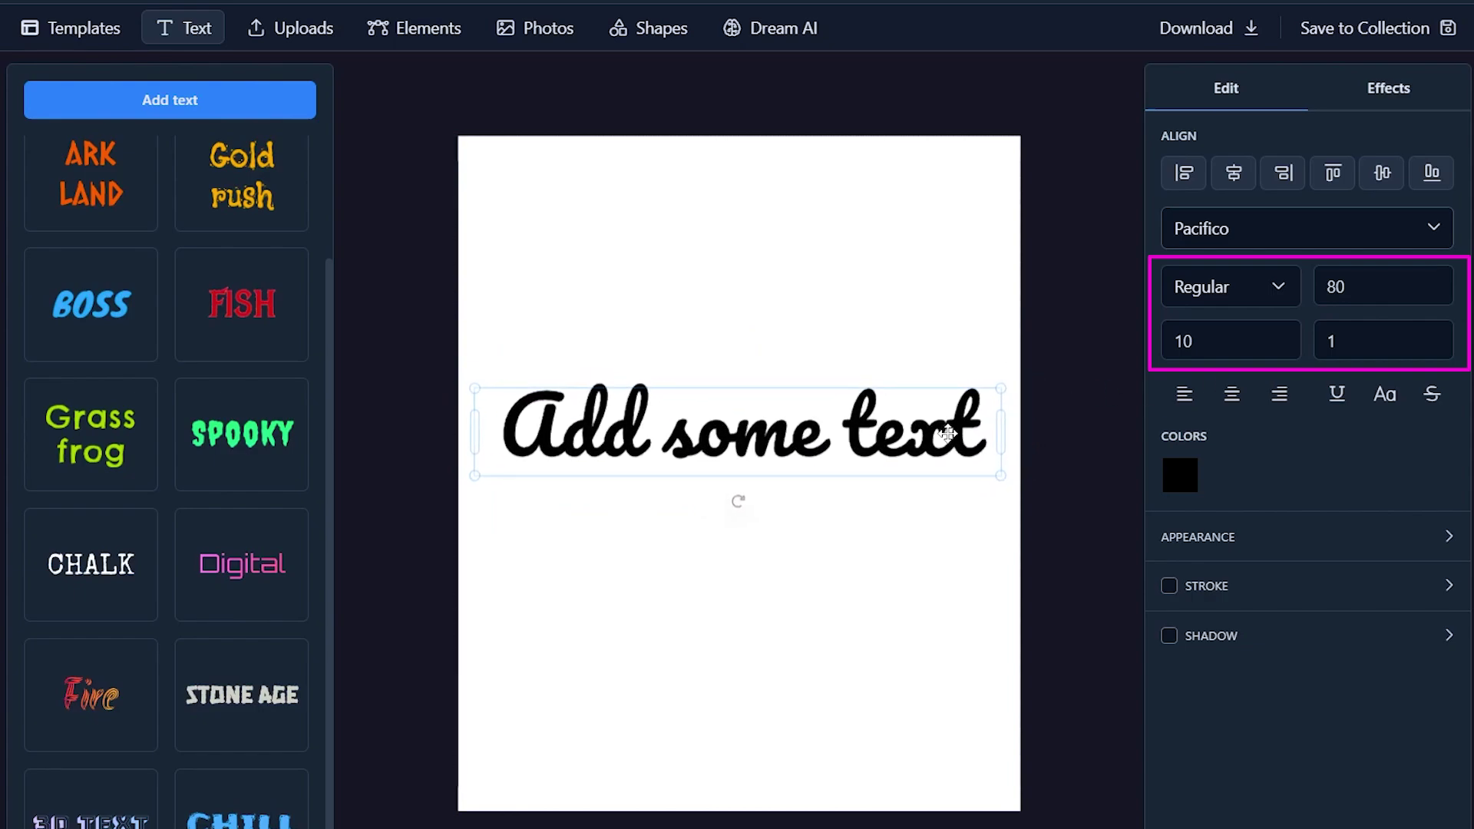
pyautogui.moveTo(911, 431)
pyautogui.mouseDown()
pyautogui.moveTo(929, 440)
pyautogui.moveTo(913, 440)
pyautogui.mouseUp()
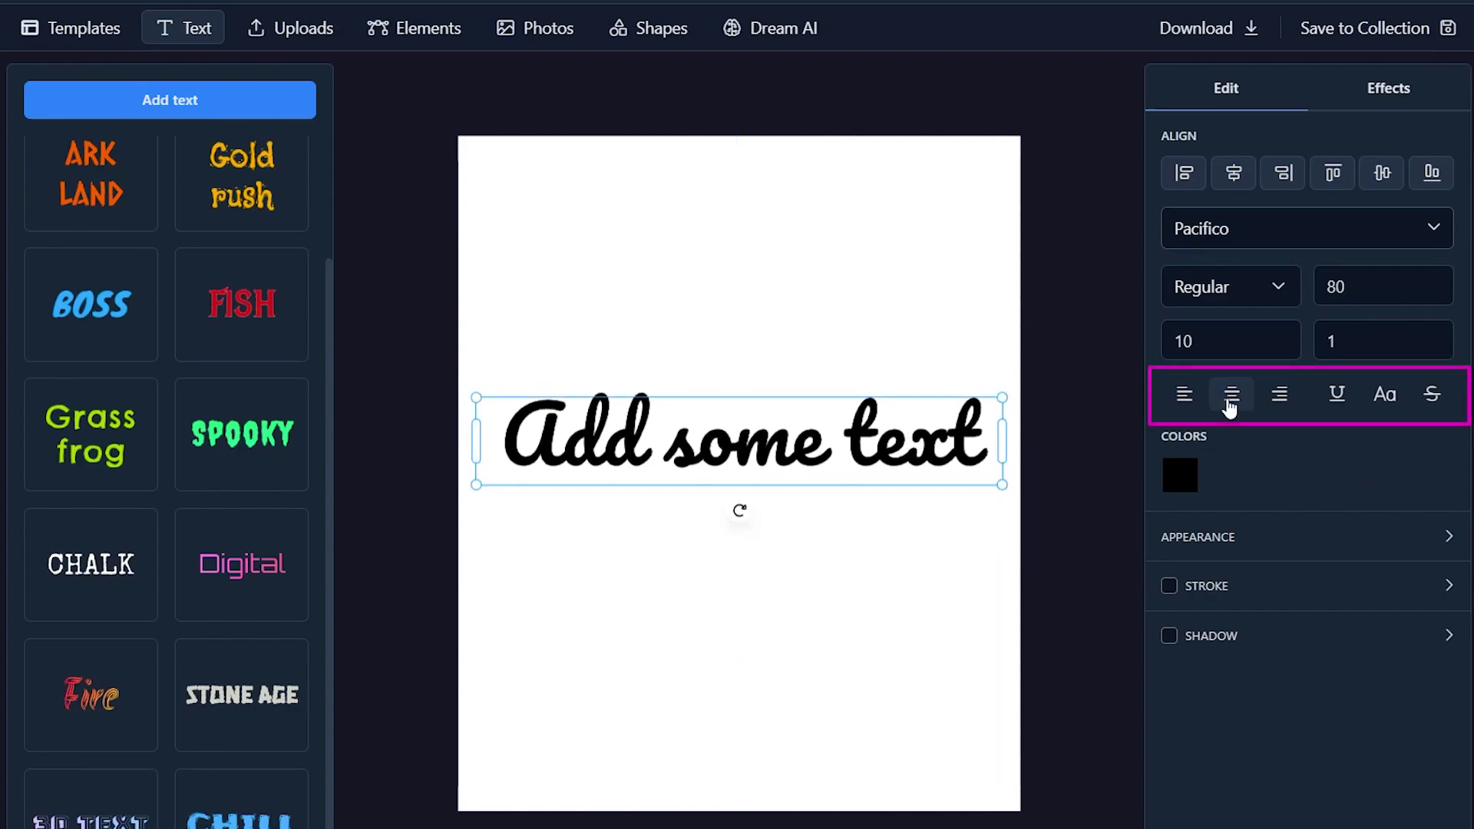
pyautogui.click(1185, 395)
pyautogui.click(1232, 395)
pyautogui.click(1279, 396)
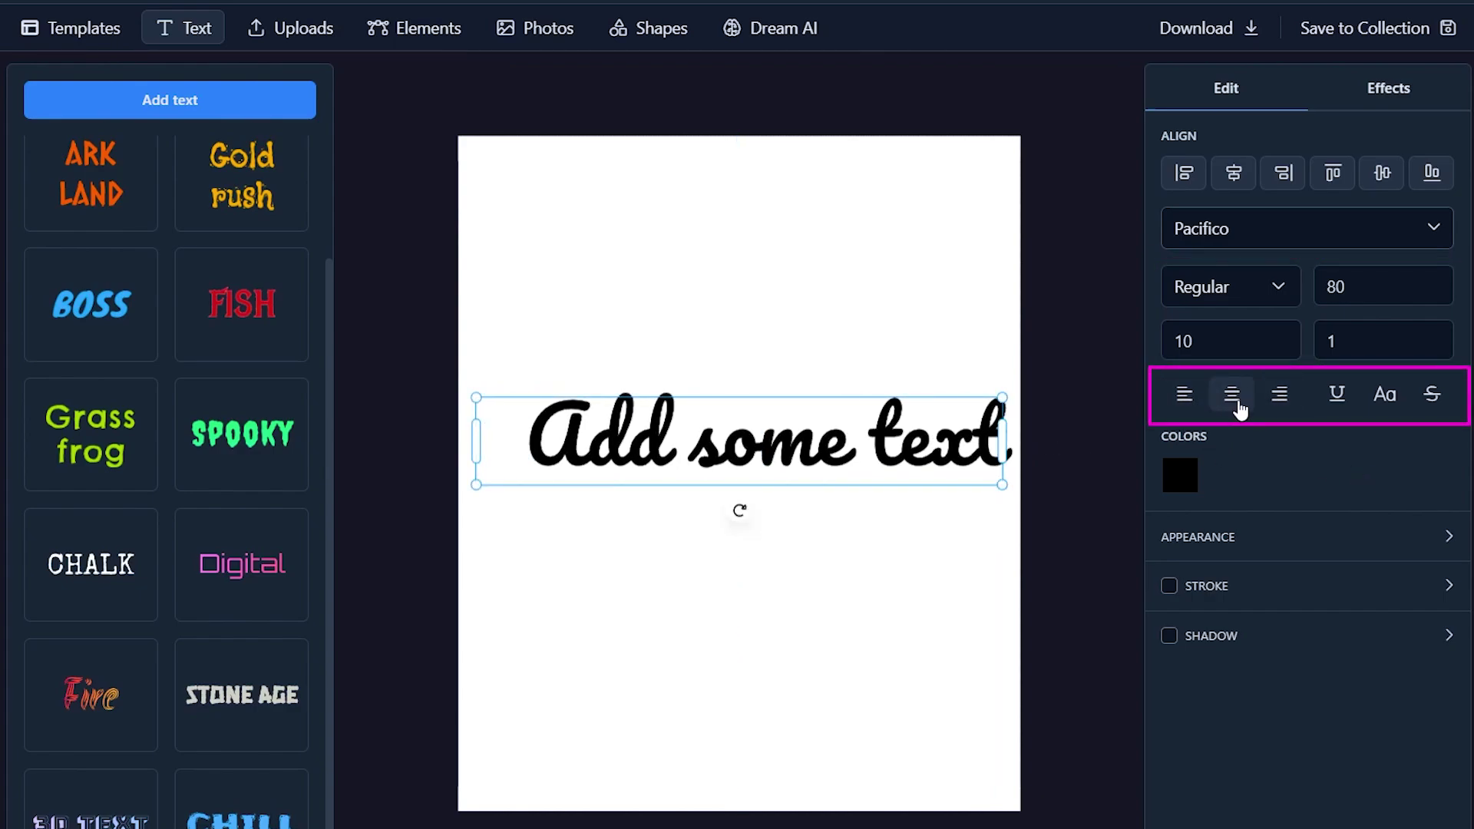
pyautogui.click(1235, 401)
# - Colour the text orange, and try an opacity of 56 before restoring it to 100
pyautogui.click(1182, 476)
pyautogui.moveTo(1030, 377); pyautogui.dragTo(1079, 198)
pyautogui.click(1305, 537)
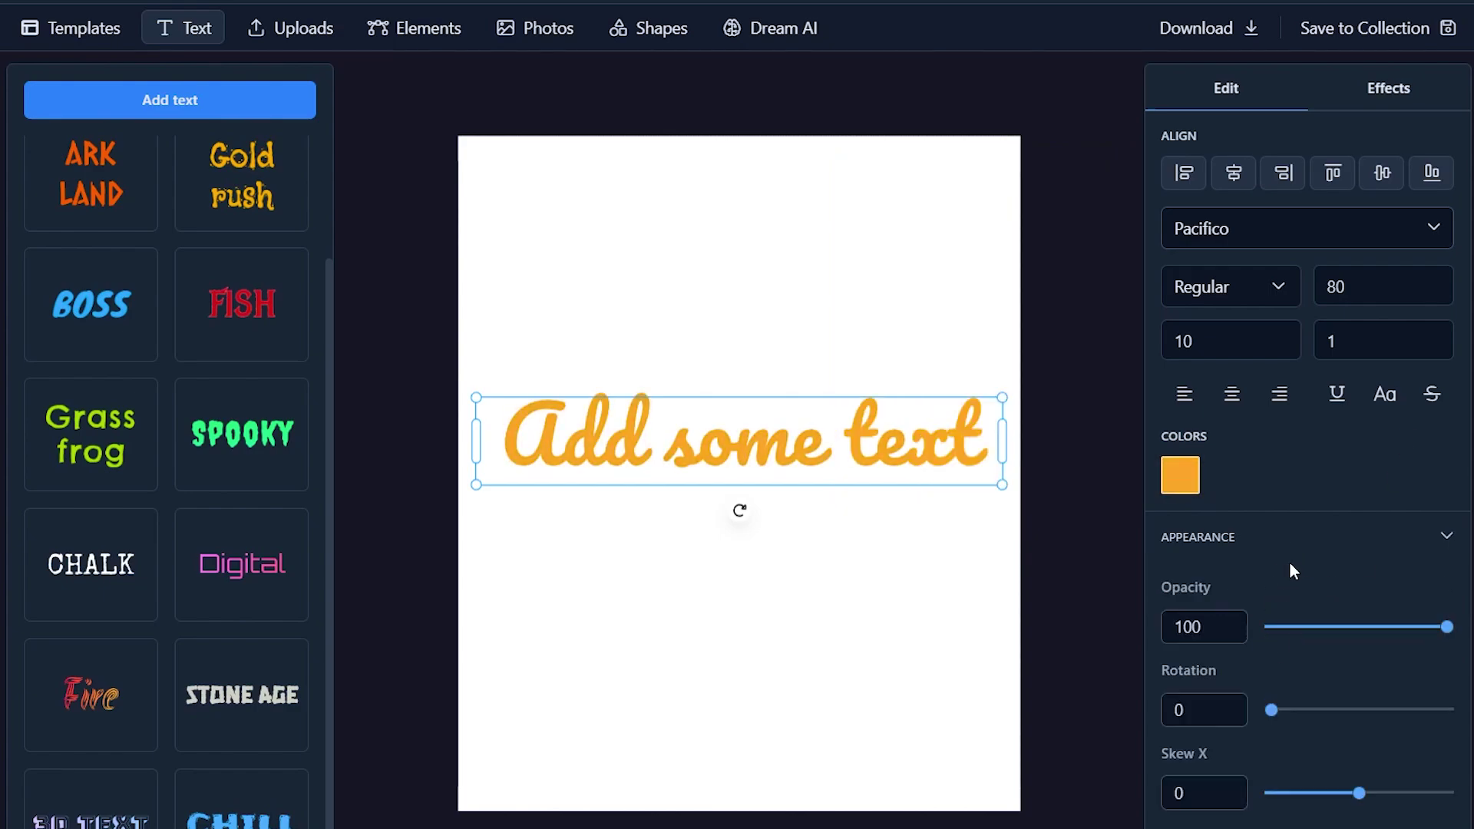
pyautogui.scroll(-2, 1290, 569)
pyautogui.click(1371, 501)
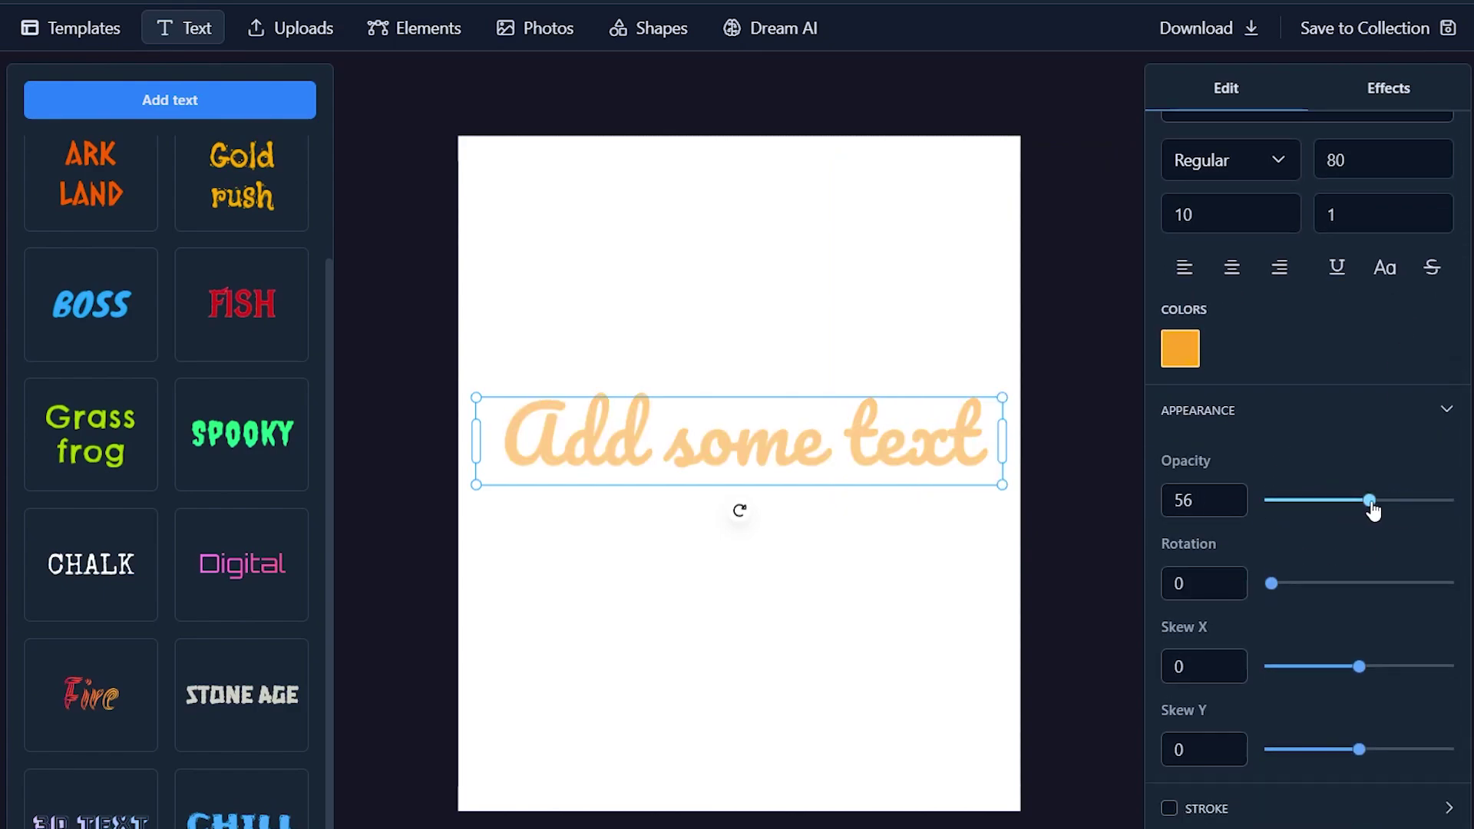
pyautogui.moveTo(1373, 510); pyautogui.dragTo(1447, 501)
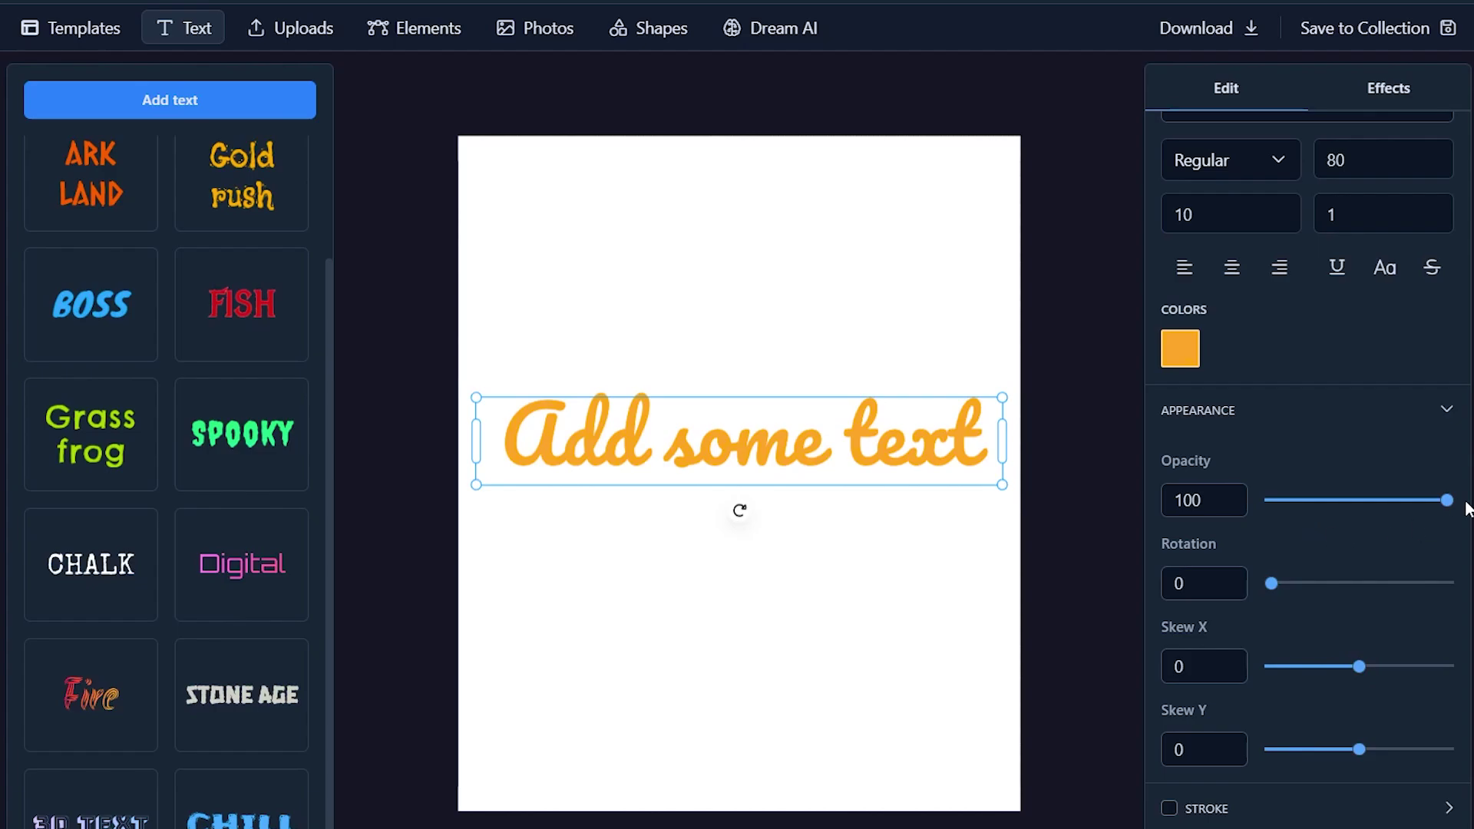
pyautogui.click(1447, 410)
# - Add a black #000000 stroke of size 9 to the text, and turn the stroke off again
pyautogui.click(1170, 587)
pyautogui.click(1257, 589)
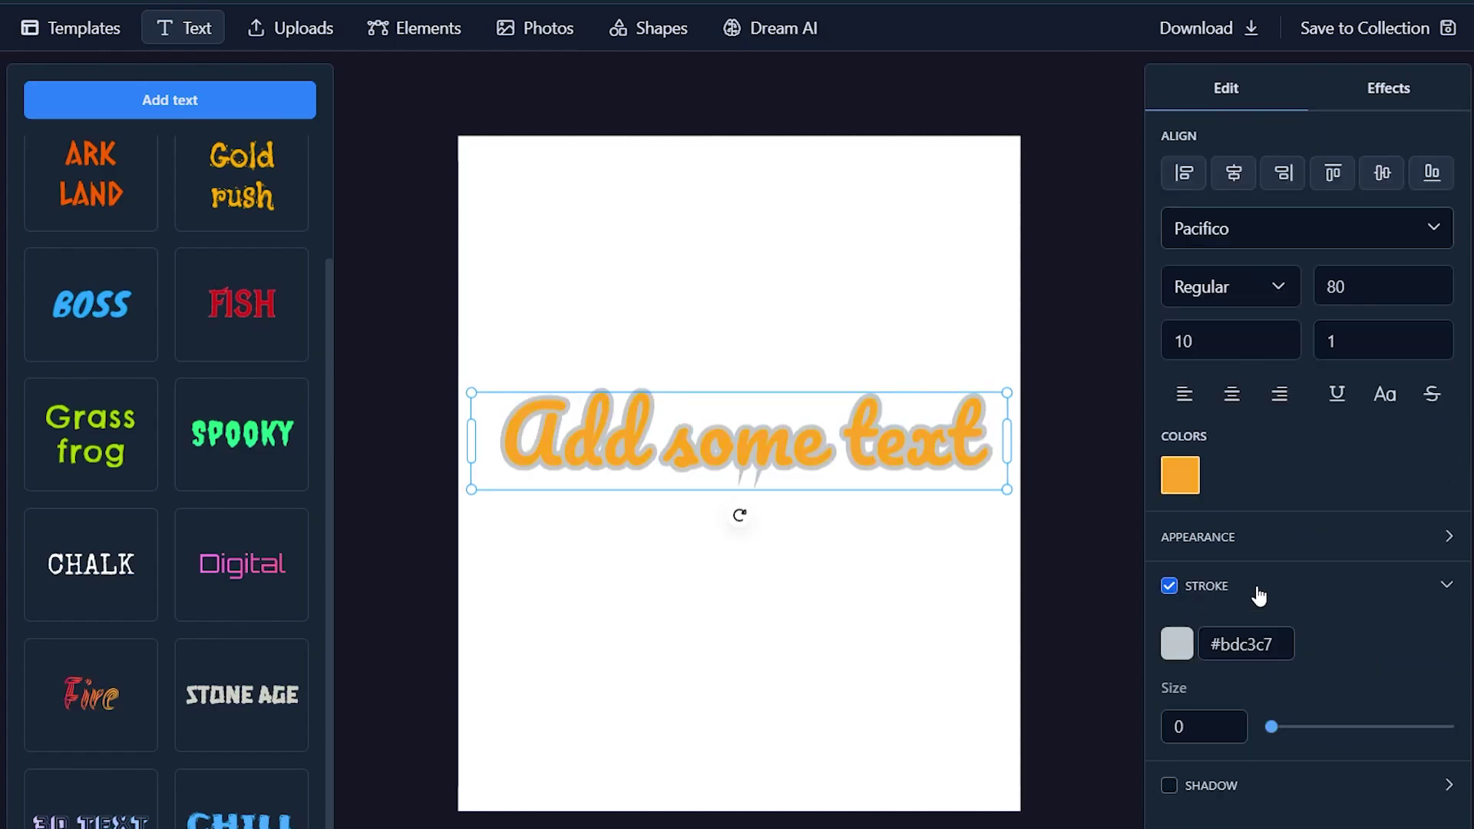
pyautogui.click(1177, 644)
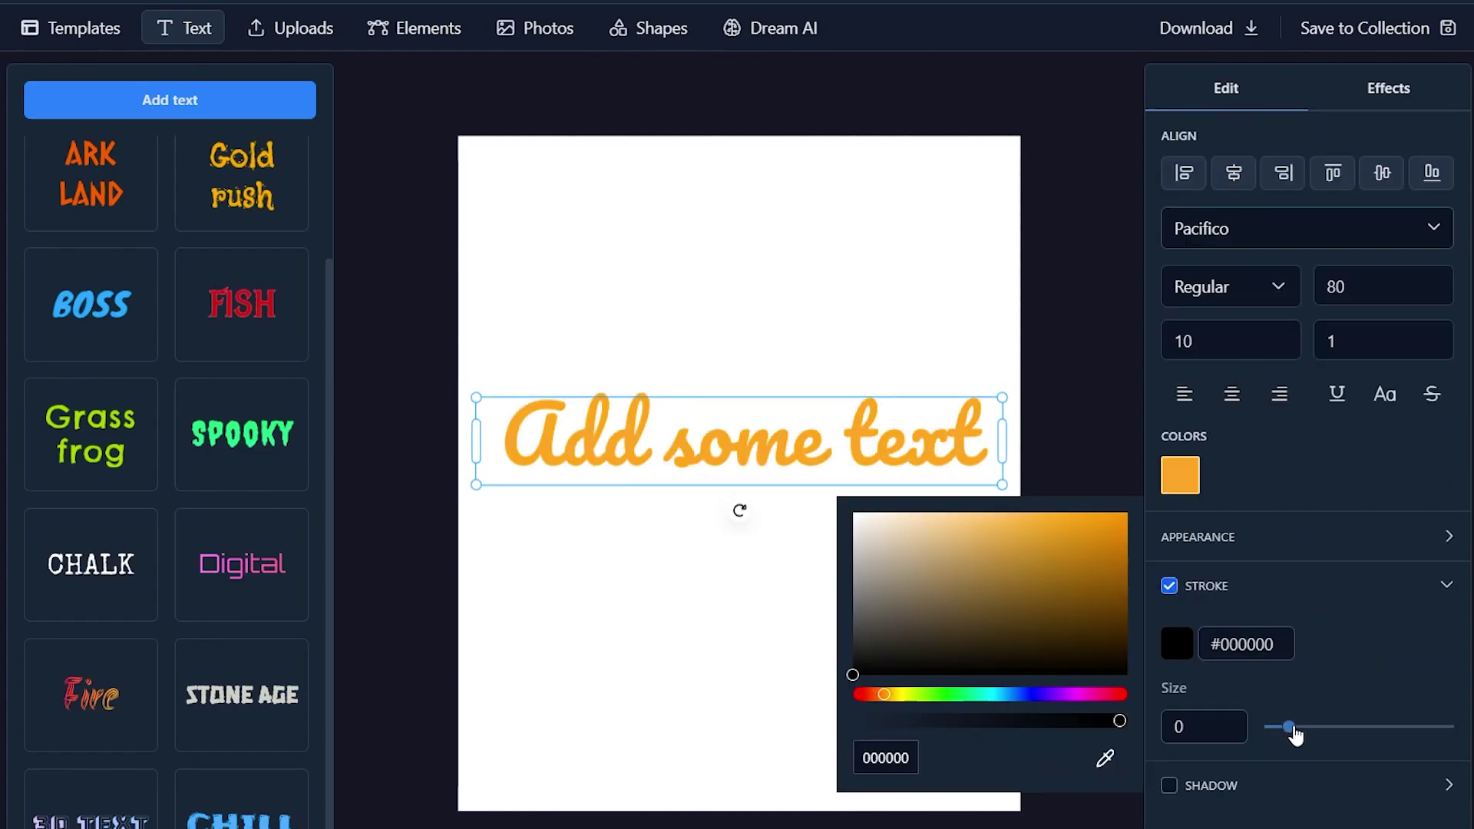
pyautogui.moveTo(1291, 727)
pyautogui.mouseDown()
pyautogui.moveTo(1309, 728)
pyautogui.moveTo(1293, 730)
pyautogui.mouseUp()
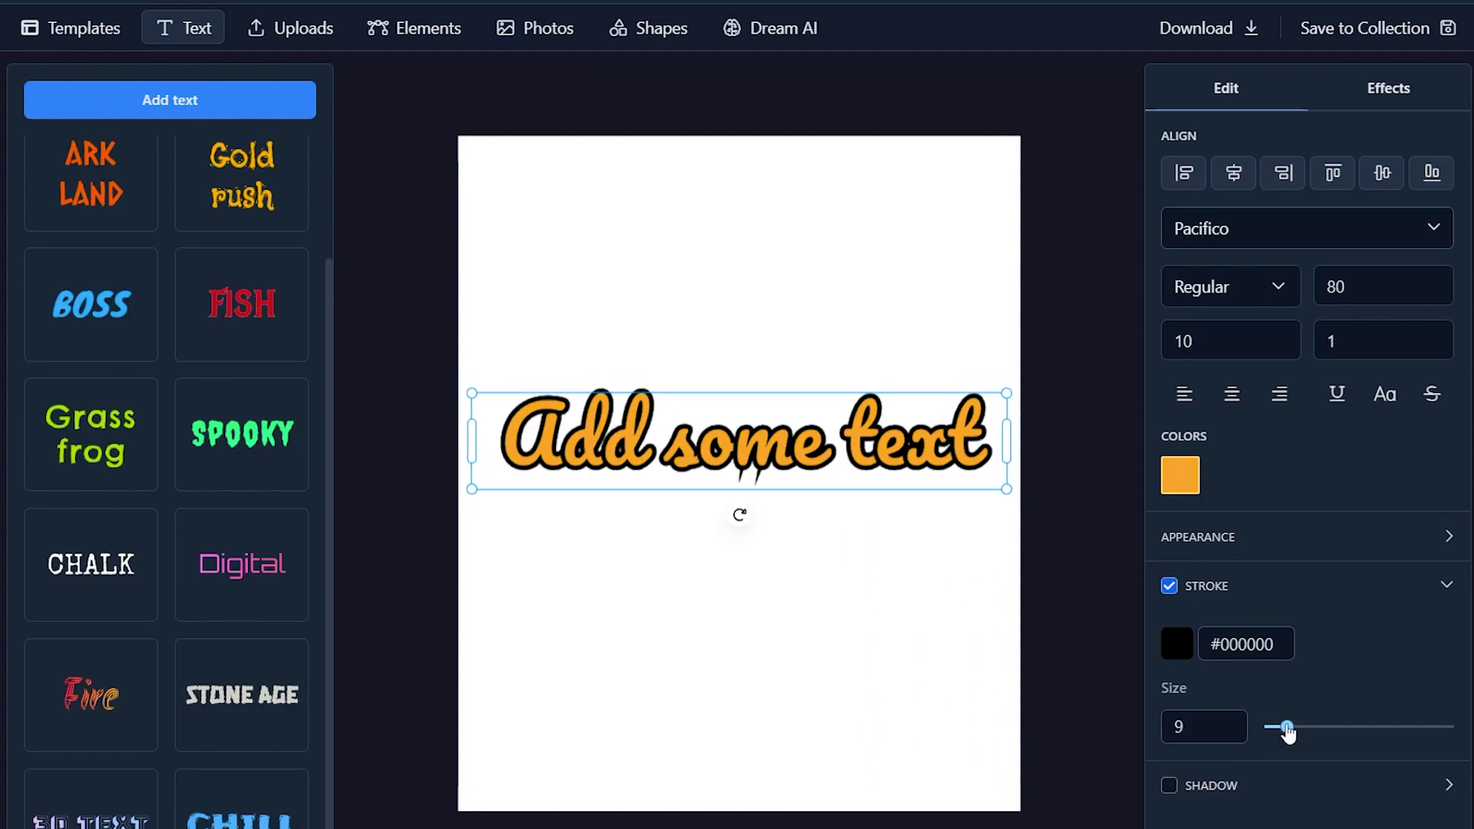
pyautogui.click(1169, 585)
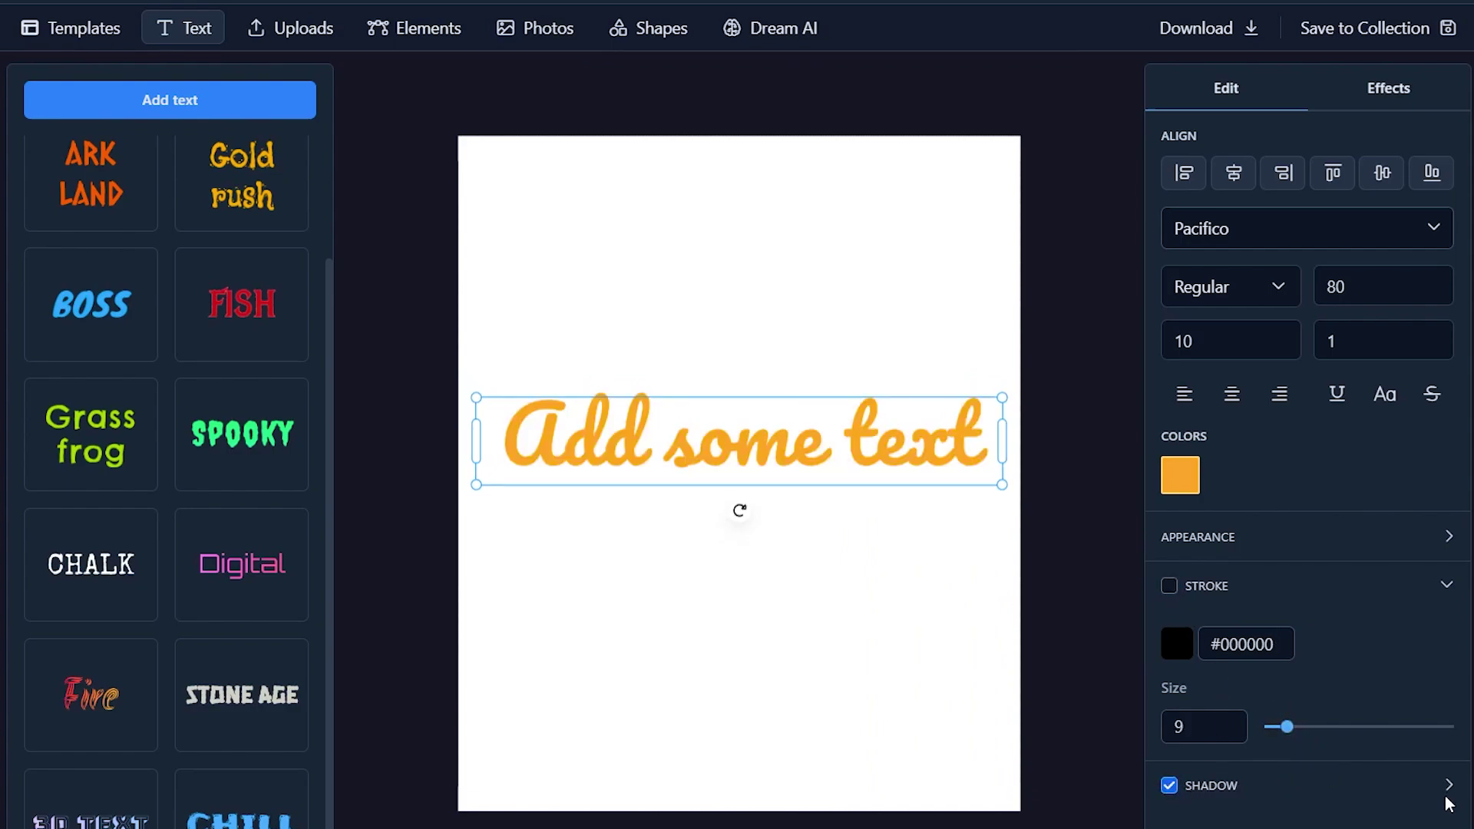
# - Give the text a black #000000 shadow with offset X 4 and offset Y 5
pyautogui.click(1336, 787)
pyautogui.scroll(-5, 1229, 768)
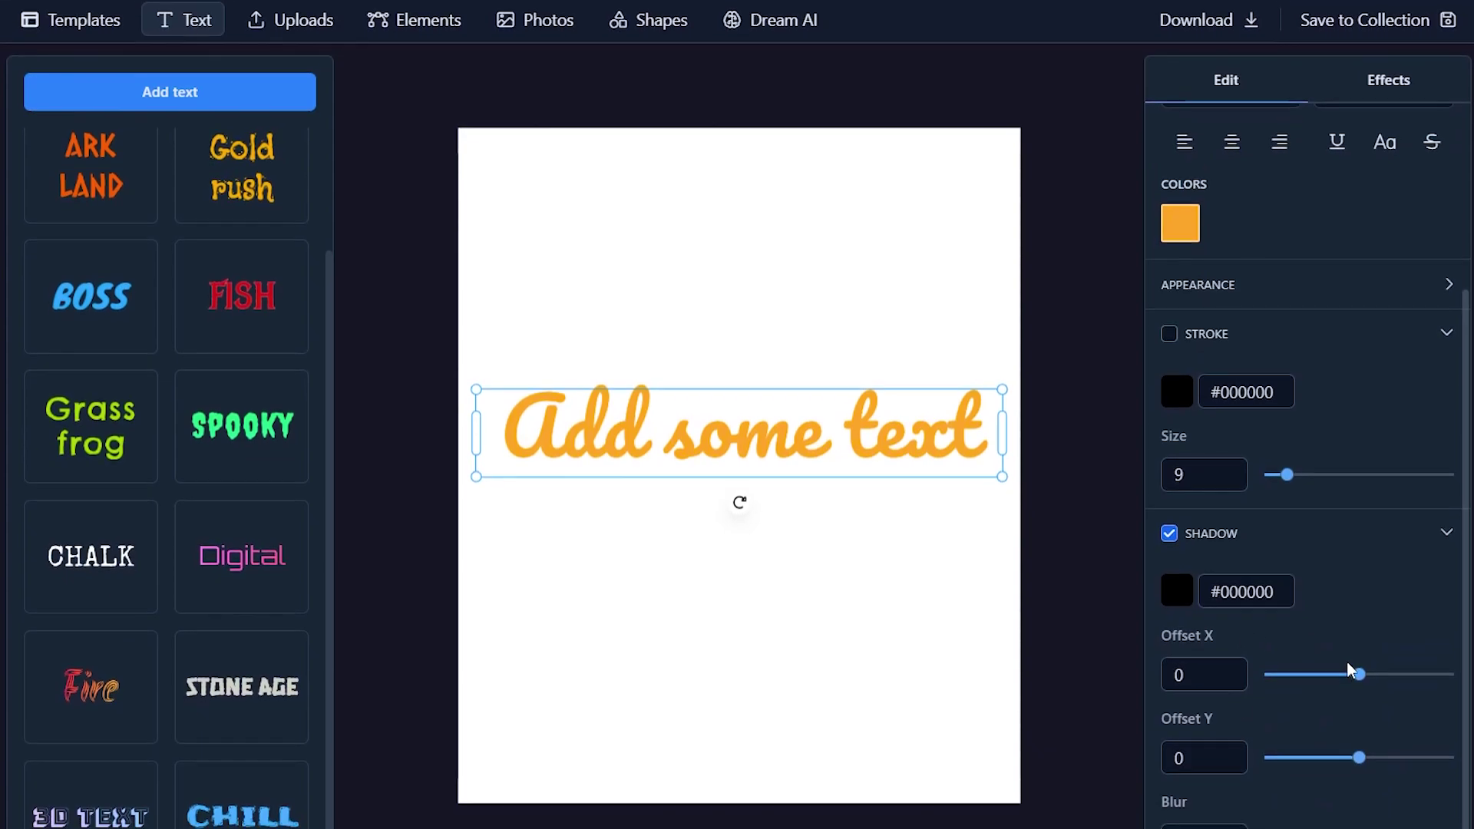
pyautogui.moveTo(1271, 786); pyautogui.dragTo(1138, 781)
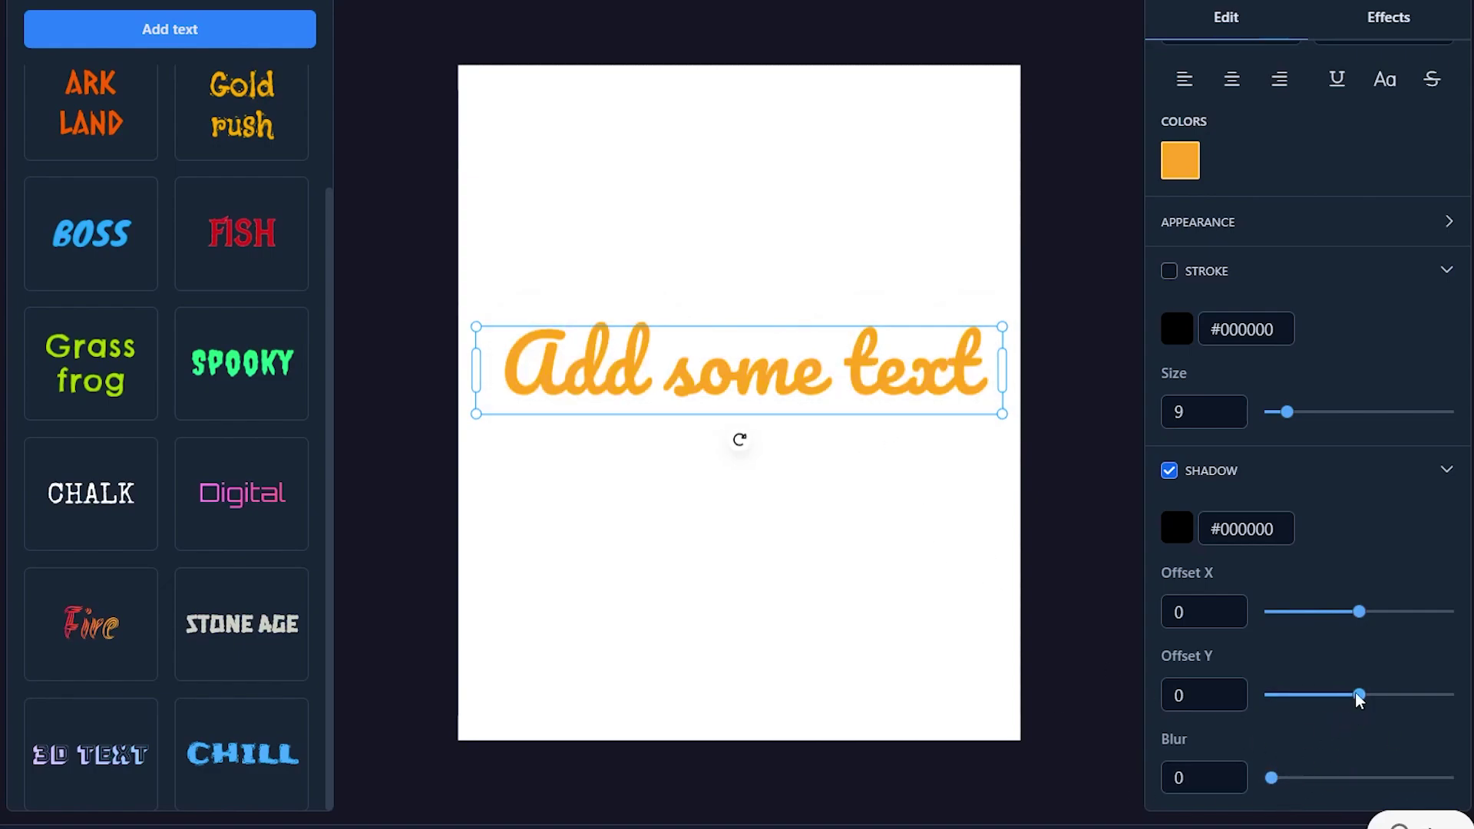
pyautogui.moveTo(1358, 705); pyautogui.dragTo(1367, 702)
pyautogui.moveTo(1361, 623); pyautogui.dragTo(1366, 619)
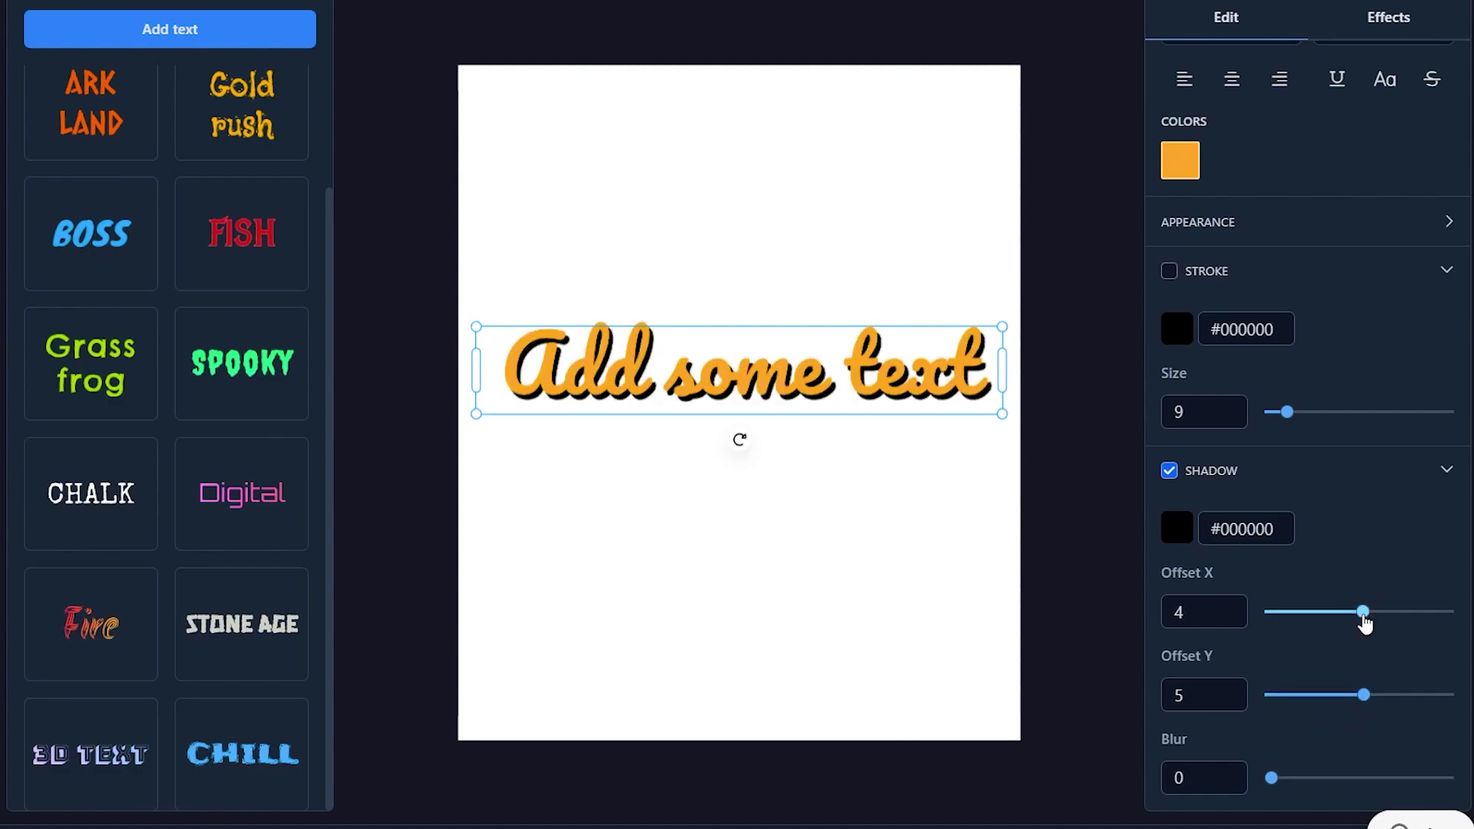
# - Shrink the shadowed text slightly and move it up near the canvas's upper edge
pyautogui.moveTo(1003, 370)
pyautogui.mouseDown()
pyautogui.moveTo(721, 359)
pyautogui.moveTo(990, 355)
pyautogui.mouseUp()
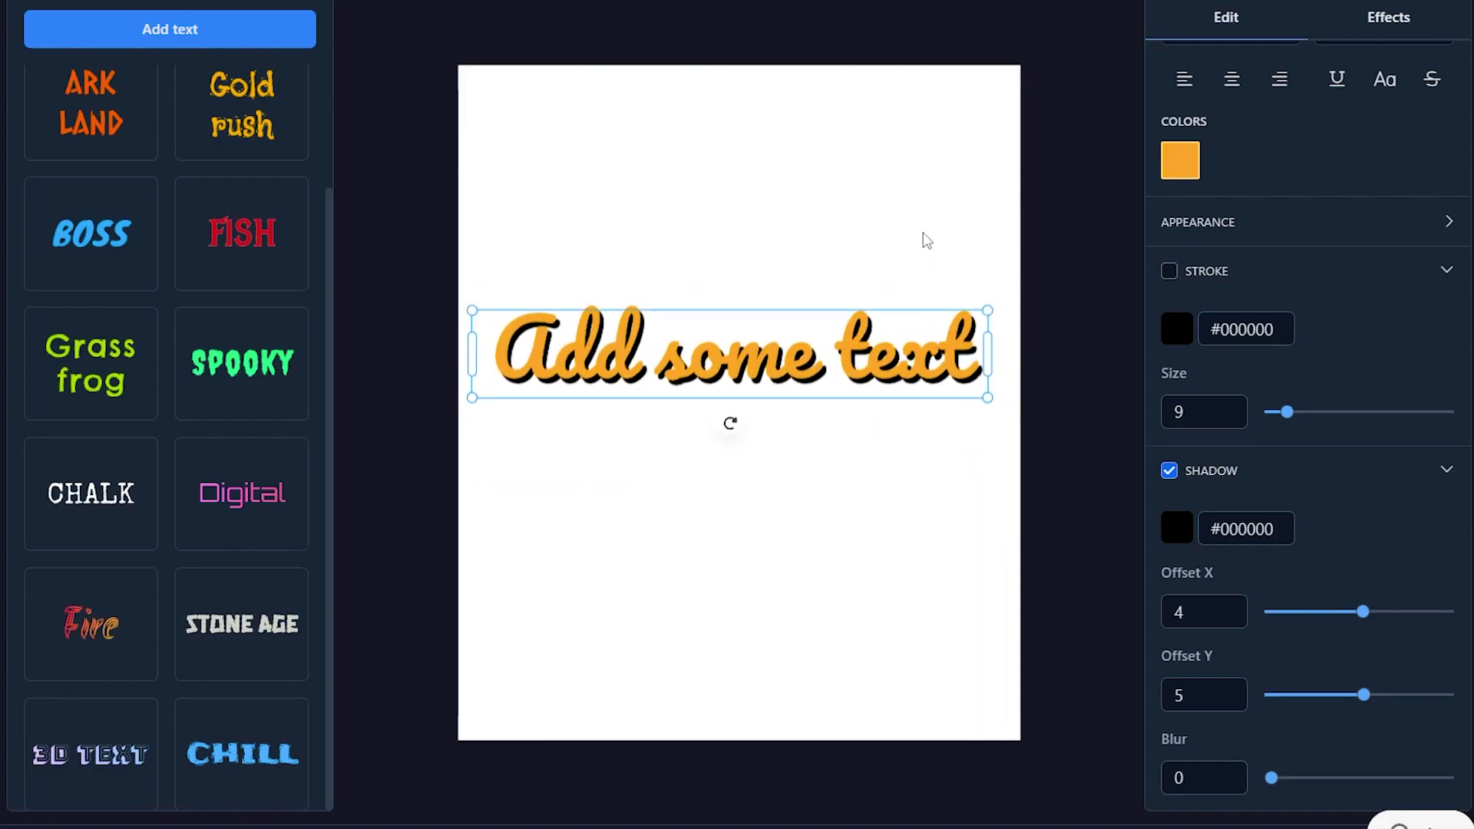
pyautogui.click(925, 237)
pyautogui.click(922, 361)
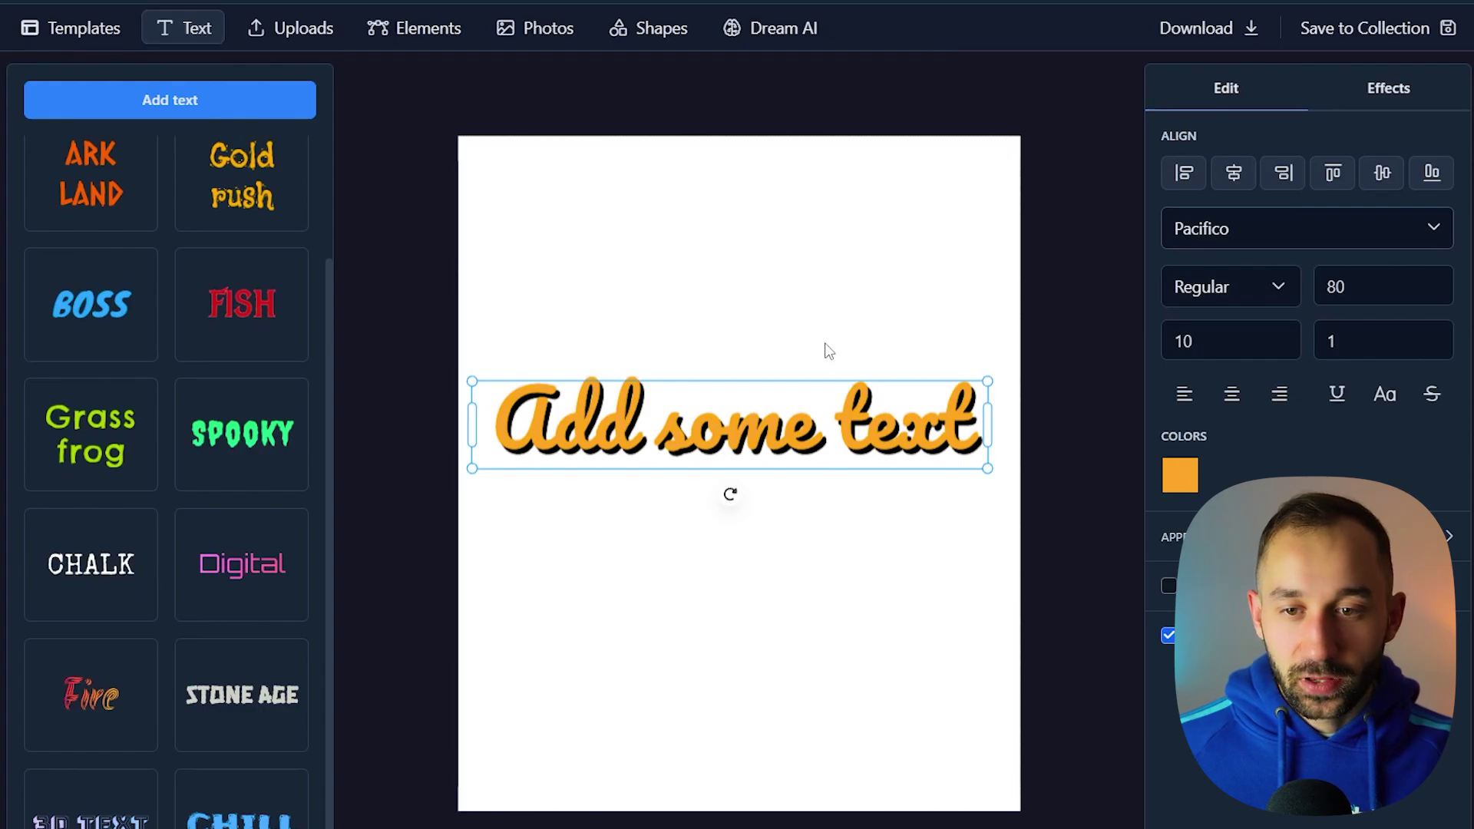
pyautogui.moveTo(613, 403); pyautogui.dragTo(612, 215)
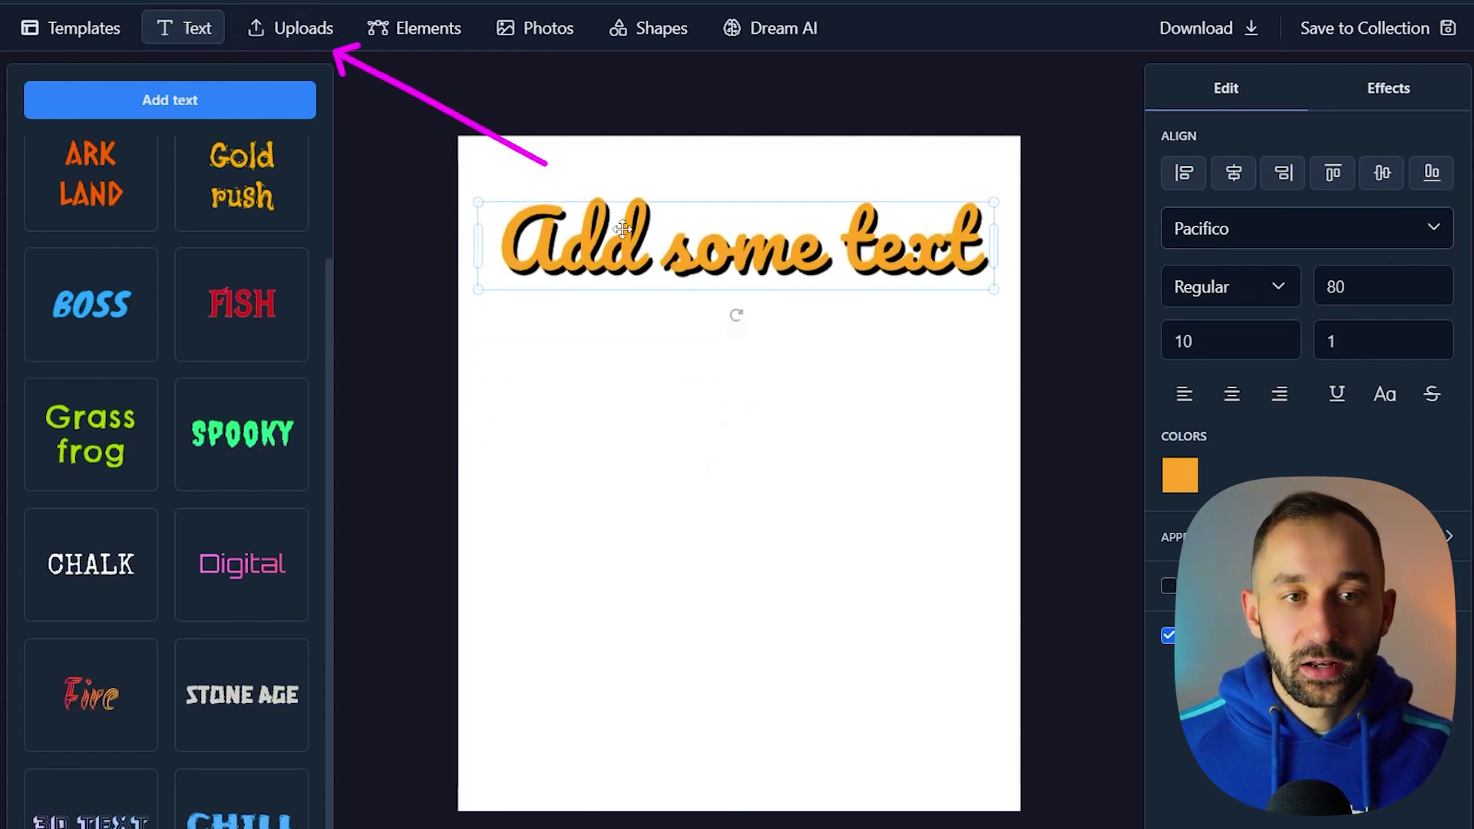
# - Add the uploaded dog-with-sunglasses image to the canvas, enlarge it, and place it below the text
pyautogui.click(305, 27)
pyautogui.moveTo(318, 248)
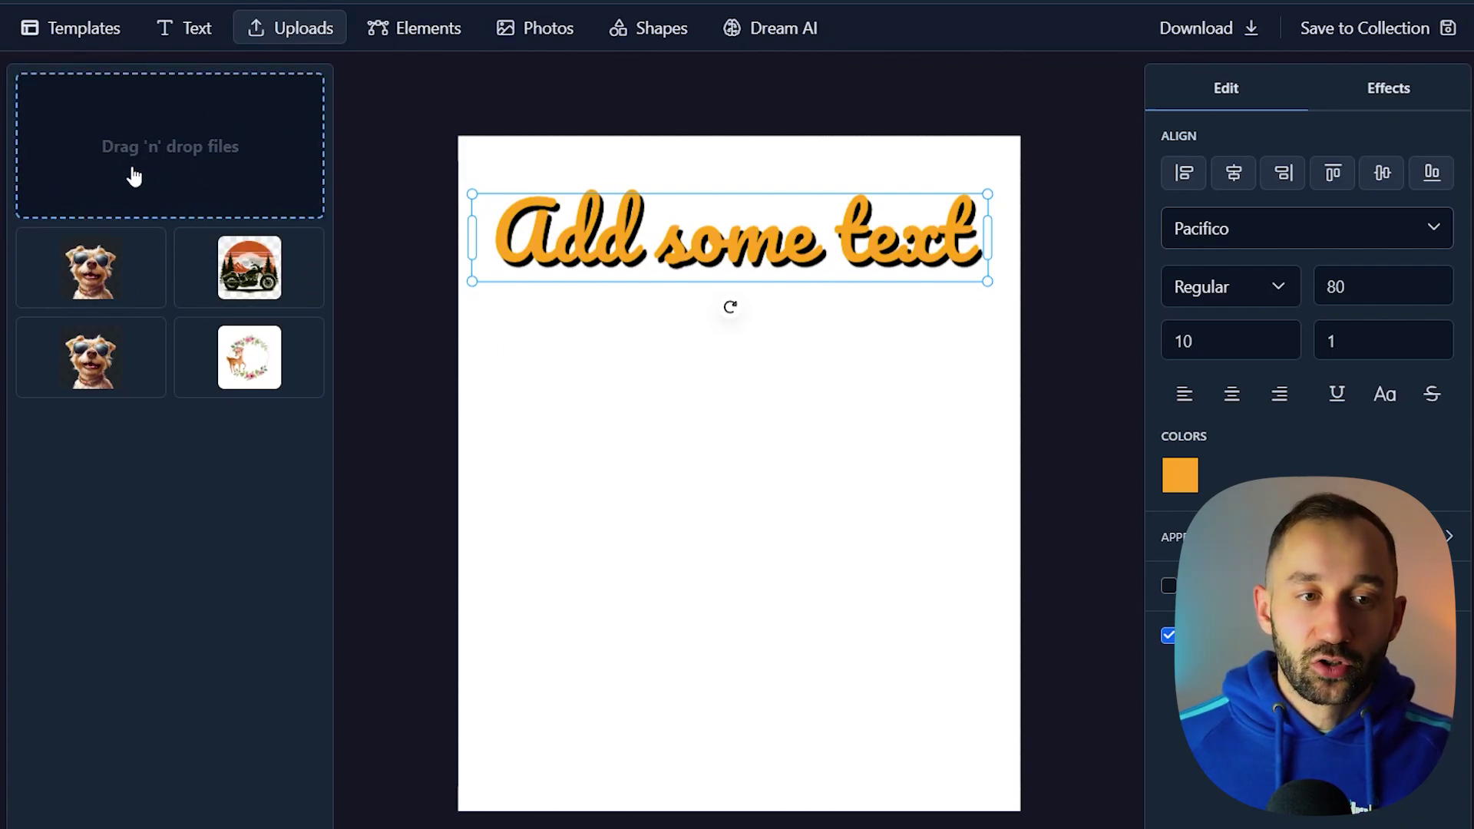
pyautogui.click(89, 283)
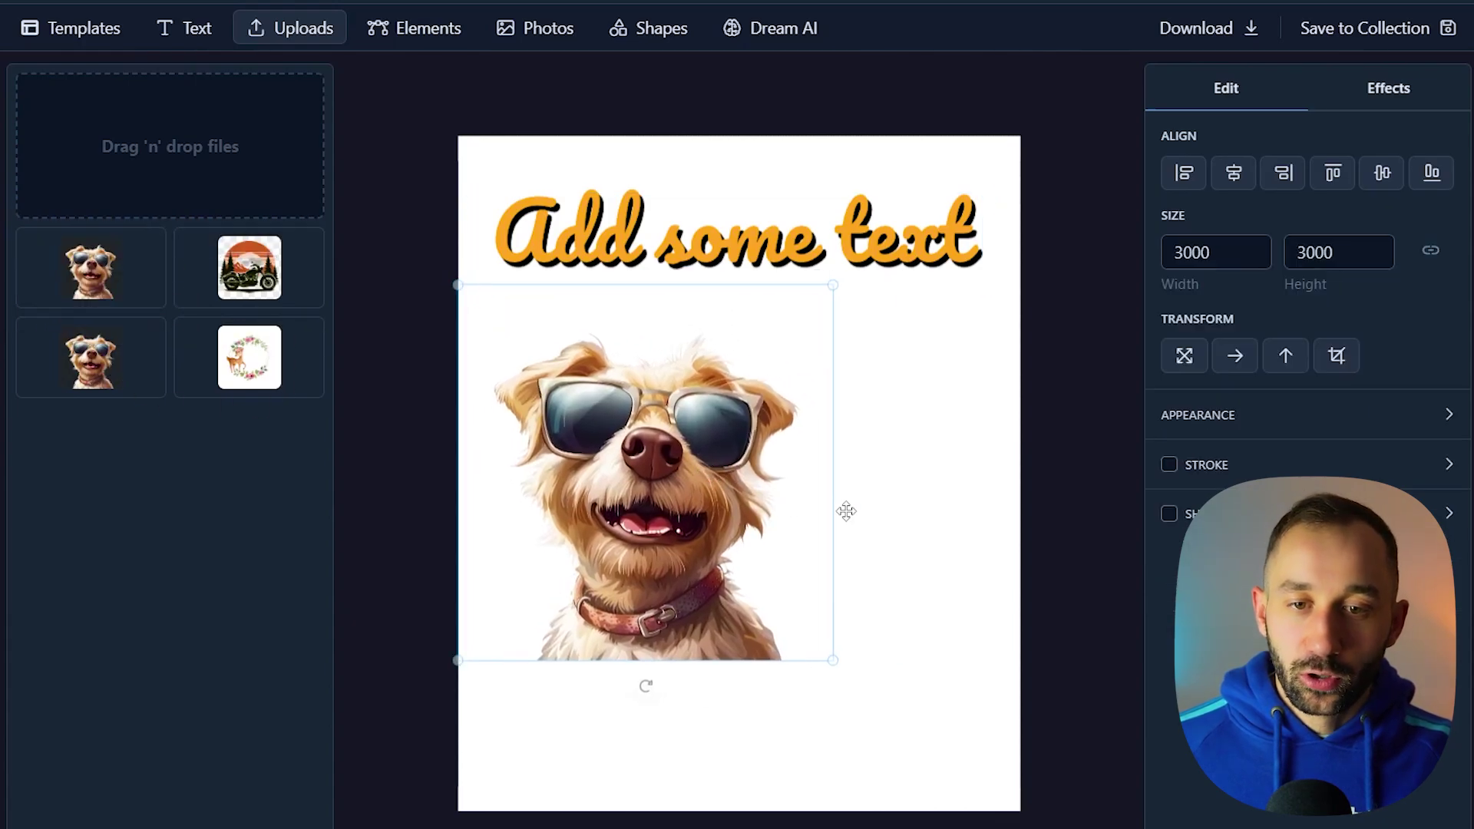
pyautogui.moveTo(832, 658); pyautogui.dragTo(1005, 827)
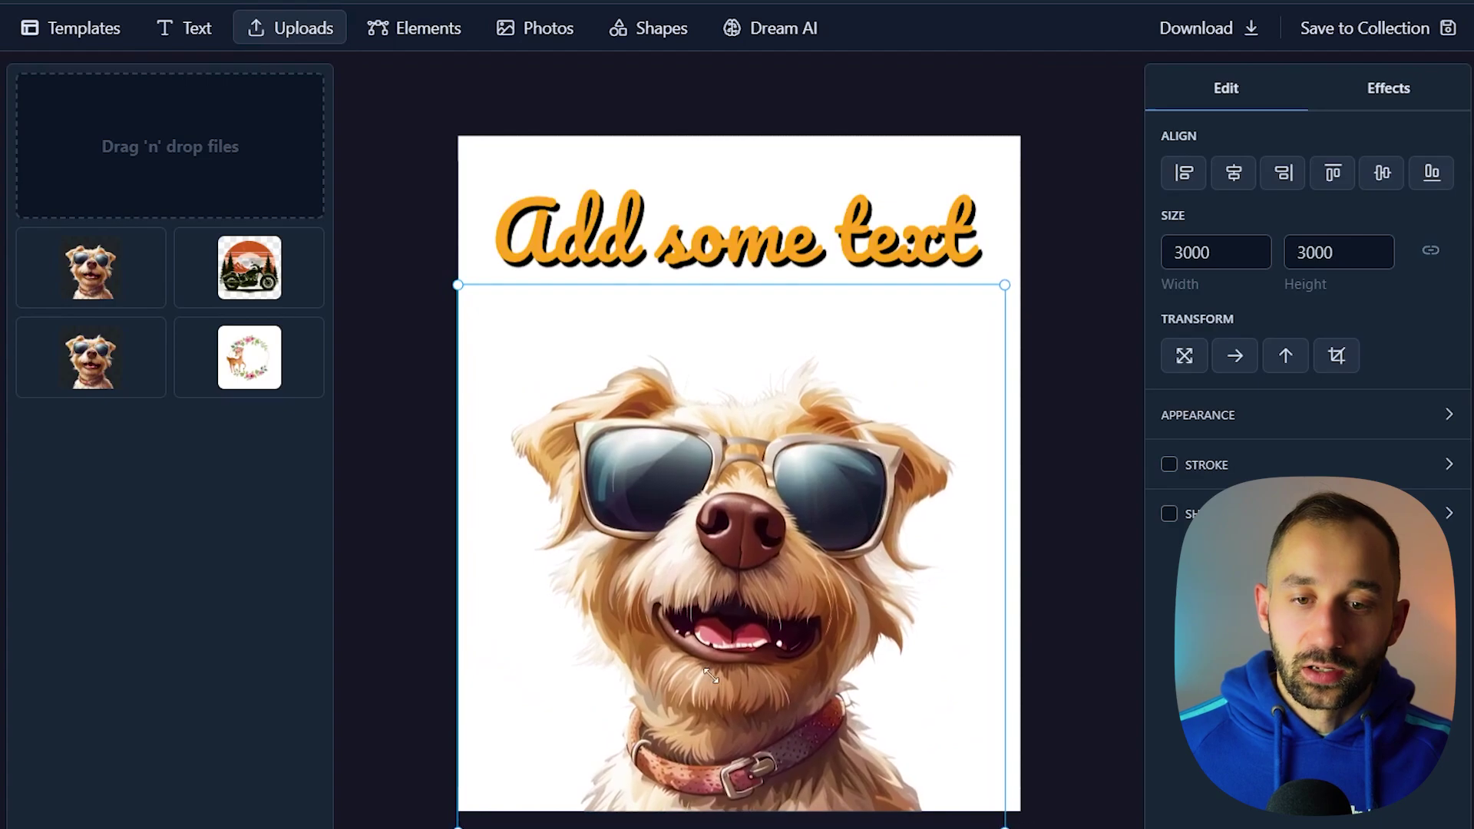
pyautogui.moveTo(761, 599); pyautogui.dragTo(792, 564)
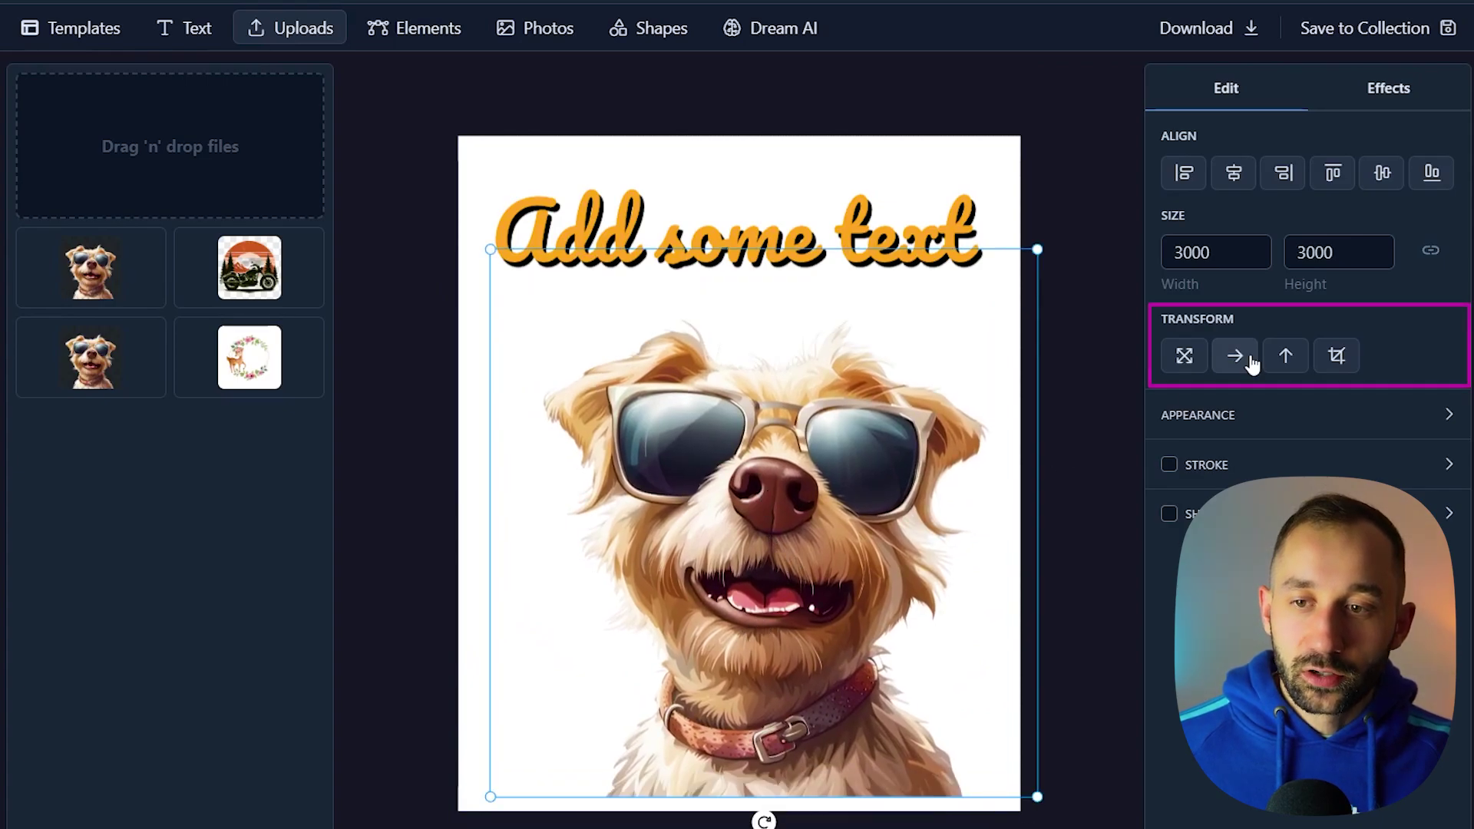
# - Try flipping the dog image horizontally and vertically, and return it to its original orientation
pyautogui.click(1236, 356)
pyautogui.click(1288, 358)
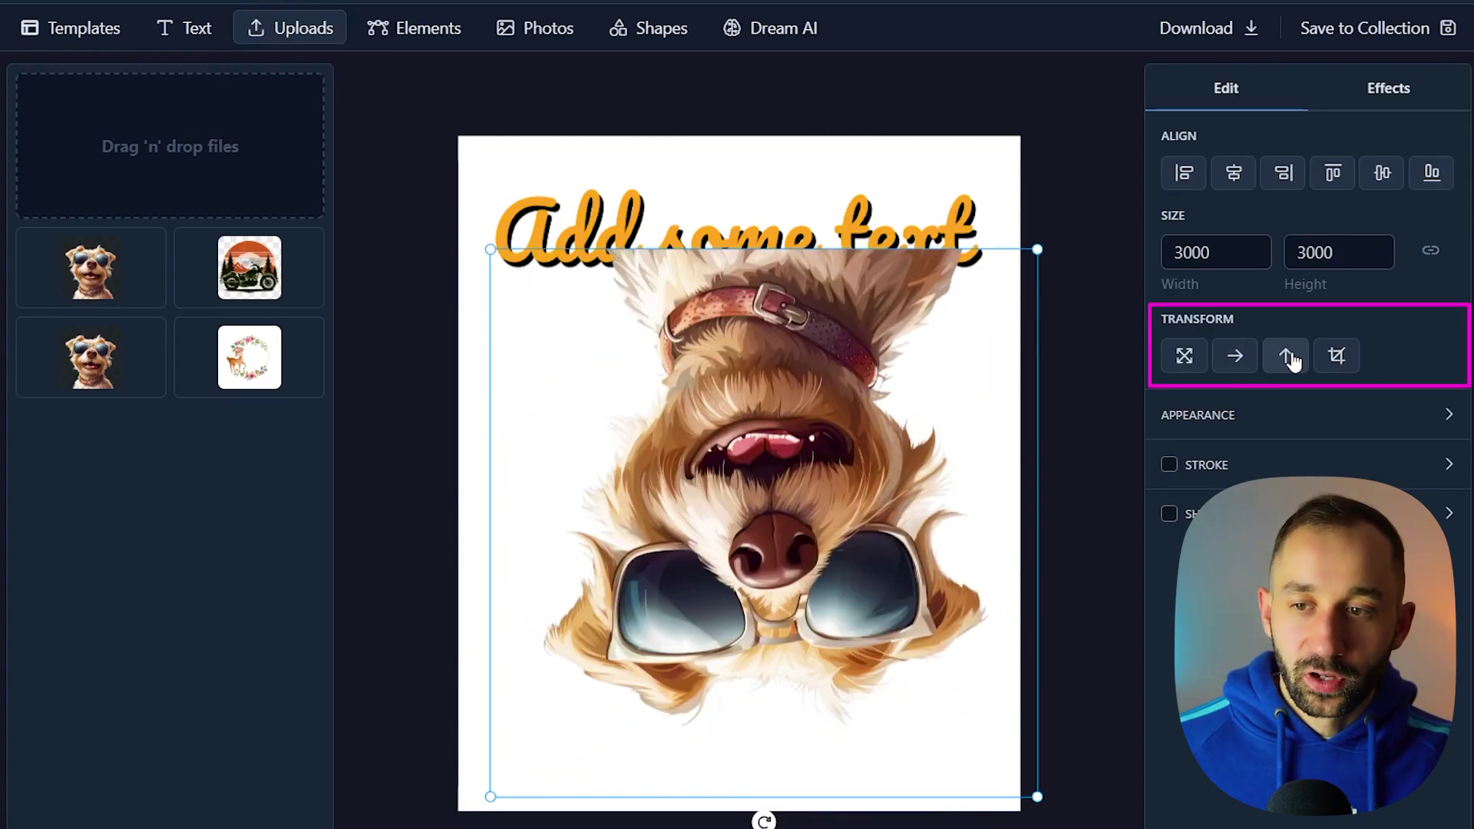
pyautogui.click(1287, 358)
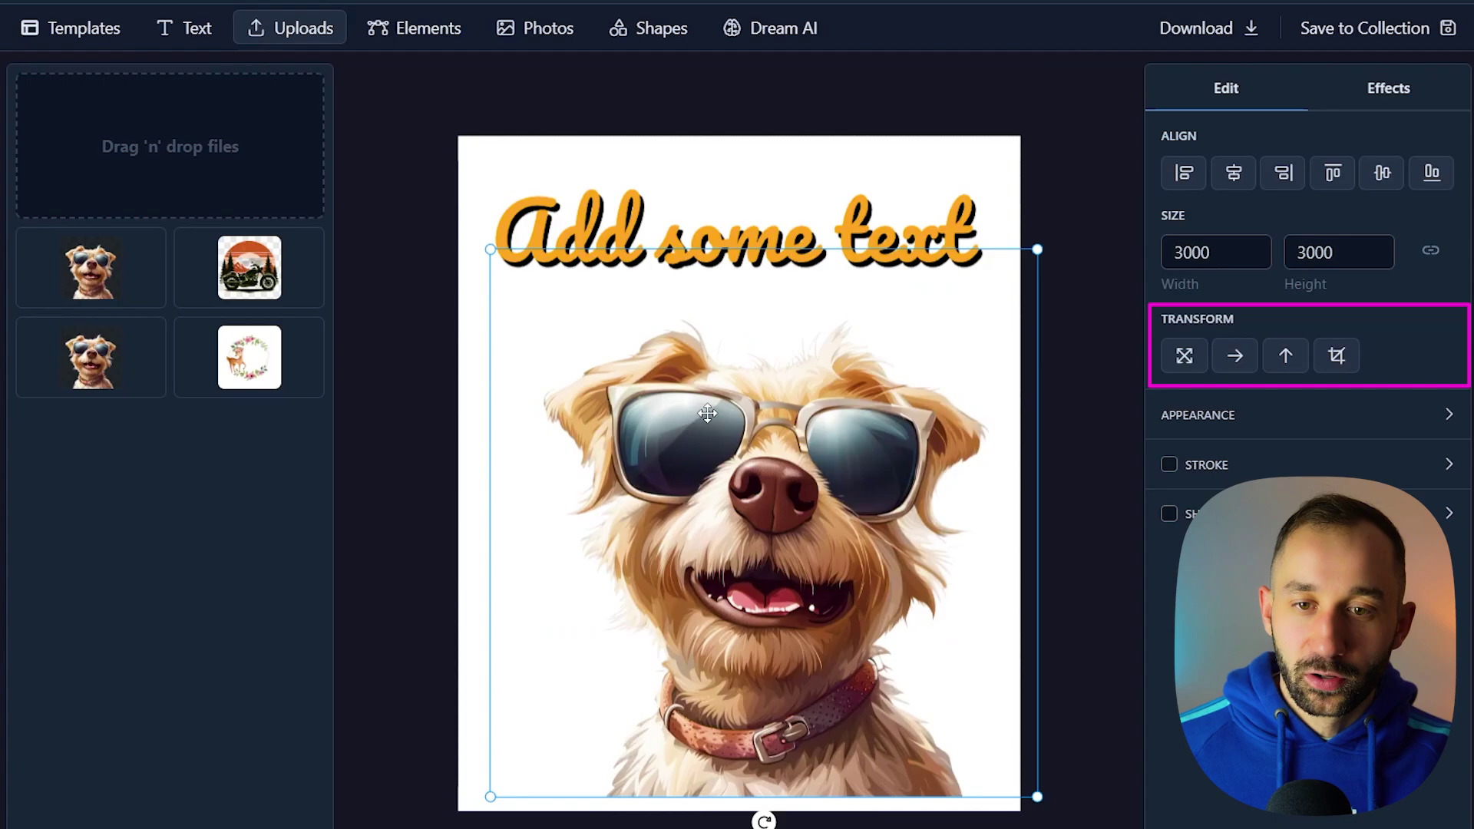
# - Fit the dog image to the canvas width and centre it horizontally
pyautogui.click(1183, 361)
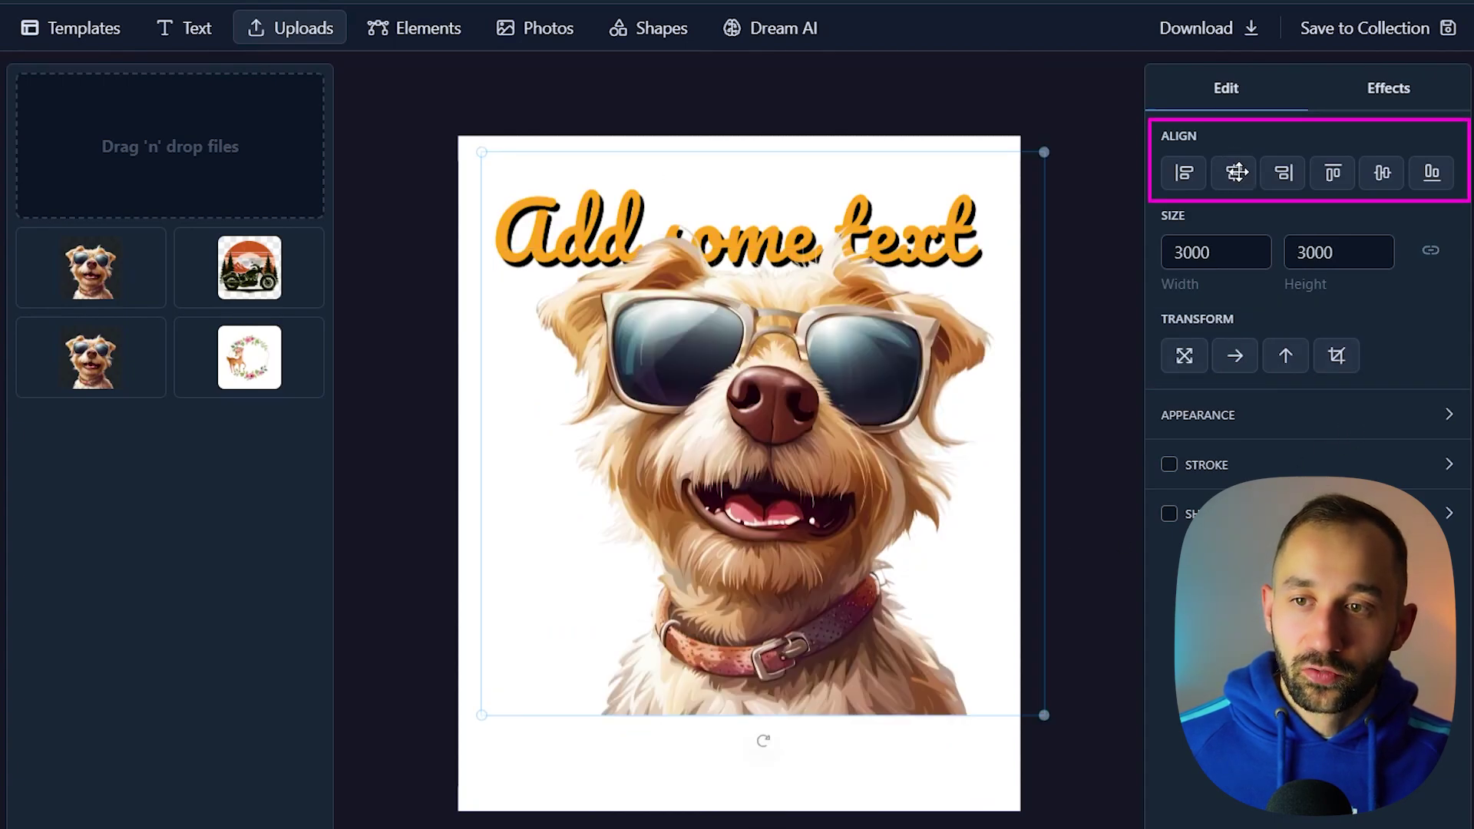
pyautogui.click(1234, 173)
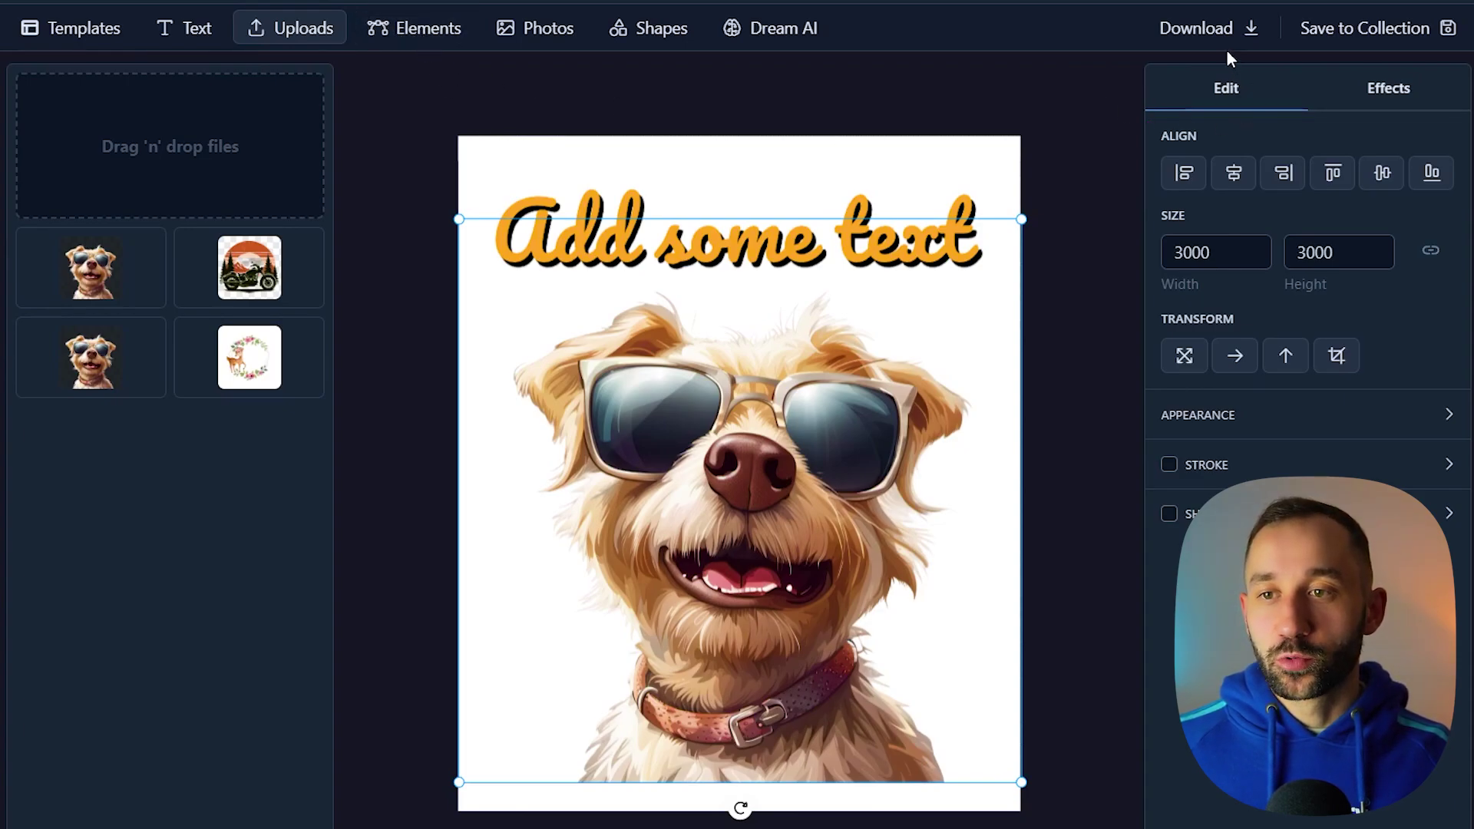
# - Check the download options and browse the folders available in Collections
pyautogui.click(1221, 28)
pyautogui.click(1267, 144)
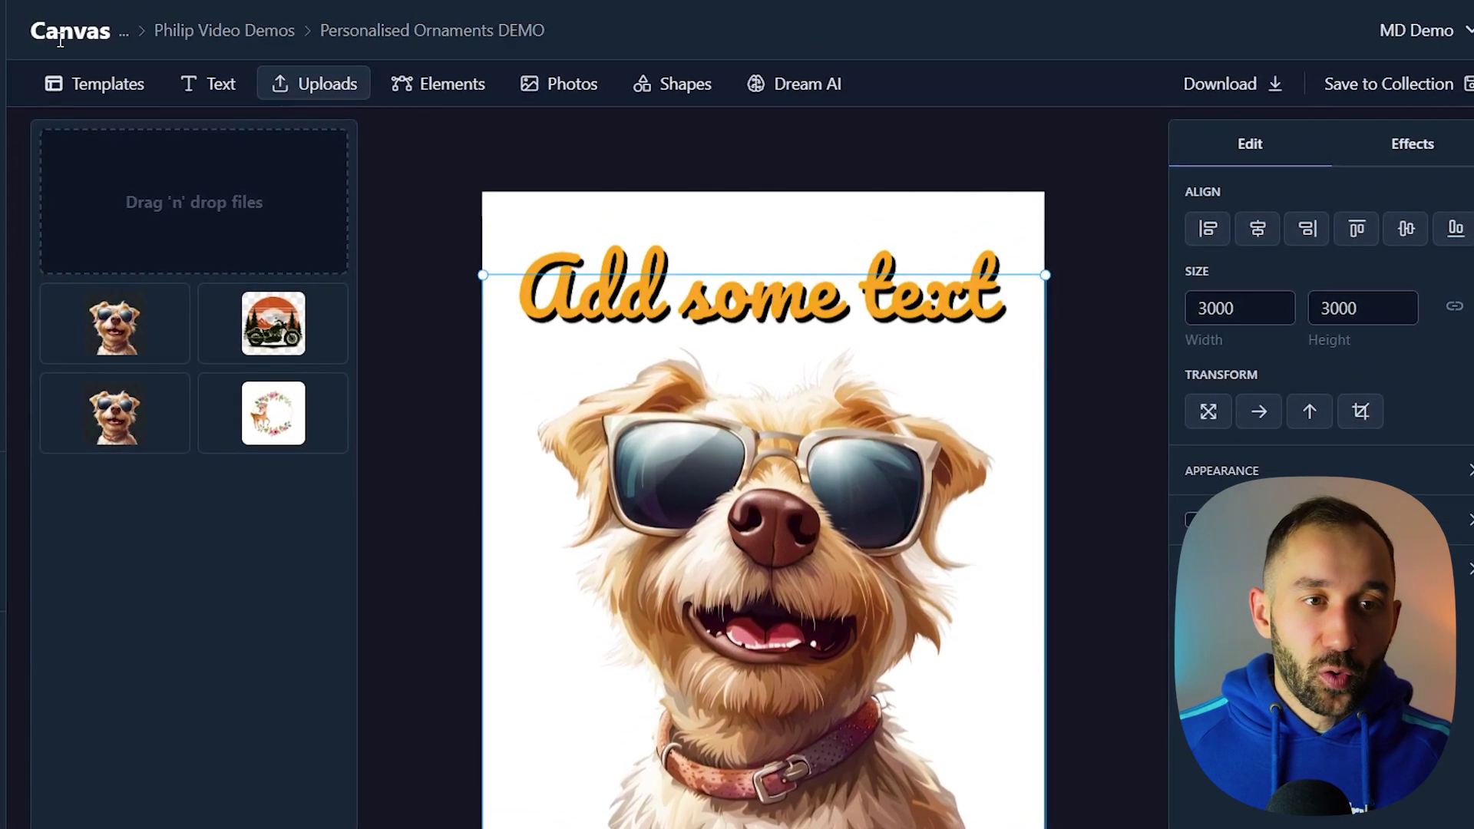
pyautogui.click(192, 32)
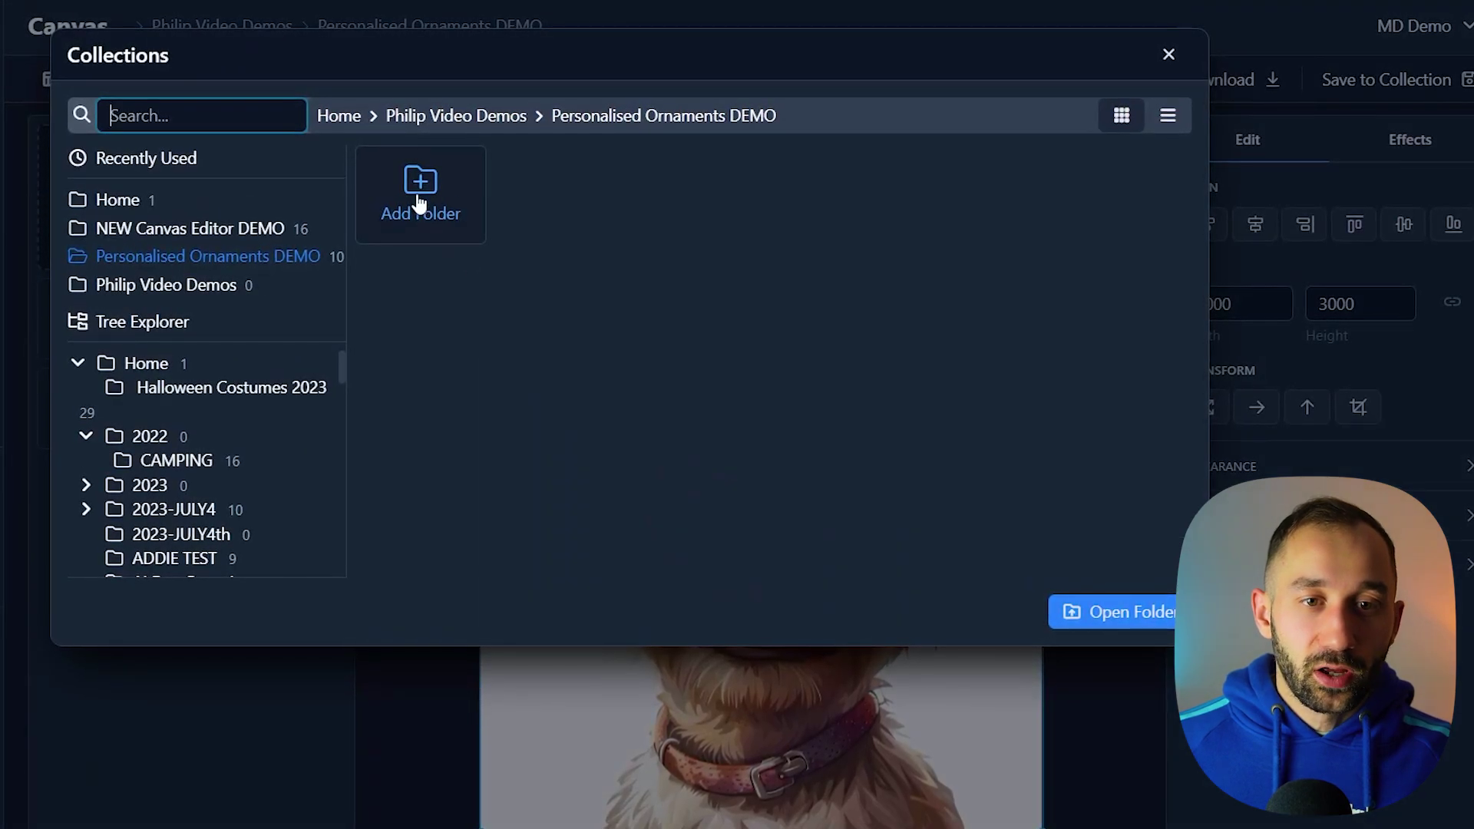
pyautogui.scroll(-2, 231, 479)
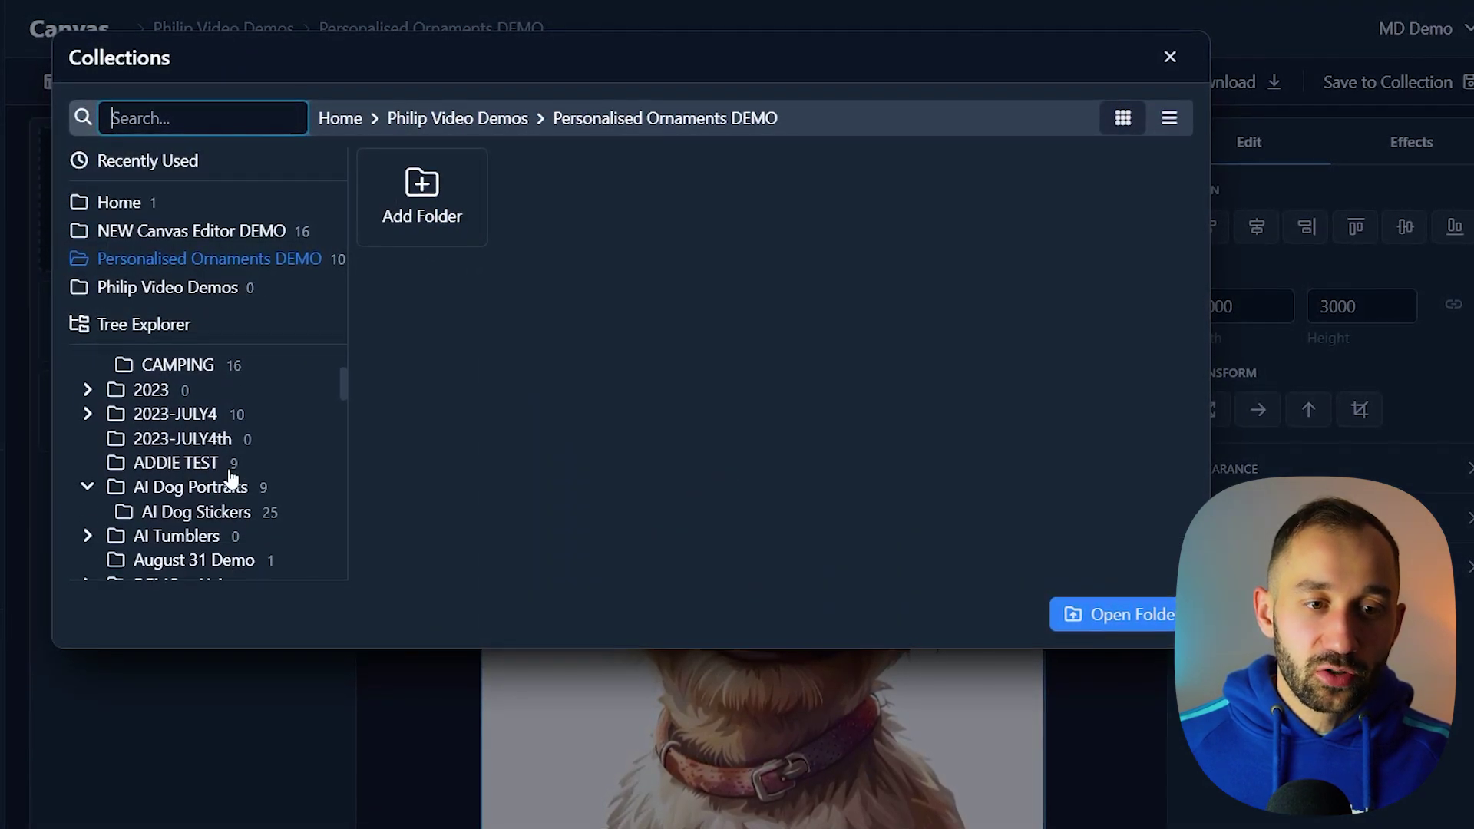
pyautogui.scroll(-2, 231, 479)
pyautogui.click(1170, 57)
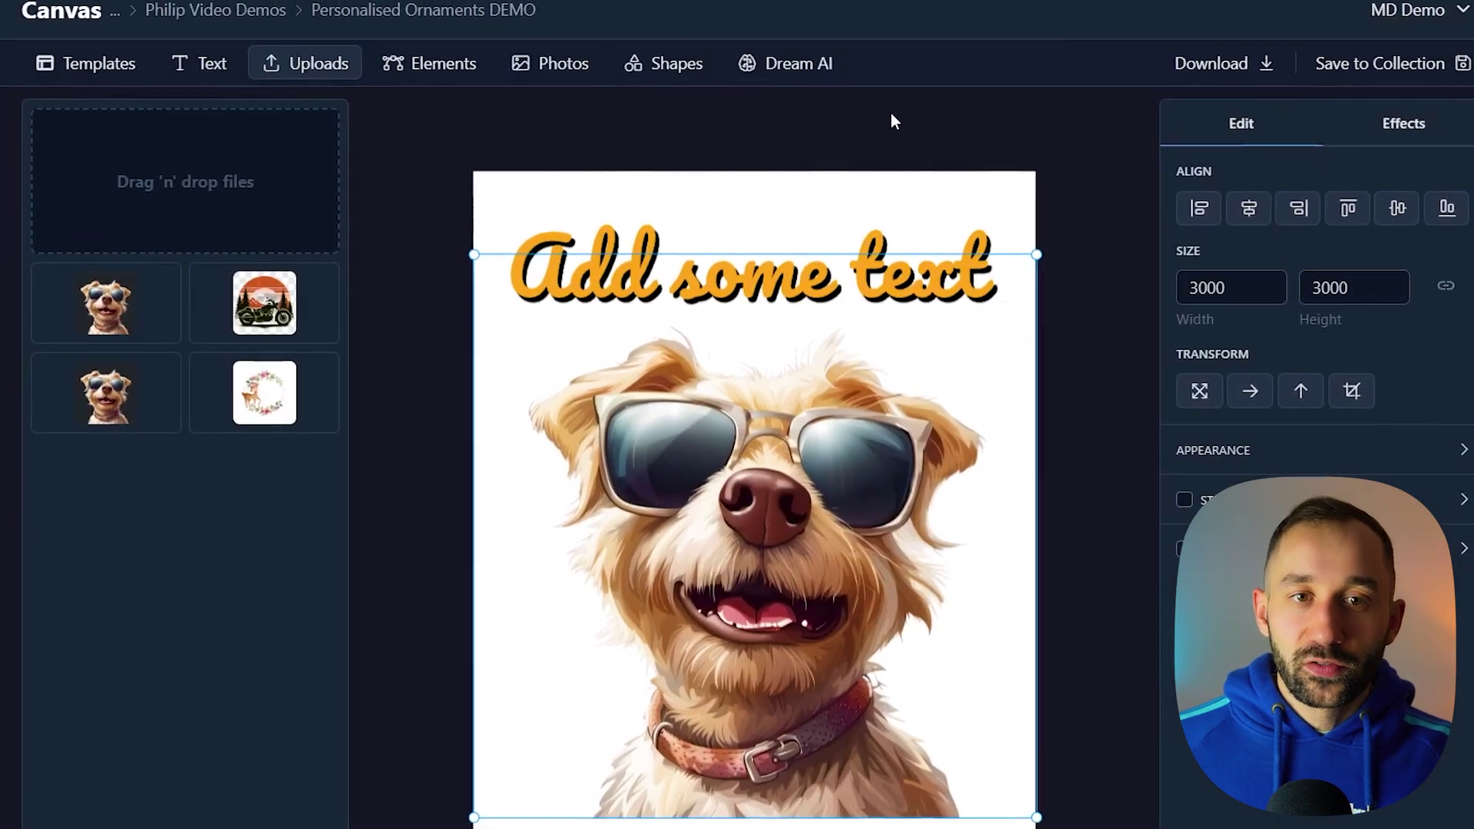
# - Set up saving the design to the collection with the Main file slot and PNG format
pyautogui.click(1371, 68)
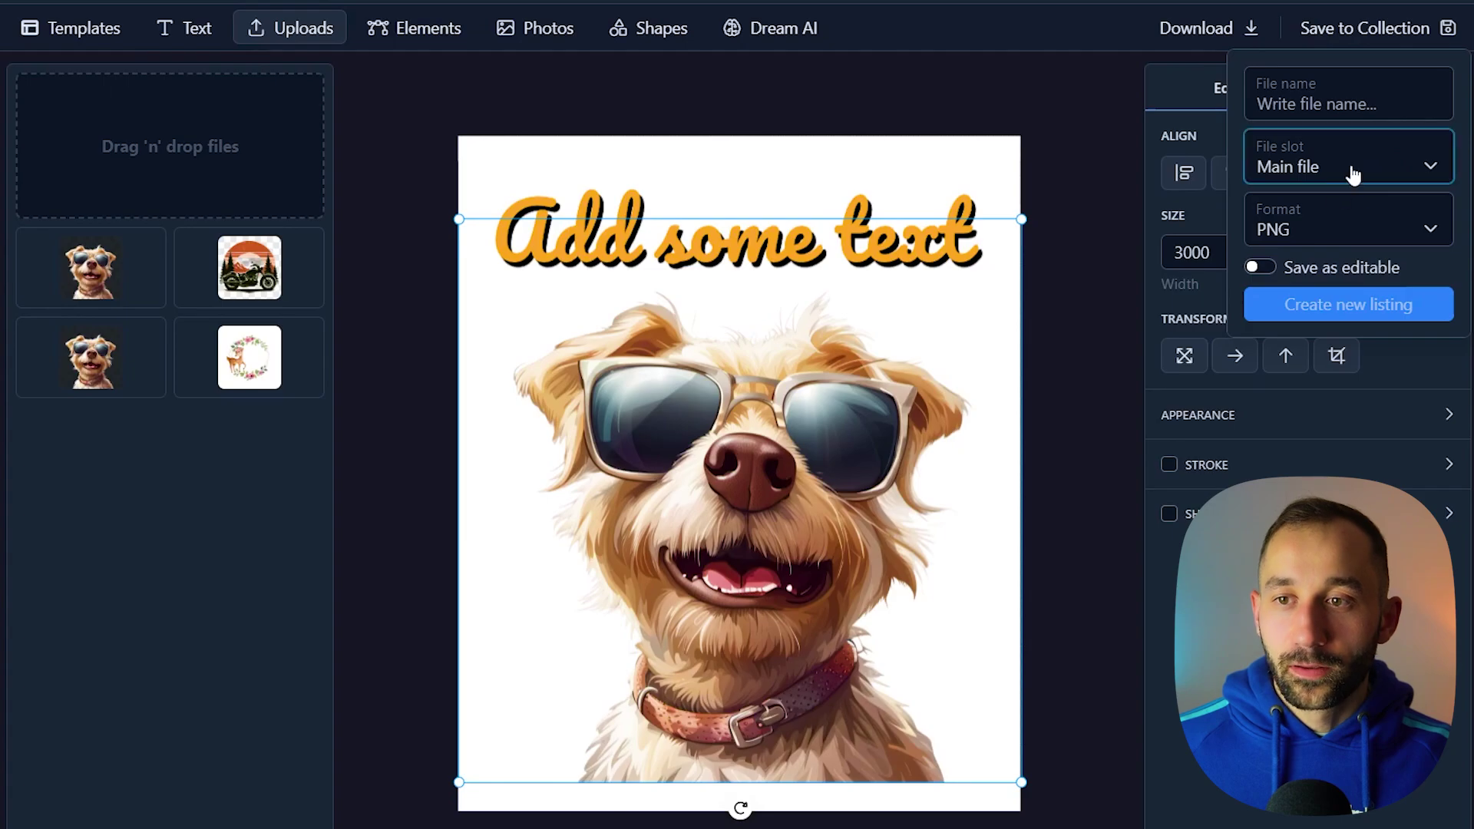
pyautogui.click(1340, 175)
pyautogui.click(1306, 210)
pyautogui.click(1300, 234)
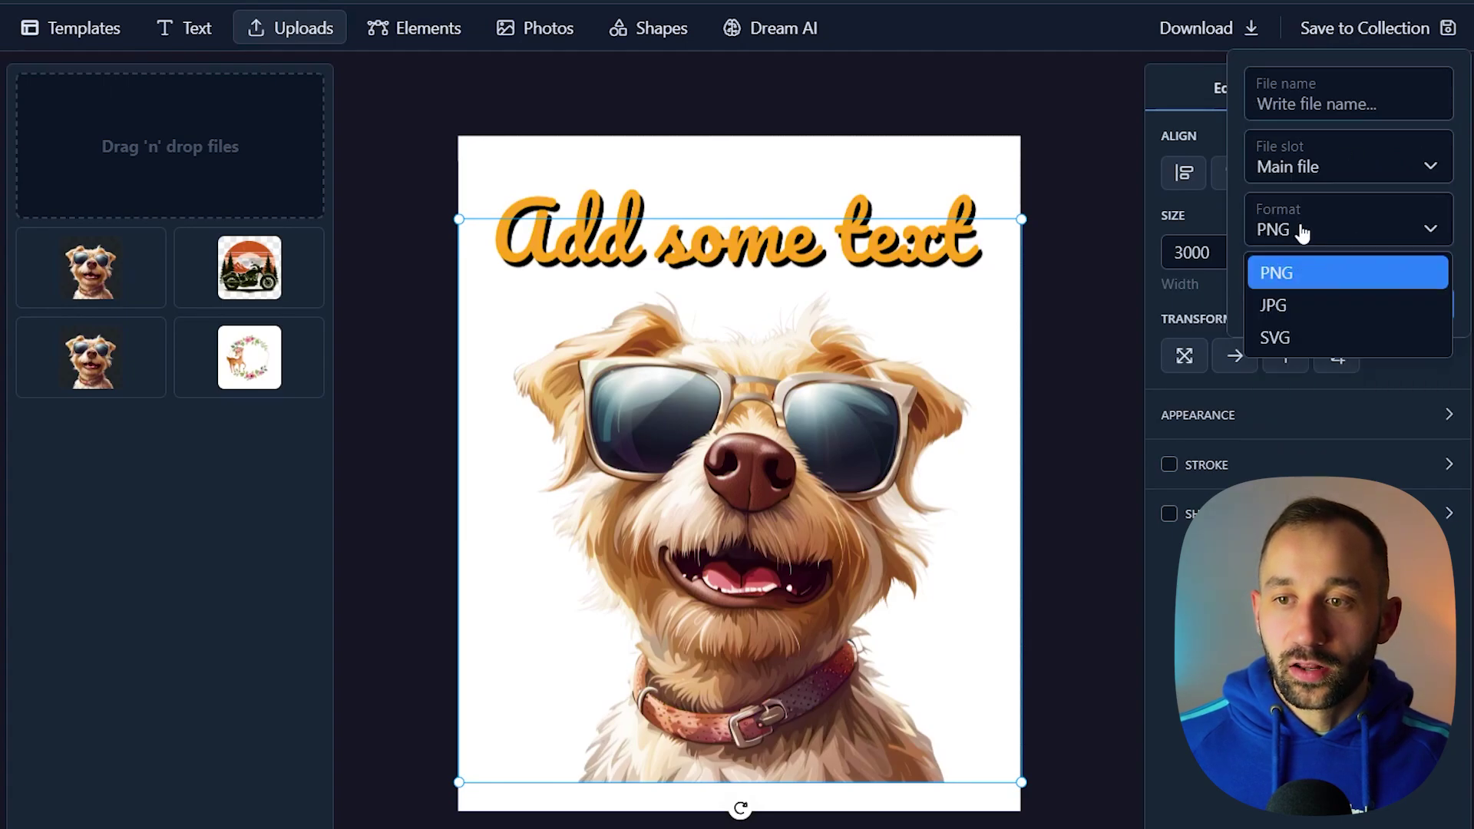
pyautogui.click(1311, 236)
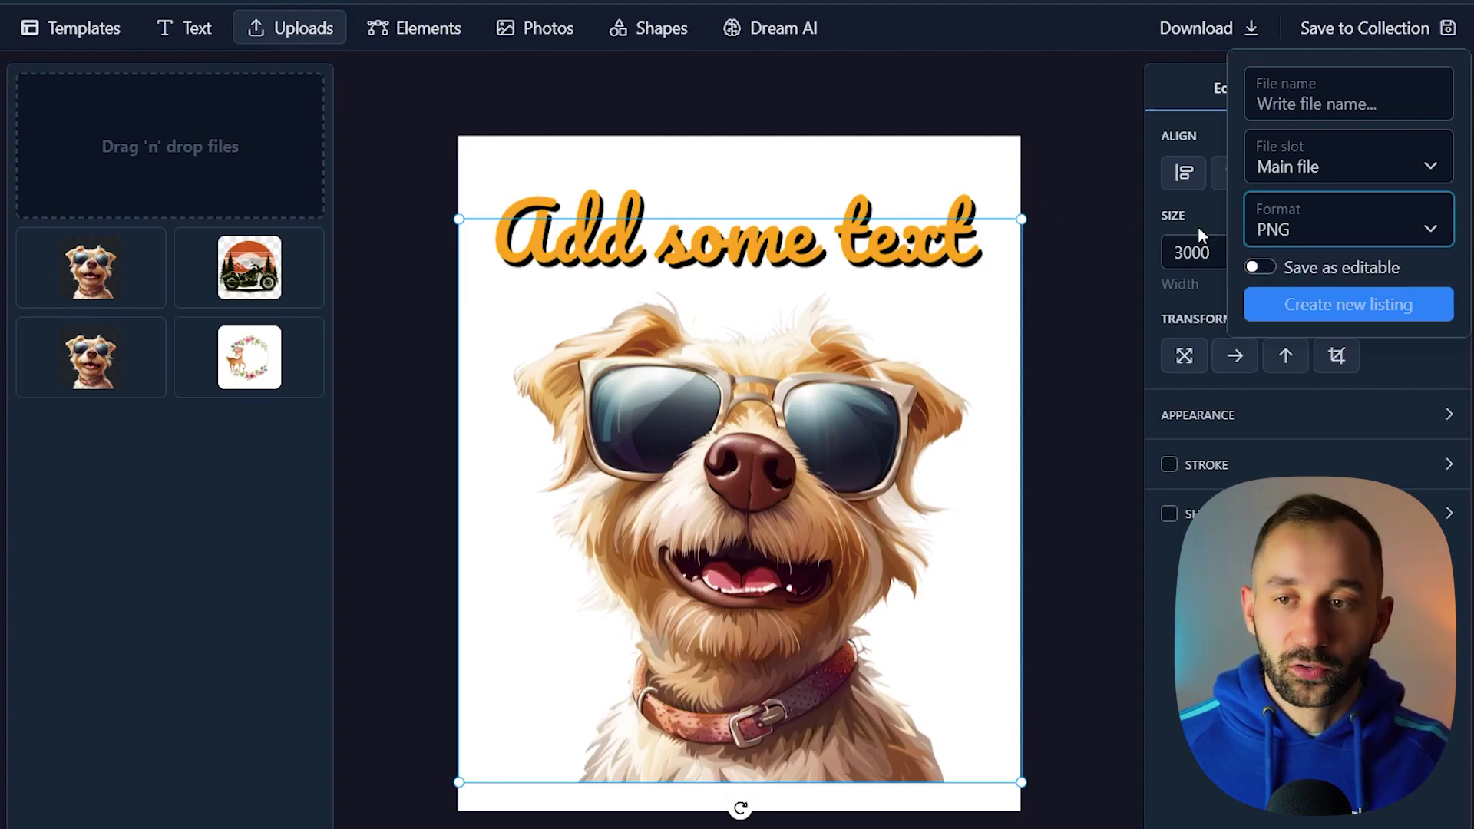
# - Make the saved design editable, name the file awd, and create a new listing from it
pyautogui.click(1271, 270)
pyautogui.click(1263, 270)
pyautogui.click(1259, 270)
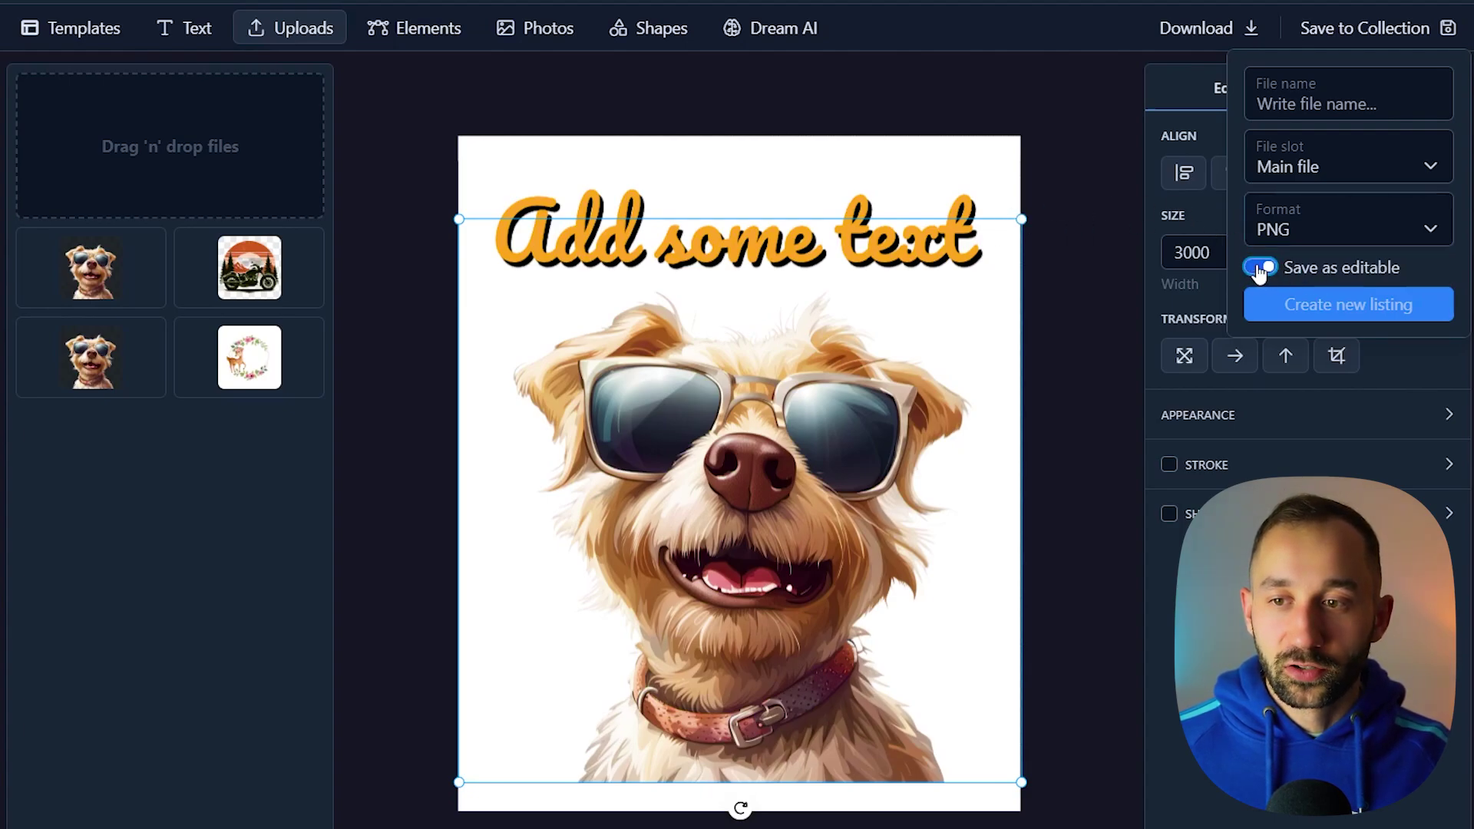
pyautogui.click(1370, 103)
pyautogui.write('awd')
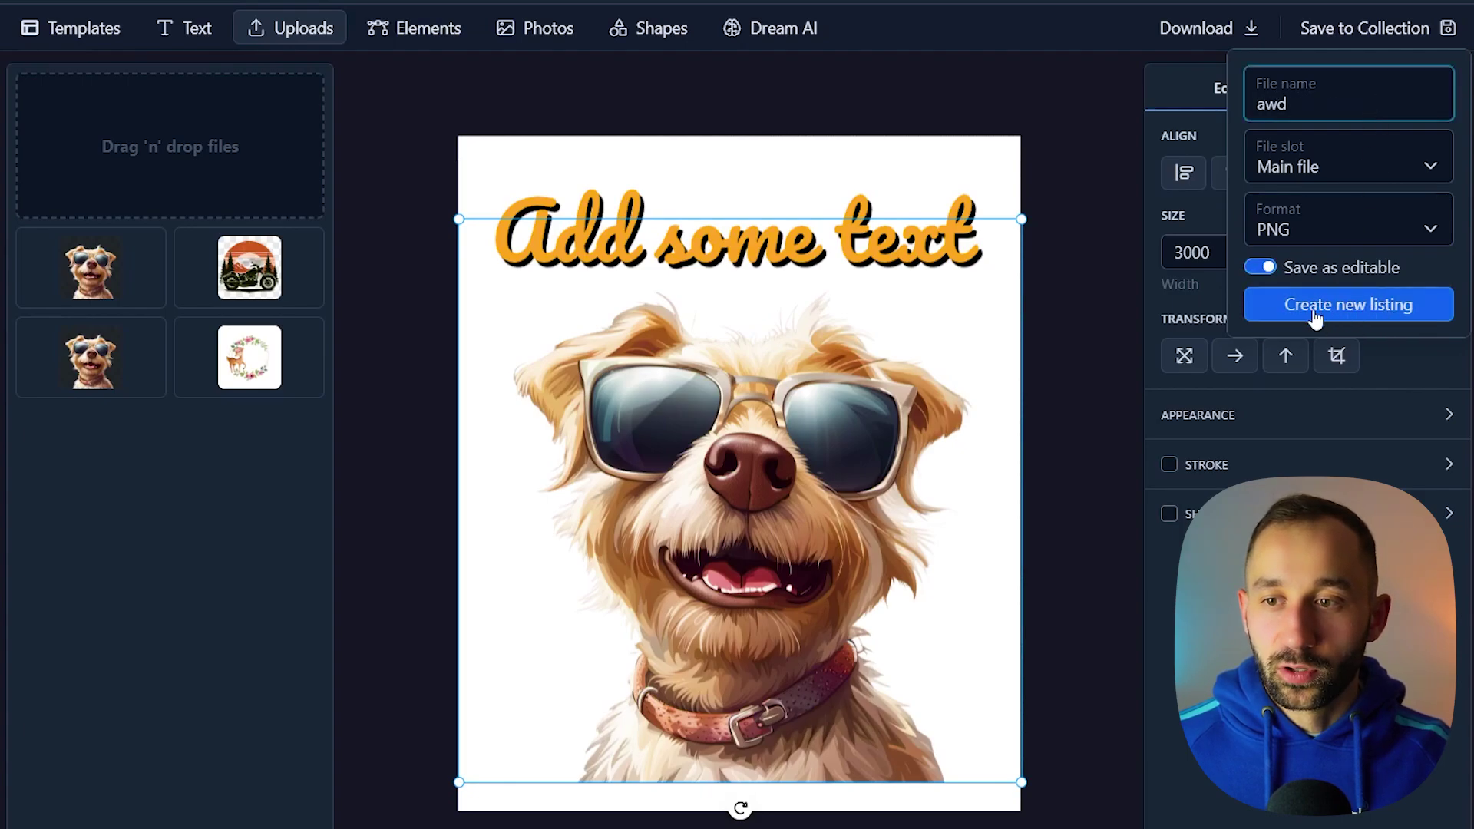
pyautogui.click(1359, 317)
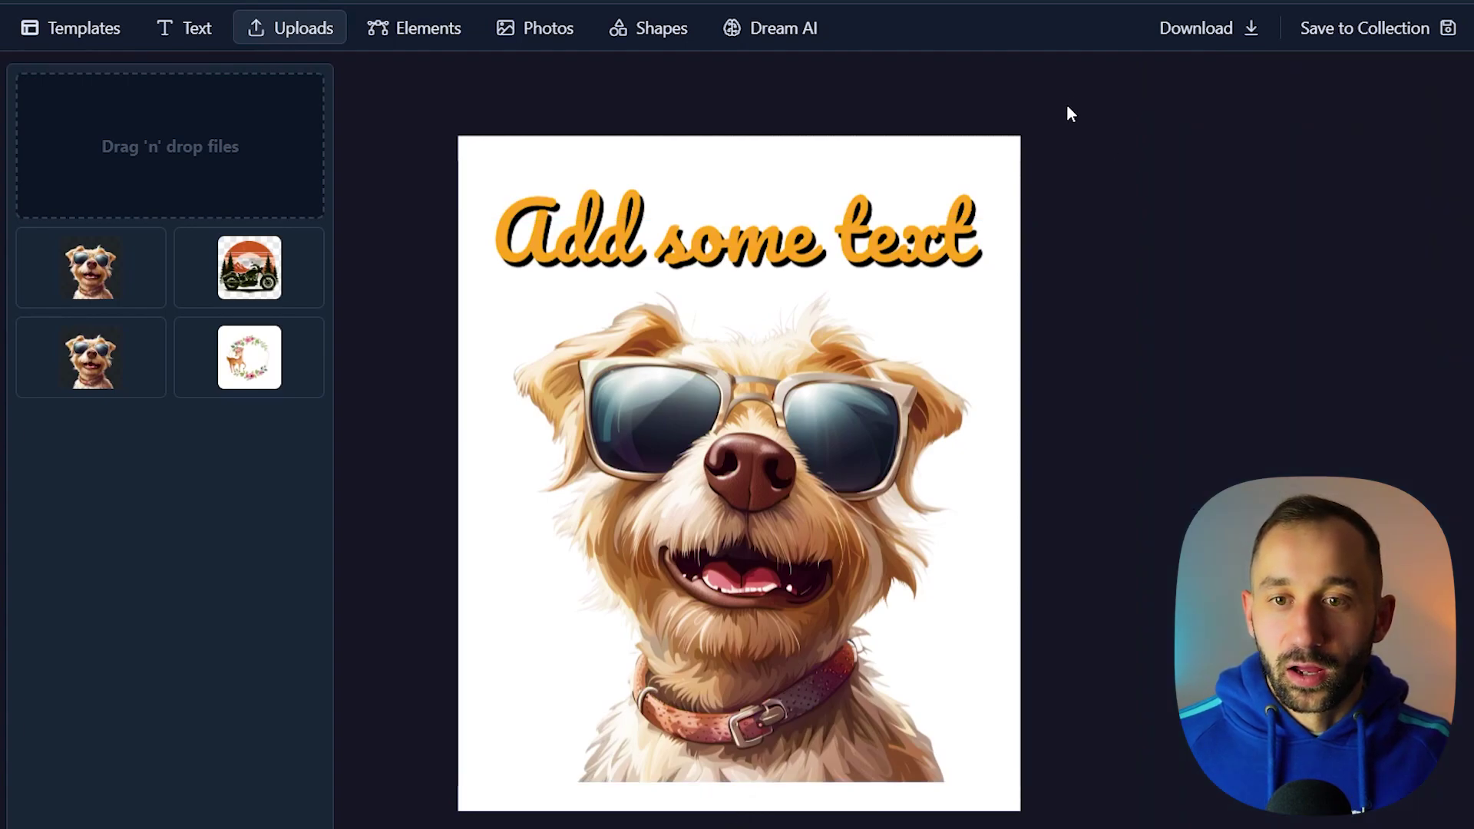
# - Move the dog image down to the canvas's lower edge, and remove it from the canvas
pyautogui.click(802, 397)
pyautogui.moveTo(710, 422); pyautogui.dragTo(695, 446)
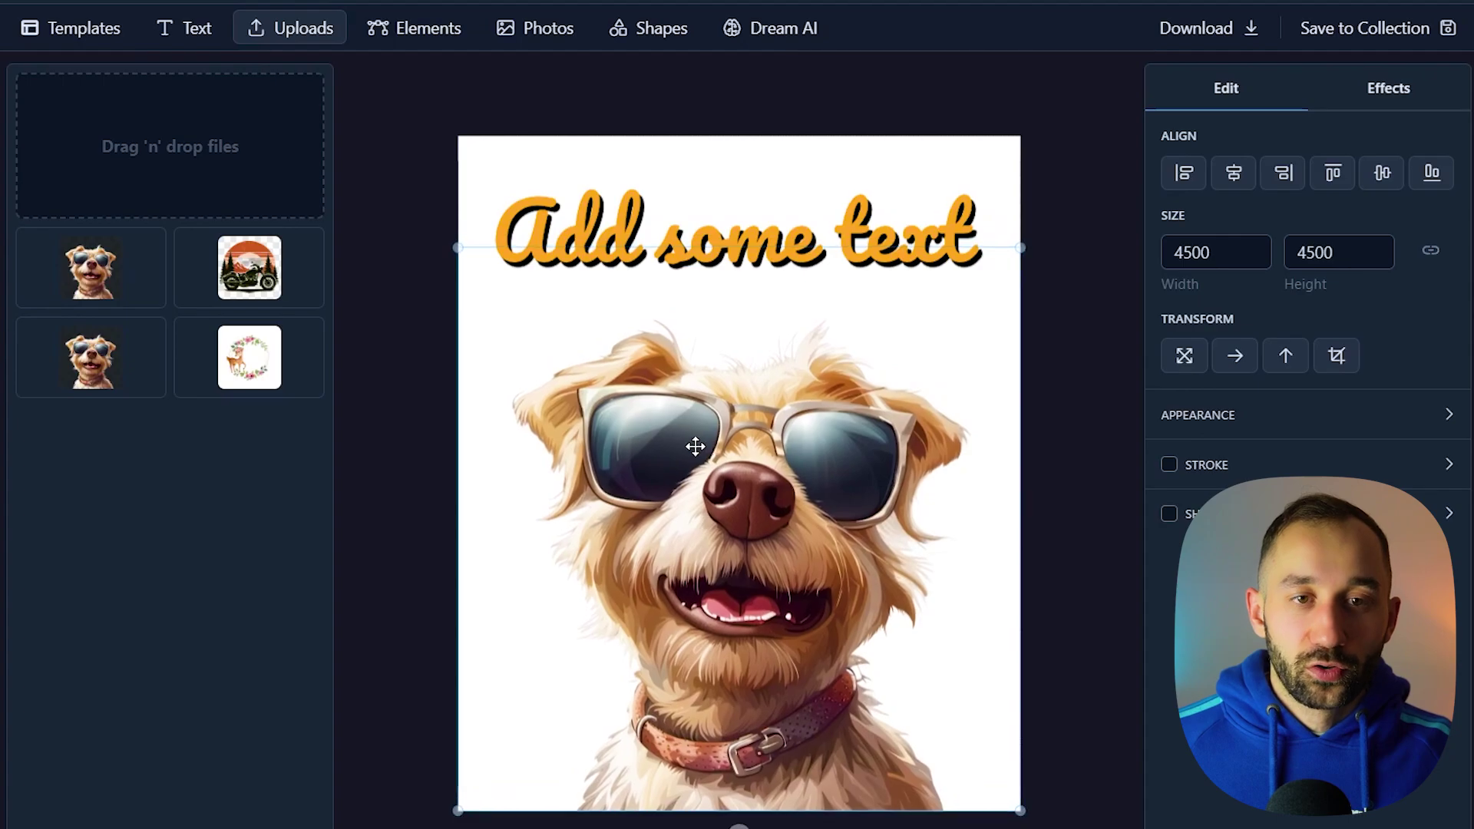
# - Browse the ready-made elements library and examine its list of categories
pyautogui.click(404, 28)
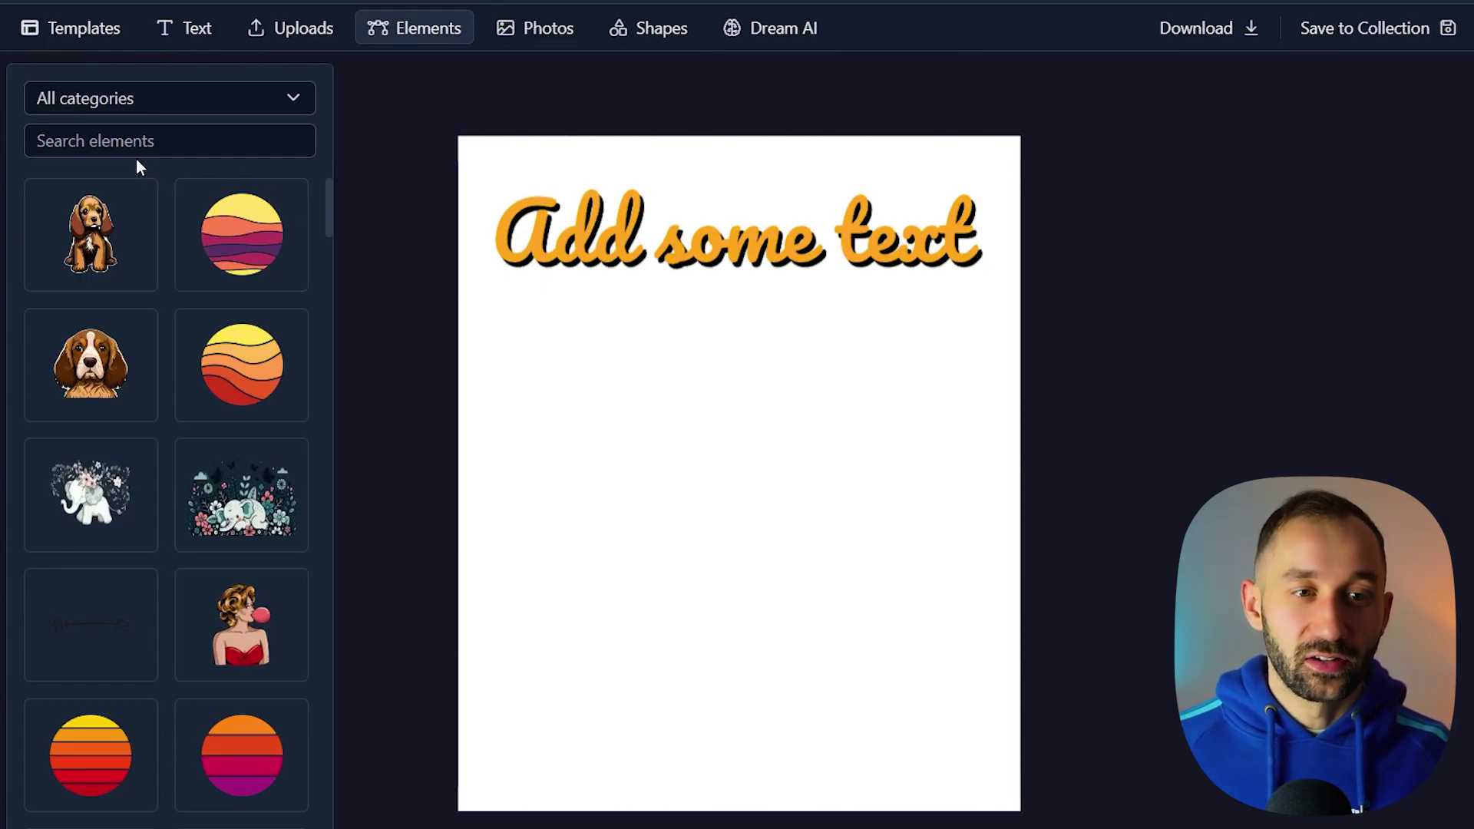
pyautogui.scroll(-10, 219, 288)
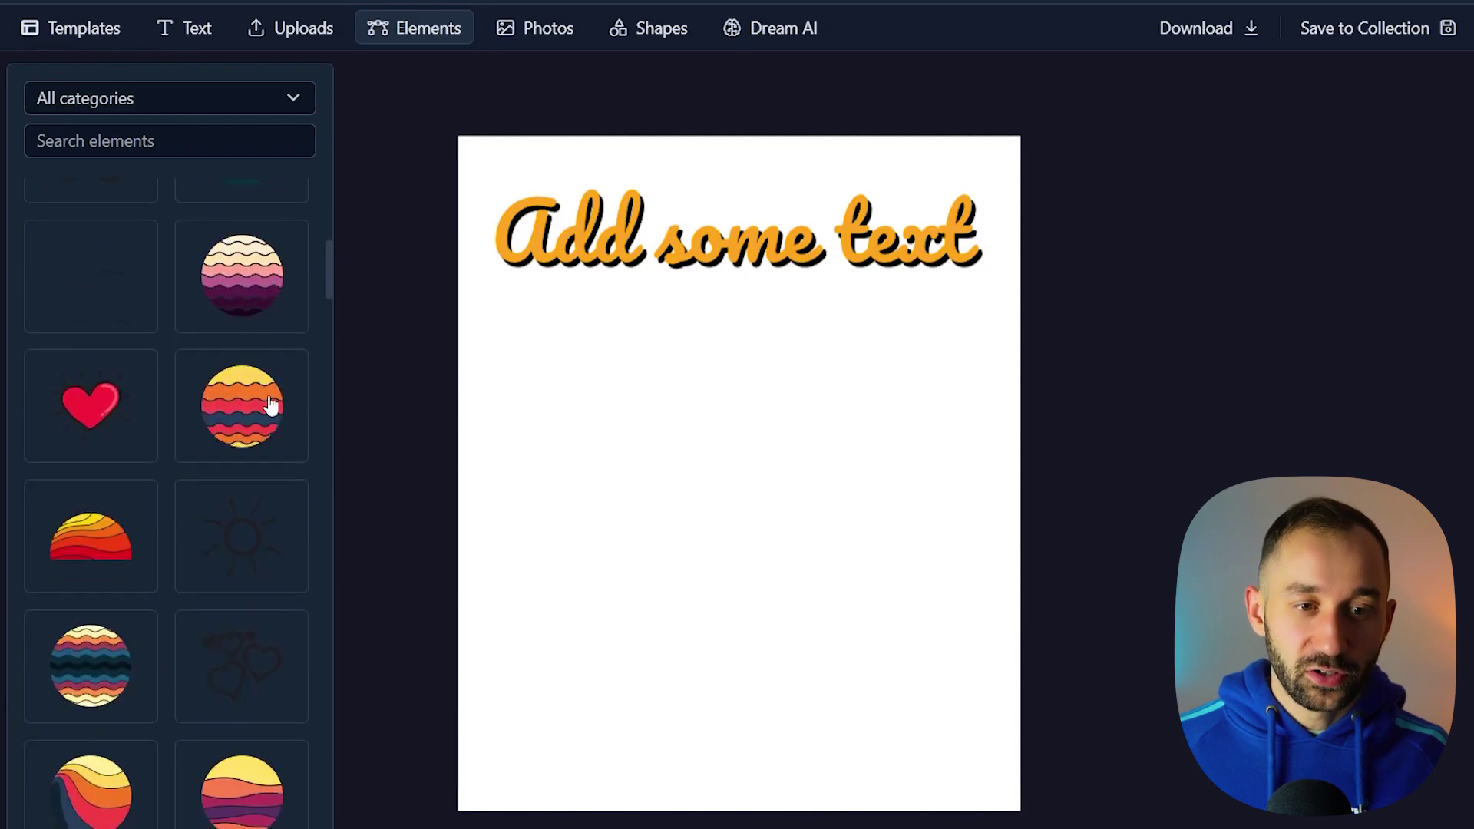
pyautogui.scroll(-3, 271, 406)
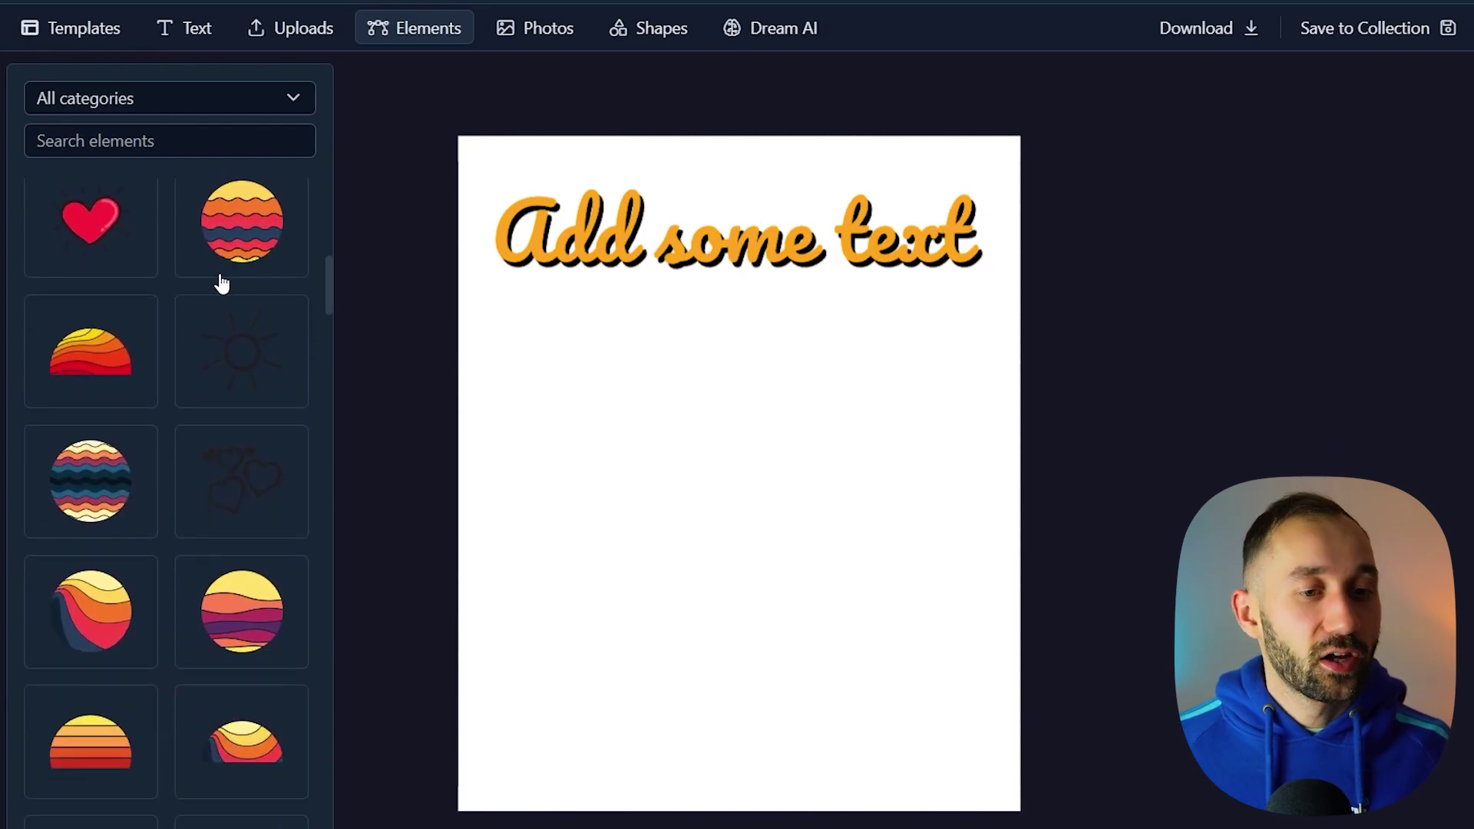
pyautogui.scroll(-3, 222, 284)
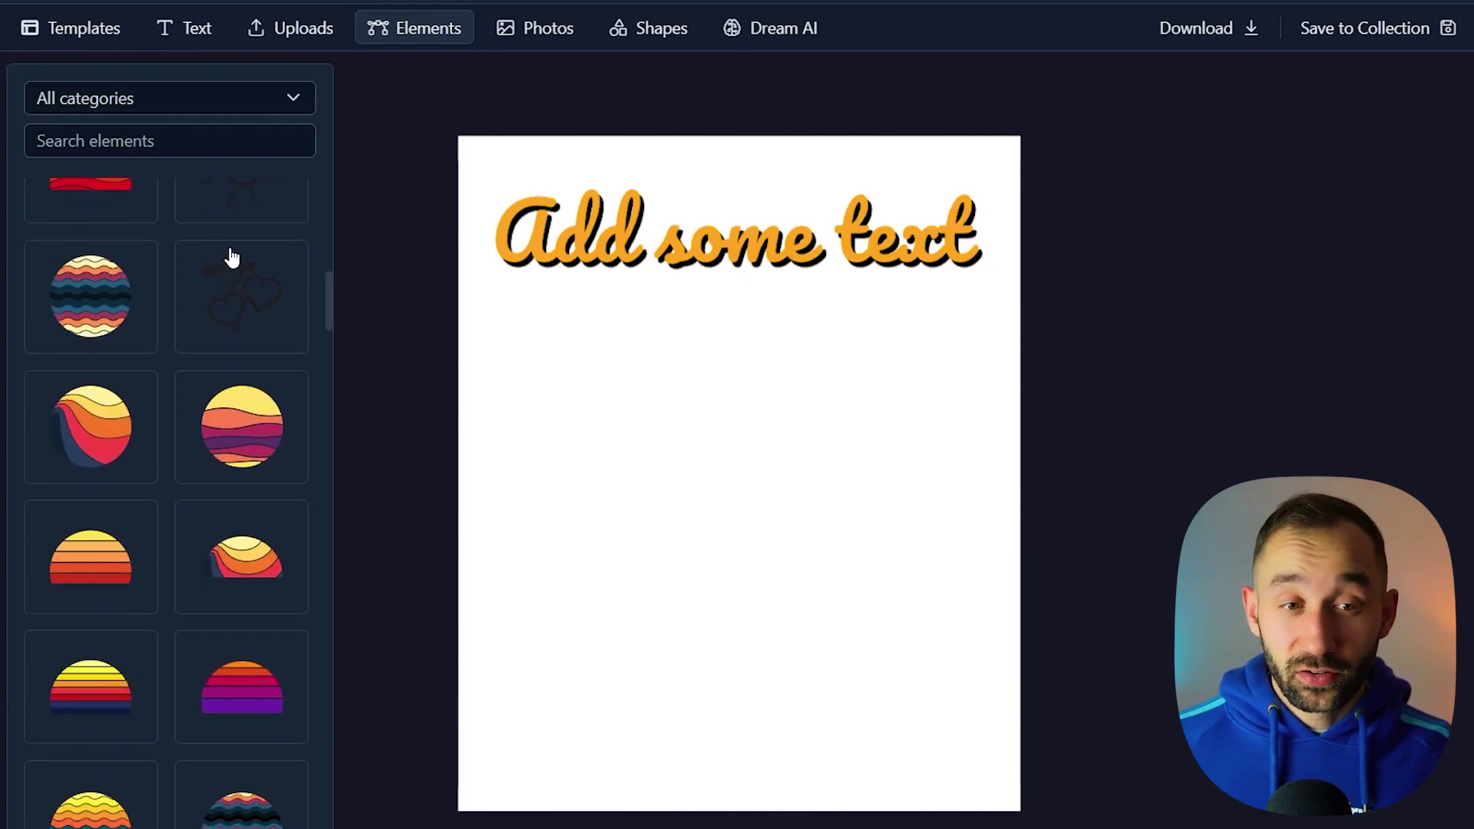
pyautogui.scroll(-9, 79, 458)
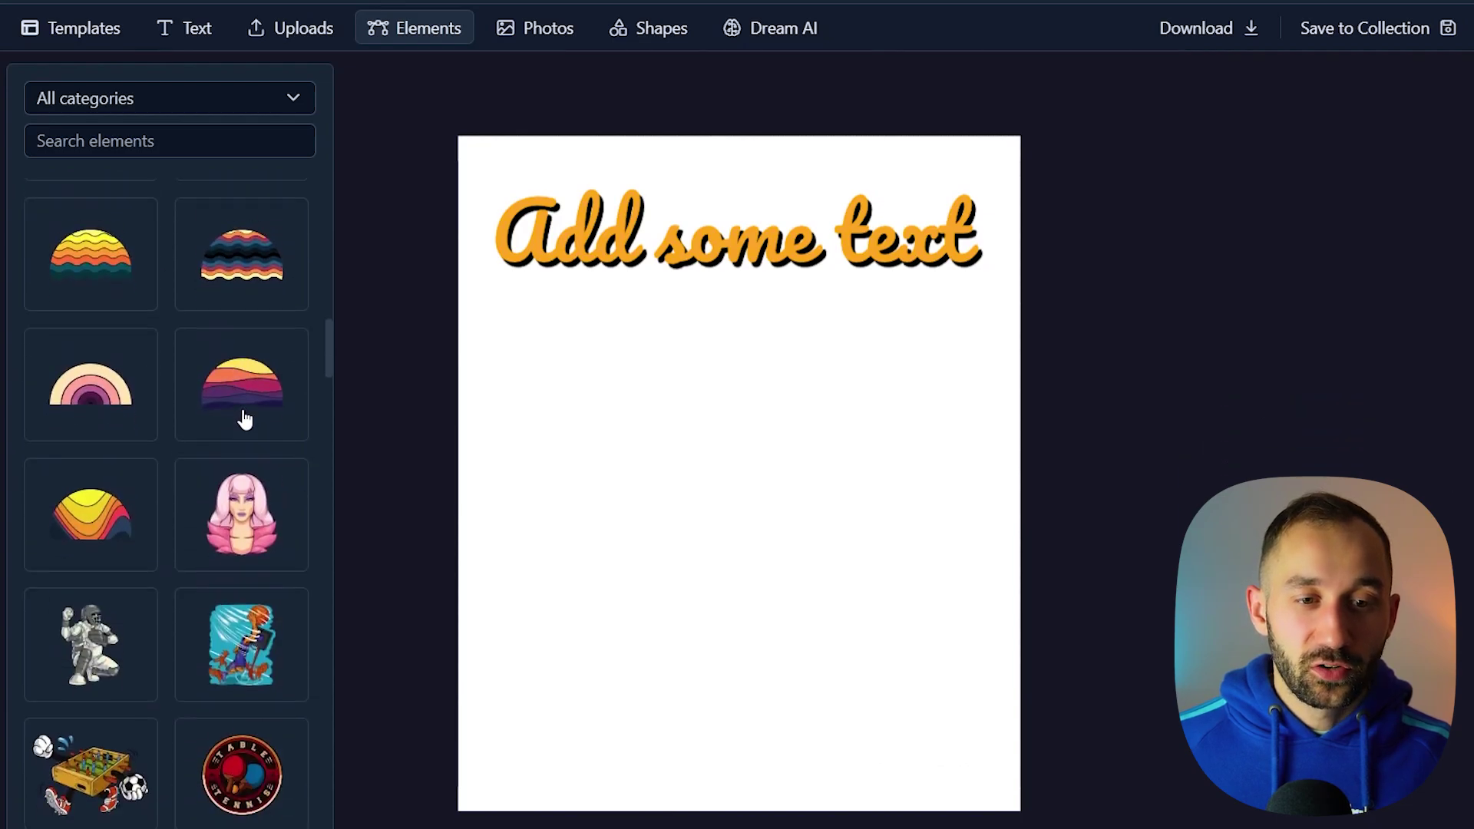
pyautogui.scroll(-12, 244, 418)
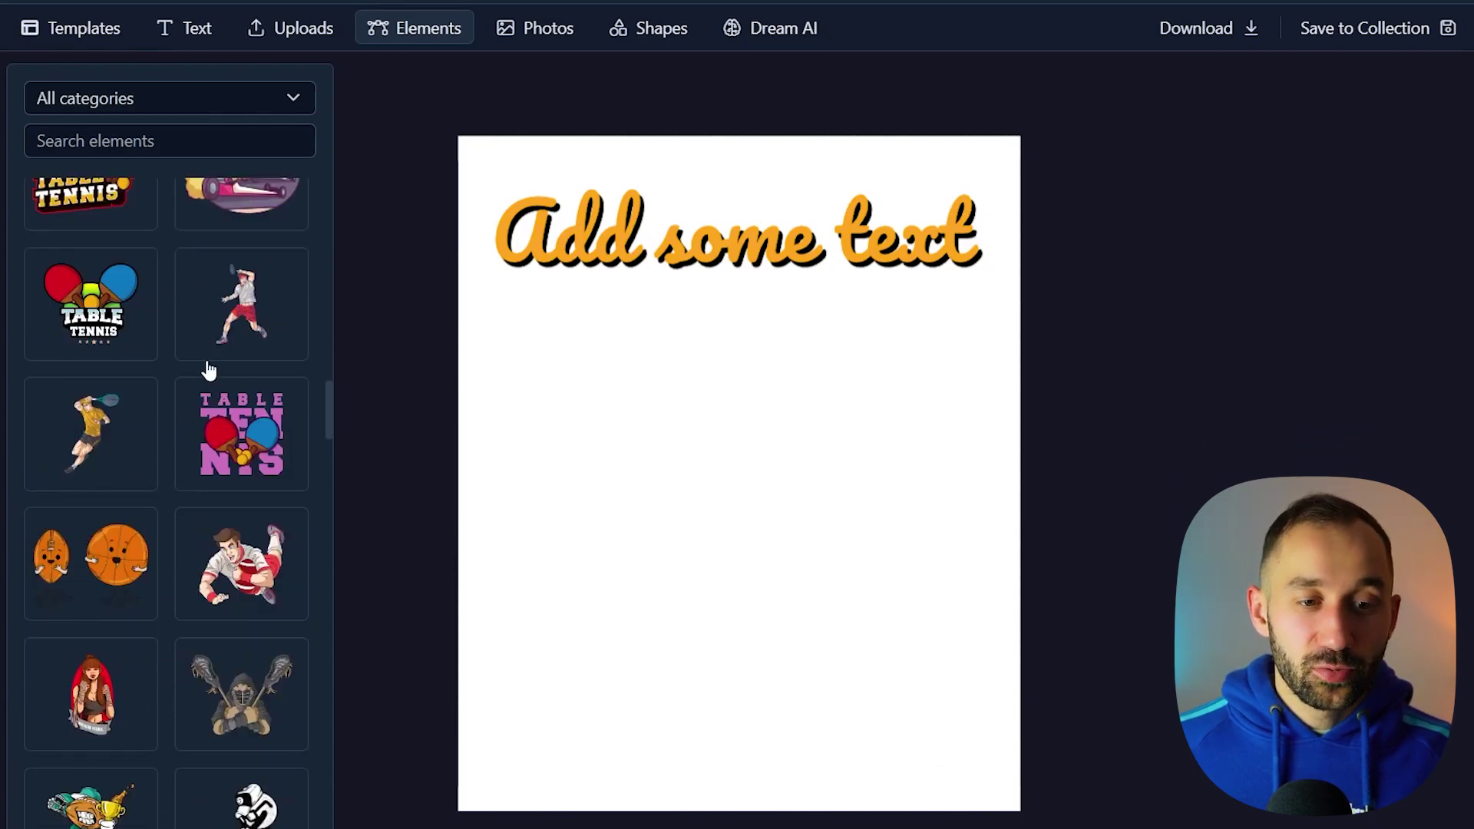
pyautogui.scroll(-20, 209, 371)
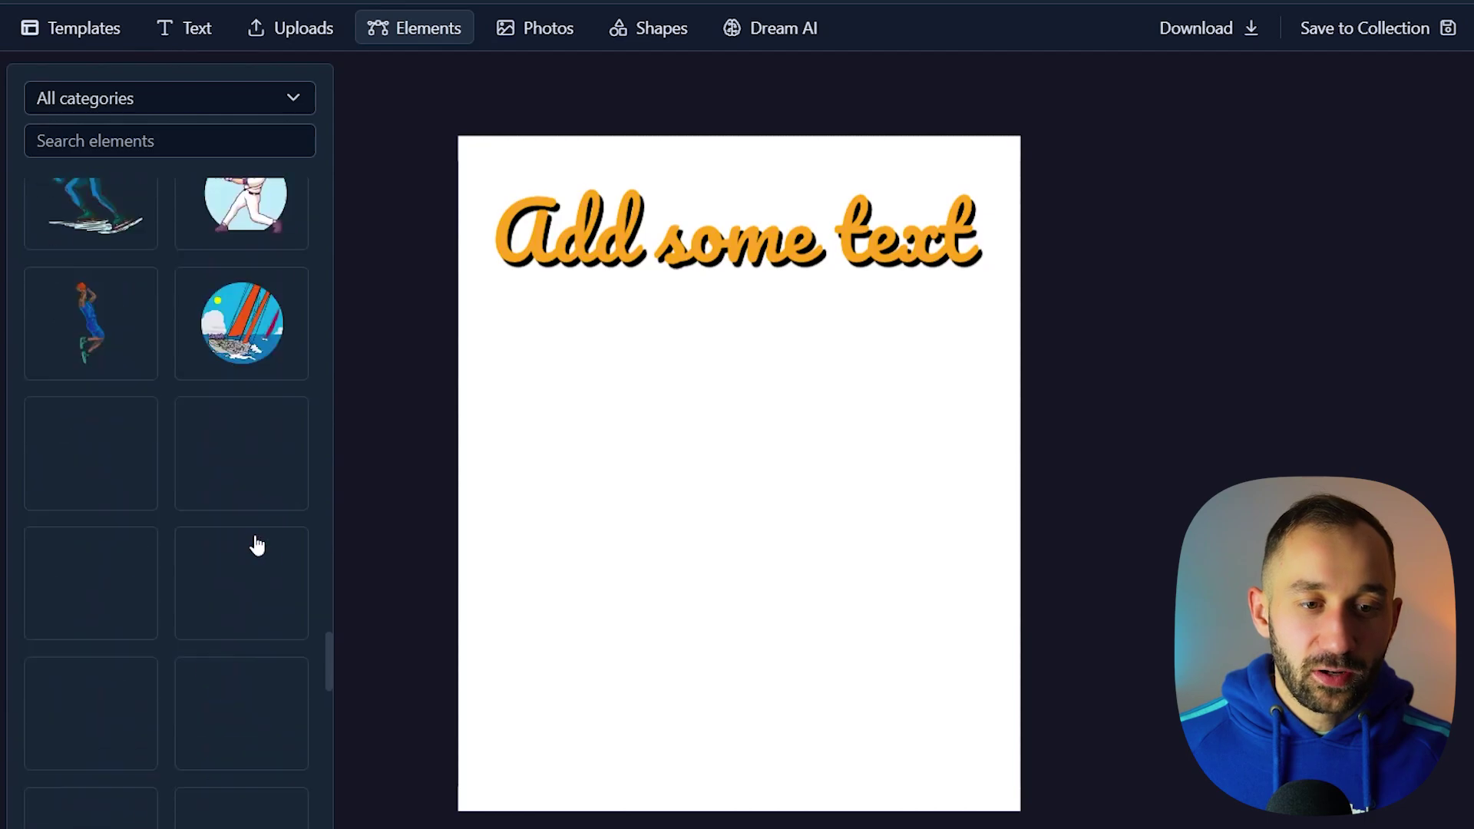
pyautogui.scroll(-1, 257, 545)
pyautogui.click(135, 100)
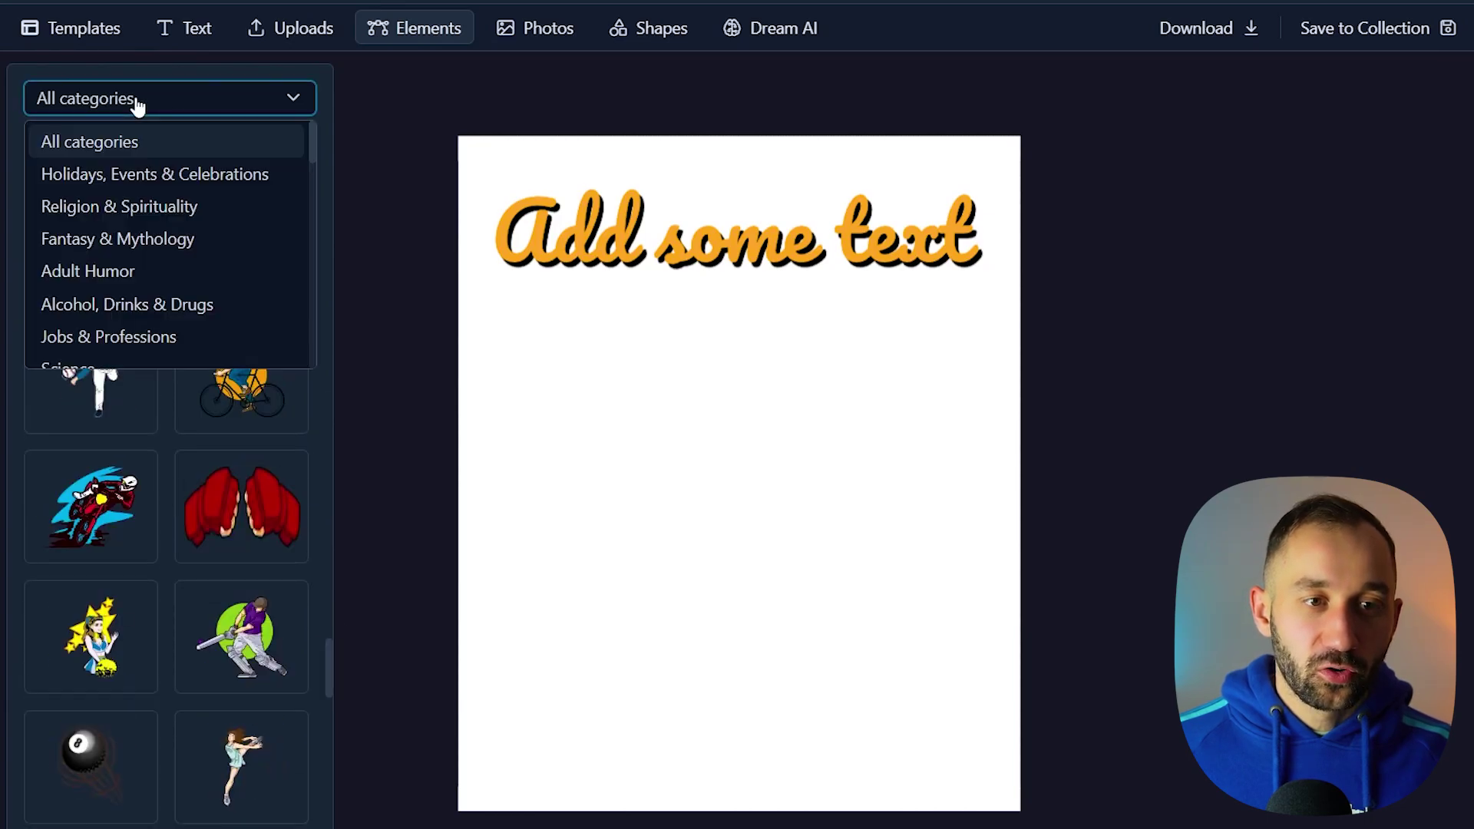
pyautogui.scroll(-1, 224, 270)
pyautogui.click(249, 113)
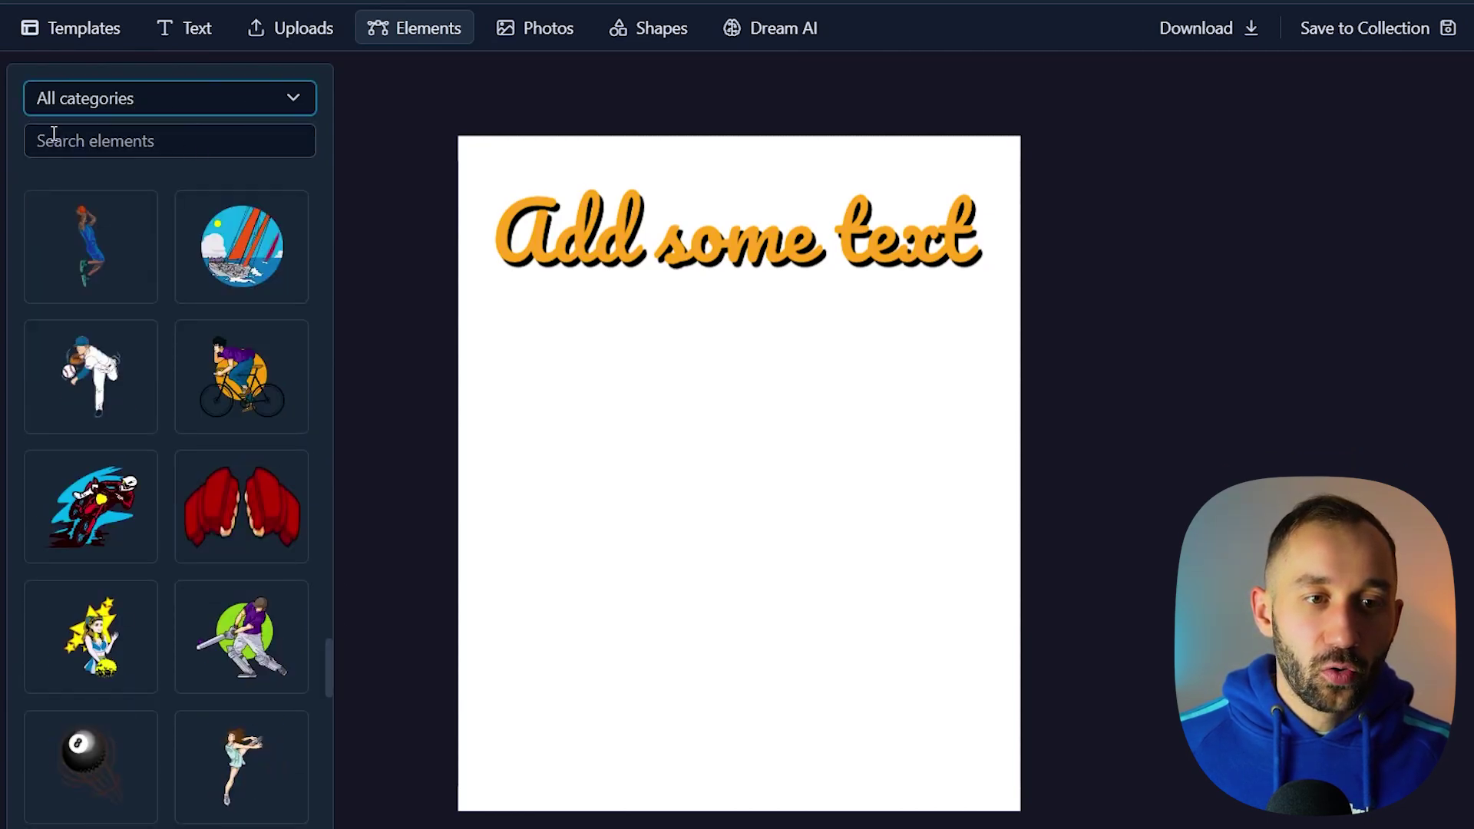
# - Search the elements for dogs and place the crouching orange corgi below the text, enlarged to about 3523 by 2435
pyautogui.click(119, 136)
pyautogui.write('dogs')
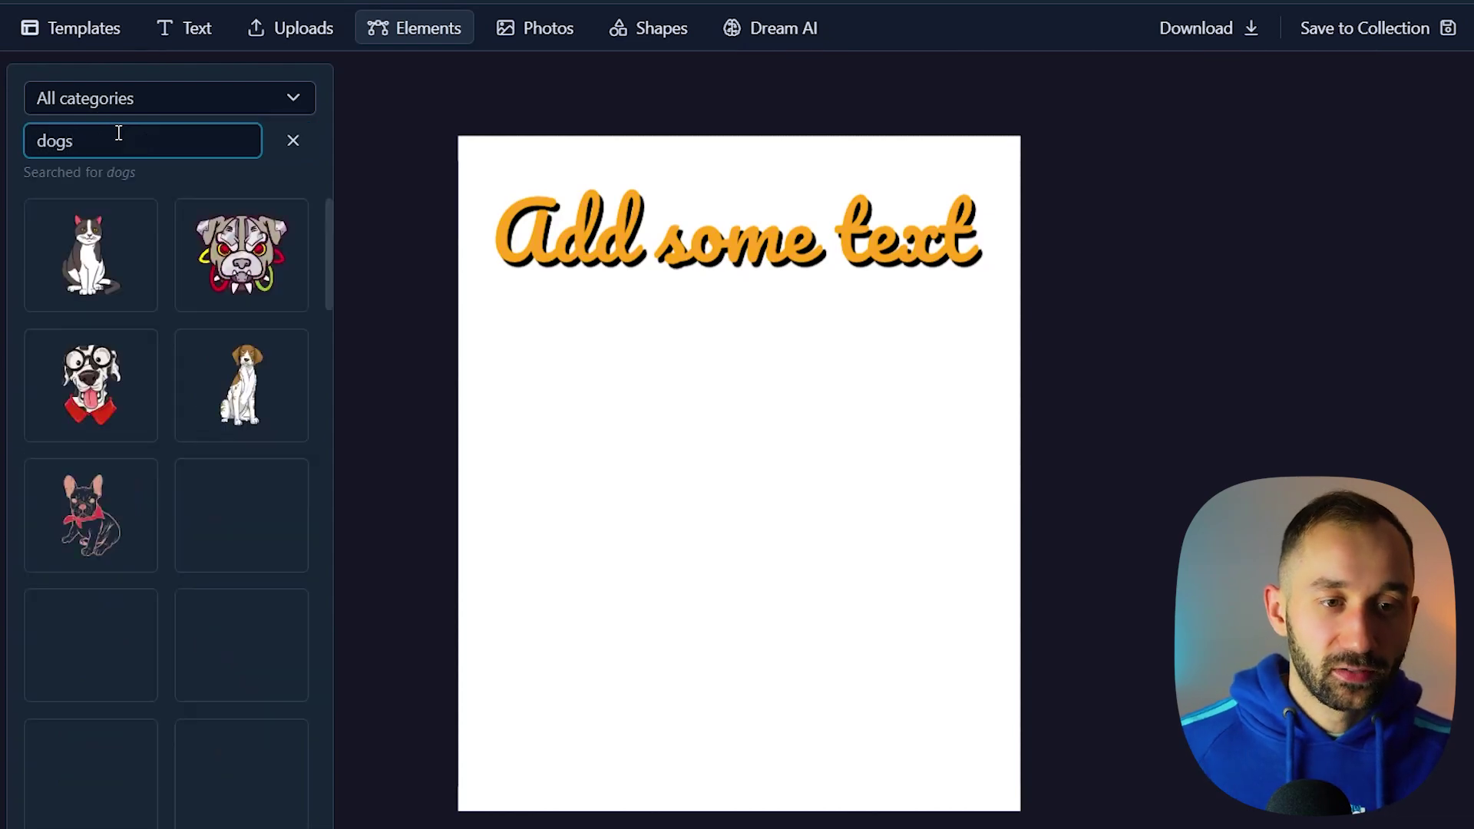
pyautogui.scroll(-3, 253, 330)
pyautogui.scroll(-7, 270, 355)
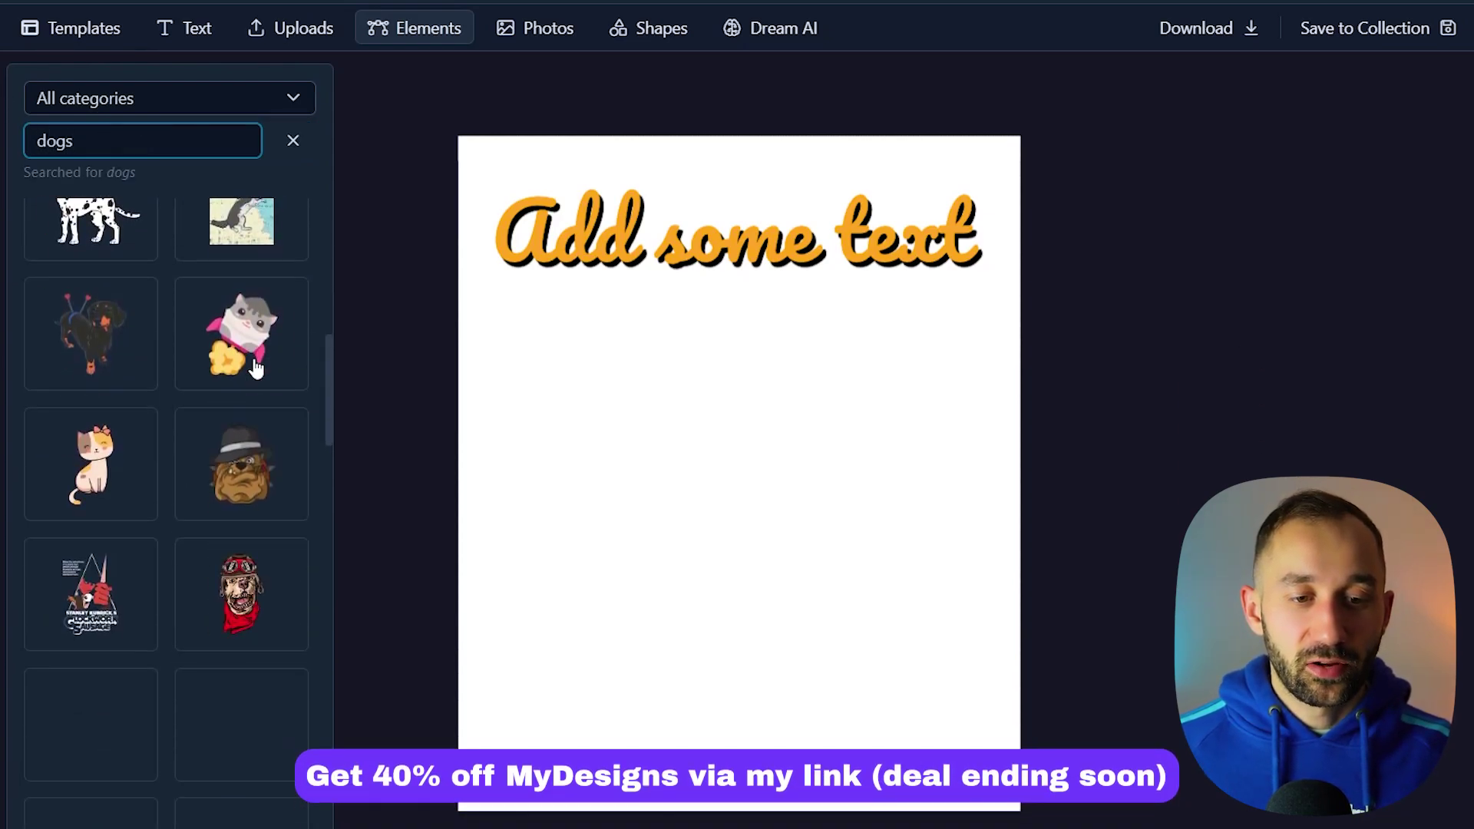
pyautogui.scroll(-4, 282, 466)
pyautogui.scroll(-1, 281, 467)
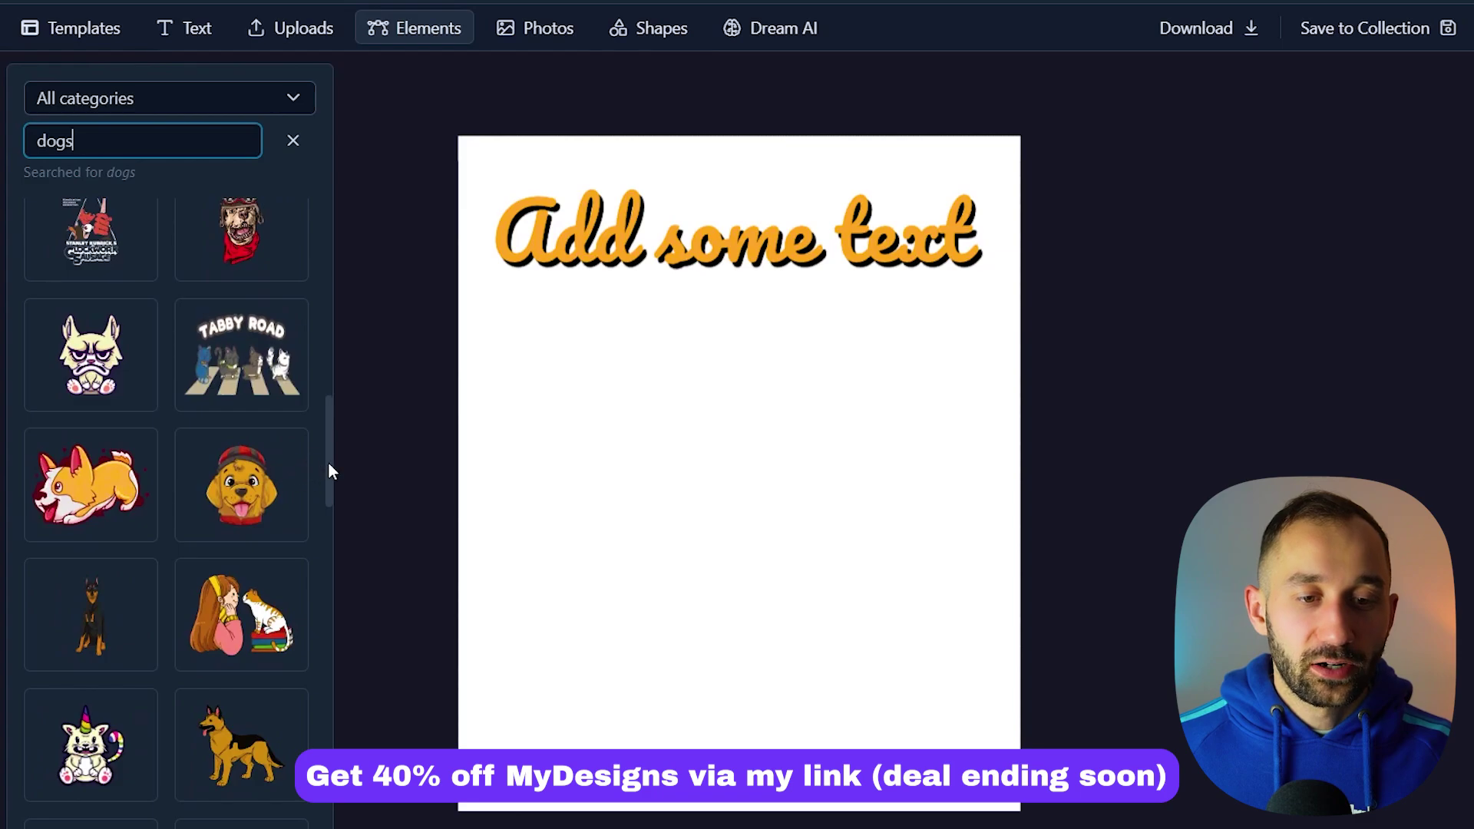
pyautogui.click(91, 483)
pyautogui.moveTo(737, 473); pyautogui.dragTo(661, 500)
pyautogui.moveTo(783, 408); pyautogui.dragTo(885, 365)
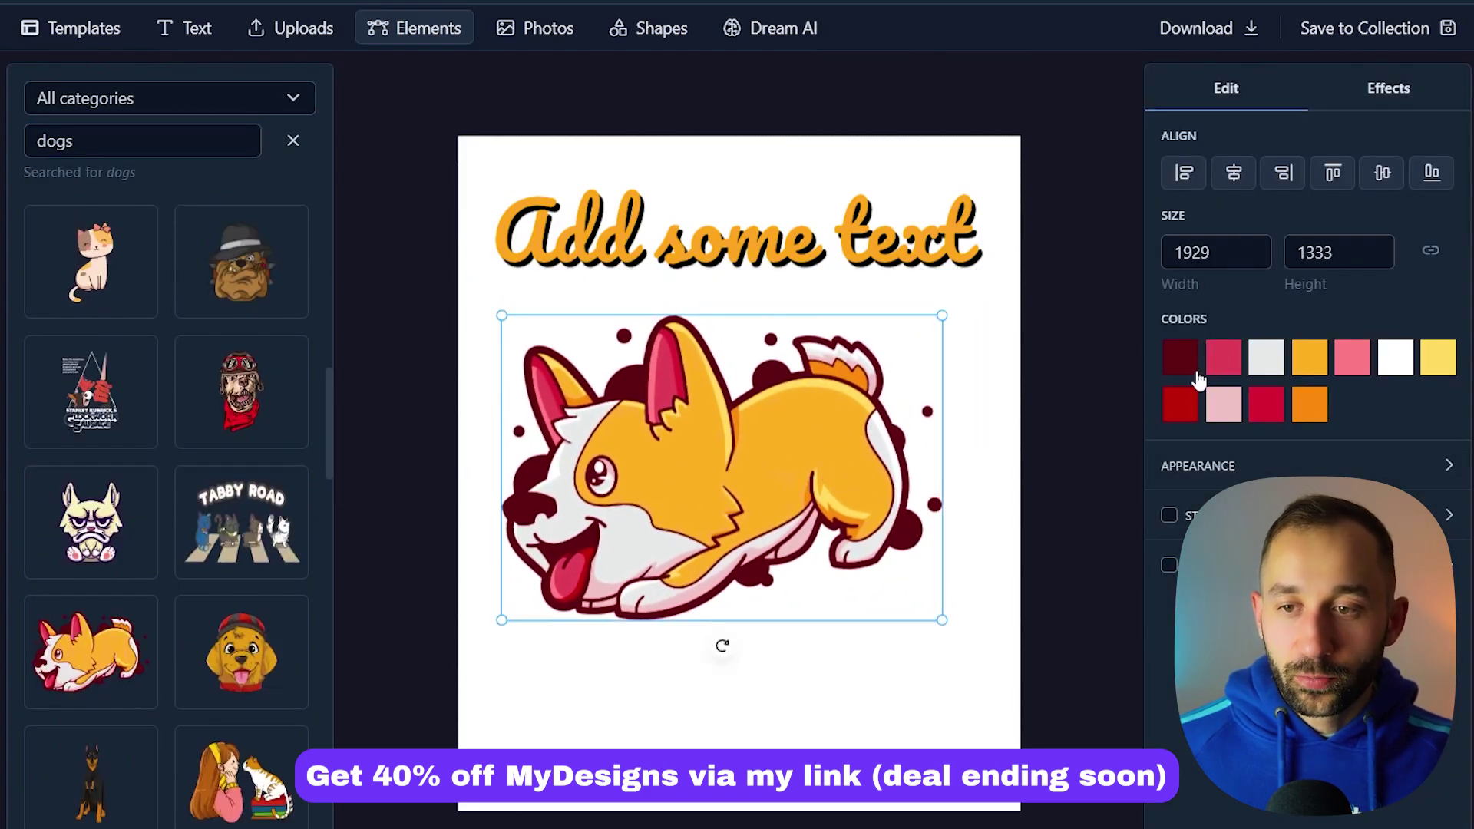
# - Recolour the corgi's dark maroon outline to near-black #212121
pyautogui.click(1178, 370)
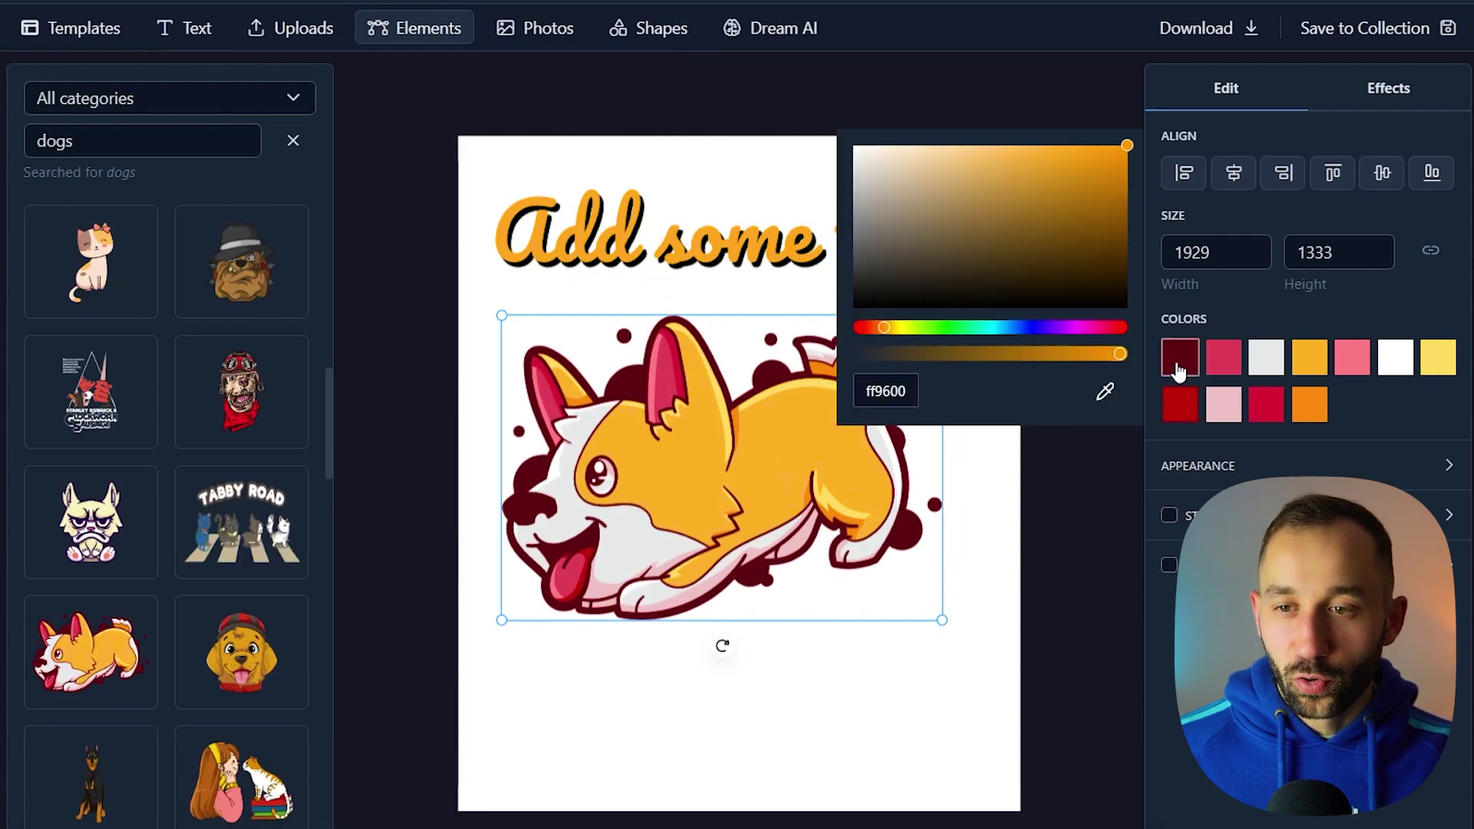
pyautogui.moveTo(926, 264); pyautogui.dragTo(805, 289)
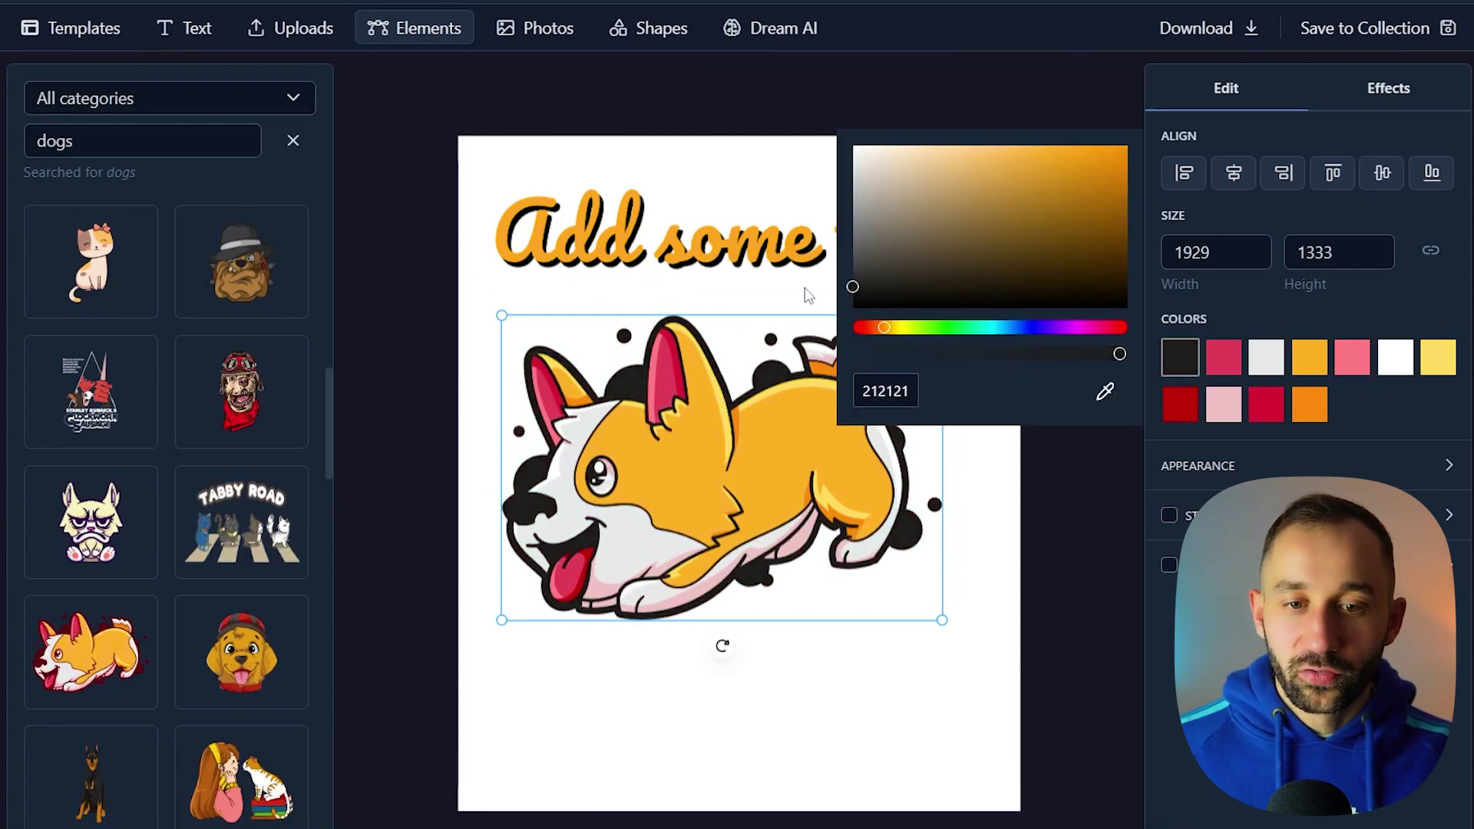
pyautogui.click(933, 101)
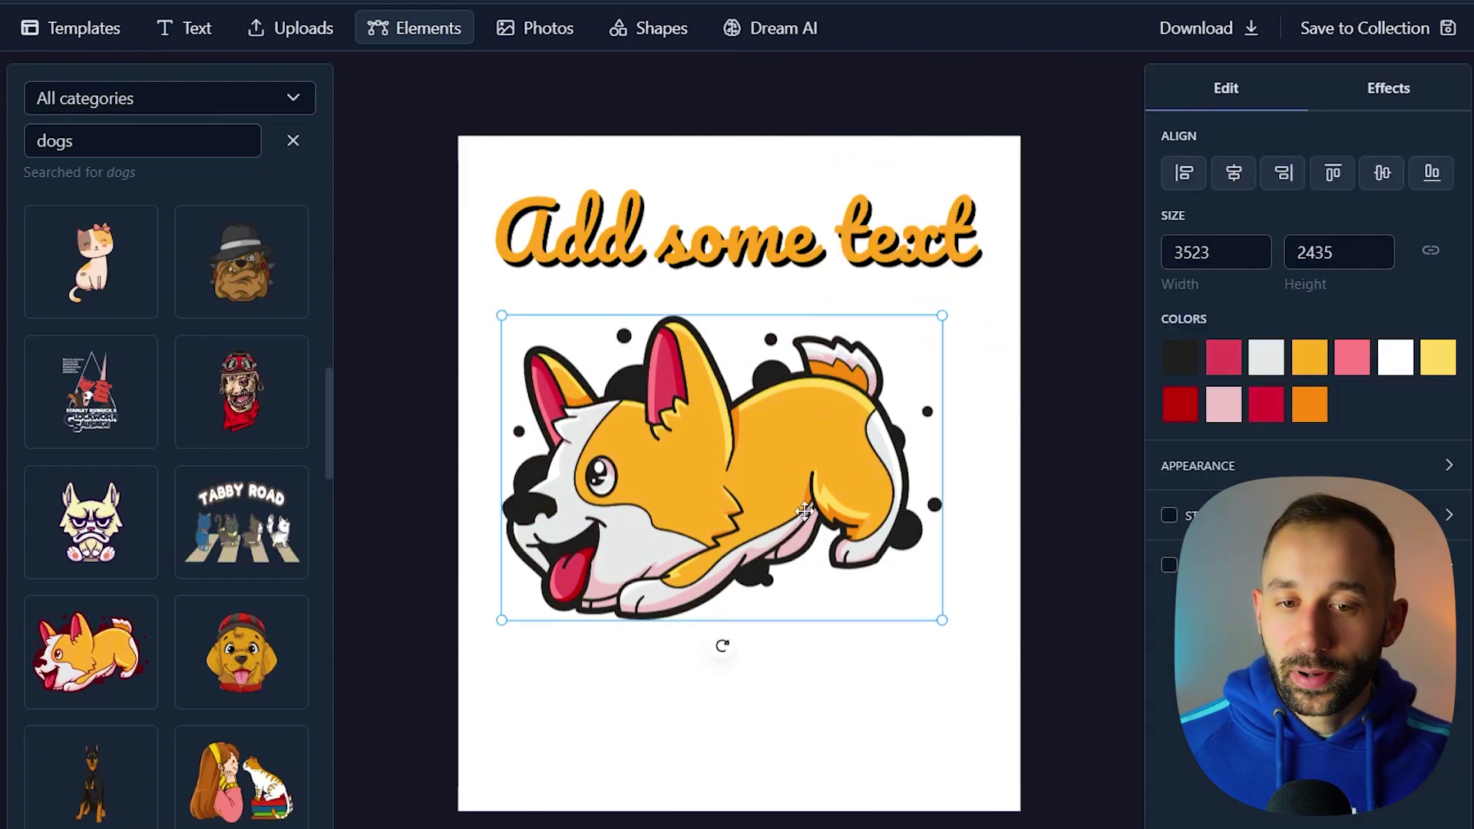
# - Try making the corgi's near-black outline fully transparent, and bring the dark outline back
pyautogui.click(1181, 359)
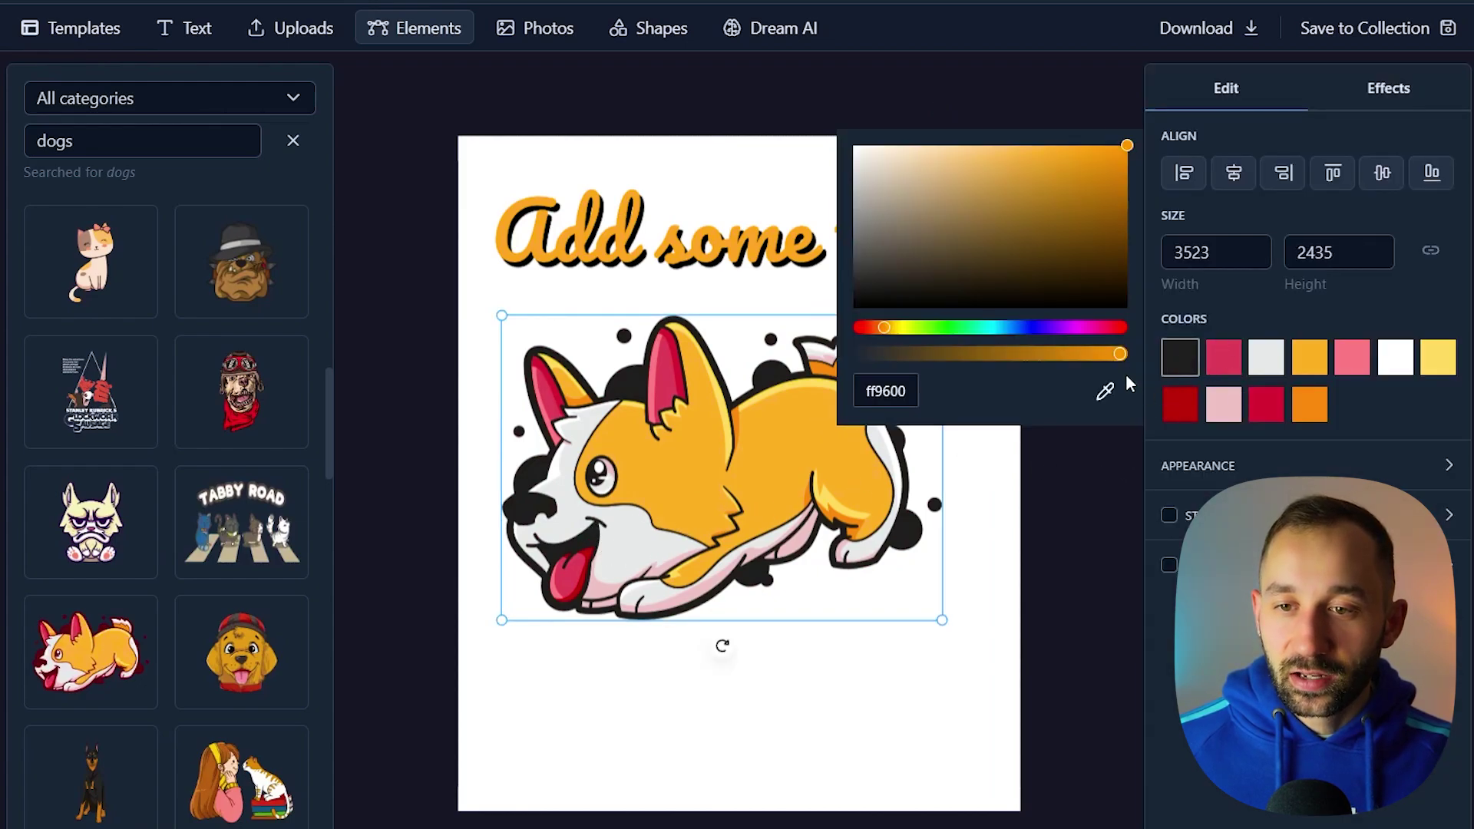
pyautogui.moveTo(1120, 357); pyautogui.dragTo(858, 355)
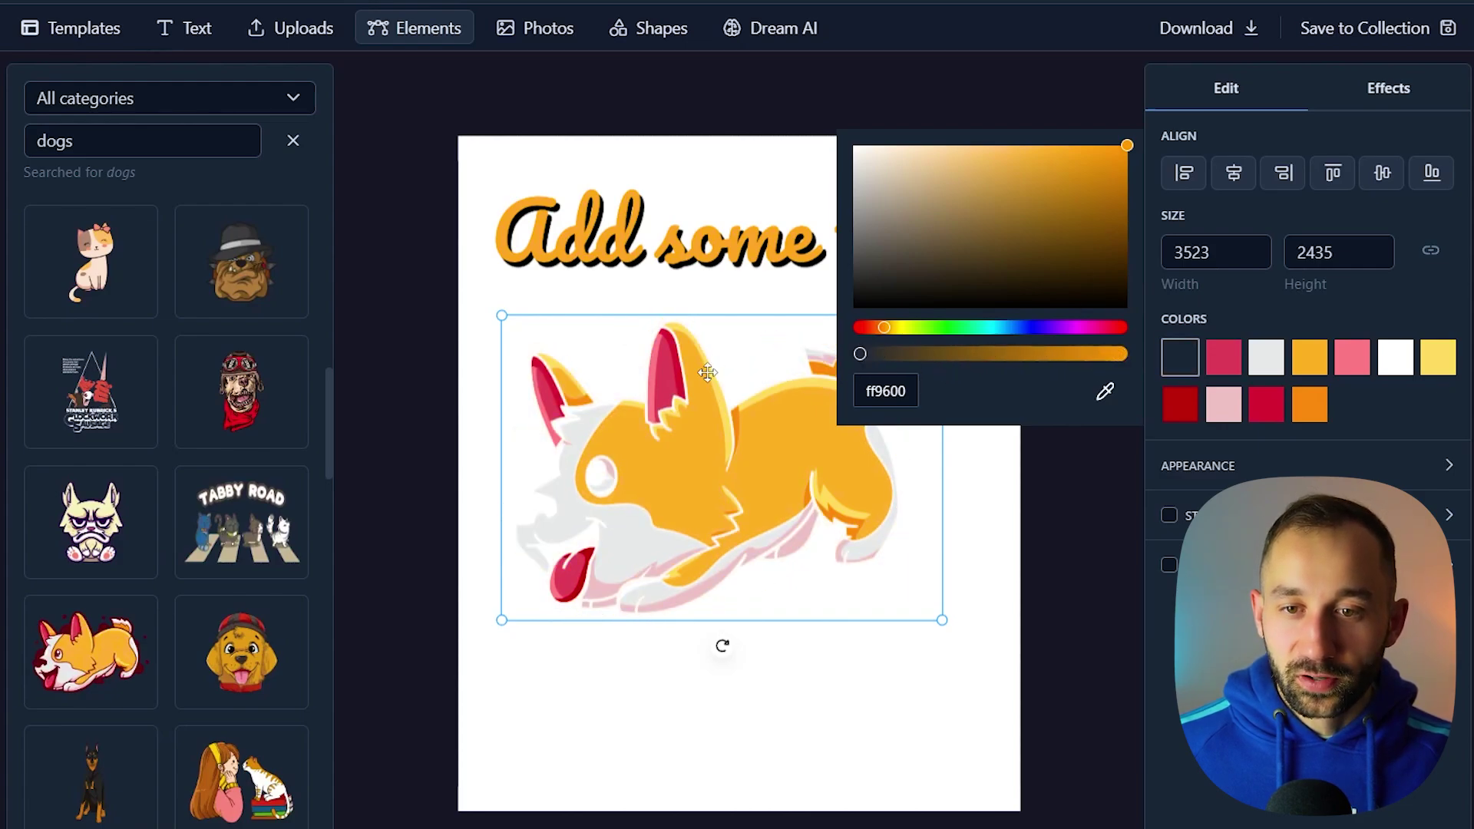
pyautogui.press('Escape')
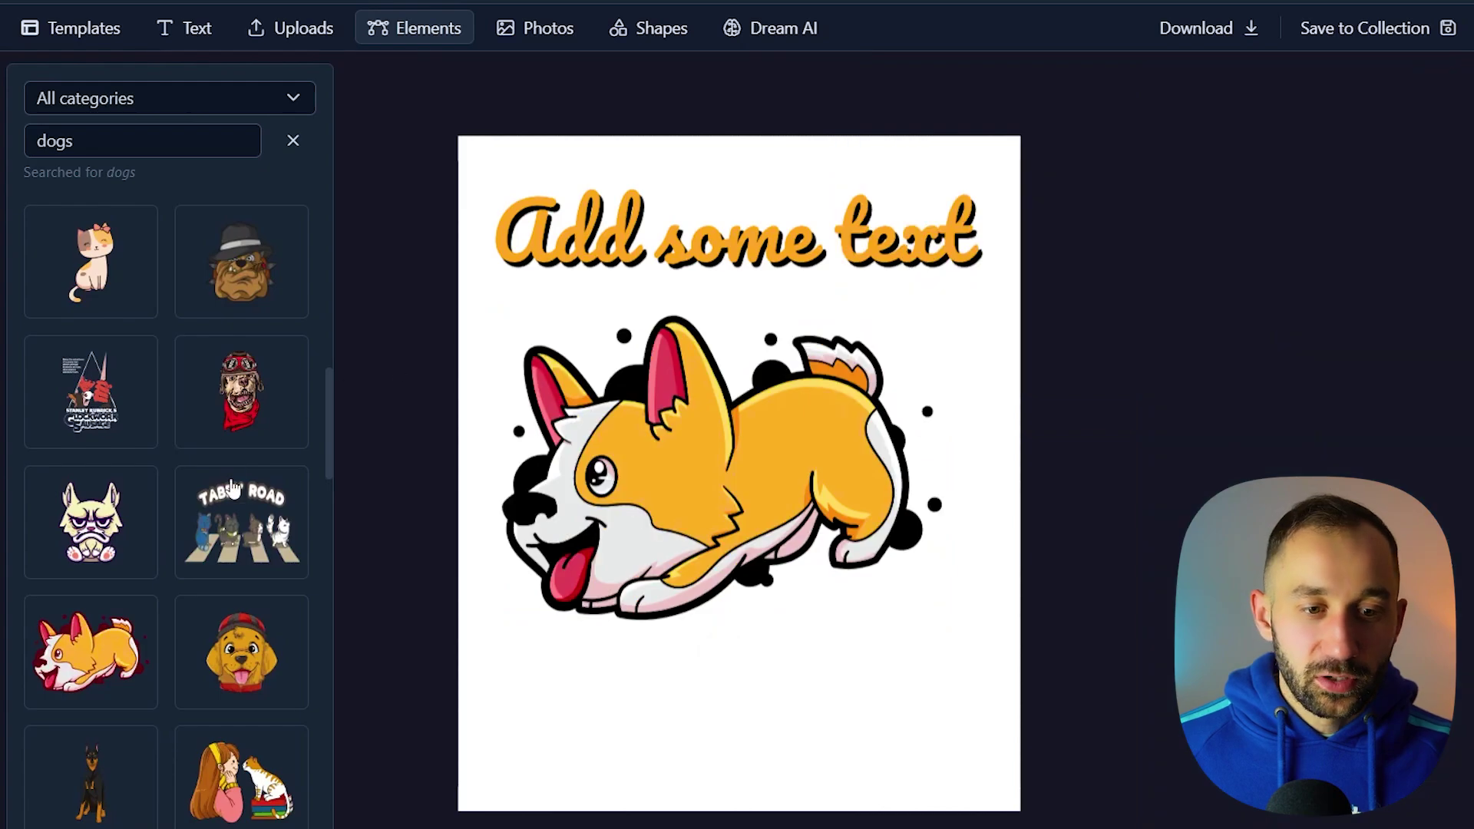
# - Add the Tabby Road cats graphic over the corgi's lower part, enlarged to about 4709 by 2339
pyautogui.scroll(1, 234, 488)
pyautogui.moveTo(263, 653); pyautogui.dragTo(596, 675)
pyautogui.click(274, 620)
pyautogui.moveTo(677, 579); pyautogui.dragTo(662, 638)
pyautogui.moveTo(769, 562); pyautogui.dragTo(1015, 460)
pyautogui.moveTo(634, 742); pyautogui.dragTo(680, 777)
# - Make the beige crosswalk stripes of the Tabby Road graphic fully transparent, and delete the graphic from the canvas
pyautogui.click(1232, 370)
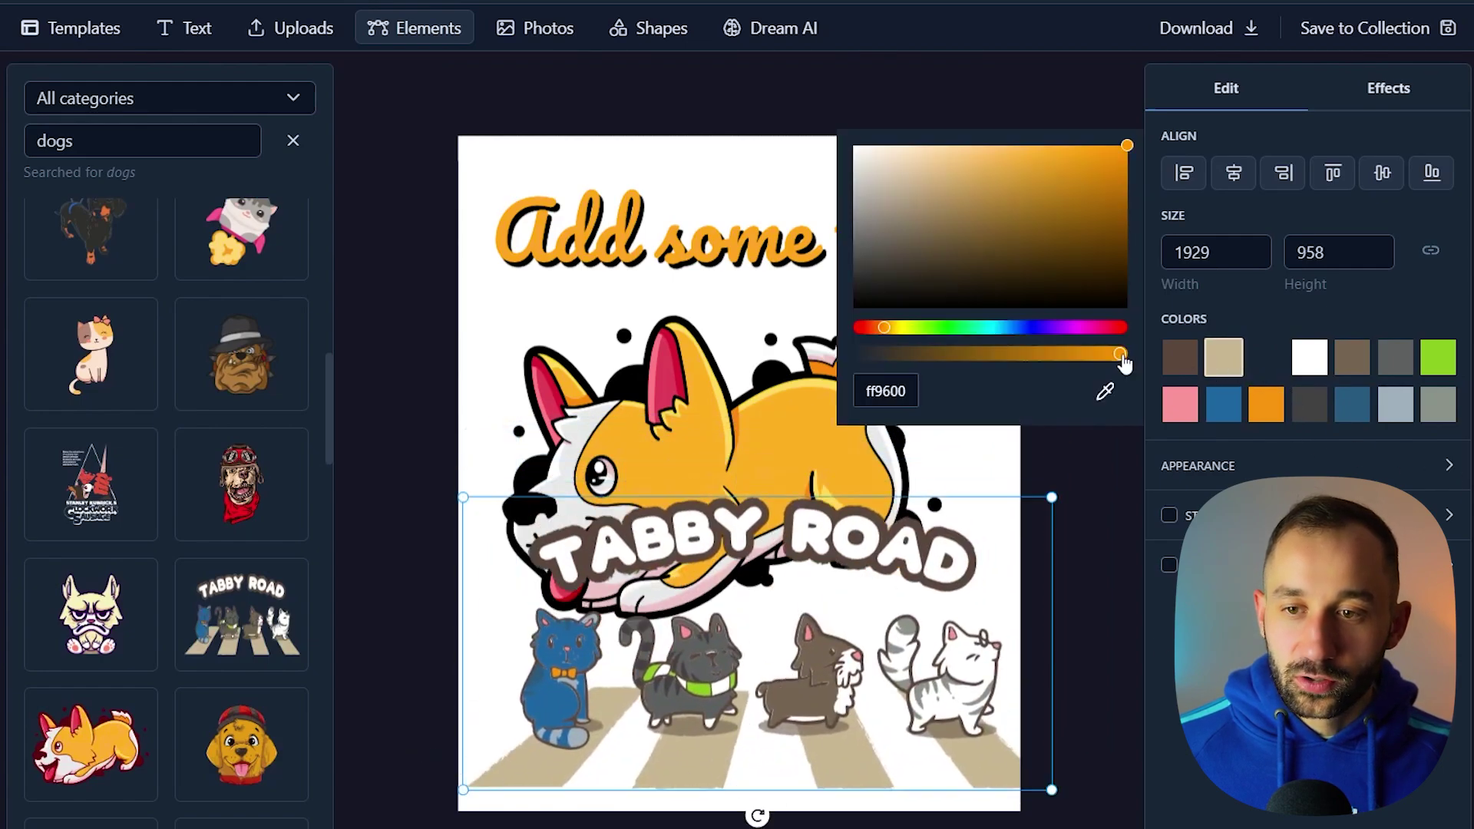
pyautogui.moveTo(1123, 364); pyautogui.dragTo(867, 366)
pyautogui.click(401, 654)
pyautogui.moveTo(772, 682); pyautogui.dragTo(745, 706)
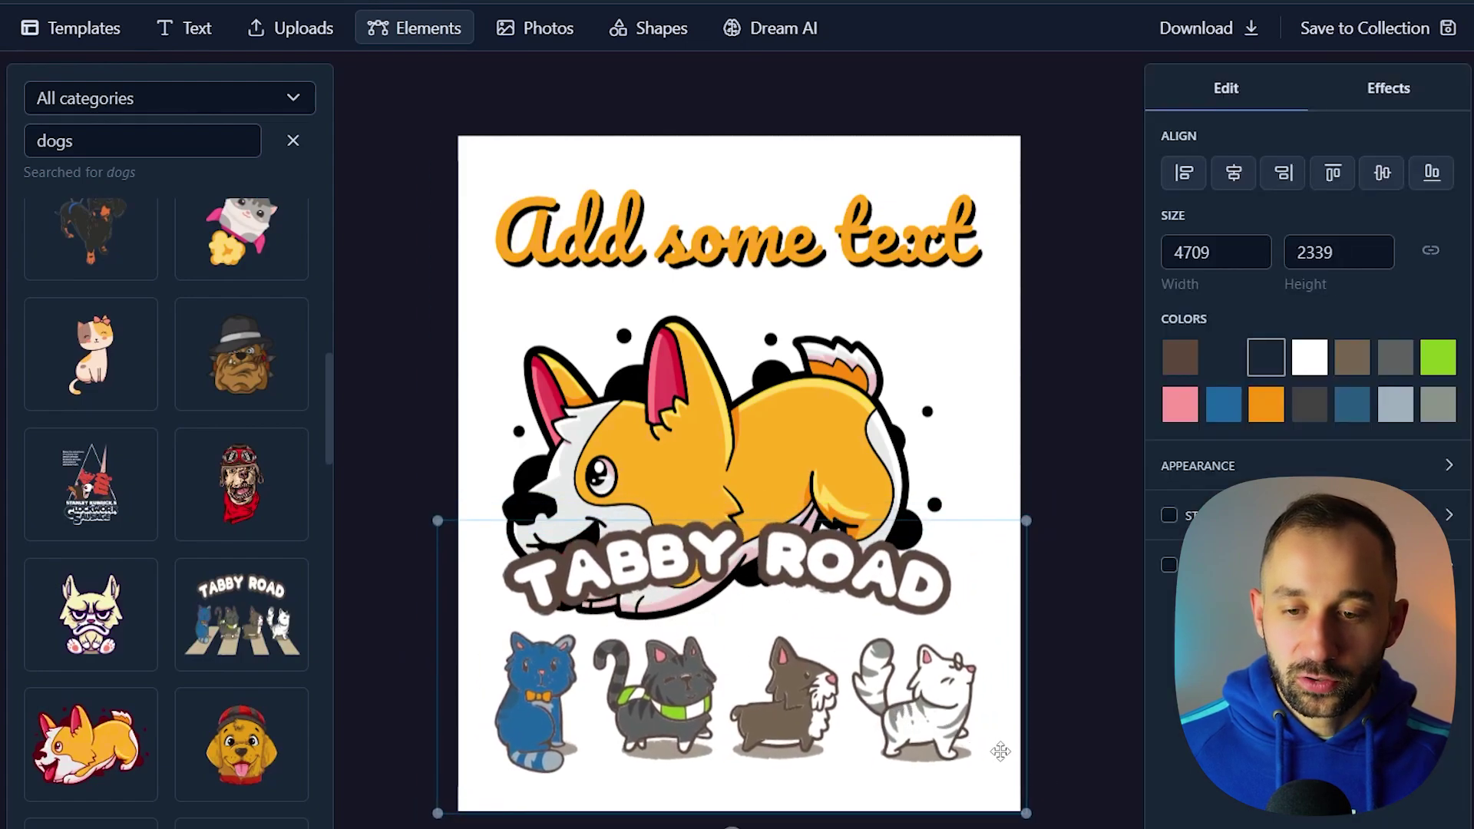
pyautogui.moveTo(1000, 751); pyautogui.dragTo(1005, 736)
pyautogui.press('Delete')
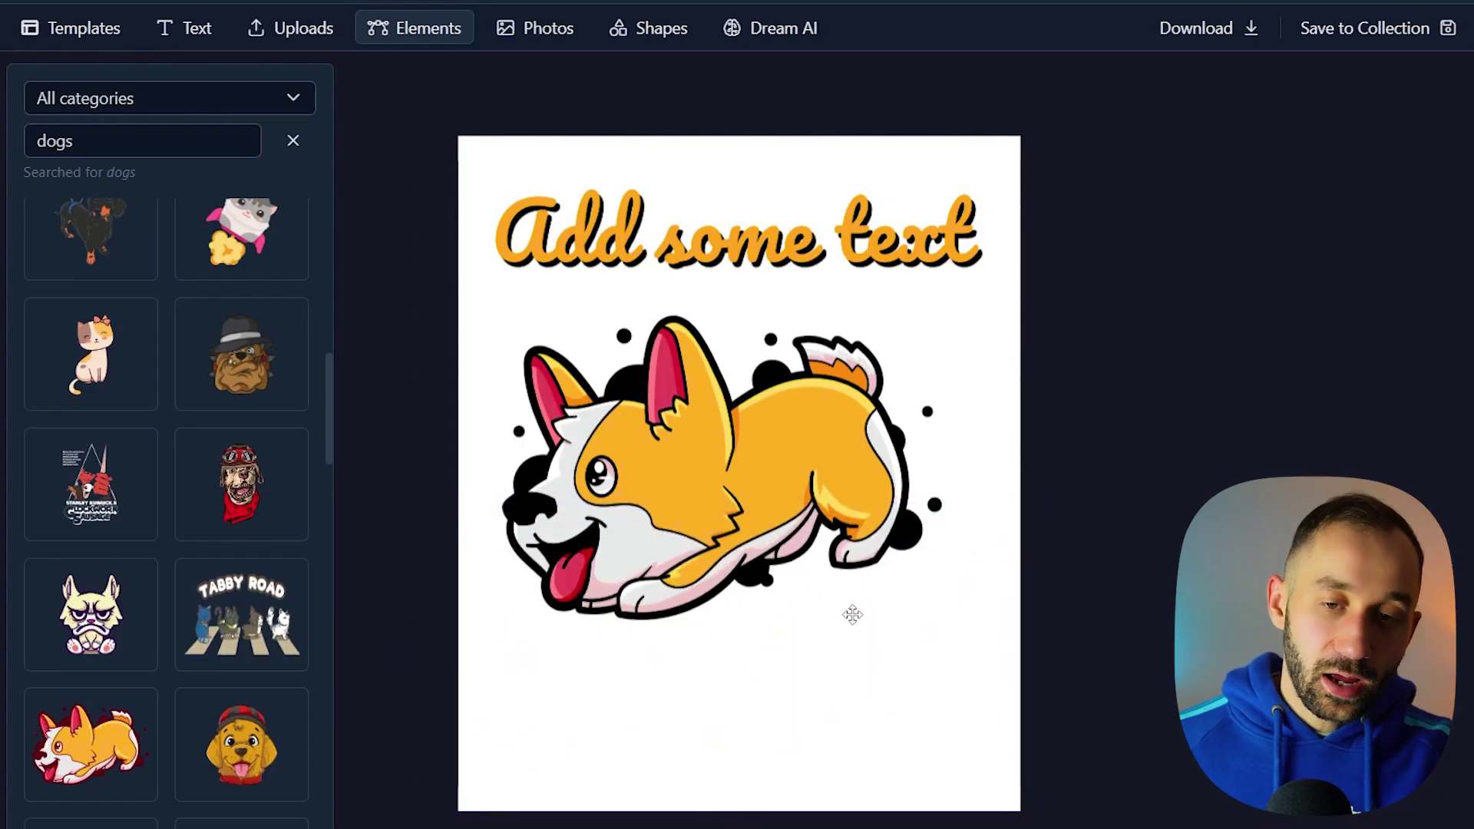
# - Browse the Pixabay stock photo library, and delete the corgi from the canvas
pyautogui.click(798, 461)
pyautogui.scroll(5, 243, 346)
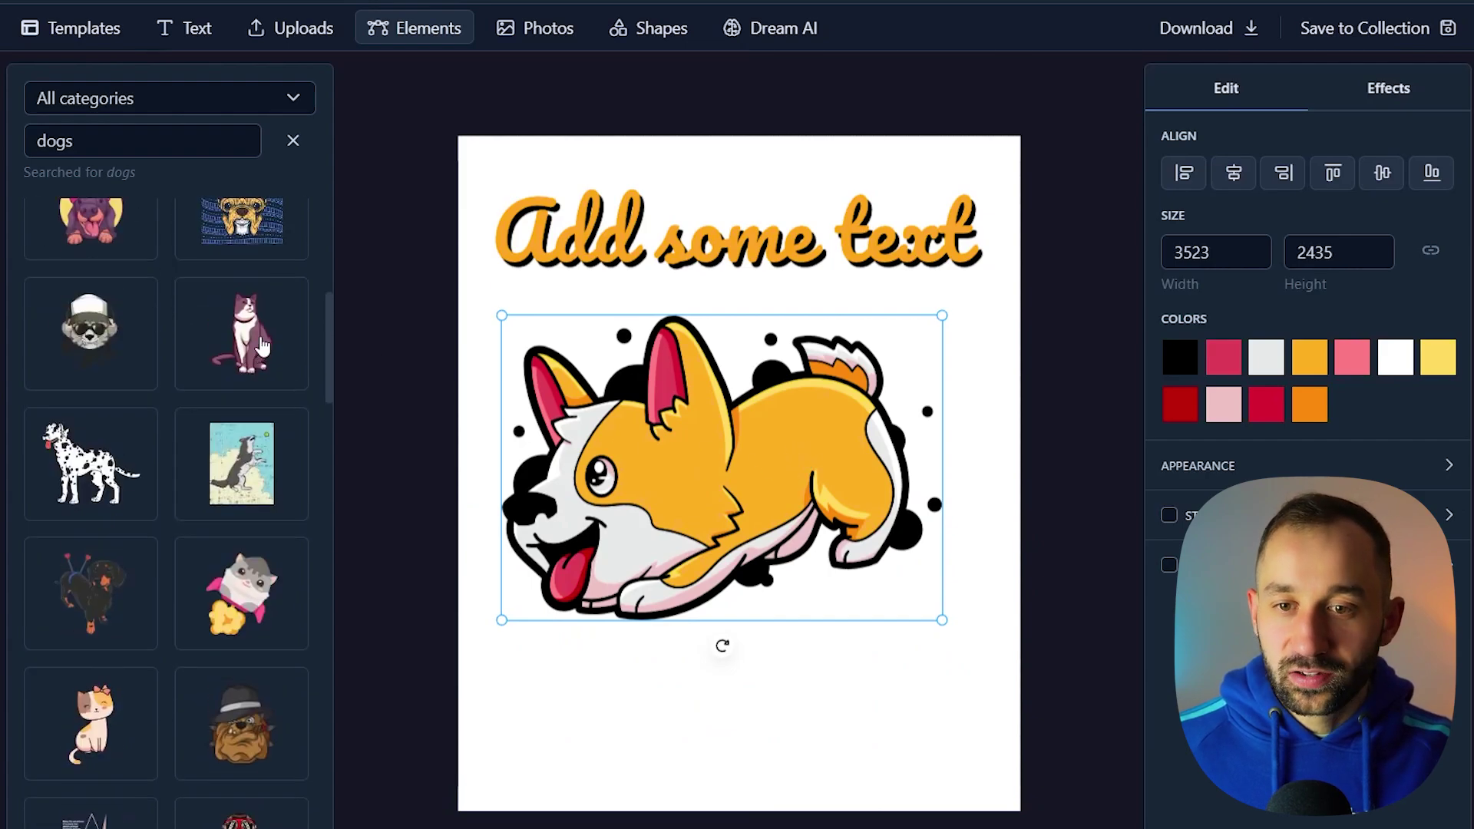
pyautogui.click(538, 28)
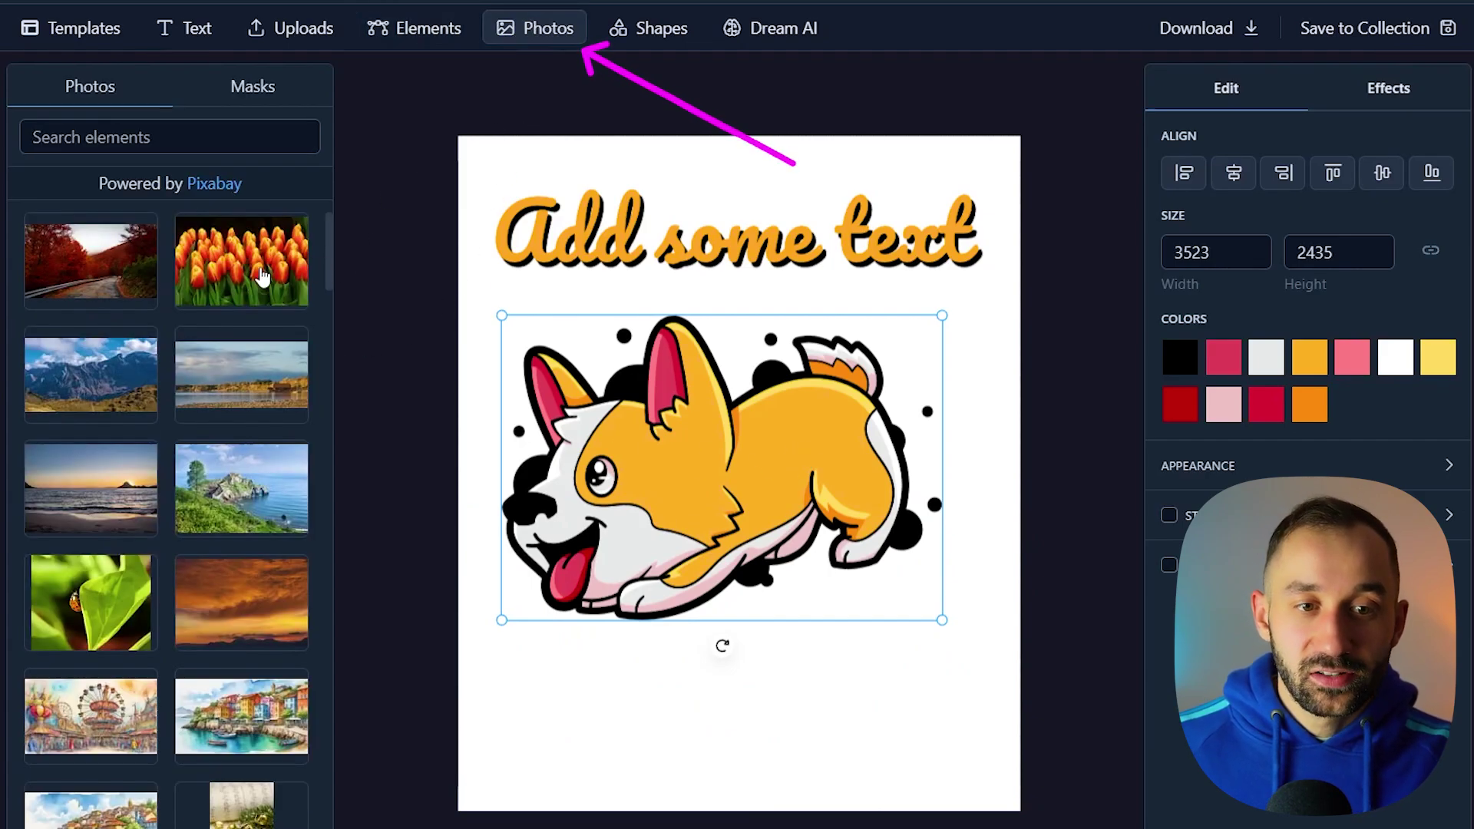
pyautogui.scroll(-10, 230, 276)
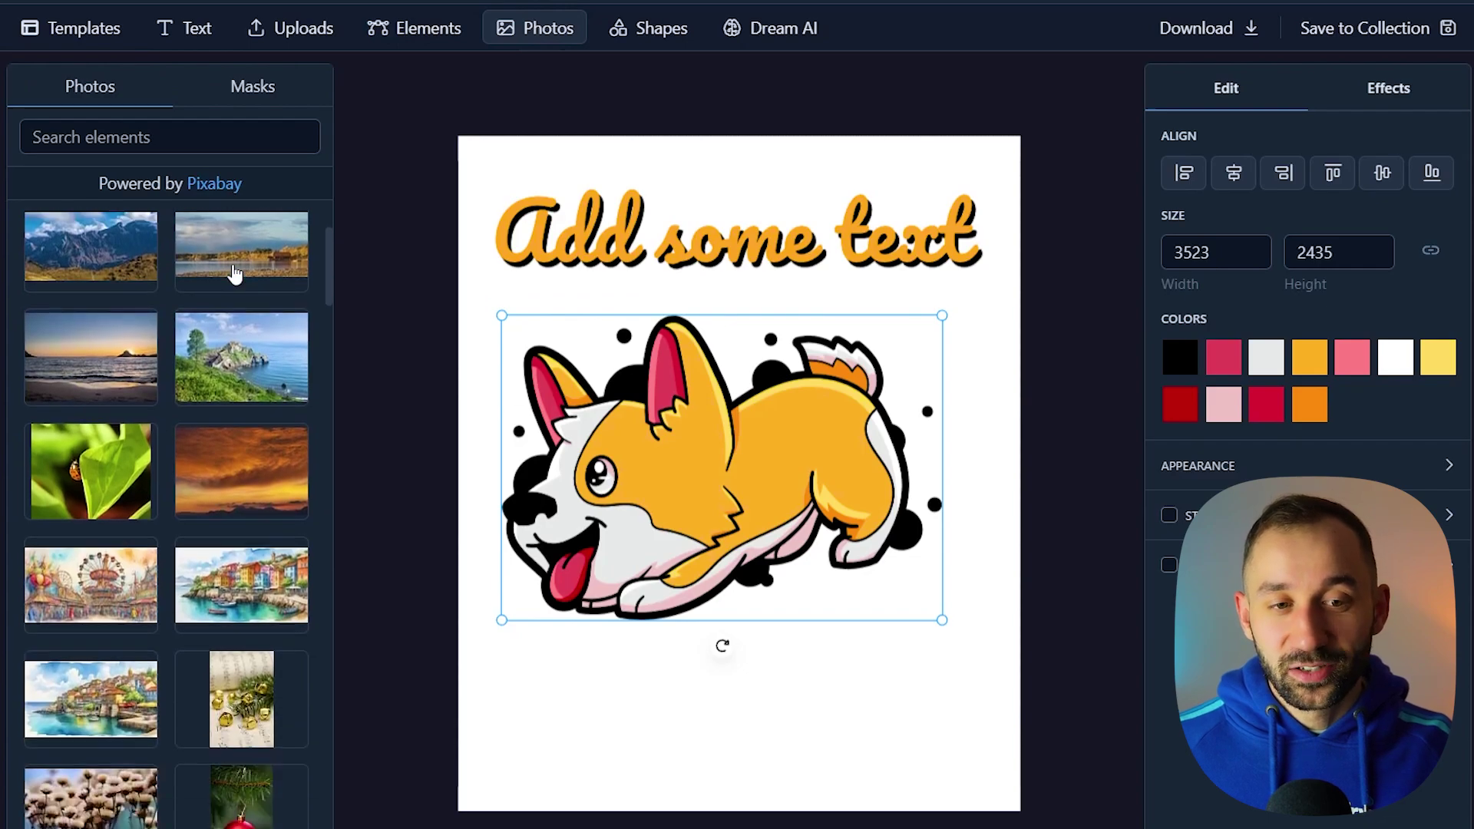
pyautogui.moveTo(332, 458); pyautogui.dragTo(348, 680)
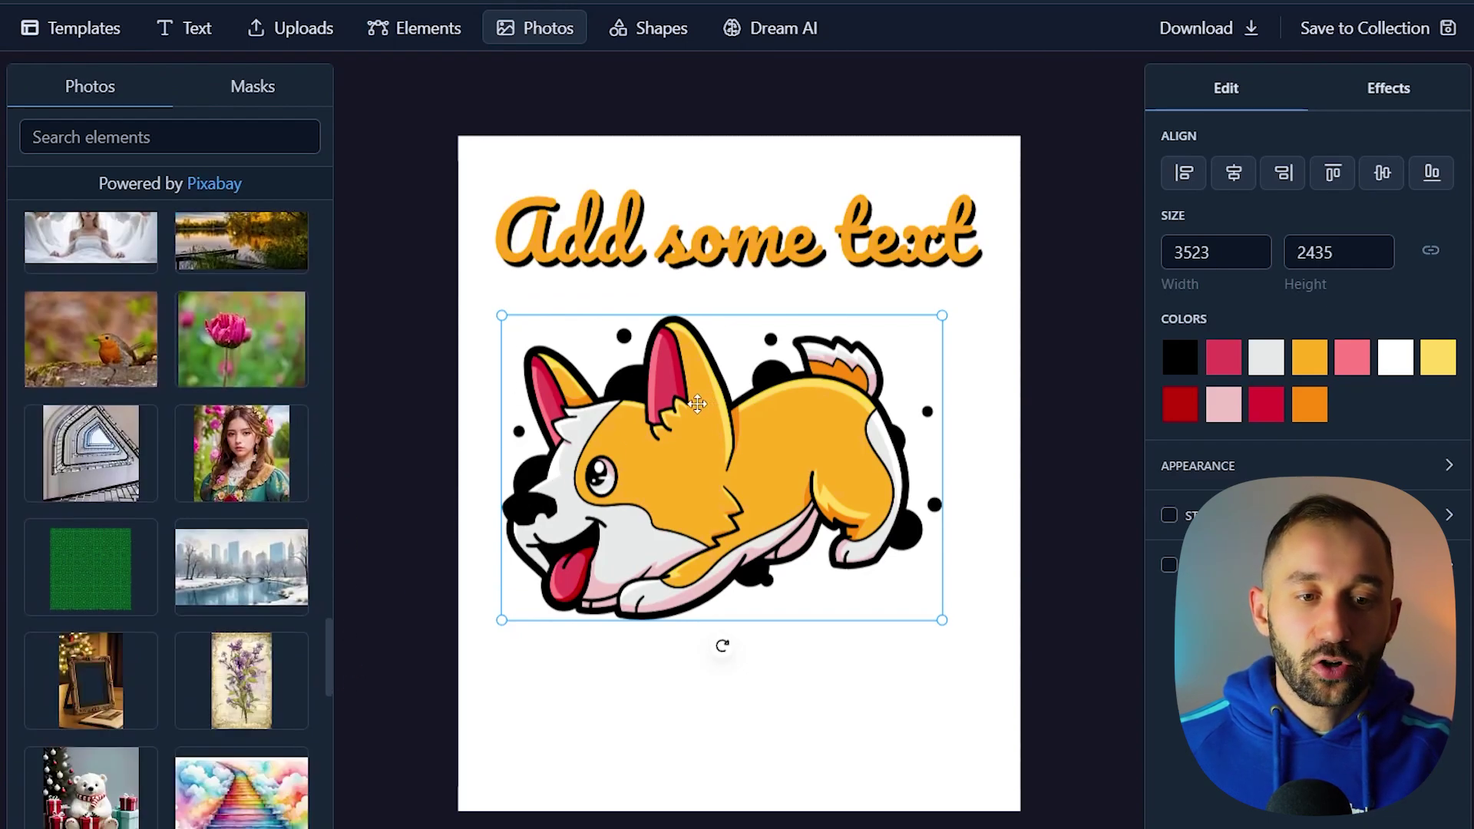
pyautogui.press('Delete')
# - Add the watercolour harbour village photo with the wooden boat below the text, enlarged slightly past the canvas's width
pyautogui.scroll(3, 230, 384)
pyautogui.scroll(2, 274, 390)
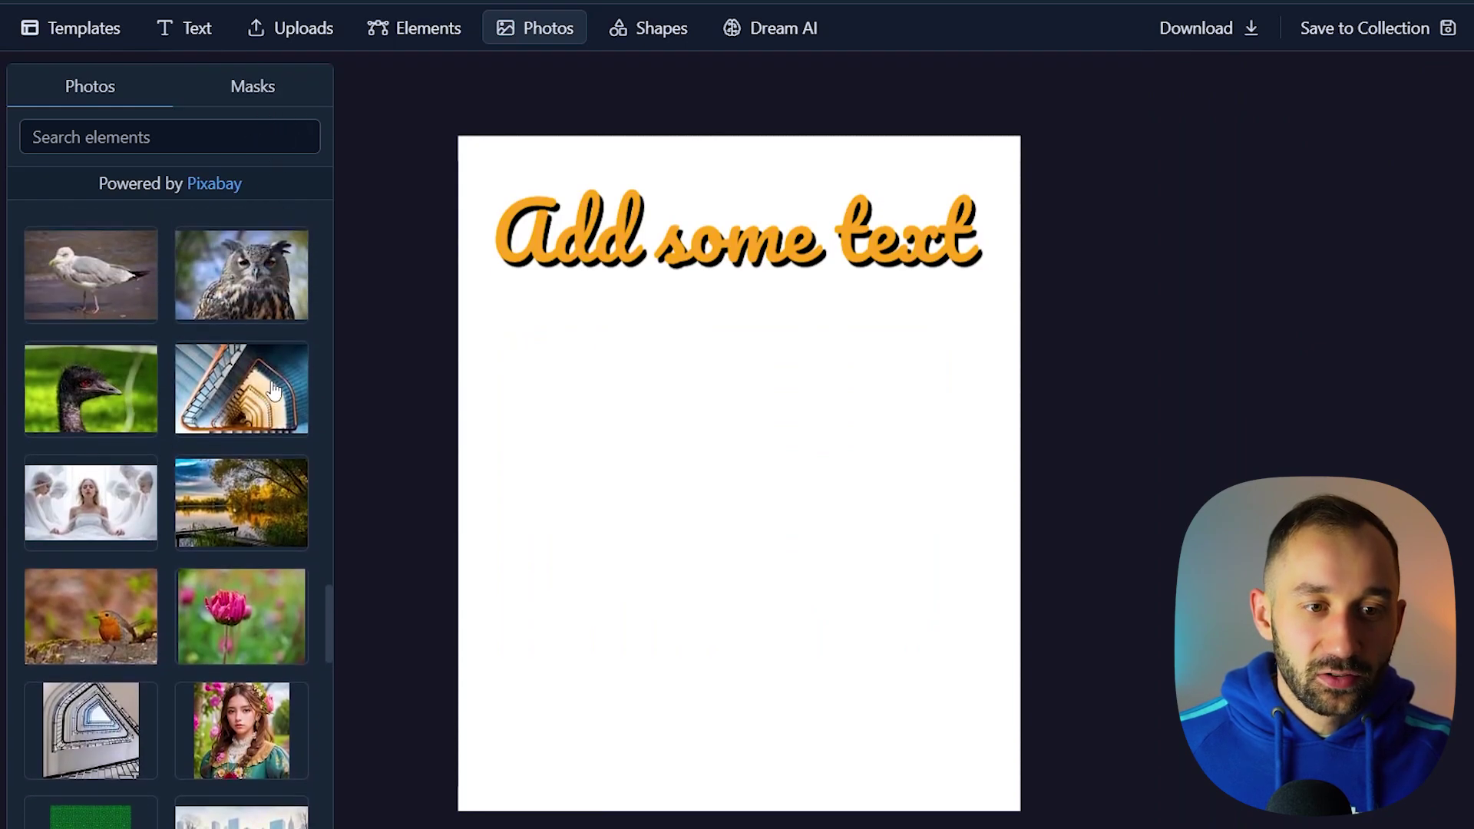
pyautogui.scroll(8, 276, 395)
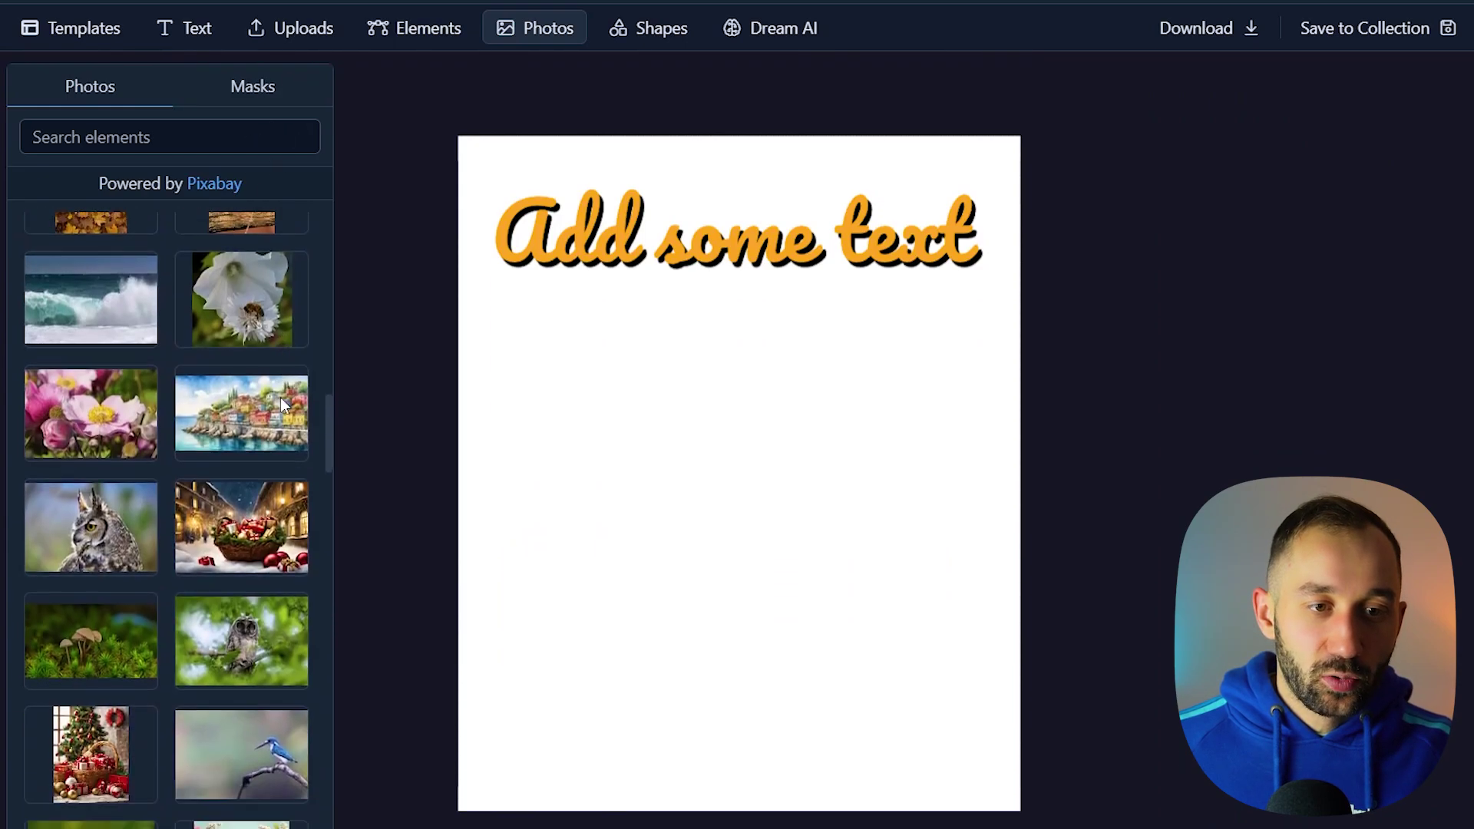
pyautogui.scroll(2, 281, 405)
pyautogui.scroll(5, 263, 558)
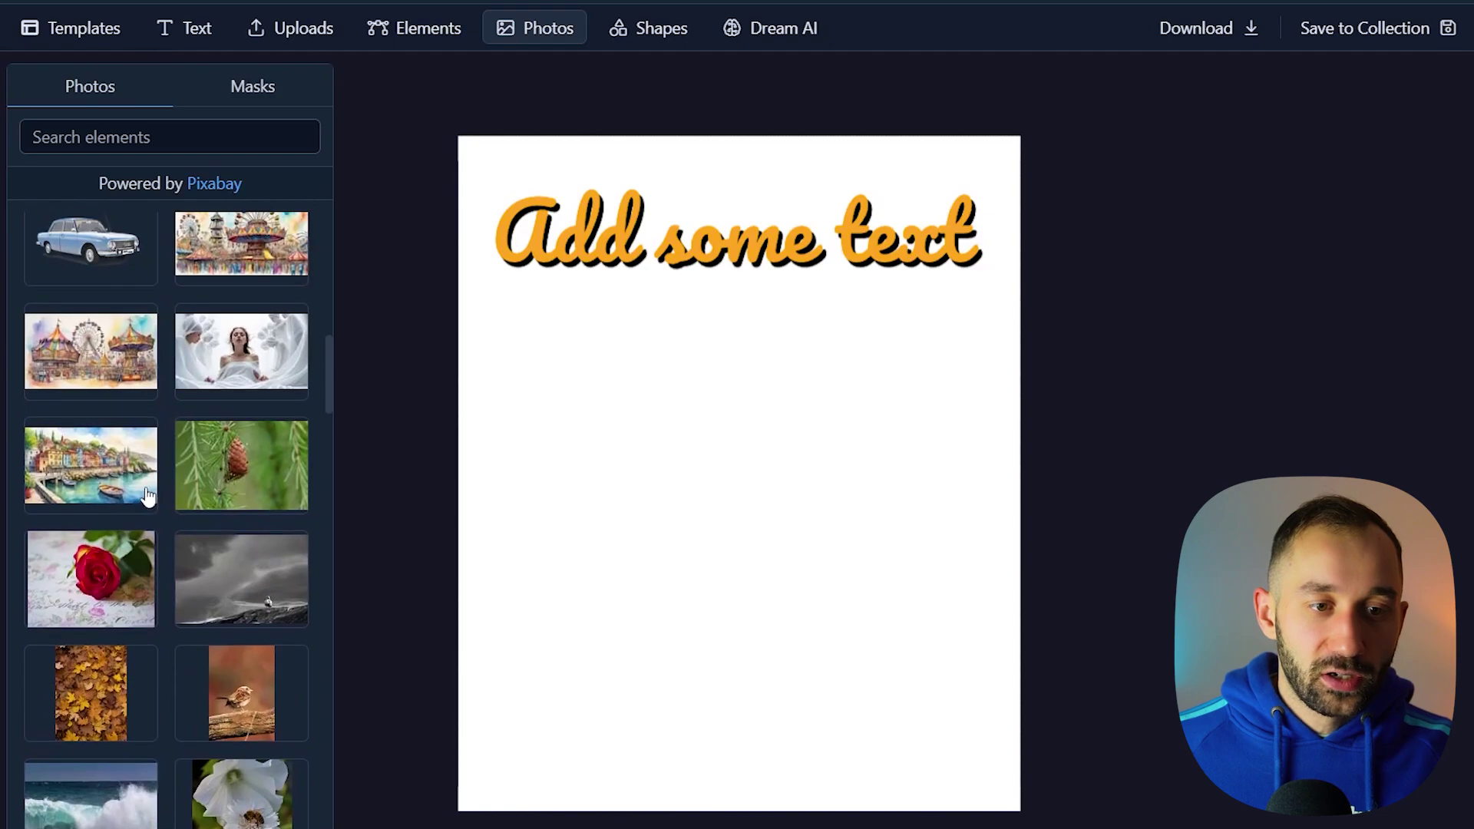
pyautogui.click(147, 496)
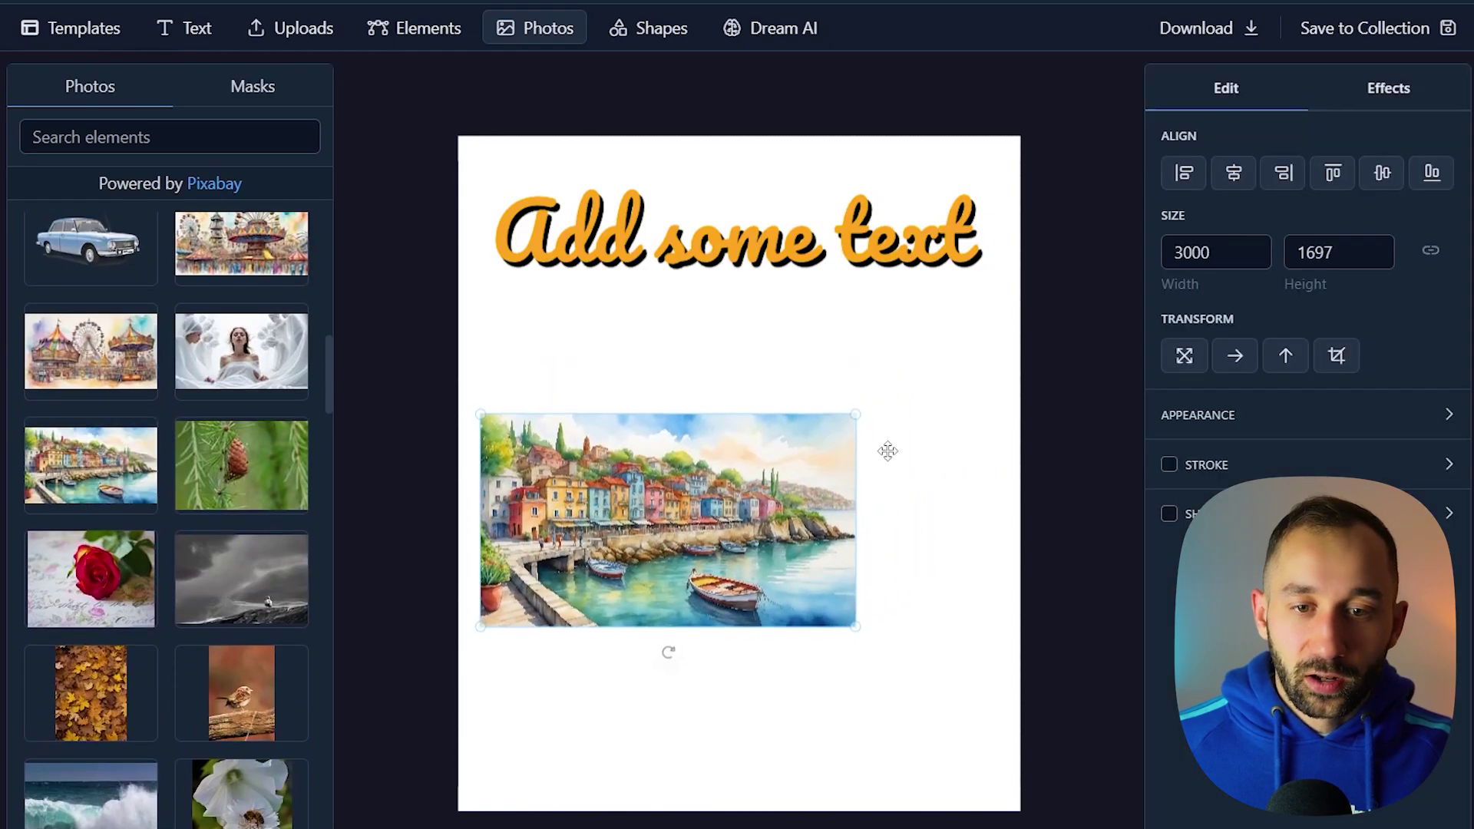
# - Add the rounded hexagon mask, enlarge it to about 2470 by 2207, and fill it with the harbour photo
pyautogui.click(252, 96)
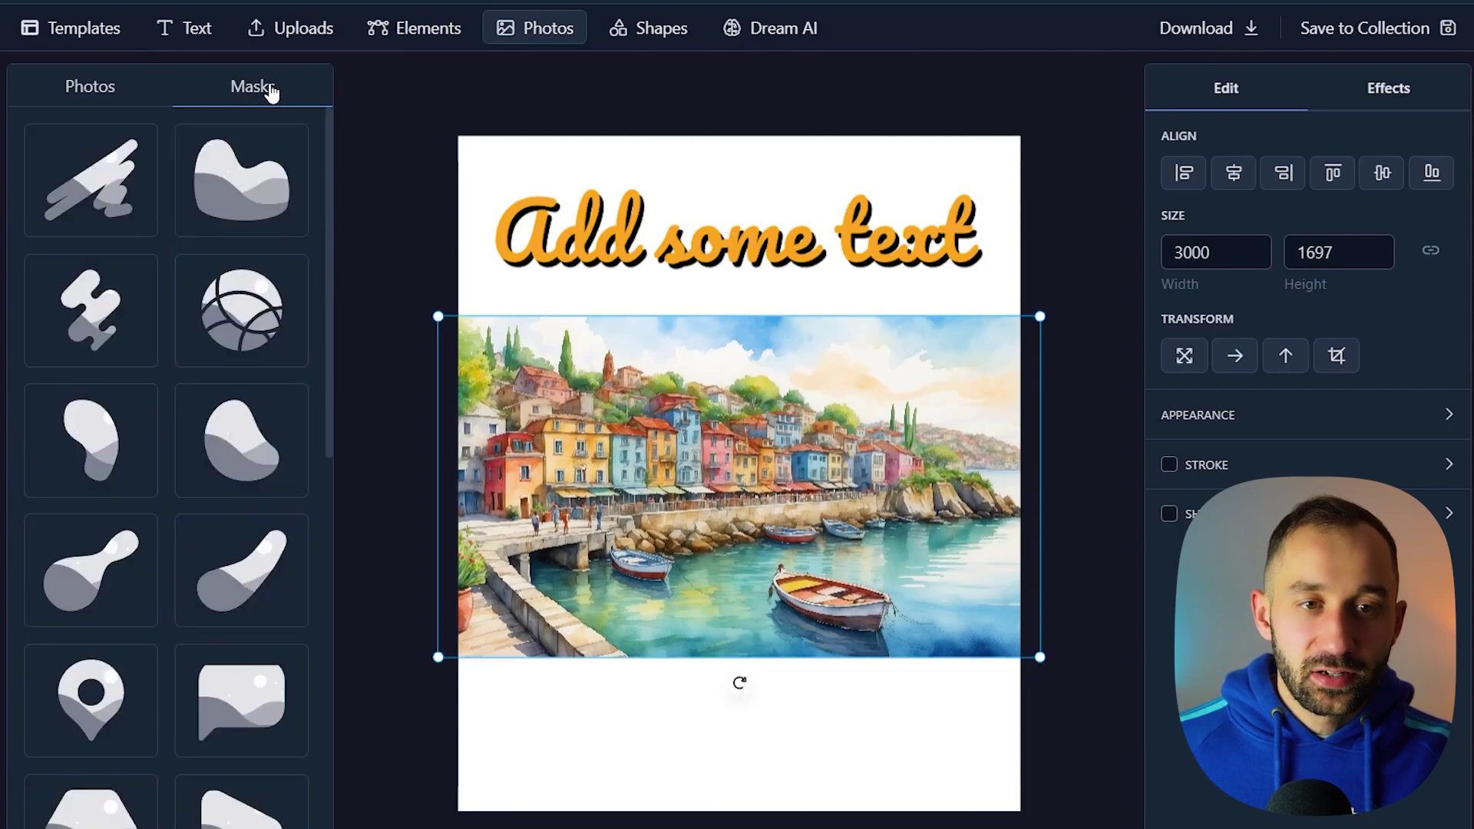
pyautogui.scroll(-5, 163, 332)
pyautogui.scroll(-1, 186, 384)
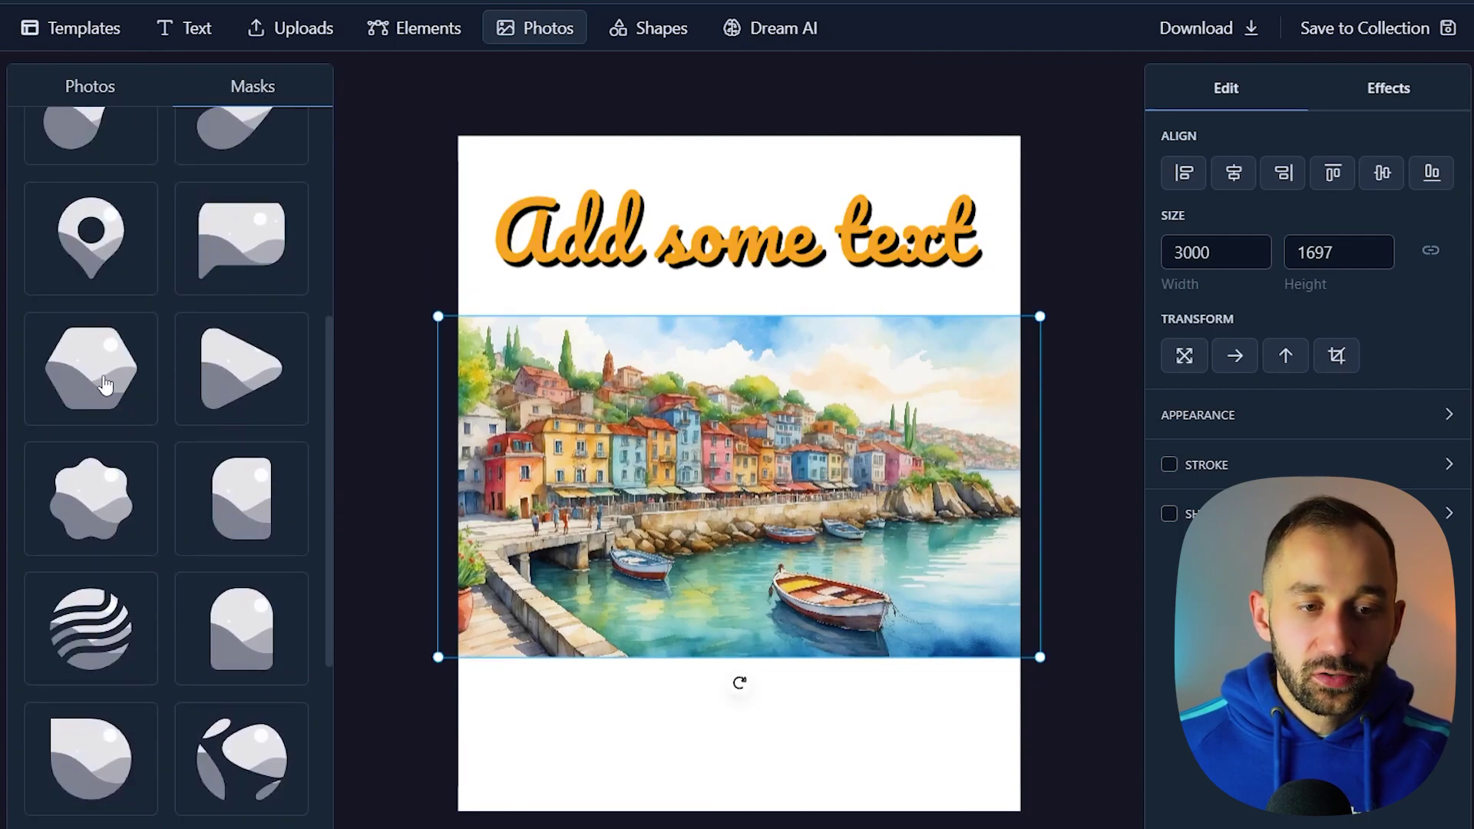
pyautogui.click(96, 384)
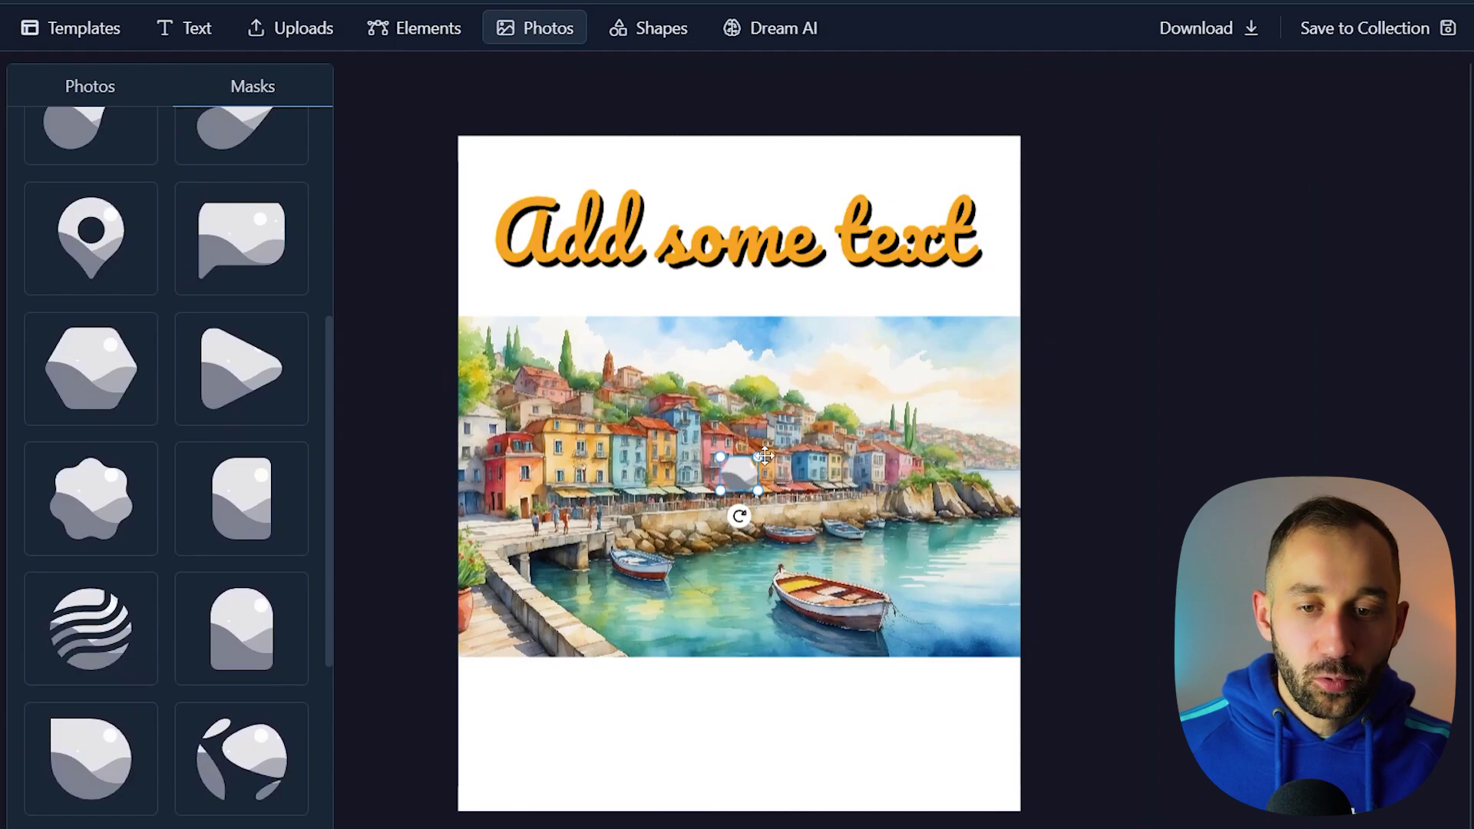
pyautogui.moveTo(765, 456); pyautogui.dragTo(1026, 218)
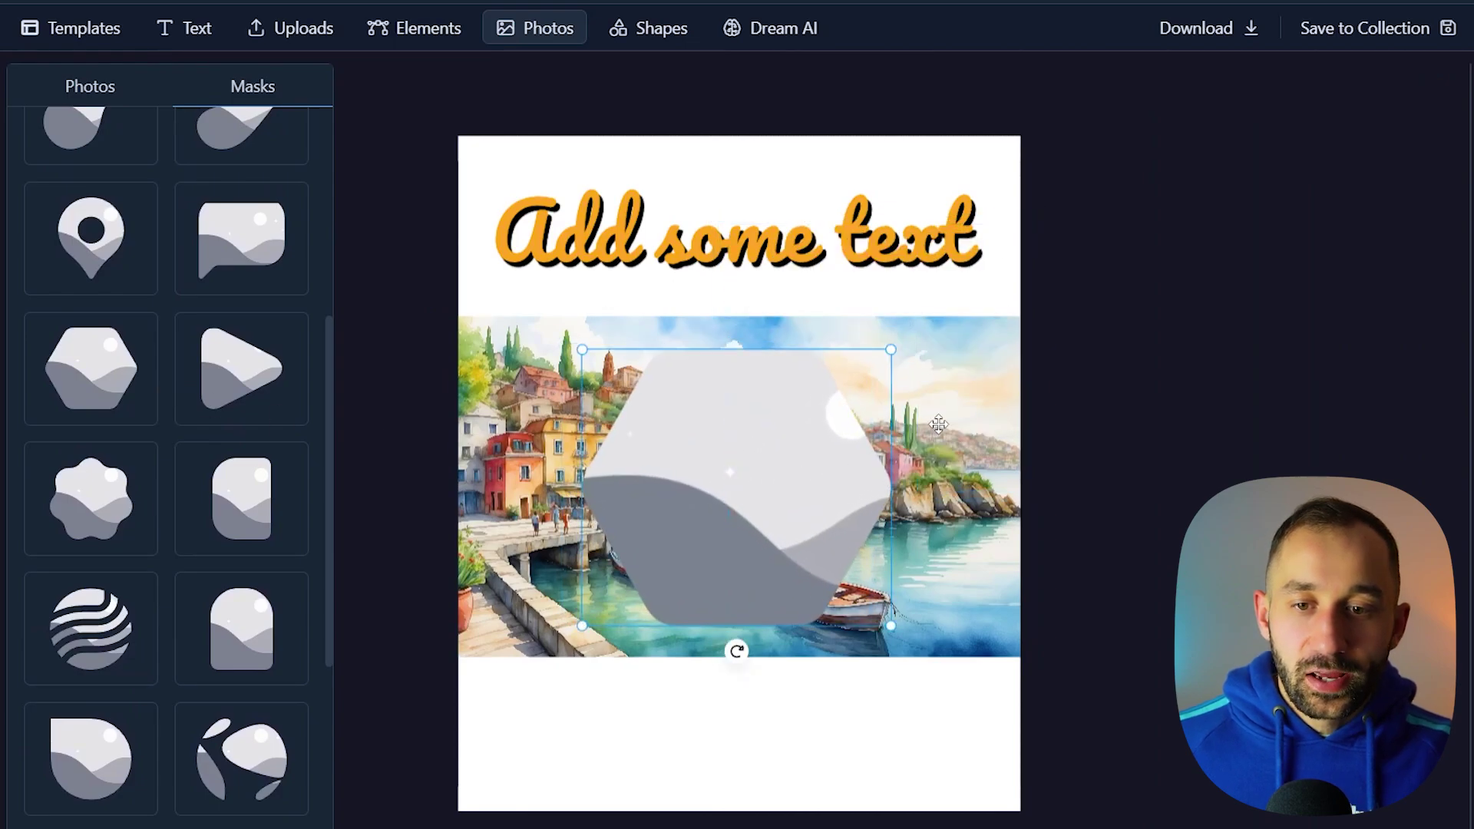
pyautogui.moveTo(988, 407); pyautogui.dragTo(647, 398)
pyautogui.click(1072, 488)
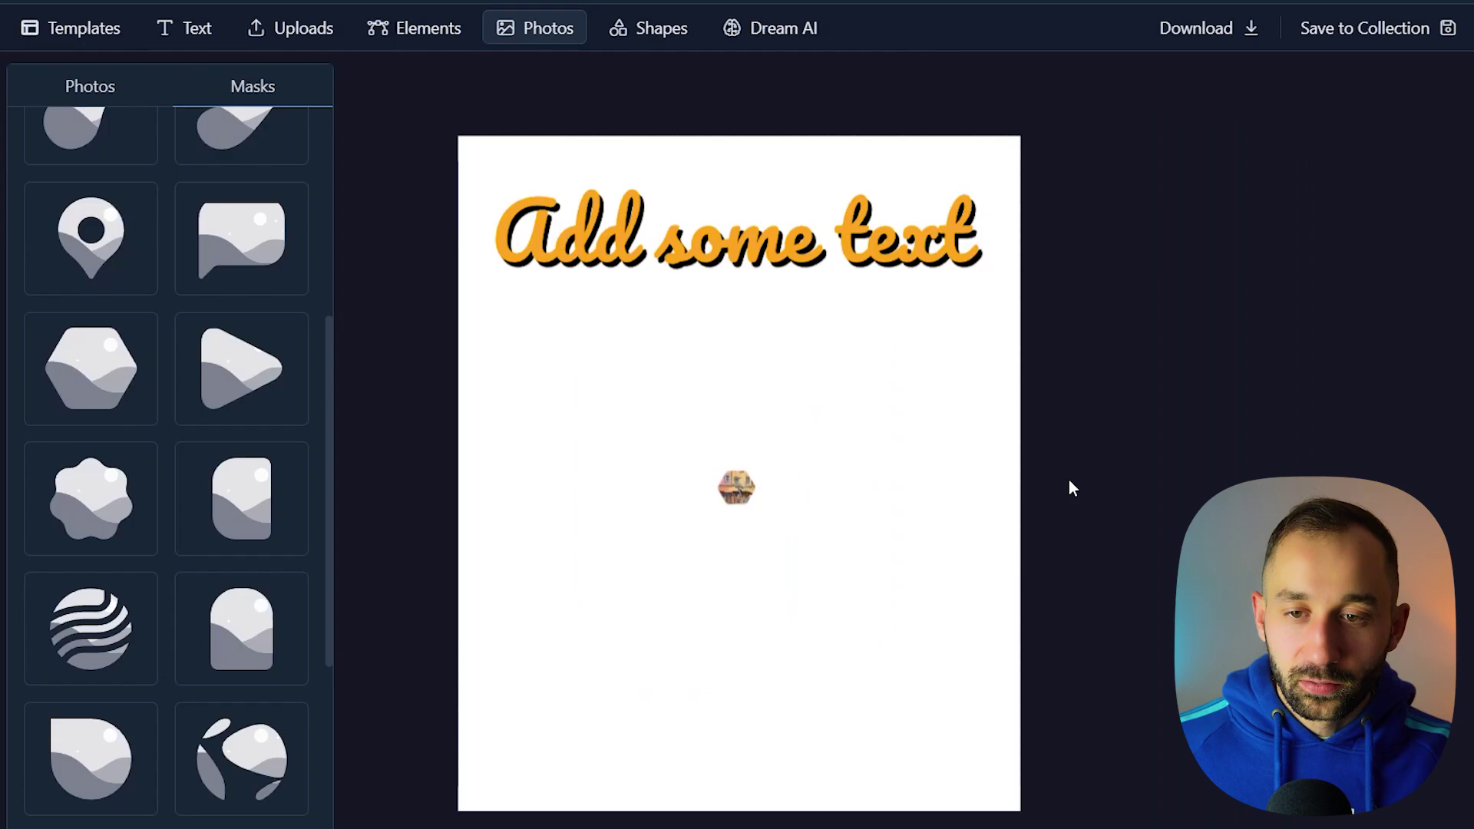
# - Shift the harbour photo slightly to the left inside its hexagon mask
pyautogui.click(729, 479)
pyautogui.doubleClick(731, 482)
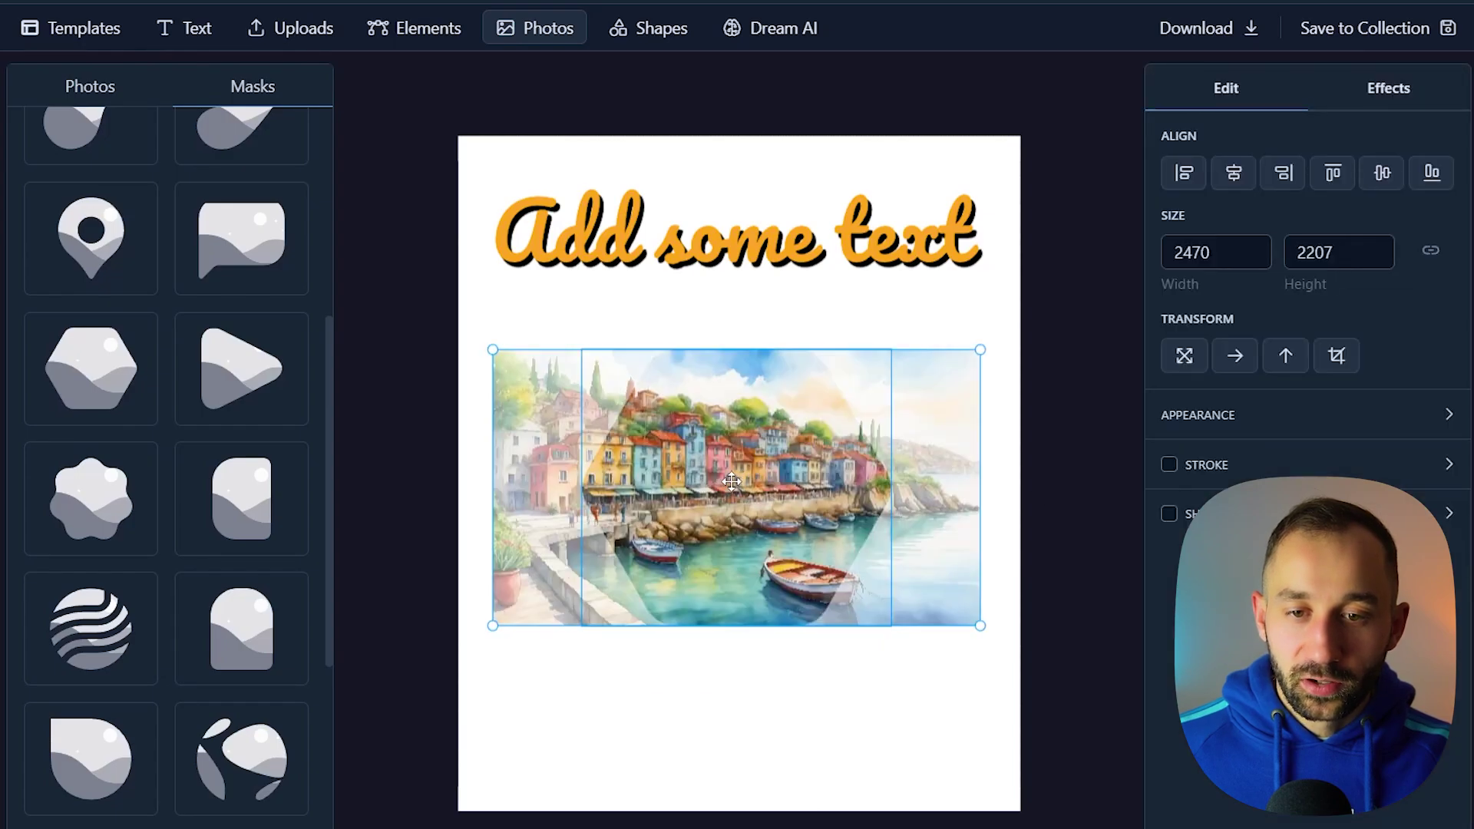
pyautogui.moveTo(731, 482)
pyautogui.mouseDown()
pyautogui.moveTo(697, 482)
pyautogui.moveTo(726, 482)
pyautogui.mouseUp()
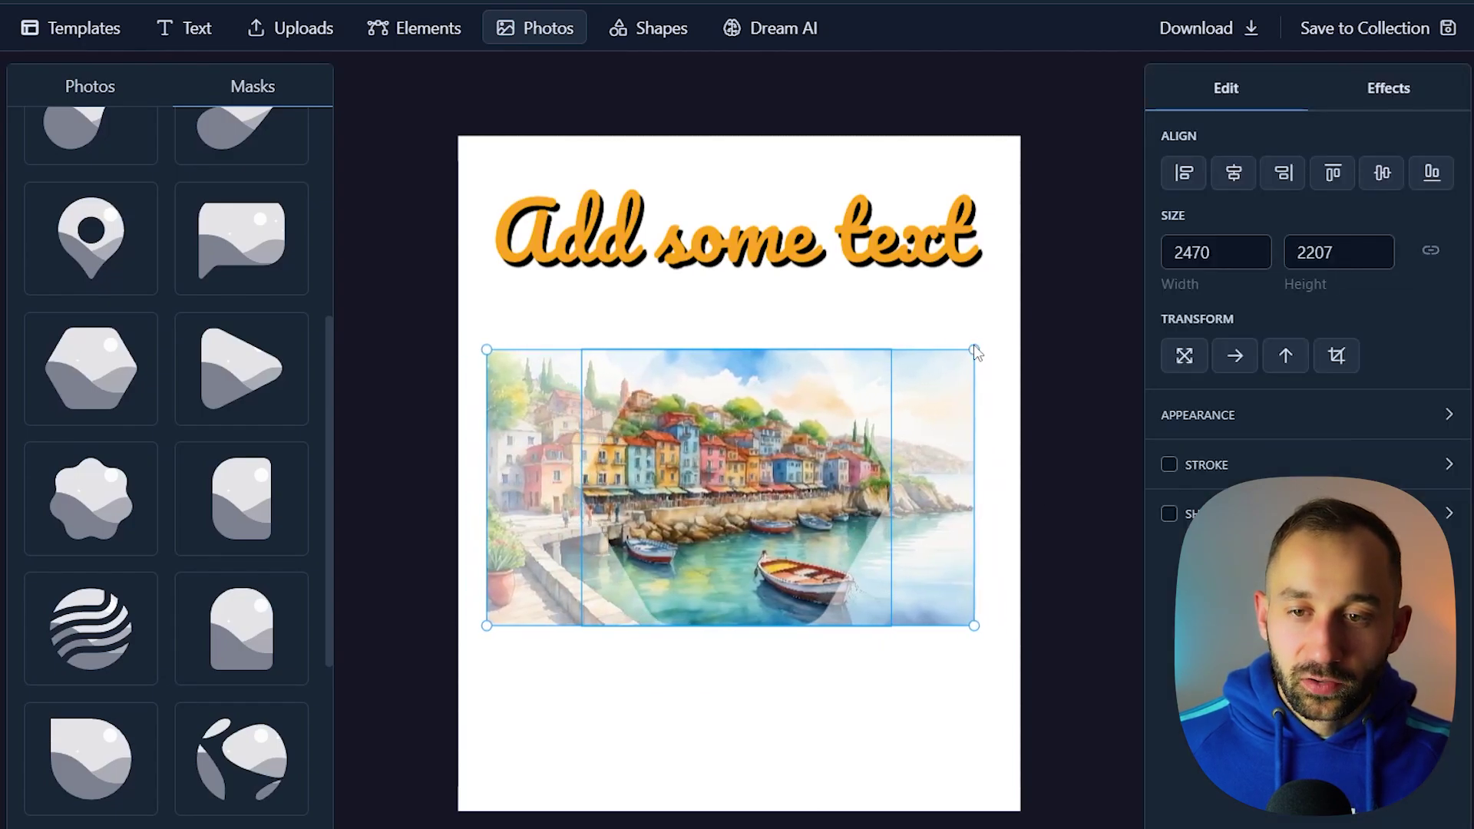
pyautogui.moveTo(974, 350); pyautogui.dragTo(984, 346)
pyautogui.click(1002, 313)
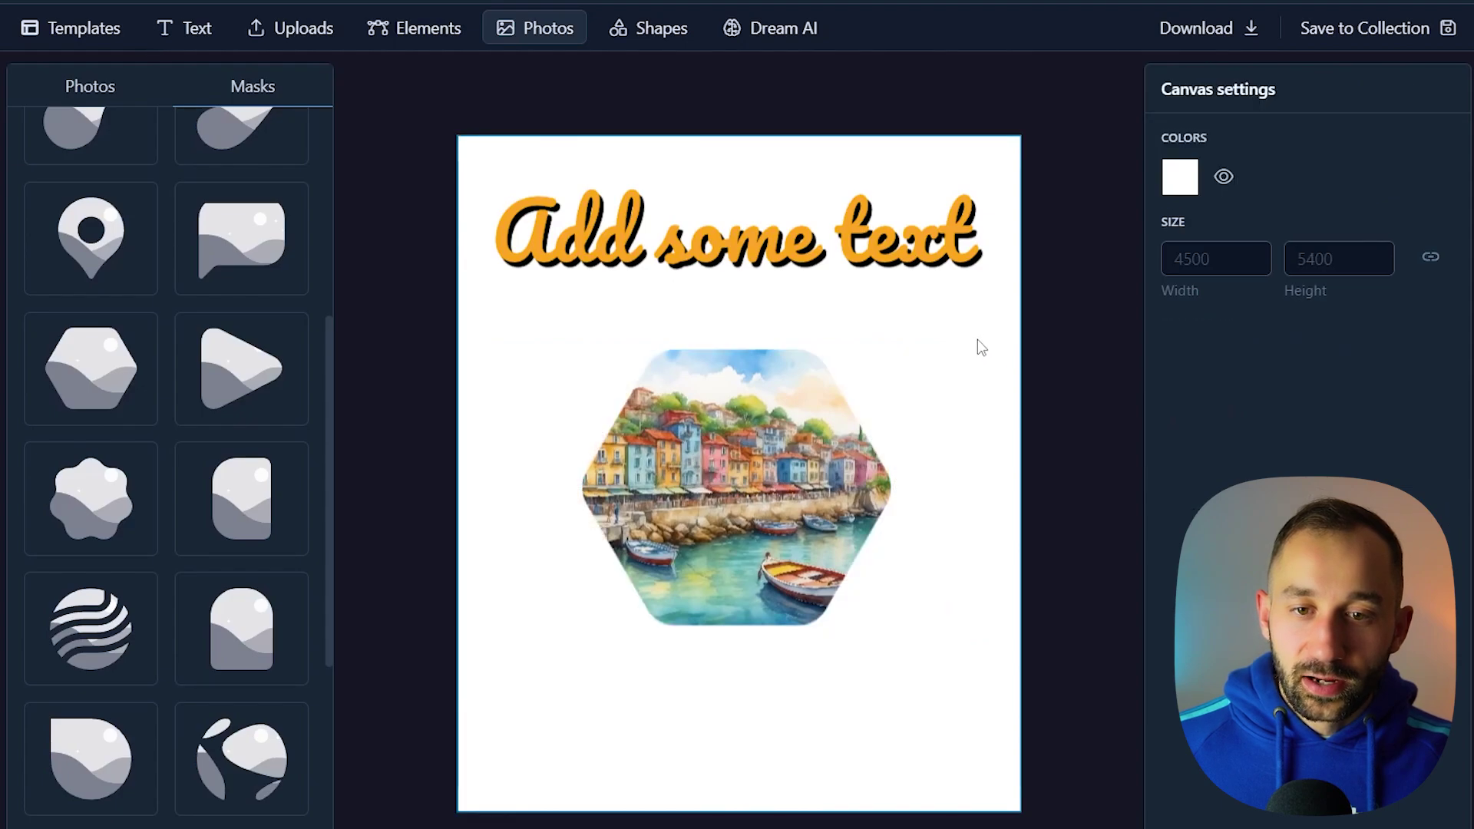
# - Enlarge the hexagon-masked photo to most of the canvas's width and place it directly below the text
pyautogui.click(840, 363)
pyautogui.moveTo(846, 358); pyautogui.dragTo(1012, 240)
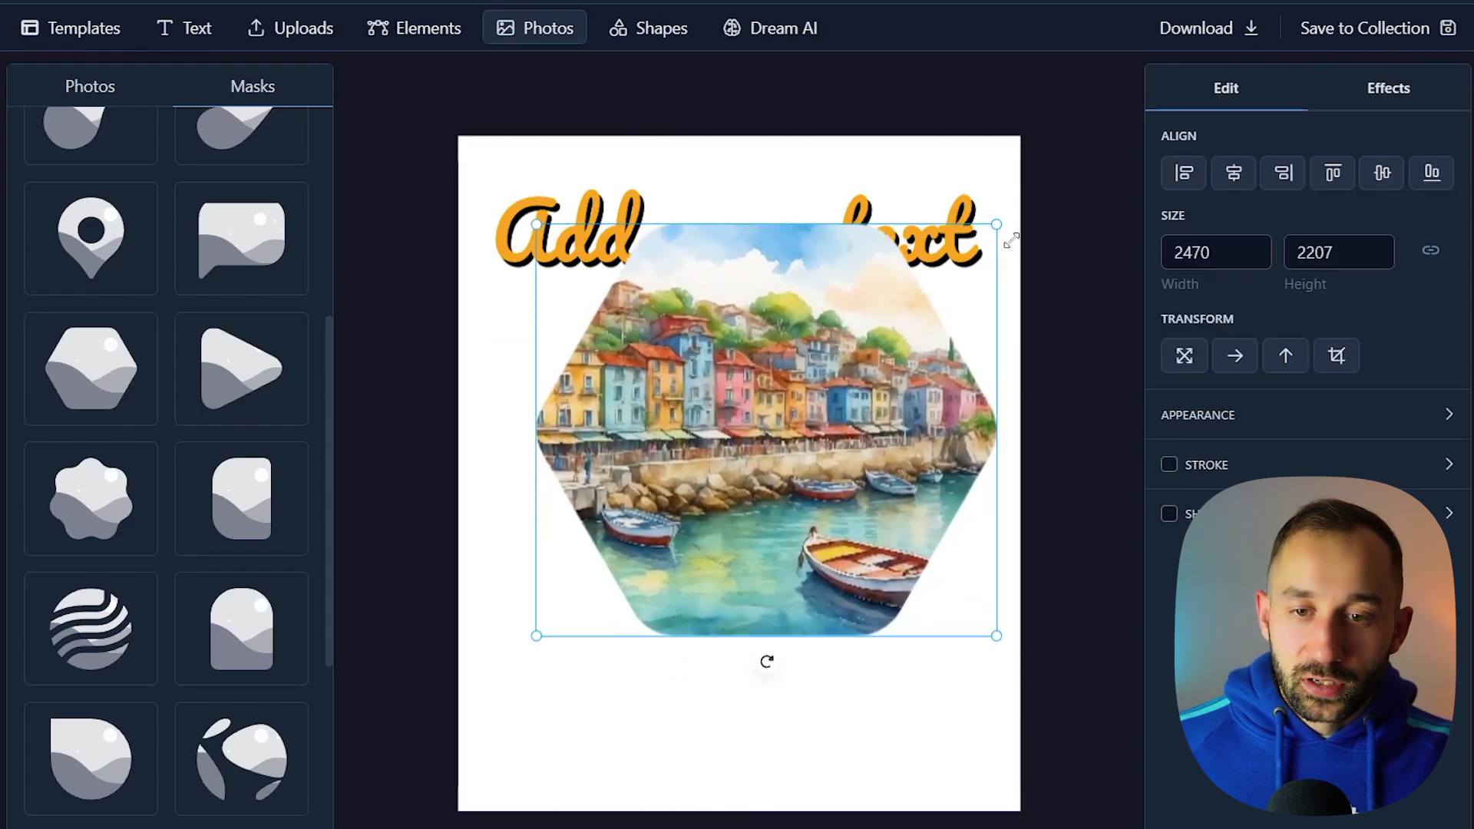
pyautogui.moveTo(786, 377); pyautogui.dragTo(747, 442)
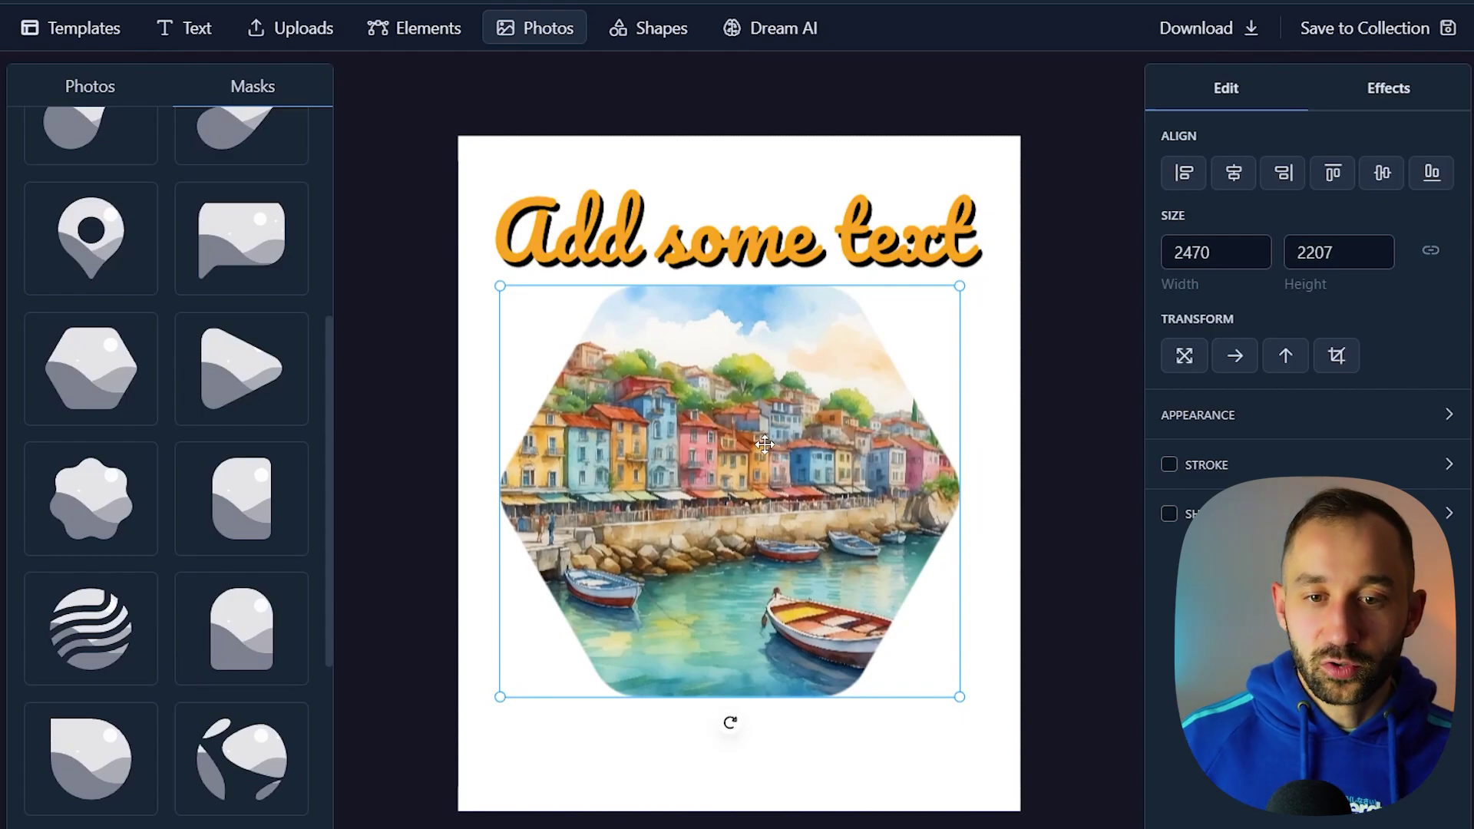
# - Add the wide rectangle shape from the shapes library and place it over the lower-left part of the hexagon photo
pyautogui.scroll(-6, 255, 703)
pyautogui.scroll(10, 256, 702)
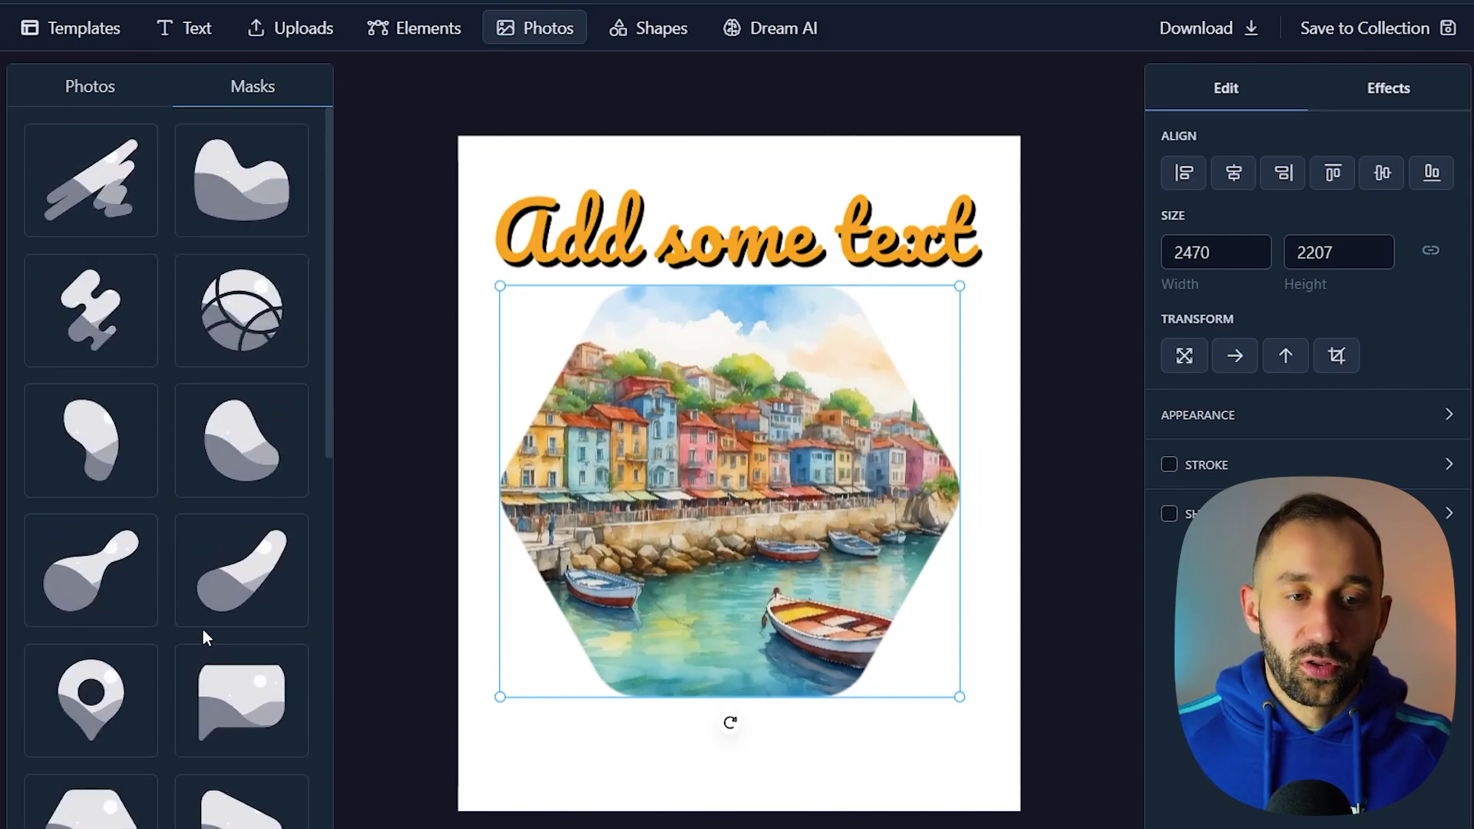
pyautogui.click(619, 30)
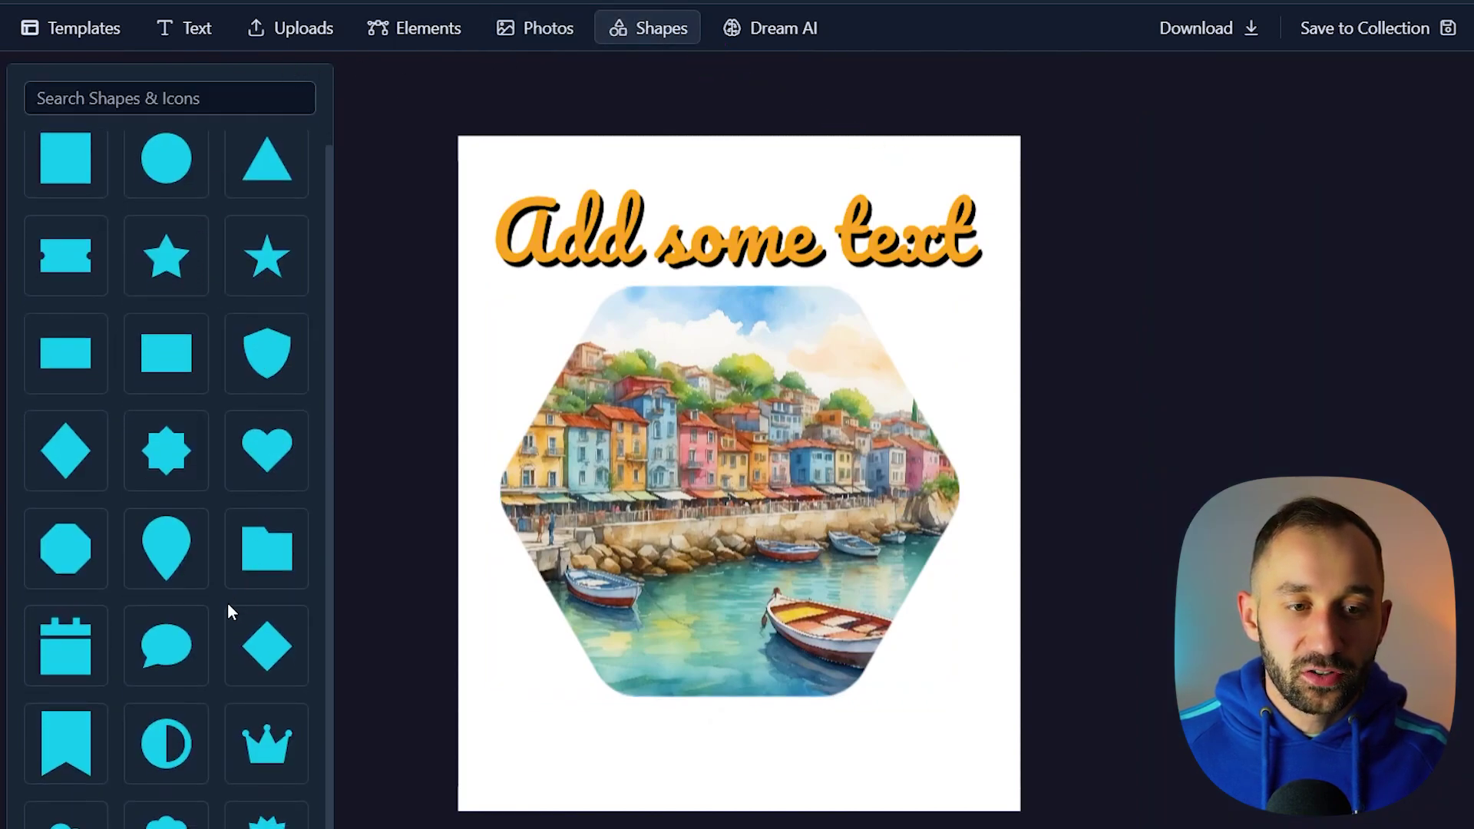
pyautogui.scroll(1, 228, 602)
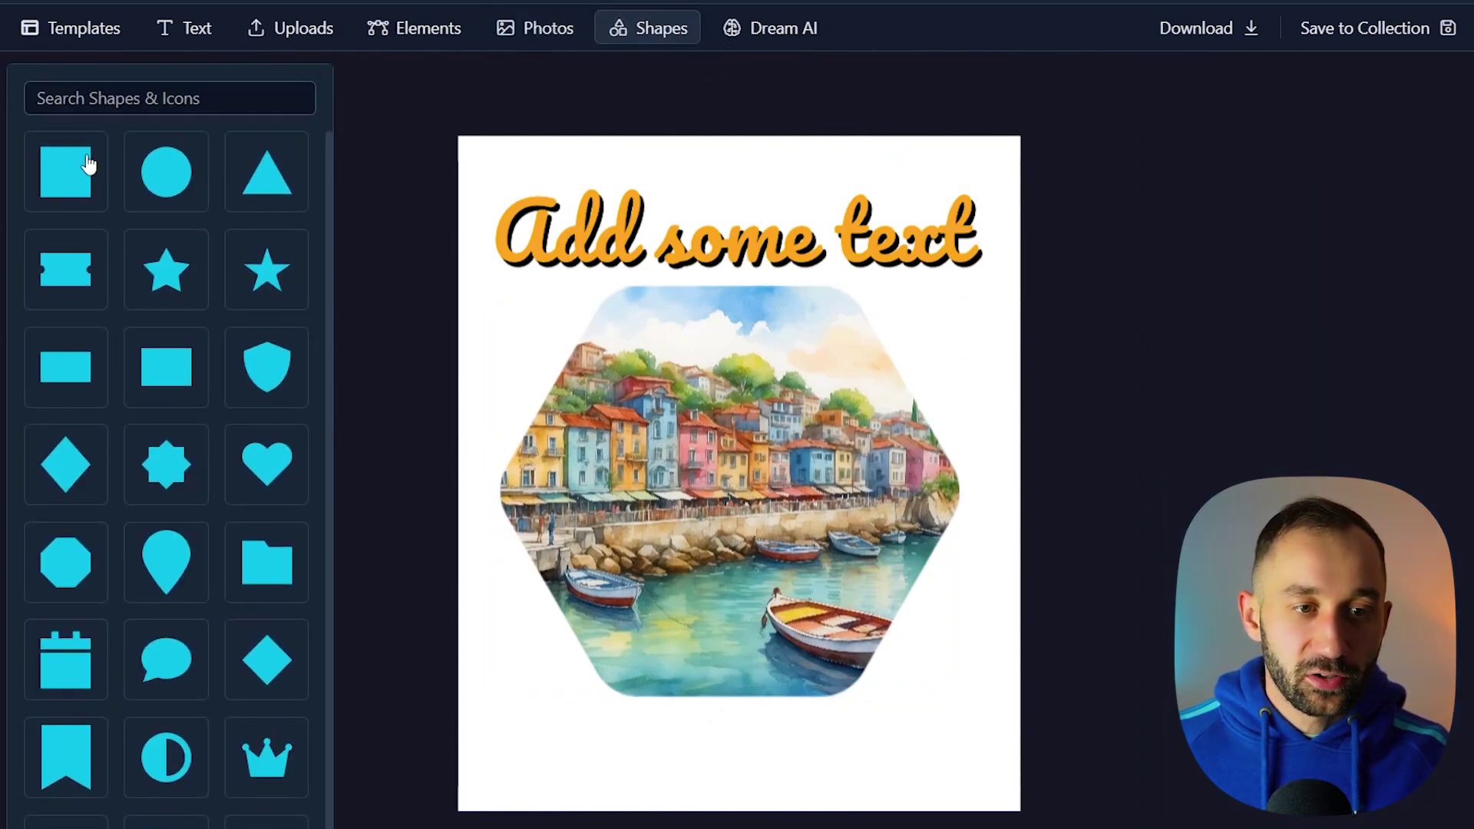
pyautogui.click(69, 393)
pyautogui.moveTo(681, 448); pyautogui.dragTo(547, 530)
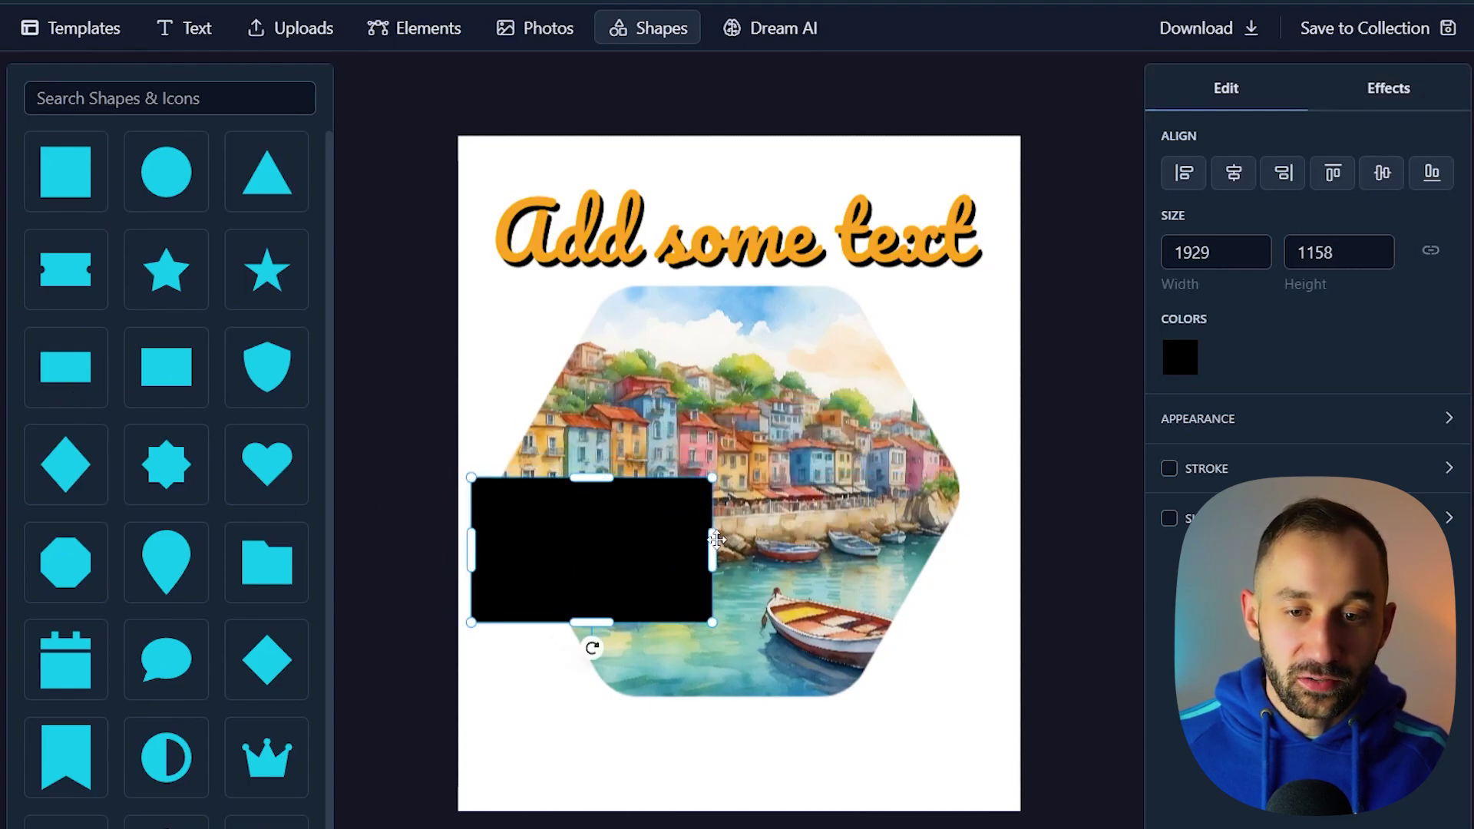
# - Stretch the black rectangle into a bar about 3289 by 568 and move it across the hexagon photo's upper half
pyautogui.moveTo(712, 553); pyautogui.dragTo(1031, 551)
pyautogui.moveTo(1031, 479); pyautogui.dragTo(883, 516)
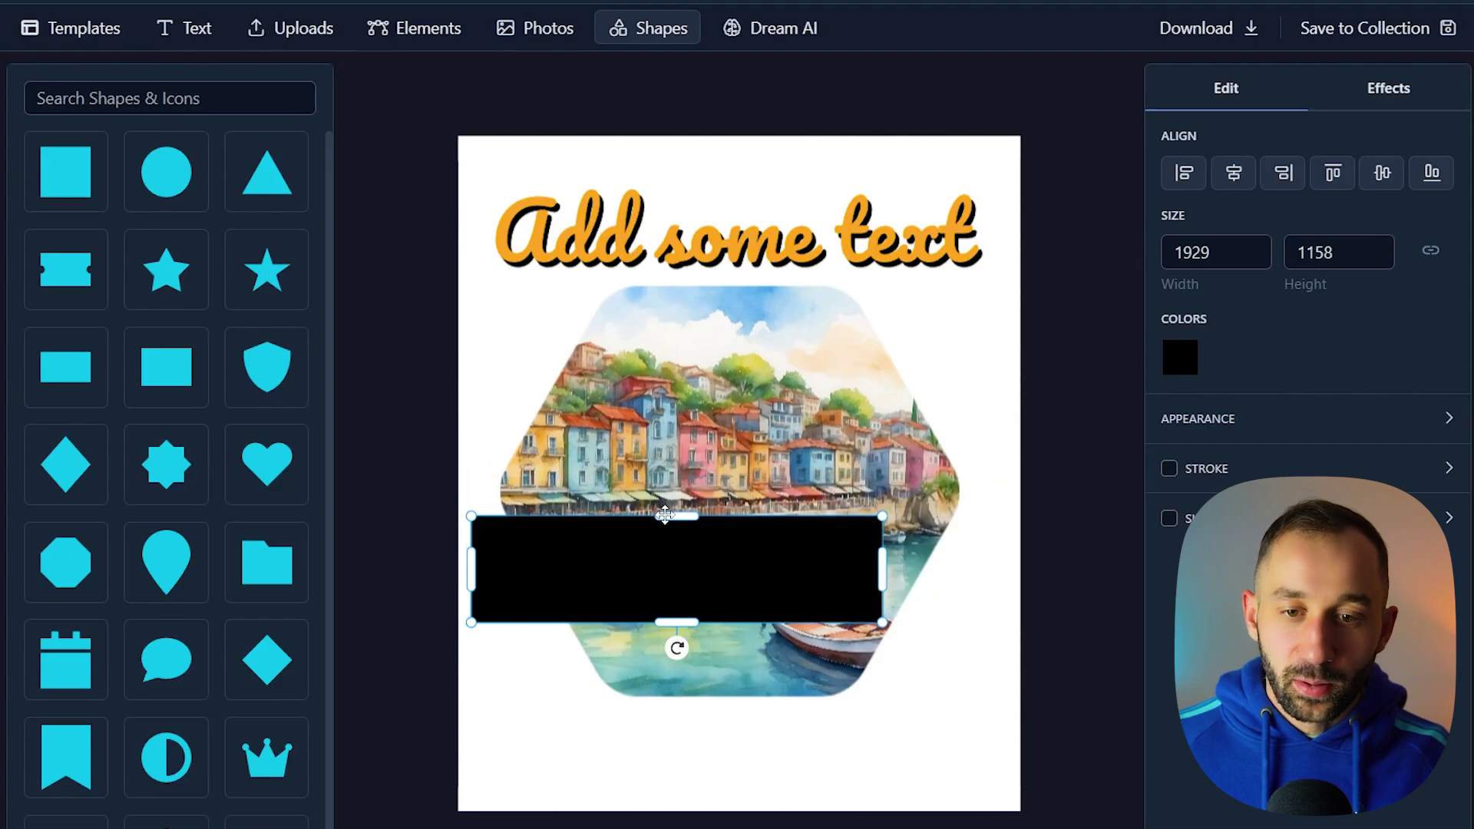
pyautogui.moveTo(678, 519); pyautogui.dragTo(676, 545)
pyautogui.moveTo(753, 583); pyautogui.dragTo(783, 433)
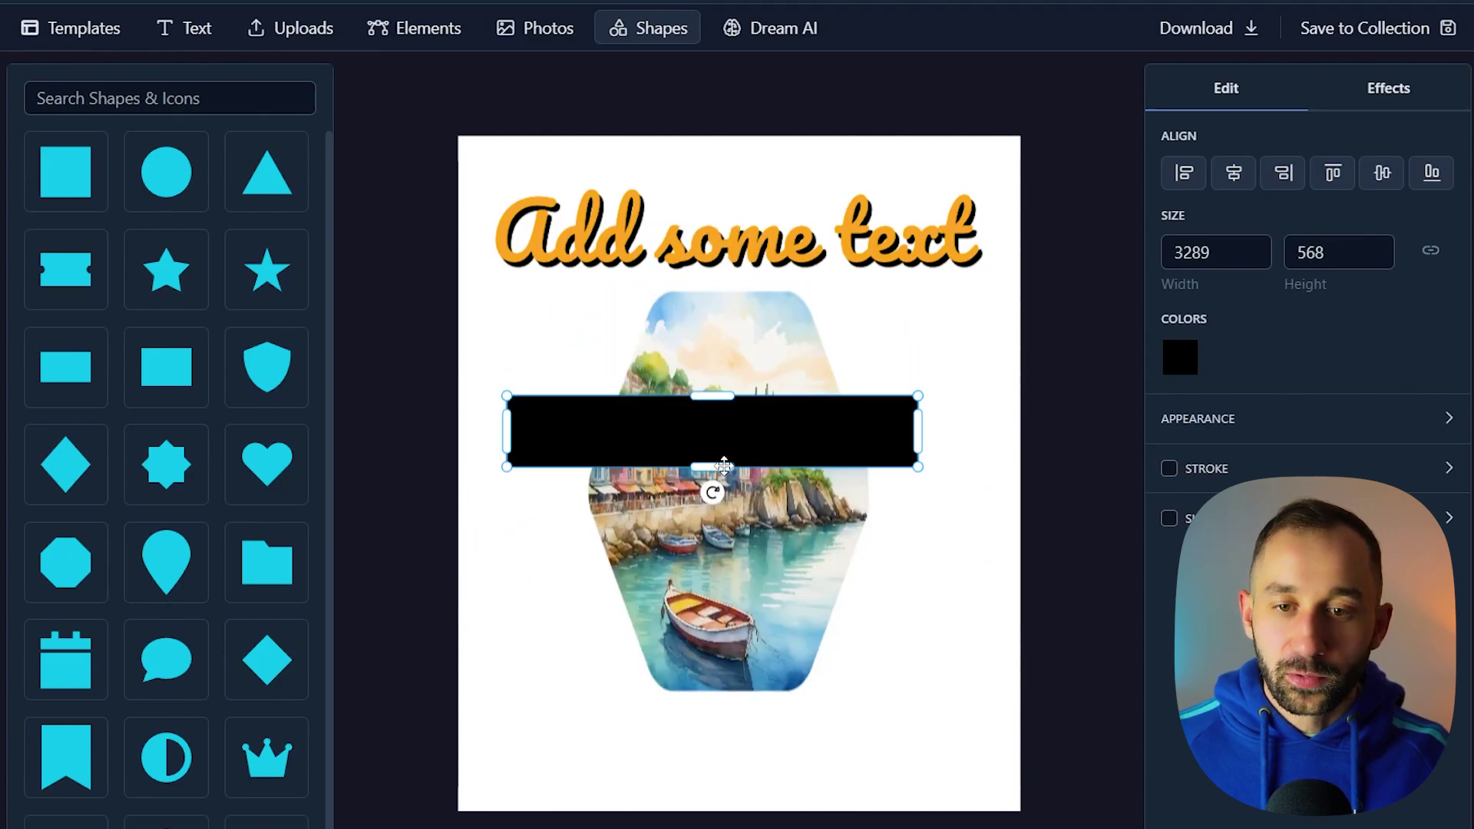
pyautogui.moveTo(823, 423); pyautogui.dragTo(827, 433)
# - Recolour the black bar to dark grey #333333
pyautogui.click(1180, 357)
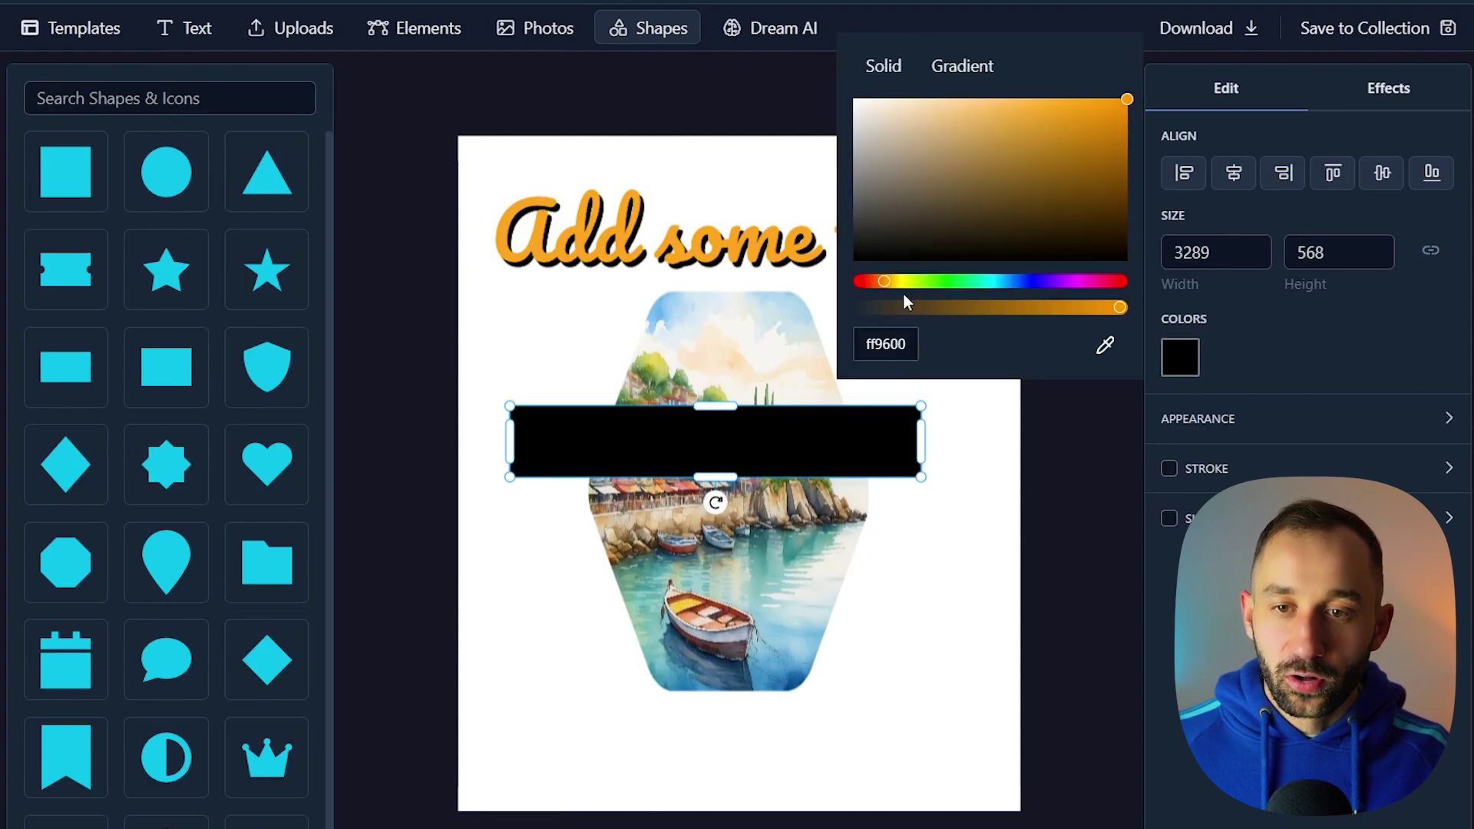
pyautogui.moveTo(884, 281); pyautogui.dragTo(860, 281)
pyautogui.moveTo(895, 207); pyautogui.dragTo(852, 228)
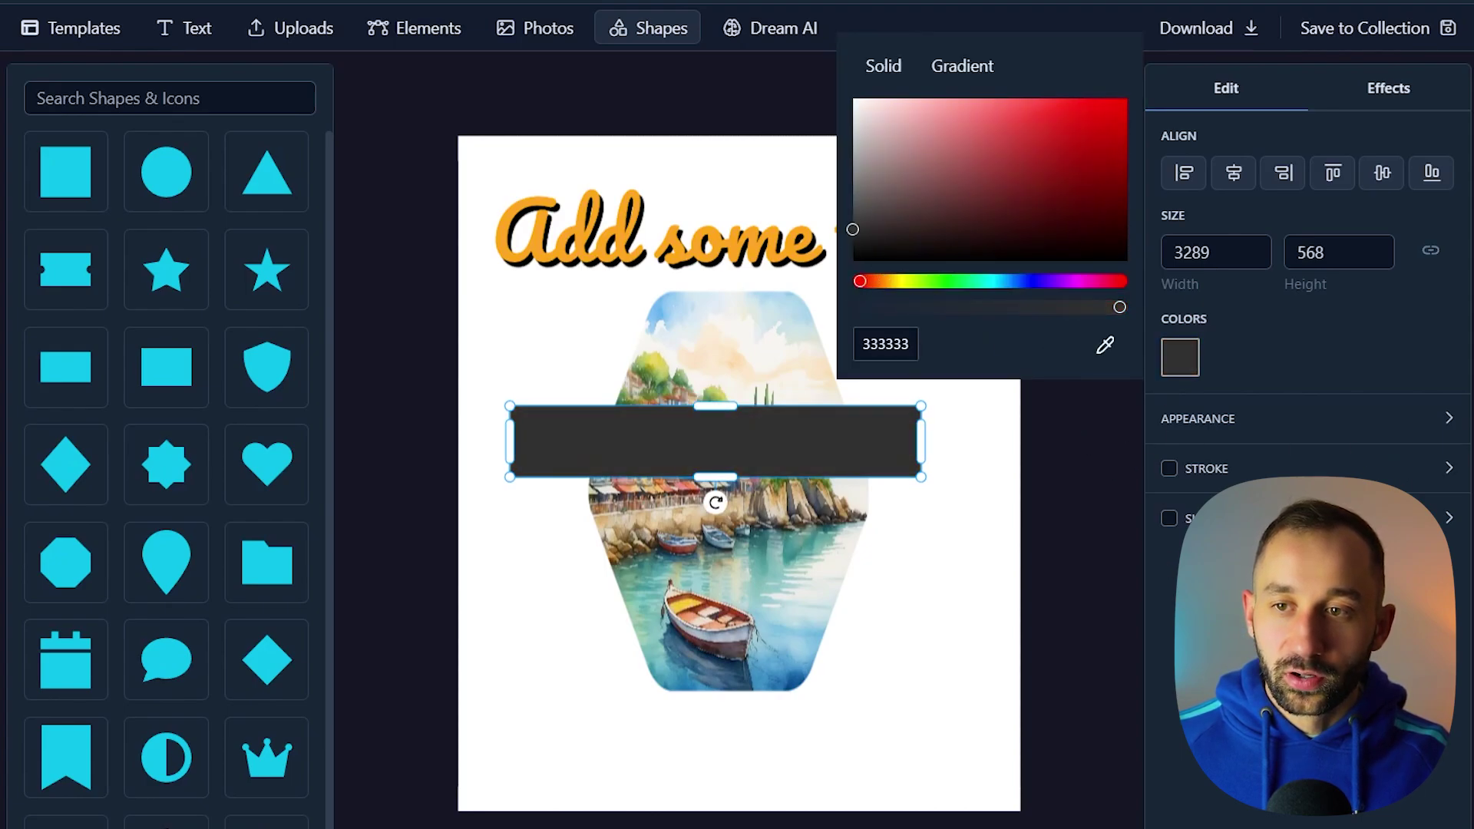
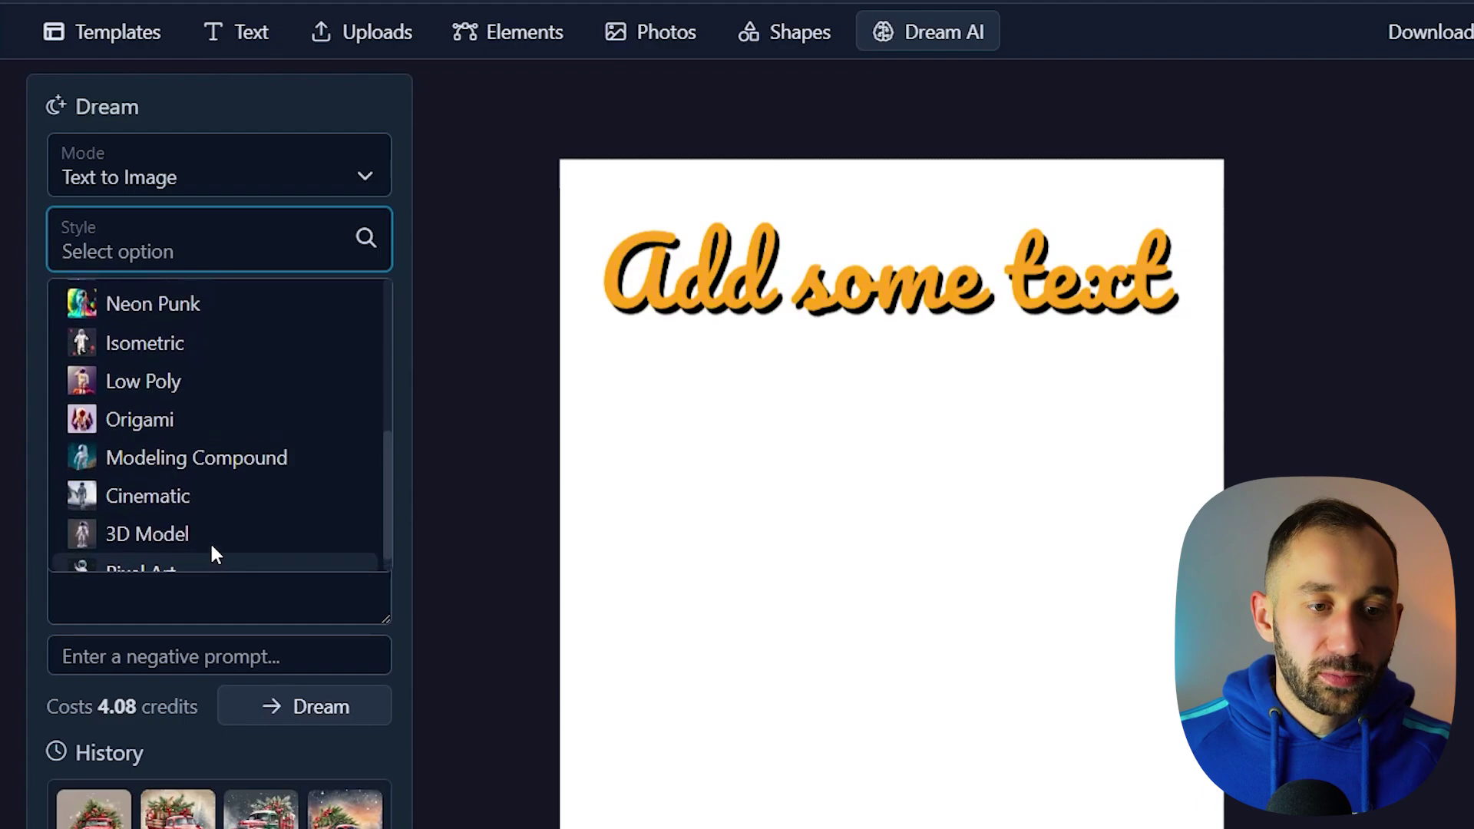
# - Set the Dream style to Anime with 4 images, and switch the generation model to DALL-E 3
pyautogui.click(213, 547)
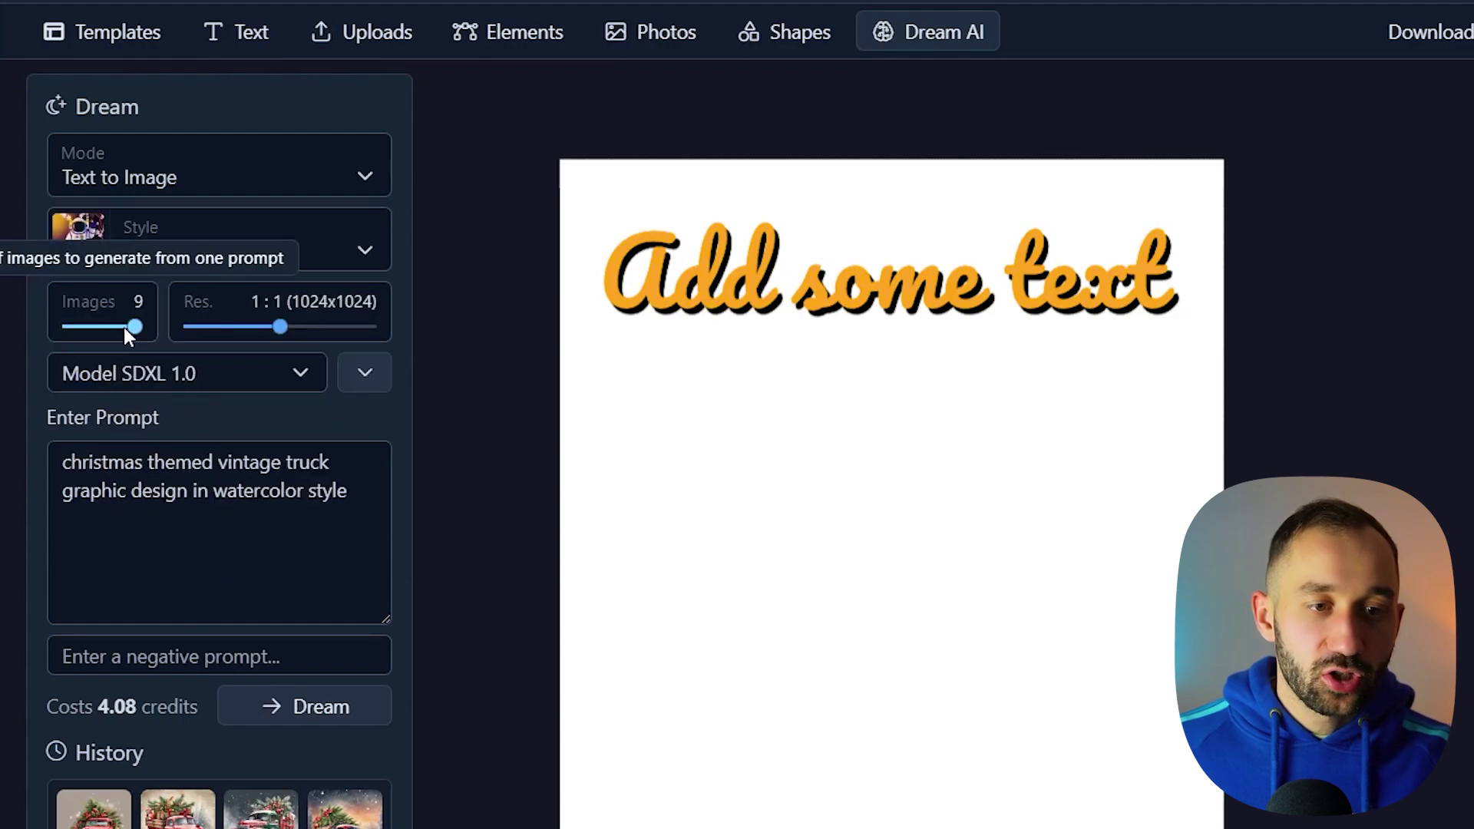
pyautogui.moveTo(125, 330); pyautogui.dragTo(95, 330)
pyautogui.click(157, 388)
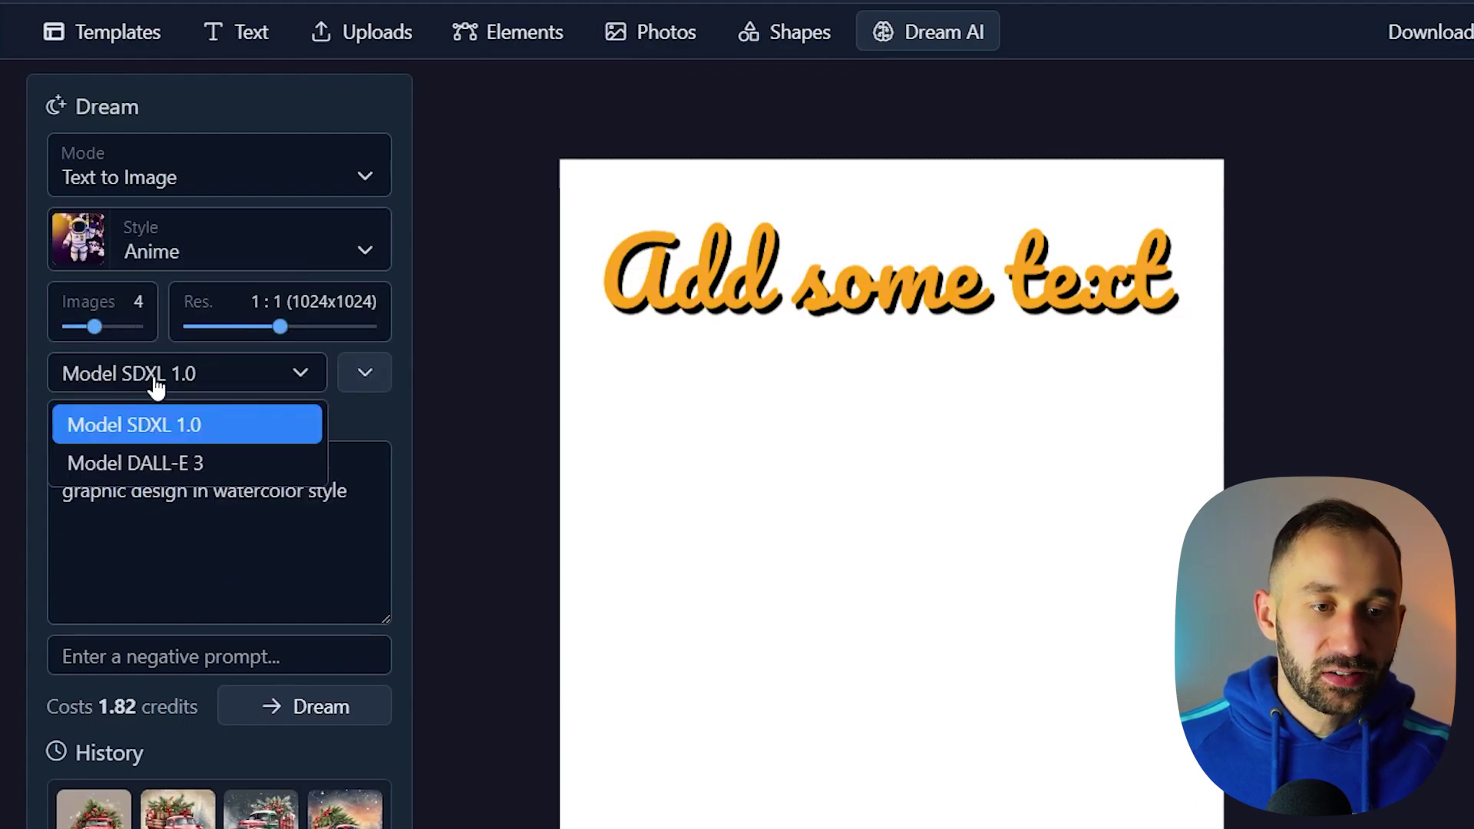
pyautogui.click(151, 461)
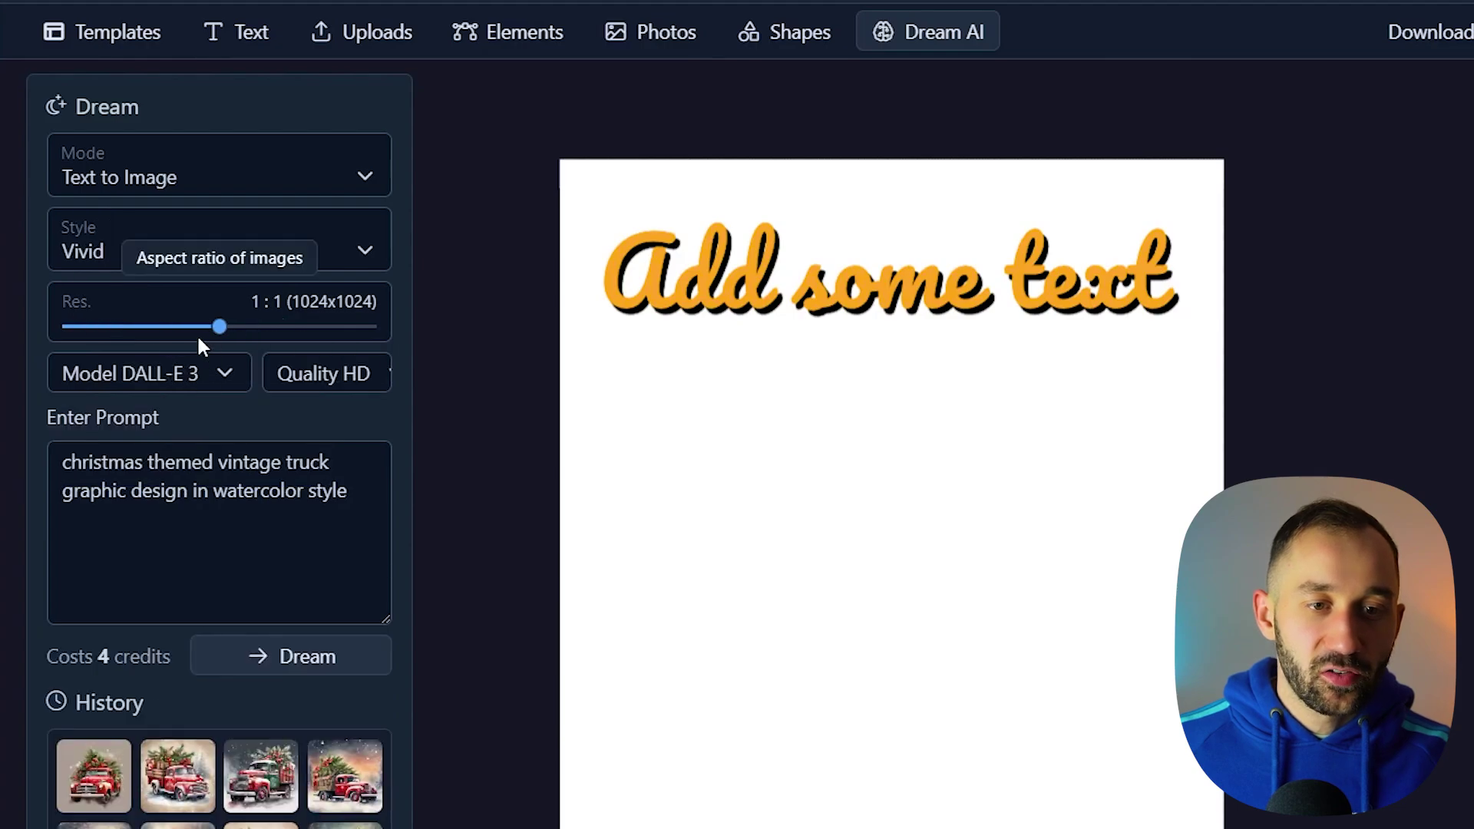
# - Generate a 1:1 (1024x1024) HD image from the prompt "christmas themed vintage truck graphic design in watercolor style"
pyautogui.moveTo(223, 329)
pyautogui.mouseDown()
pyautogui.moveTo(108, 332)
pyautogui.moveTo(345, 341)
pyautogui.moveTo(220, 330)
pyautogui.mouseUp()
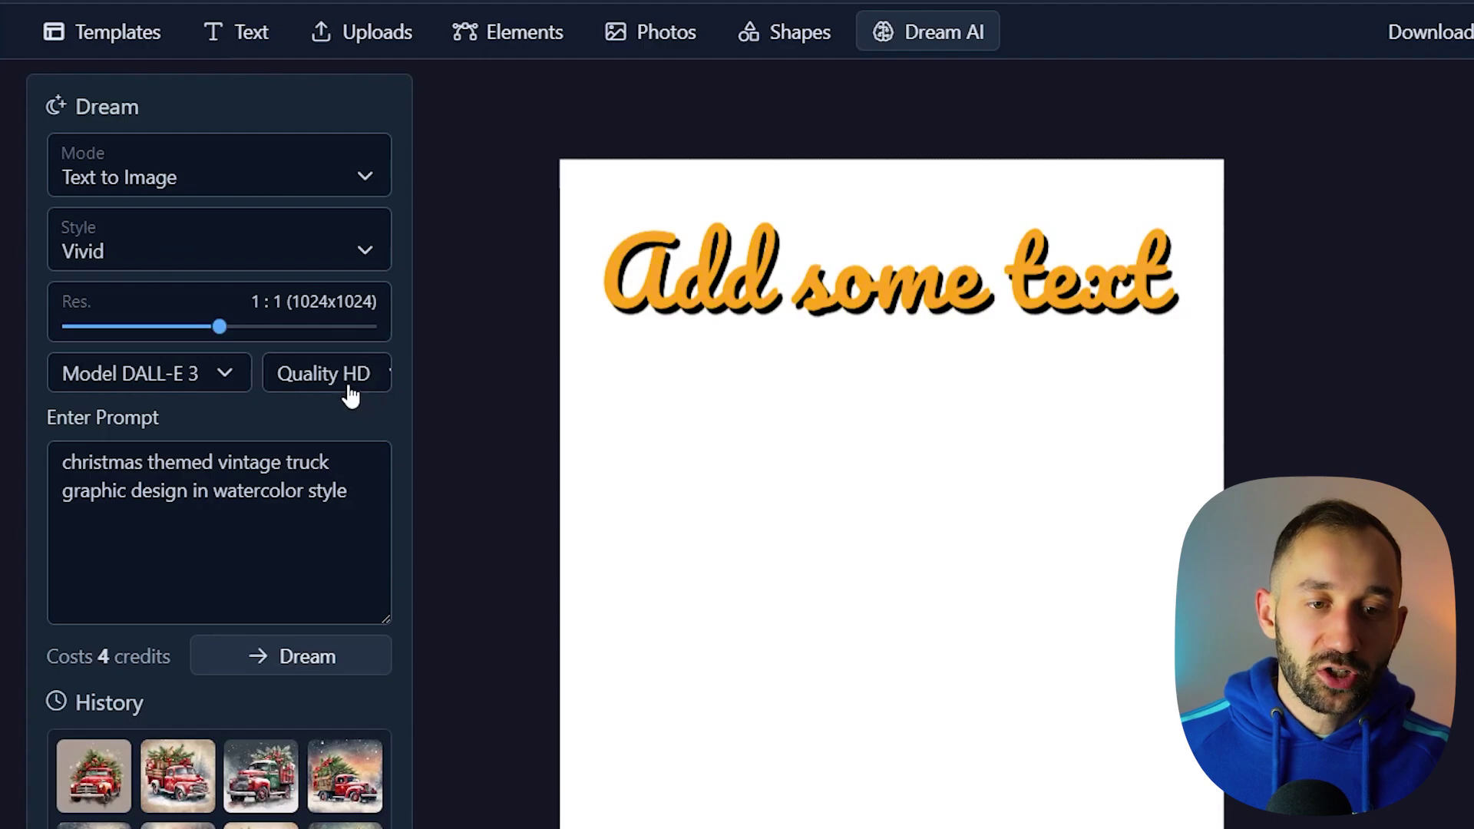
pyautogui.click(349, 389)
pyautogui.press('Up')
pyautogui.press('Escape')
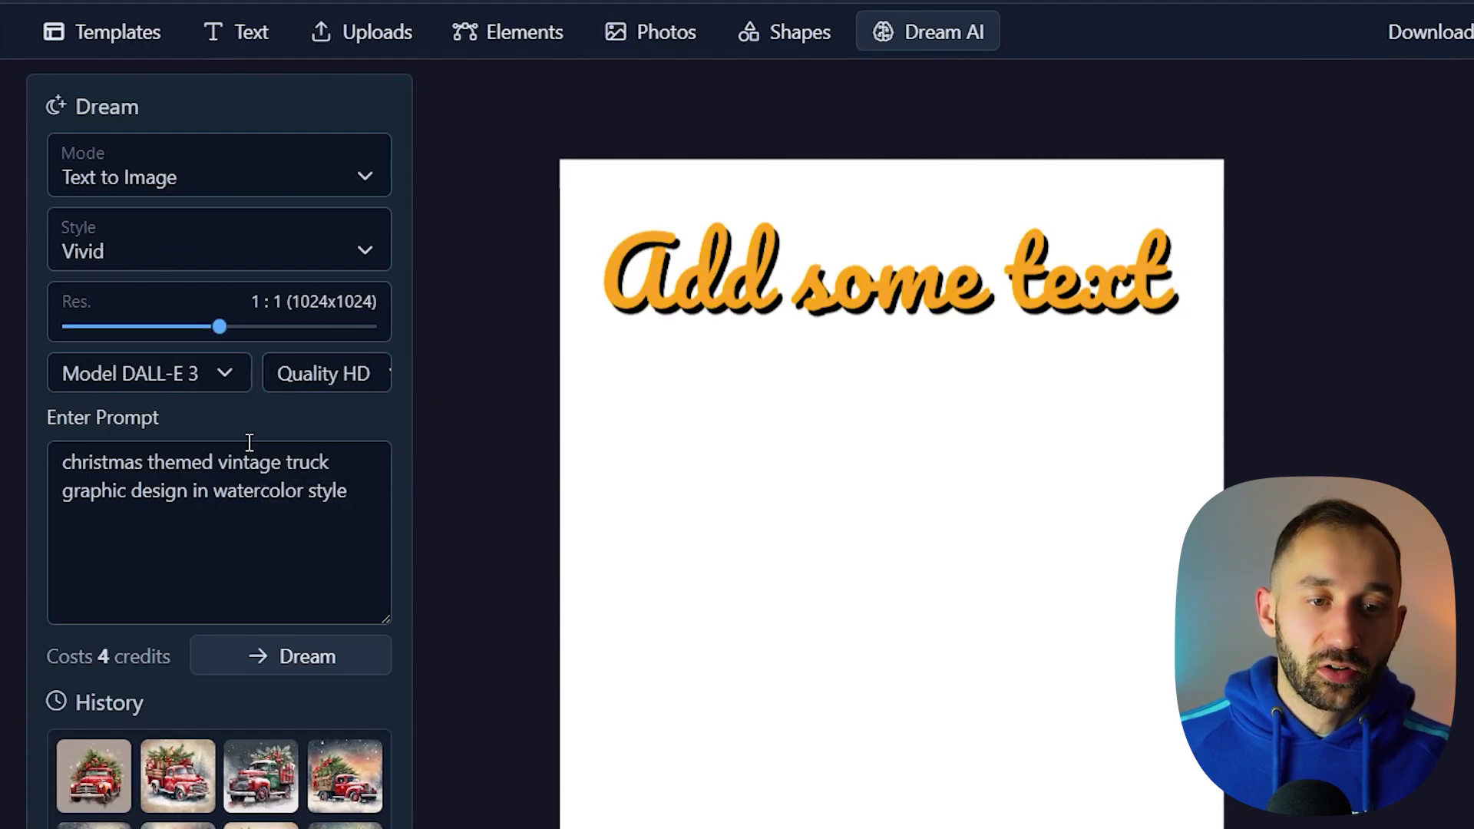
pyautogui.moveTo(362, 514); pyautogui.dragTo(16, 427)
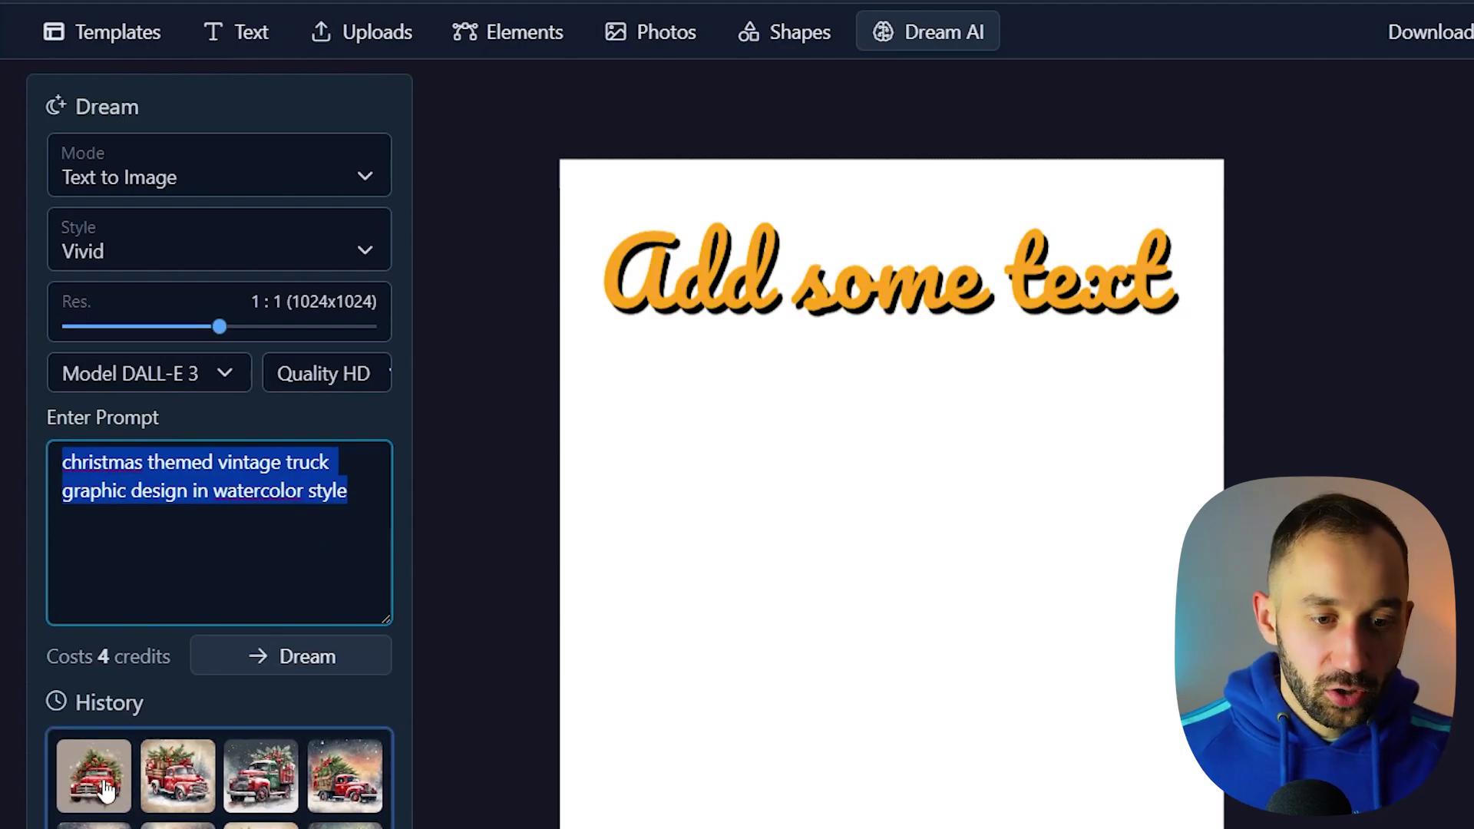
pyautogui.scroll(-1, 98, 776)
pyautogui.scroll(1, 145, 710)
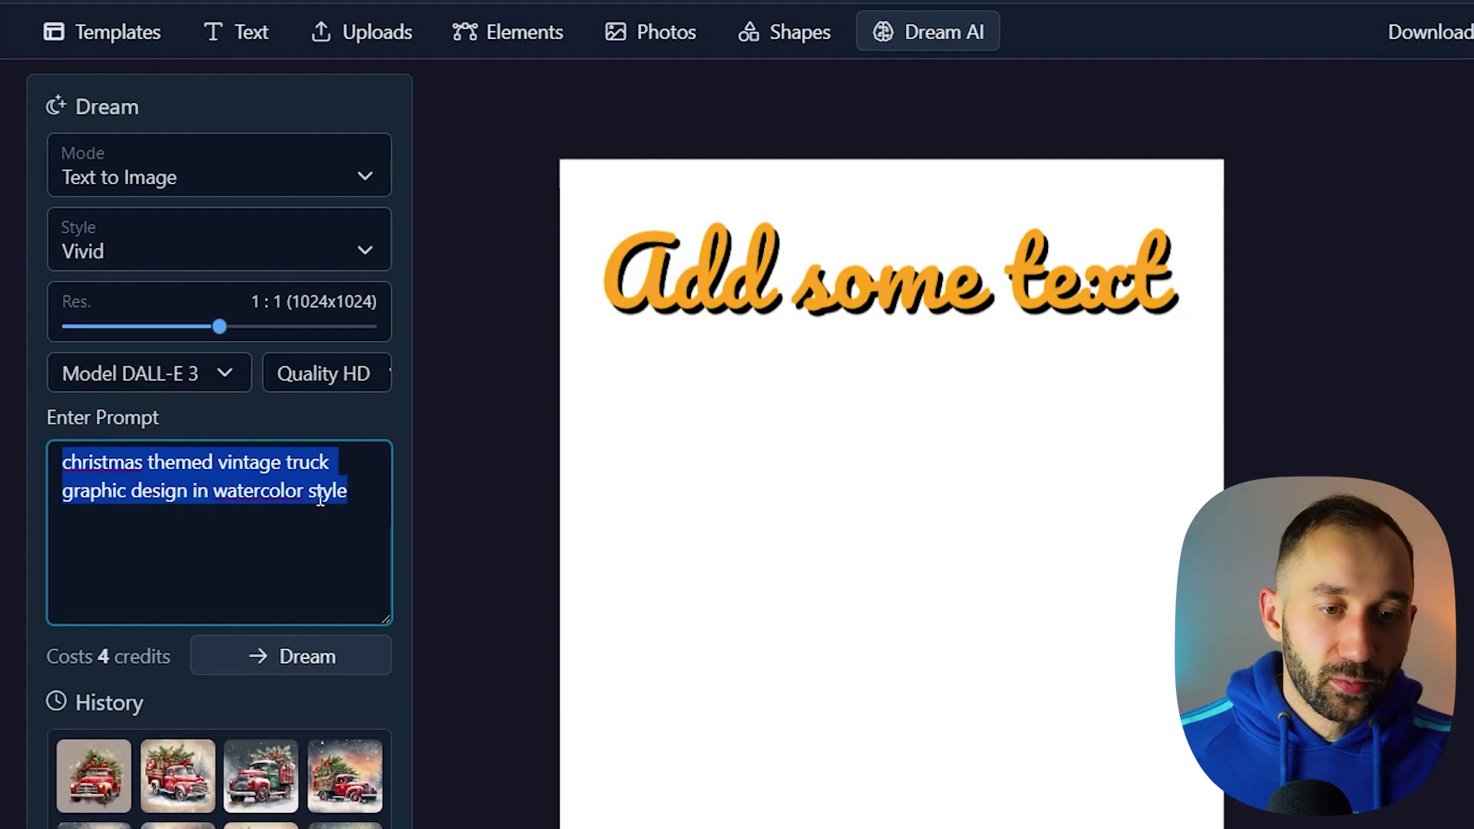
pyautogui.scroll(-2, 192, 668)
pyautogui.click(323, 552)
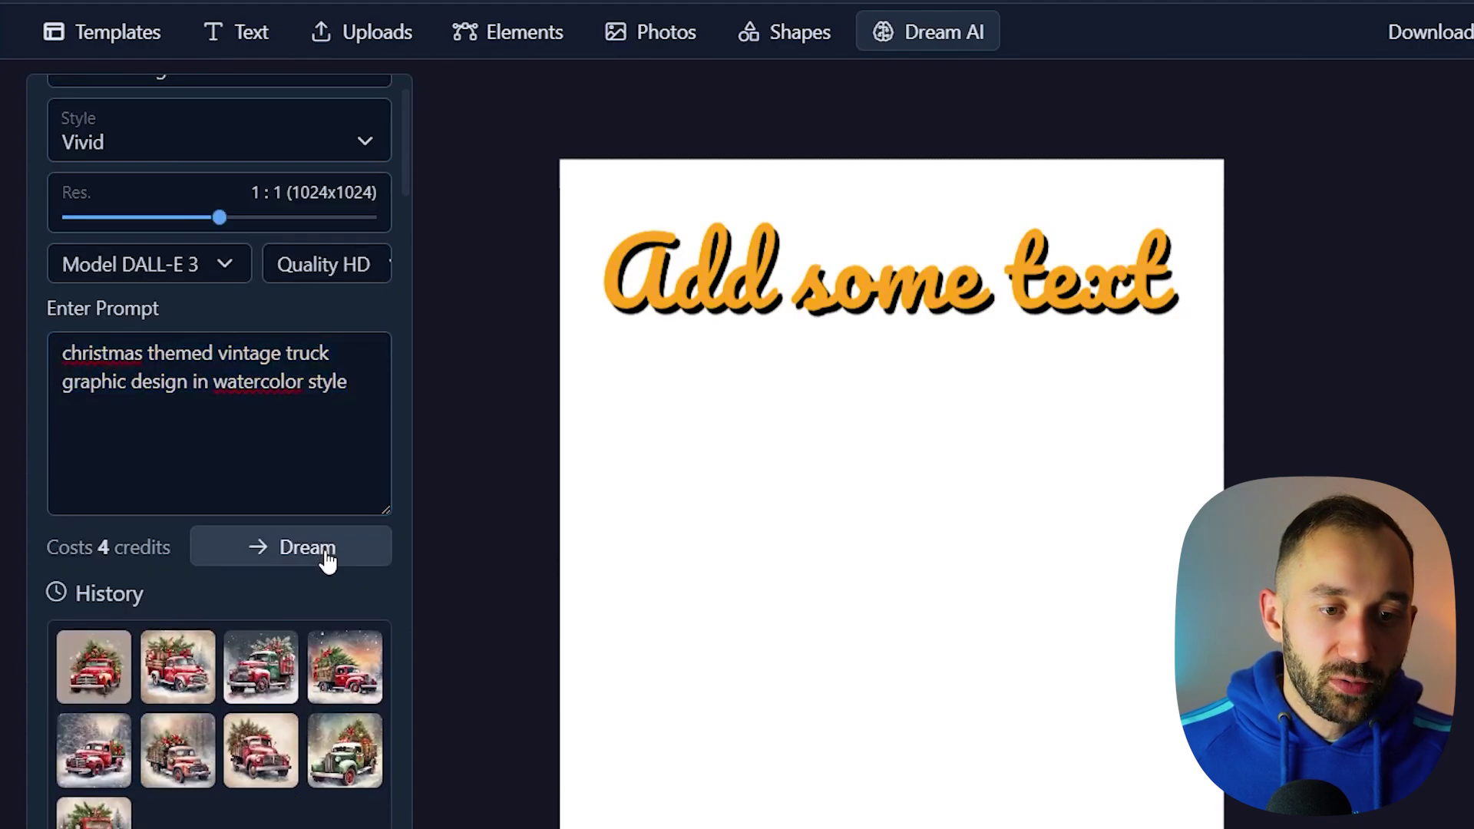
# - Try the first two red Christmas truck images from the Dream history on the canvas
pyautogui.scroll(-4, 317, 606)
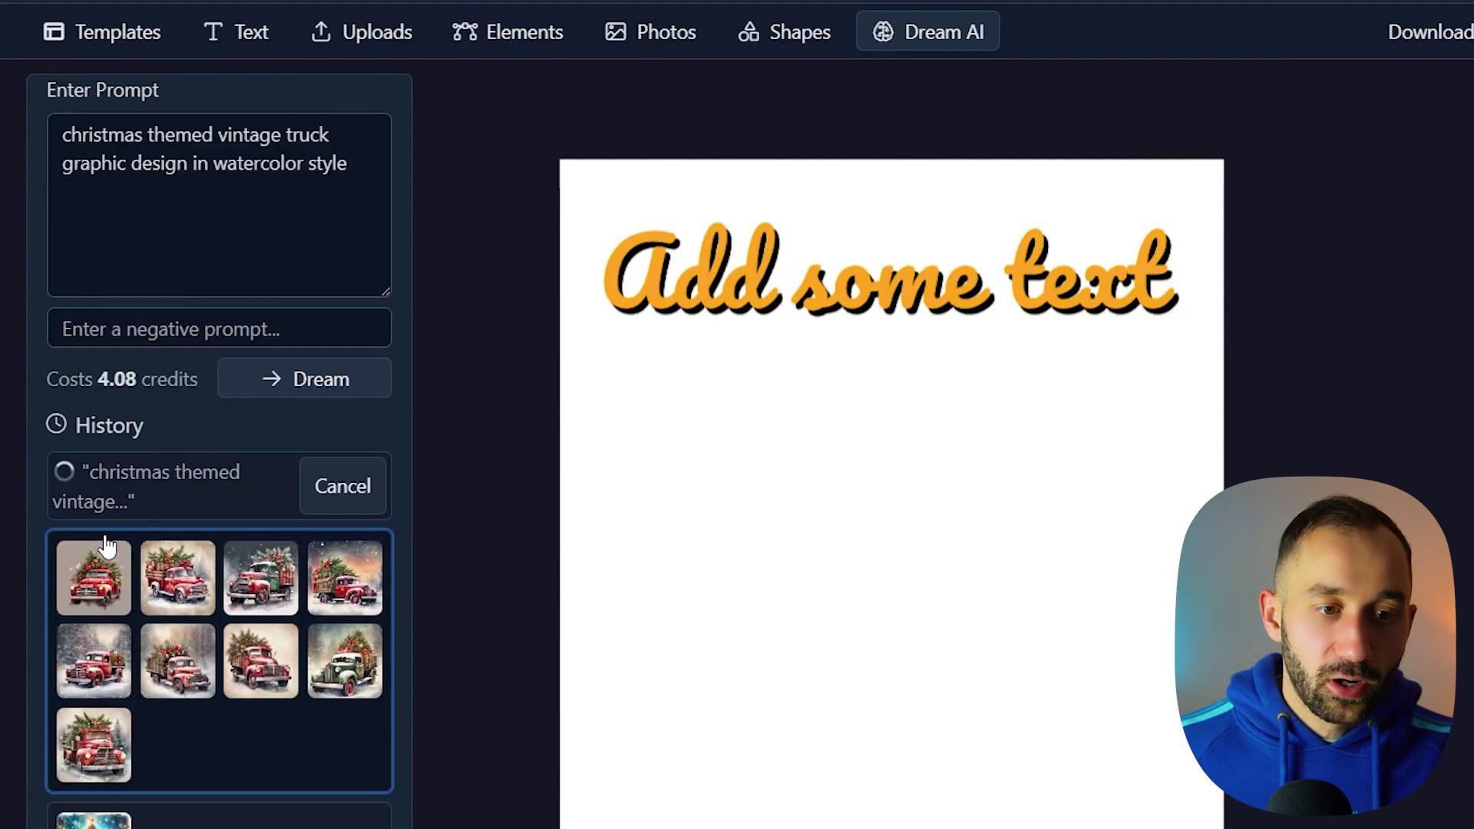
pyautogui.click(113, 599)
pyautogui.moveTo(117, 603); pyautogui.dragTo(331, 643)
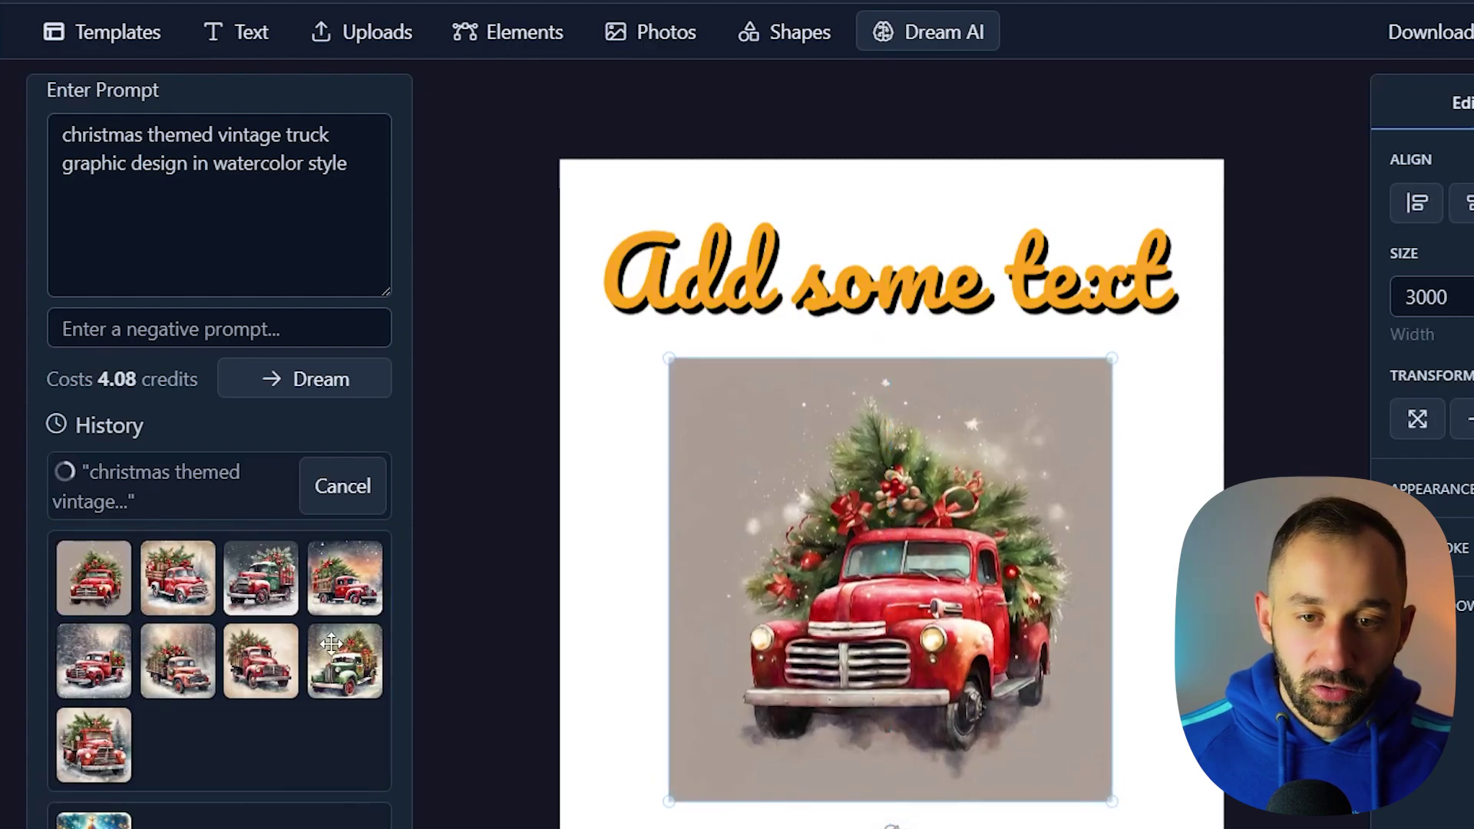
pyautogui.click(190, 598)
pyautogui.moveTo(771, 623); pyautogui.dragTo(745, 630)
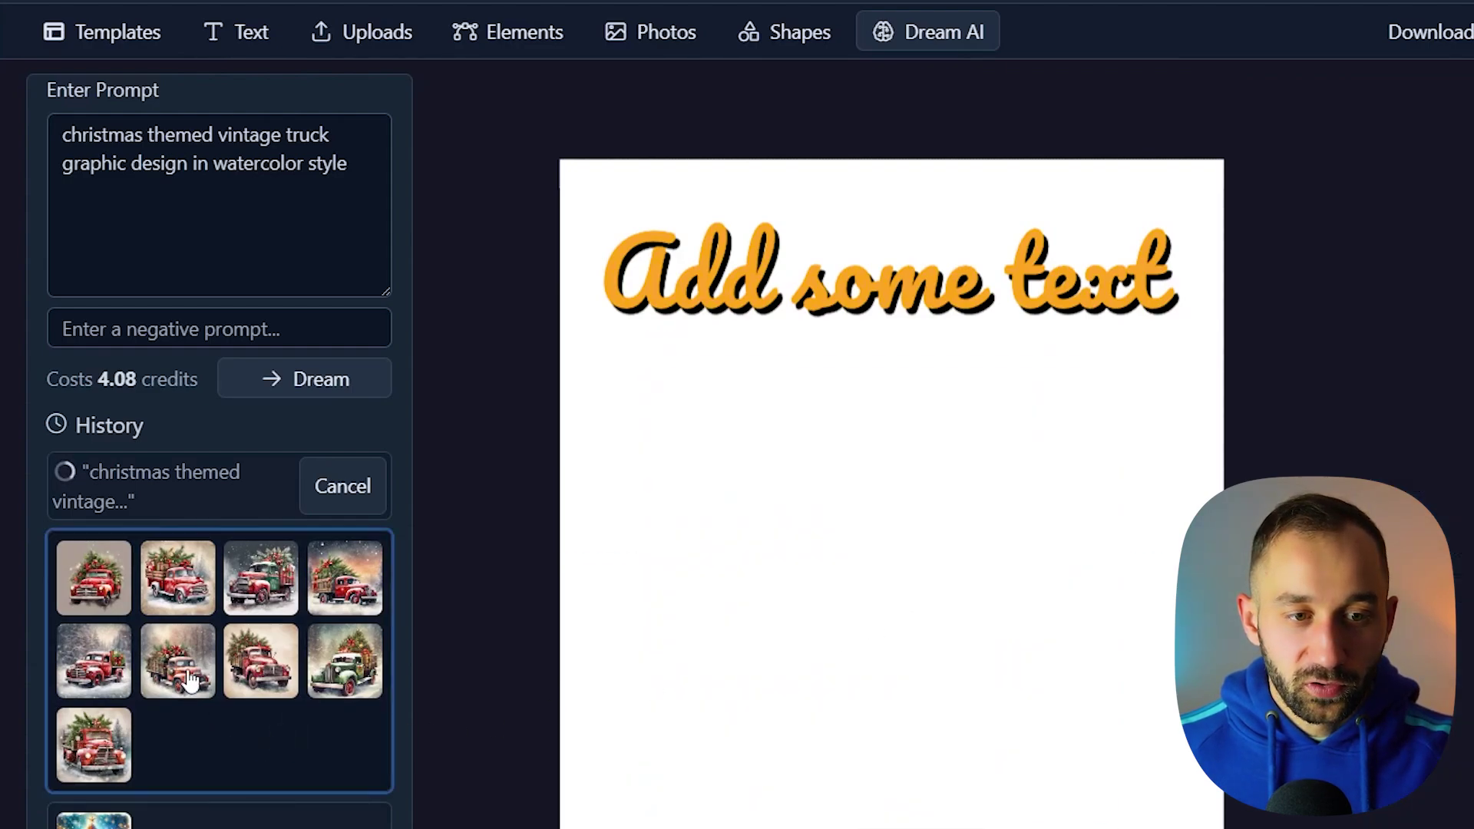
# - Place the newly generated green Christmas truck image on the canvas beneath the text
pyautogui.moveTo(944, 573); pyautogui.dragTo(928, 631)
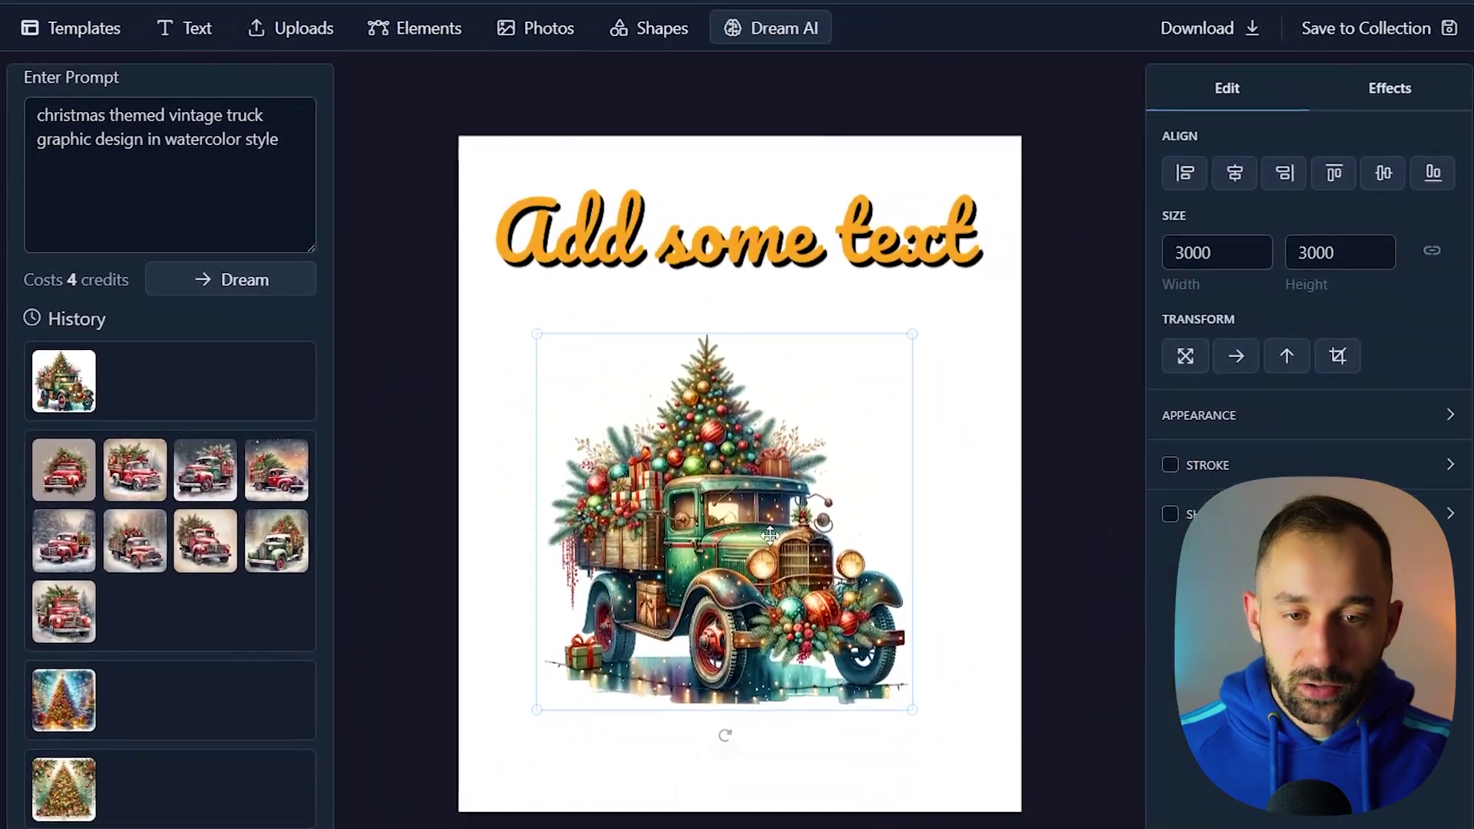
pyautogui.moveTo(770, 535); pyautogui.dragTo(779, 514)
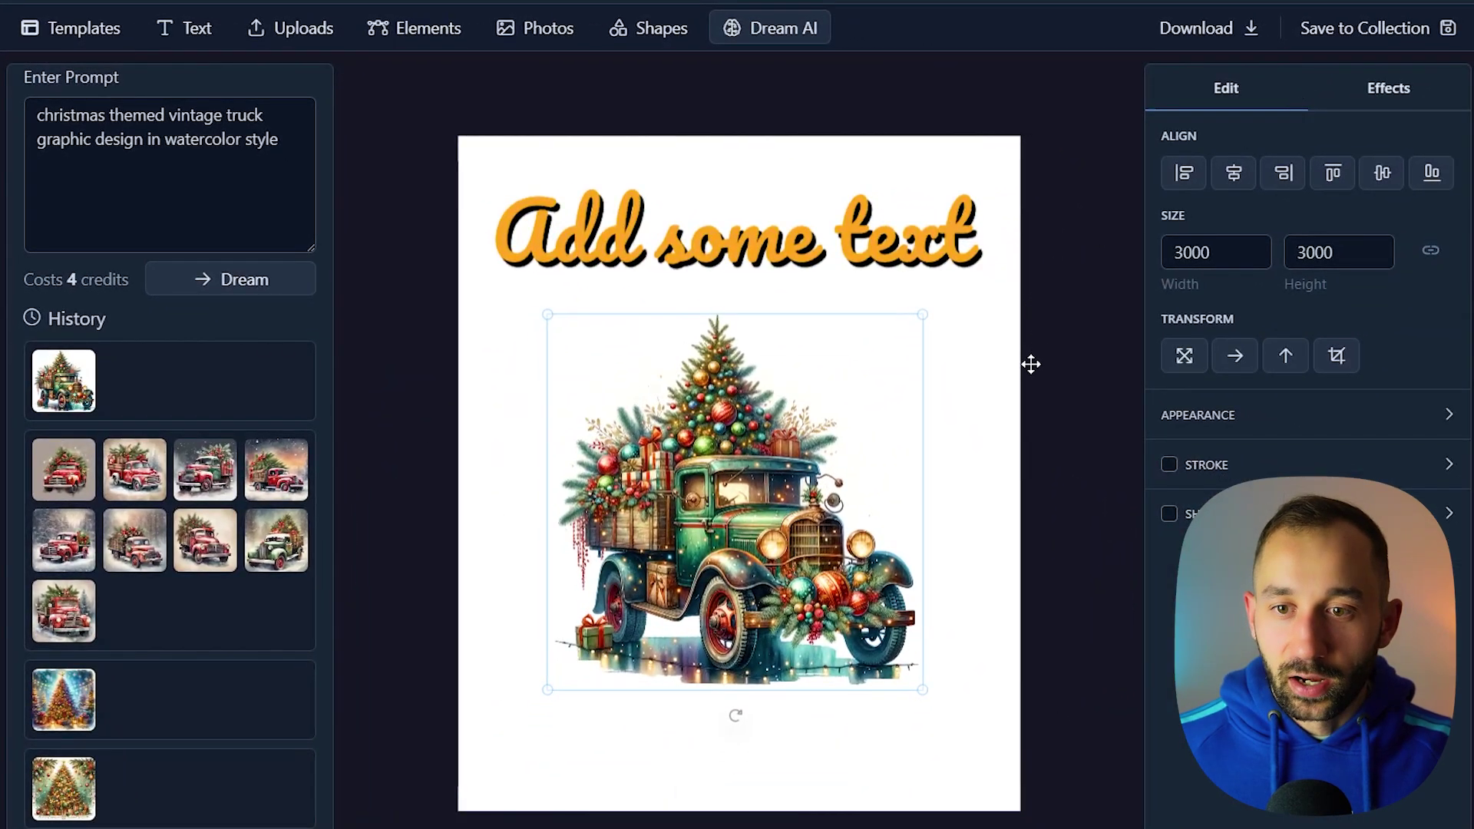
pyautogui.click(1008, 407)
pyautogui.click(1183, 180)
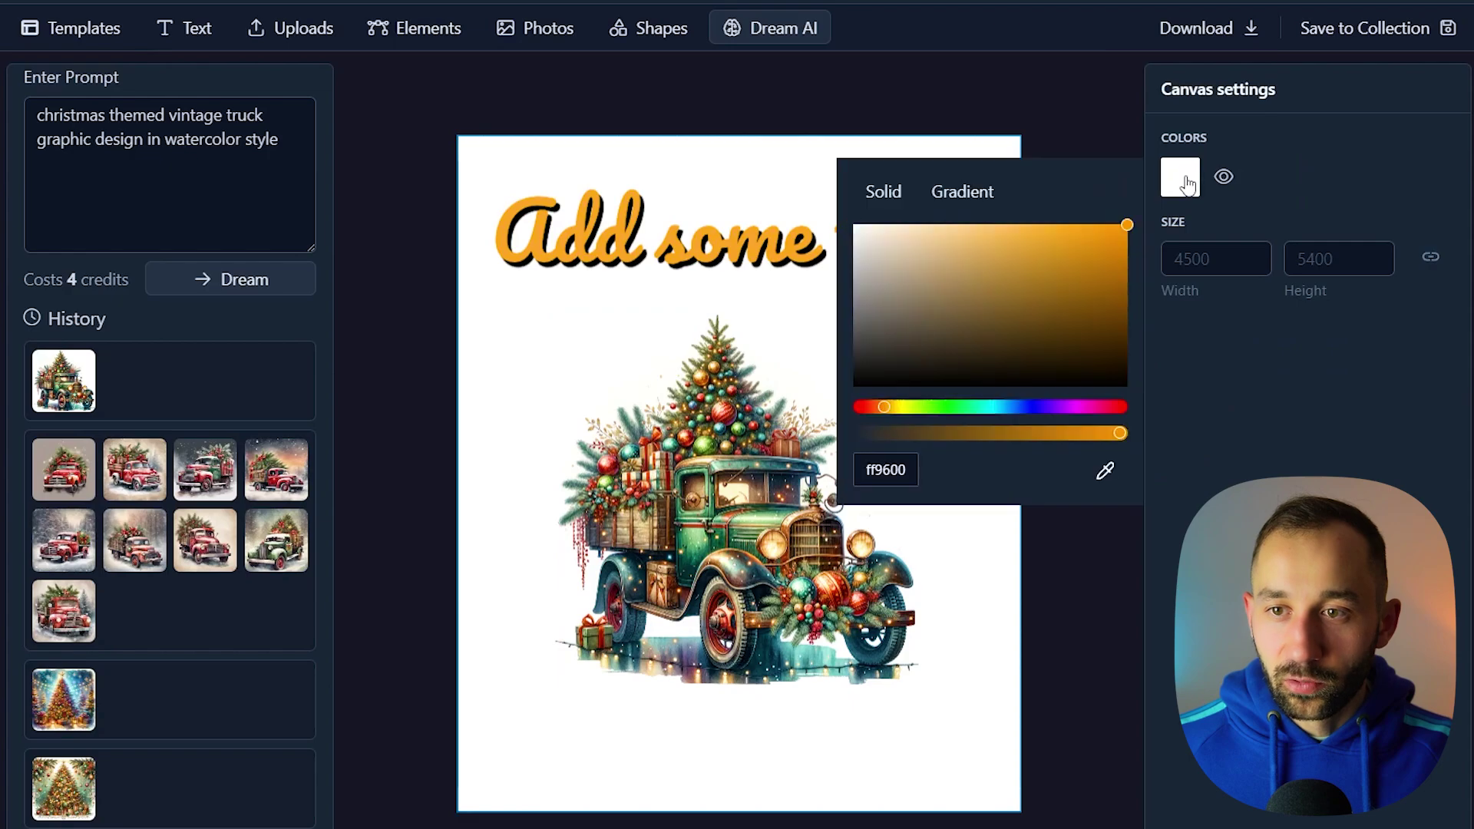
pyautogui.click(885, 388)
pyautogui.moveTo(1075, 273); pyautogui.dragTo(651, 138)
pyautogui.click(650, 117)
# - Hide the canvas's white background colour and remove the background from the green truck image
pyautogui.click(952, 361)
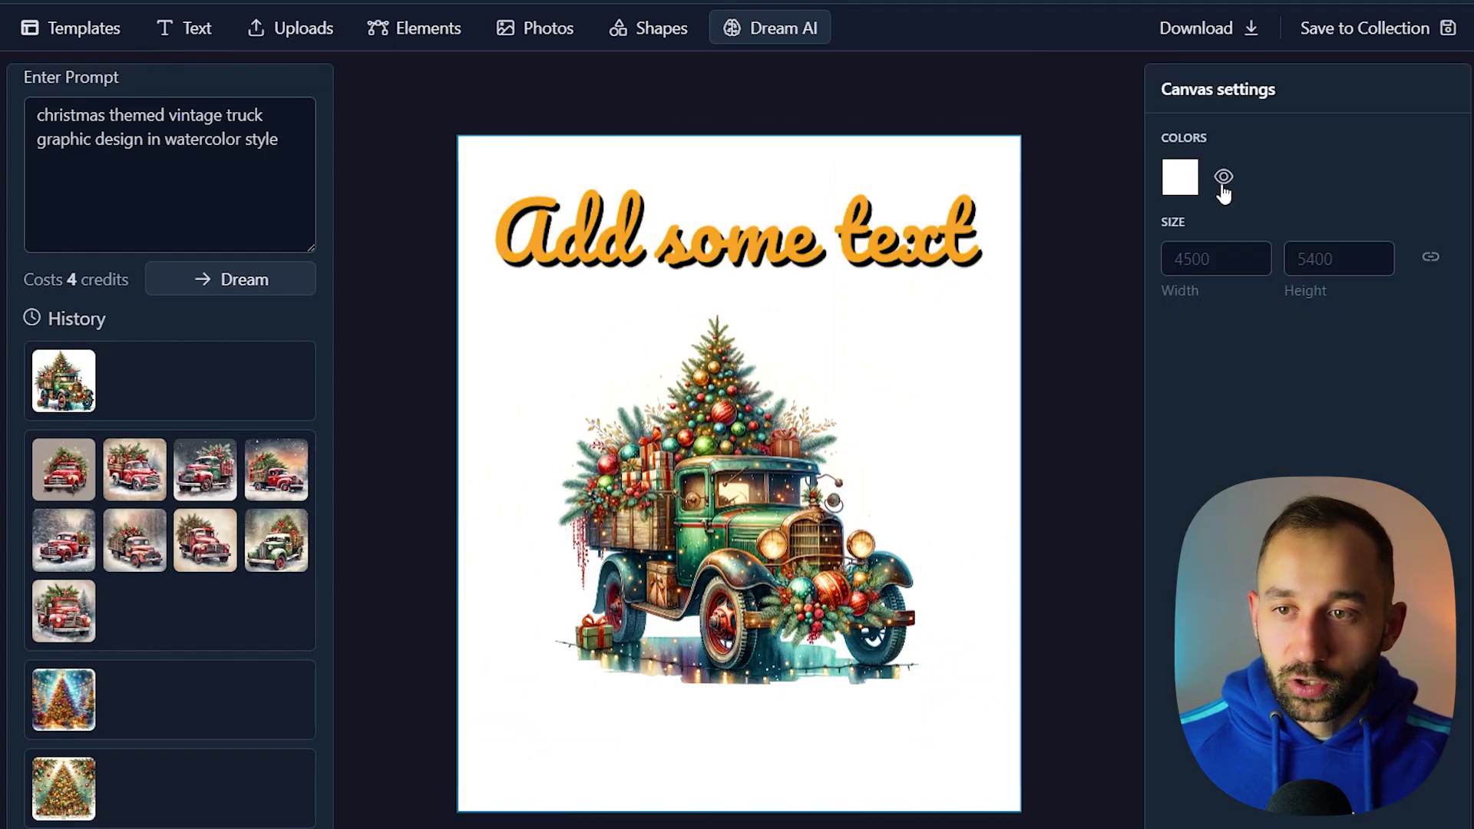
pyautogui.click(1222, 181)
pyautogui.click(772, 472)
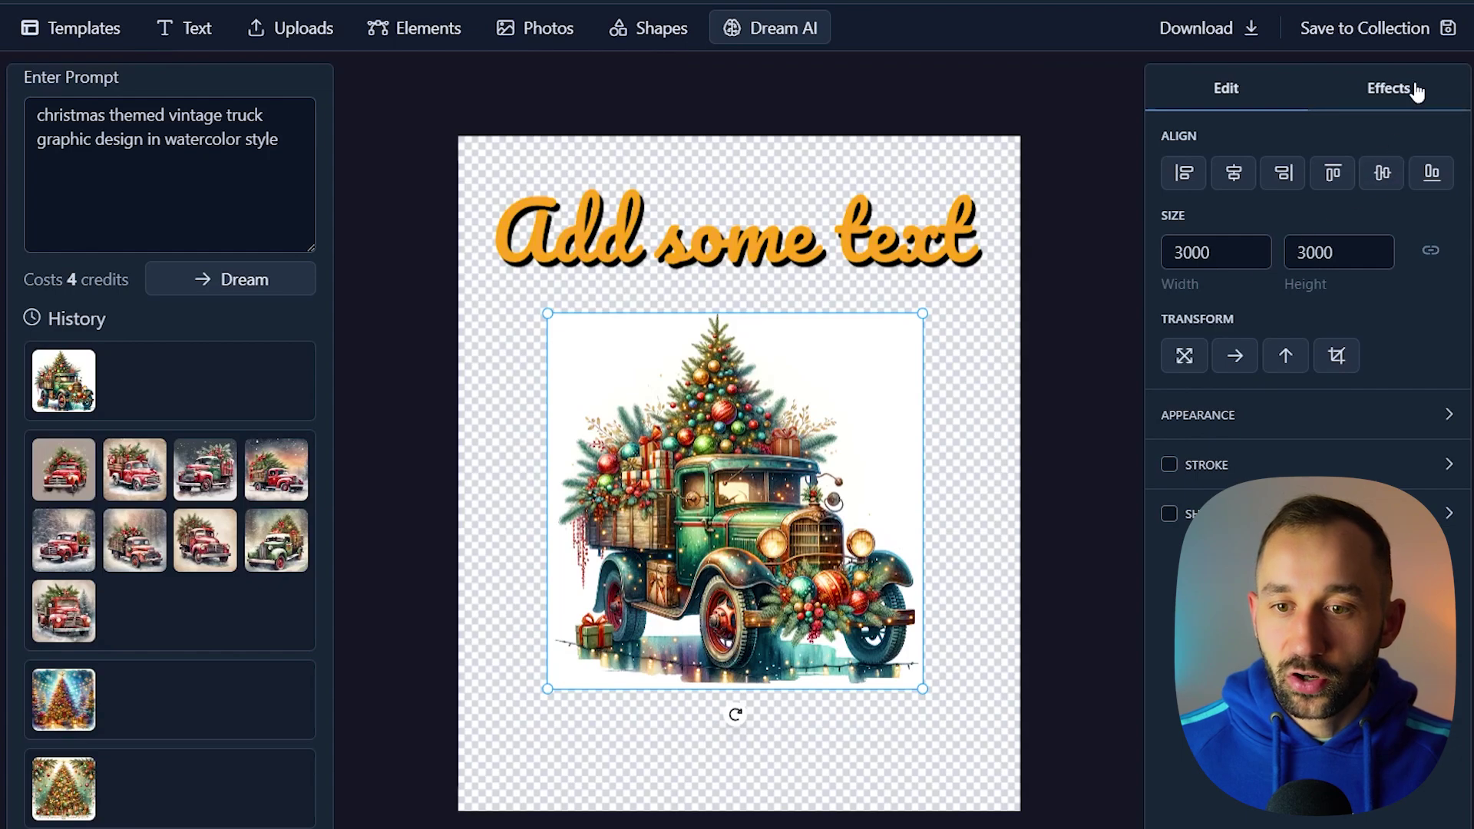
pyautogui.click(1392, 95)
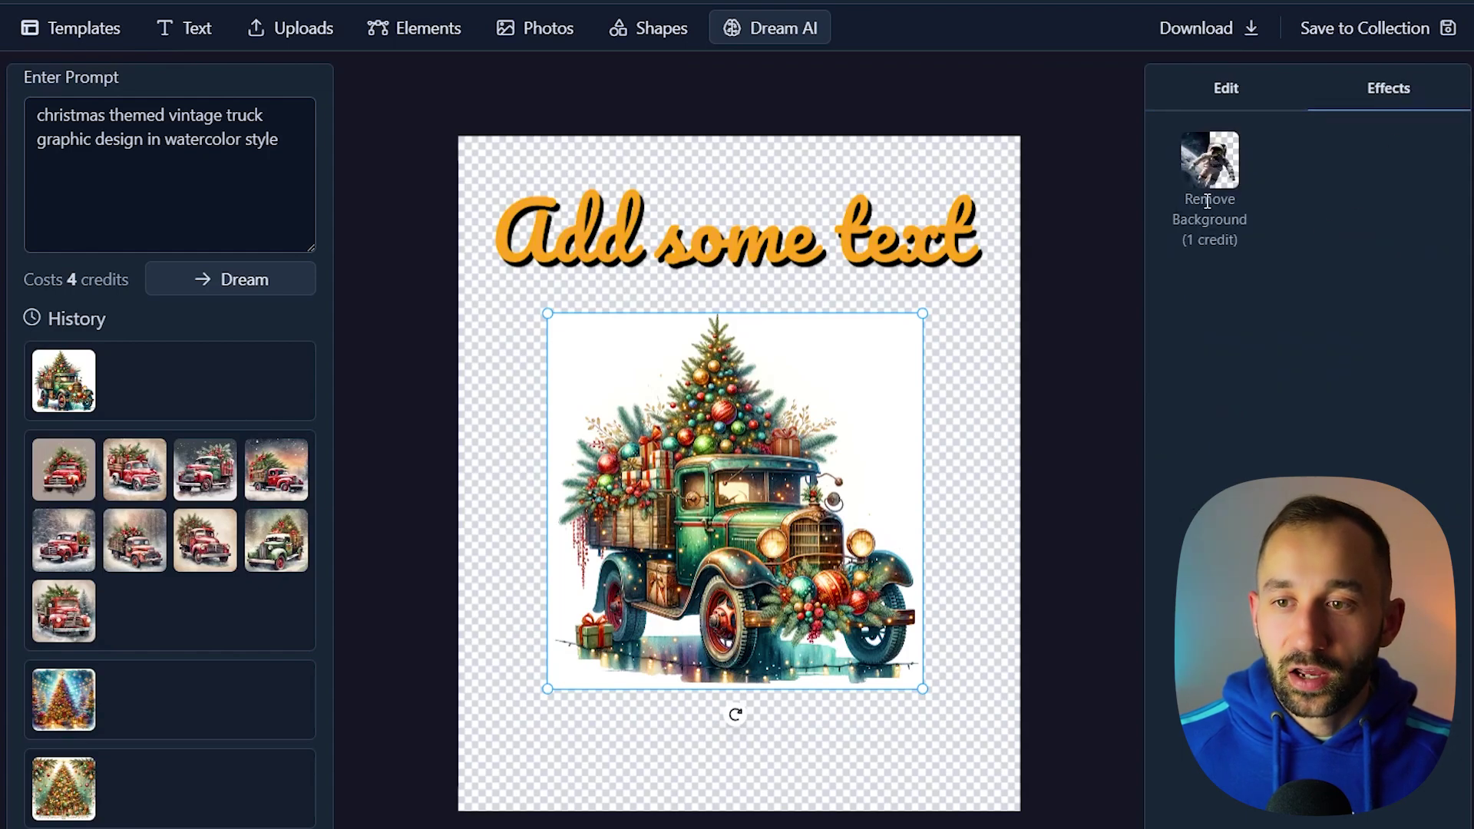
pyautogui.click(1220, 175)
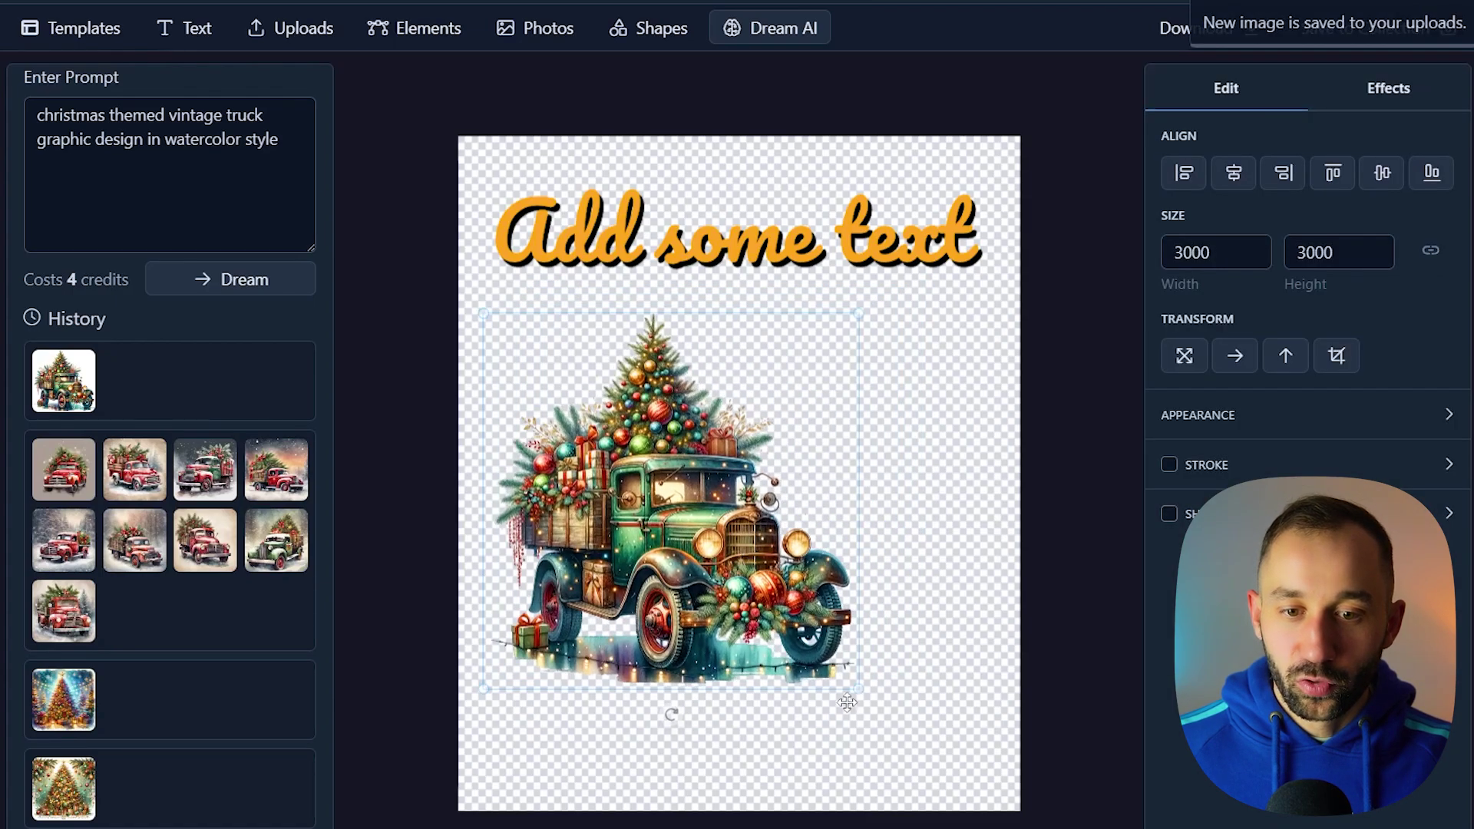
# - Enlarge the green truck image to about 3952 by 3952 and centre it directly beneath the text
pyautogui.moveTo(860, 695); pyautogui.dragTo(978, 808)
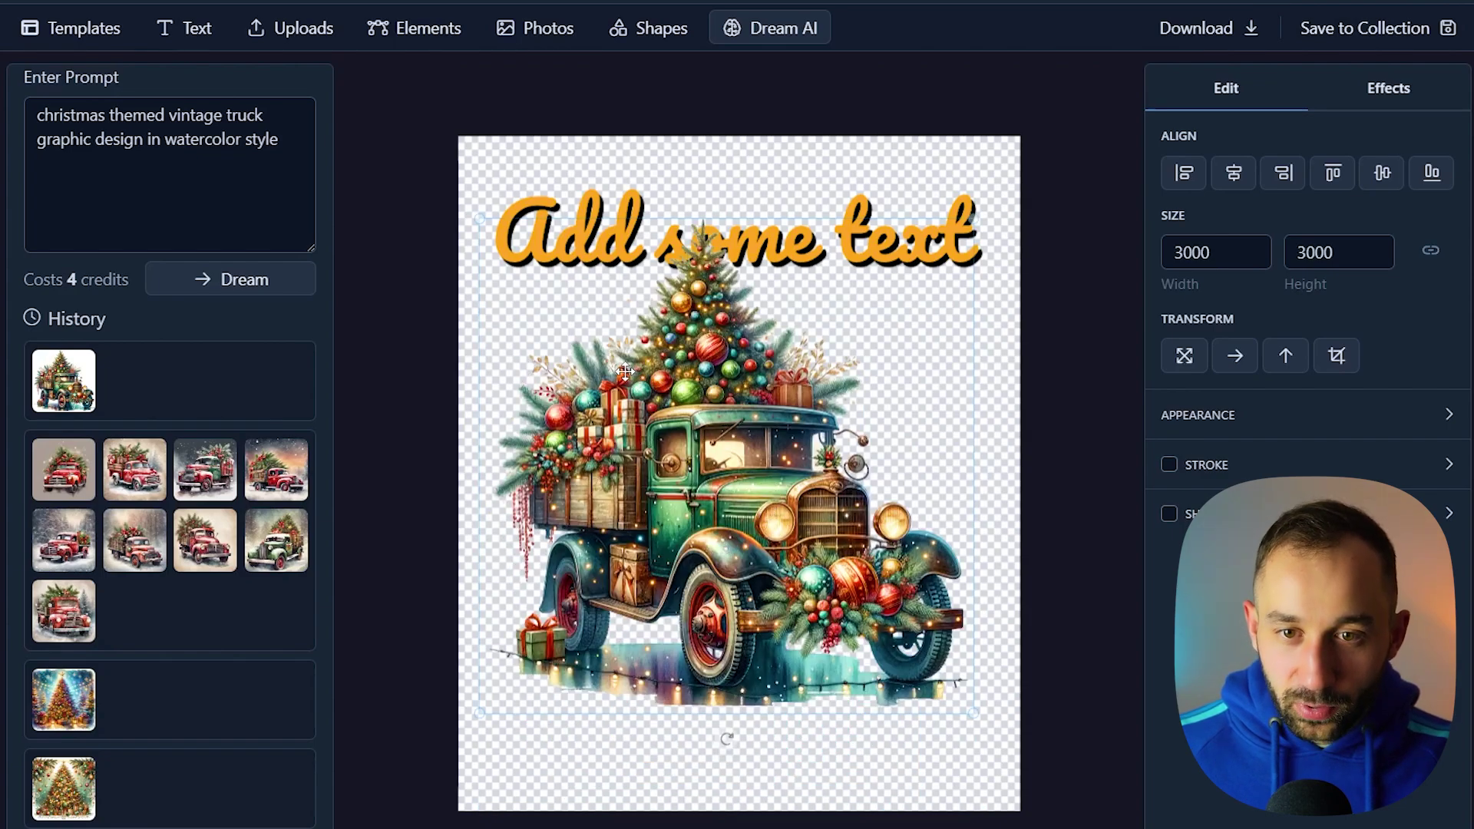
pyautogui.moveTo(625, 373); pyautogui.dragTo(707, 521)
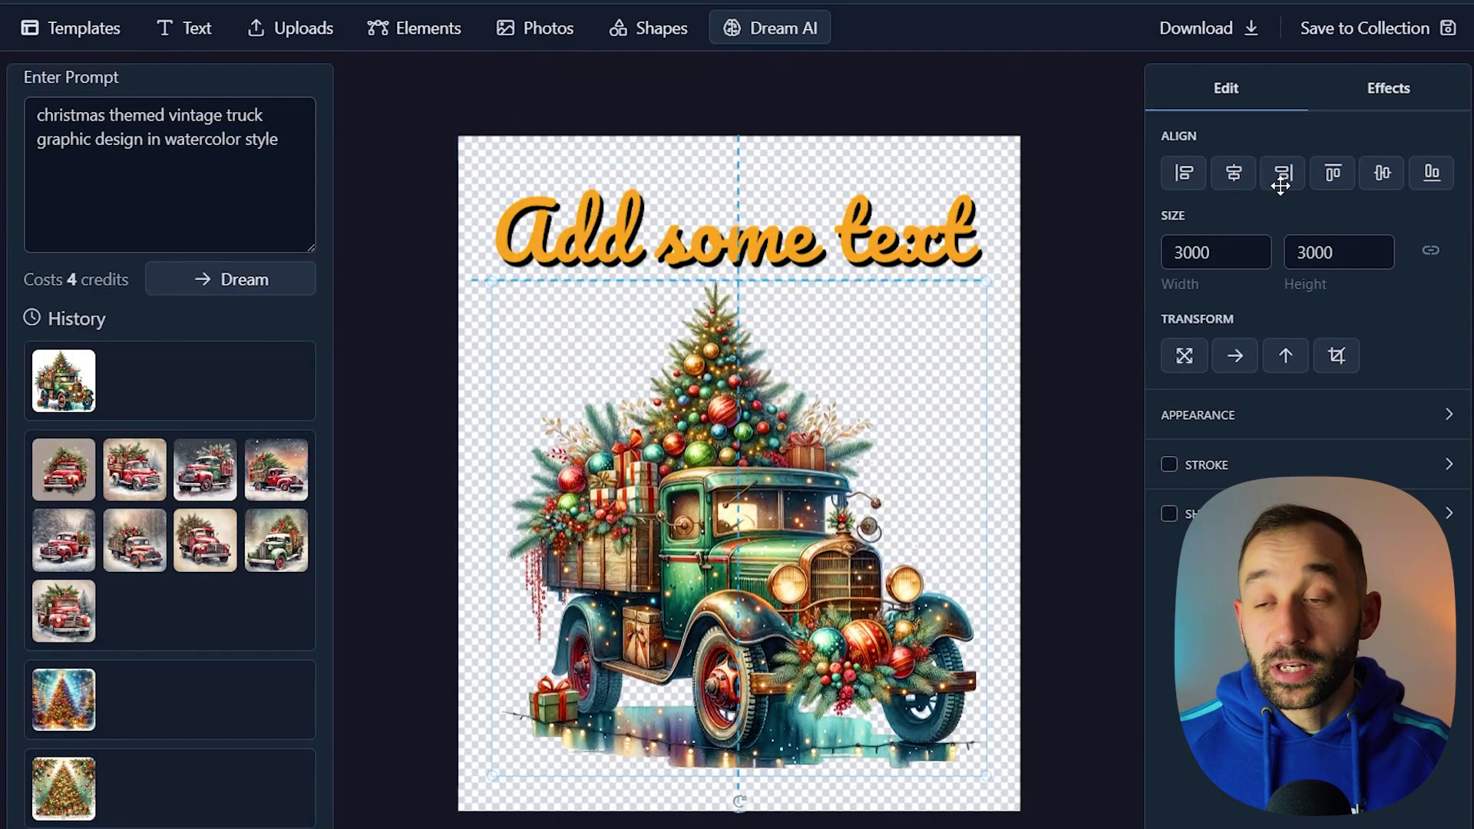
pyautogui.click(1372, 107)
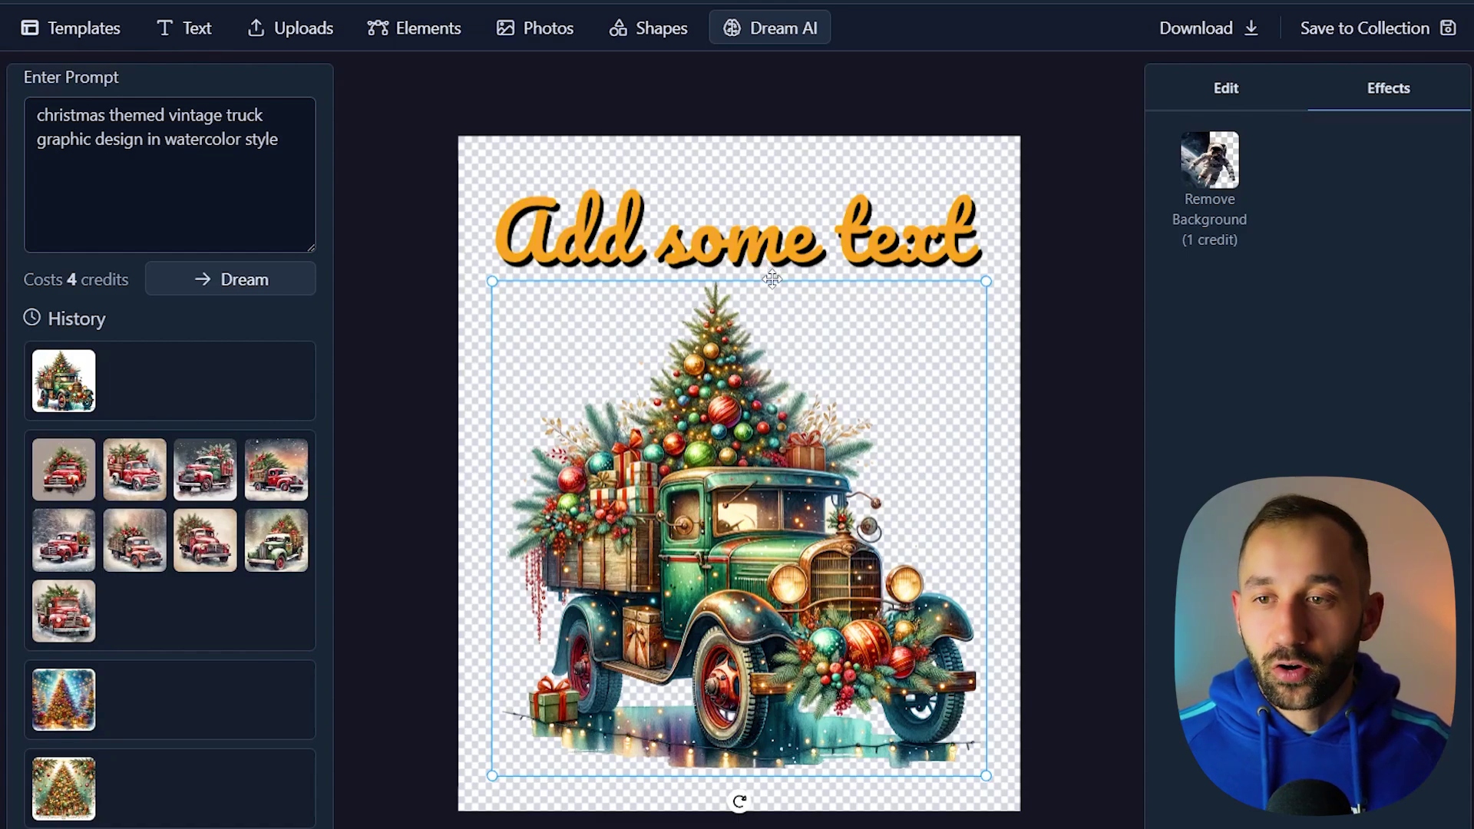
pyautogui.click(1251, 97)
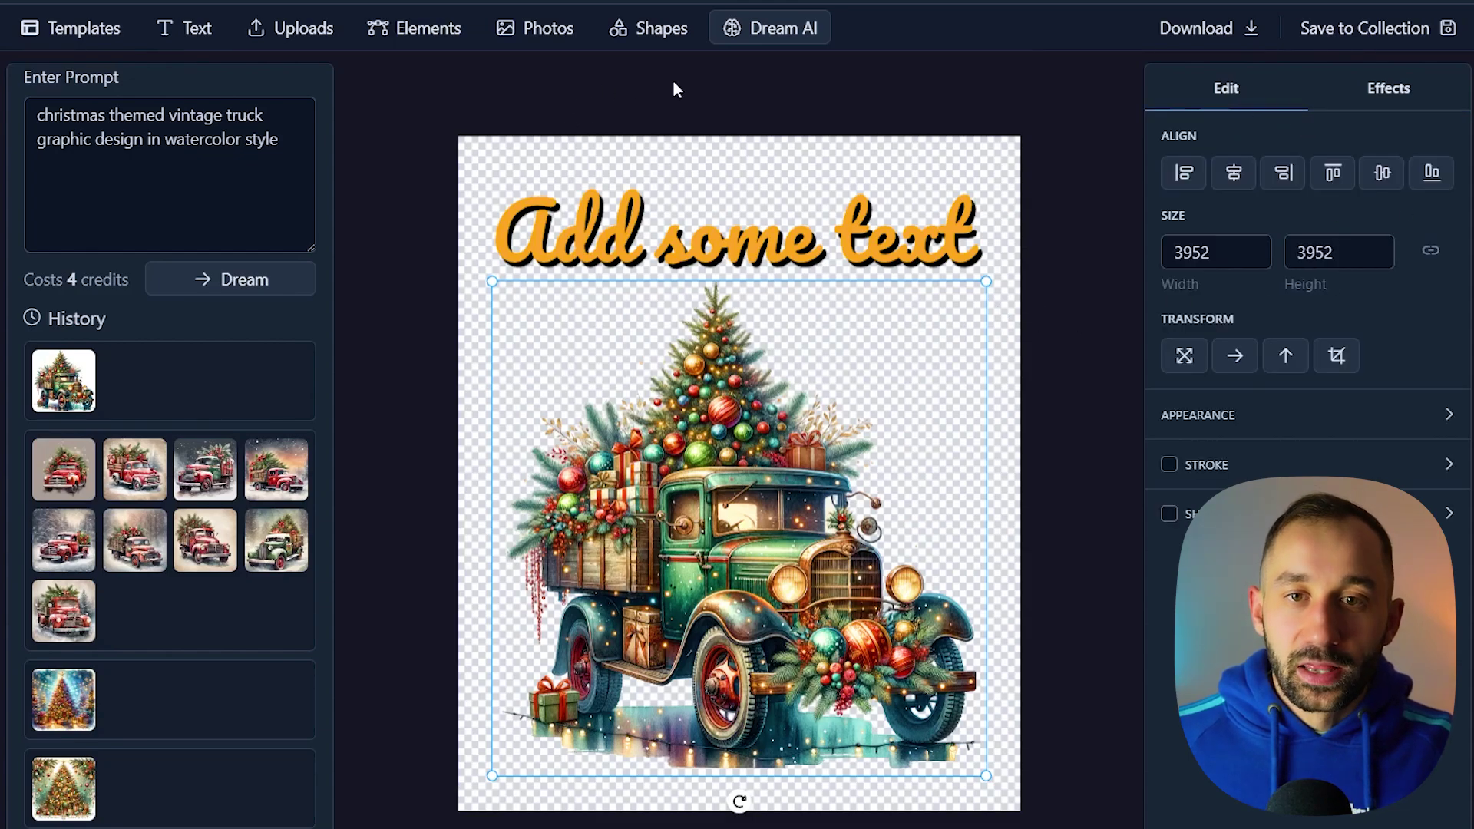
# - Resize the green truck image to about 3476 by 3476 and place it near the canvas's horizontal centre, just beneath the text
pyautogui.scroll(-1, 200, 205)
pyautogui.scroll(5, 158, 373)
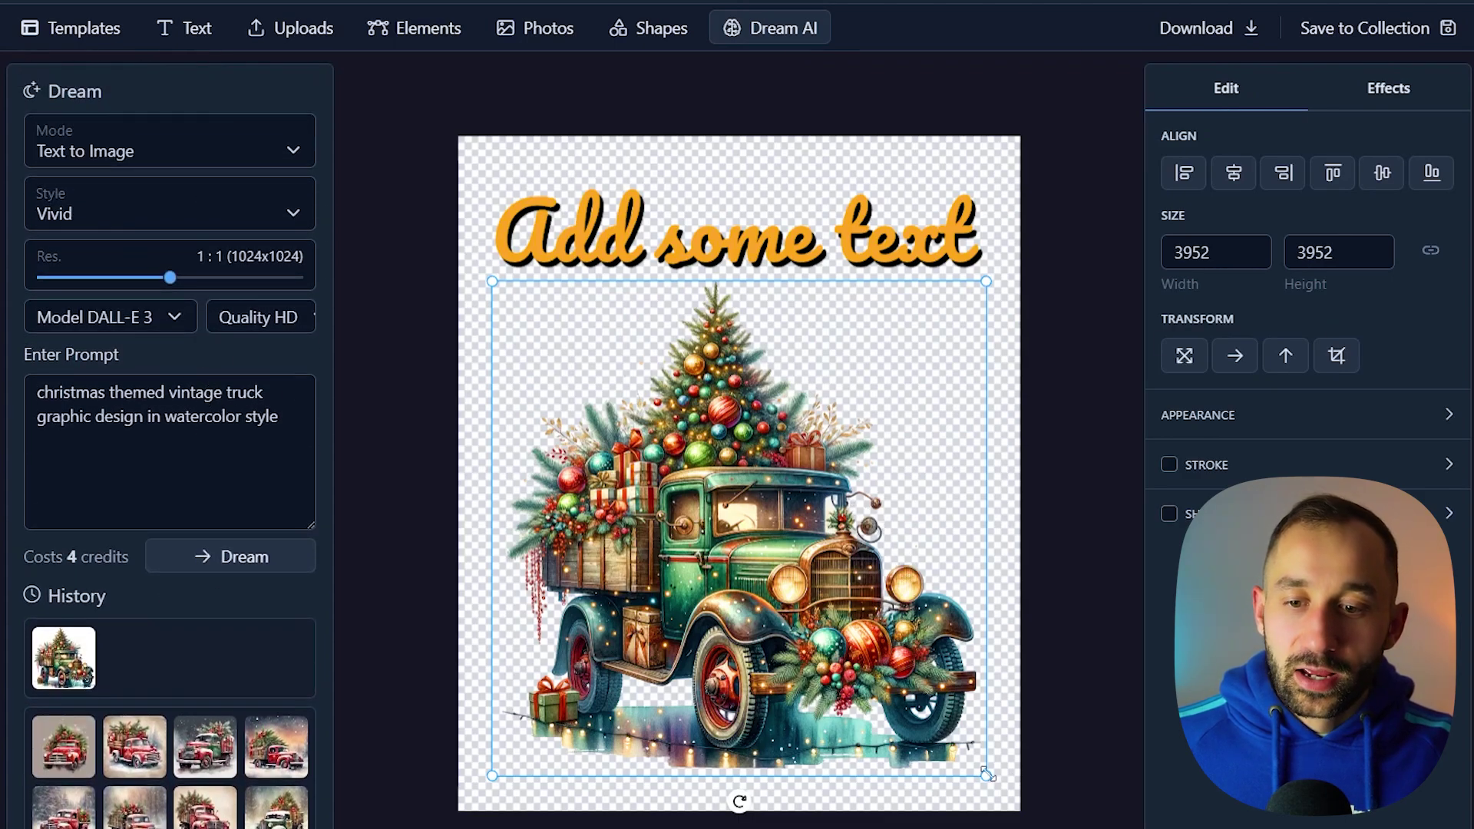
pyautogui.moveTo(986, 776); pyautogui.dragTo(912, 731)
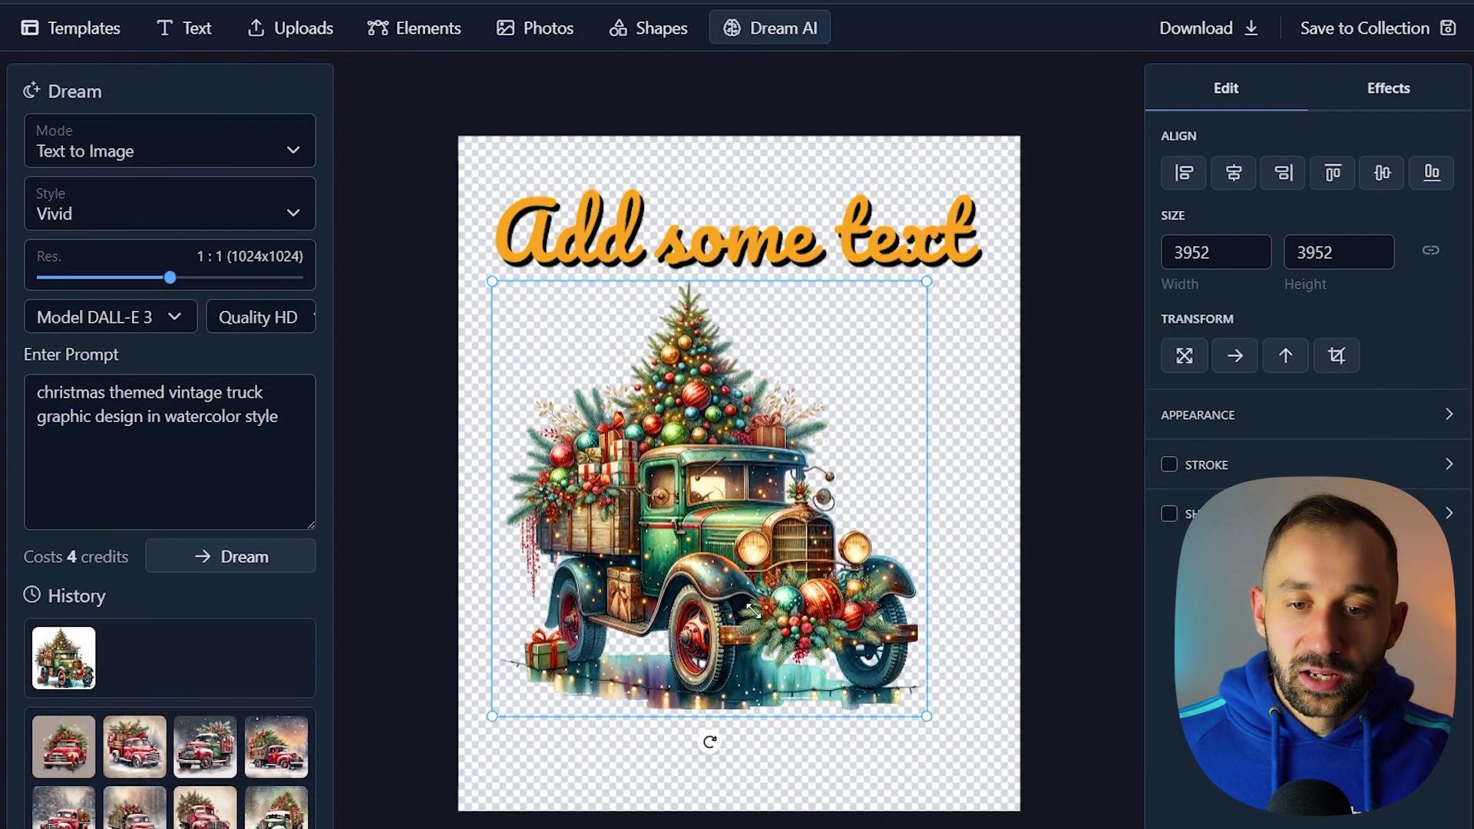
pyautogui.moveTo(762, 611); pyautogui.dragTo(765, 615)
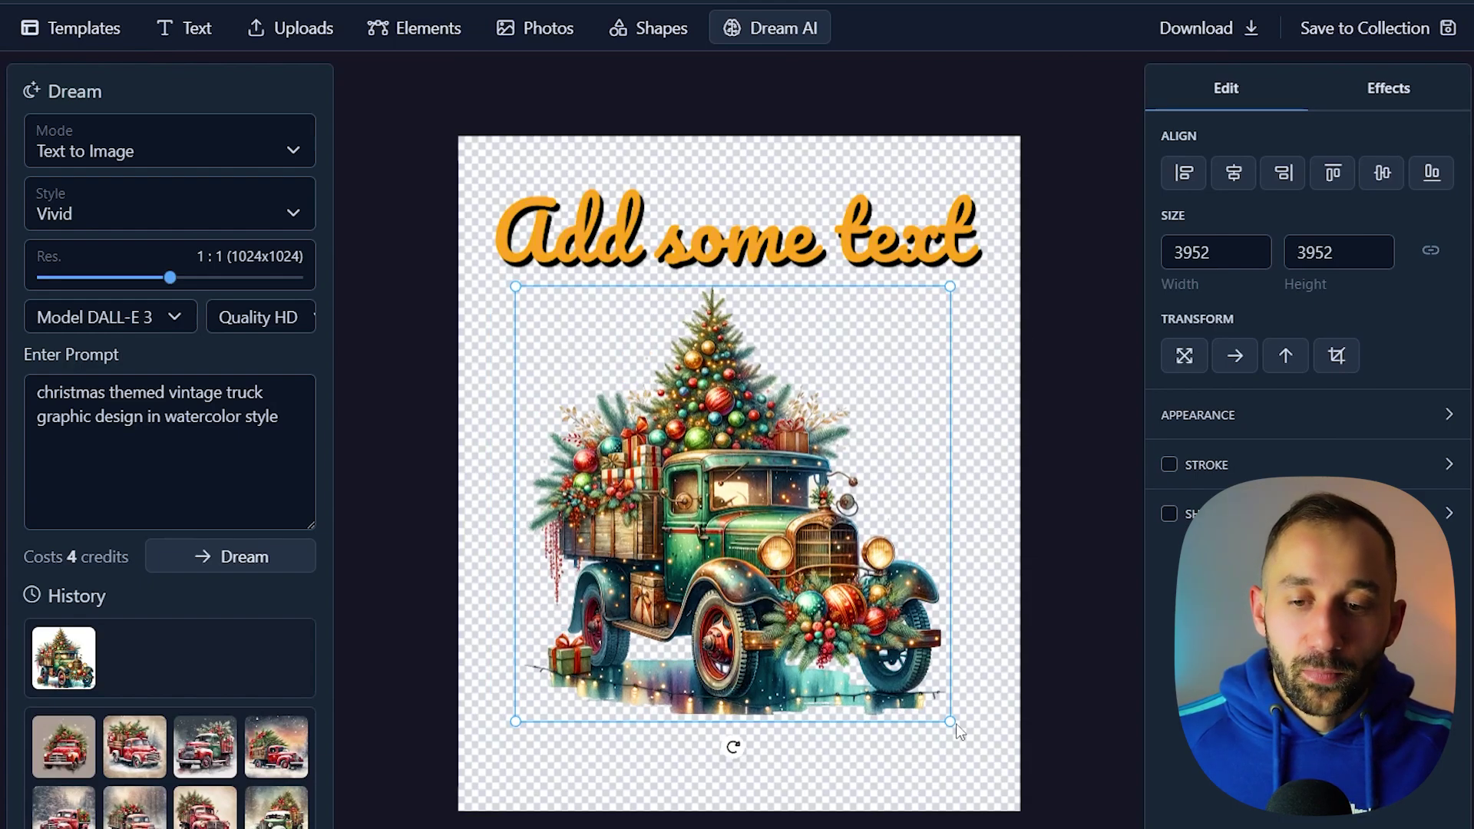
pyautogui.click(155, 318)
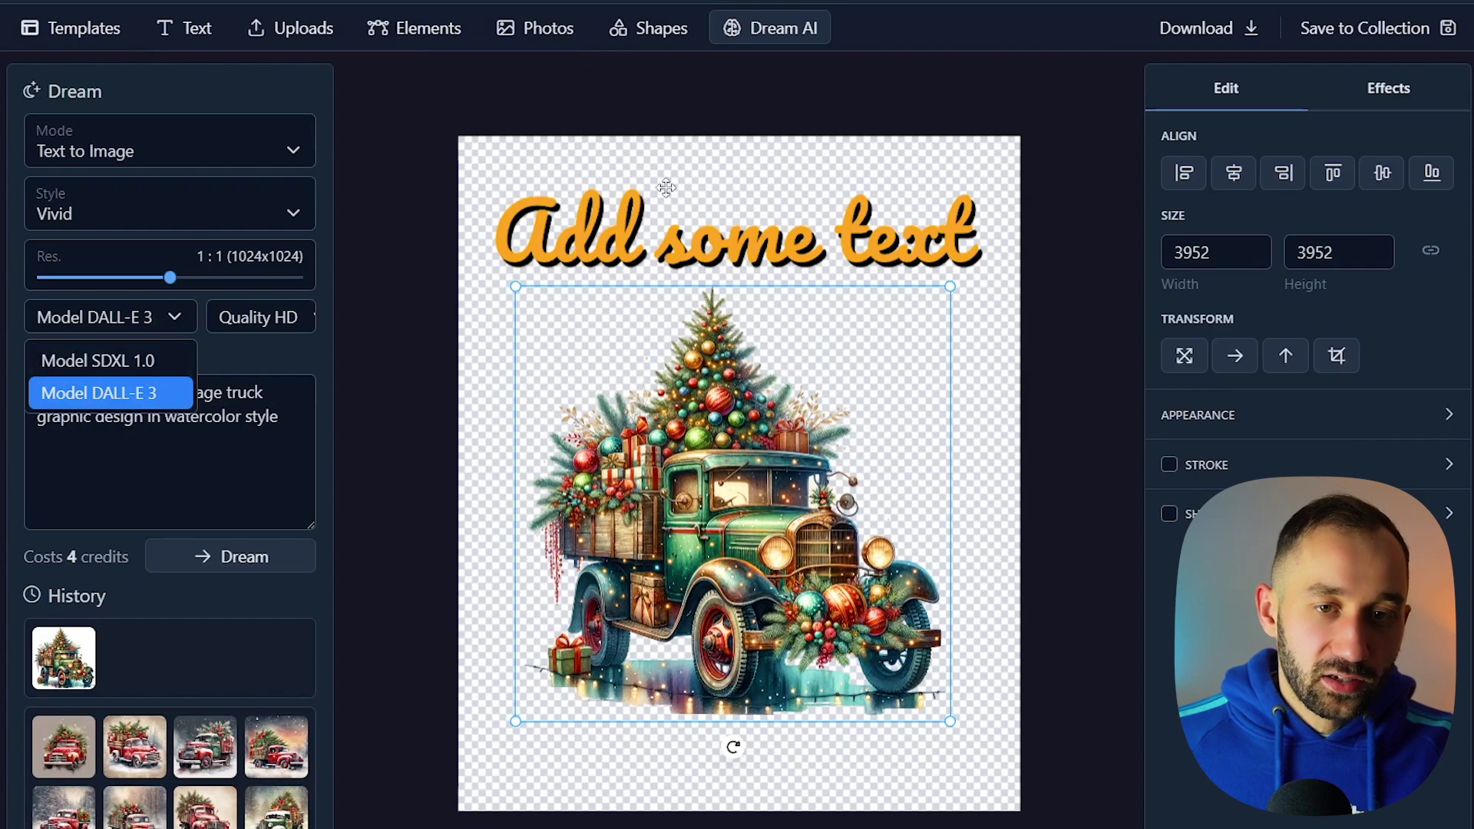
pyautogui.click(689, 117)
pyautogui.click(741, 444)
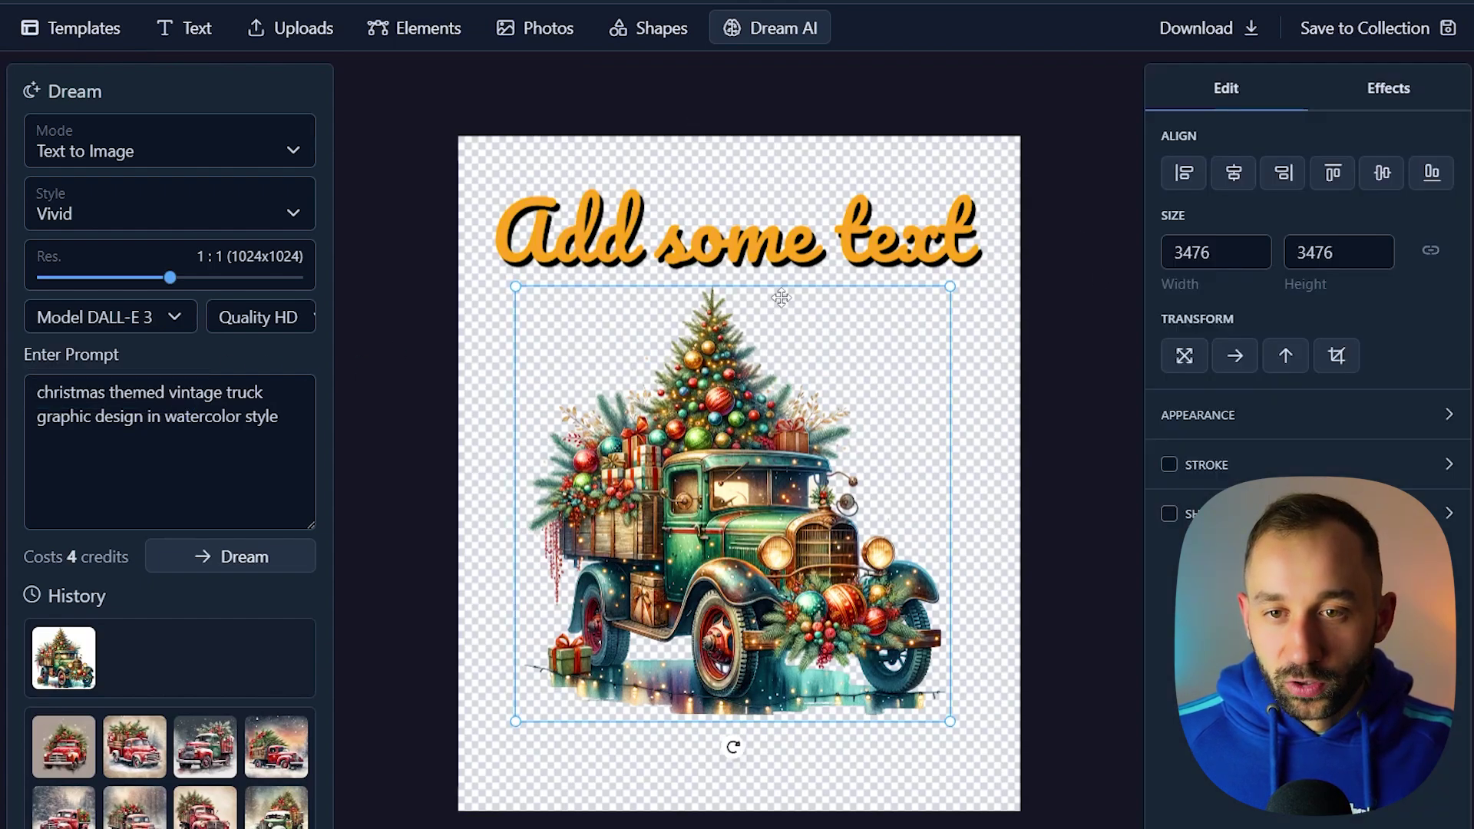
# - Move the text and the green truck image slightly lower on the canvas
pyautogui.moveTo(792, 250); pyautogui.dragTo(794, 258)
pyautogui.click(797, 456)
pyautogui.moveTo(796, 456); pyautogui.dragTo(796, 469)
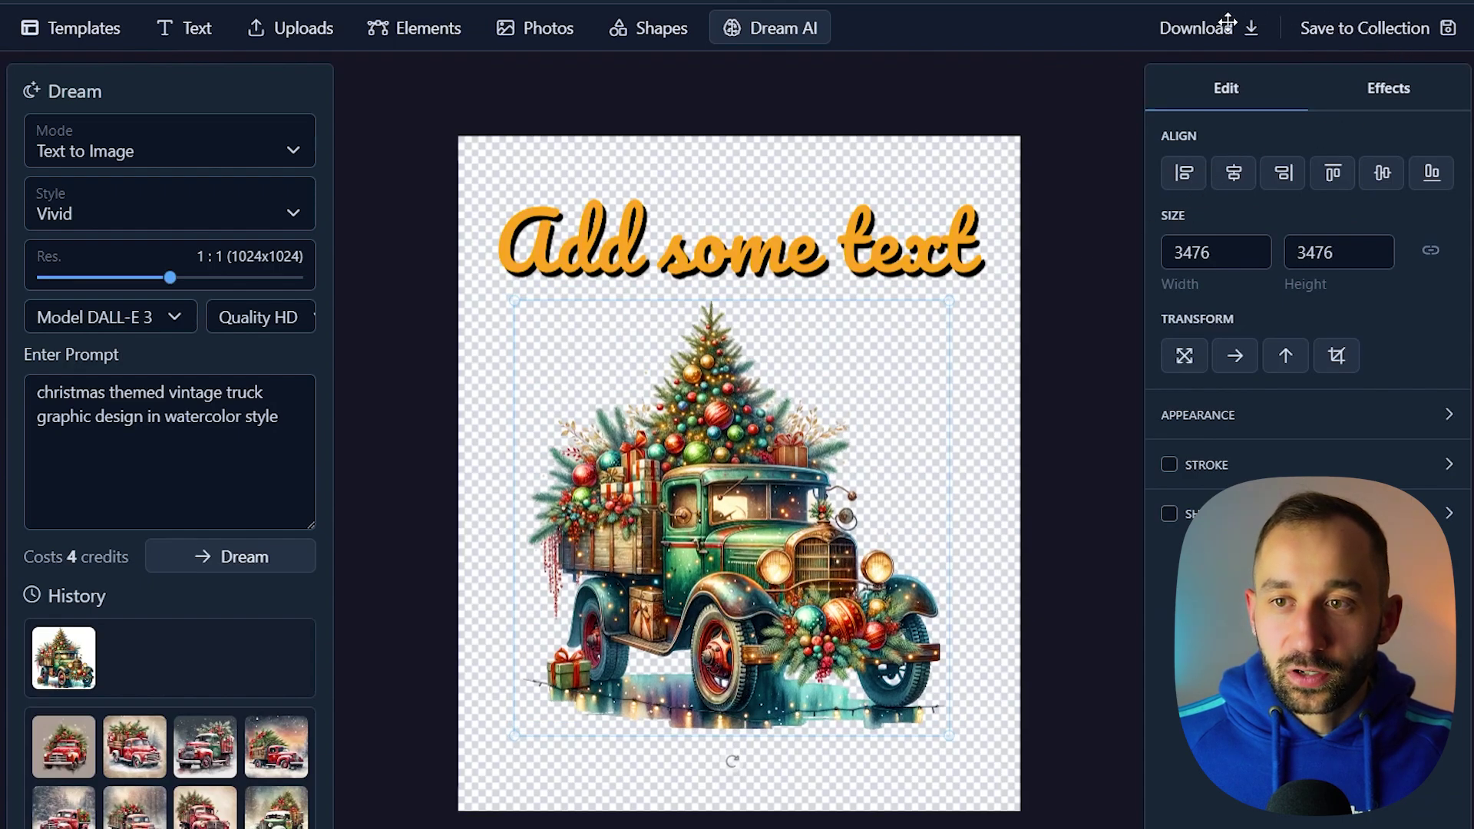
# - View the Save to Collection options for the truck design
pyautogui.click(1367, 28)
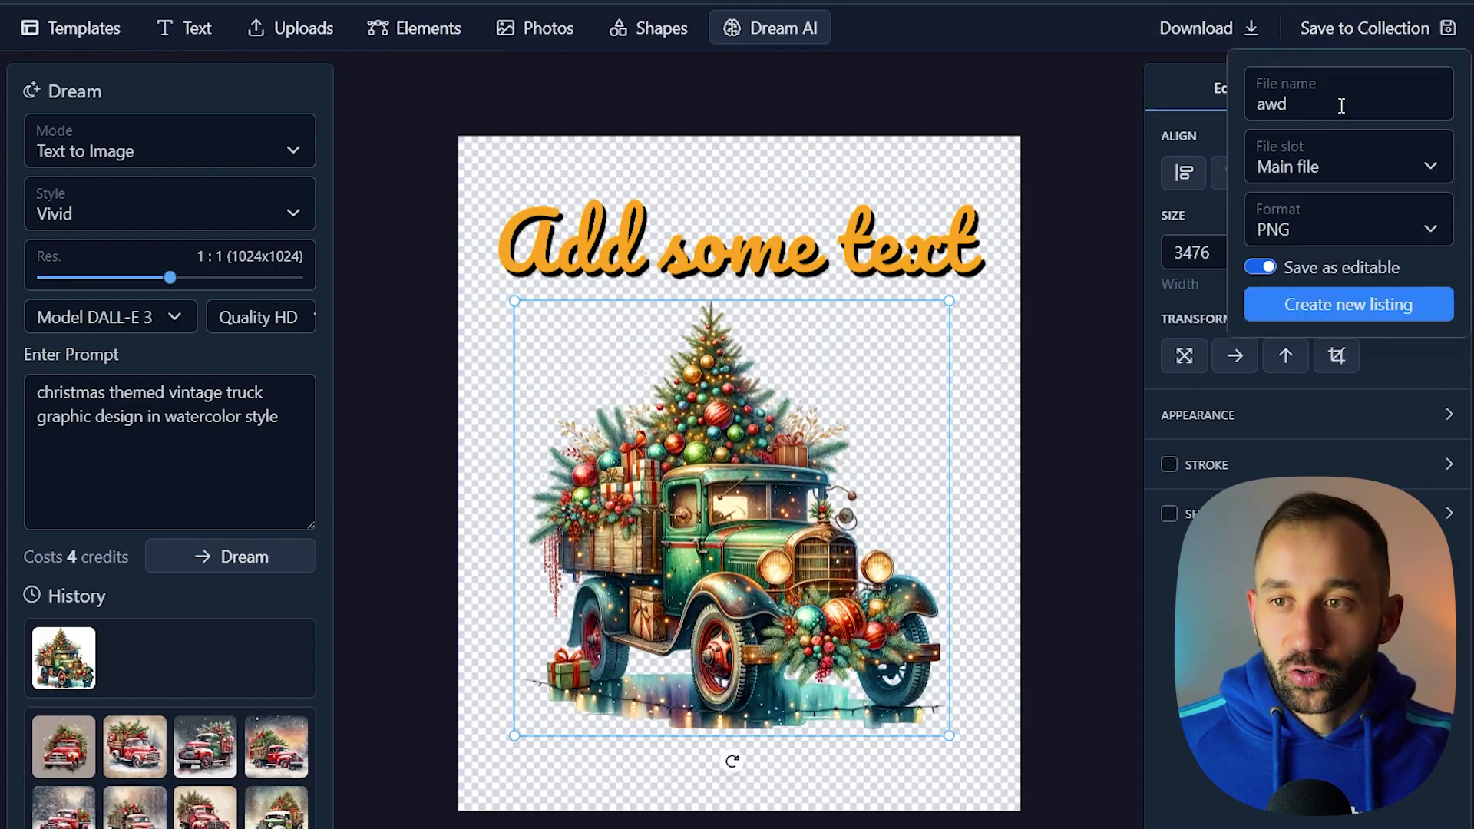
pyautogui.click(1040, 95)
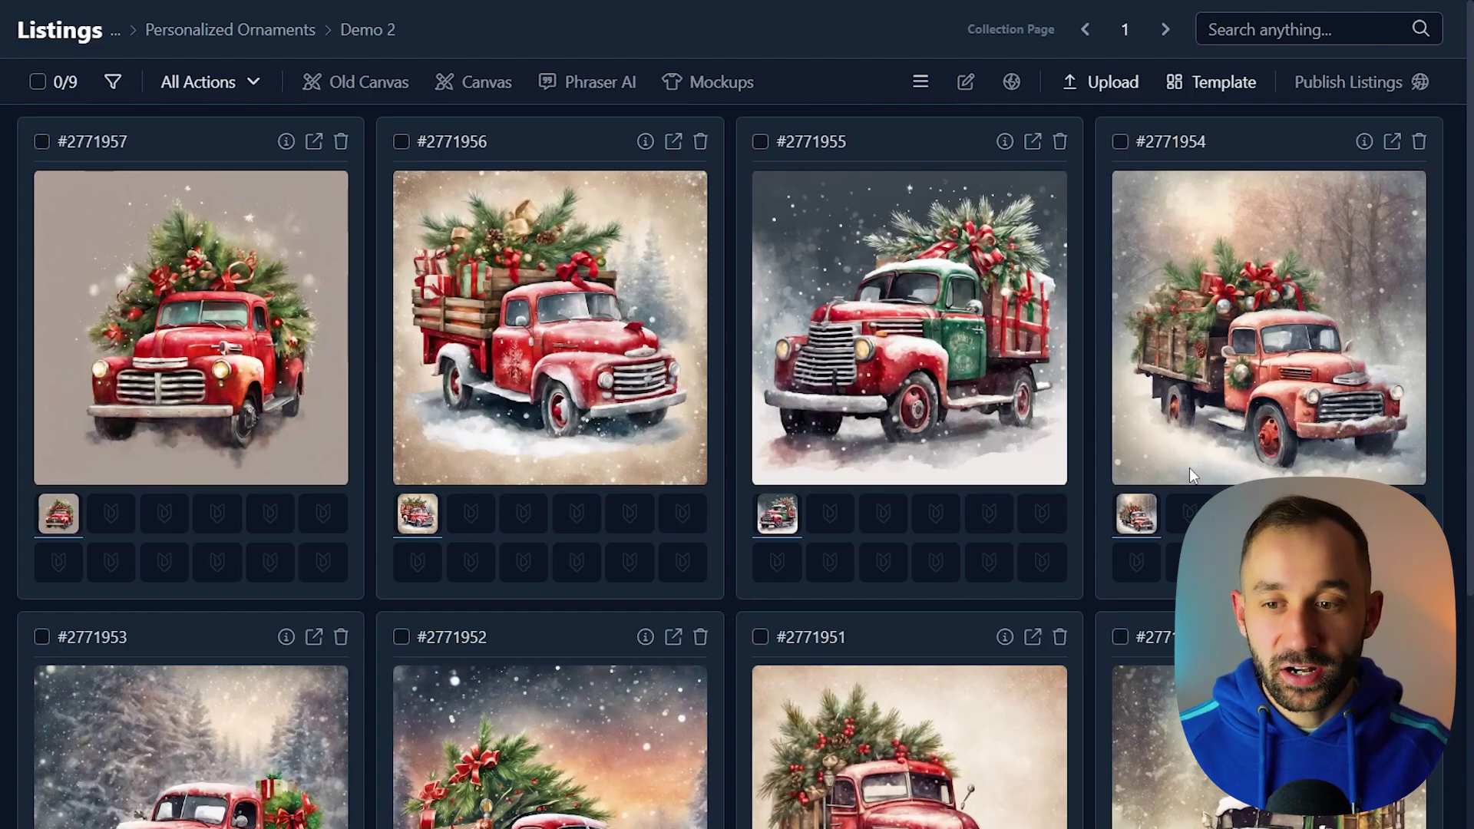
# - Select all the truck listings in the Demo 2 collection
pyautogui.scroll(-5, 691, 457)
pyautogui.scroll(5, 492, 435)
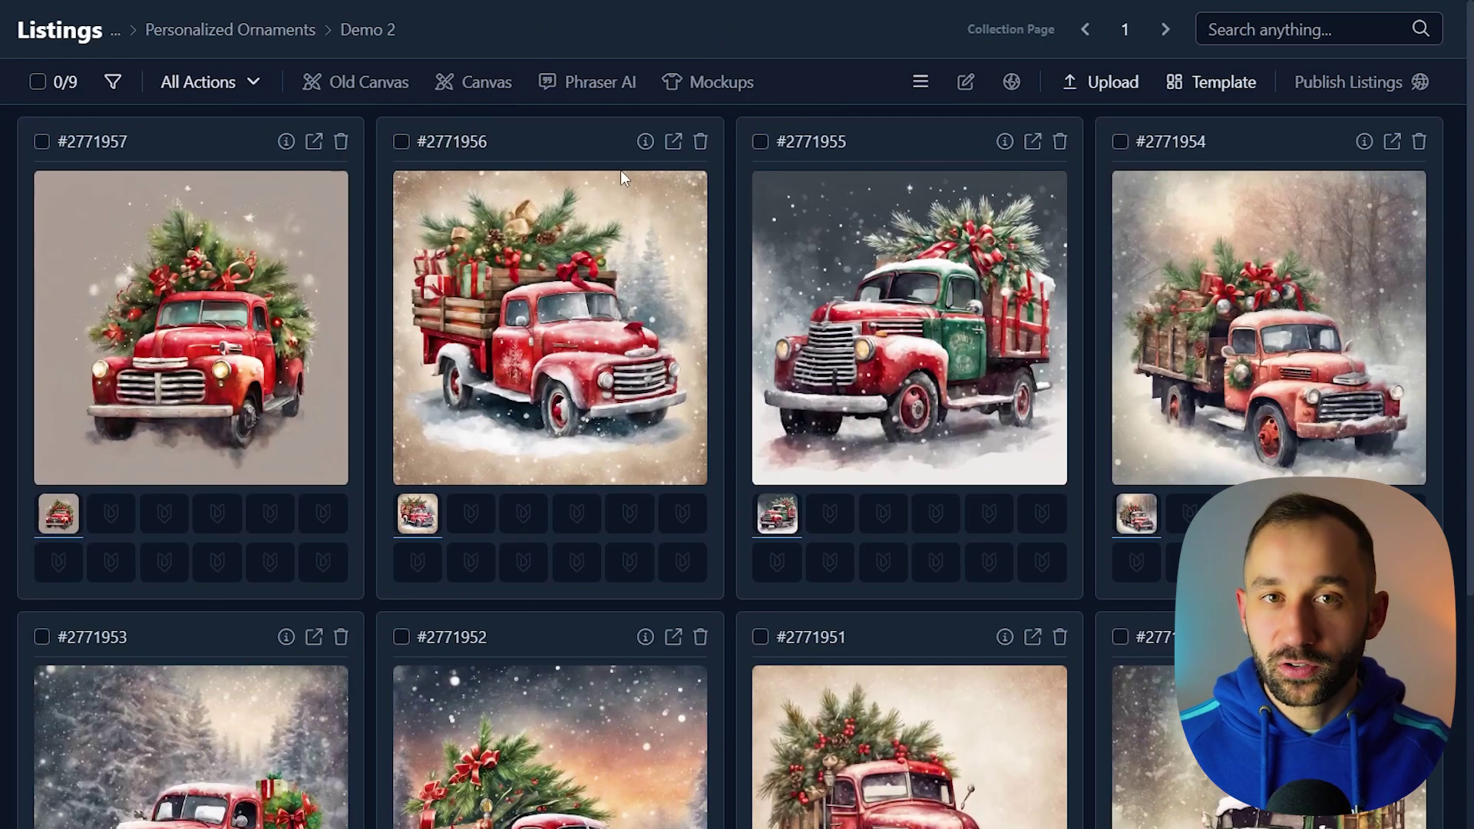
pyautogui.click(52, 82)
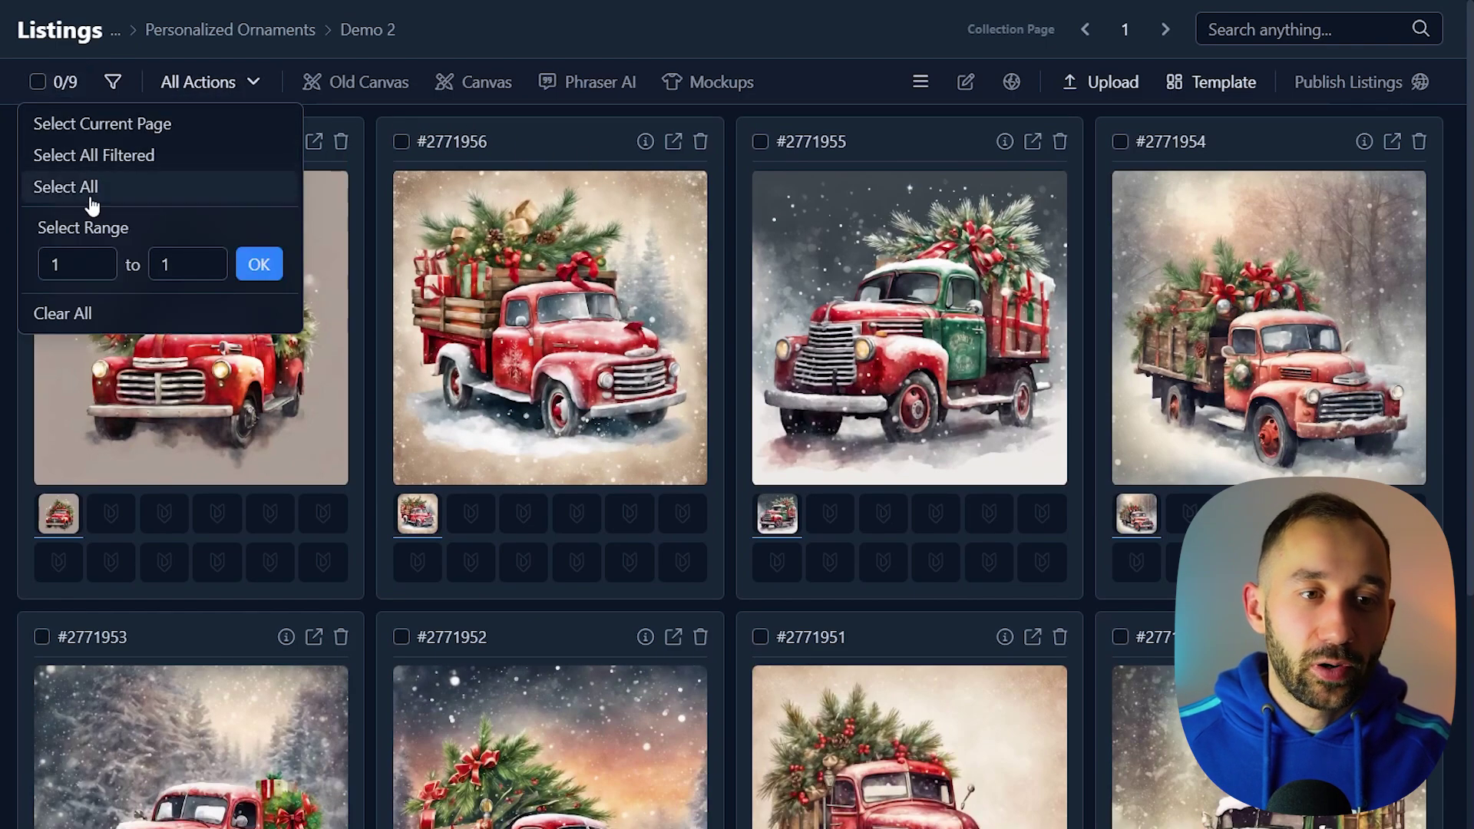
pyautogui.click(66, 187)
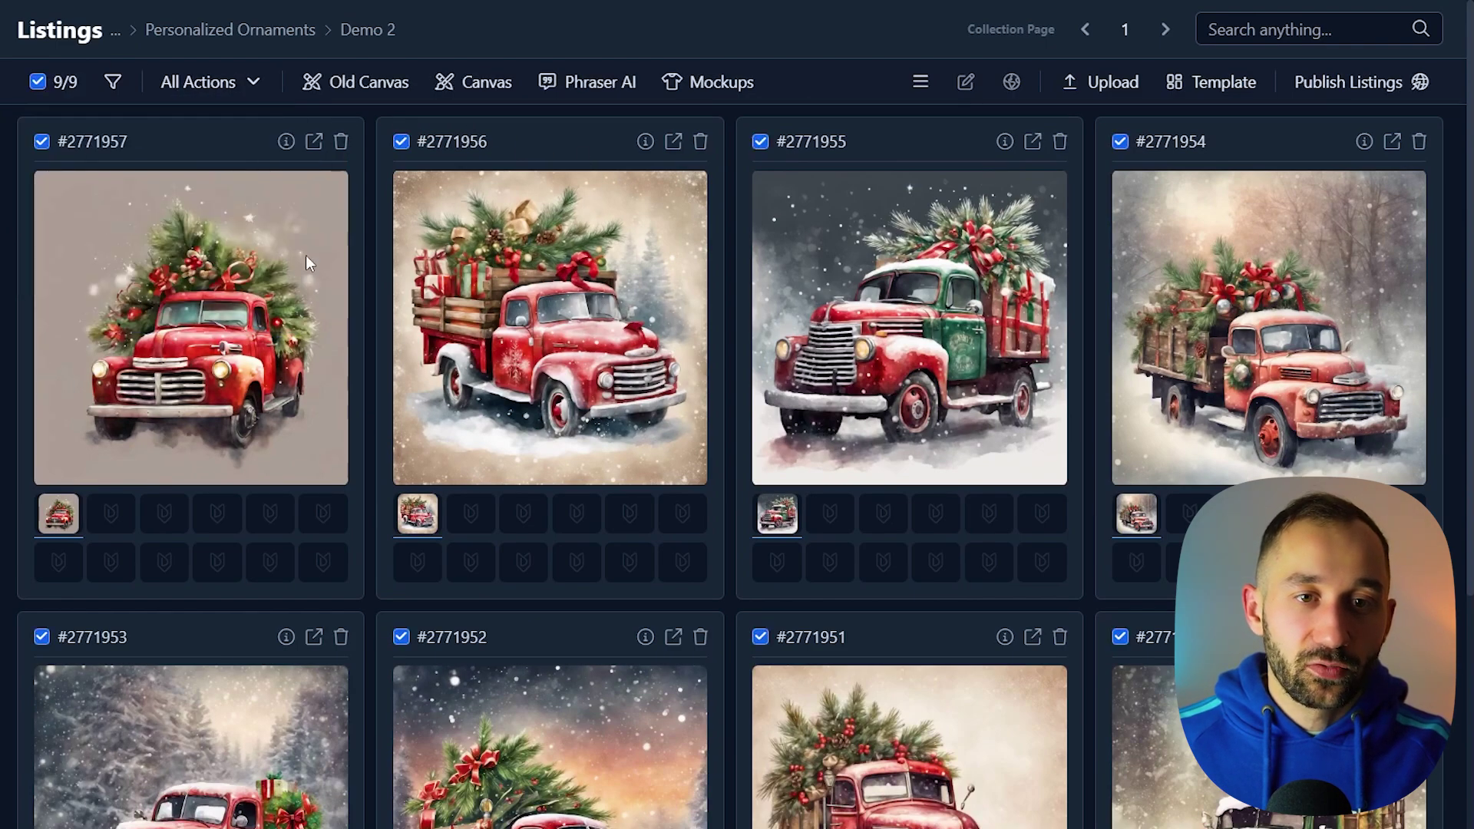
# - Open the selected truck listings in Canvas, search the POD templates for ornaments, and apply the Round Aluminum Ornament template
pyautogui.click(473, 93)
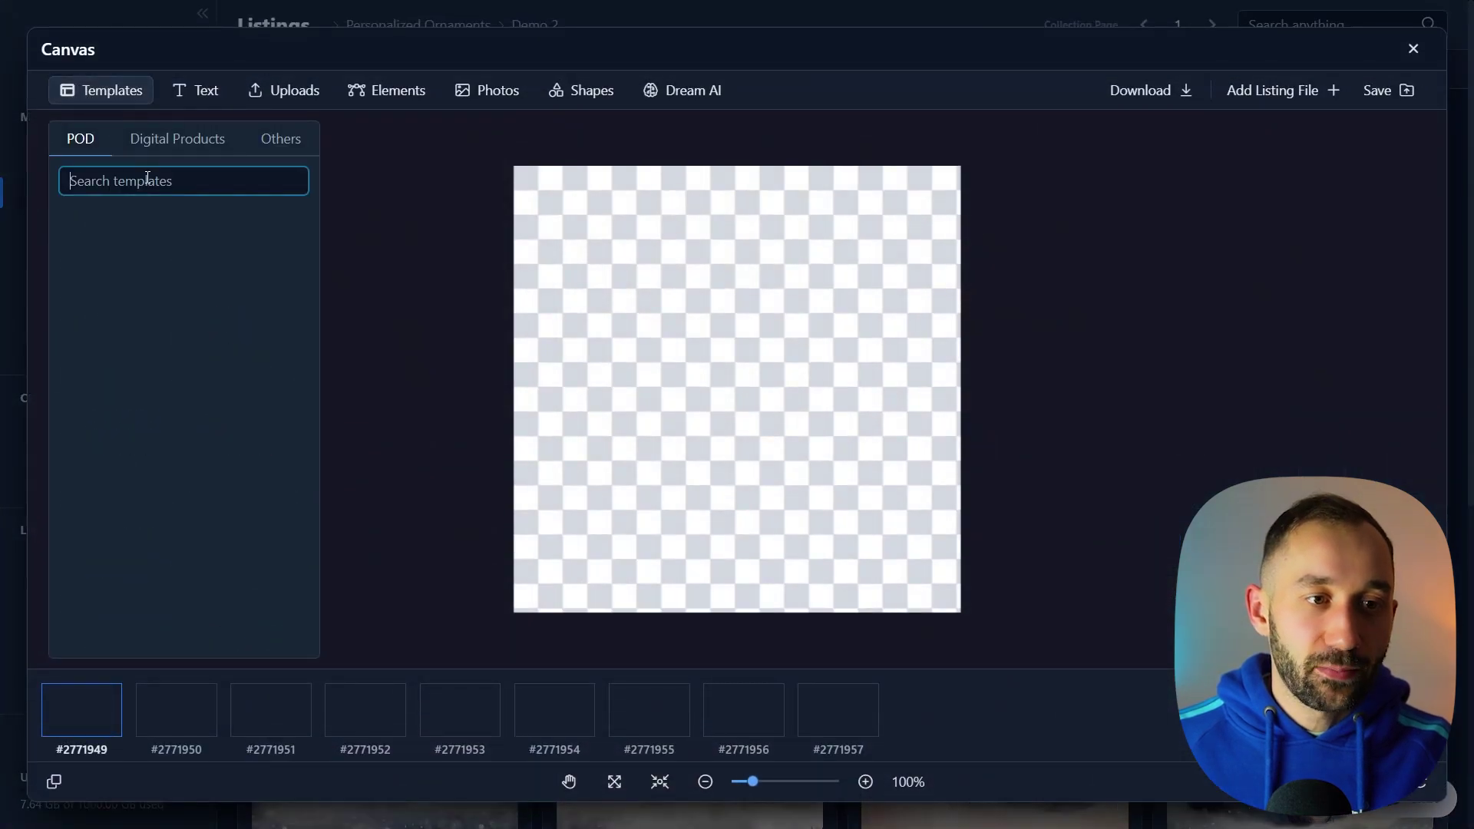
pyautogui.write('ornaments')
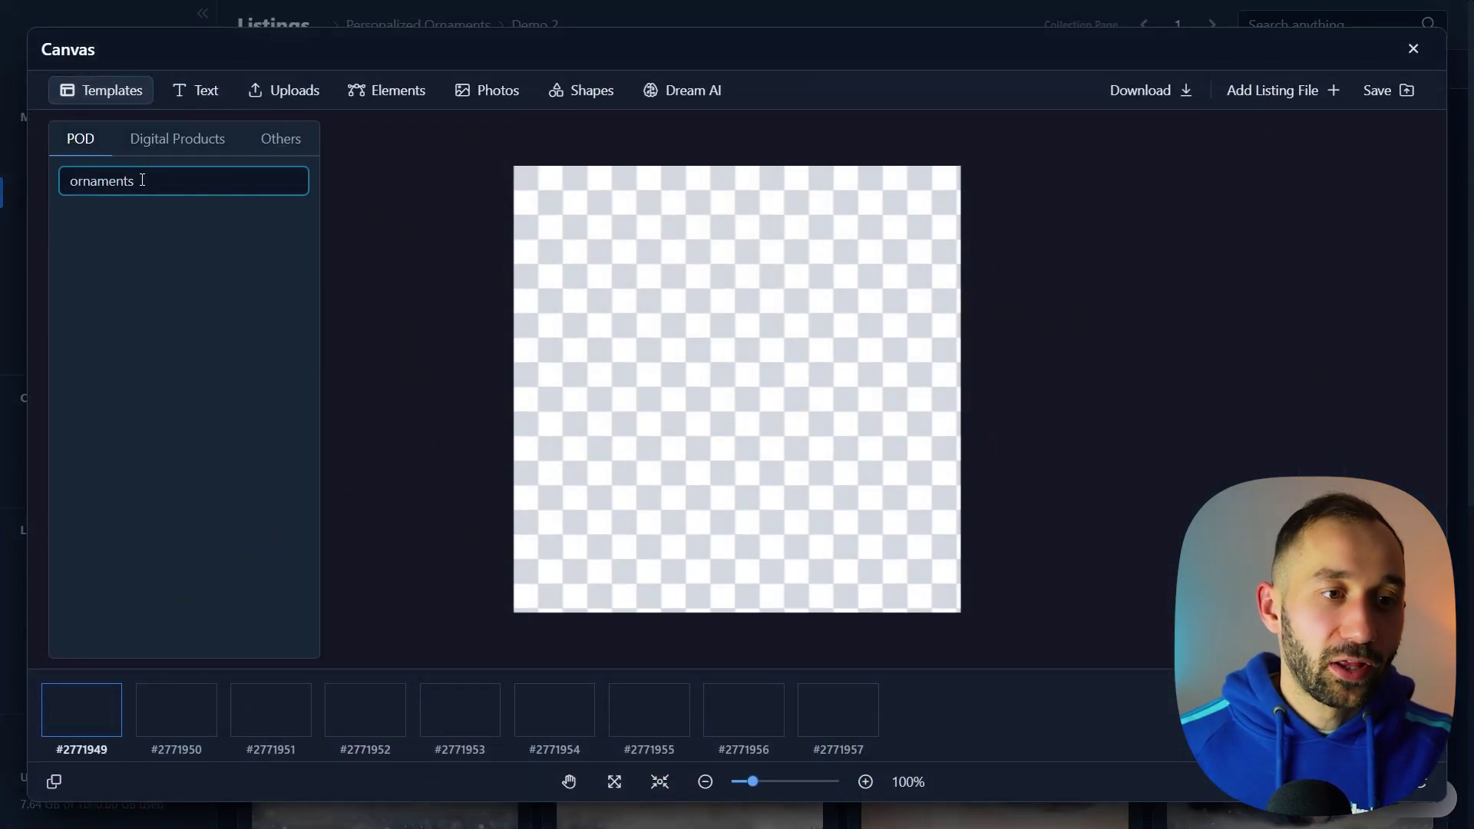
pyautogui.press('BackSpace')
pyautogui.press('BackSpace')
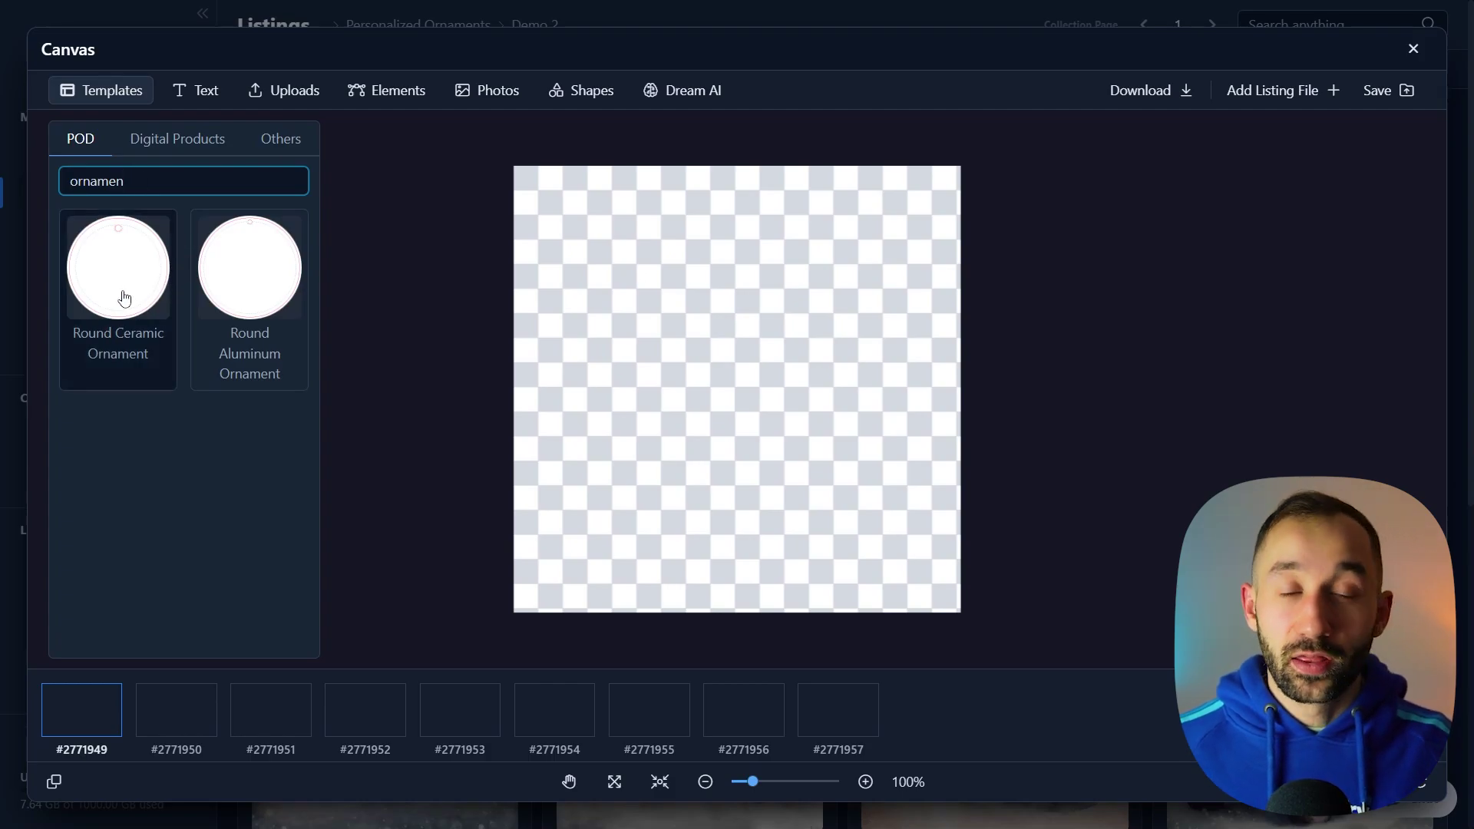
pyautogui.click(227, 288)
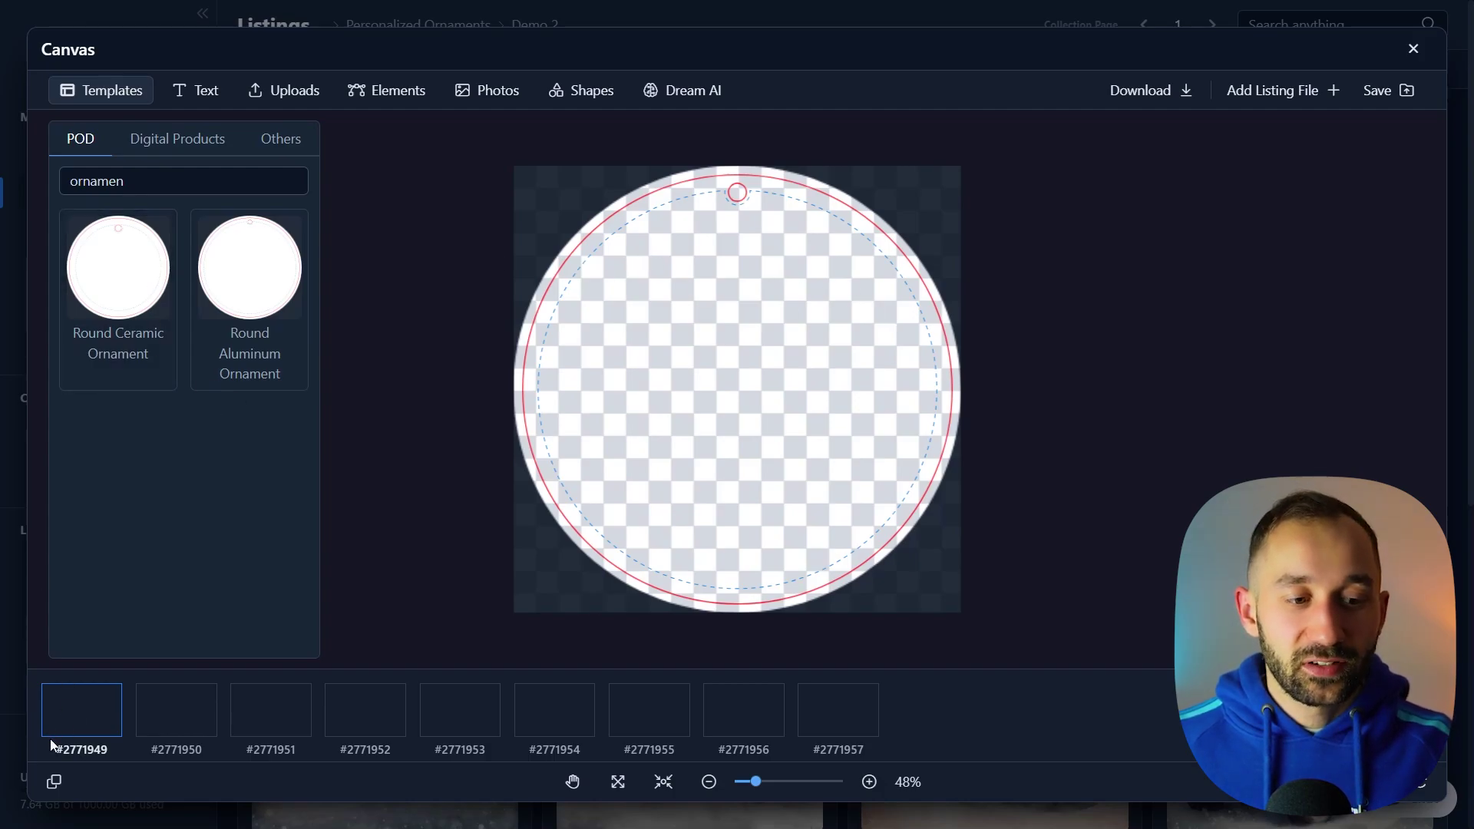
# - Browse the ornament canvases of the first three listings and toggle the listing strip off and on
pyautogui.click(172, 736)
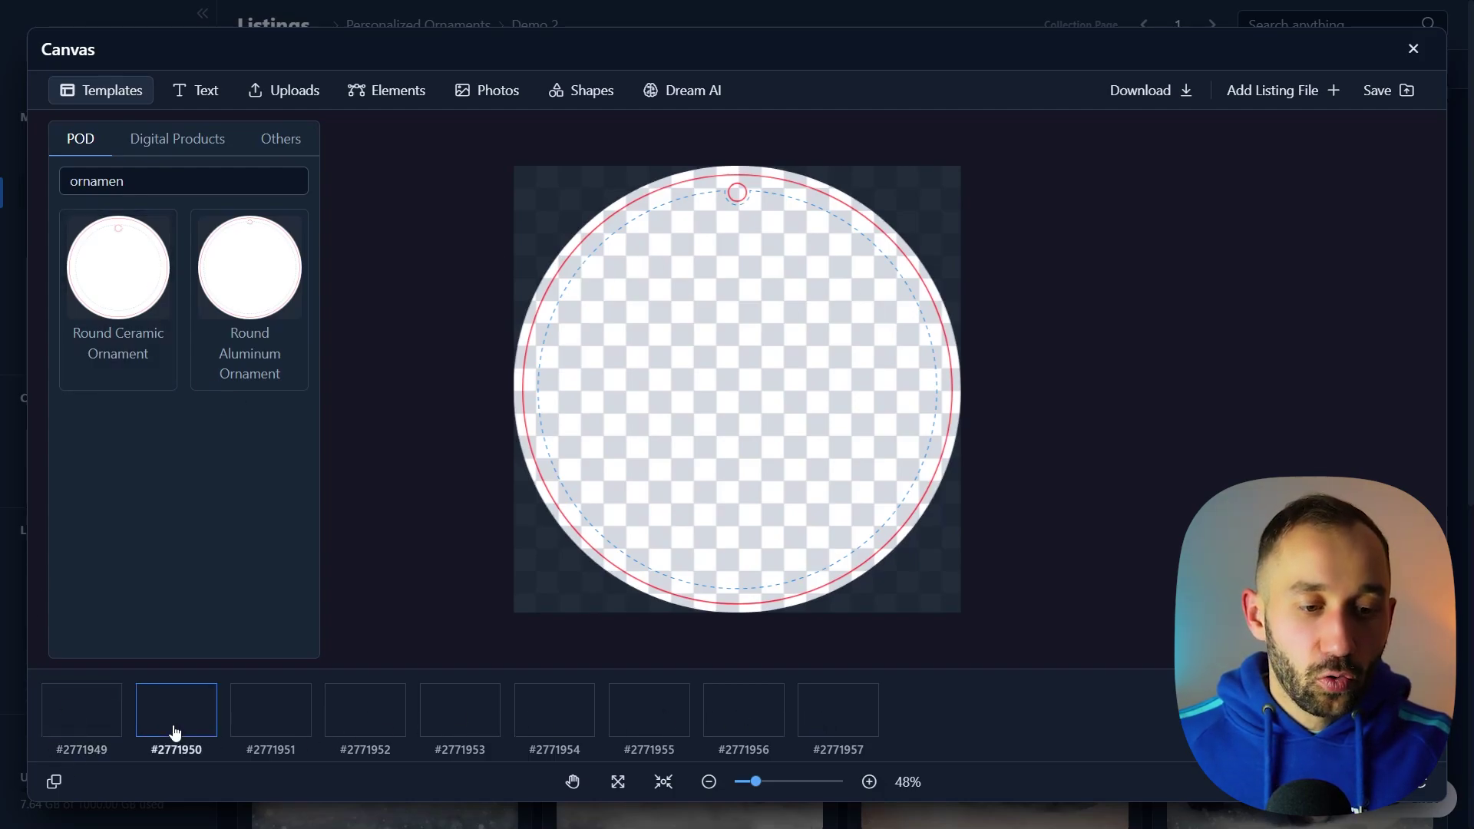
pyautogui.click(289, 727)
pyautogui.click(176, 721)
pyautogui.click(61, 718)
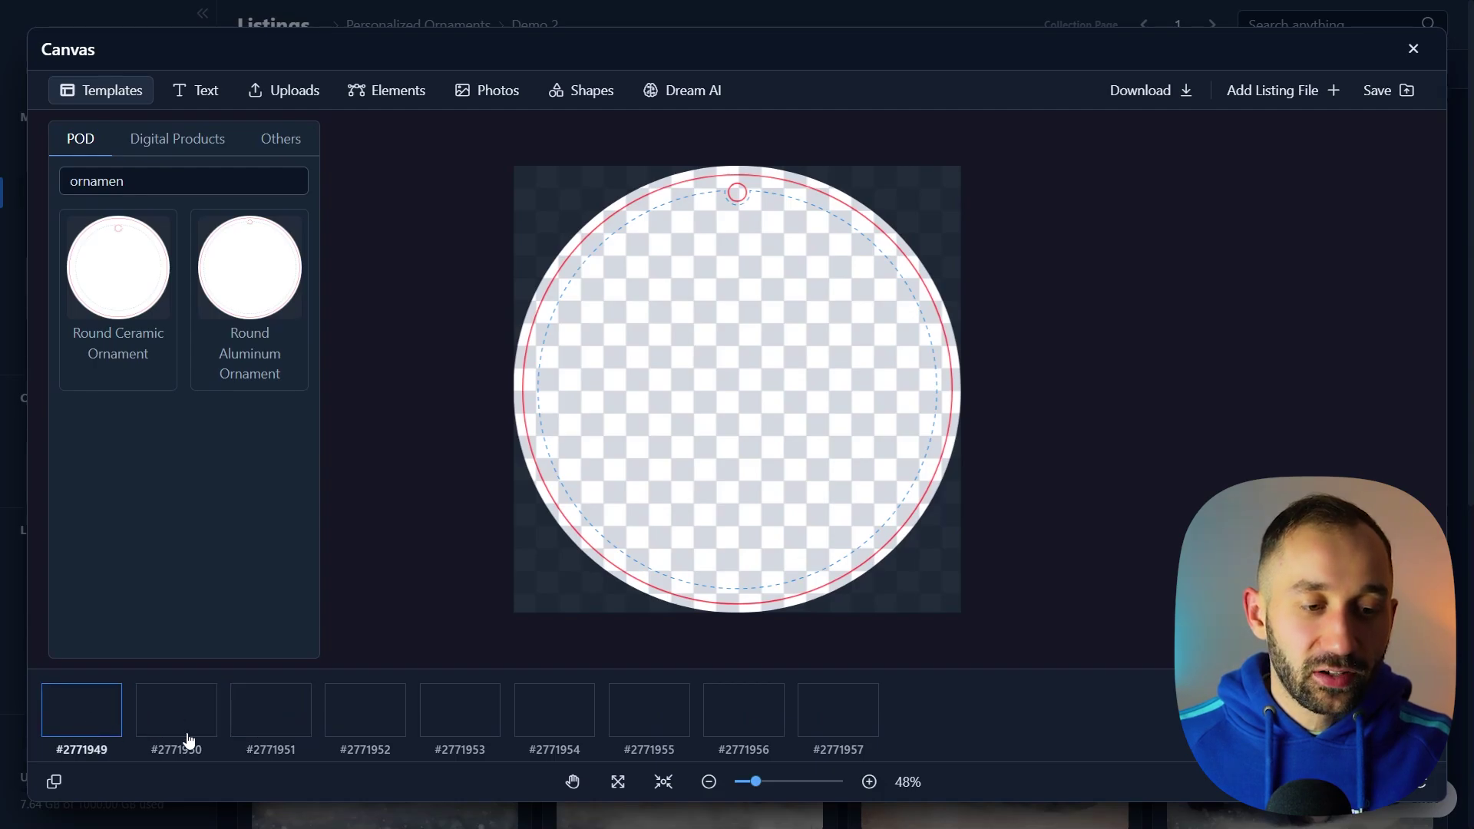
pyautogui.click(57, 787)
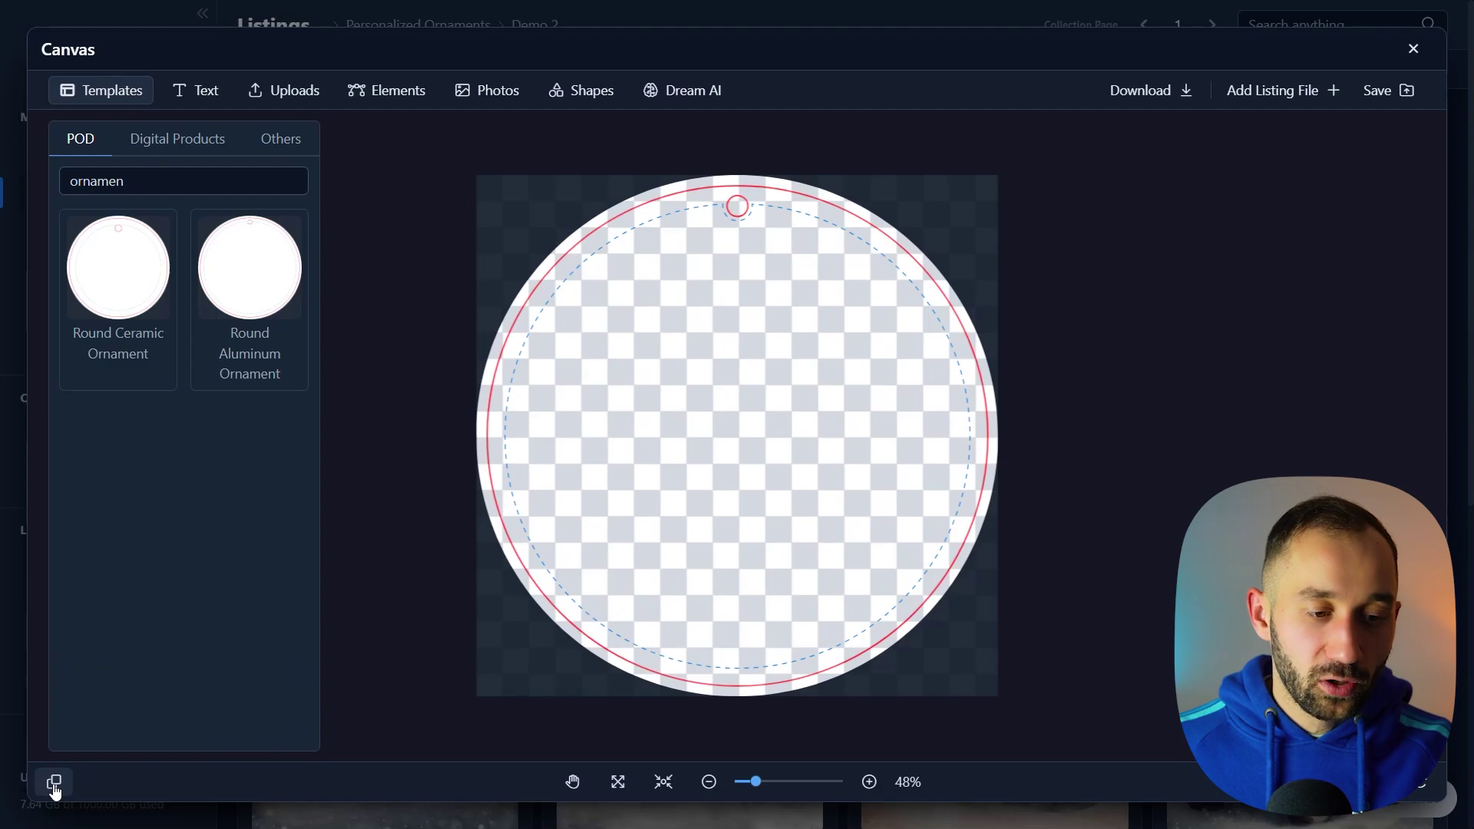
pyautogui.click(53, 784)
pyautogui.click(160, 727)
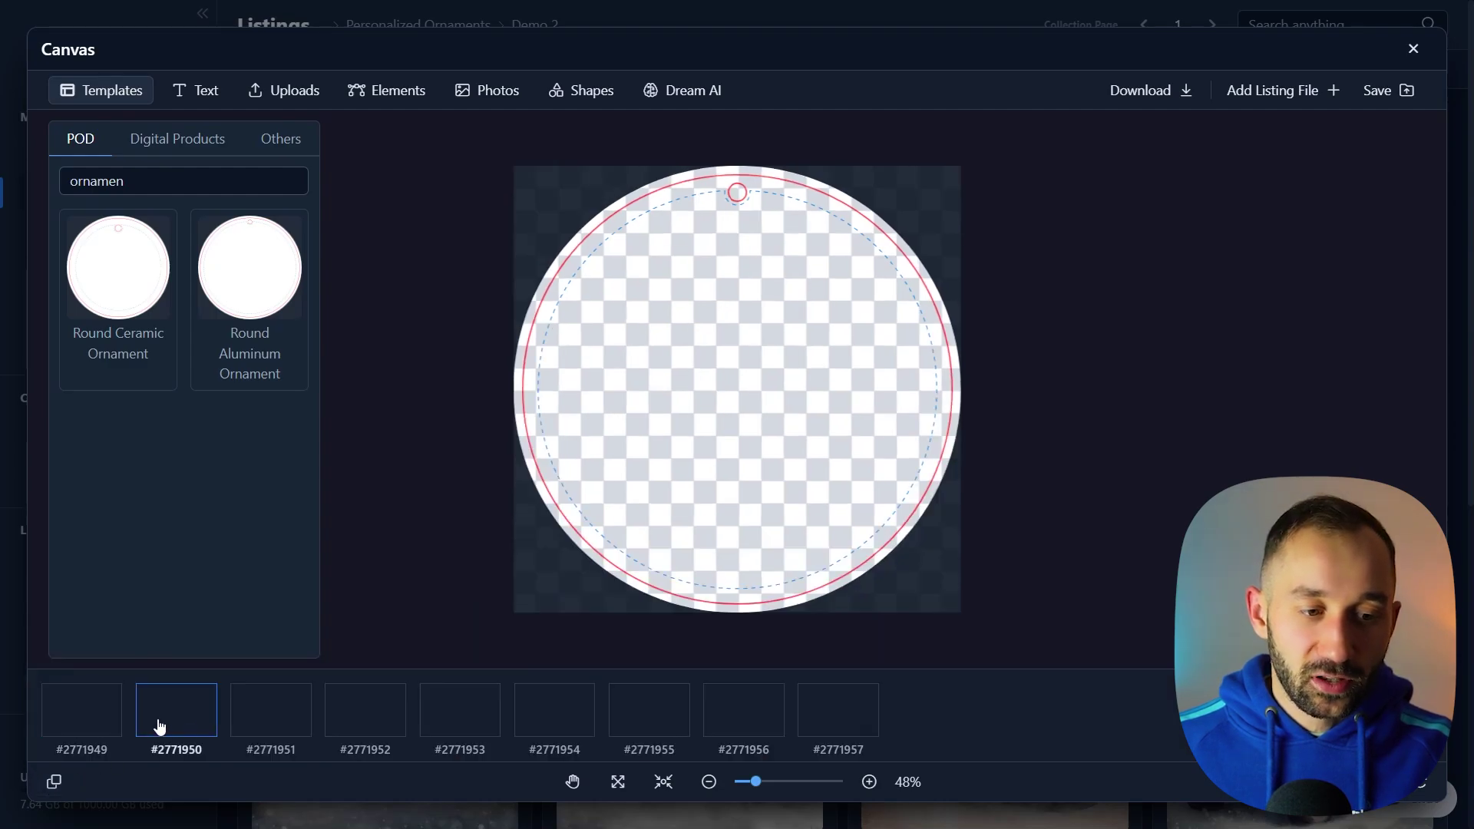
pyautogui.click(91, 725)
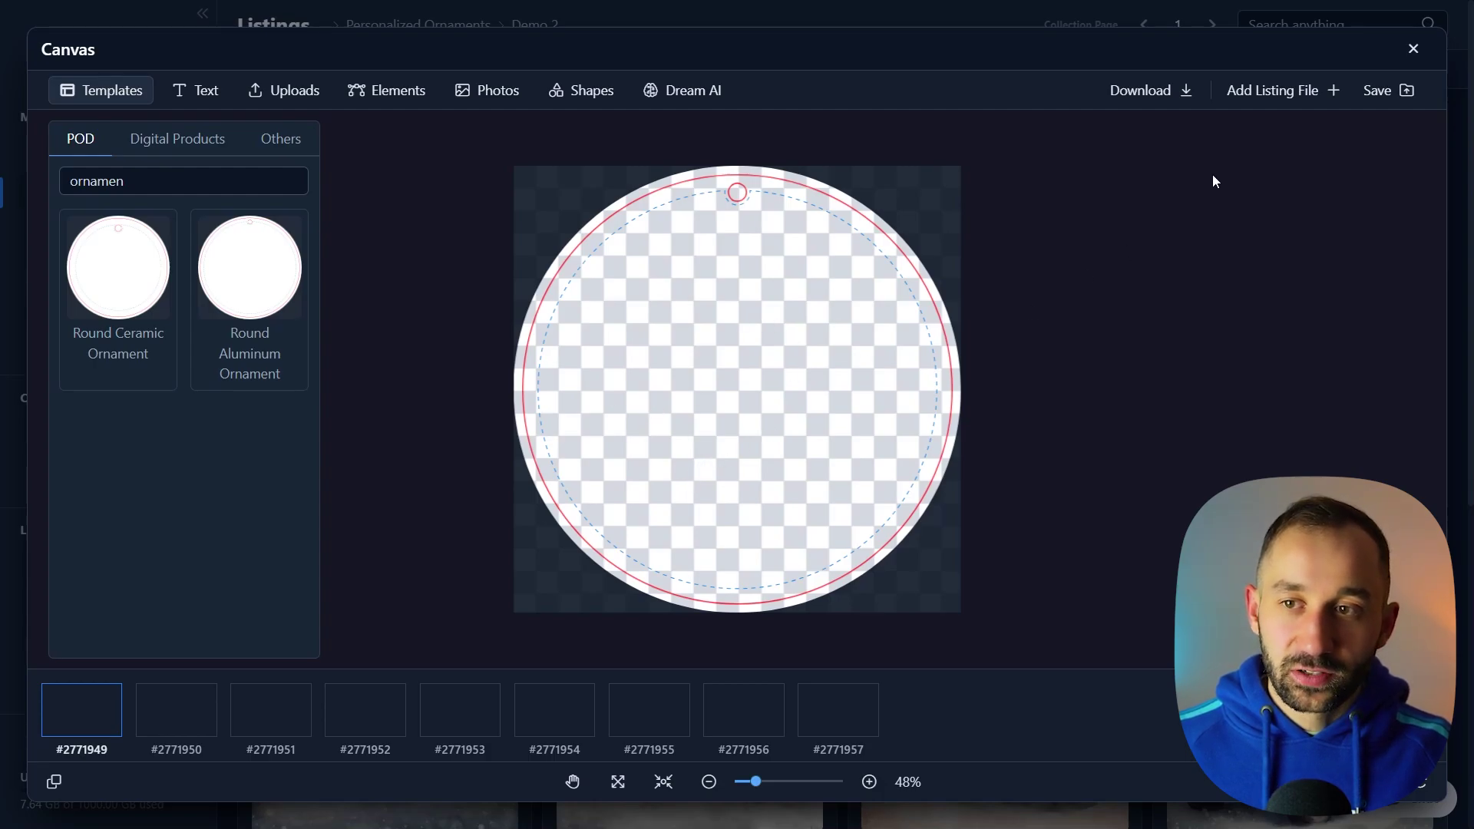
# - Add the Main file of each listing to all of the ornament canvases
pyautogui.click(1303, 99)
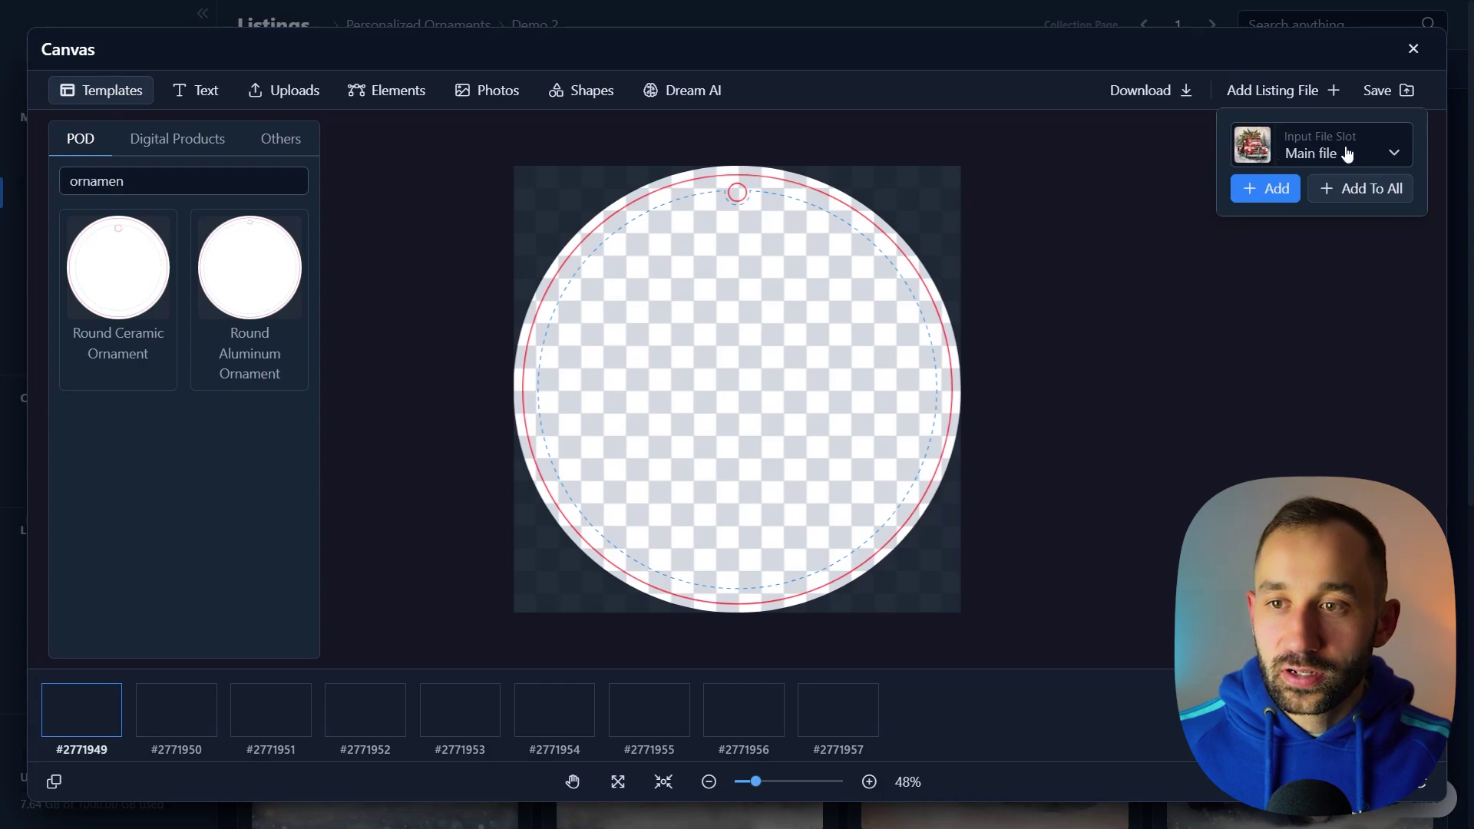
pyautogui.click(1347, 154)
pyautogui.click(1390, 154)
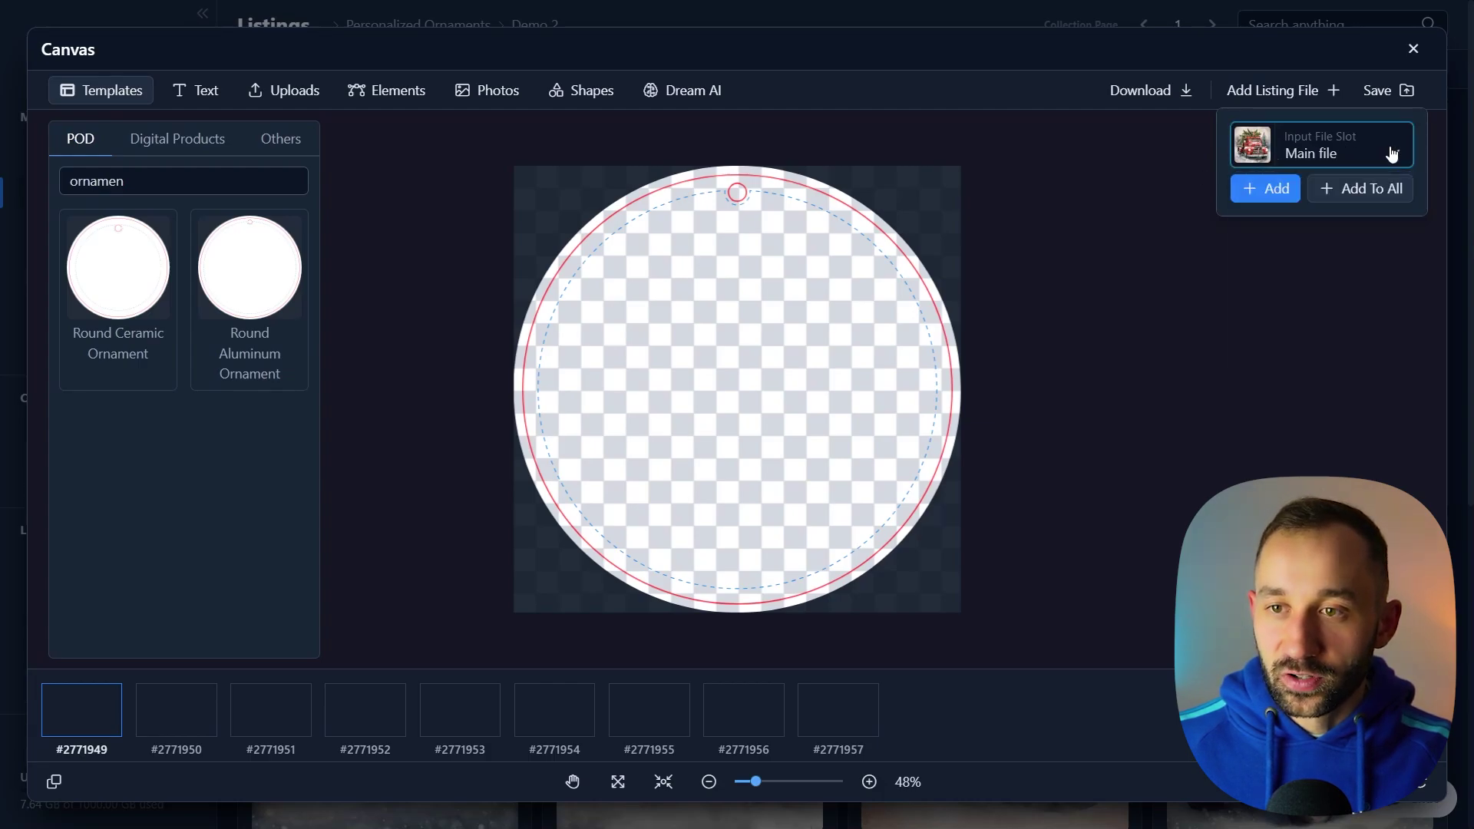
pyautogui.click(1361, 188)
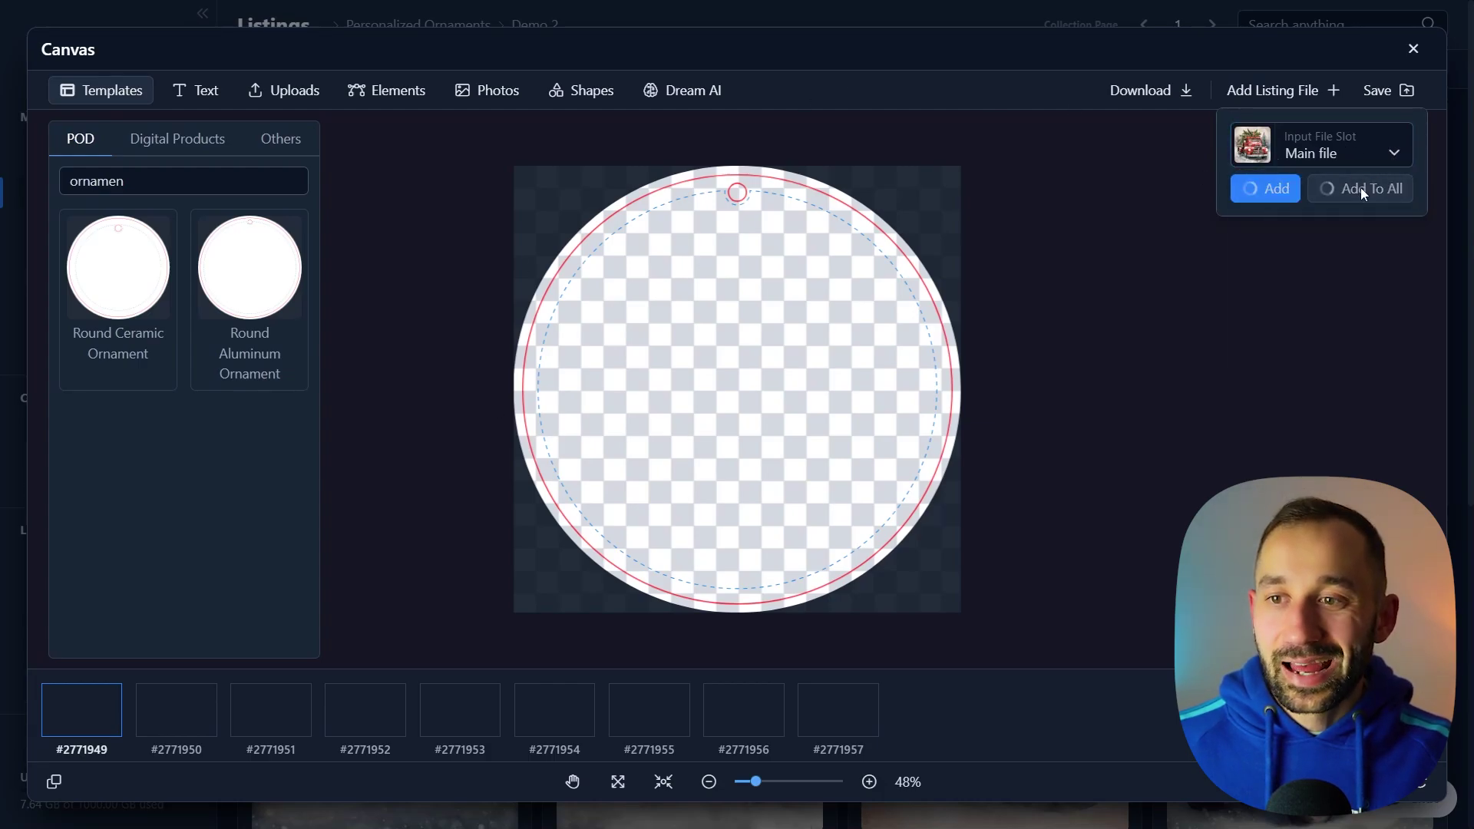
# - Enlarge the red truck image on the first listing to cover the whole ornament circle, and centre it vertically
pyautogui.click(191, 714)
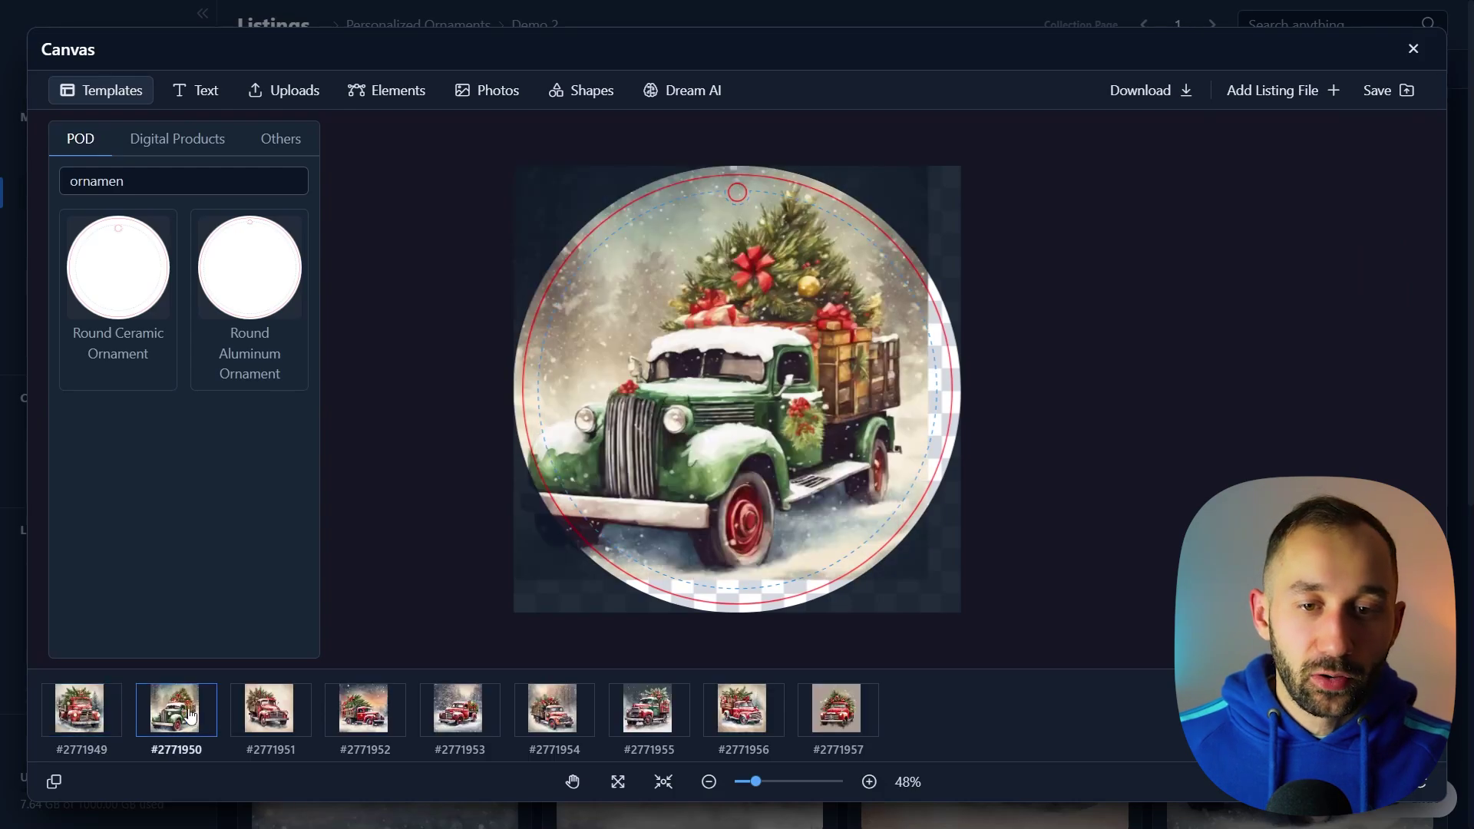
pyautogui.click(74, 718)
pyautogui.moveTo(749, 332); pyautogui.dragTo(747, 333)
pyautogui.moveTo(941, 192)
pyautogui.mouseDown()
pyautogui.moveTo(971, 164)
pyautogui.moveTo(949, 172)
pyautogui.mouseUp()
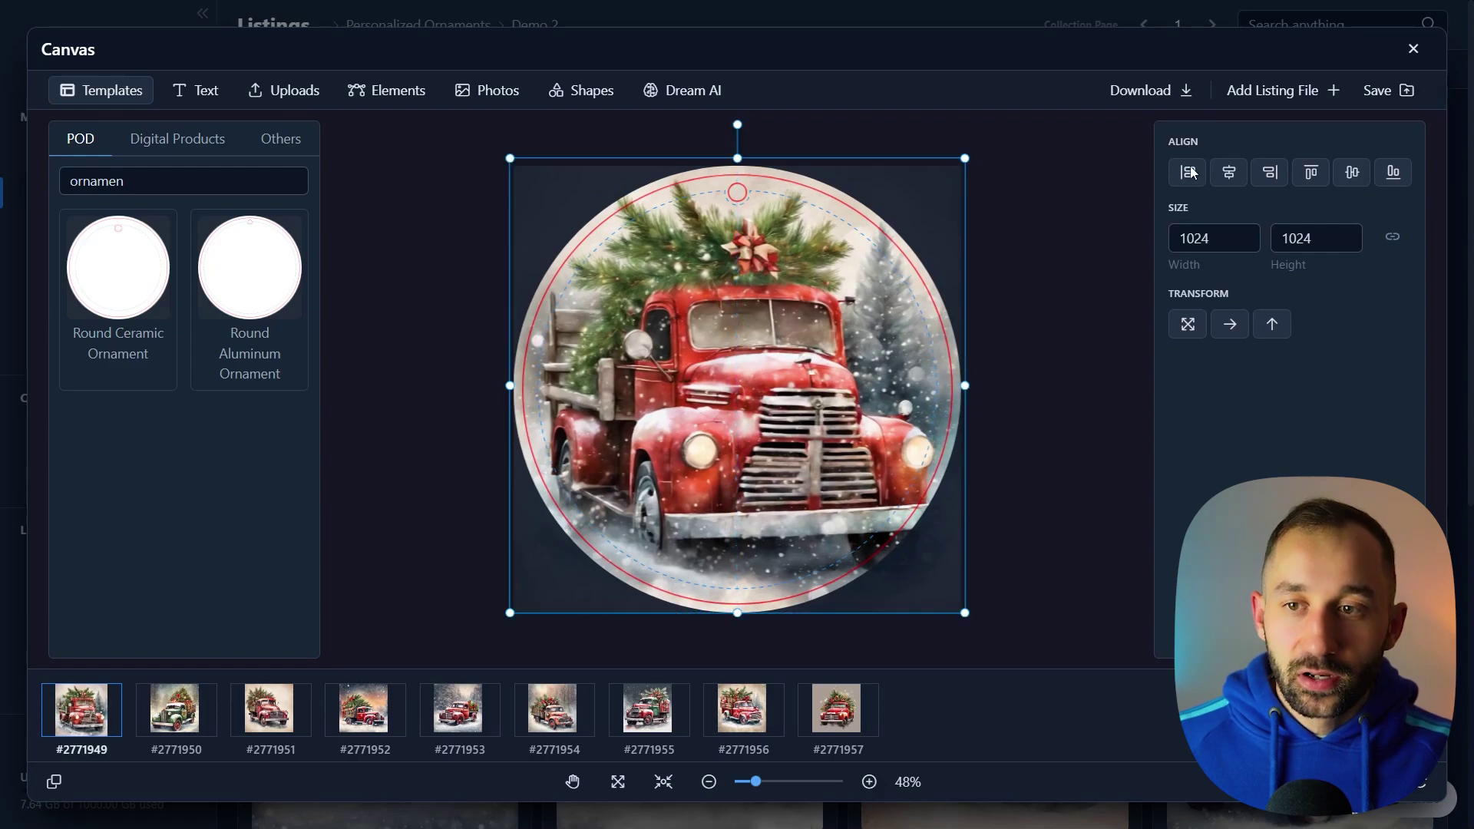
pyautogui.click(1354, 176)
# - Sync the truck image's size and position across all listings, and check several other listings before returning to the first
pyautogui.rightClick(731, 314)
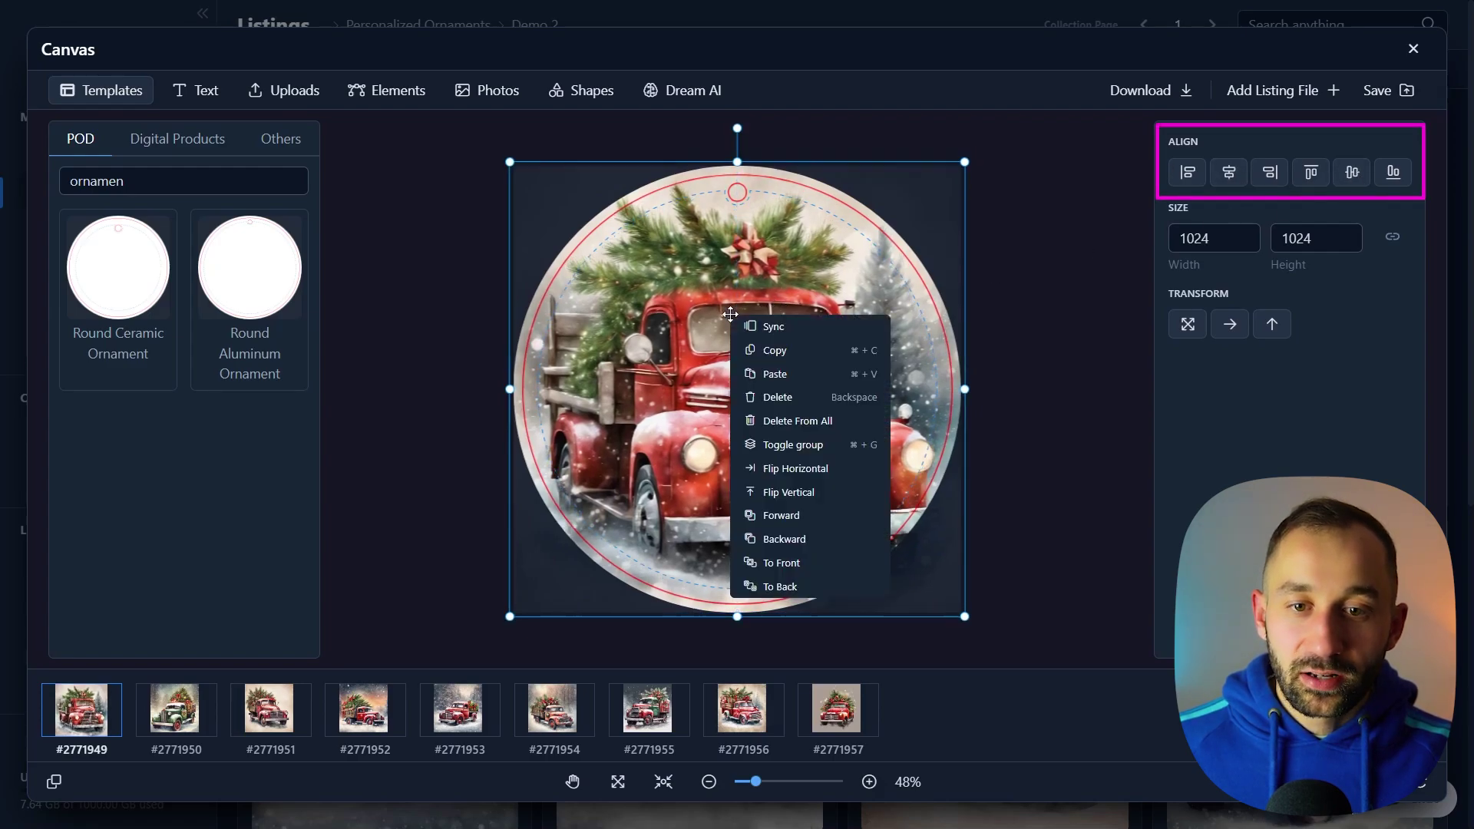
pyautogui.click(774, 327)
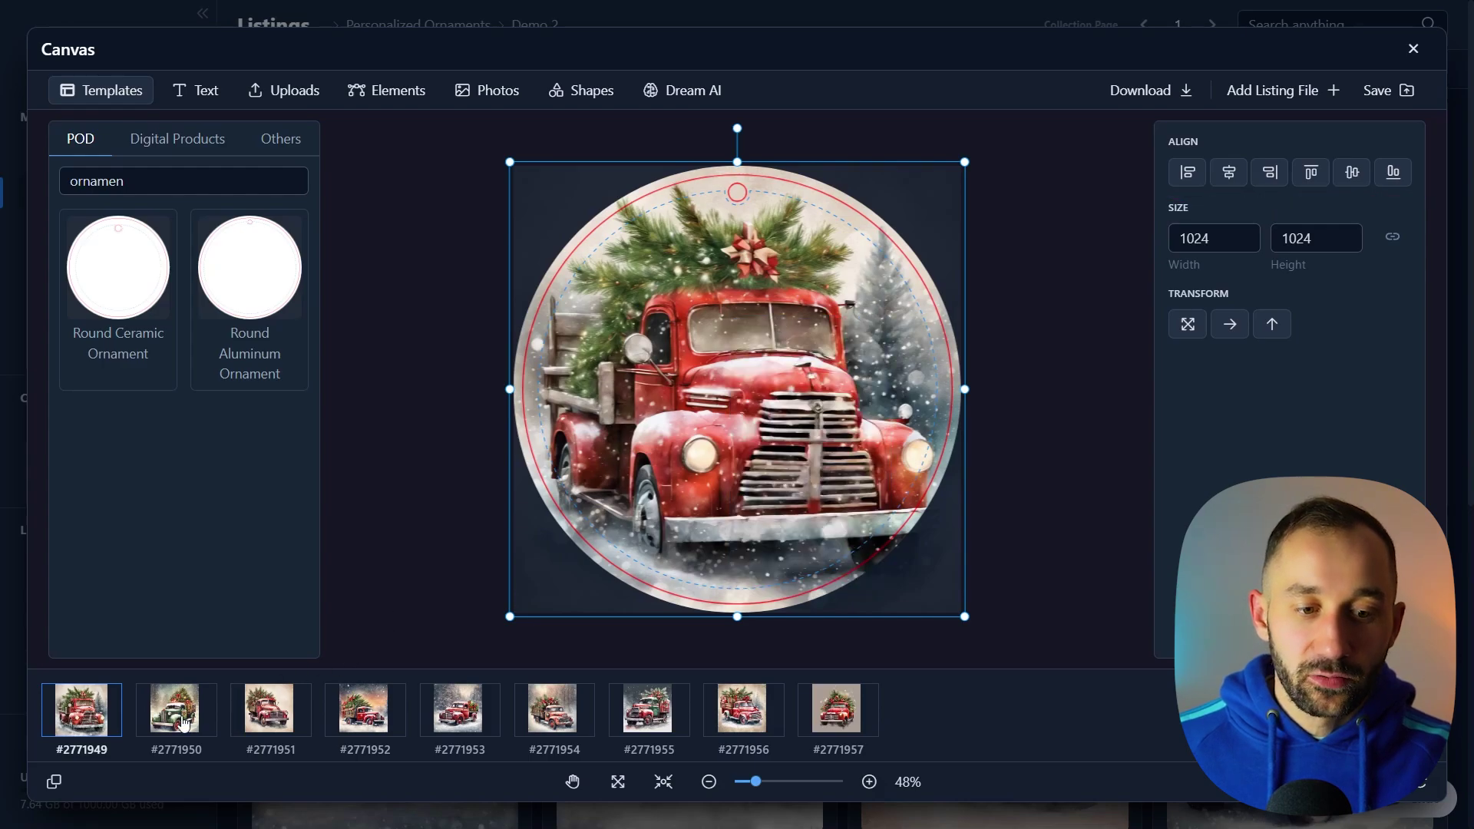
pyautogui.click(289, 726)
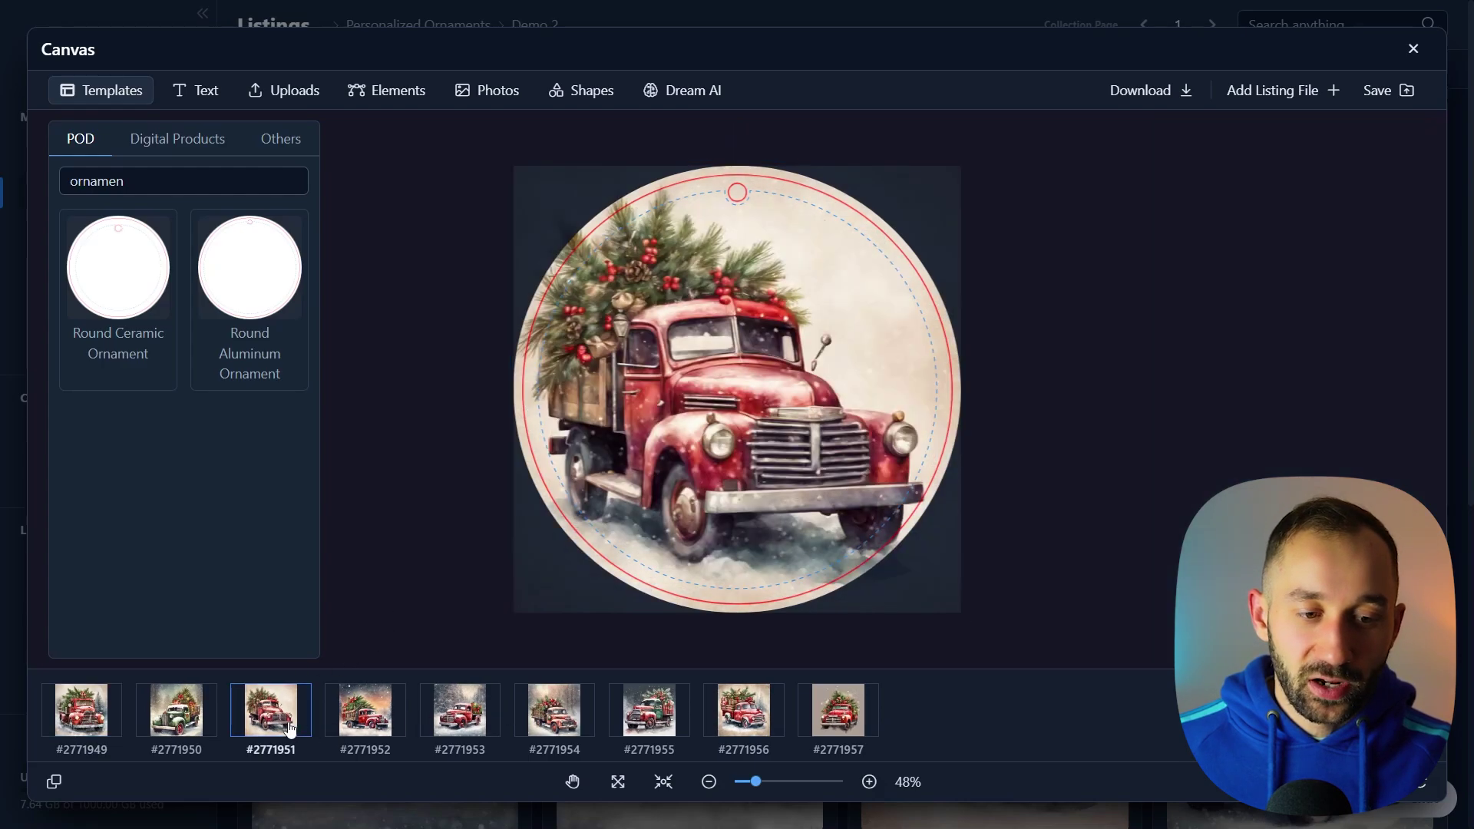
pyautogui.click(359, 716)
pyautogui.click(458, 705)
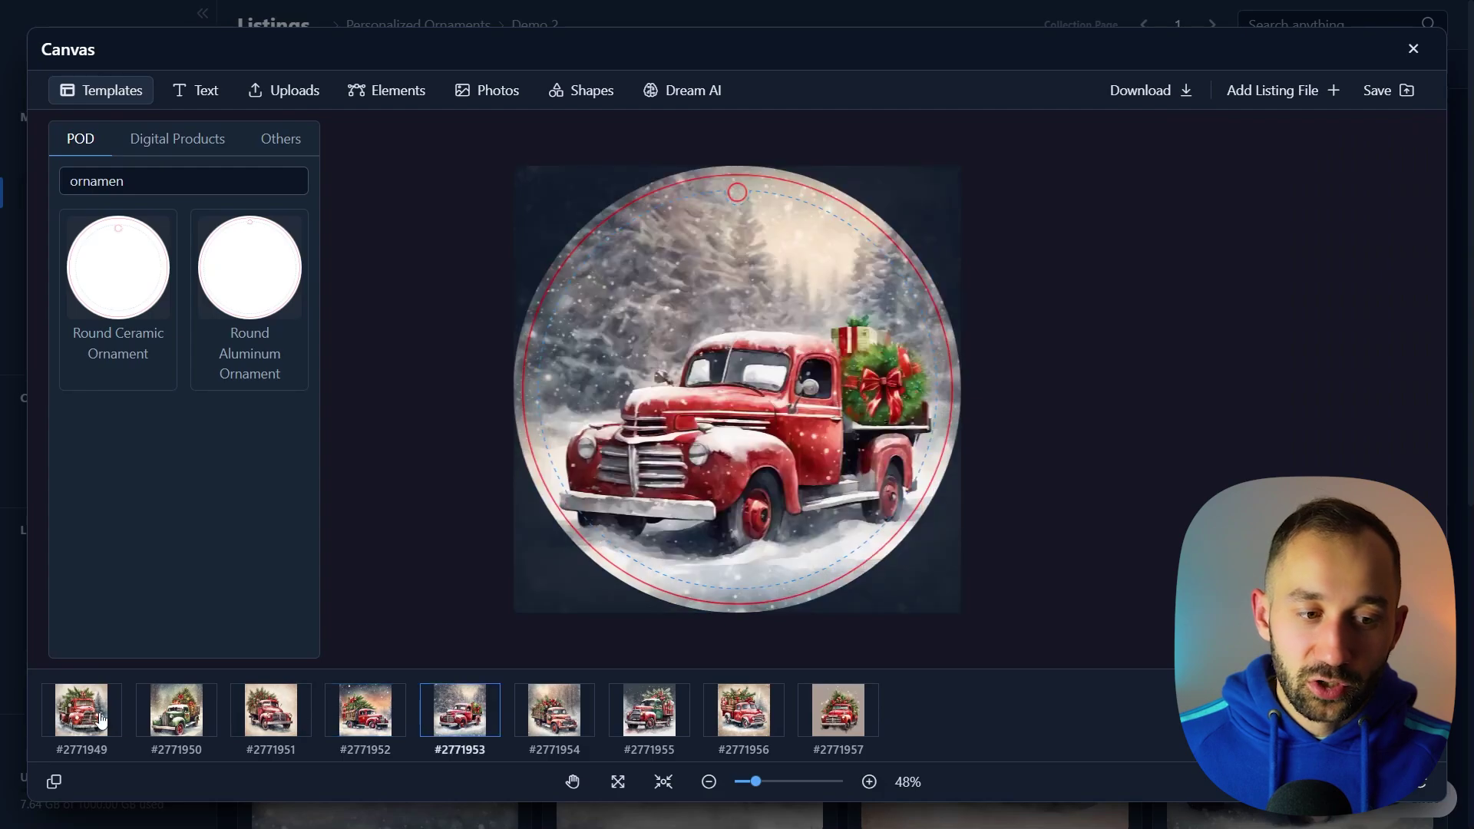
pyautogui.click(99, 722)
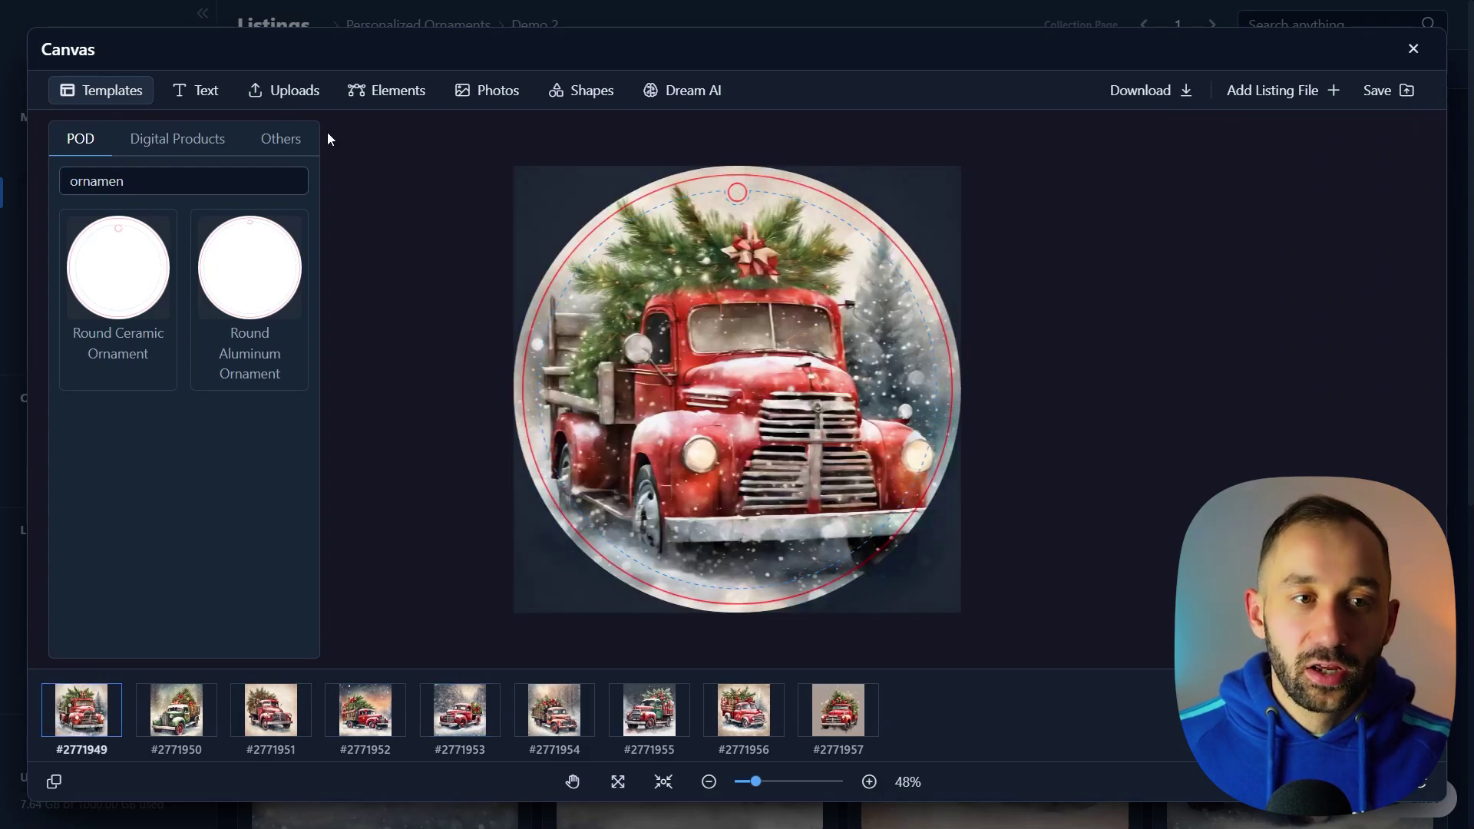
# - Add a text in the Bangers font across the truck's front, enlarge it, and colour it white
pyautogui.click(178, 99)
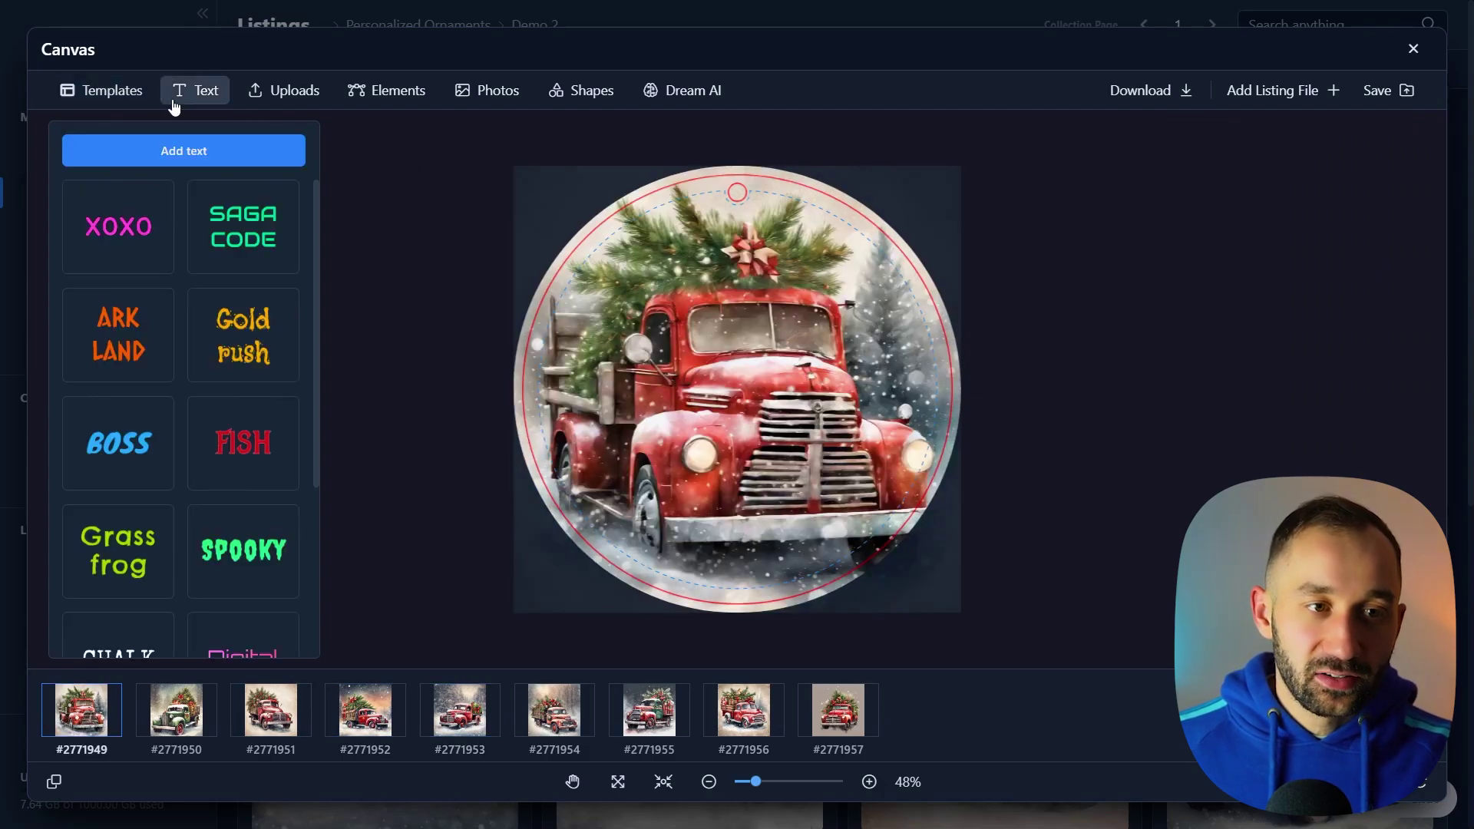
pyautogui.click(213, 160)
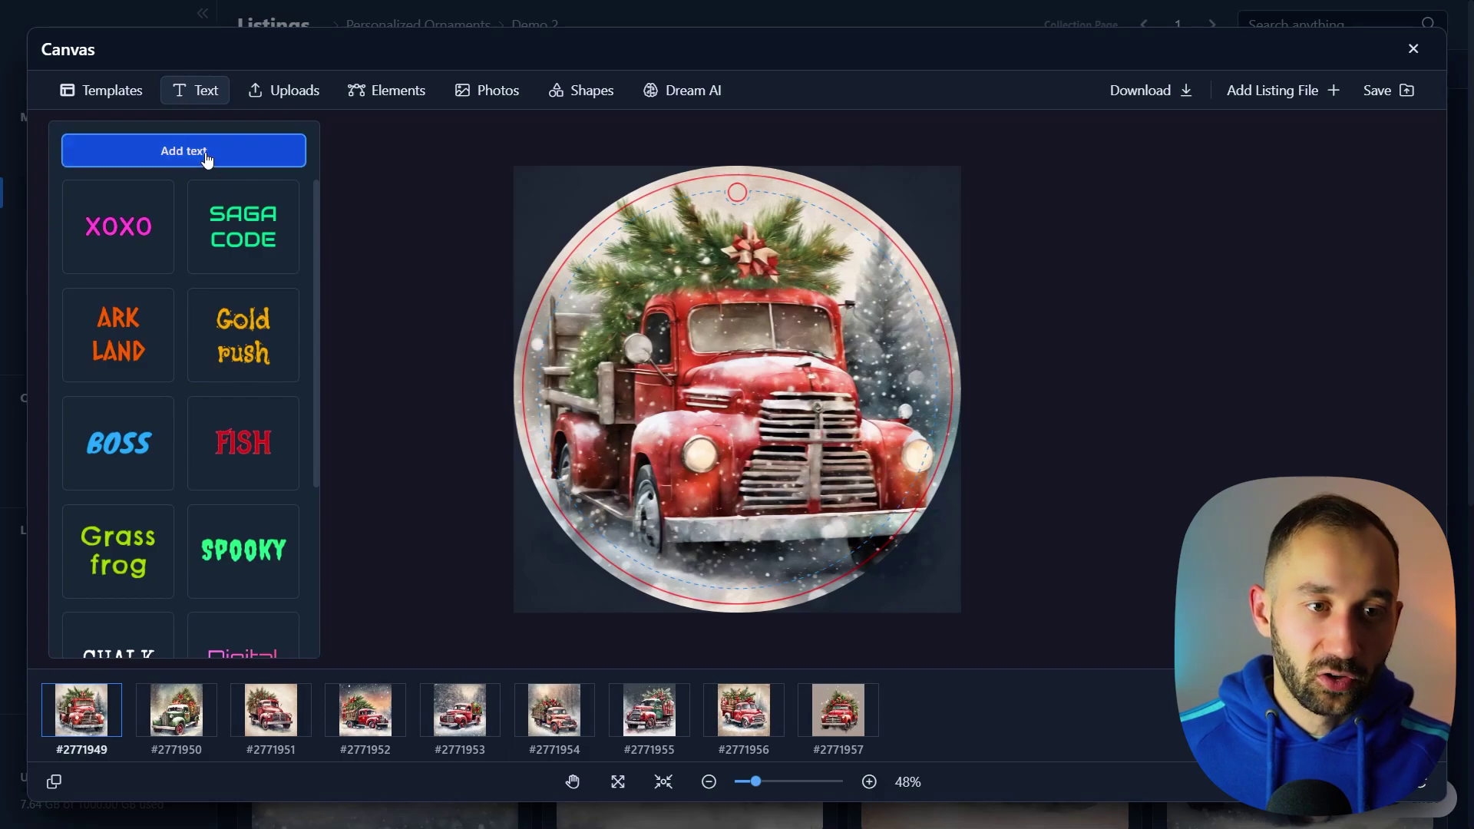
pyautogui.click(1000, 425)
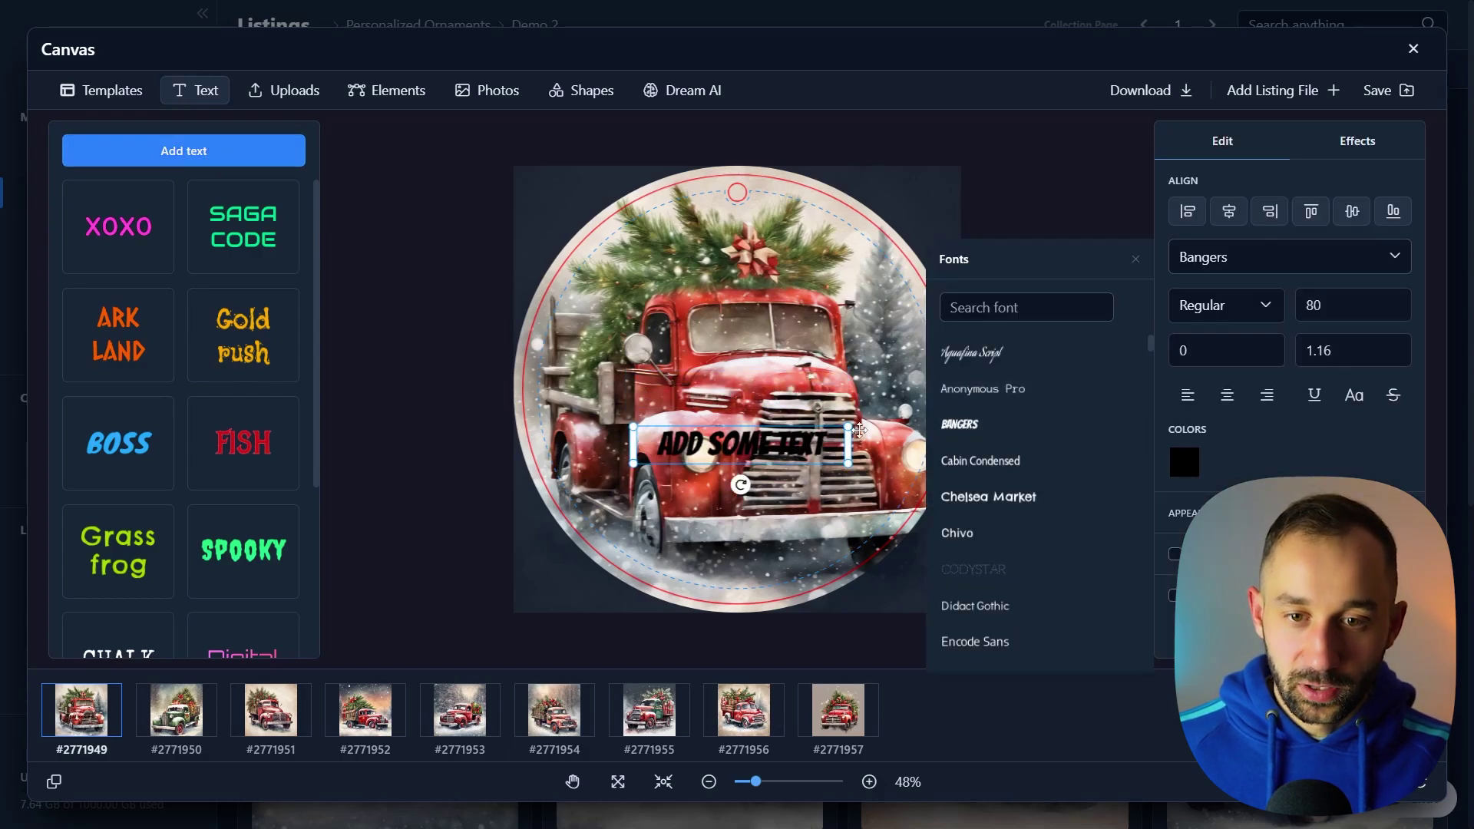
pyautogui.moveTo(849, 428); pyautogui.dragTo(958, 407)
pyautogui.click(1185, 462)
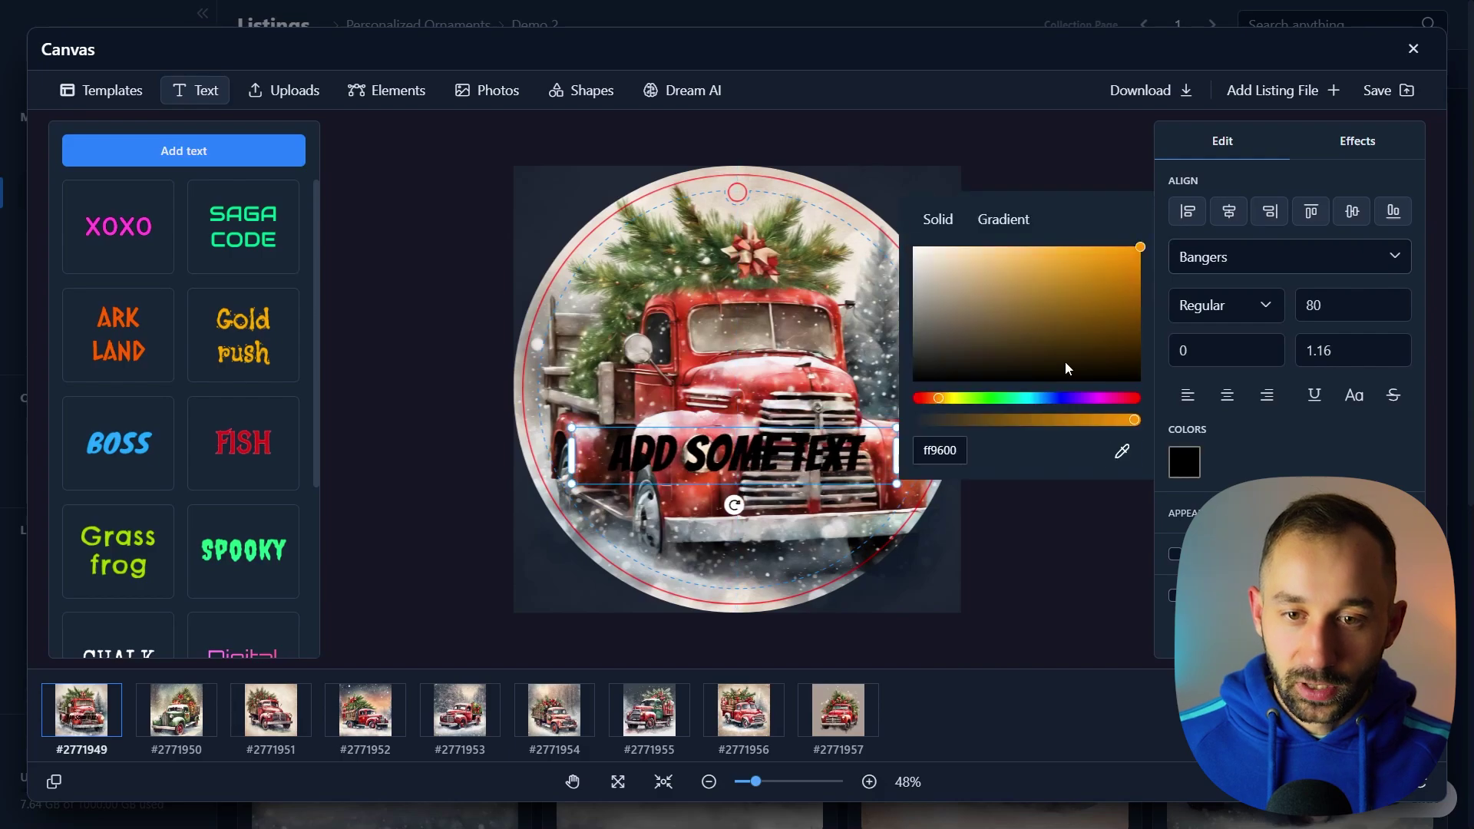
pyautogui.click(918, 239)
# - Give the text a shadow and a black #000000 stroke of size 12
pyautogui.click(1184, 462)
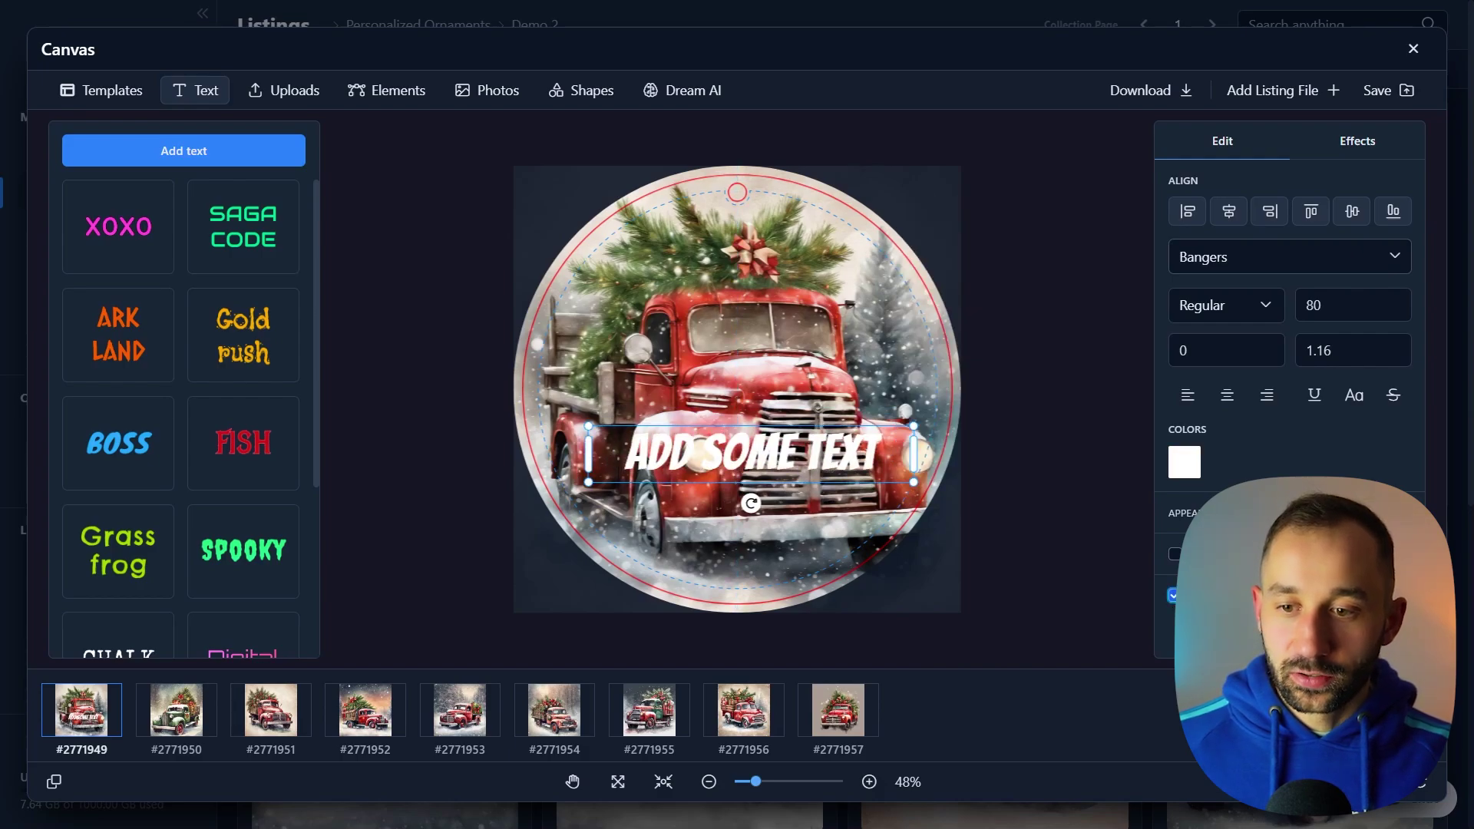
pyautogui.scroll(-3, 1290, 384)
pyautogui.click(1174, 334)
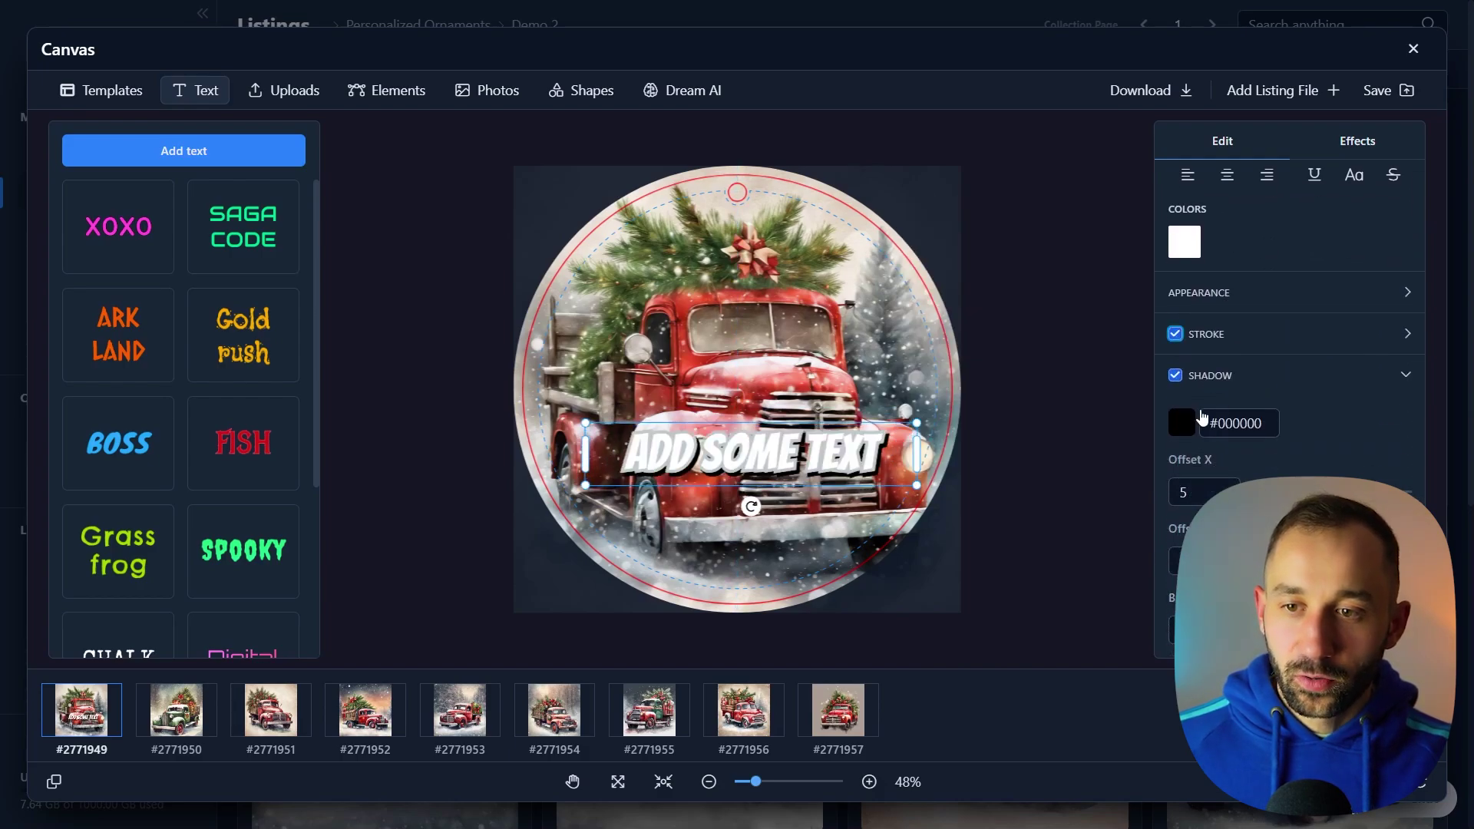
pyautogui.click(1234, 336)
pyautogui.click(1182, 382)
pyautogui.click(914, 415)
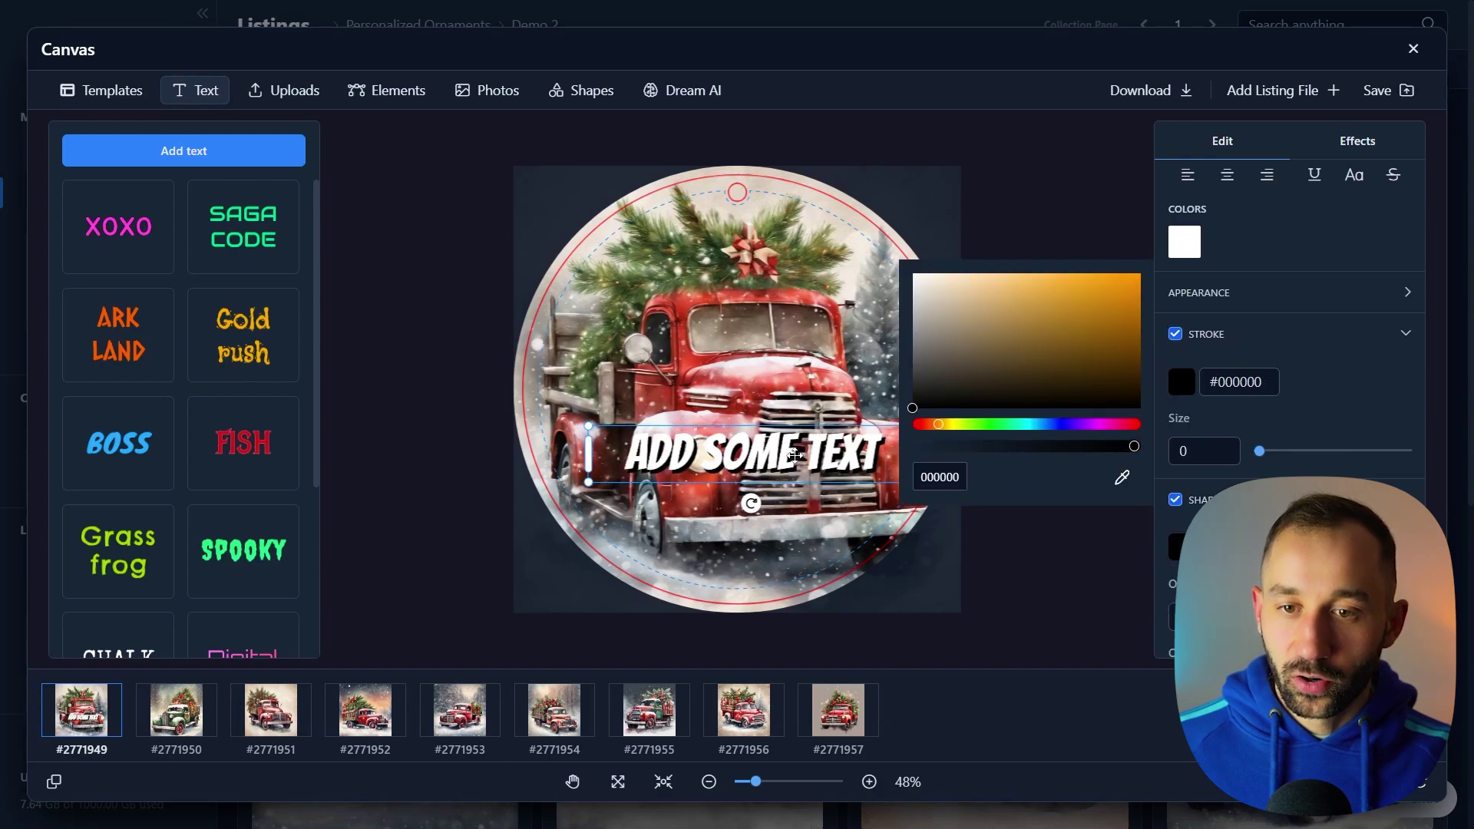
pyautogui.click(1181, 382)
pyautogui.moveTo(1284, 458); pyautogui.dragTo(1277, 453)
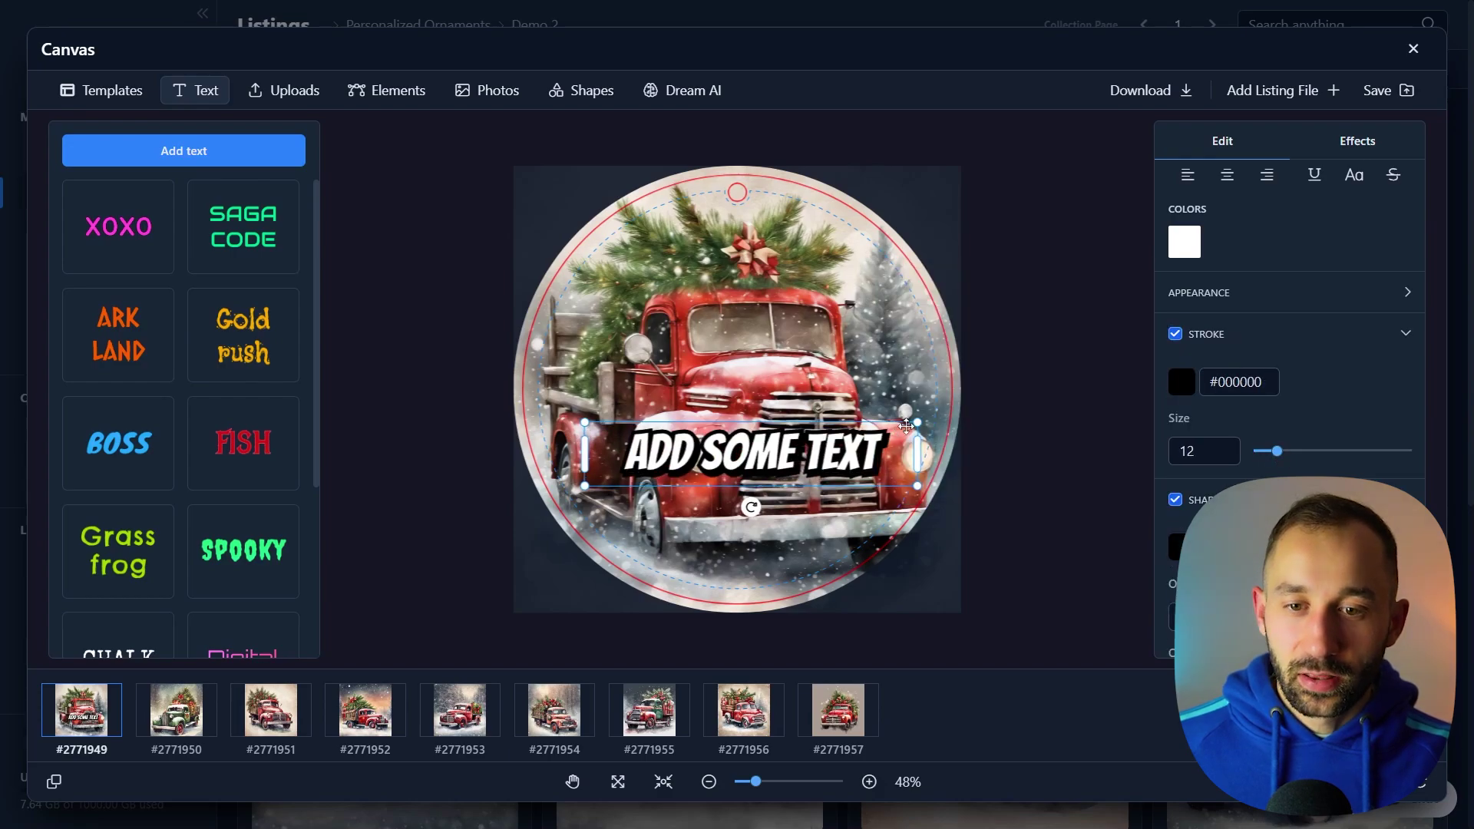
# - Replace the placeholder text with "YOUR NAME"
pyautogui.doubleClick(818, 453)
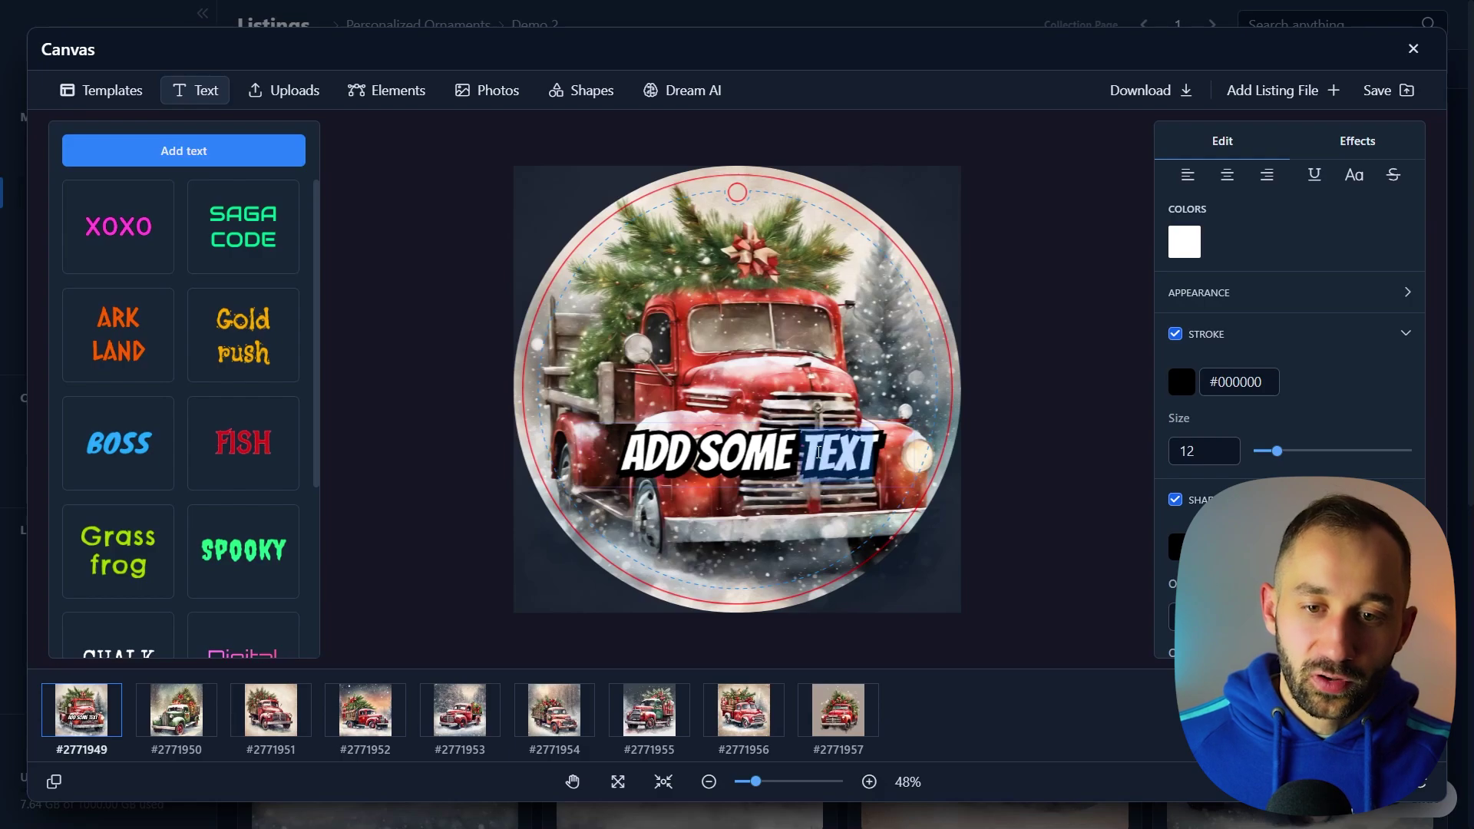
pyautogui.hotkey('ctrl', 'a')
pyautogui.write('YOUR NAME')
pyautogui.press('Escape')
# - Duplicate the "YOUR NAME" text directly beneath the original and change the copy to "2023"
pyautogui.click(804, 459)
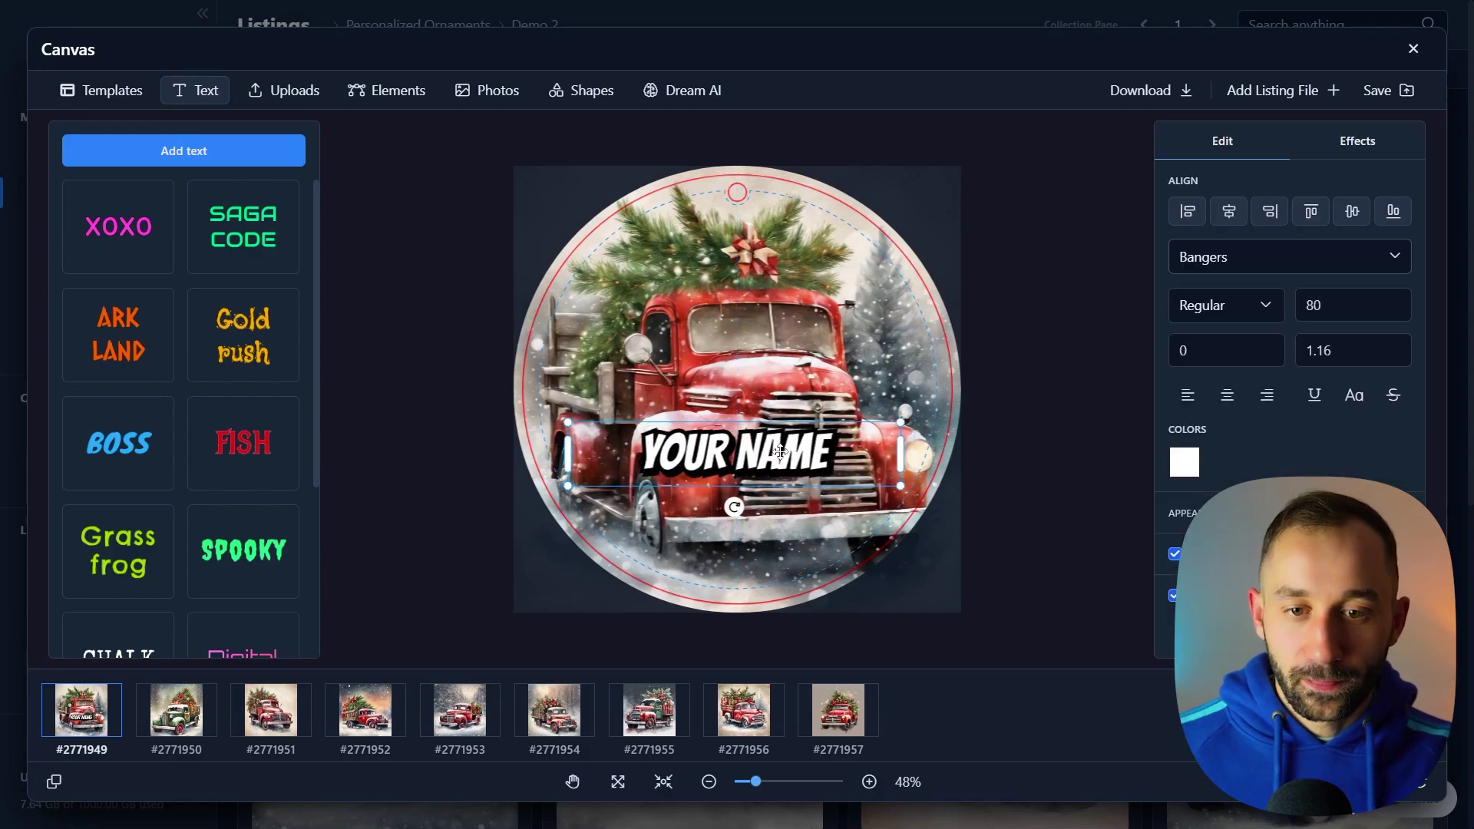
pyautogui.moveTo(804, 459); pyautogui.dragTo(781, 513)
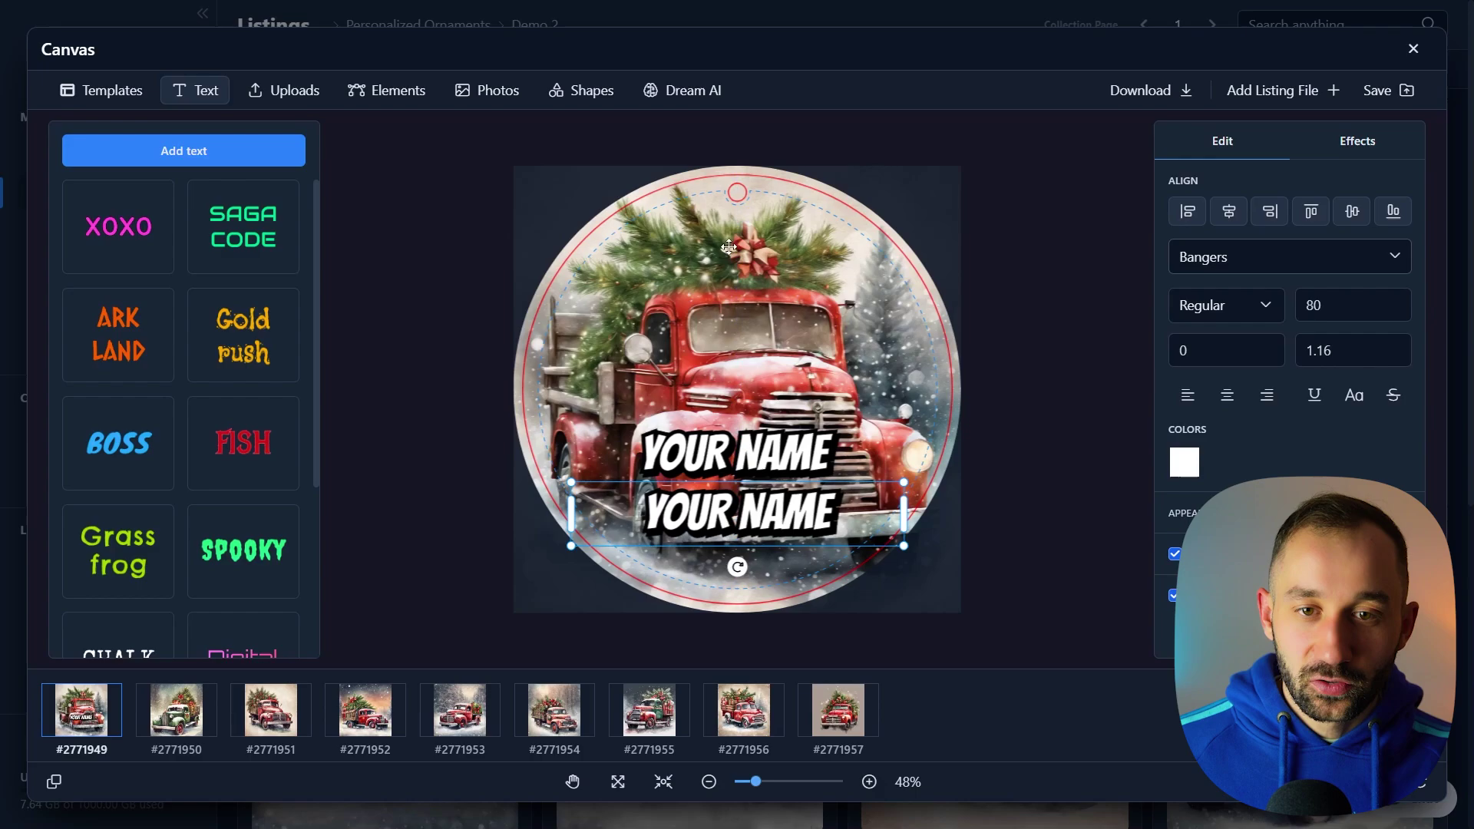
pyautogui.doubleClick(788, 515)
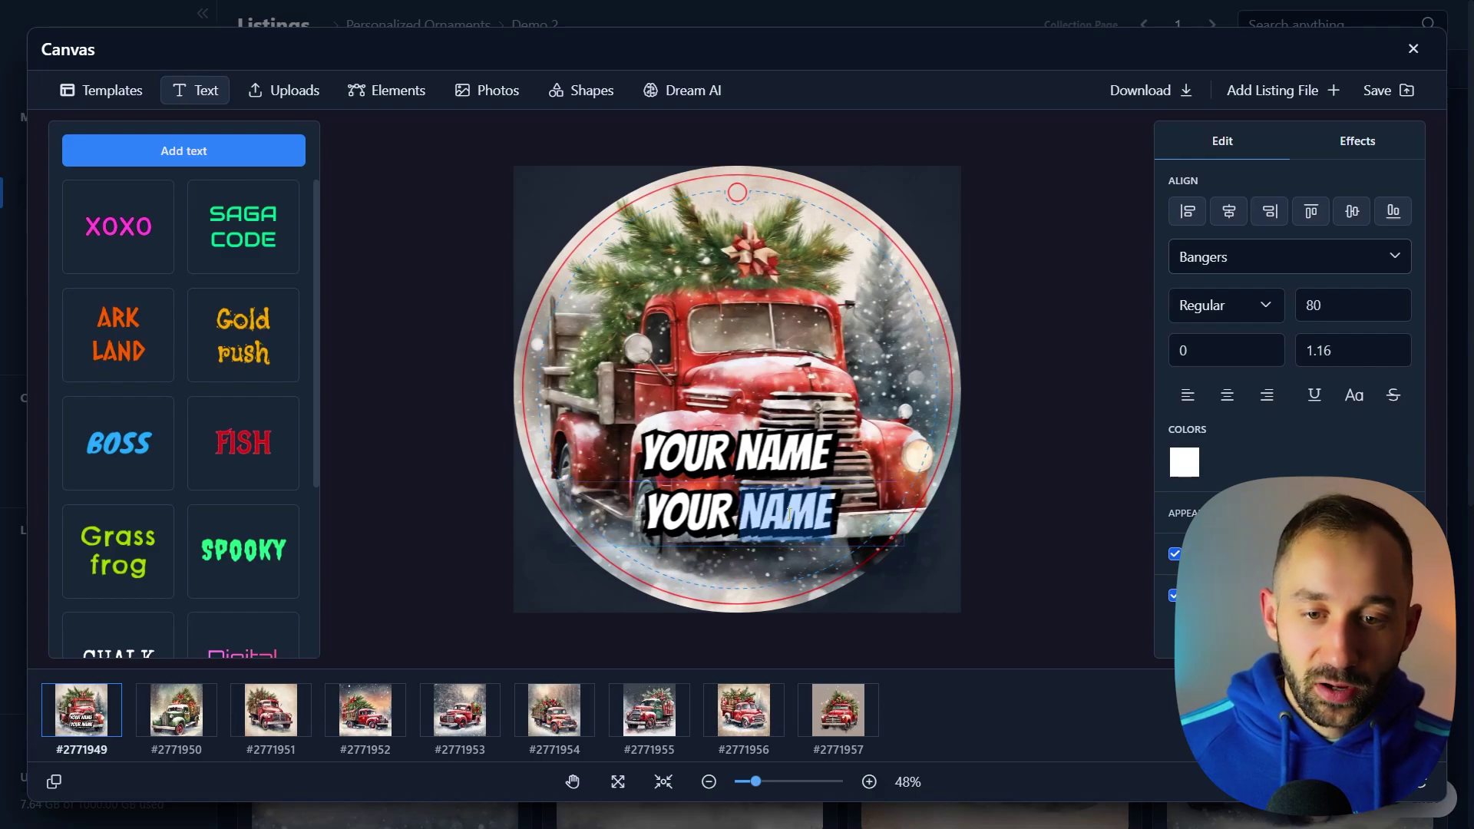
pyautogui.hotkey('ctrl', 'a')
pyautogui.write('2023')
pyautogui.click(1109, 463)
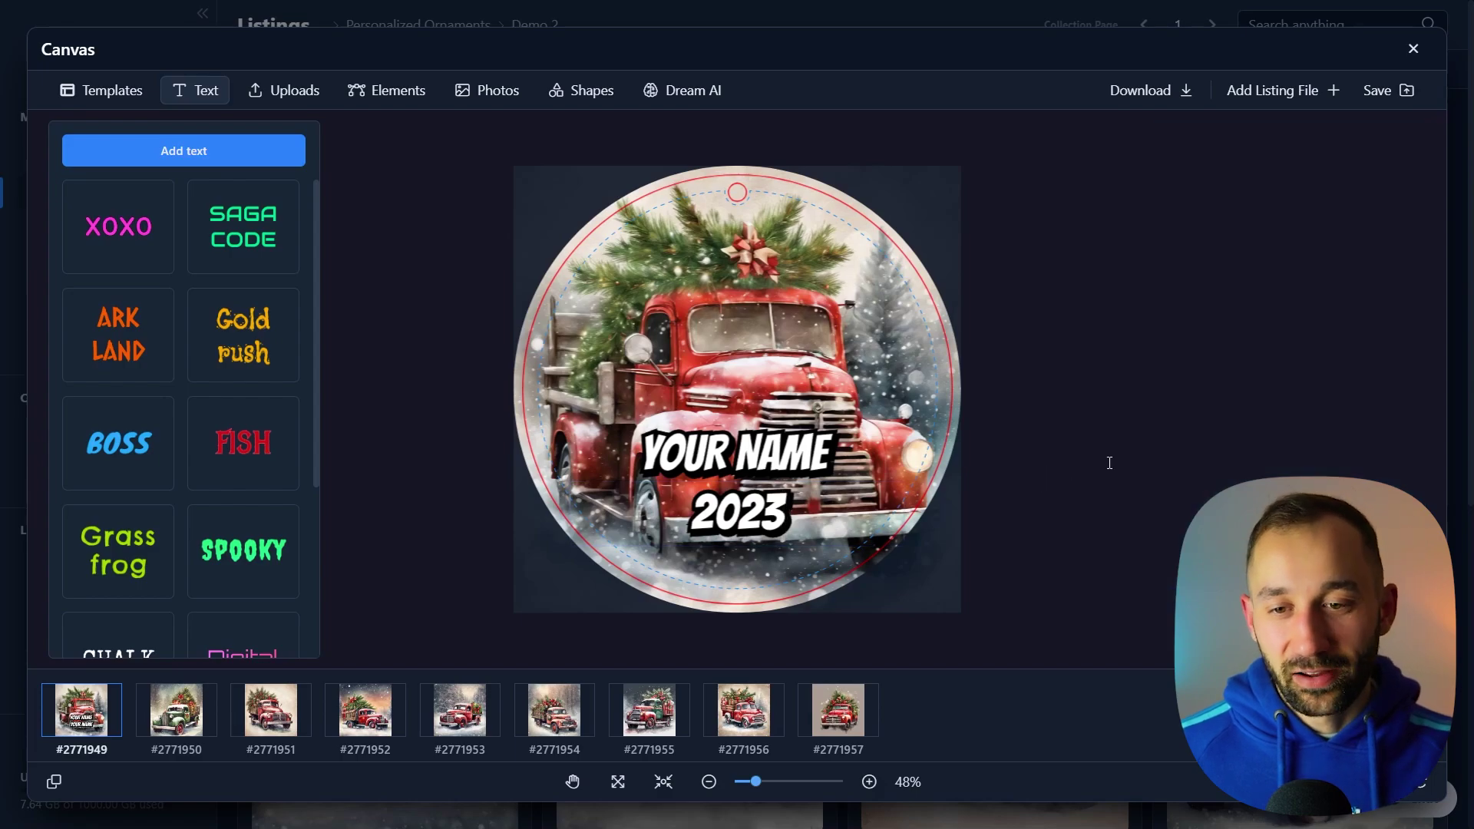
# - Move the "2023" and "YOUR NAME" texts slightly closer together, leaving "YOUR NAME" selected
pyautogui.click(782, 529)
pyautogui.moveTo(770, 504); pyautogui.dragTo(773, 501)
pyautogui.moveTo(793, 451); pyautogui.dragTo(795, 455)
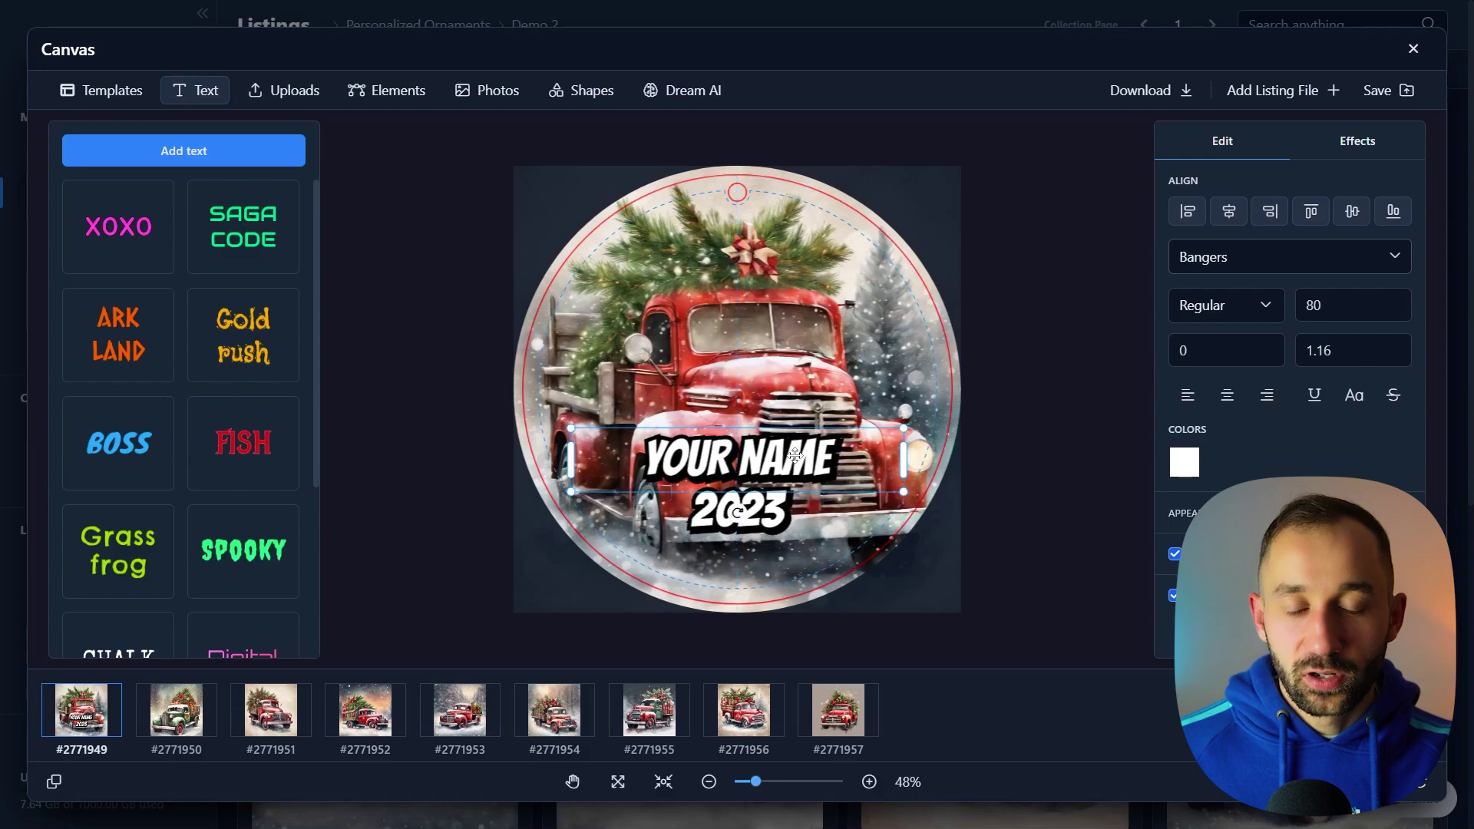
pyautogui.click(1032, 412)
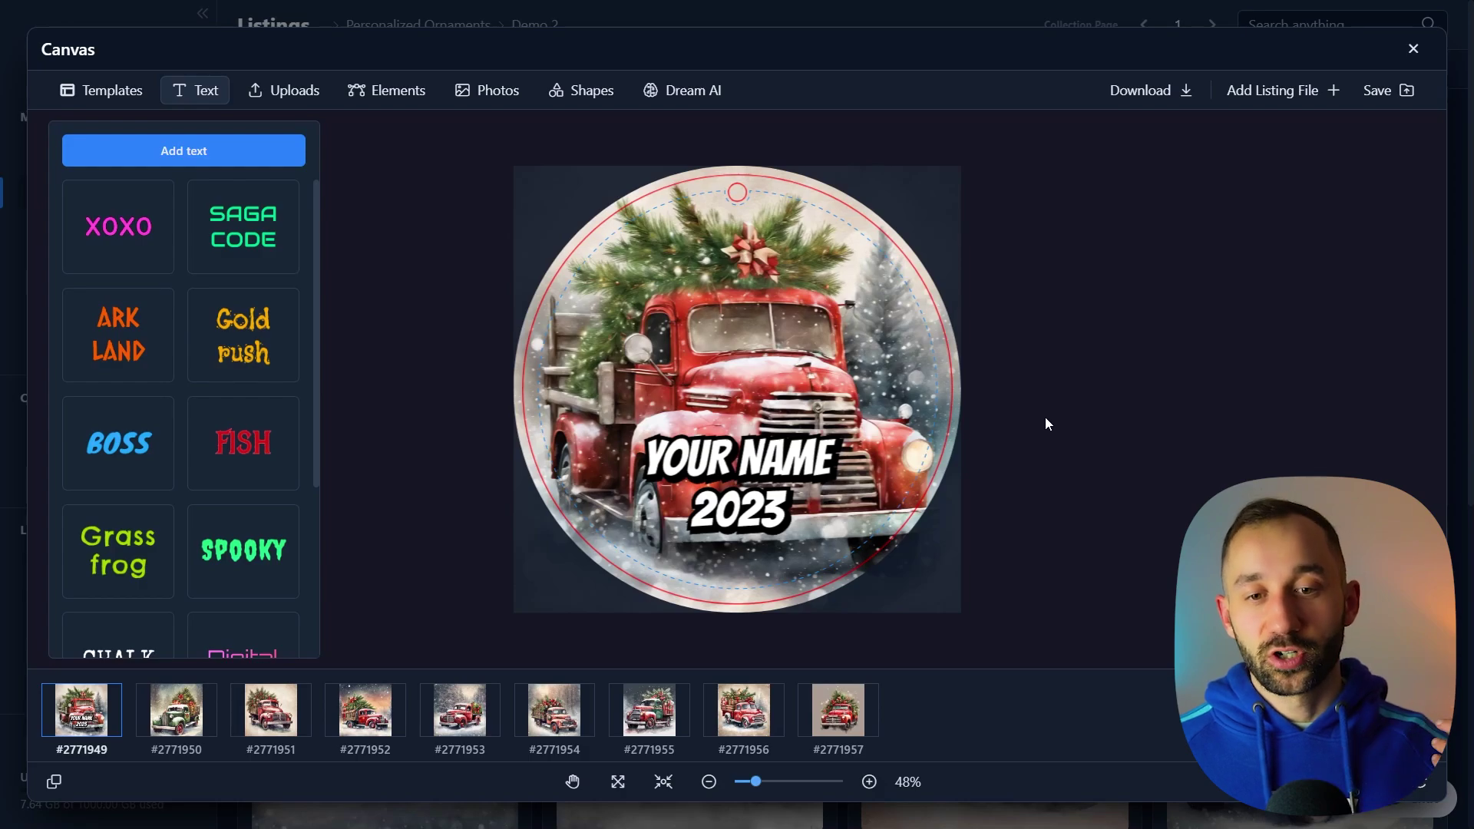
pyautogui.click(805, 465)
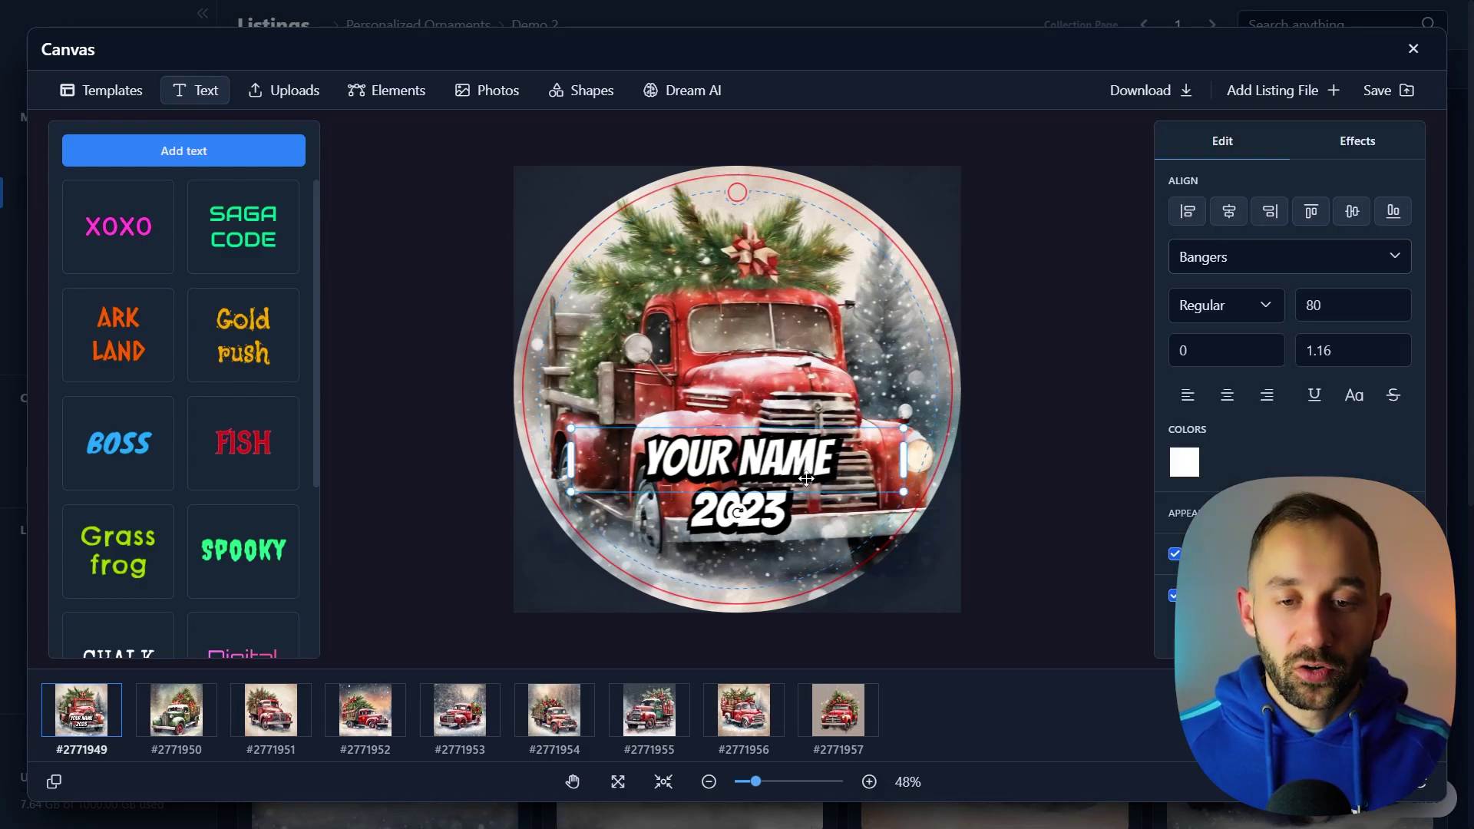
# - Sync the "YOUR NAME" and "2023" texts to all truck listings and check several of the other designs
pyautogui.keyDown('shift'); pyautogui.click(771, 515); pyautogui.keyUp('shift')
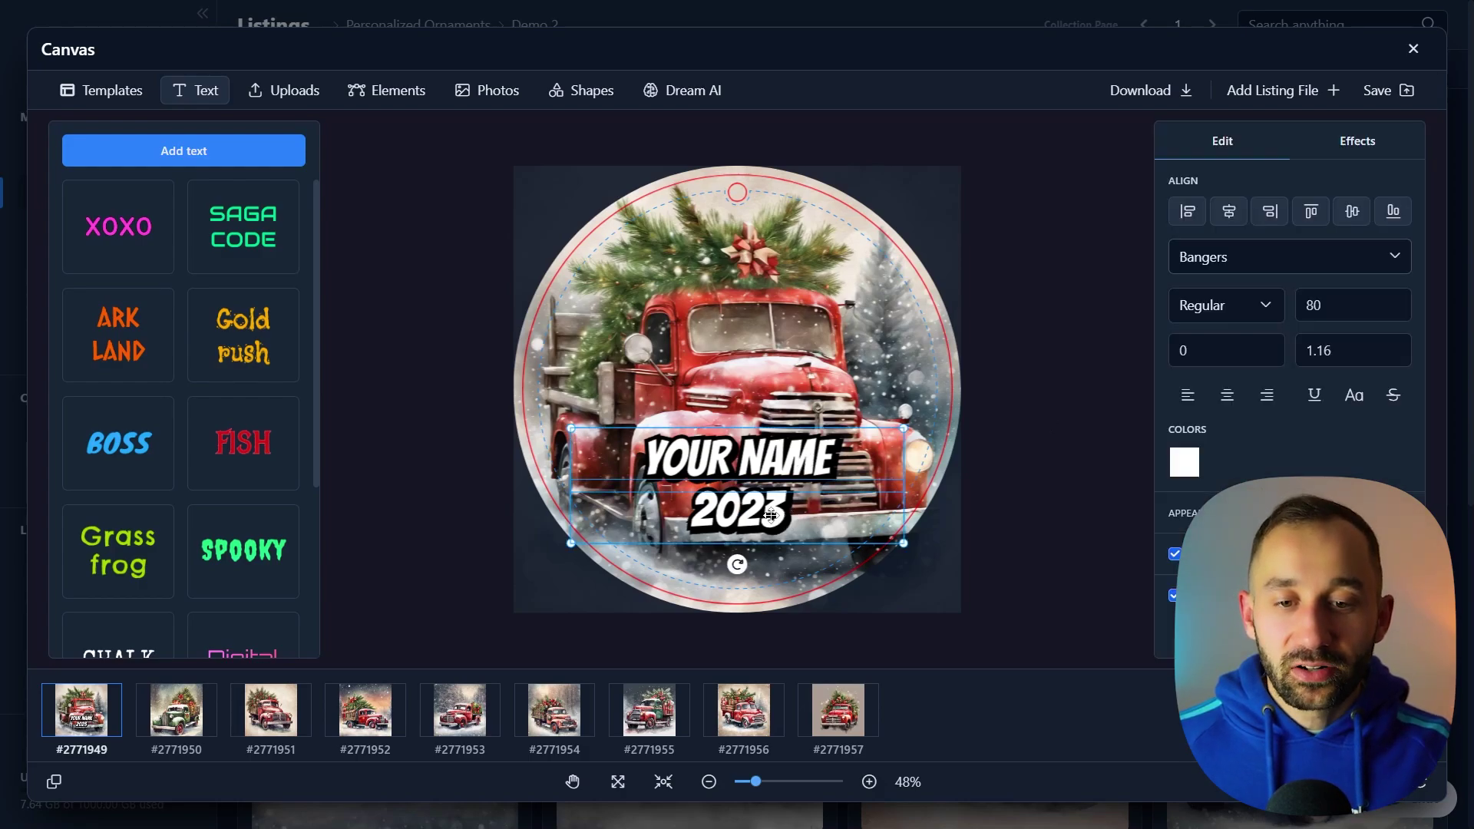
pyautogui.rightClick(777, 456)
pyautogui.click(799, 470)
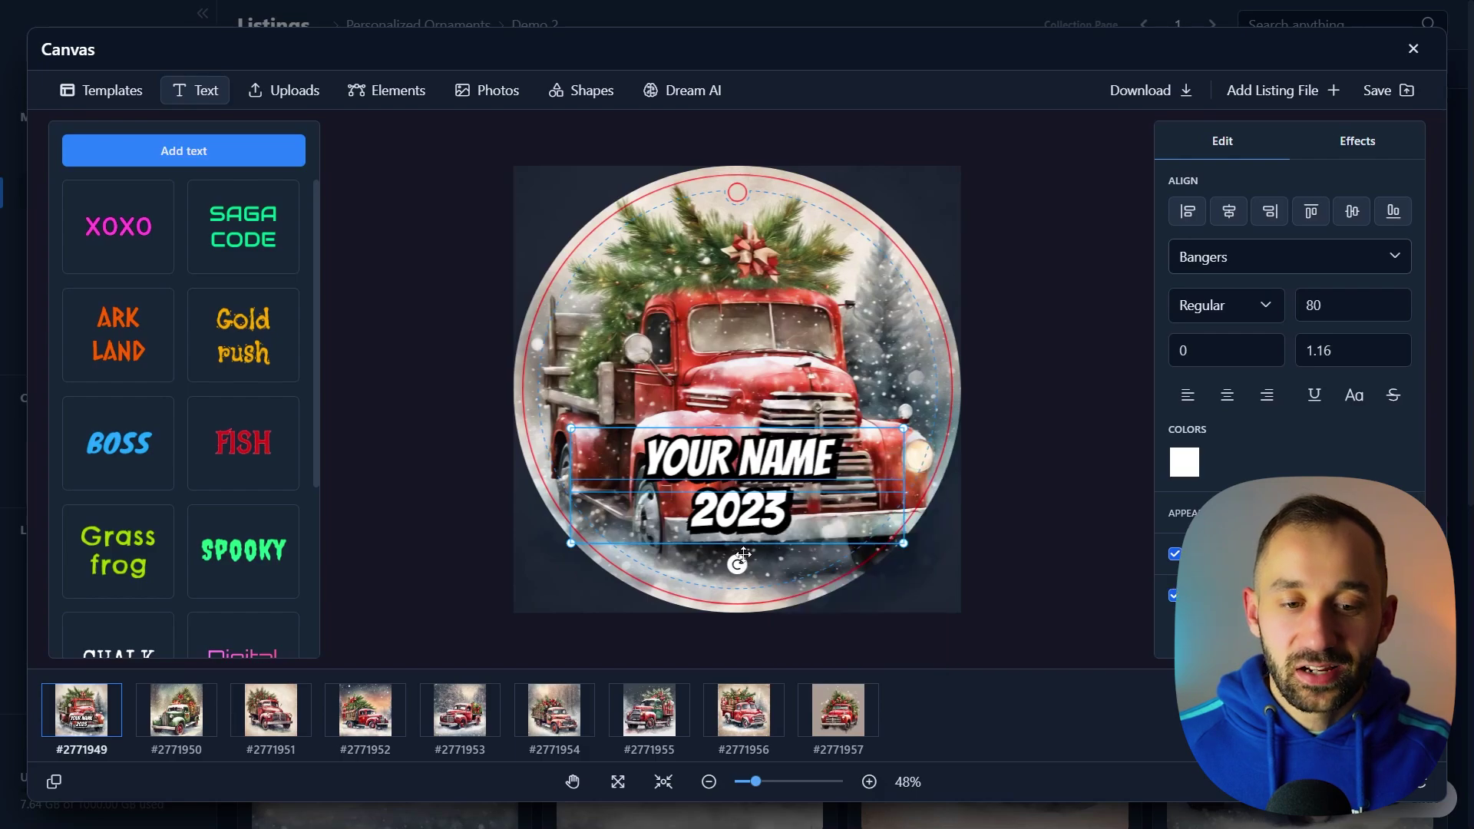
pyautogui.click(169, 725)
pyautogui.click(260, 731)
pyautogui.click(366, 718)
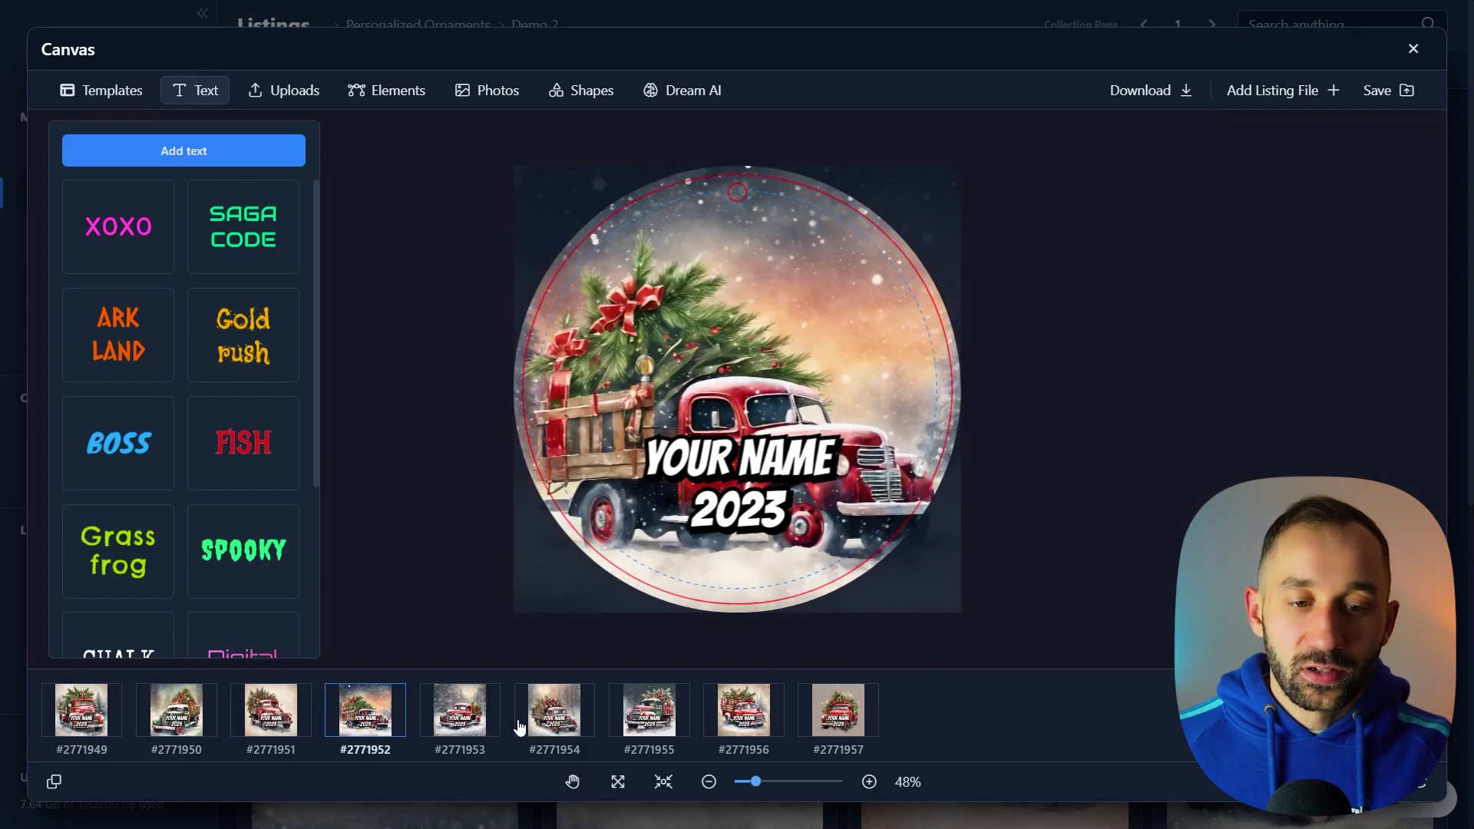
pyautogui.click(521, 723)
pyautogui.click(82, 709)
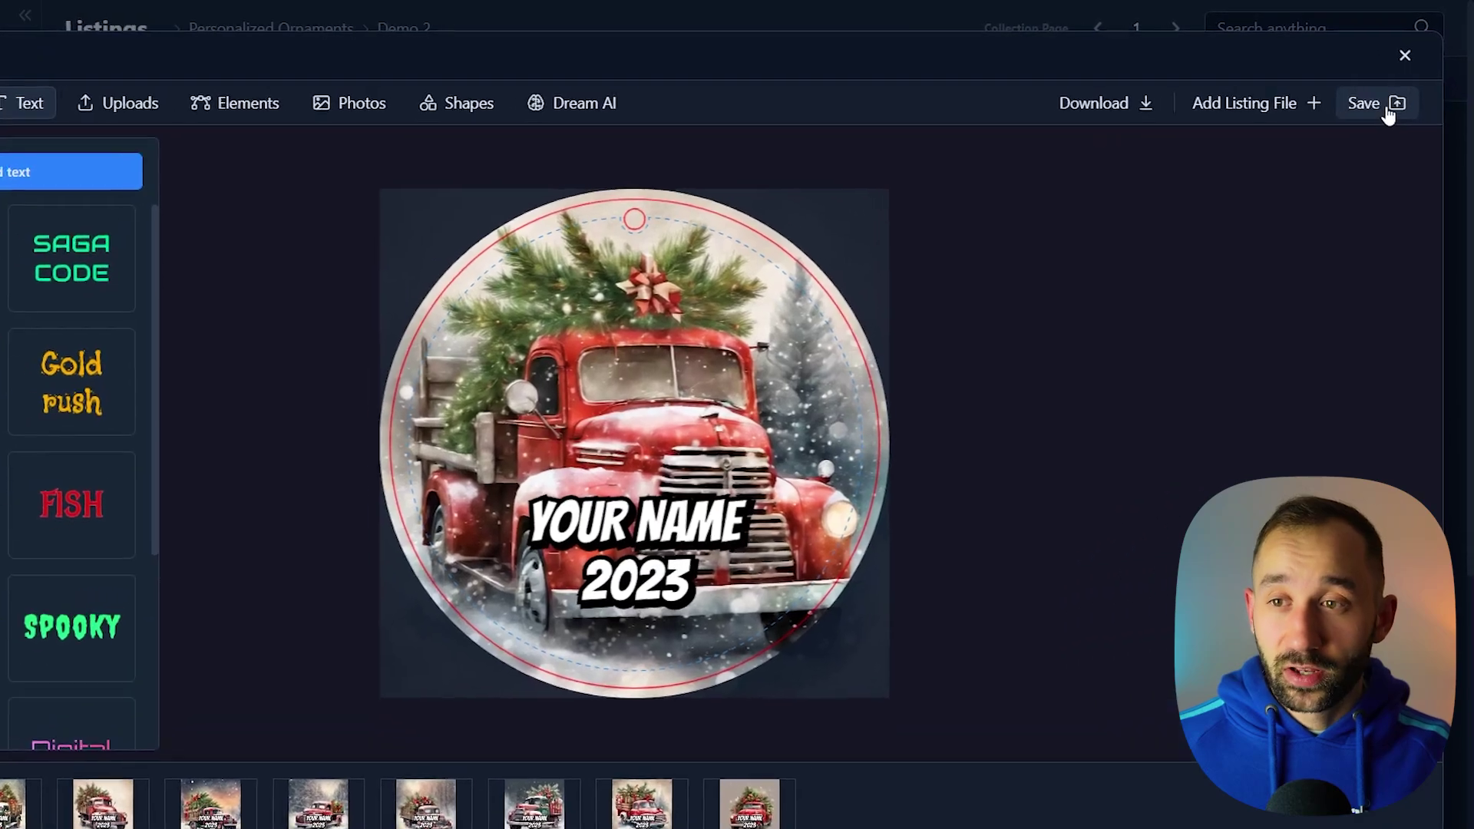
# - Save all designs as editable PNGs to the Main file slot, overwriting all existing files, and review the updated listings
pyautogui.click(1388, 113)
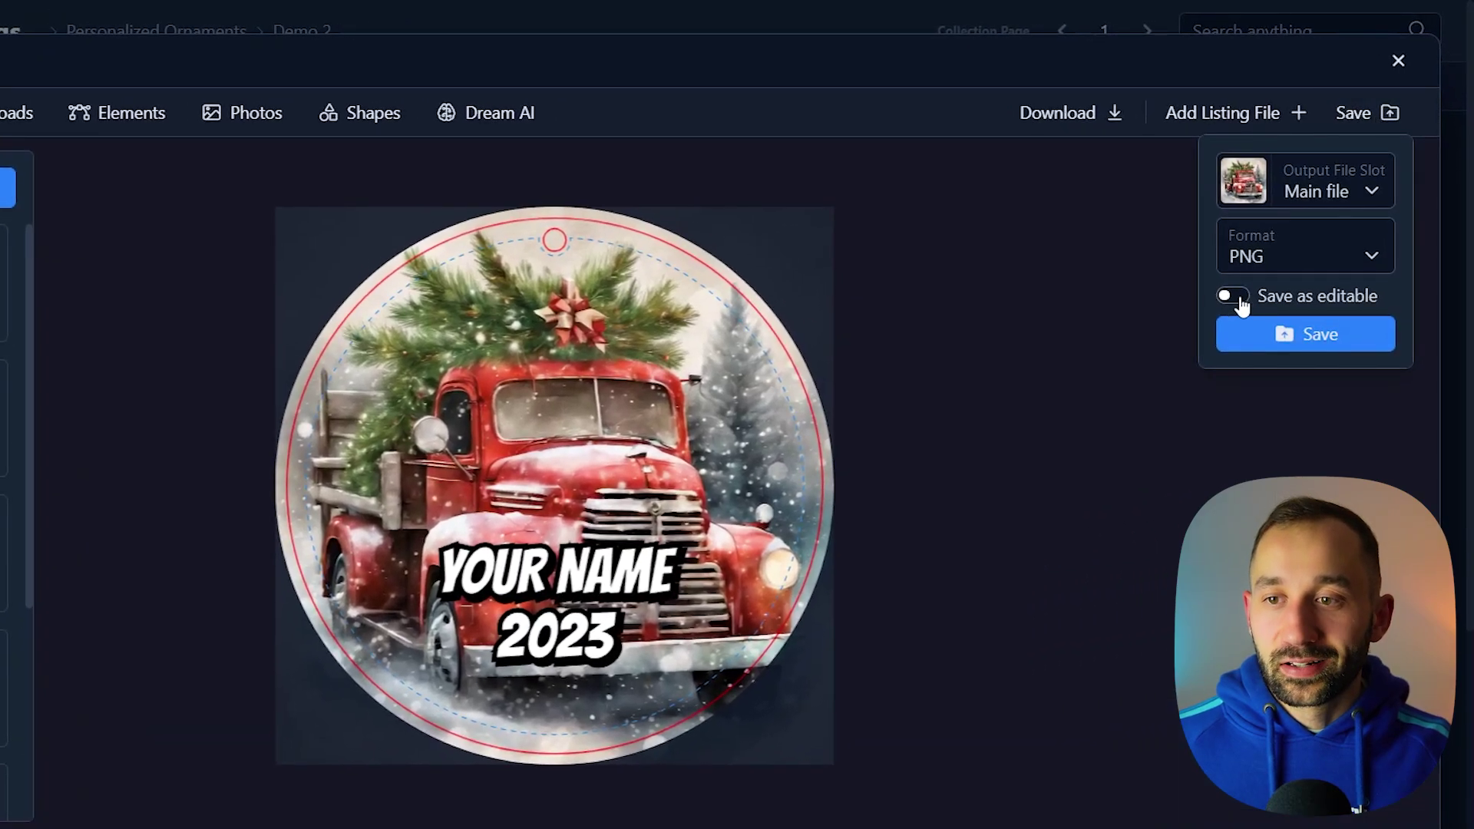
pyautogui.click(1240, 299)
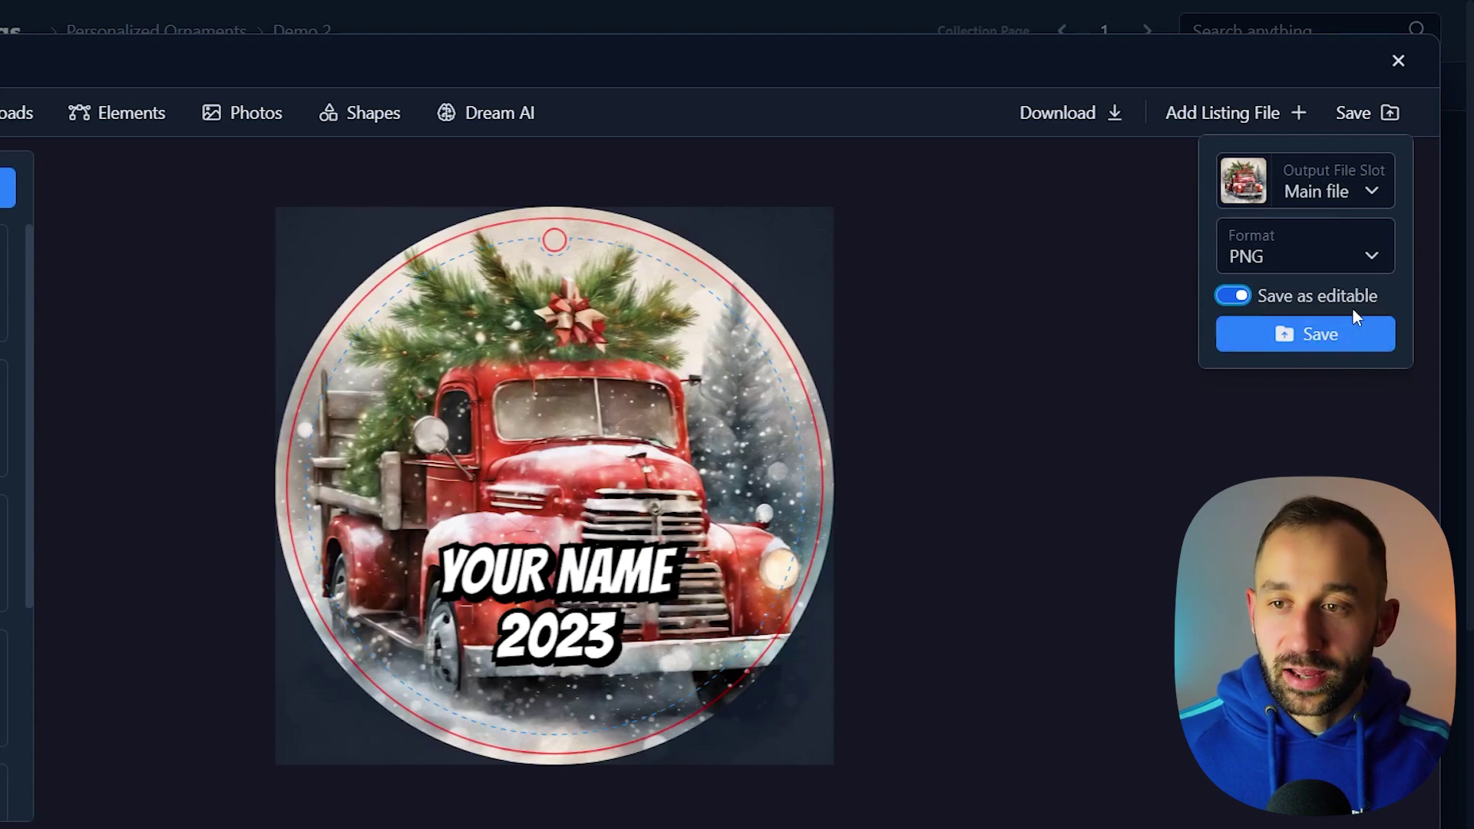
pyautogui.click(1303, 338)
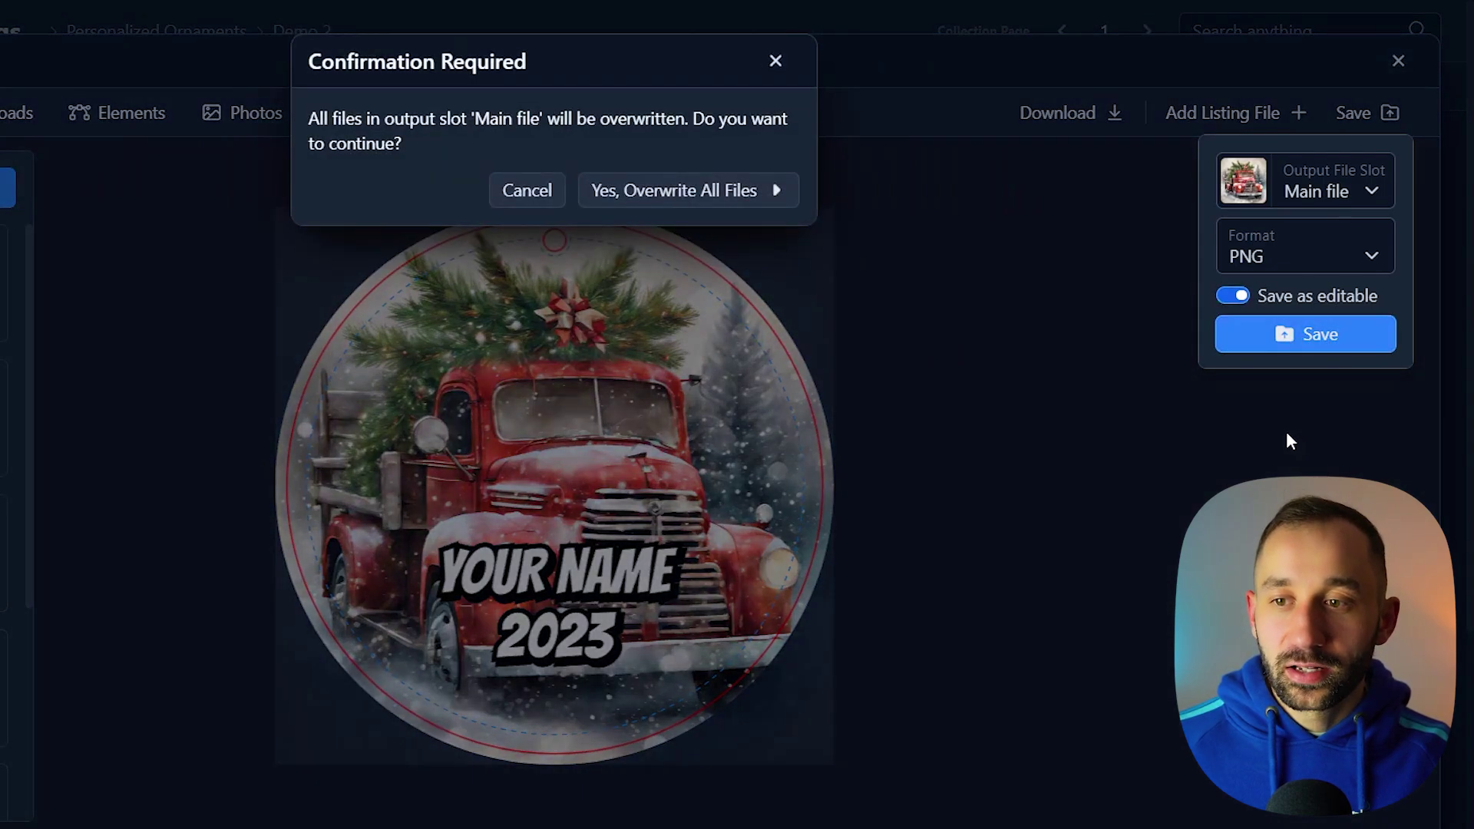
pyautogui.click(660, 191)
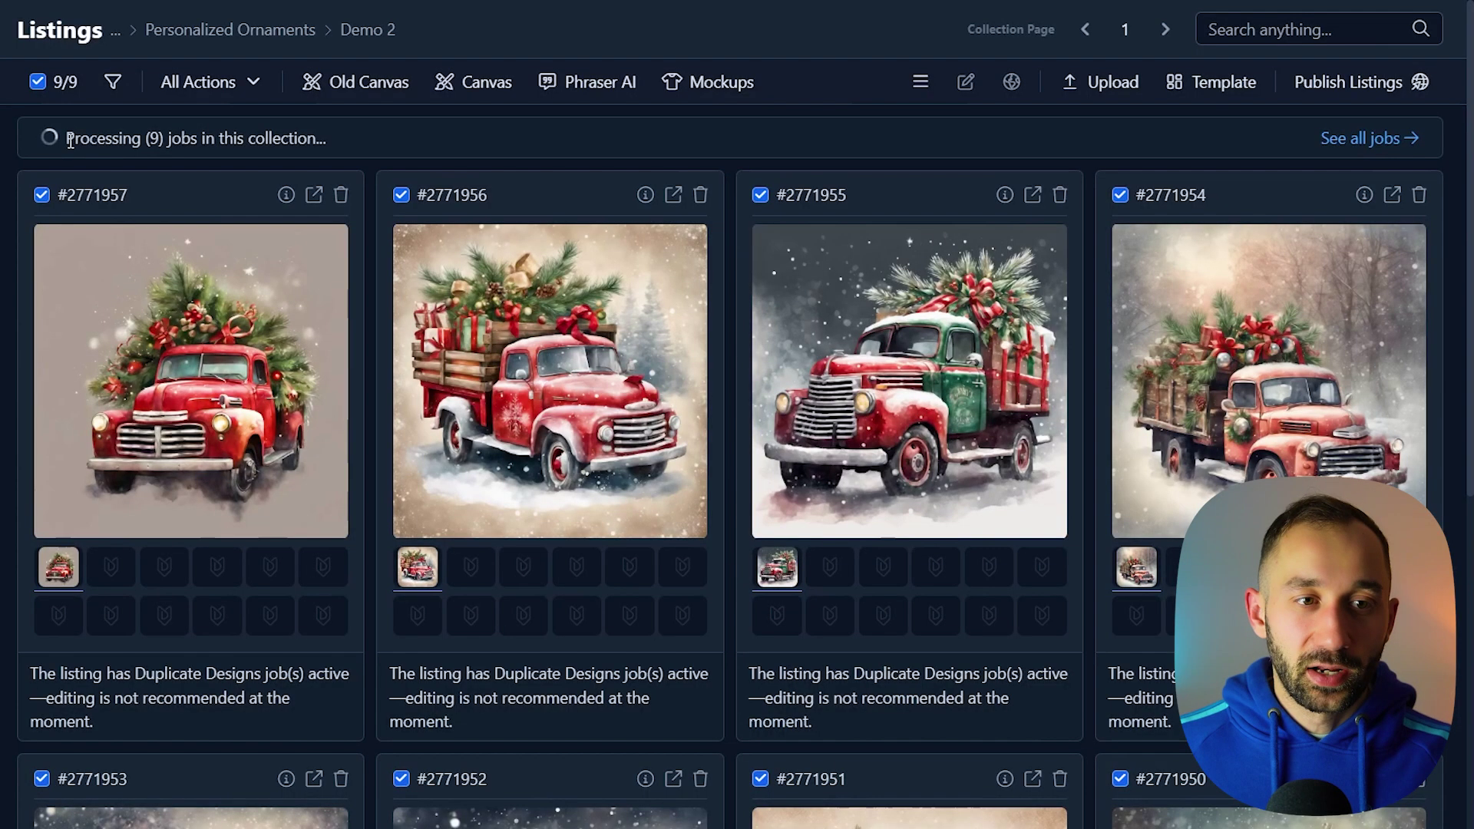
pyautogui.moveTo(69, 139); pyautogui.dragTo(333, 149)
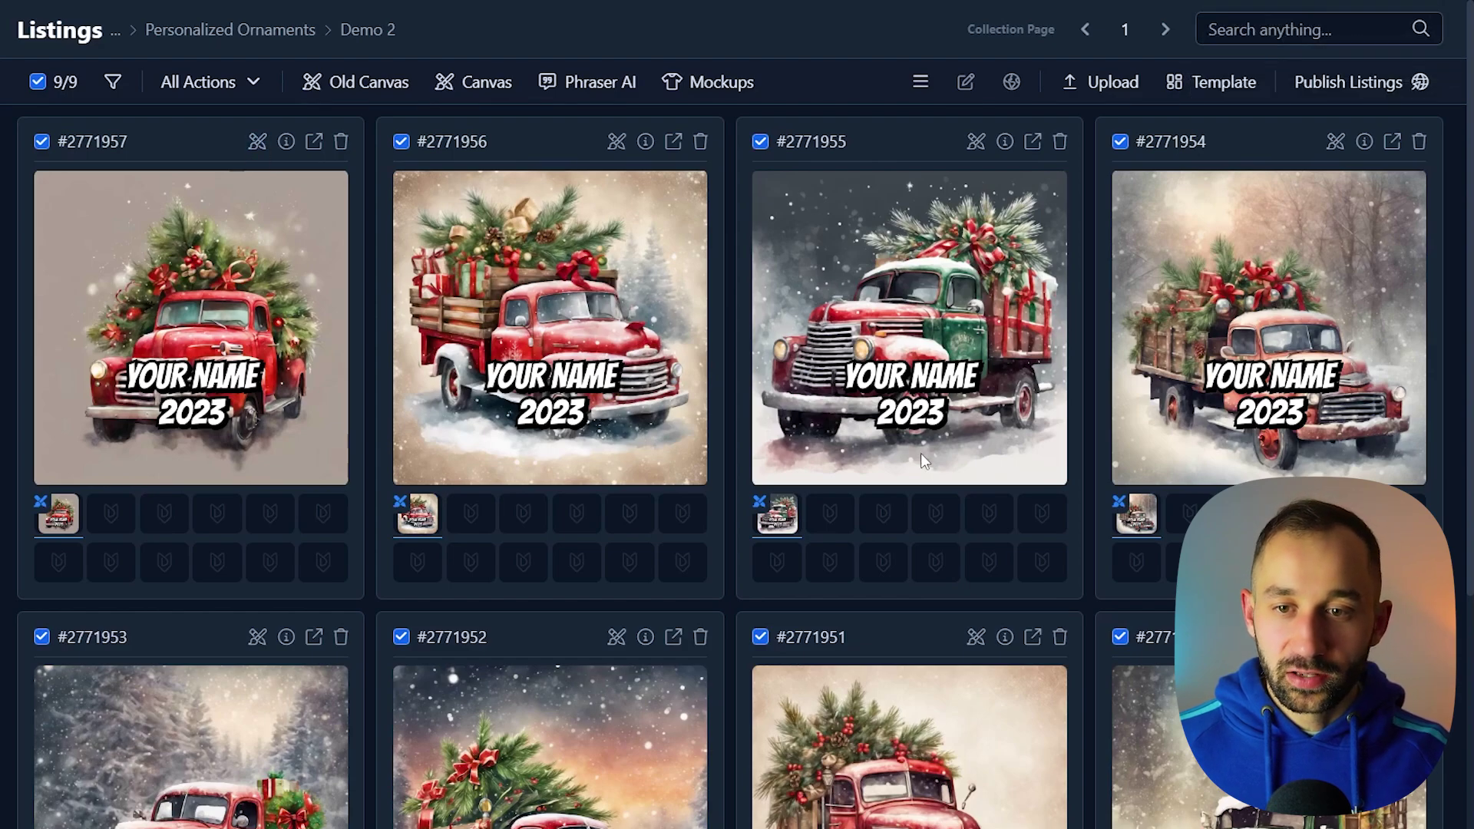
pyautogui.scroll(-3, 736, 650)
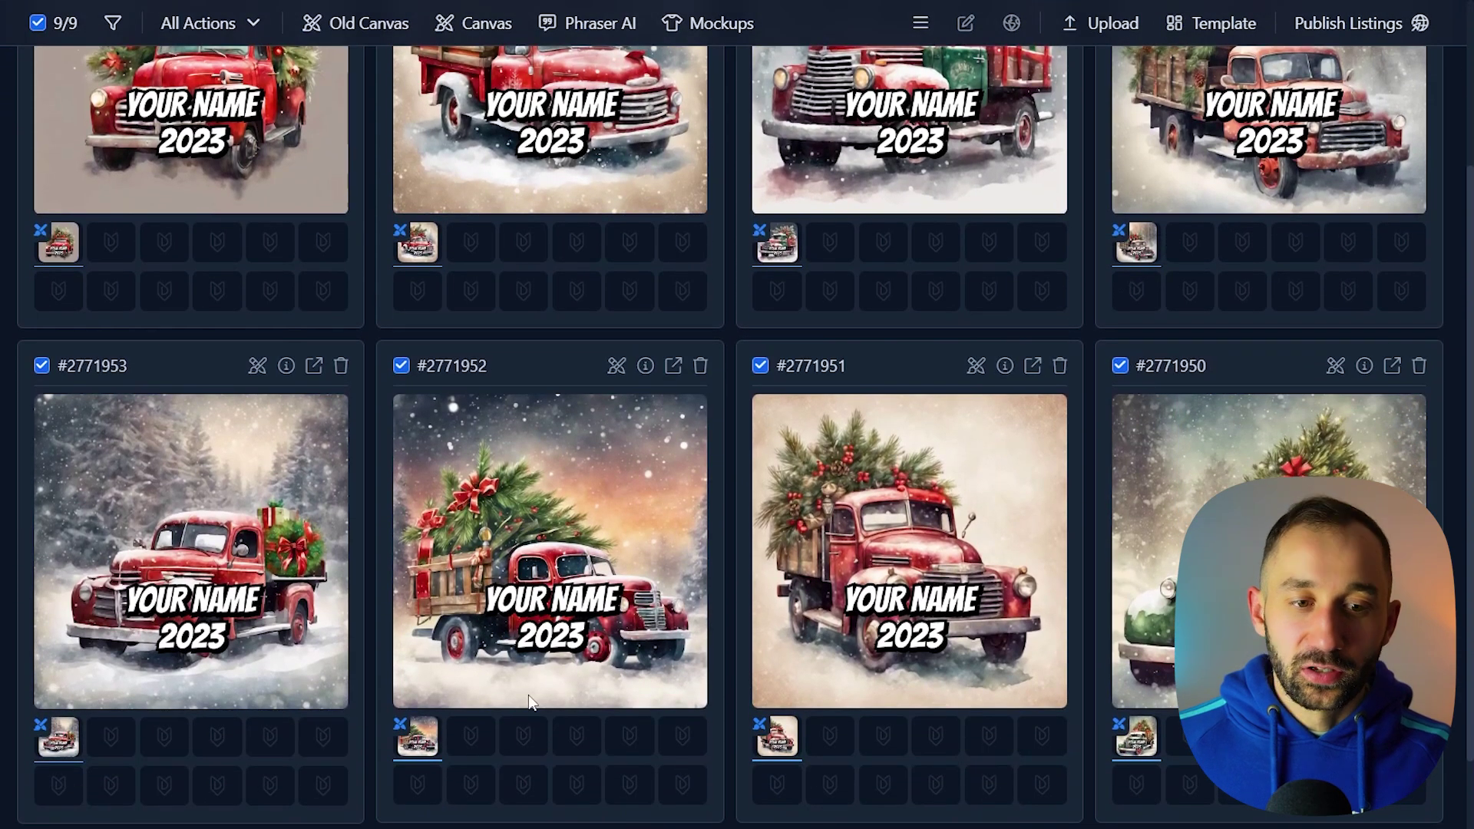
pyautogui.scroll(3, 528, 694)
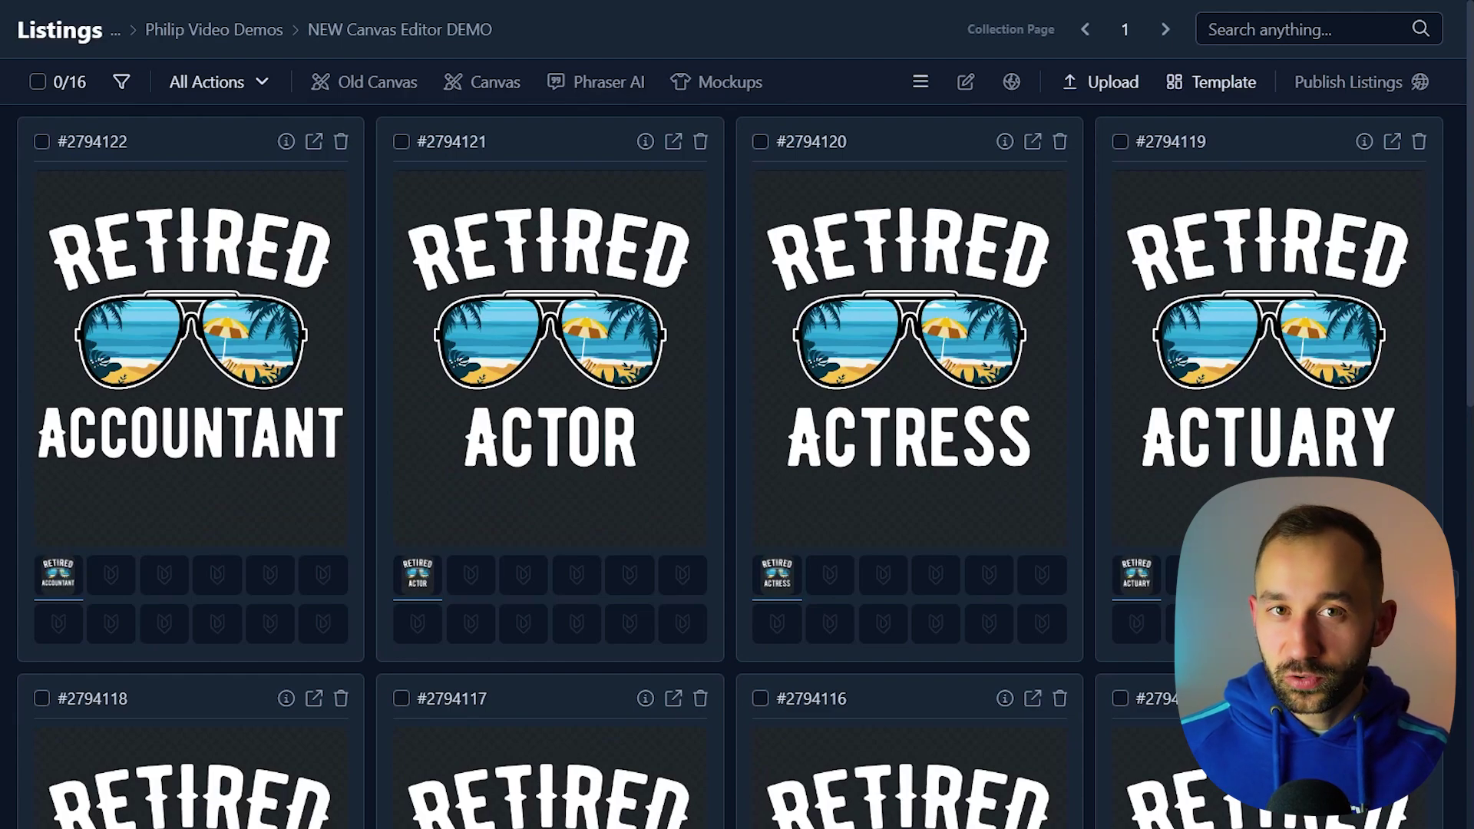
# - Look through the Retired profession designs in the NEW Canvas Editor DEMO collection, and open all its listings in Canvas
pyautogui.scroll(-10, 737, 461)
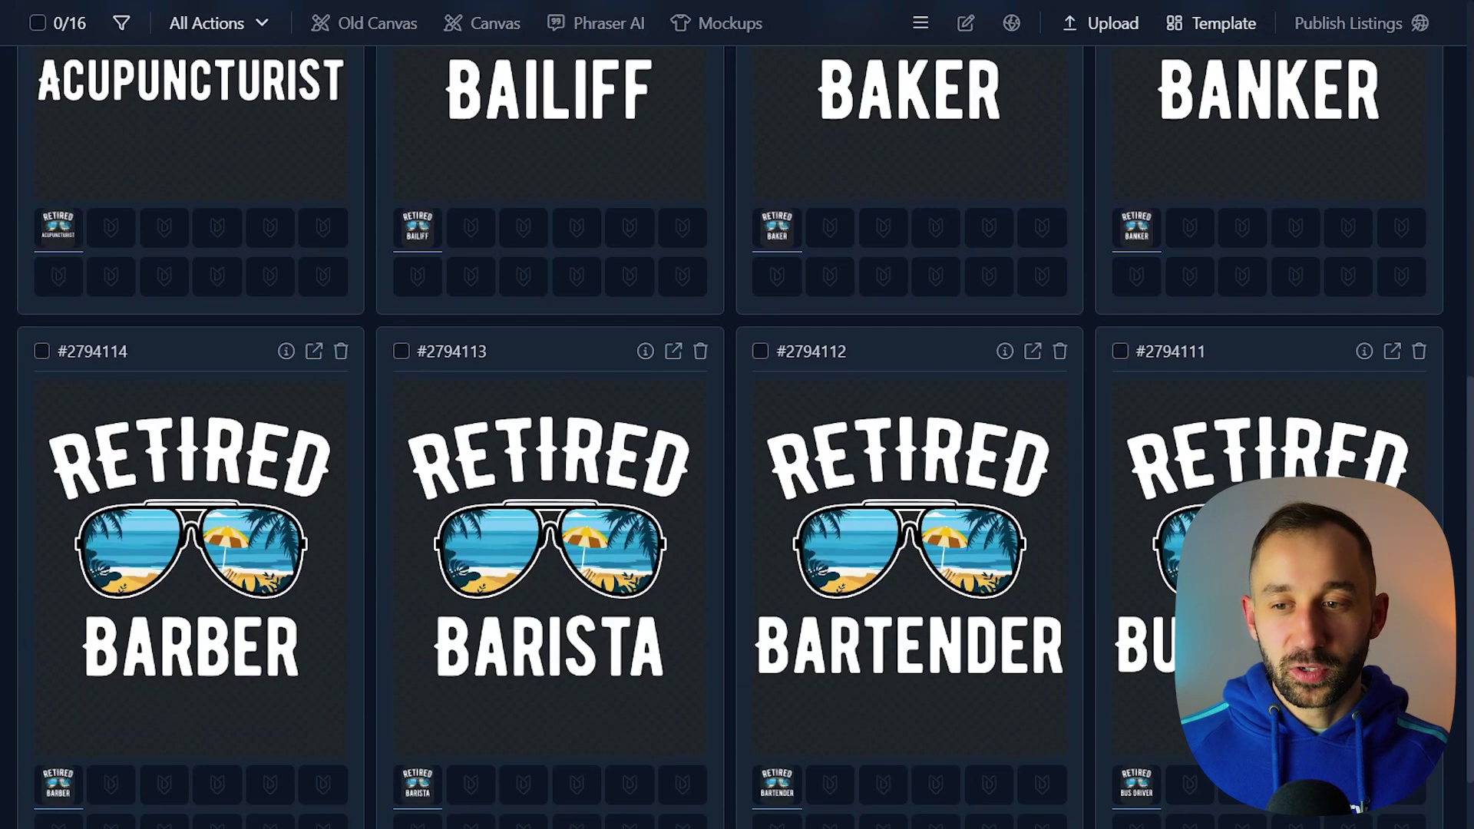
pyautogui.scroll(-5, 737, 461)
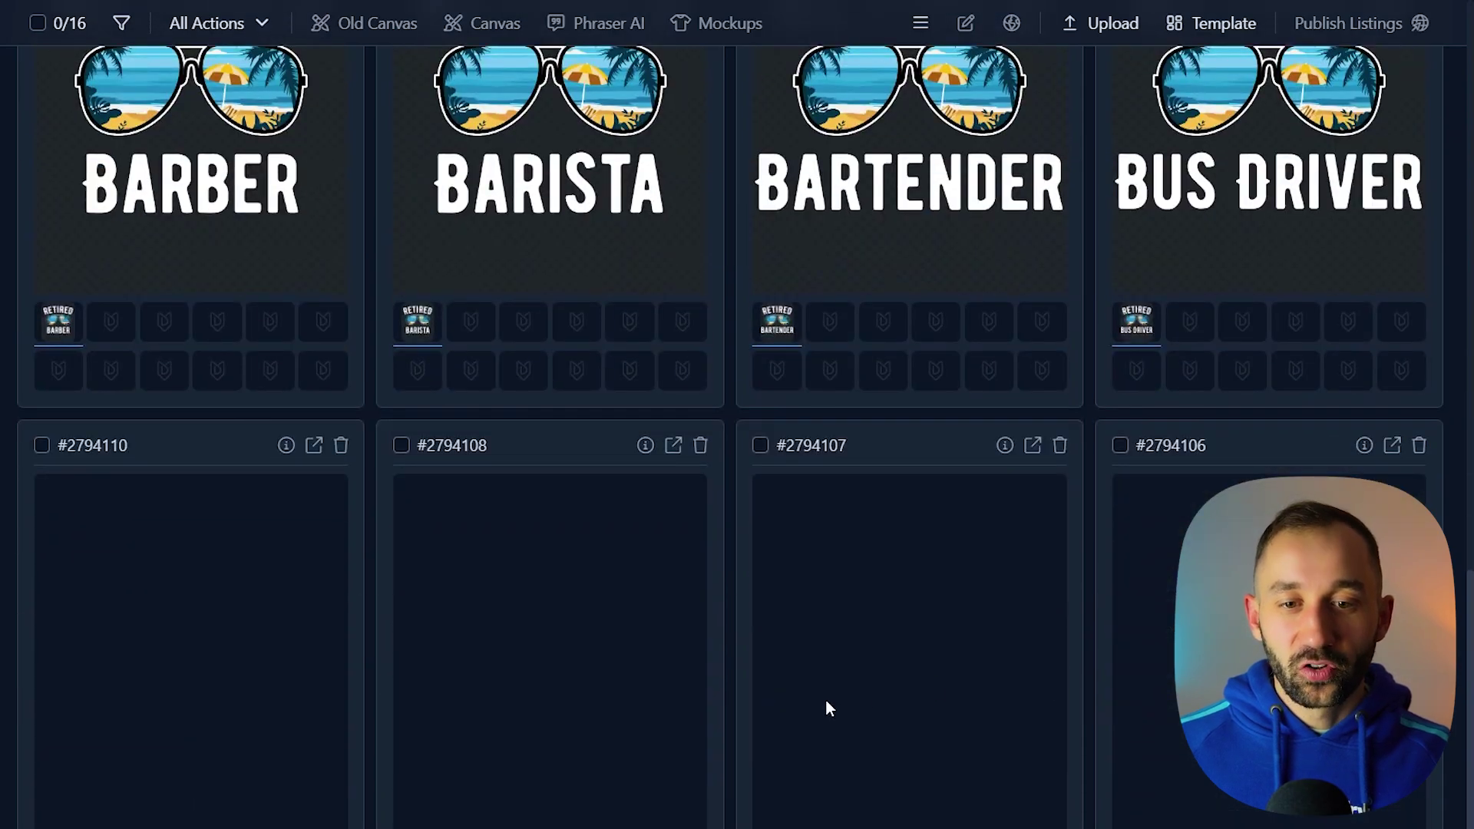
pyautogui.scroll(15, 761, 768)
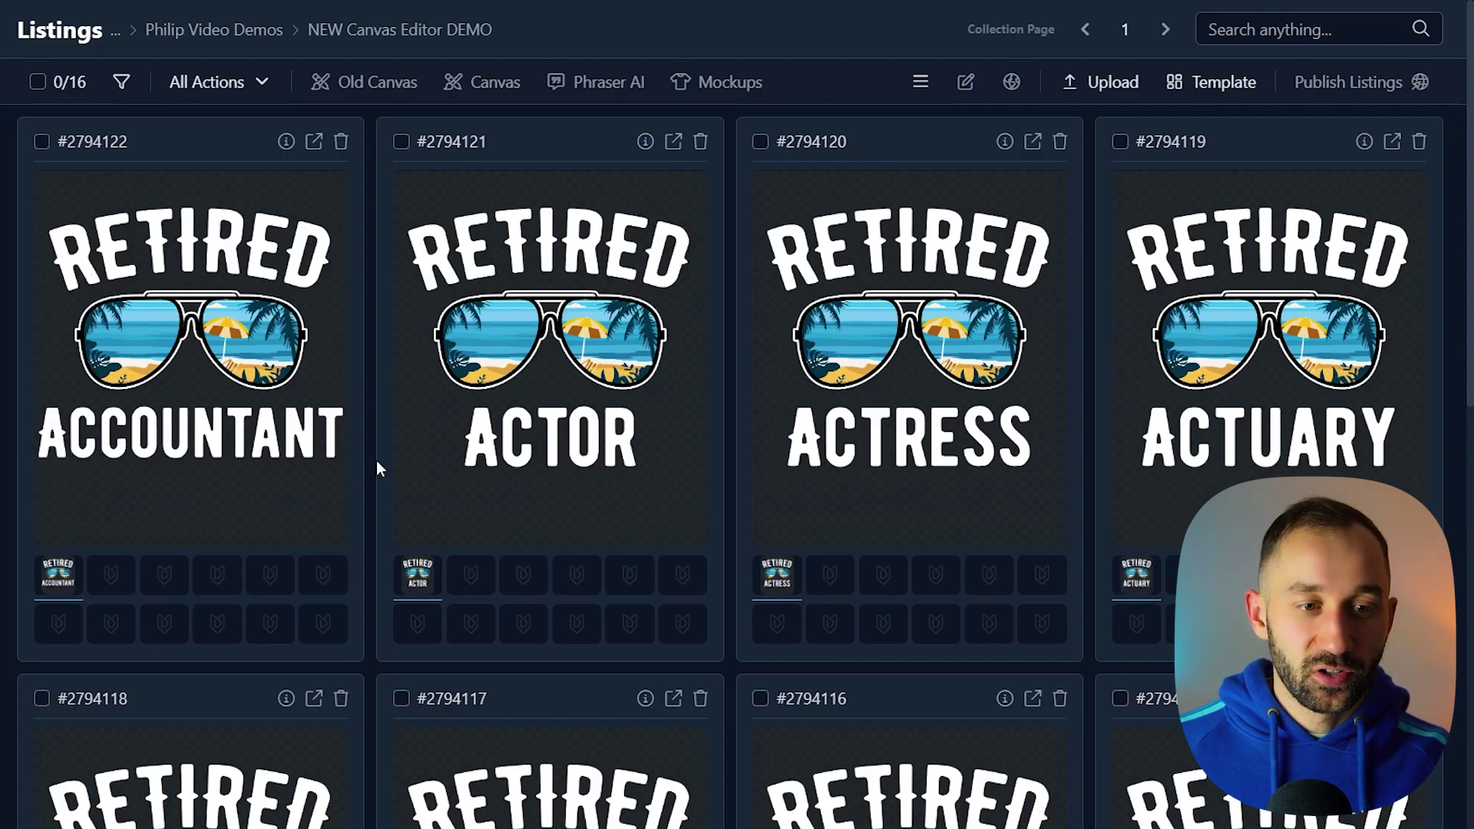
pyautogui.scroll(-4, 341, 505)
pyautogui.scroll(4, 147, 595)
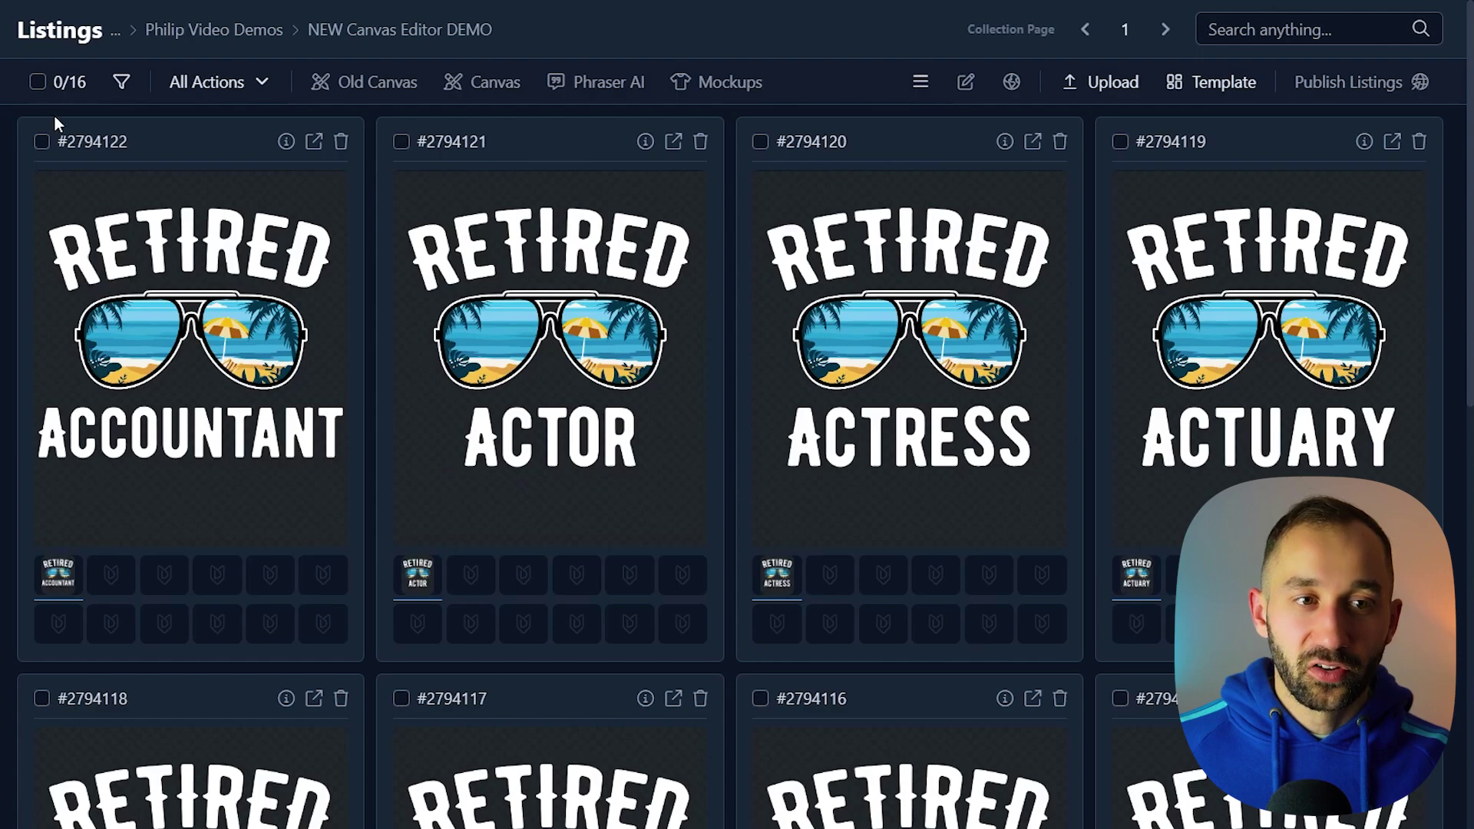
pyautogui.click(46, 87)
pyautogui.click(112, 187)
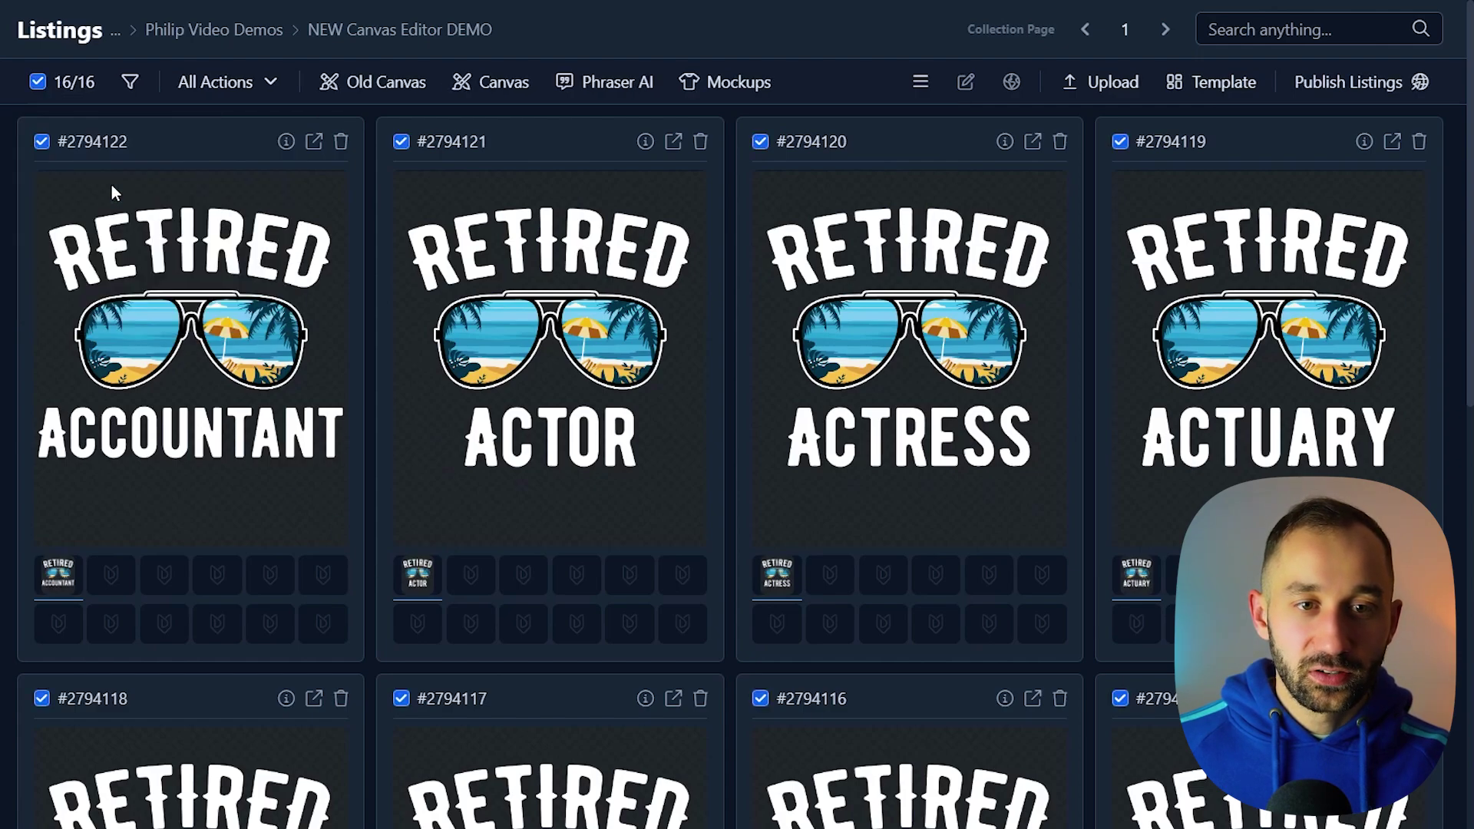
pyautogui.click(503, 82)
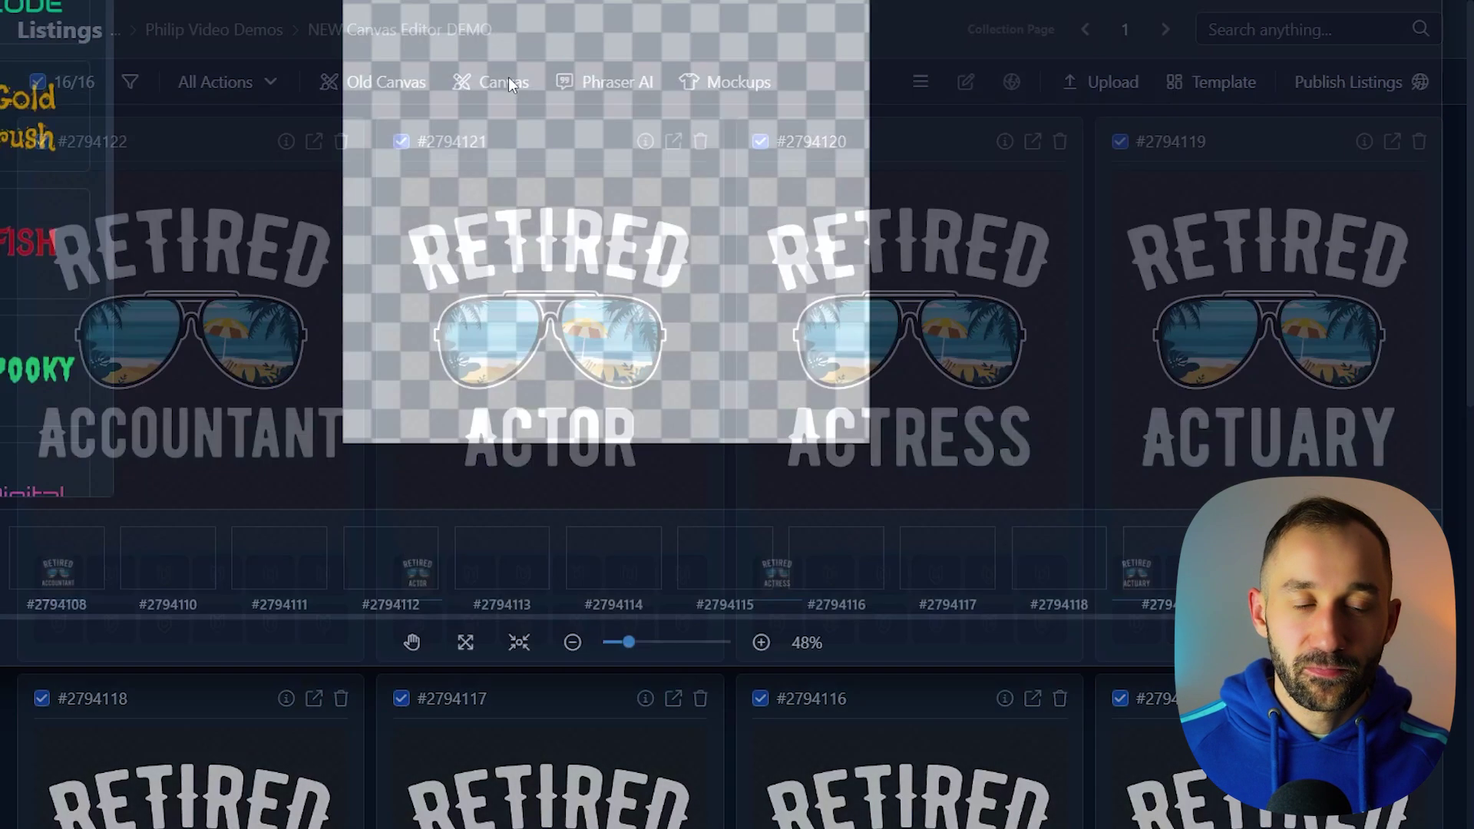
# - Find the Bella 3001 template among the POD templates and apply it to the canvas
pyautogui.click(110, 96)
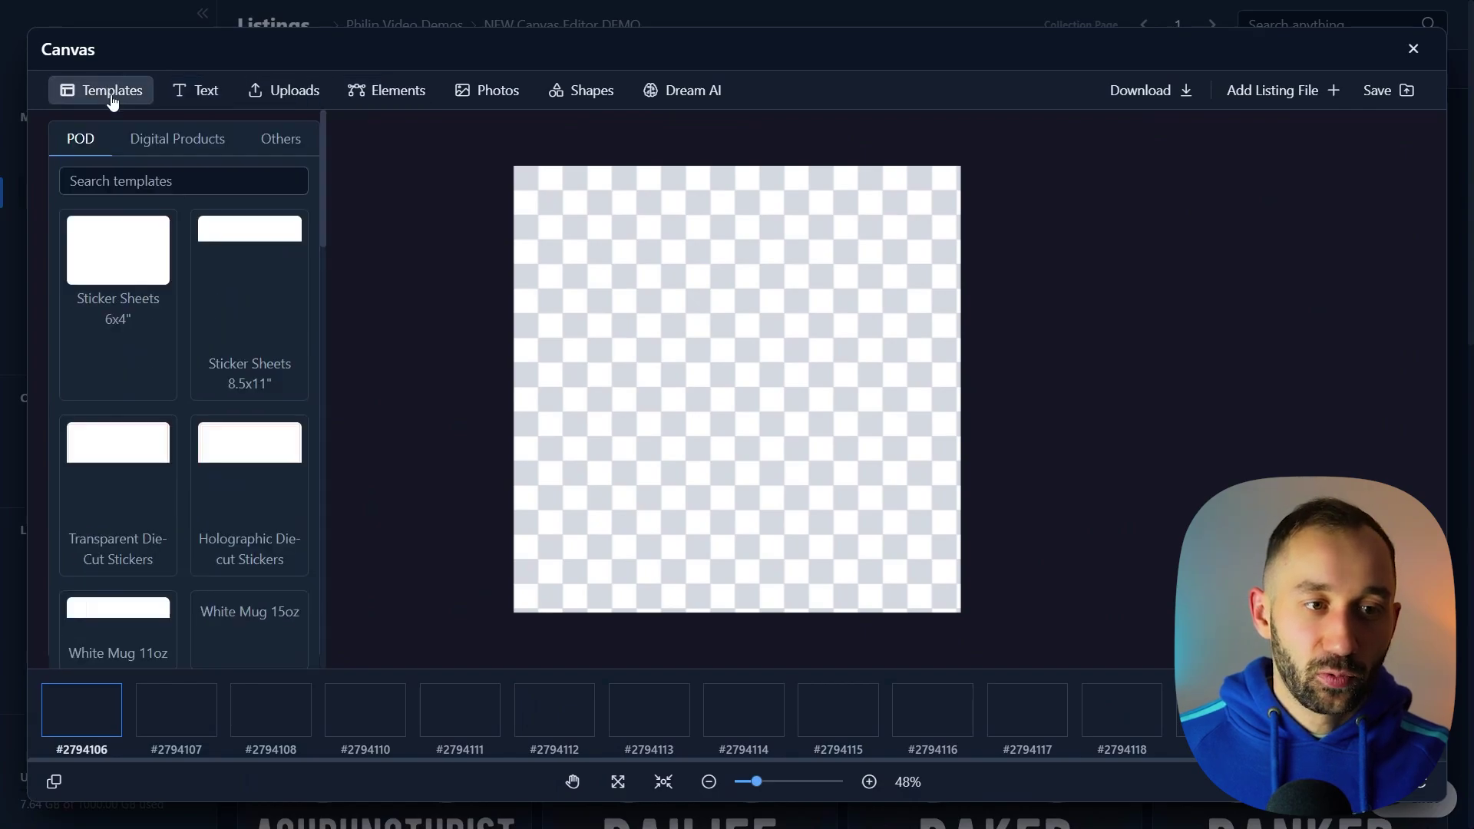
pyautogui.click(143, 178)
pyautogui.write('300')
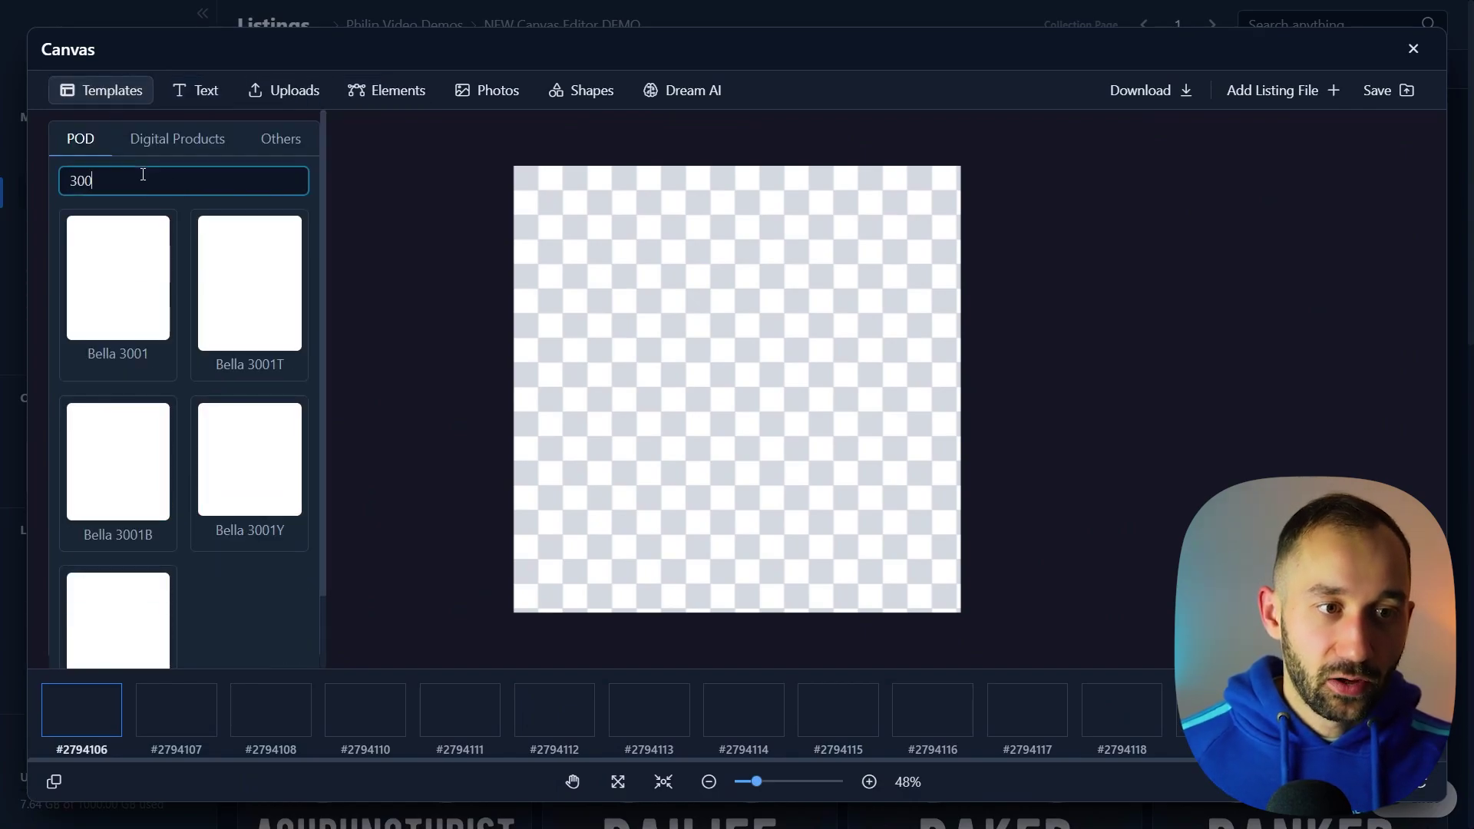
pyautogui.write('1')
pyautogui.click(139, 298)
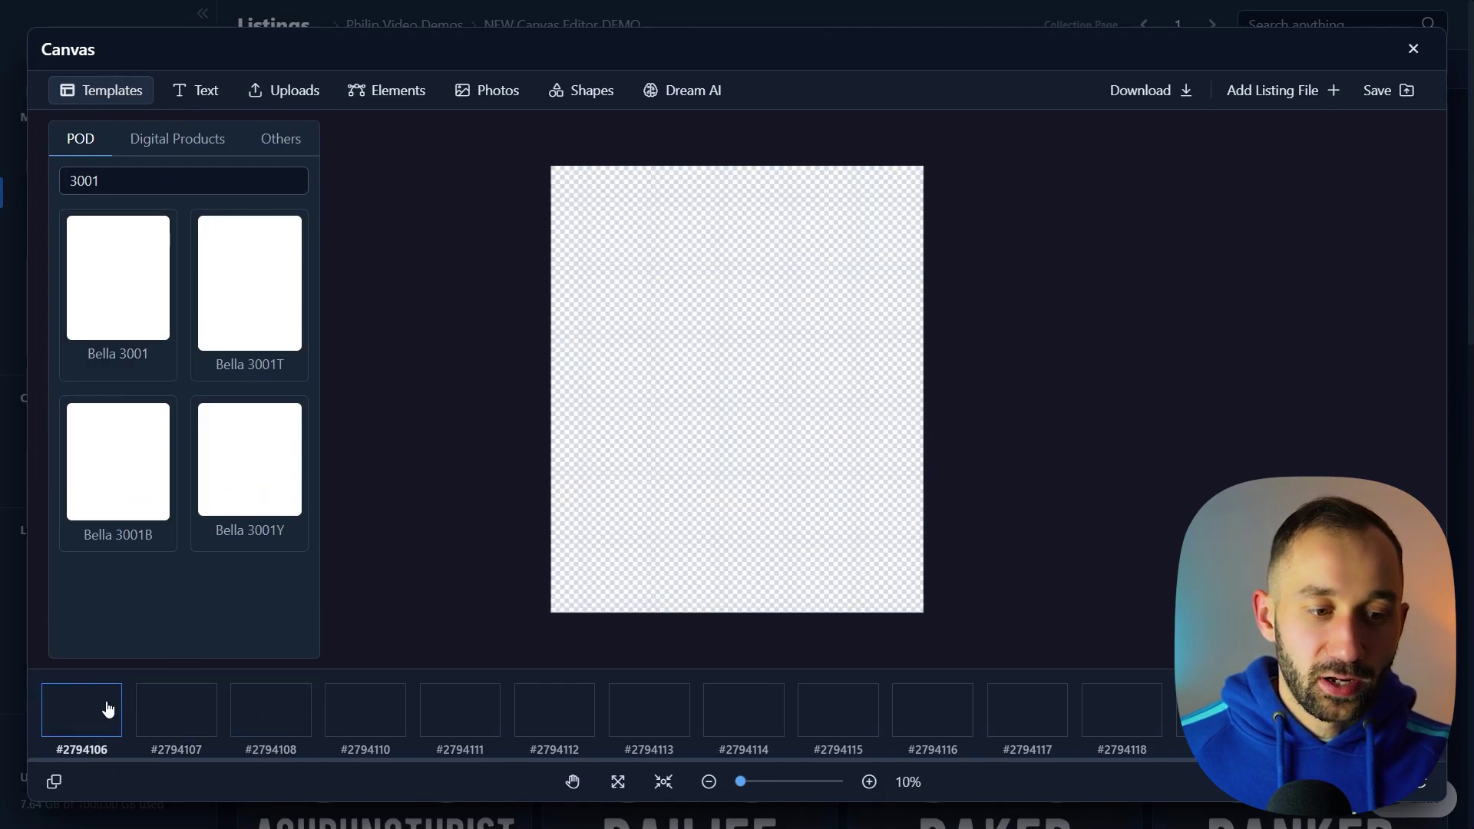
# - Add the Main file to all listings and position the COUNSELOR design across the canvas width, slightly past its upper edge
pyautogui.click(1287, 96)
pyautogui.click(1349, 192)
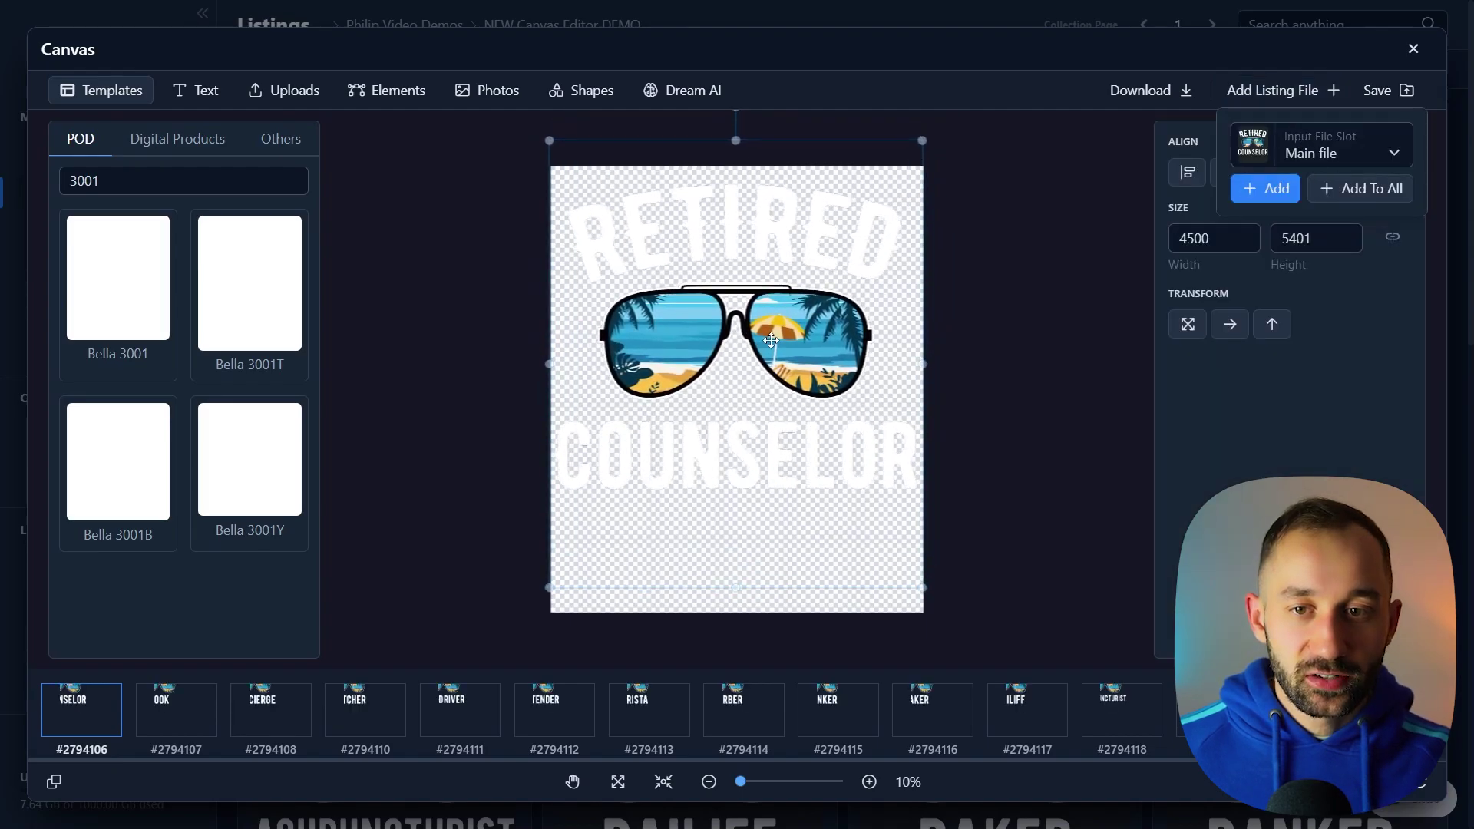
pyautogui.click(1216, 274)
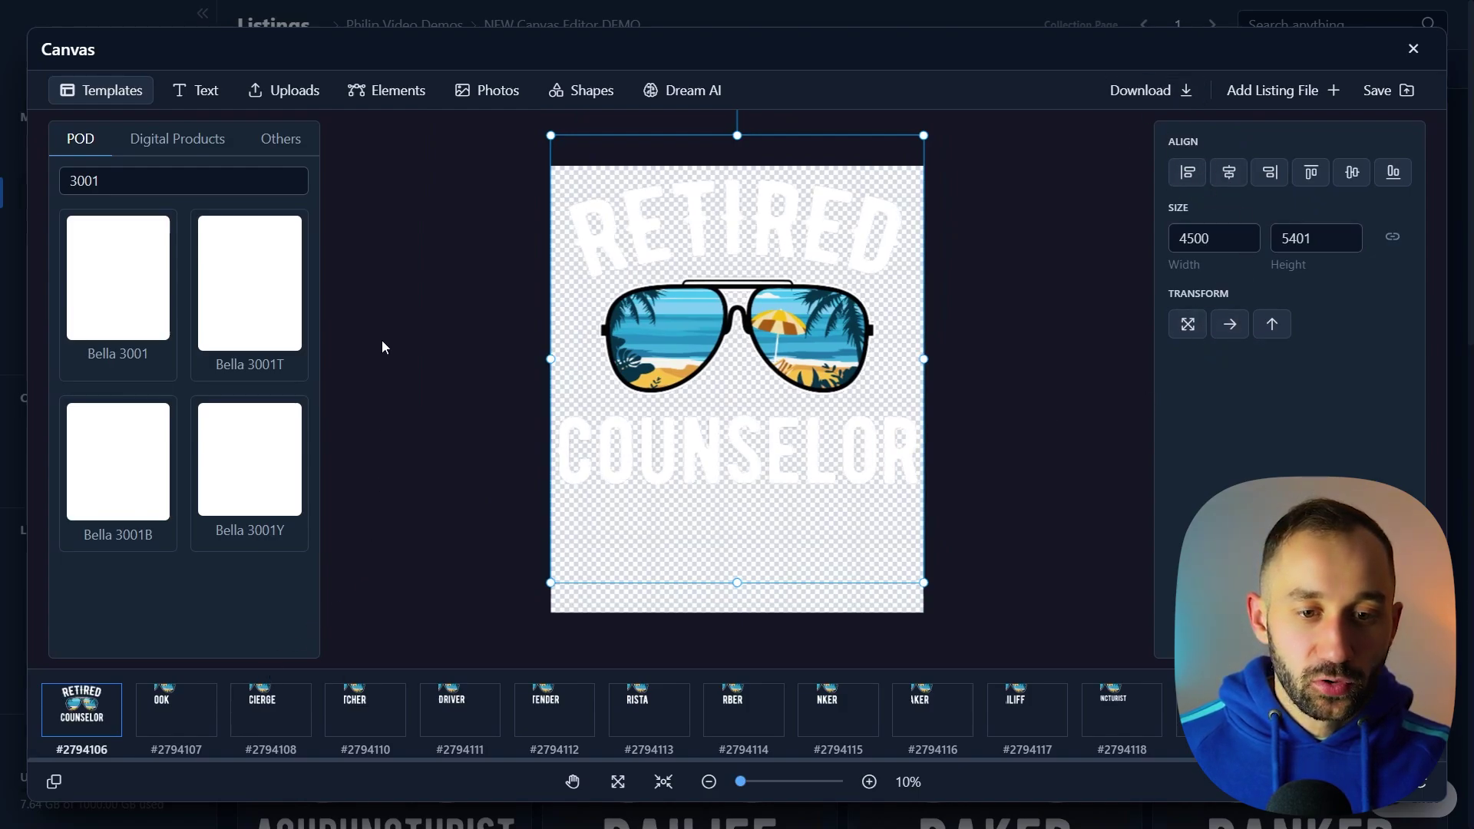
# - Sync the COUNSELOR design's placement to all listings, check the COOK design, and return to the first listing
pyautogui.rightClick(733, 422)
pyautogui.click(733, 422)
pyautogui.click(176, 710)
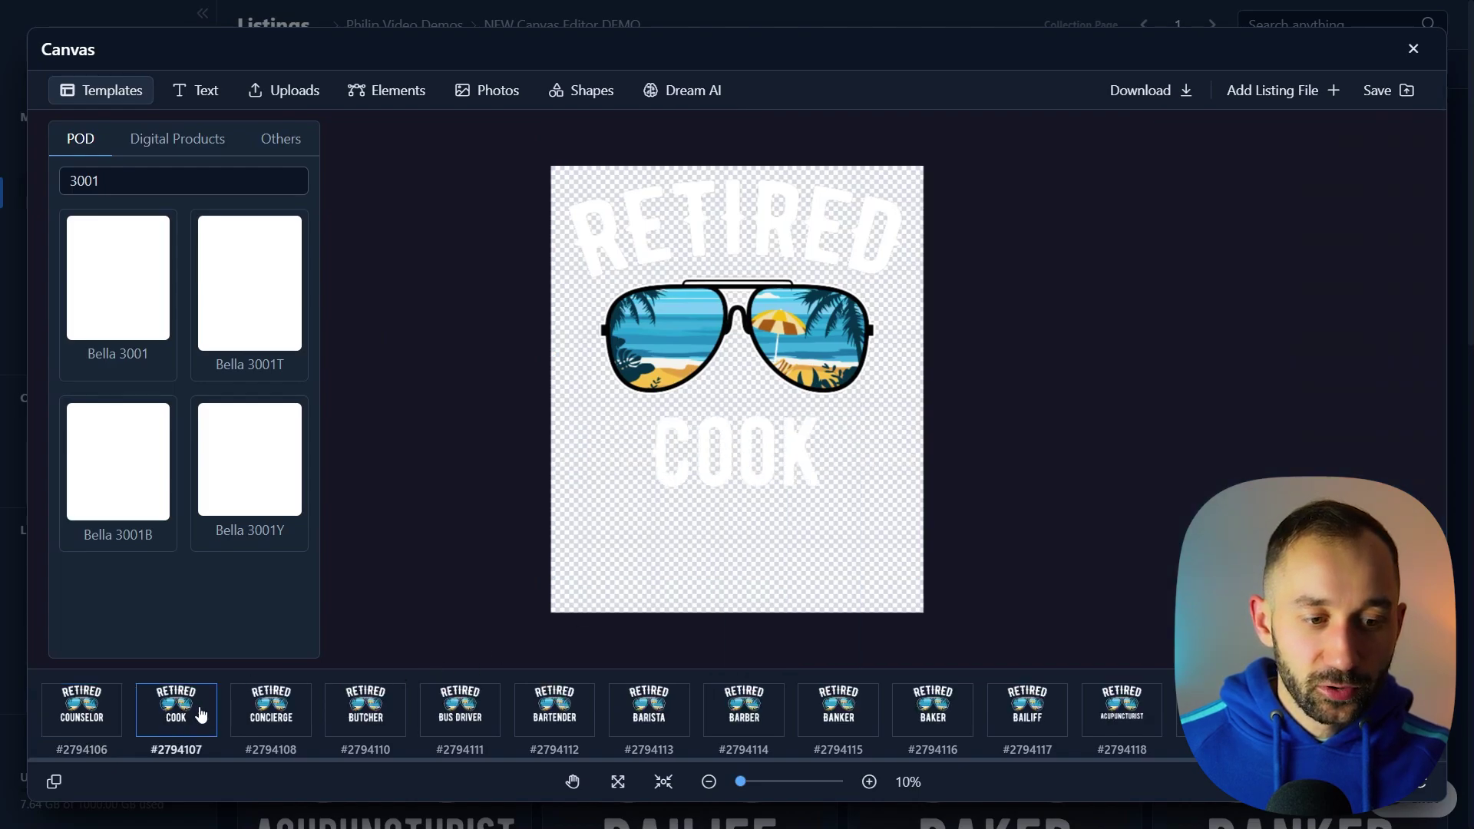
pyautogui.press('Right')
pyautogui.click(115, 705)
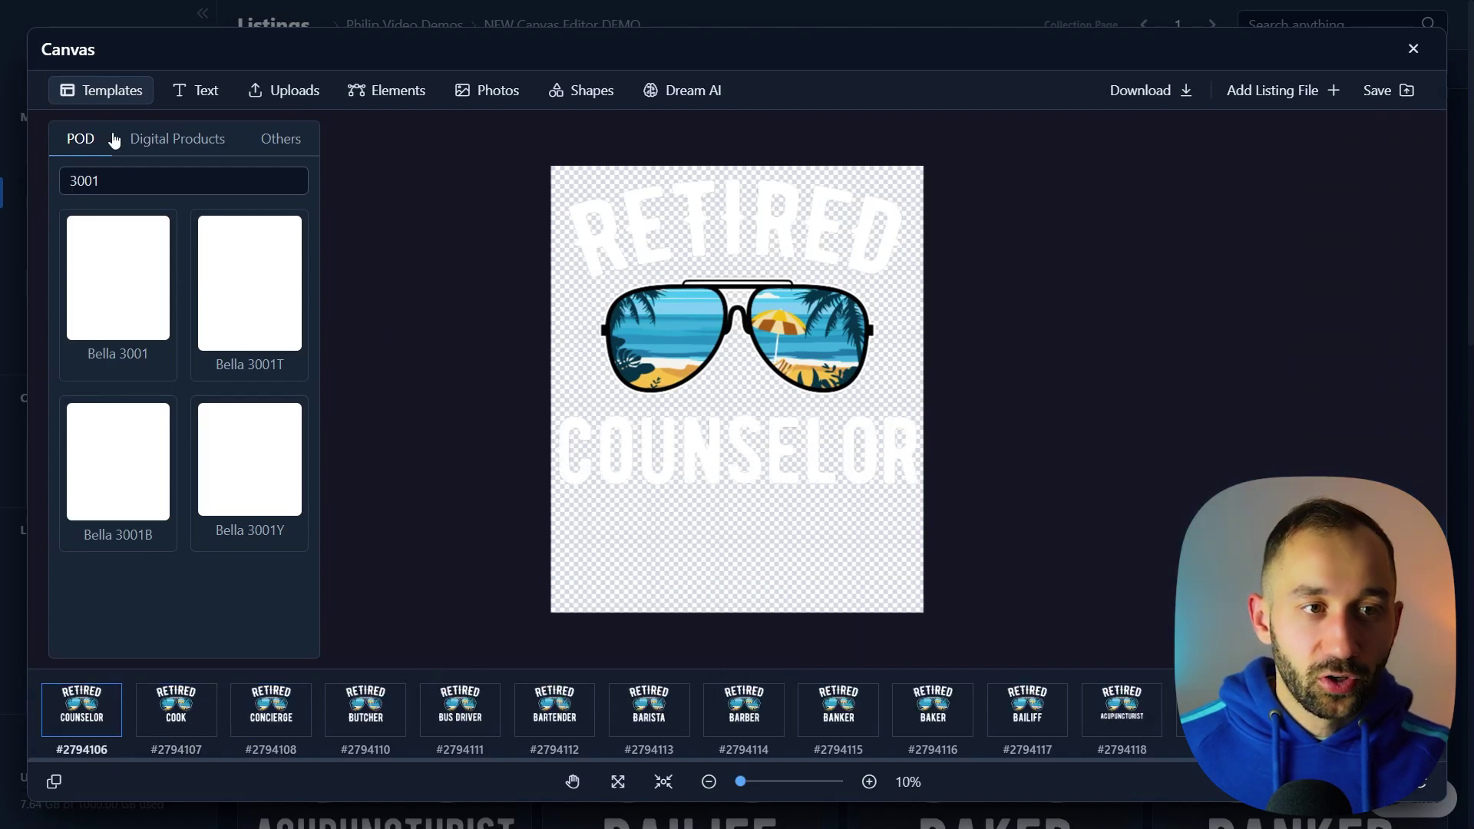
# - Add the text "not my problem anymore..." below COUNSELOR and arrange it on two lines
pyautogui.click(196, 90)
pyautogui.click(184, 151)
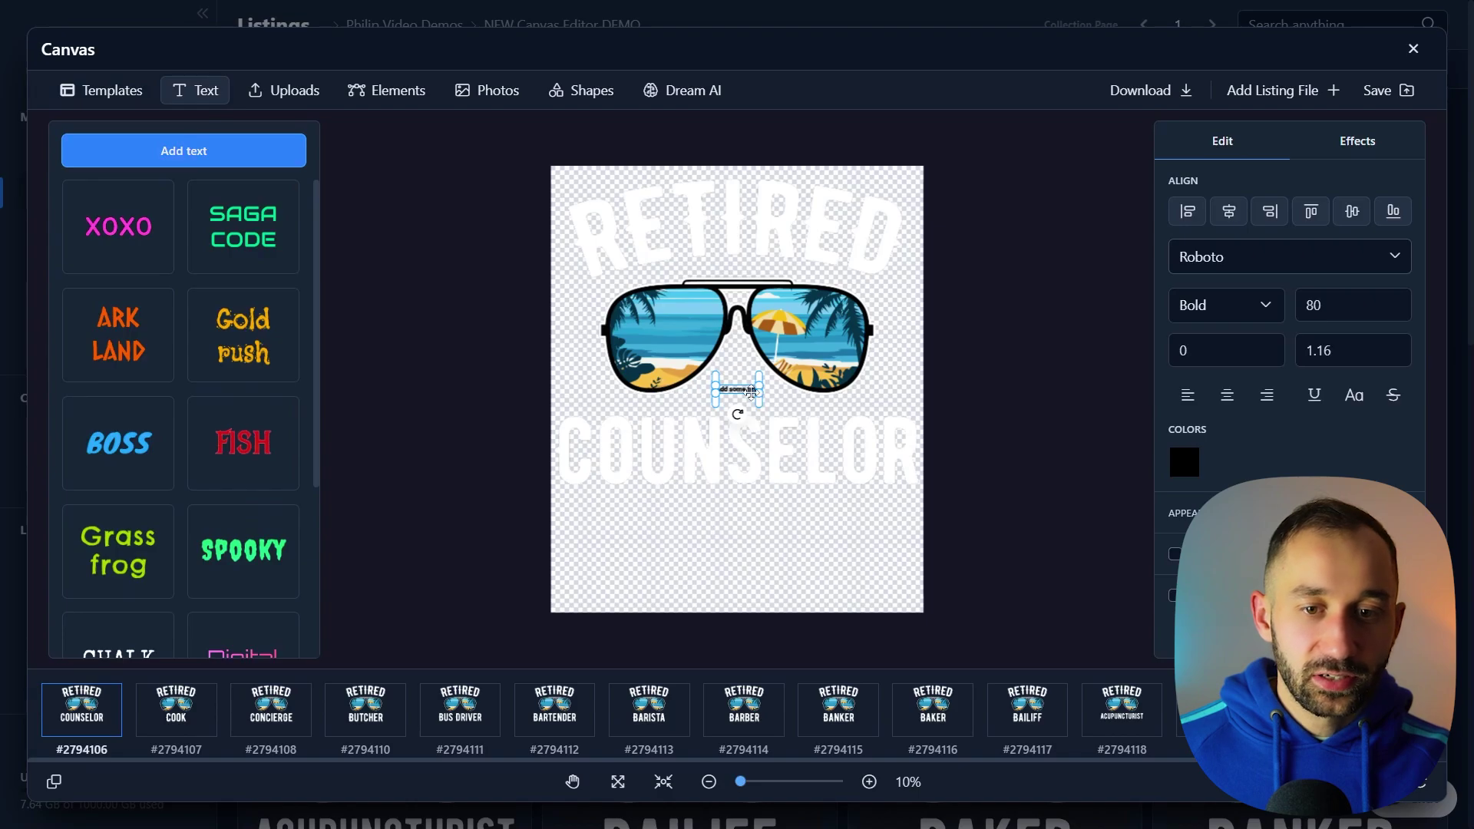
pyautogui.moveTo(751, 392); pyautogui.dragTo(653, 522)
pyautogui.doubleClick(650, 522)
pyautogui.write('n')
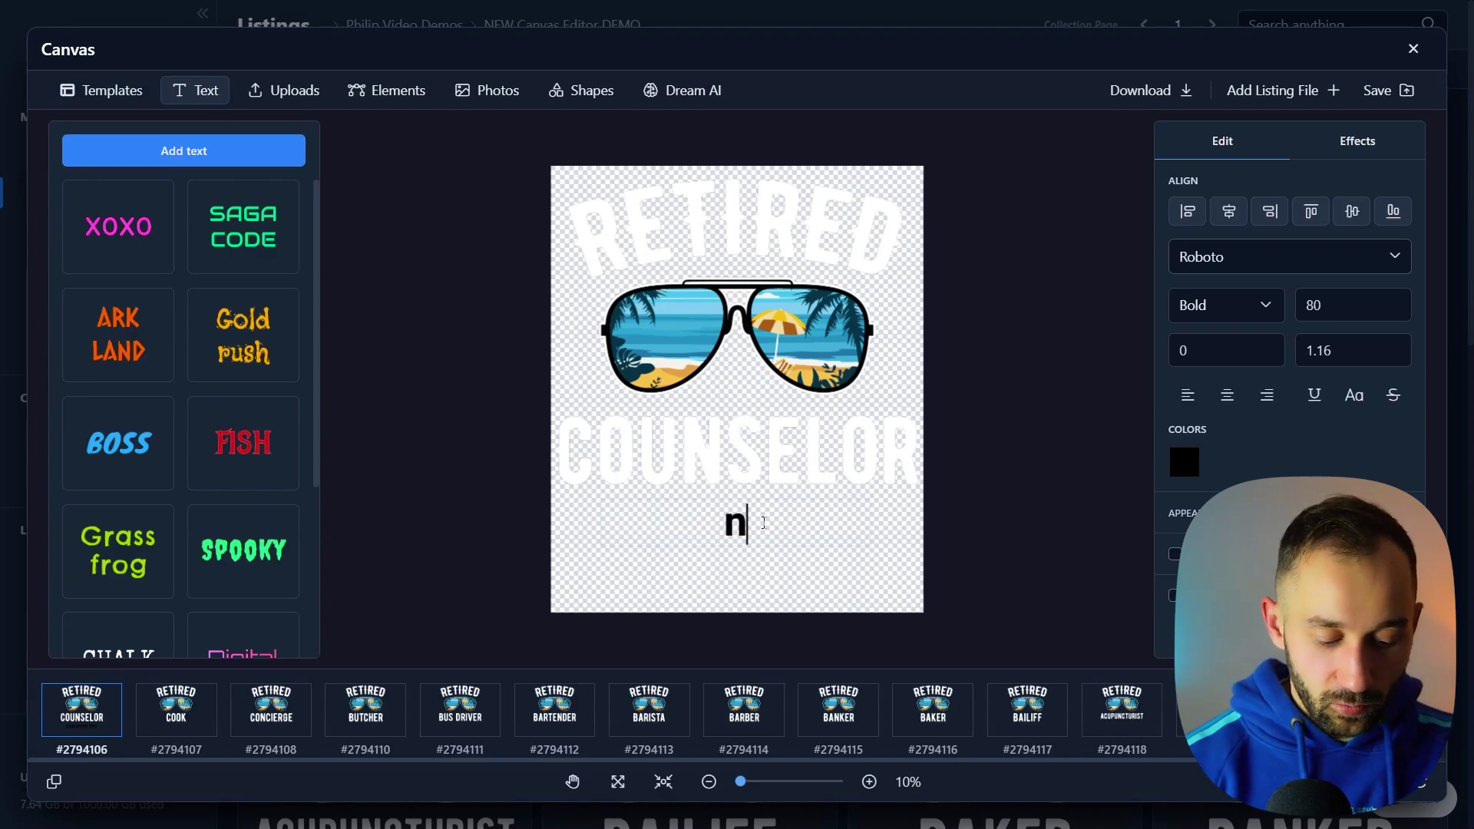
pyautogui.write('ot my problem')
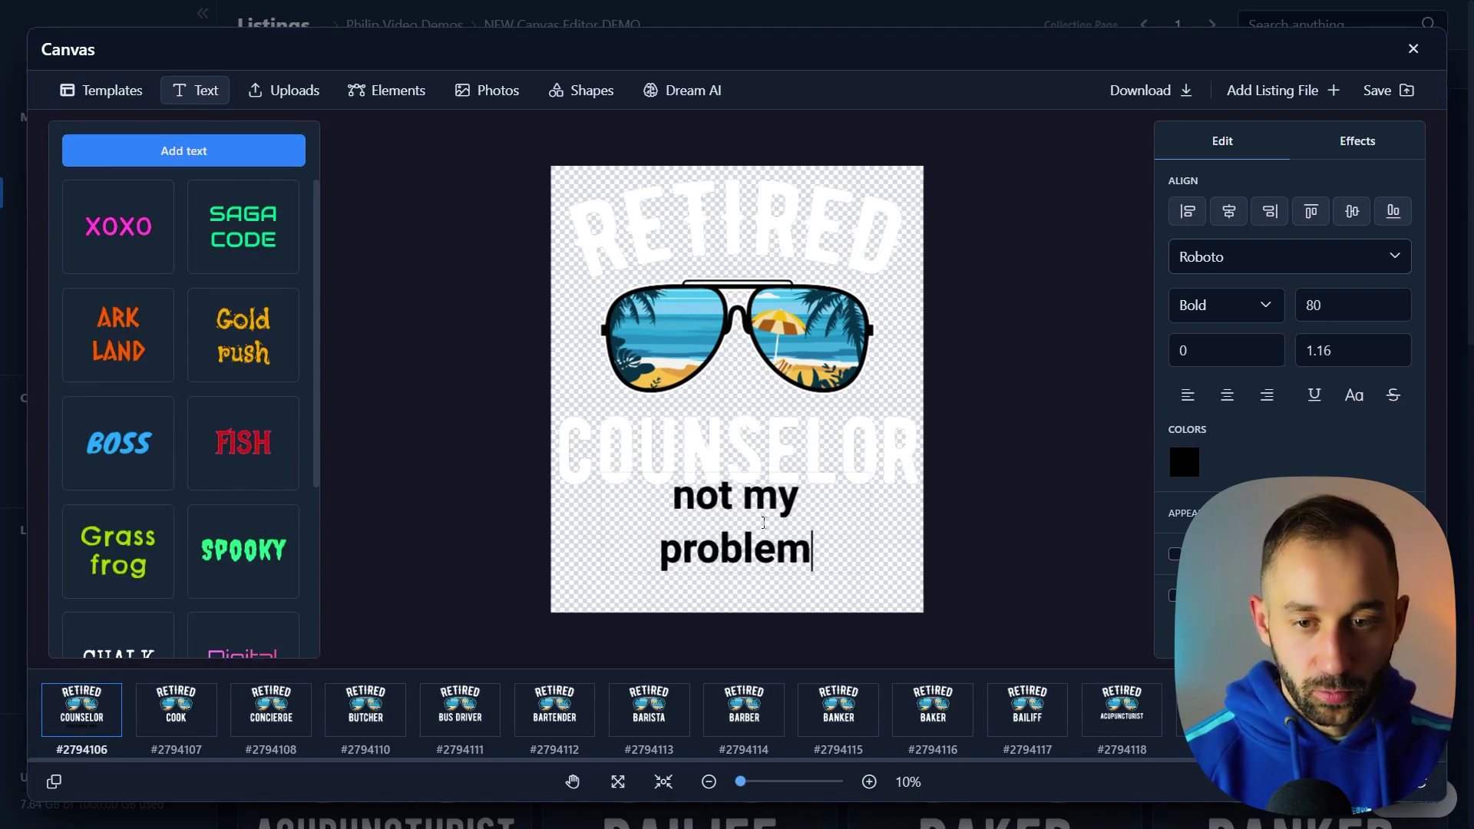
pyautogui.write(' anymore...')
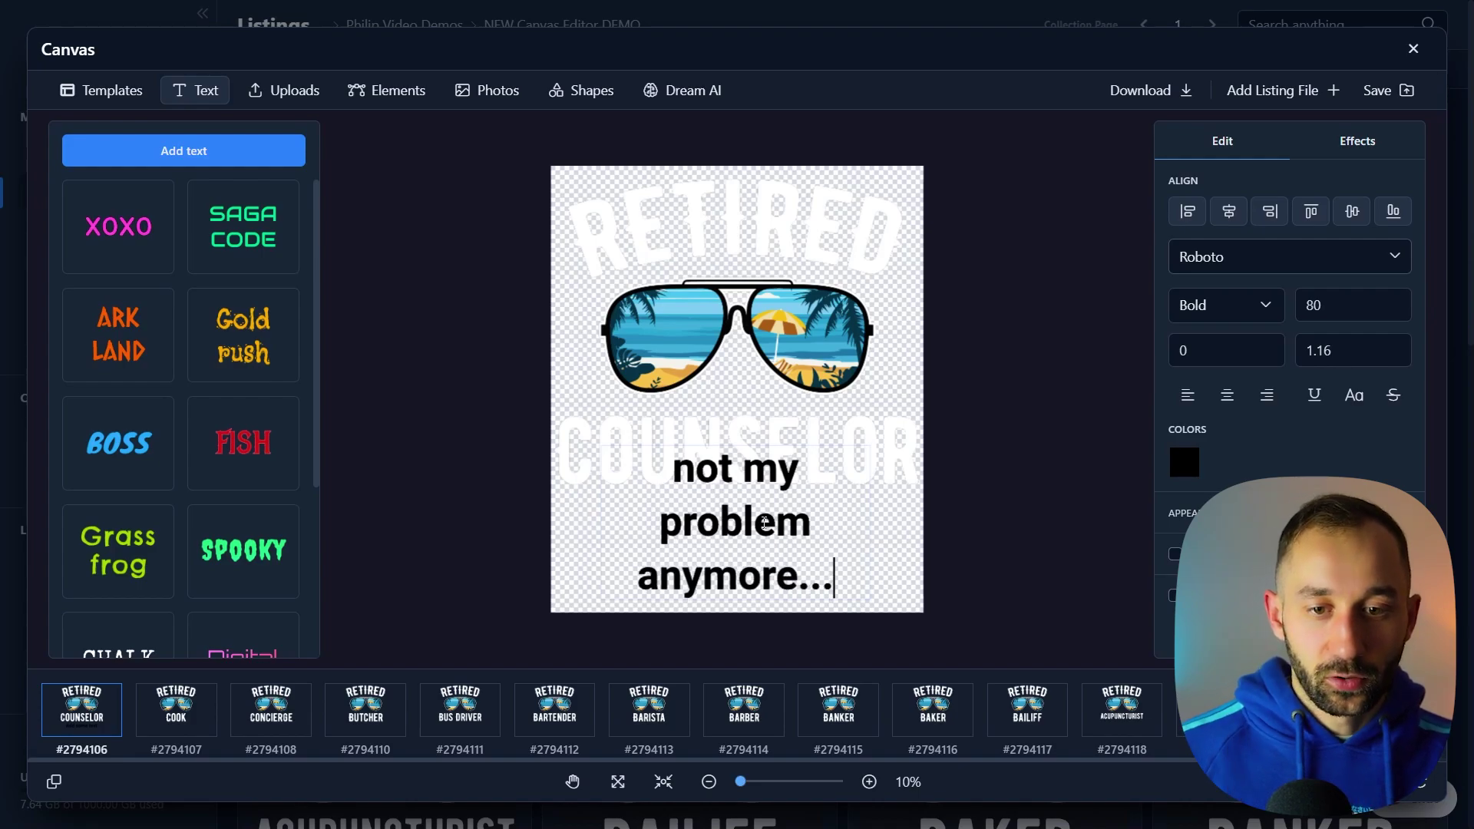
pyautogui.press('Escape')
pyautogui.moveTo(866, 528); pyautogui.dragTo(827, 518)
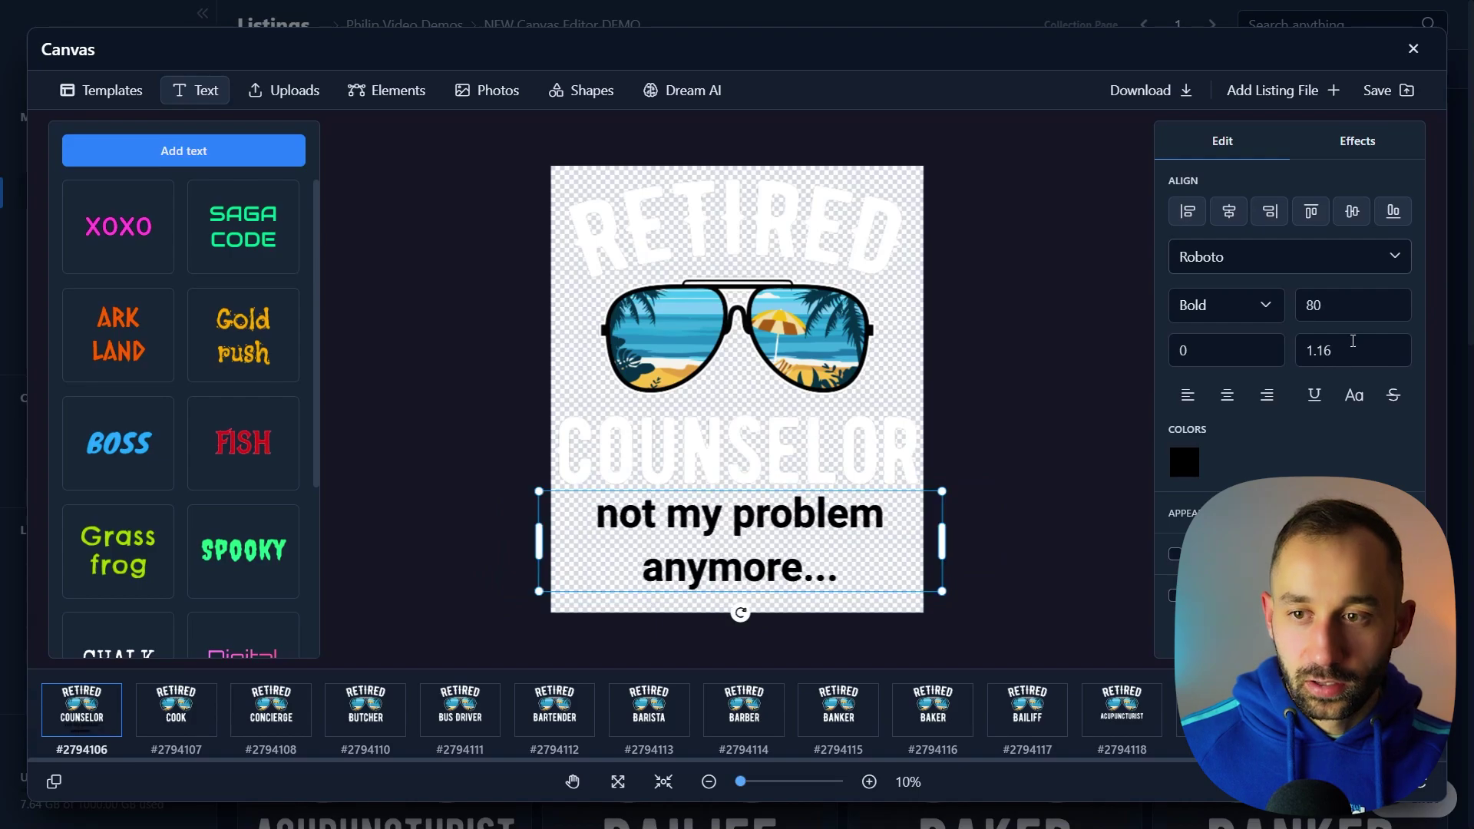
# - Set the line height of the "not my problem anymore..." text to .8
pyautogui.doubleClick(1327, 352)
pyautogui.click(1214, 356)
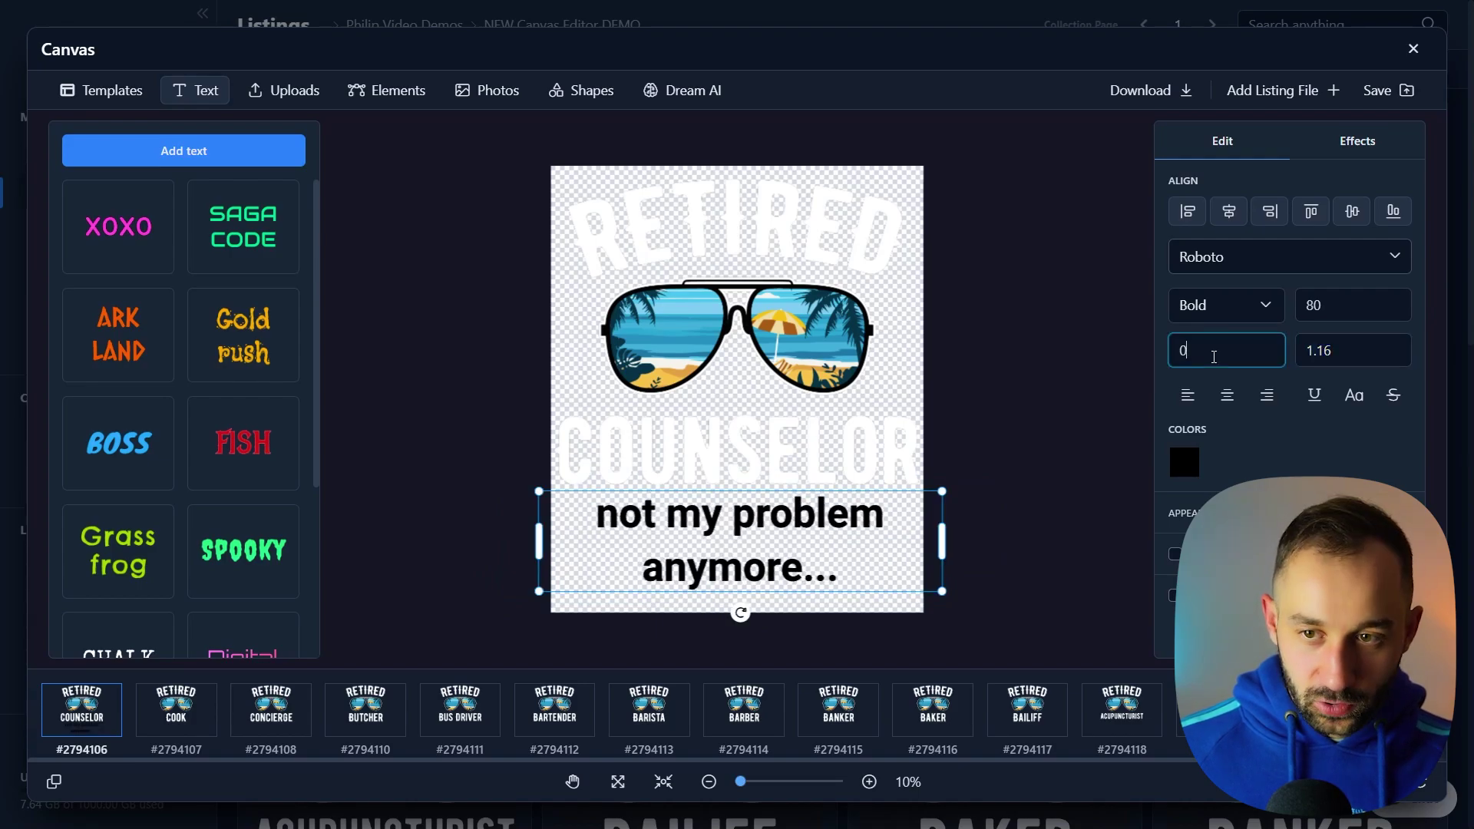
pyautogui.click(1327, 351)
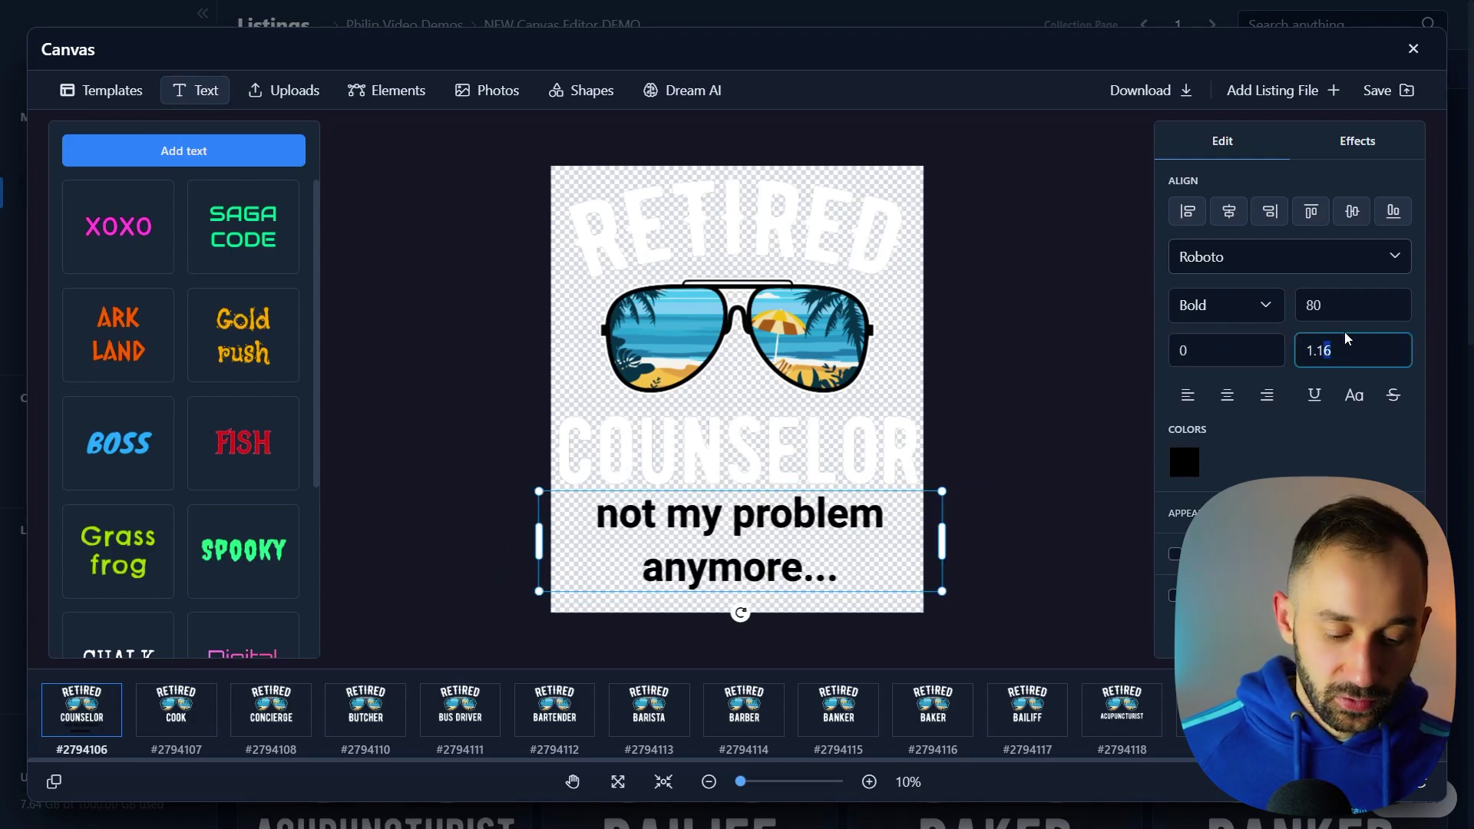
pyautogui.press('BackSpace')
pyautogui.press('BackSpace')
pyautogui.press('BackSpace')
pyautogui.press('BackSpace')
pyautogui.write('.8')
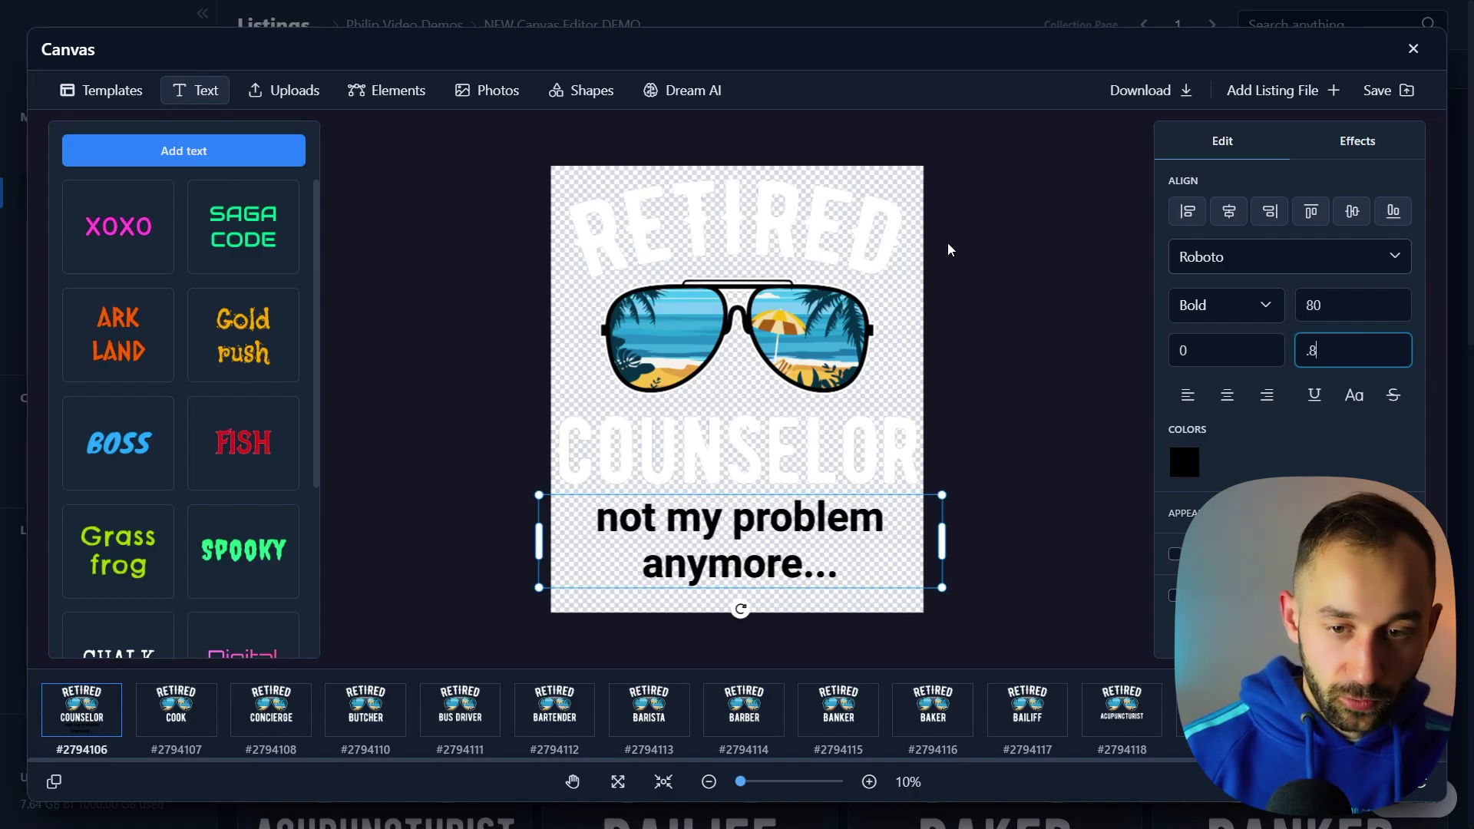
# - Change the slogan's font to Noto Serif BoldItalic, then shrink it slightly and centre it below COUNSELOR
pyautogui.click(1234, 264)
pyautogui.click(944, 536)
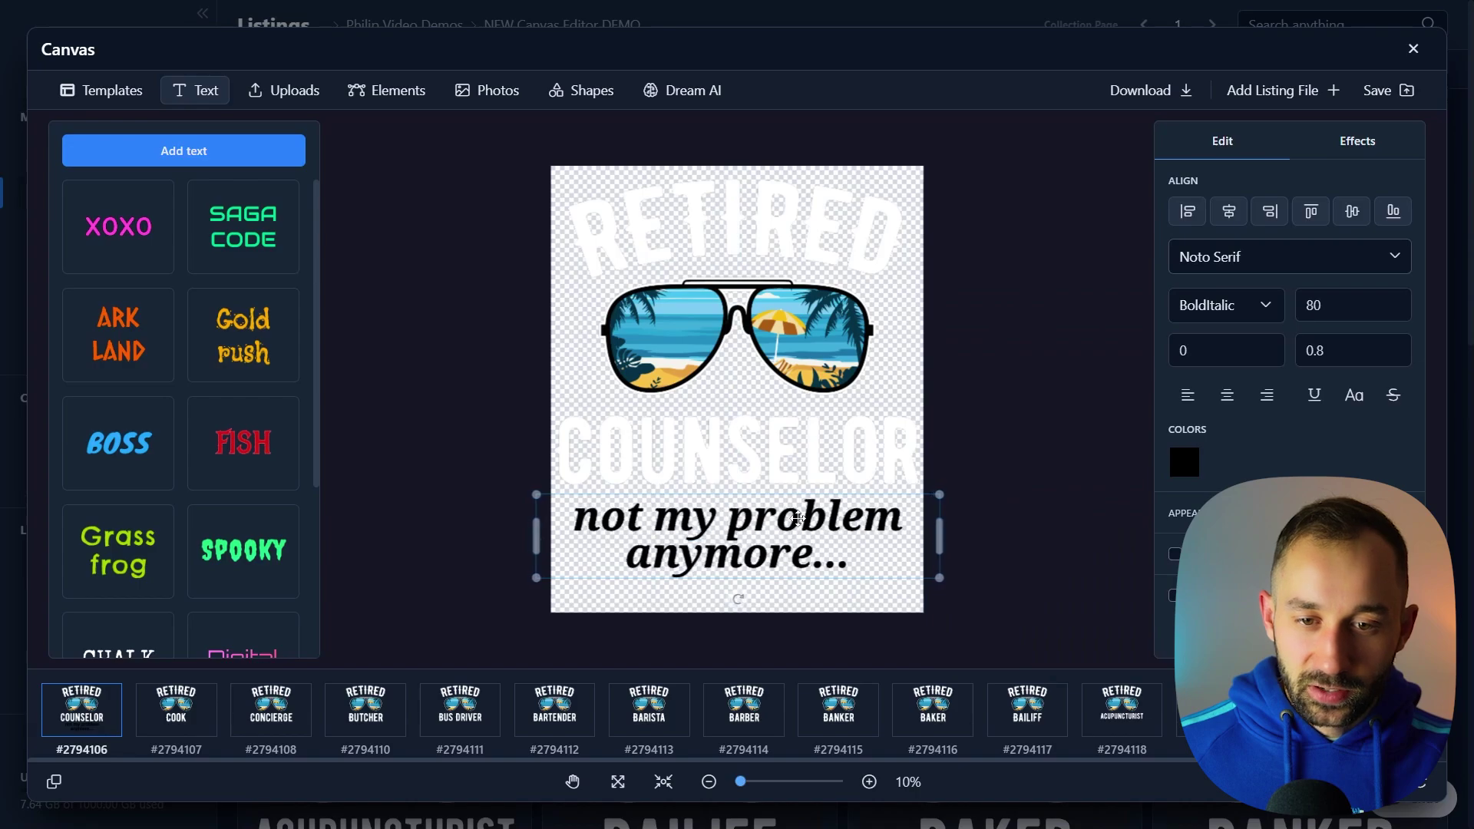
pyautogui.moveTo(943, 495); pyautogui.dragTo(891, 500)
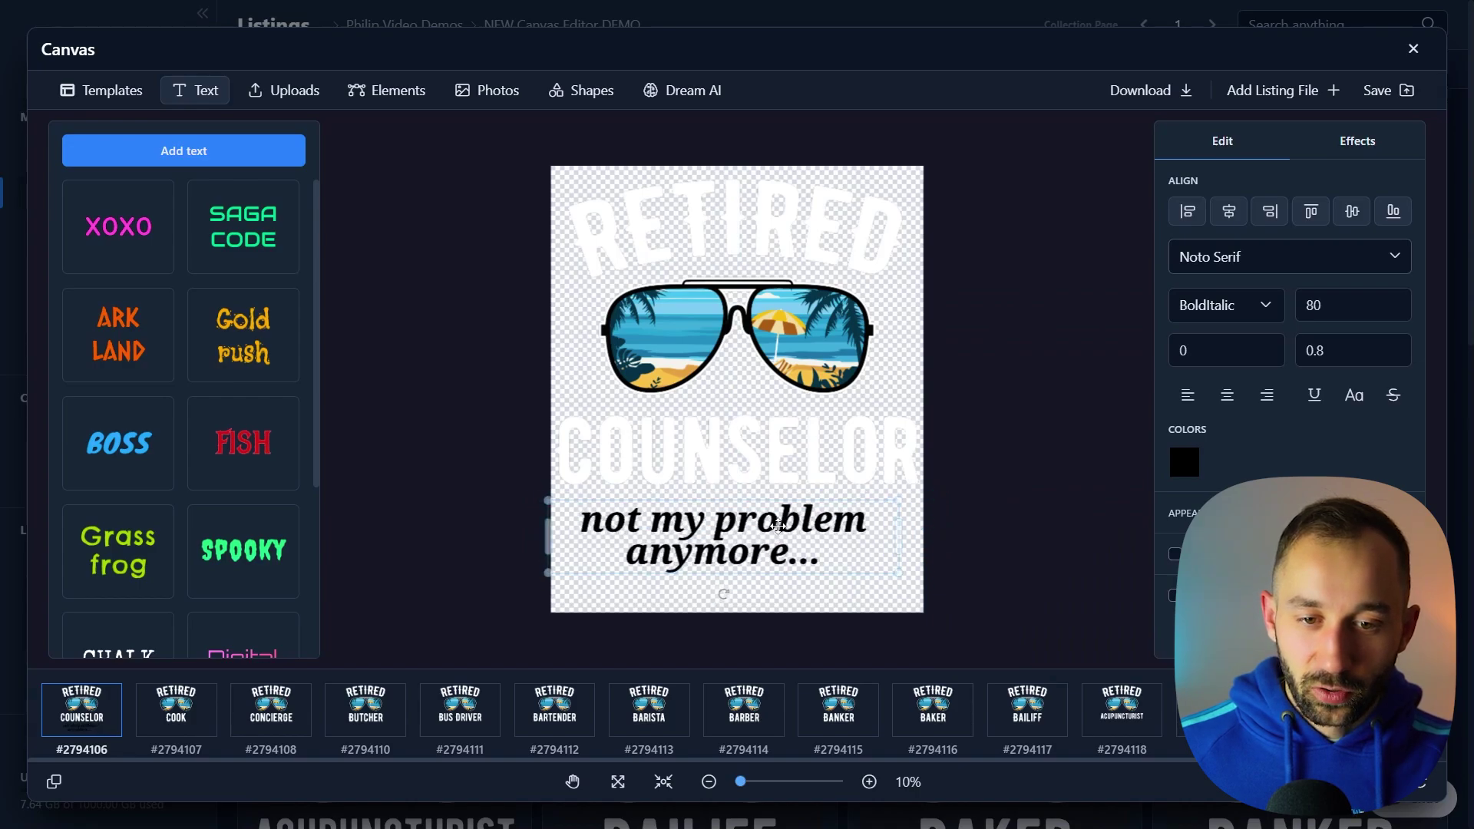
pyautogui.moveTo(777, 530); pyautogui.dragTo(790, 522)
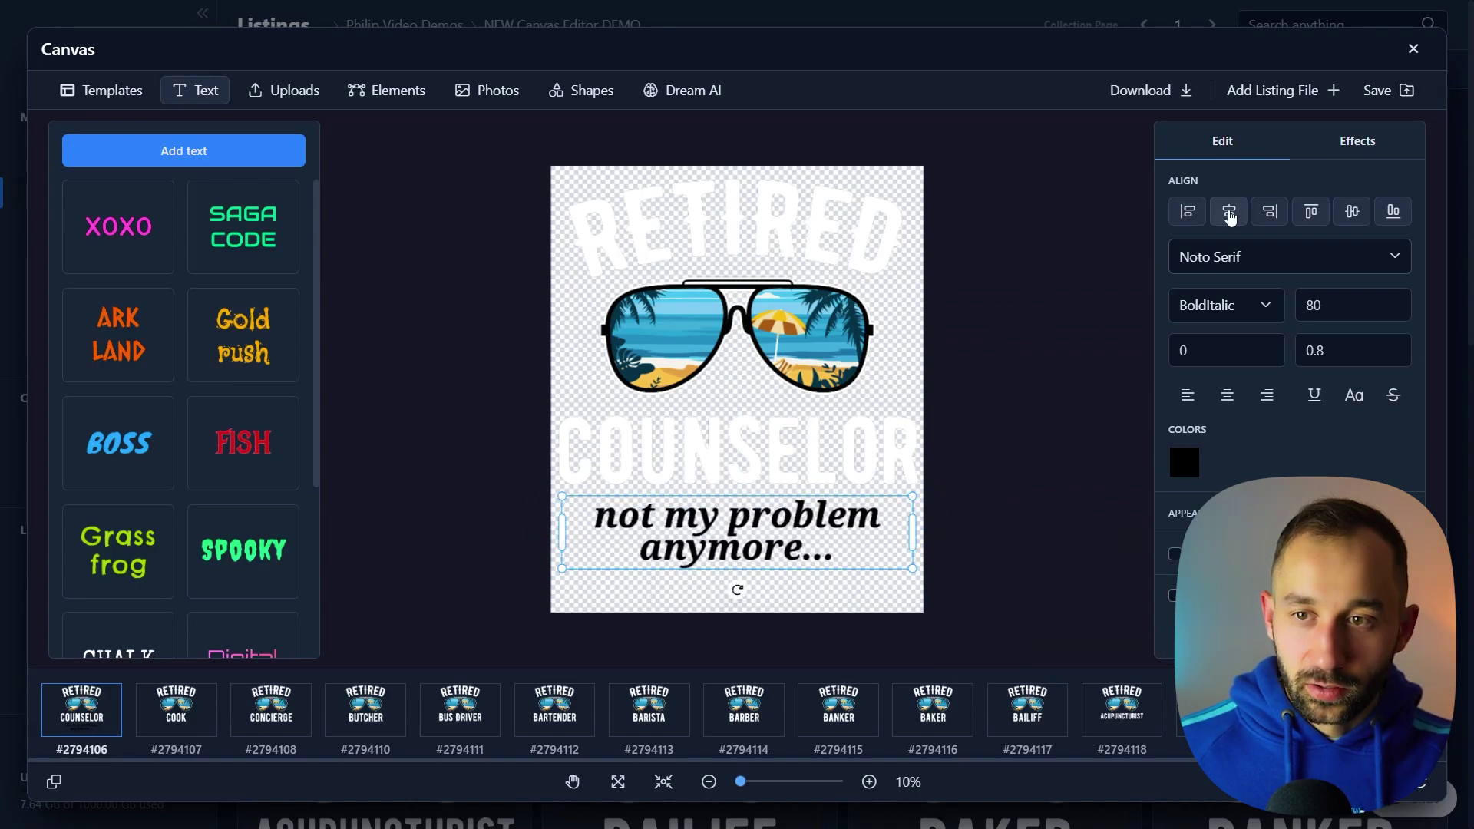
# - Recolour the slogan to white (ffffff), then to a yellow sampled from the beach artwork in the sunglasses
pyautogui.click(1187, 474)
pyautogui.moveTo(1033, 326); pyautogui.dragTo(915, 238)
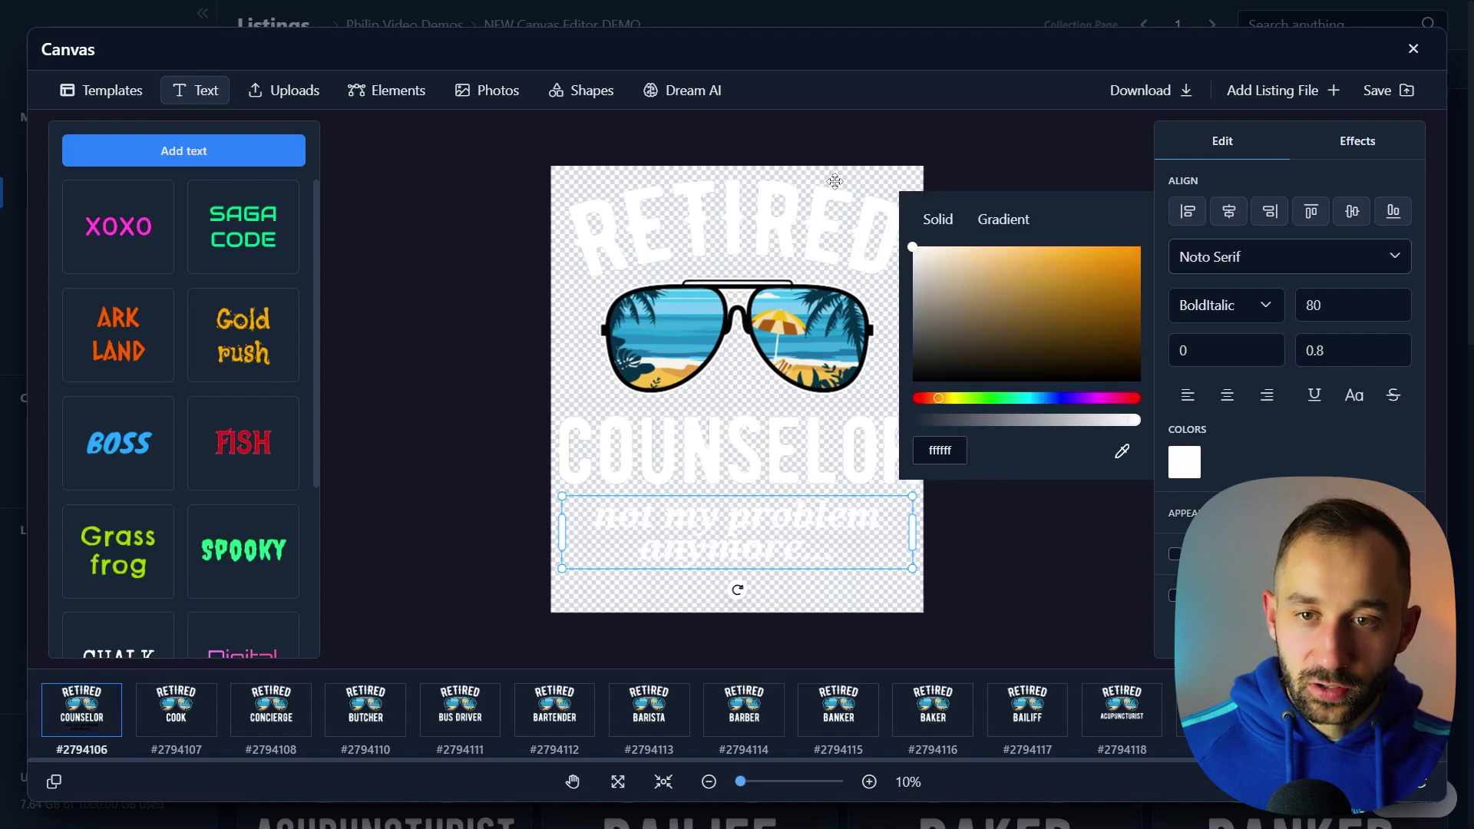
pyautogui.click(992, 156)
pyautogui.click(886, 527)
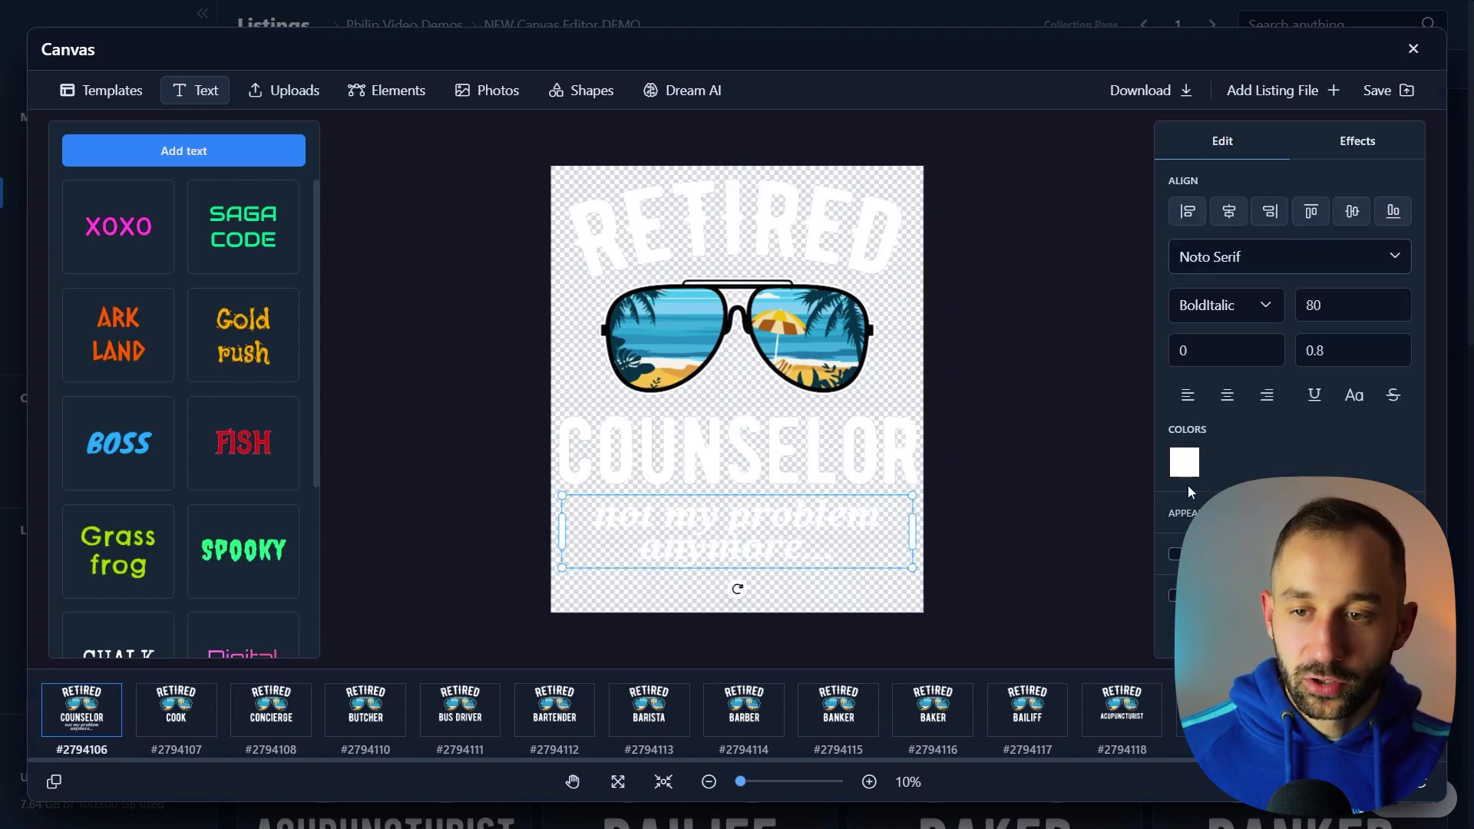
pyautogui.click(1187, 469)
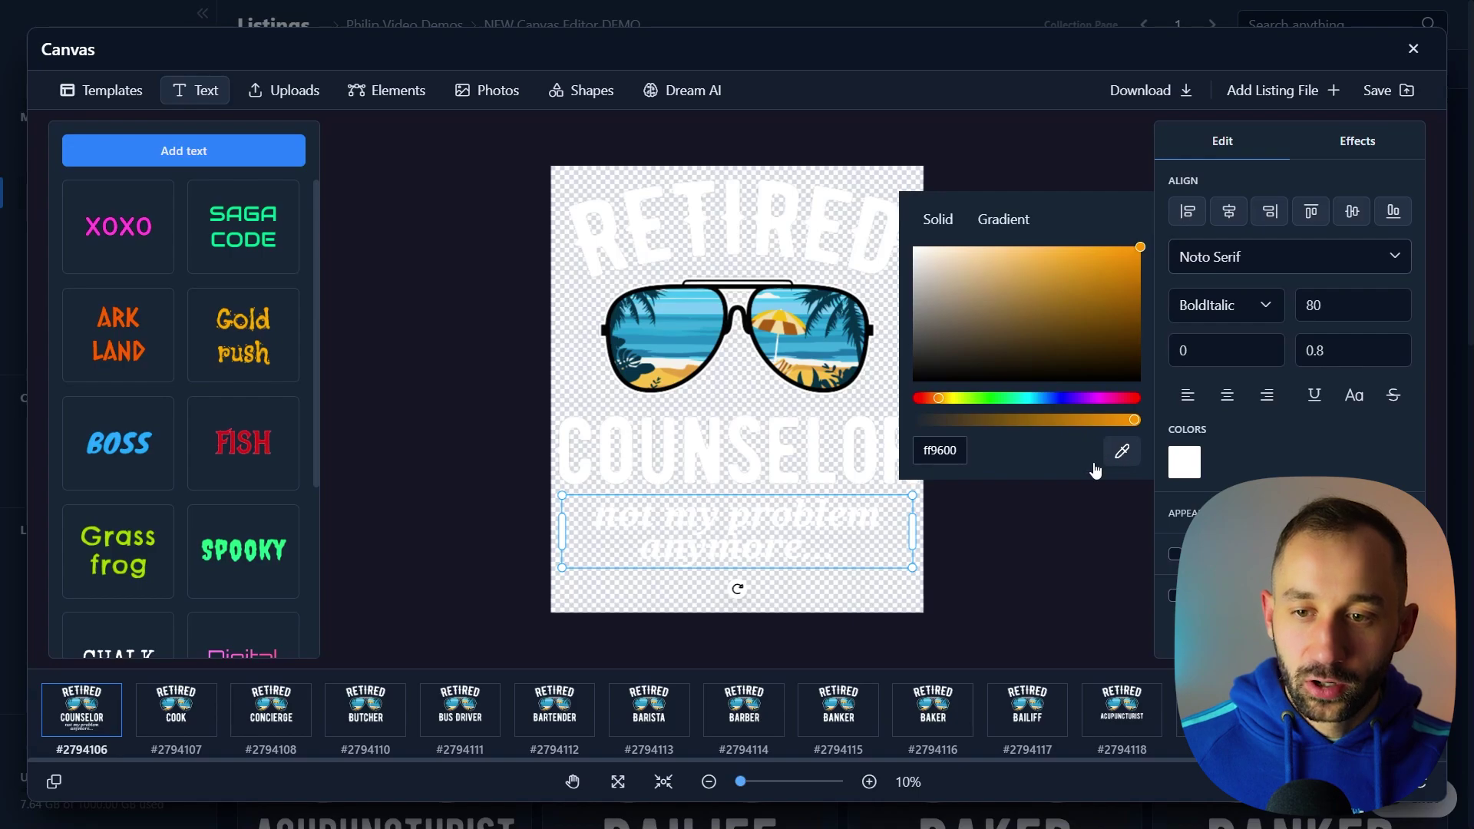
pyautogui.click(1142, 282)
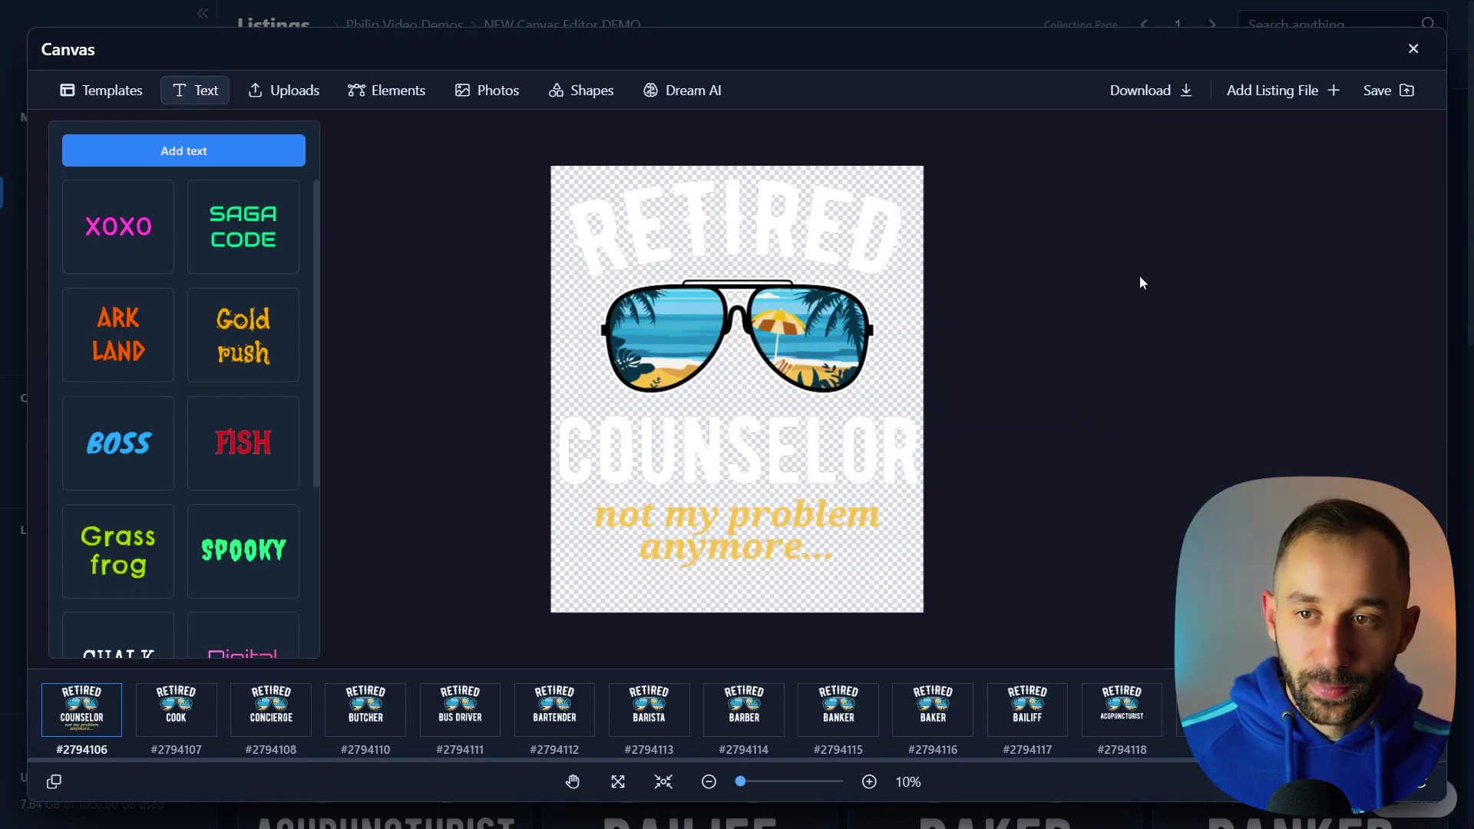
# - Give the COUNSELOR design a visible solid black (000000) canvas background
pyautogui.click(895, 357)
pyautogui.click(905, 596)
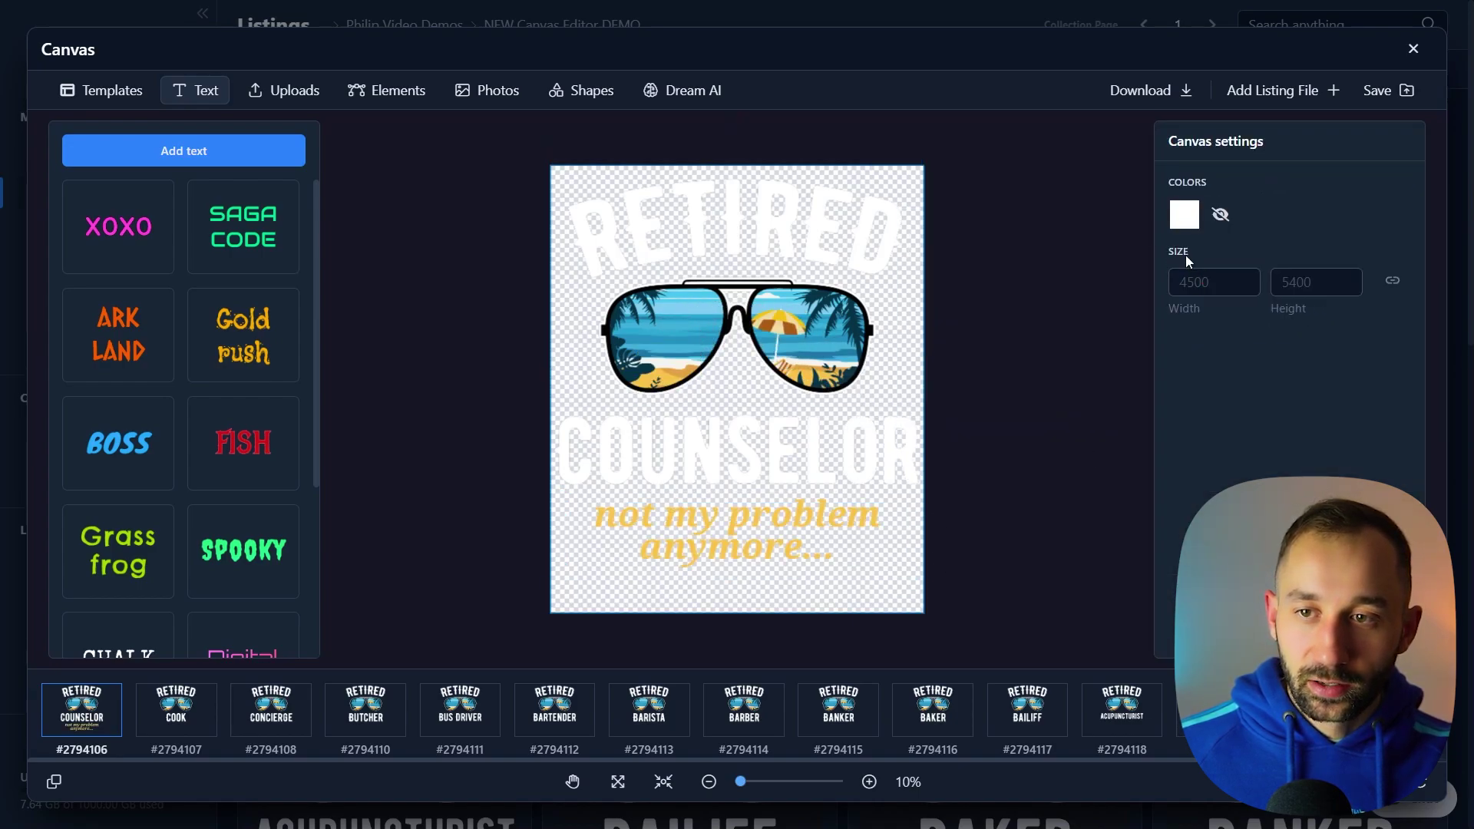
pyautogui.click(1184, 214)
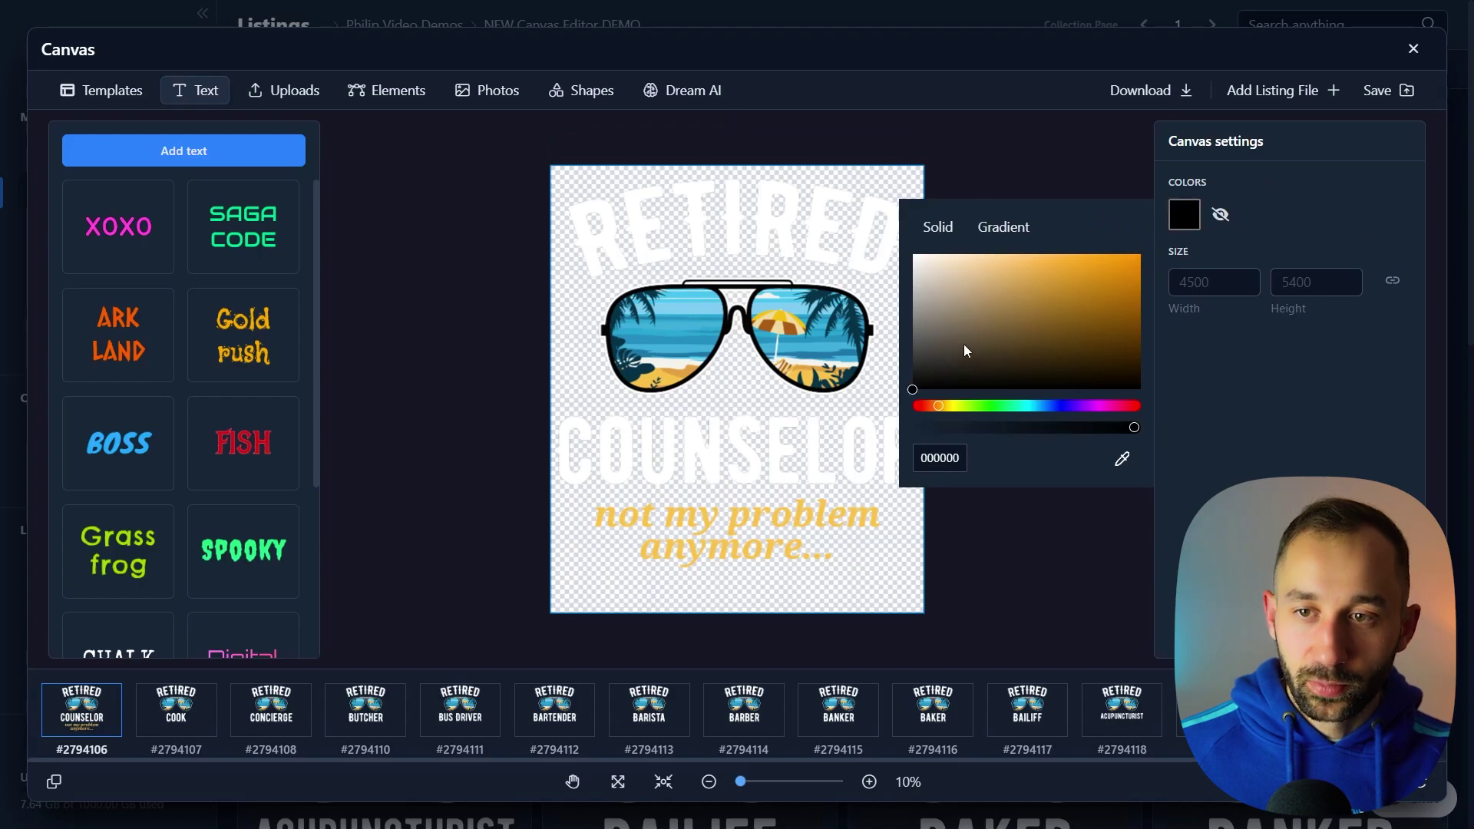
pyautogui.click(1220, 216)
# - Recolour the slogan to a light blue sampled from the sunglasses artwork
pyautogui.click(859, 518)
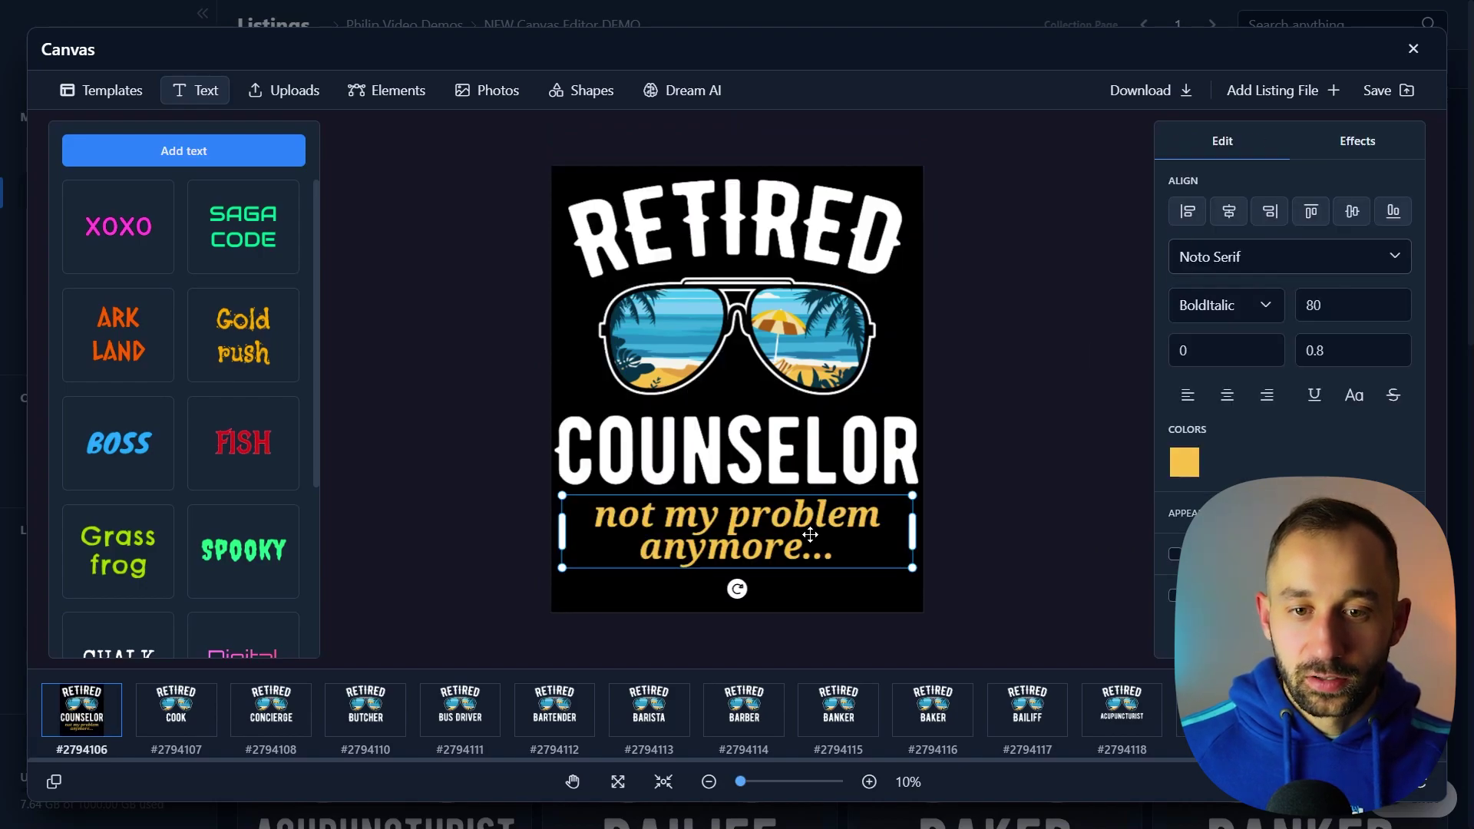
pyautogui.click(1189, 466)
pyautogui.click(1122, 450)
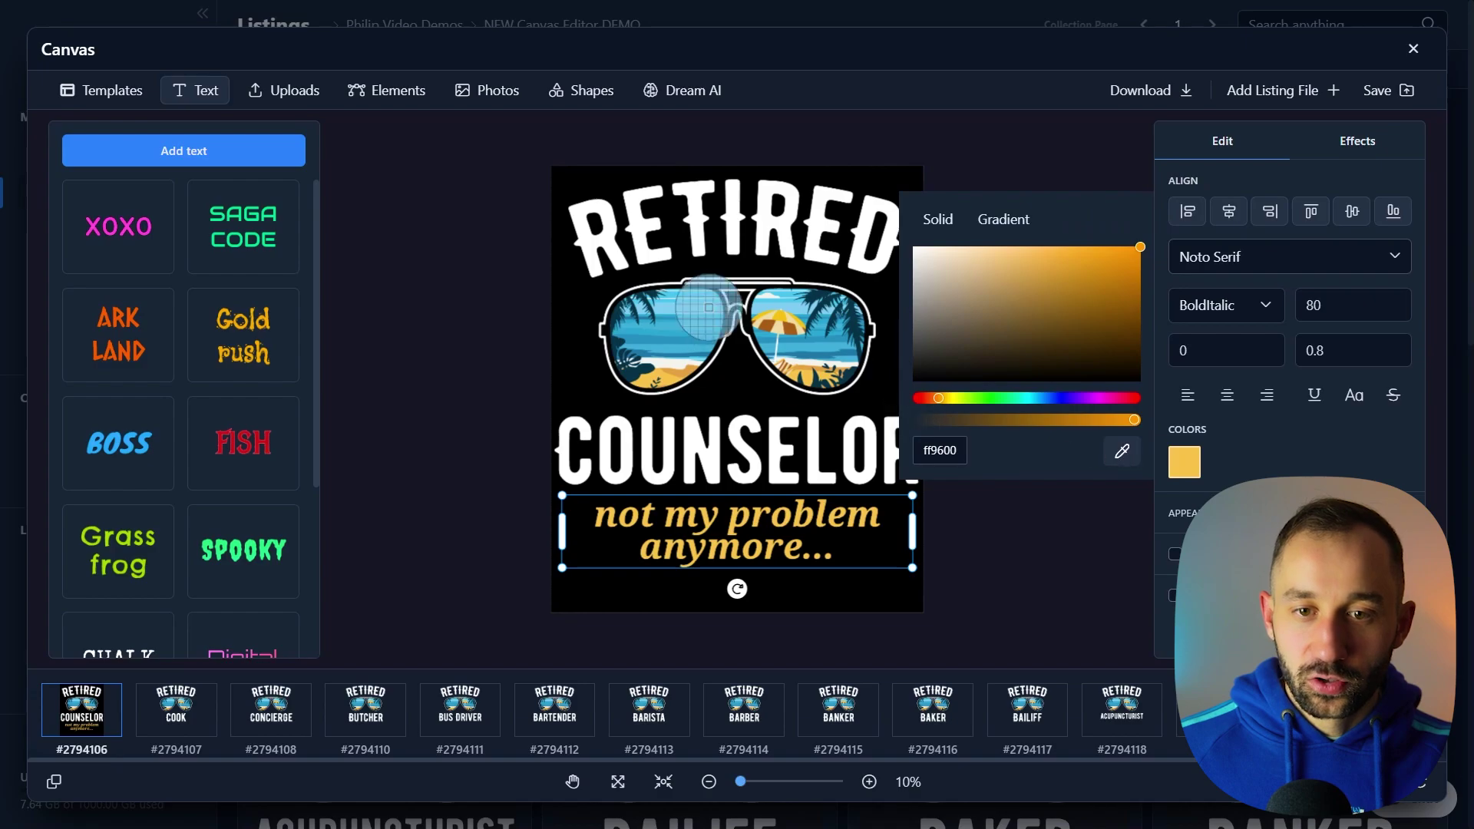
pyautogui.click(782, 307)
pyautogui.click(1033, 565)
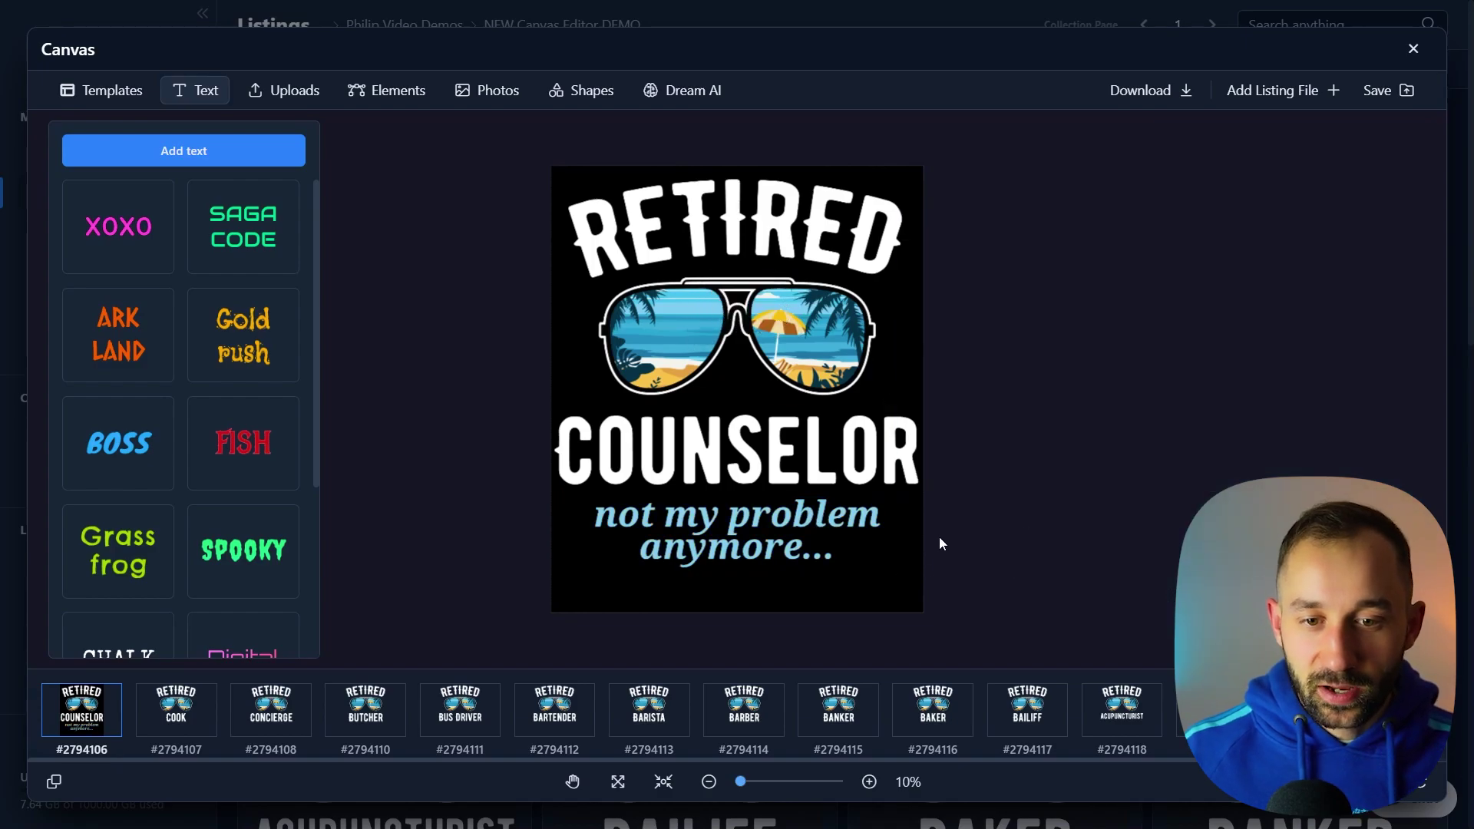
# - Move the slogan slightly lower below COUNSELOR and sync it to all listings
pyautogui.click(807, 522)
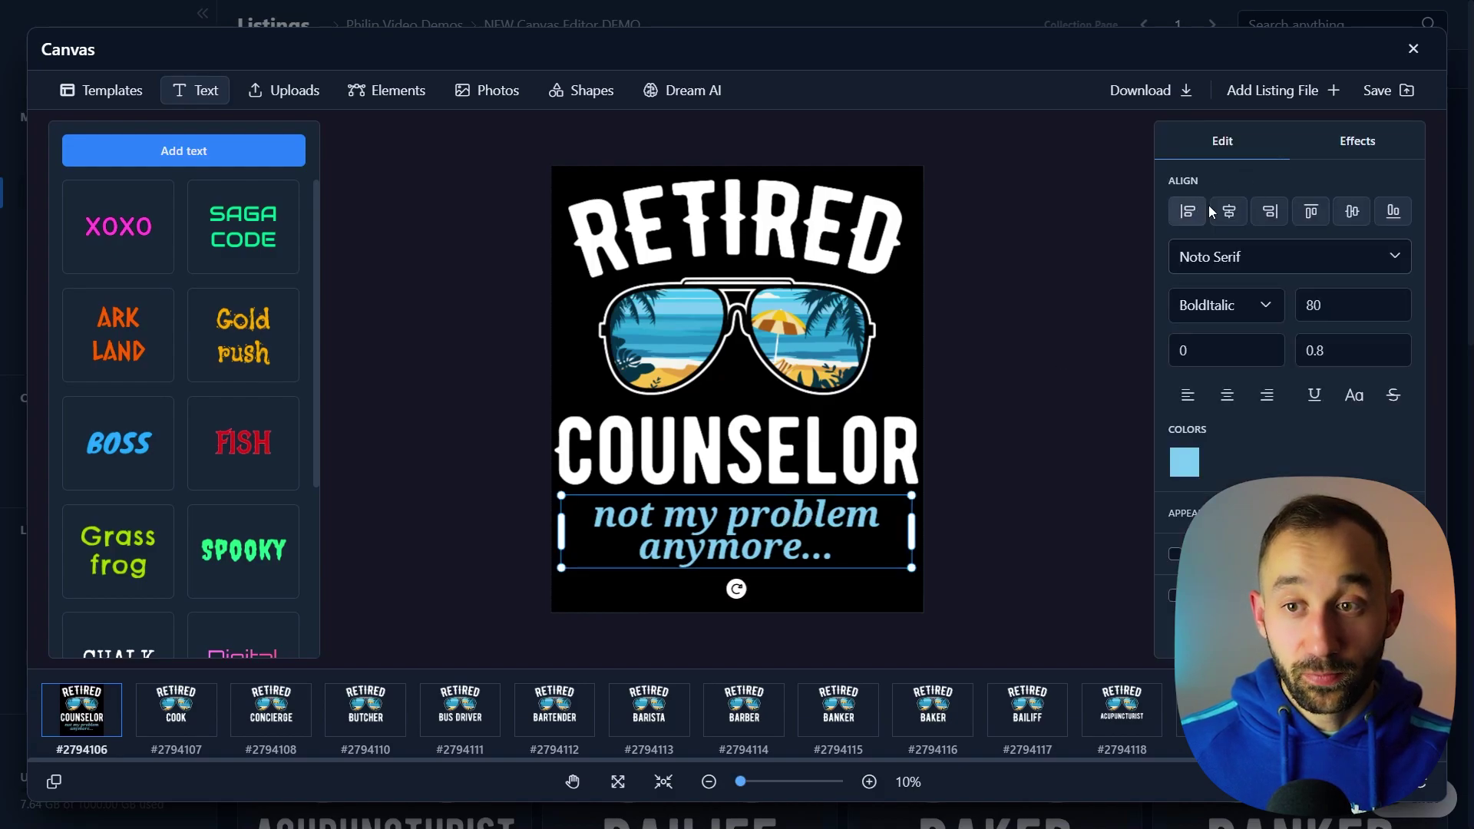
pyautogui.moveTo(712, 527); pyautogui.dragTo(716, 533)
pyautogui.rightClick(730, 588)
pyautogui.click(587, 751)
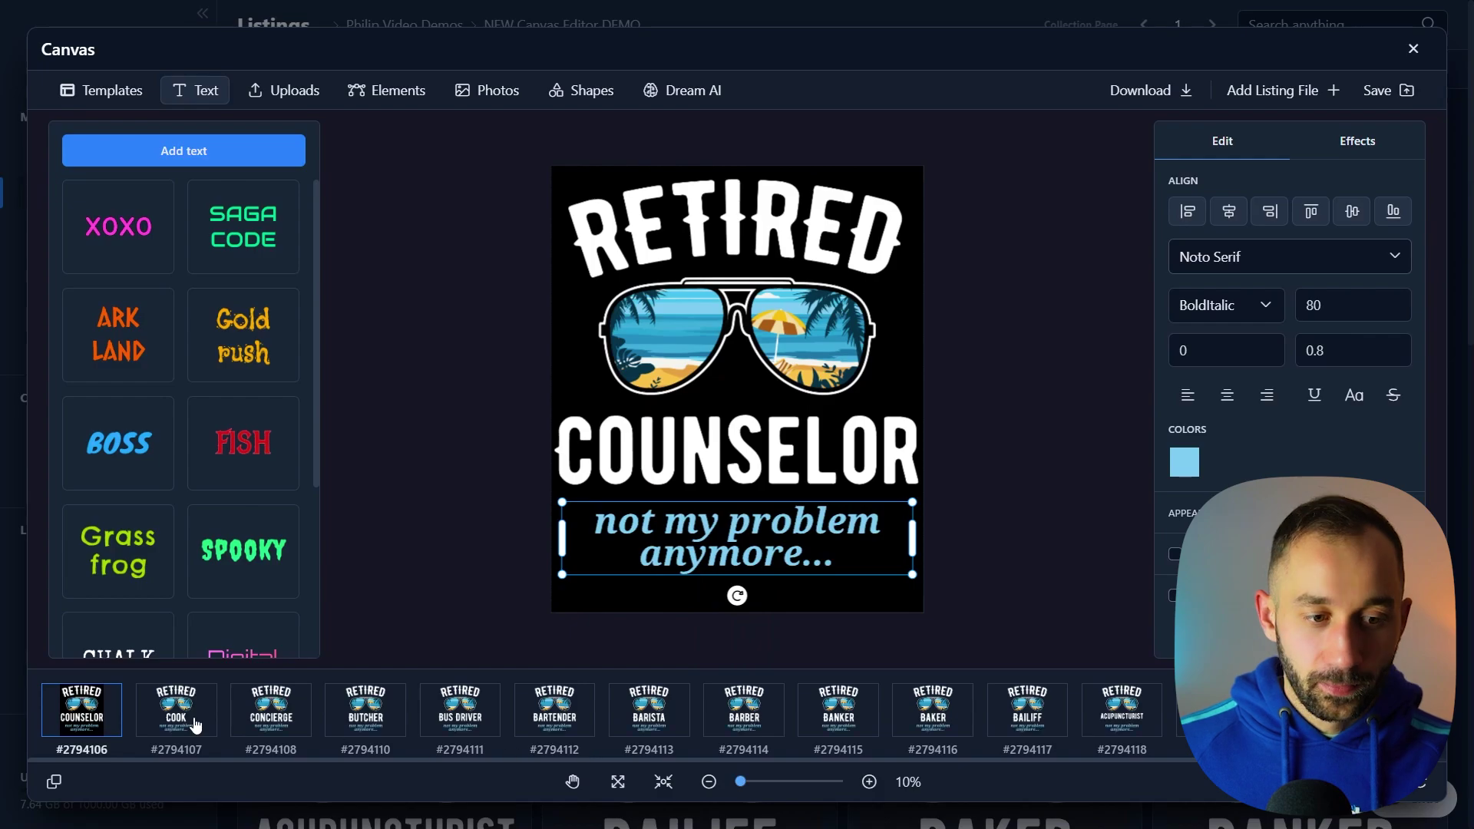
# - Check the synced slogan in the designs from BUTCHER through BANKER, and return to the COUNSELOR design
pyautogui.click(377, 723)
pyautogui.click(479, 722)
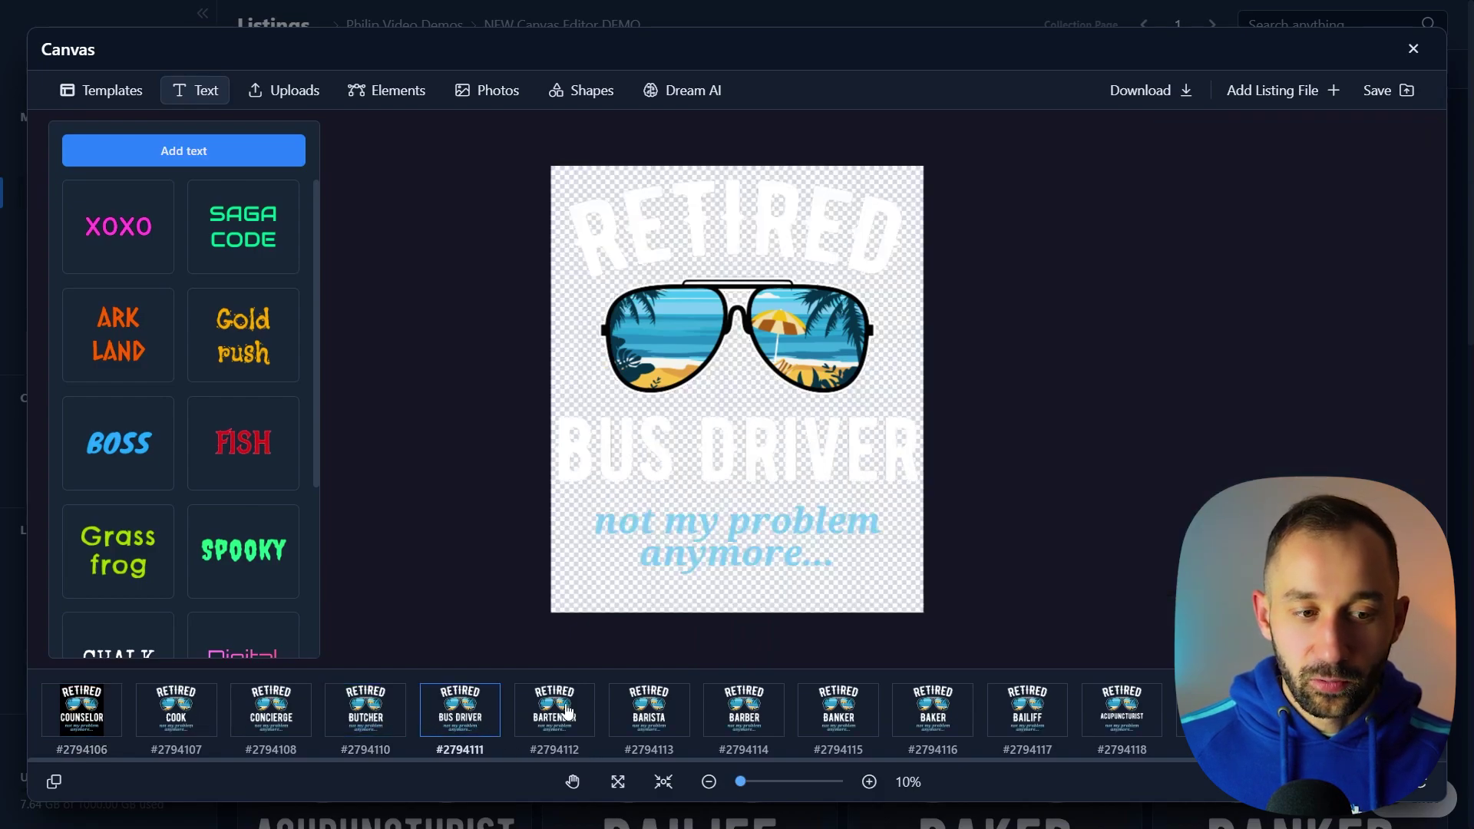
pyautogui.click(568, 714)
pyautogui.click(659, 723)
pyautogui.click(745, 718)
pyautogui.click(845, 726)
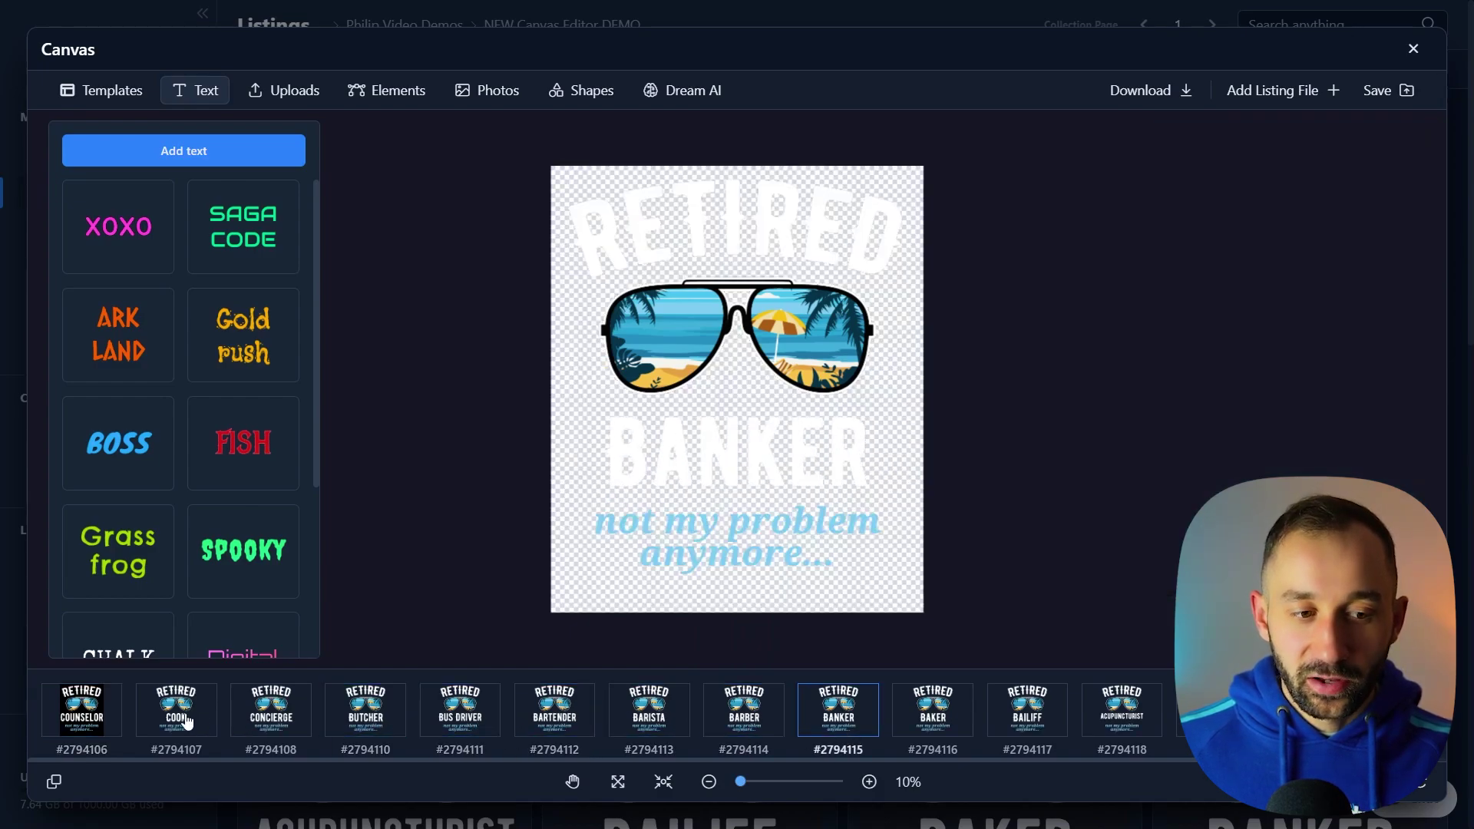
pyautogui.click(100, 716)
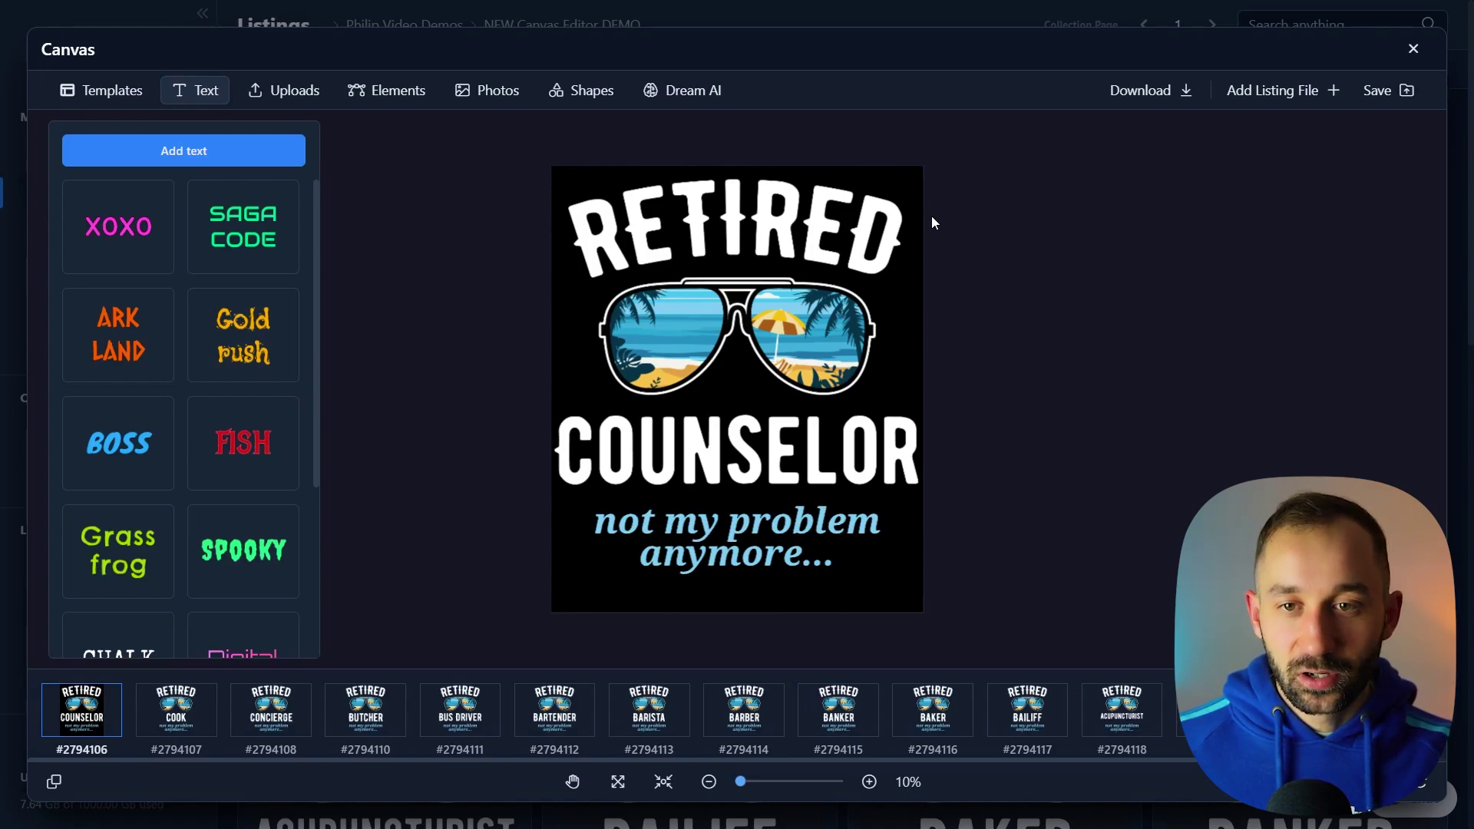
# - Save all designs as editable PNG files to the Mockup 1 output slot instead of overwriting the Main file
pyautogui.click(1378, 91)
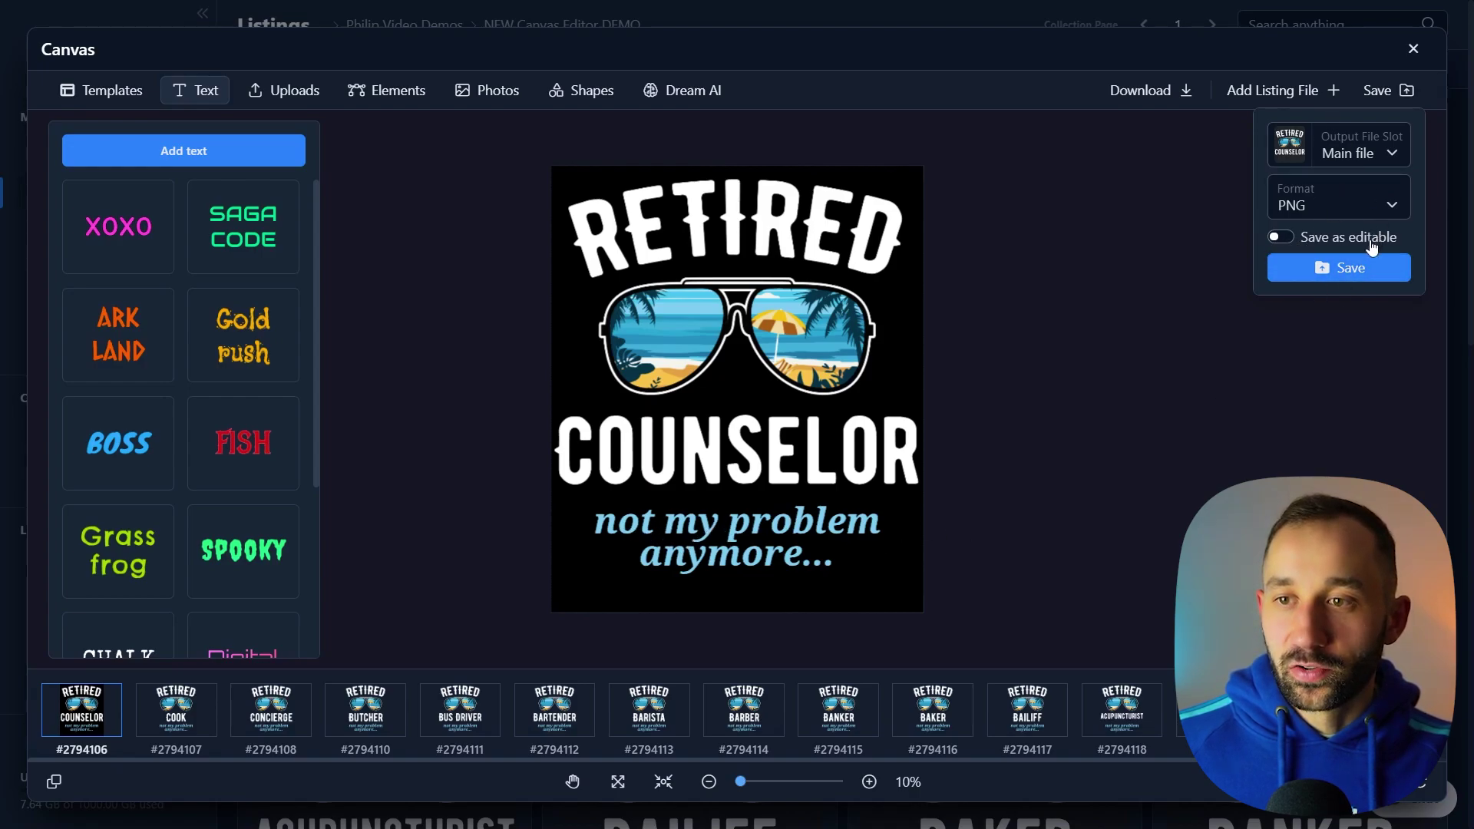
pyautogui.click(1349, 269)
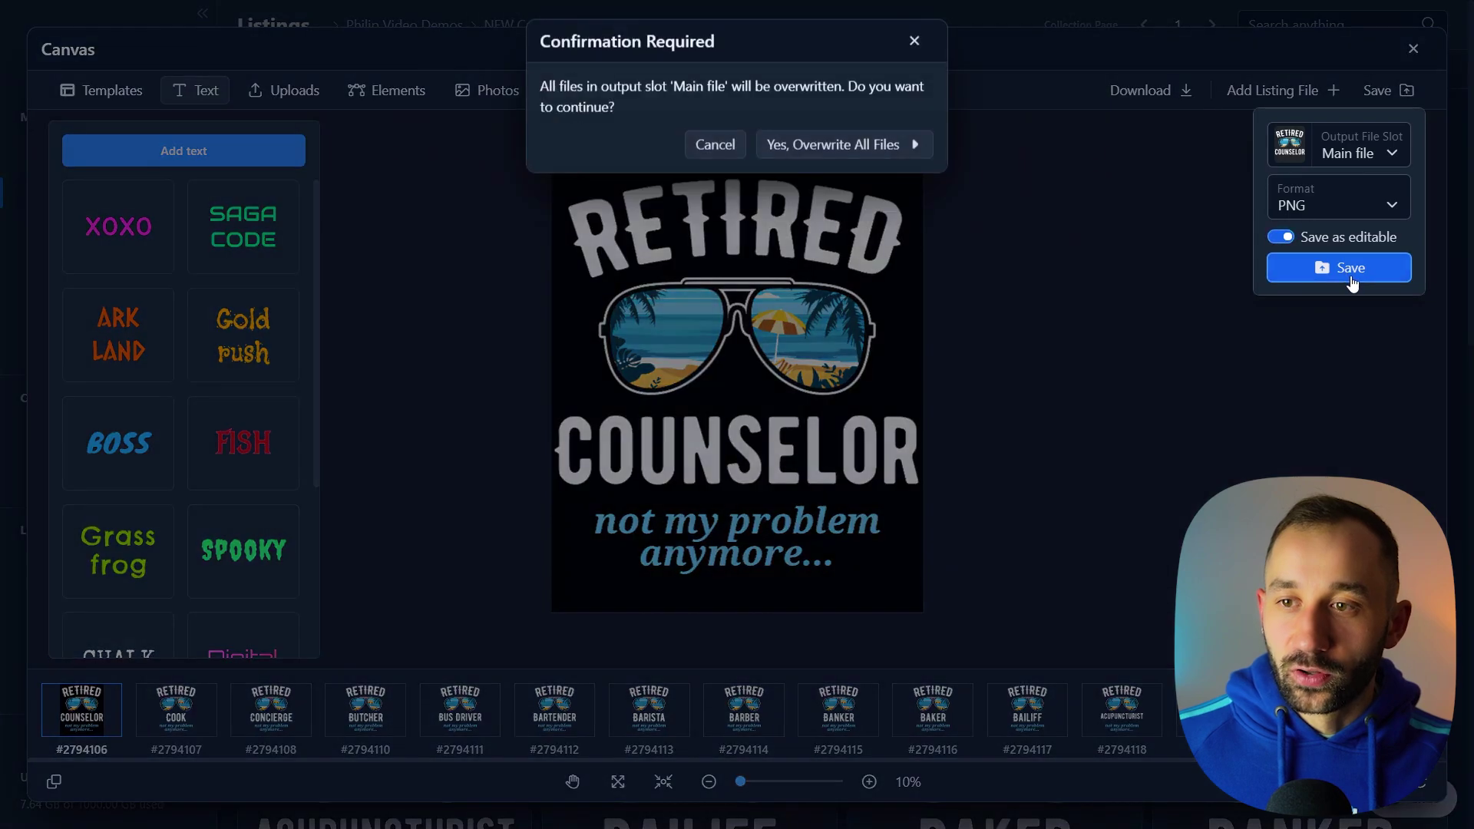
pyautogui.click(931, 46)
pyautogui.click(1380, 91)
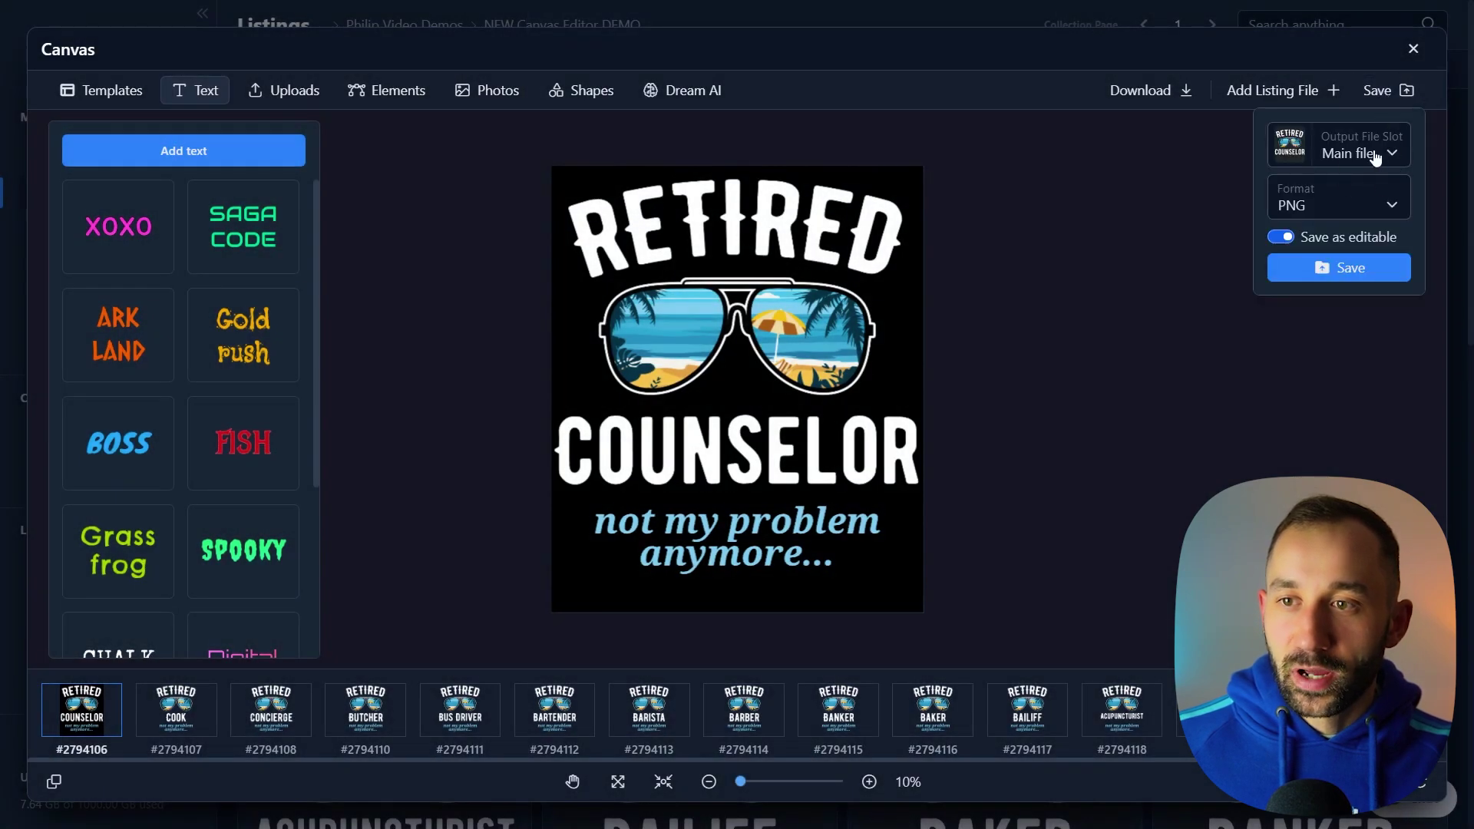
pyautogui.click(1356, 153)
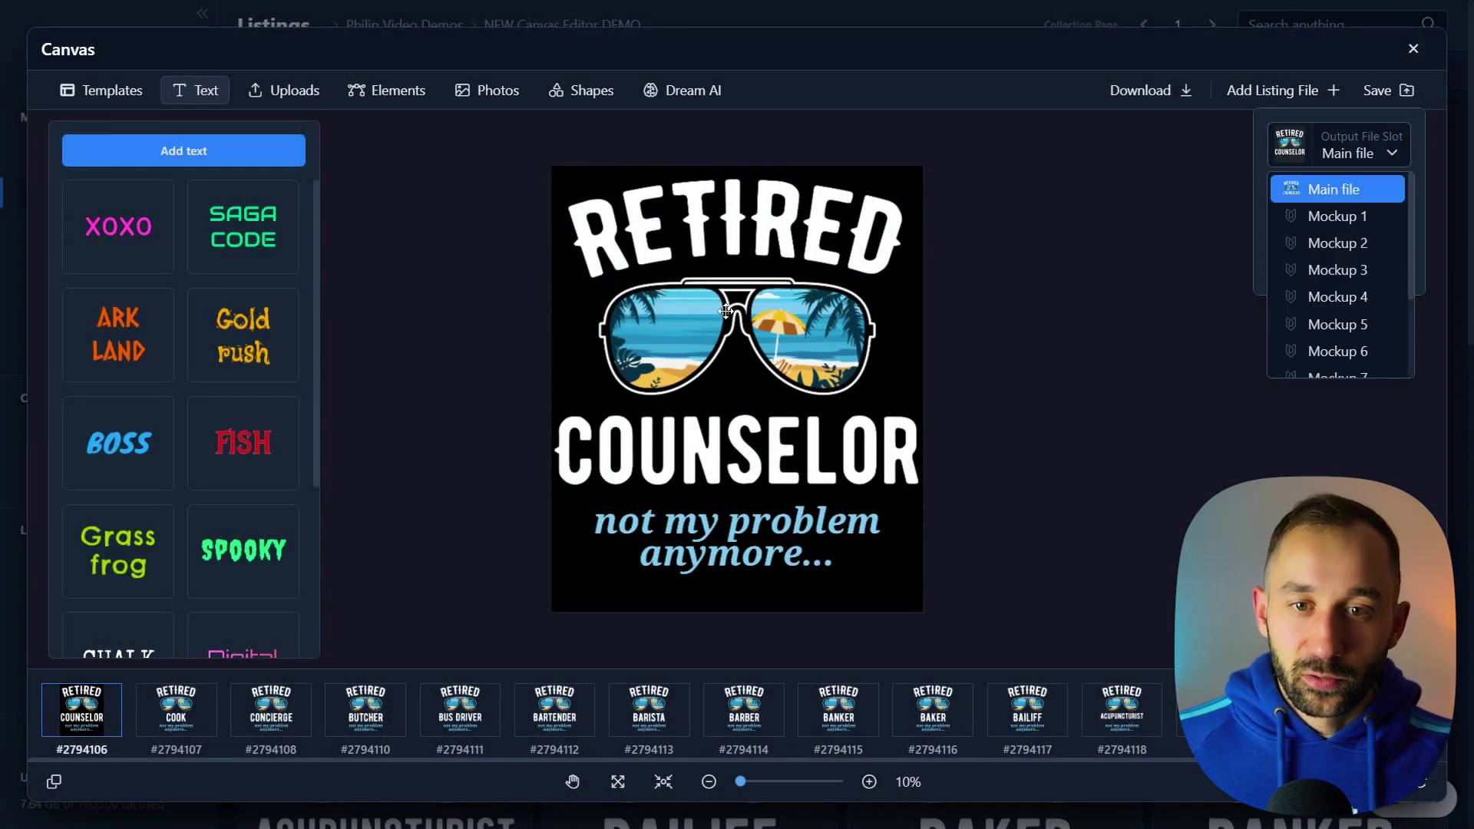
pyautogui.click(1343, 218)
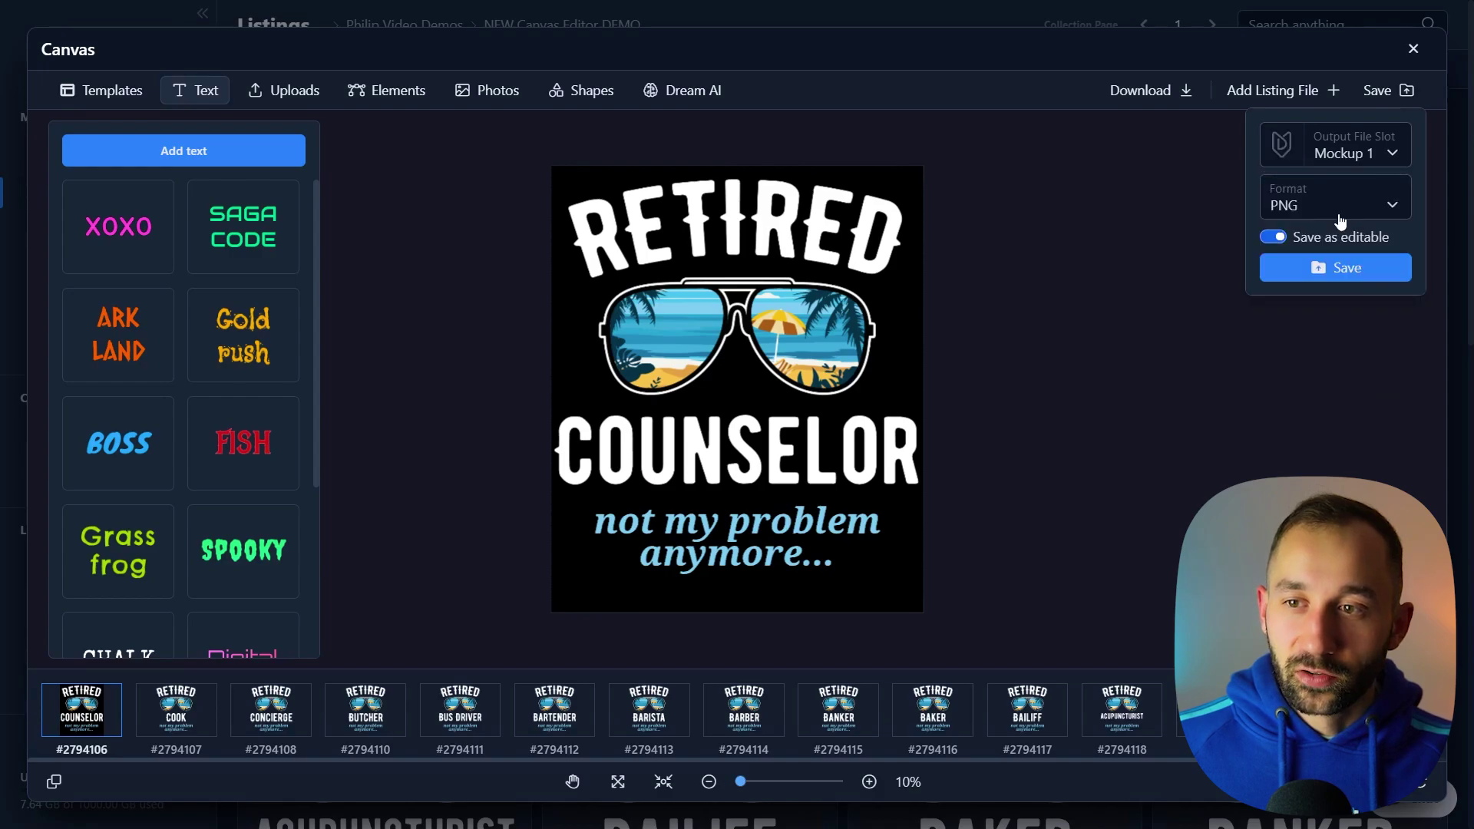
pyautogui.click(1357, 270)
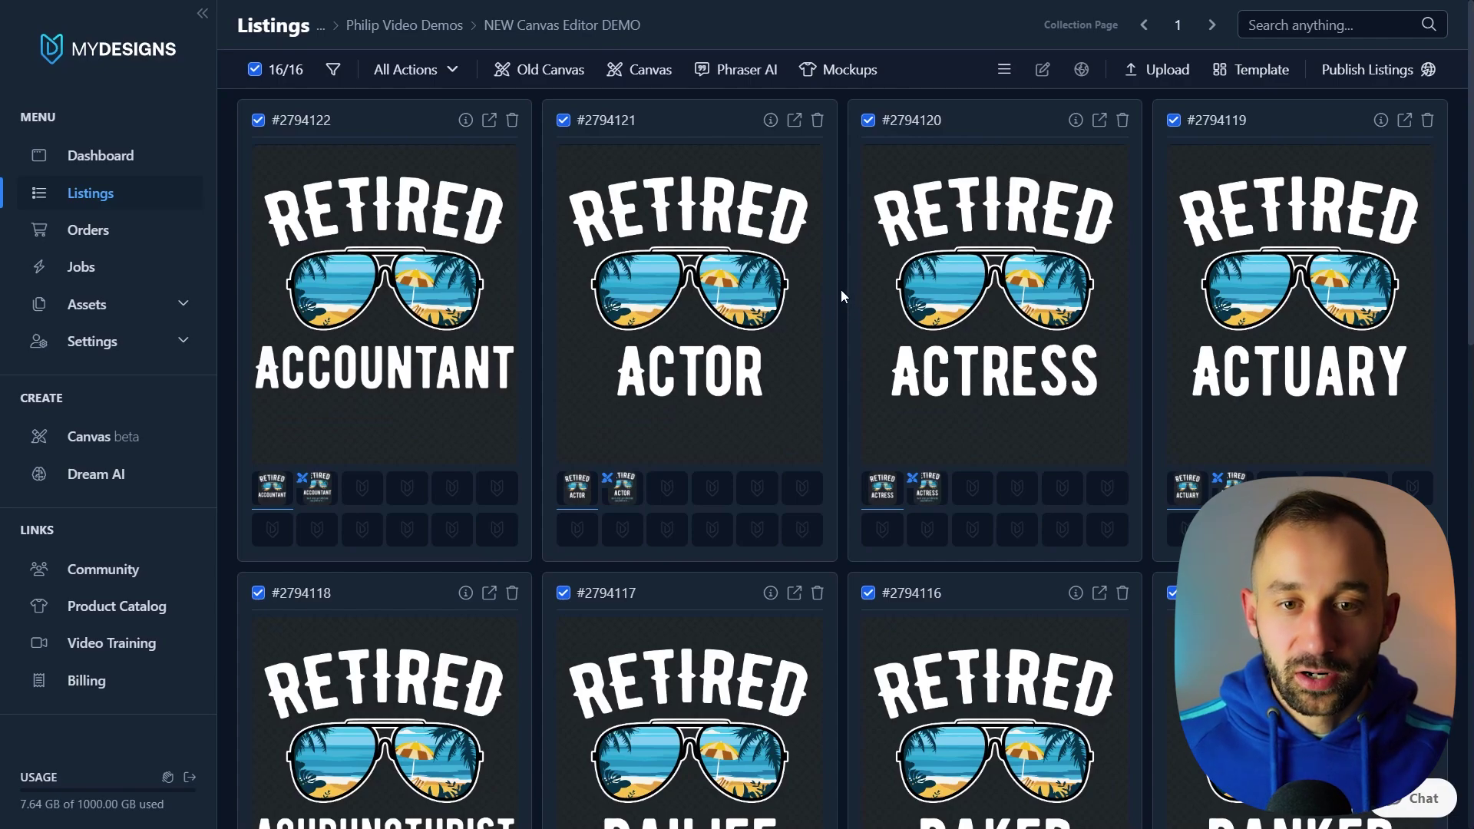
# - Display the Mockup 1 image for all listings in the collection and review the saved slogan designs
pyautogui.scroll(-10, 840, 289)
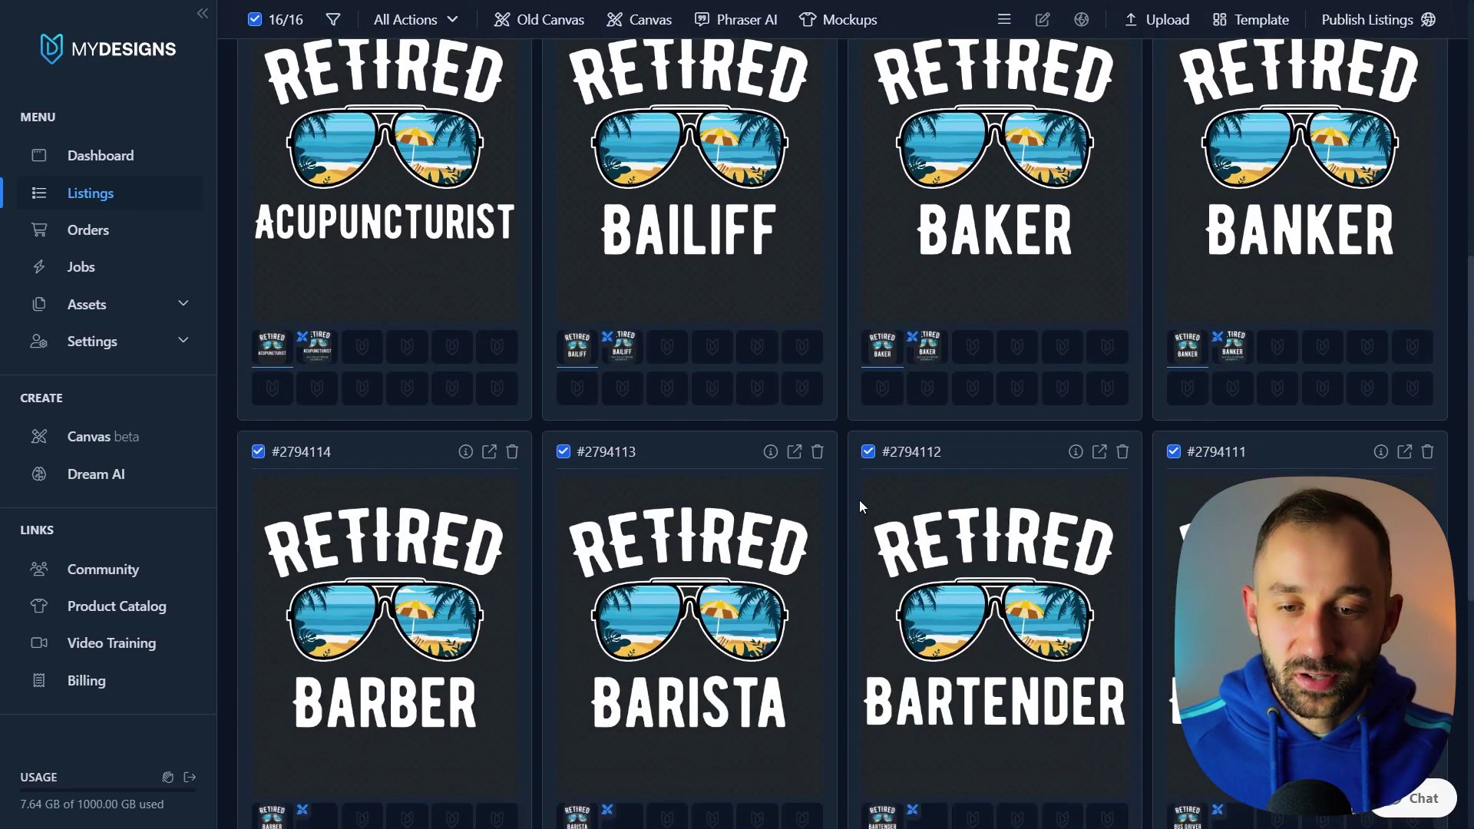
pyautogui.scroll(10, 852, 473)
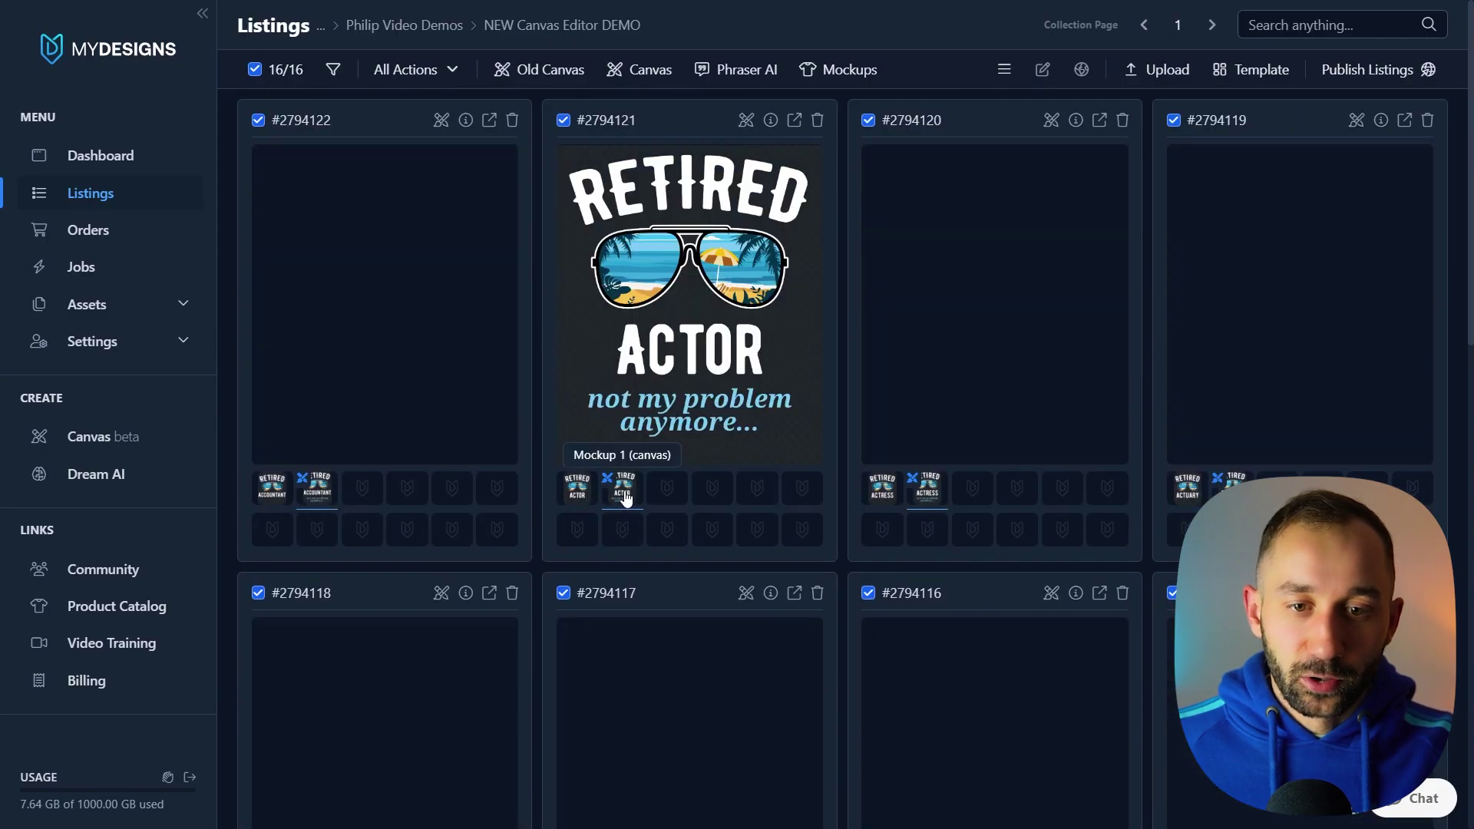
pyautogui.scroll(-5, 1351, 409)
pyautogui.scroll(-3, 1167, 413)
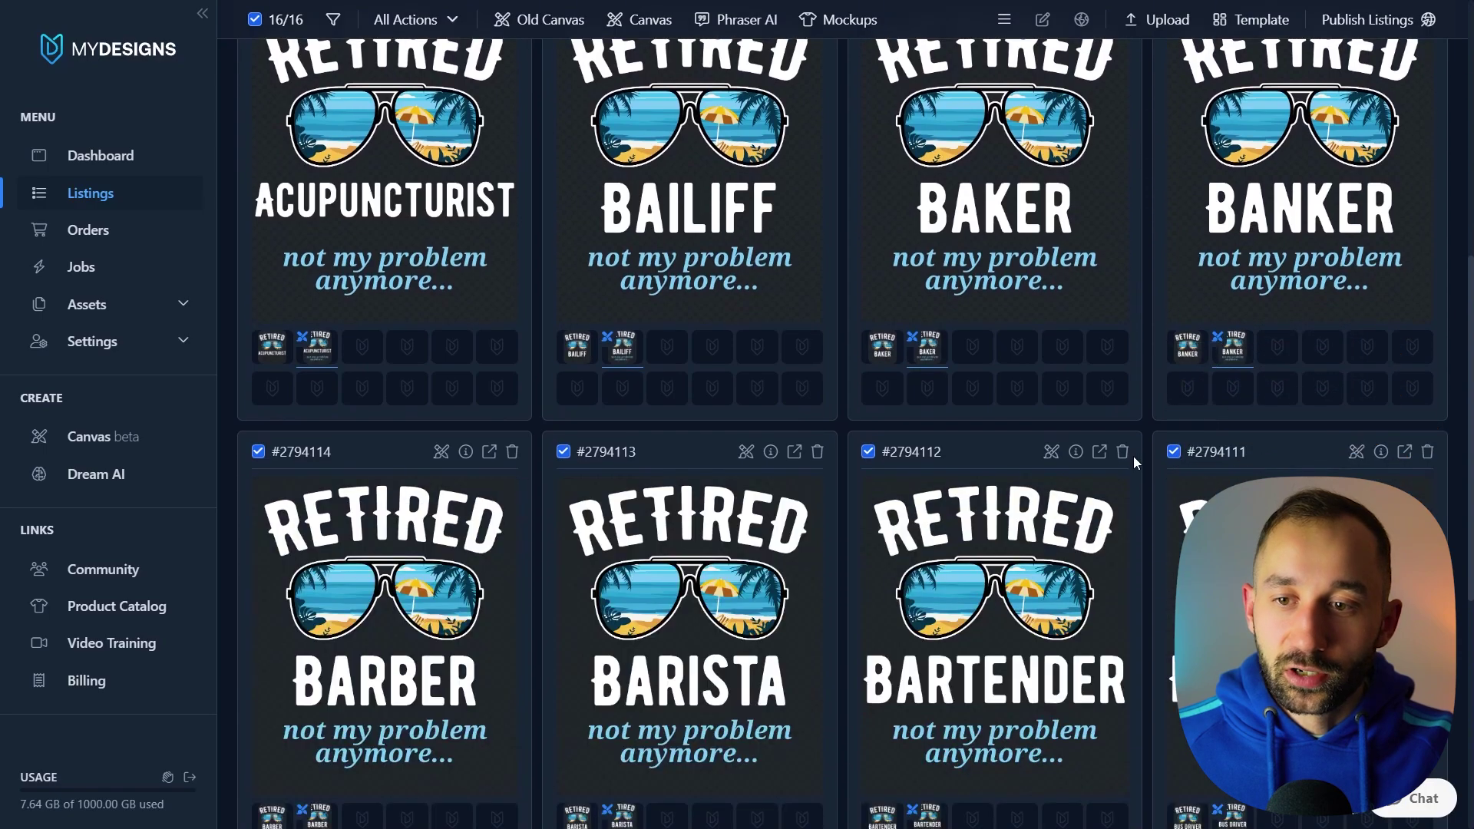
pyautogui.scroll(8, 1133, 456)
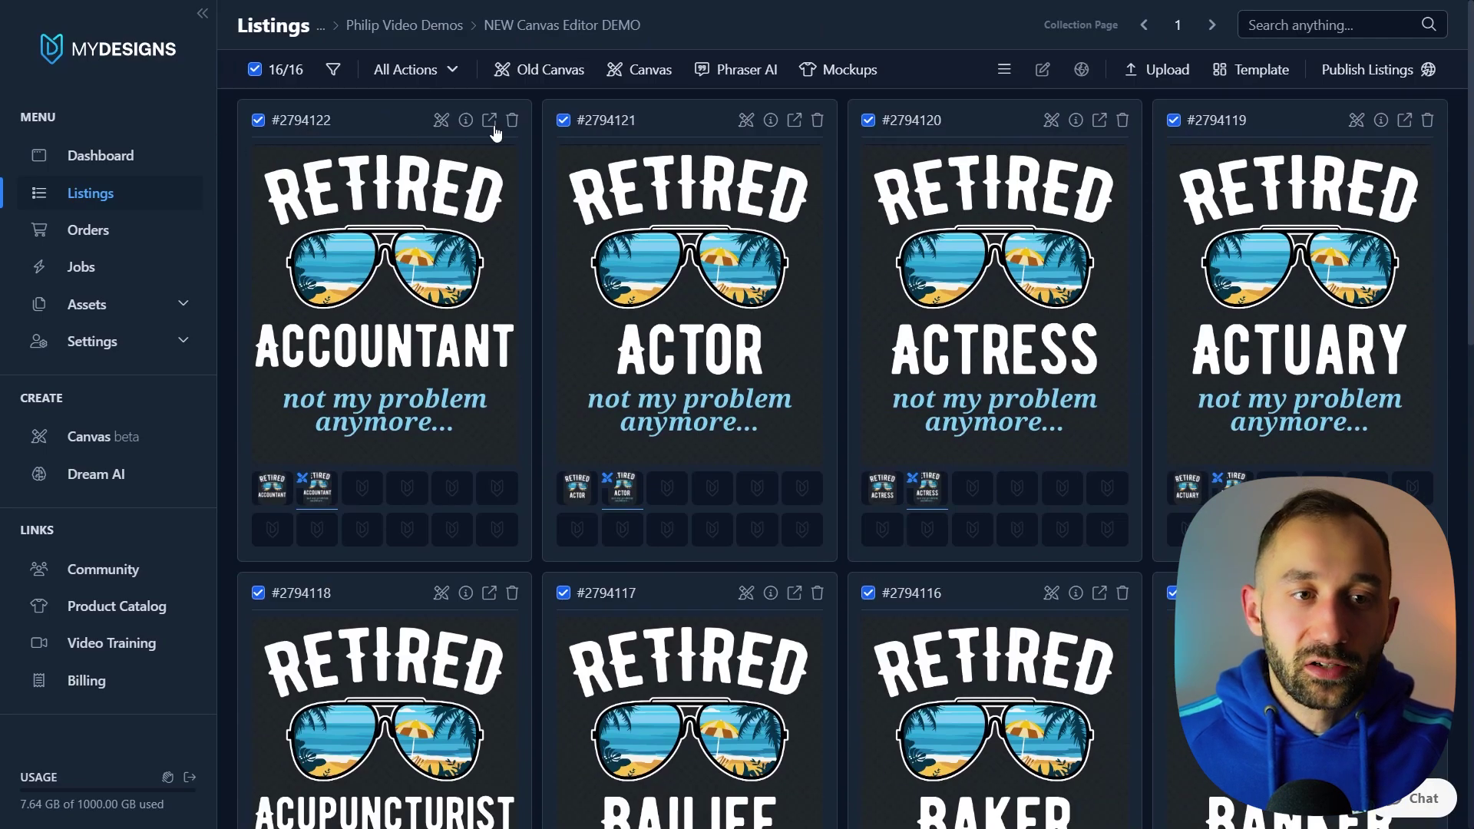
pyautogui.click(407, 69)
pyautogui.click(665, 335)
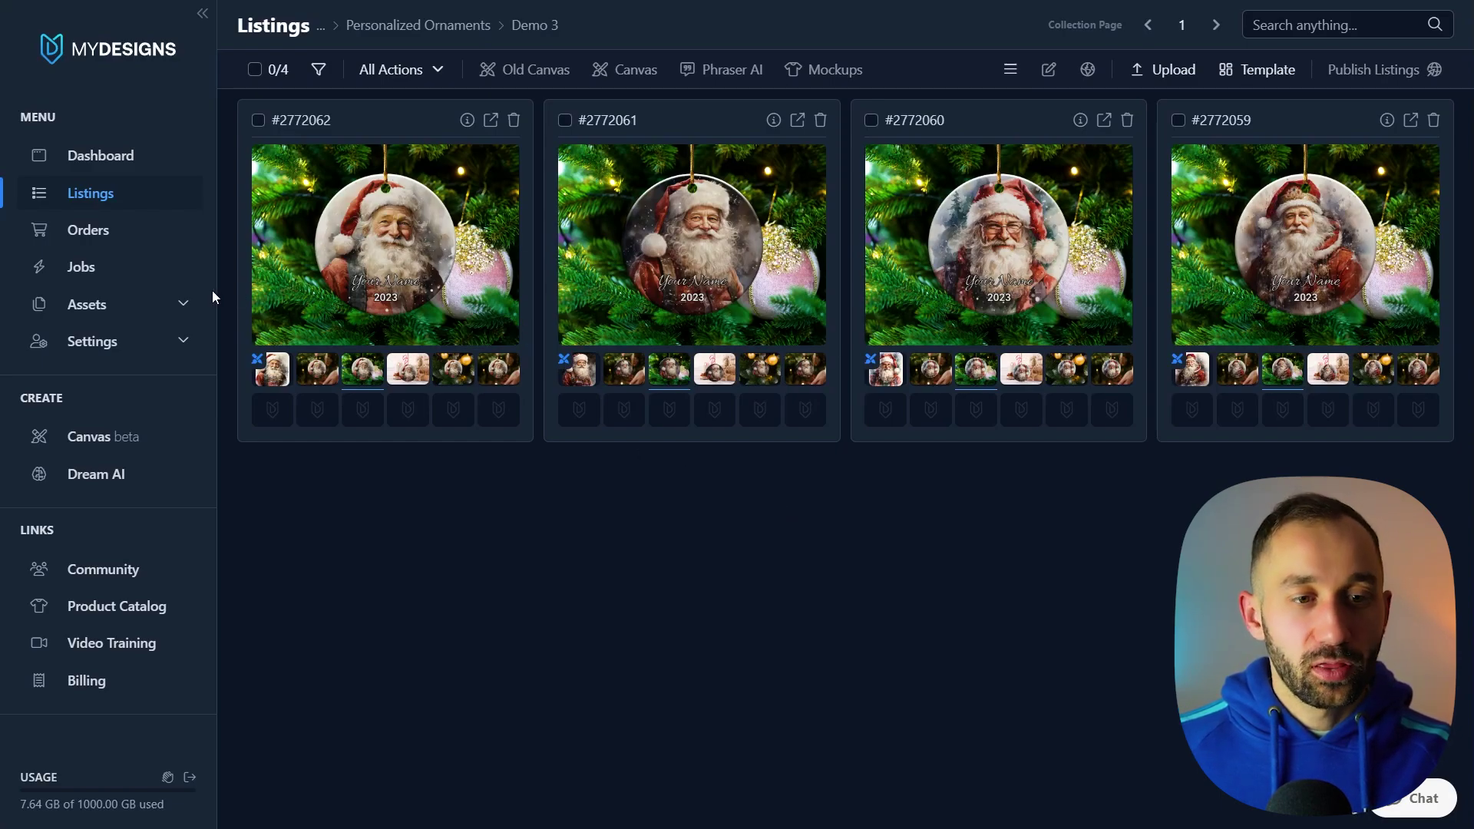
# - Select all listings in the Personalized Ornaments Demo 3 collection and open them in Canvas
pyautogui.click(256, 73)
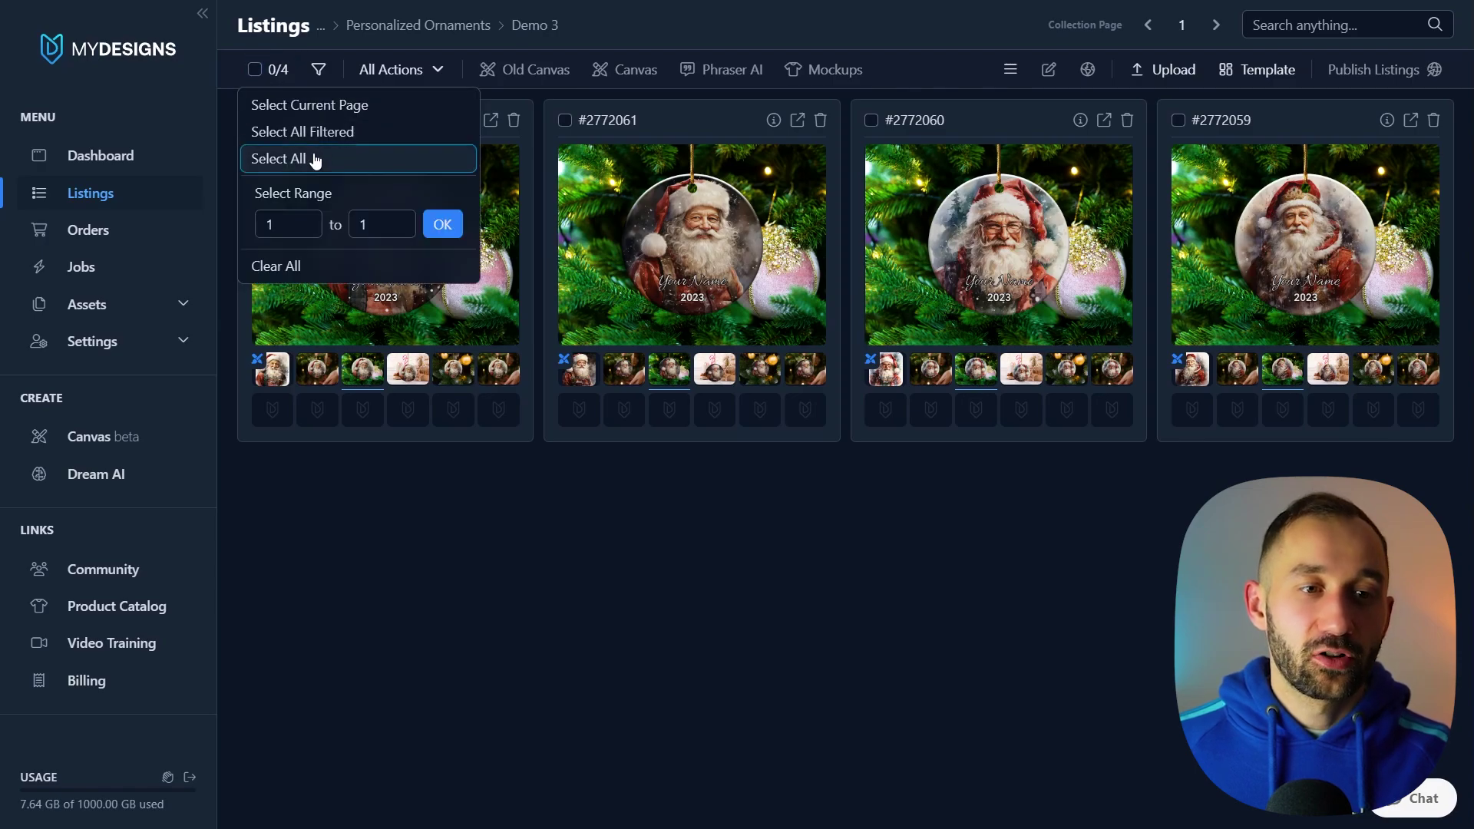
pyautogui.click(310, 156)
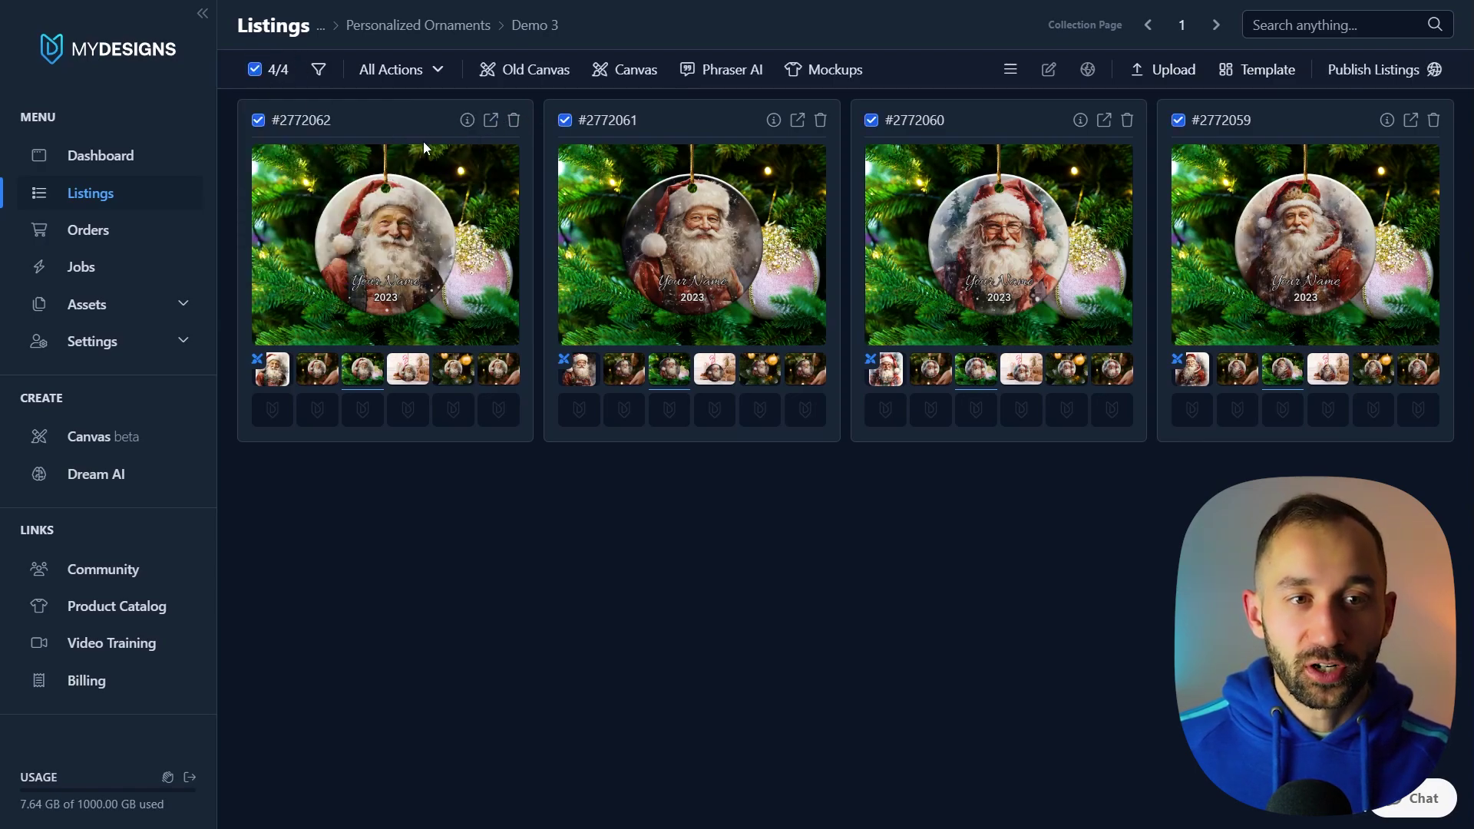
pyautogui.click(643, 77)
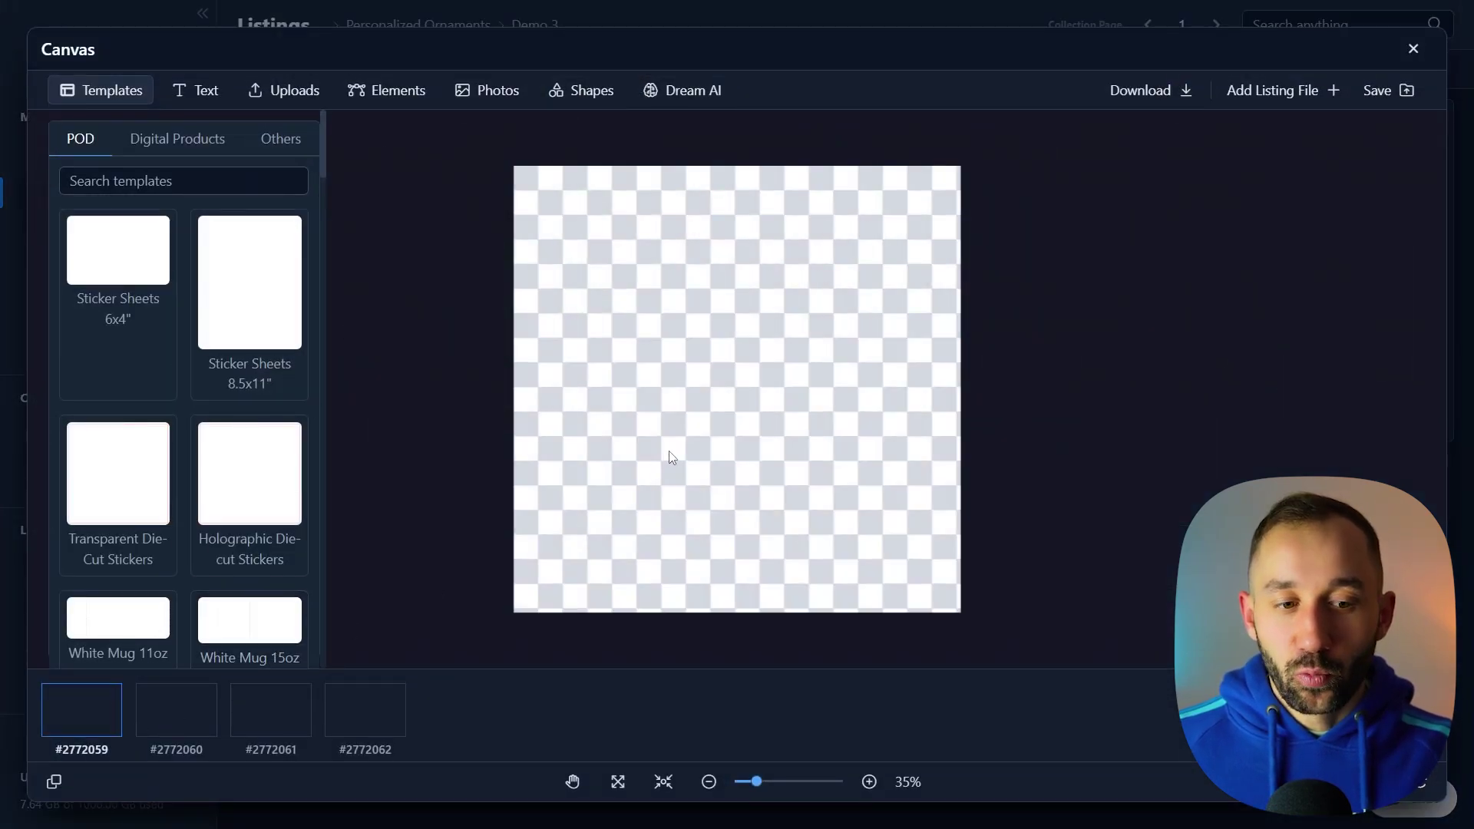
# - Set the first listing's canvas size to 2000 wide by 1500 high
pyautogui.click(677, 418)
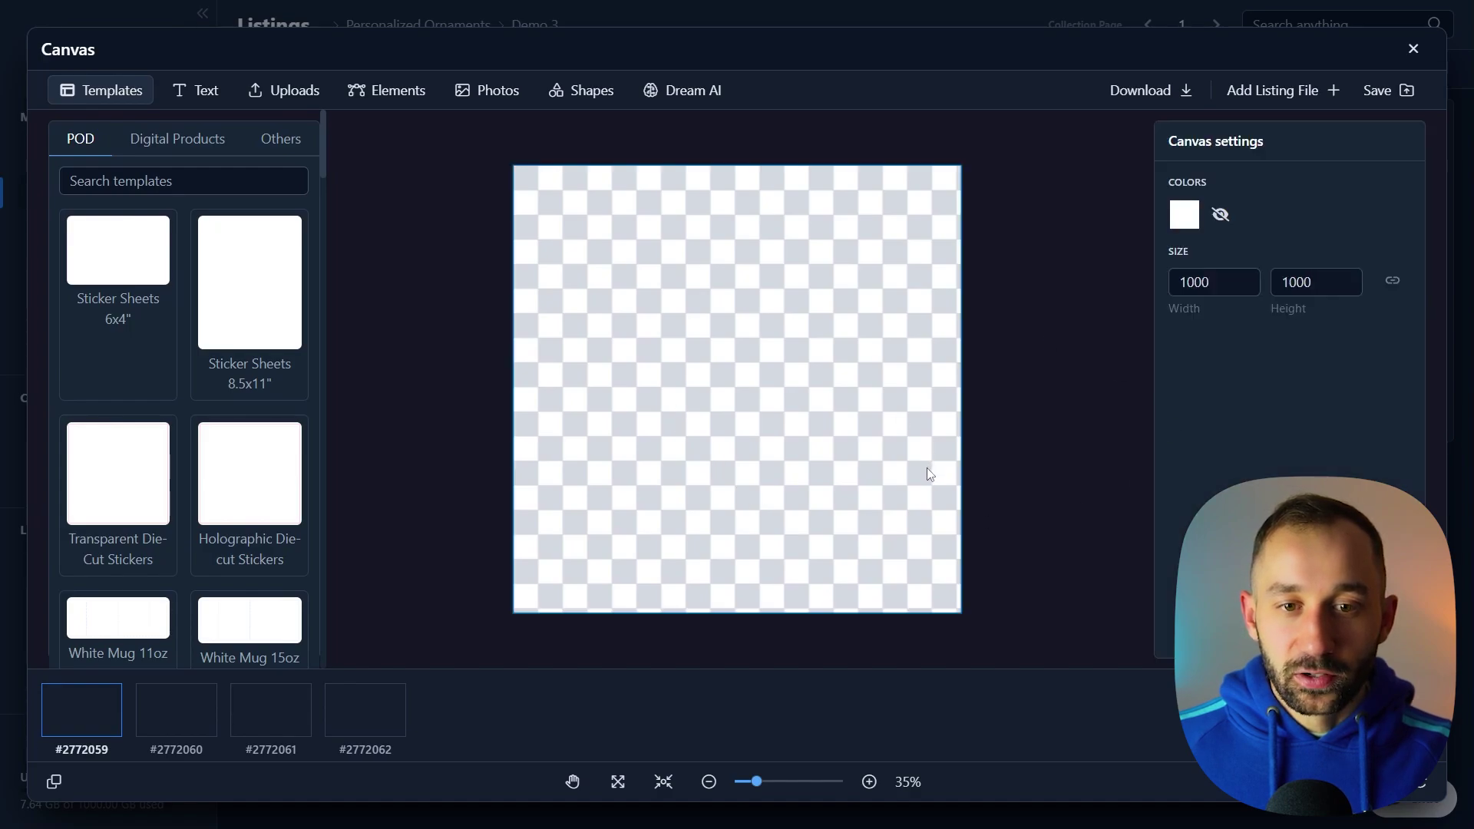
pyautogui.click(1203, 284)
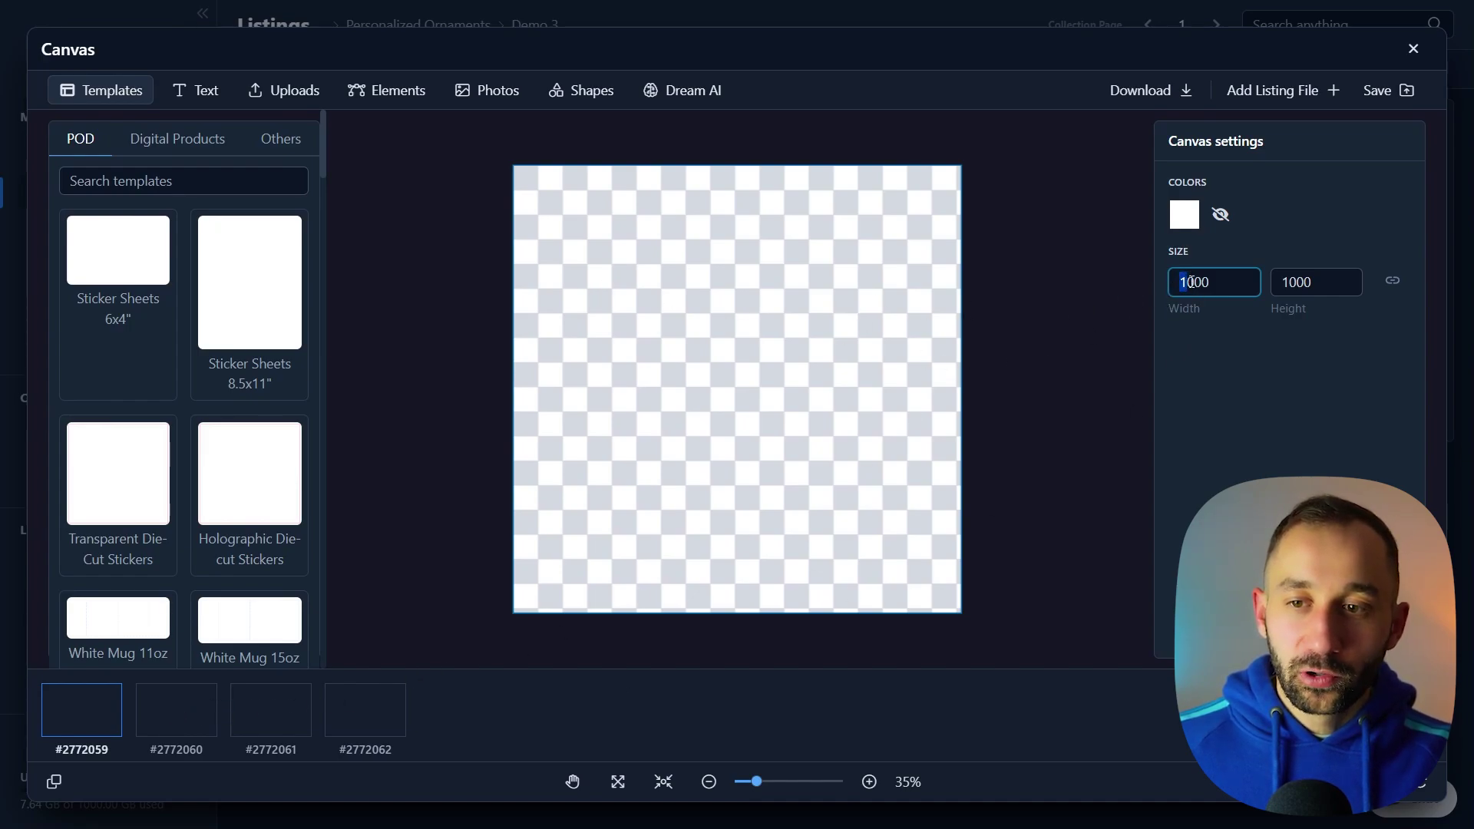
pyautogui.click(1292, 281)
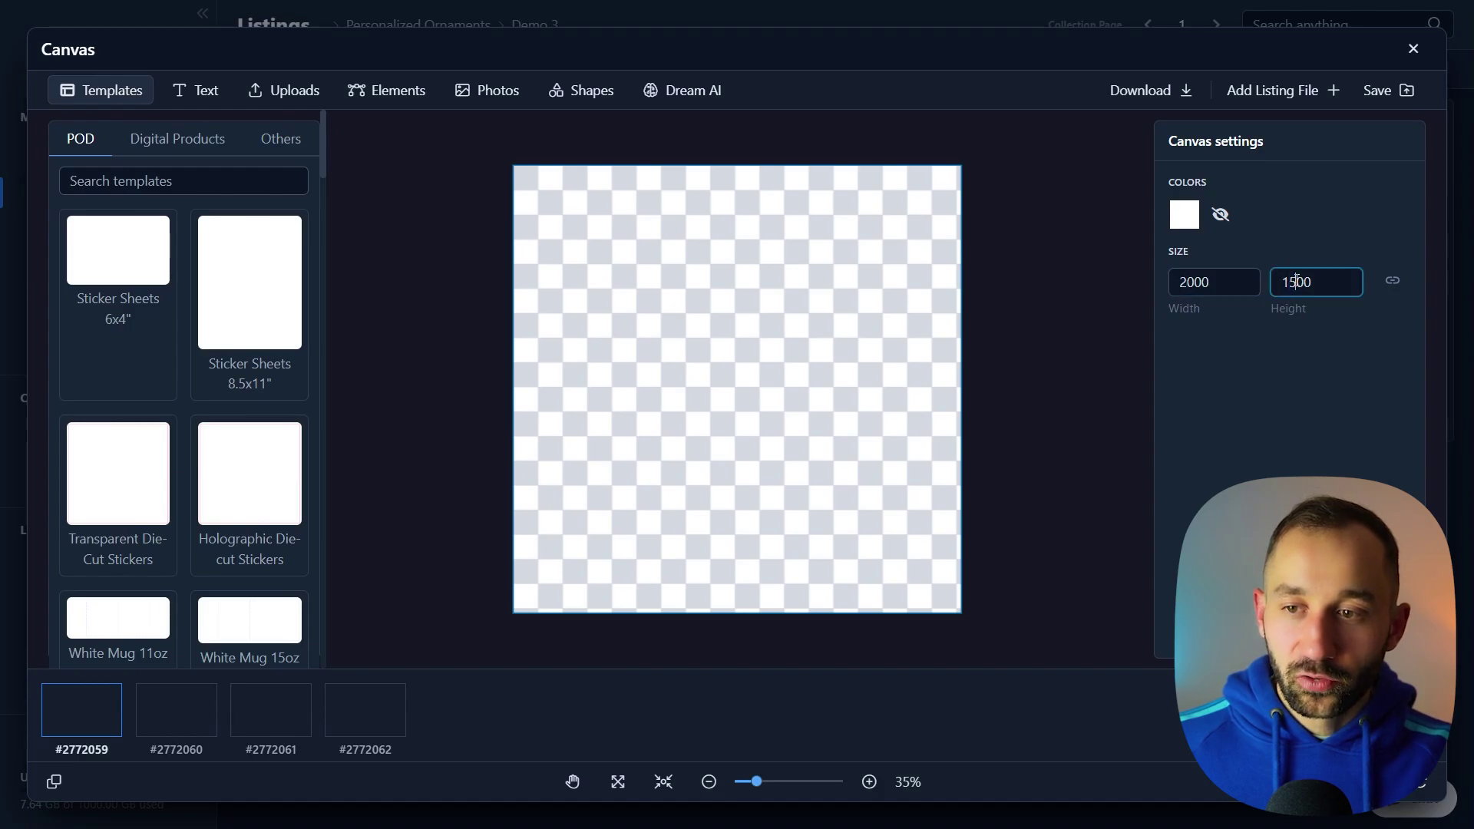
pyautogui.press('BackSpace')
pyautogui.write('5')
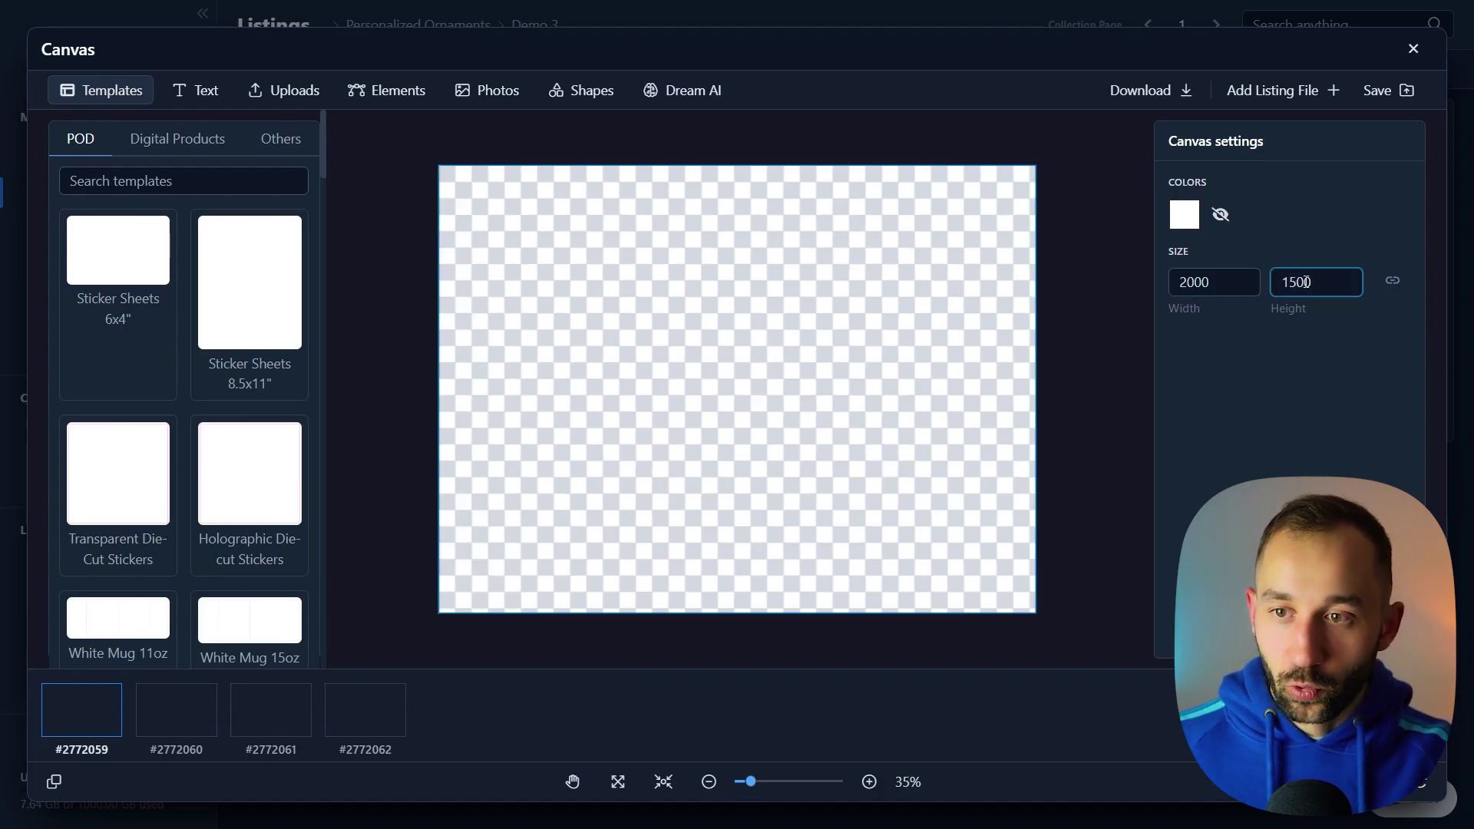
# - Try to sync the first listing's canvas size to all listings, checking the second listing's canvas before and after
pyautogui.click(185, 719)
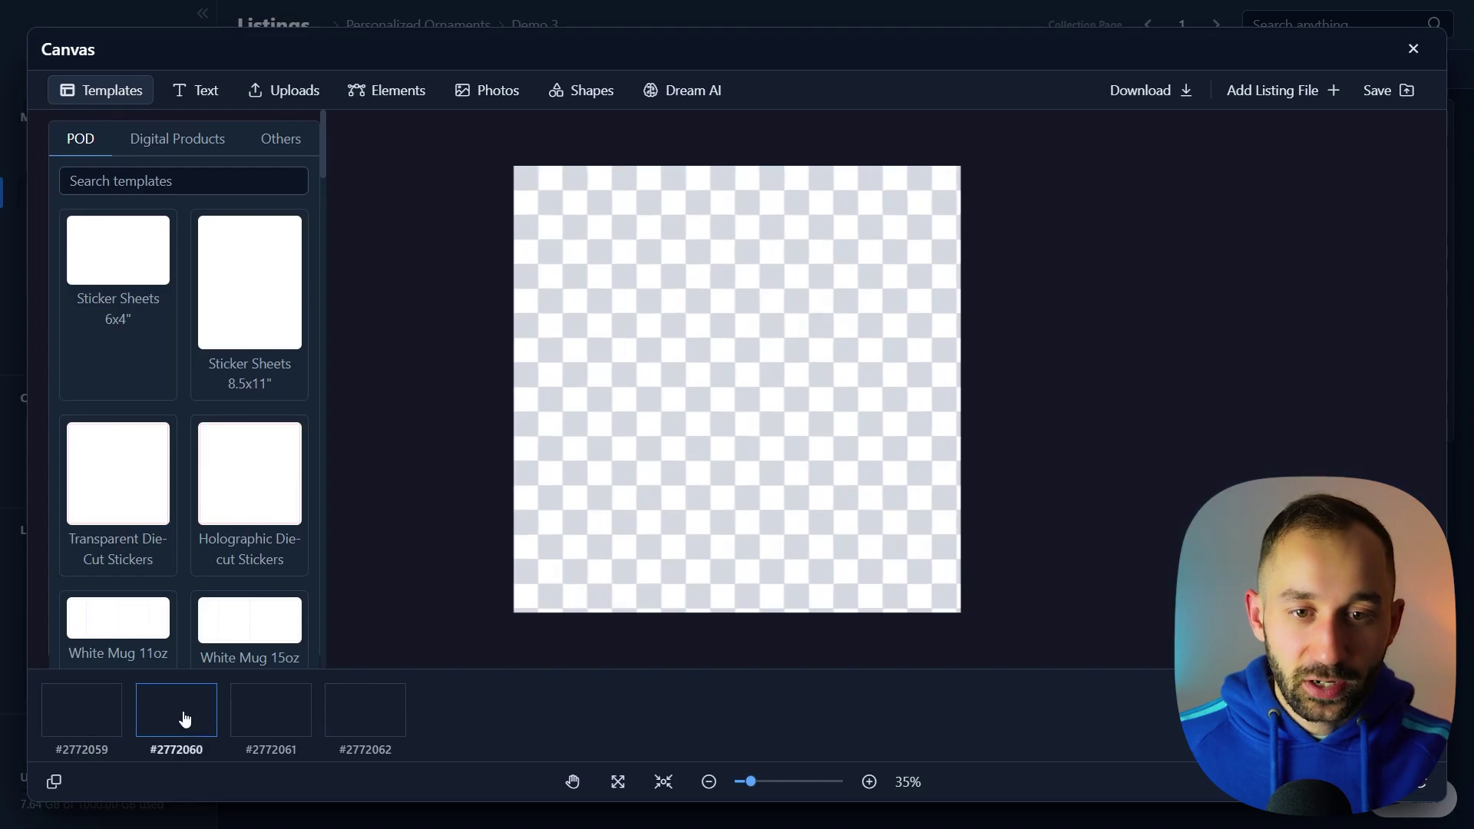
pyautogui.click(760, 352)
pyautogui.click(81, 722)
pyautogui.rightClick(639, 366)
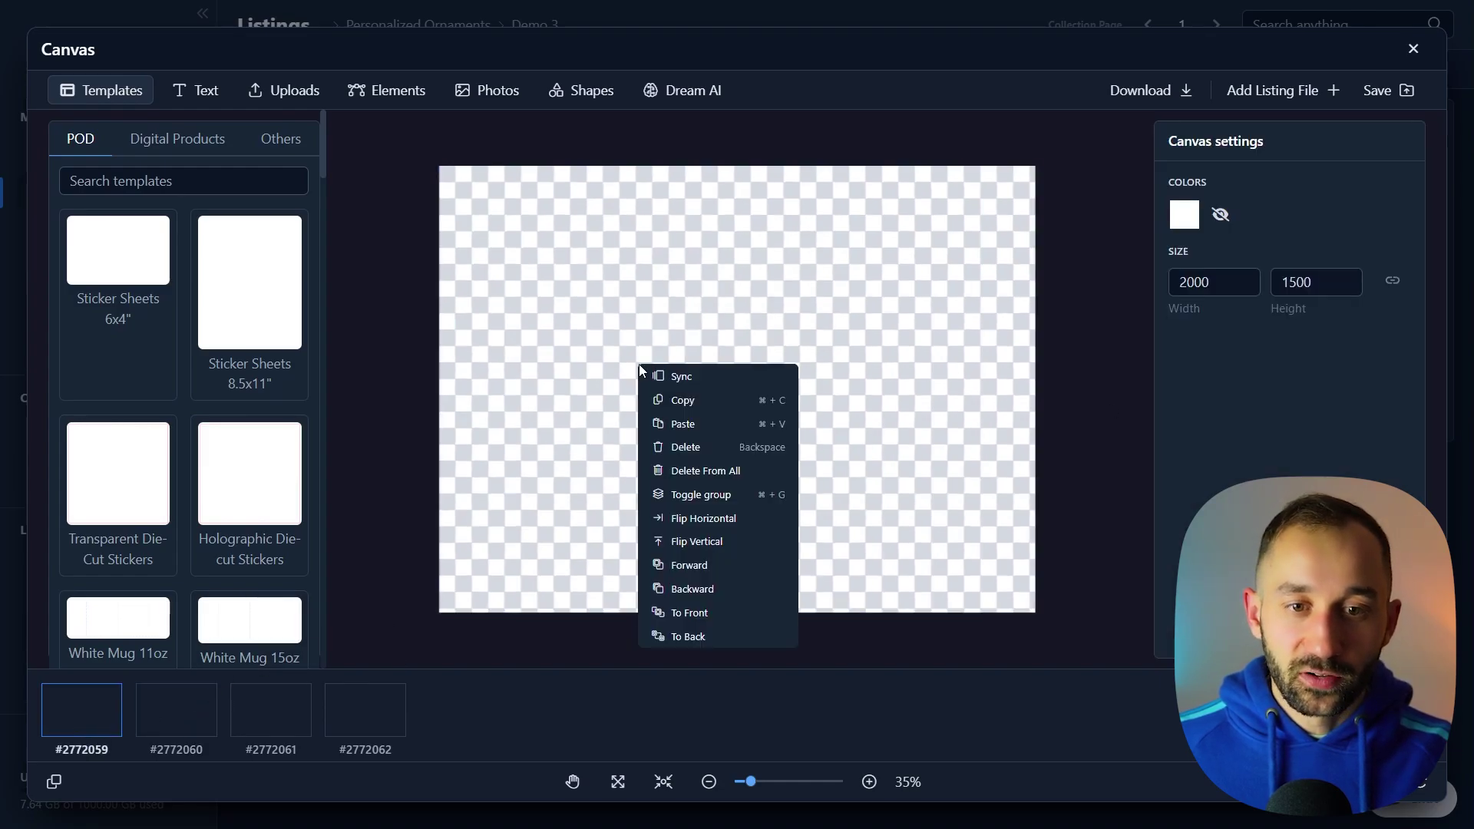
pyautogui.click(673, 379)
pyautogui.click(198, 714)
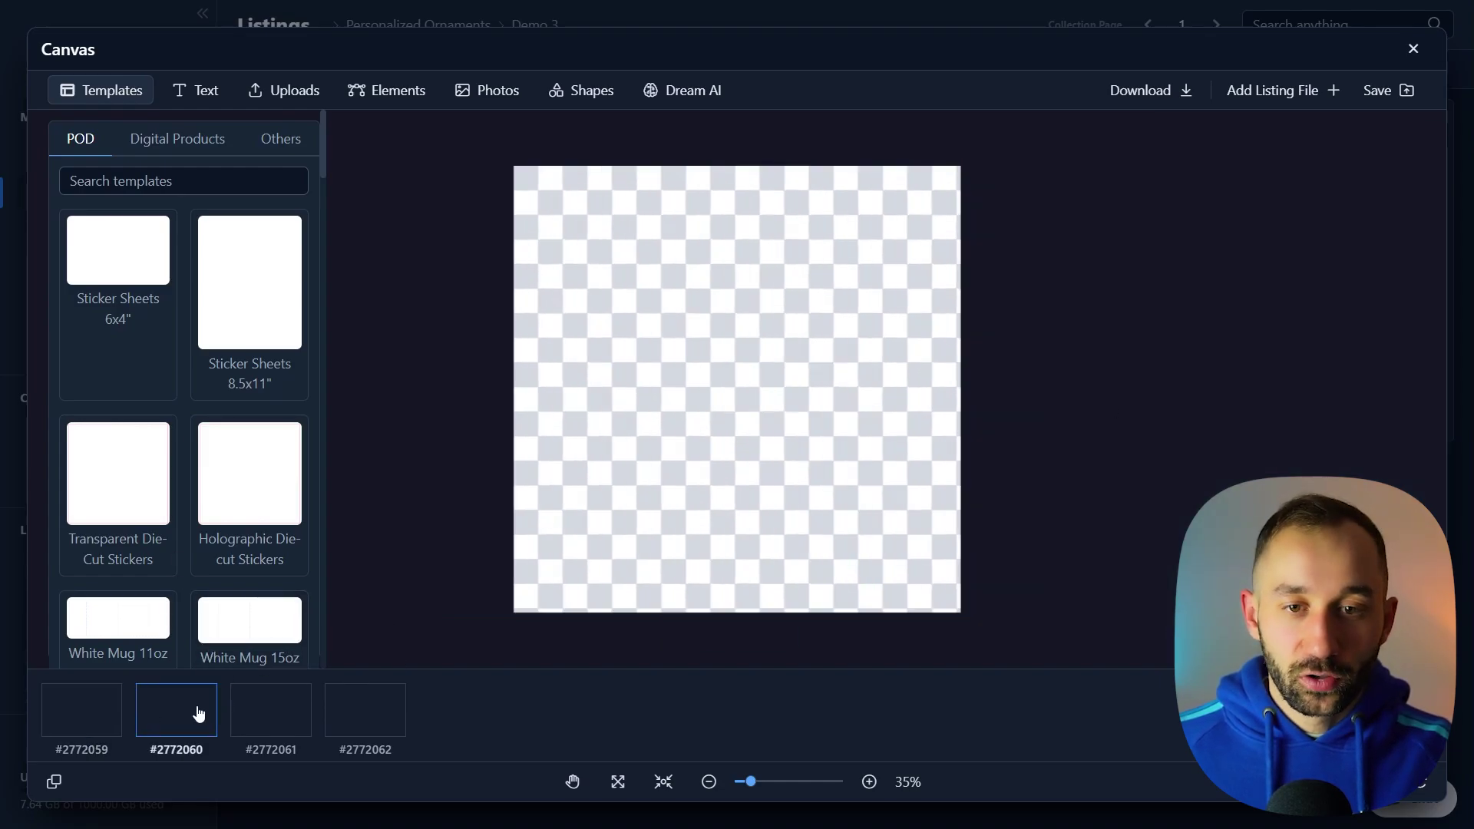
# - Add the Mockup 2 image to the canvases of all listings
pyautogui.click(99, 736)
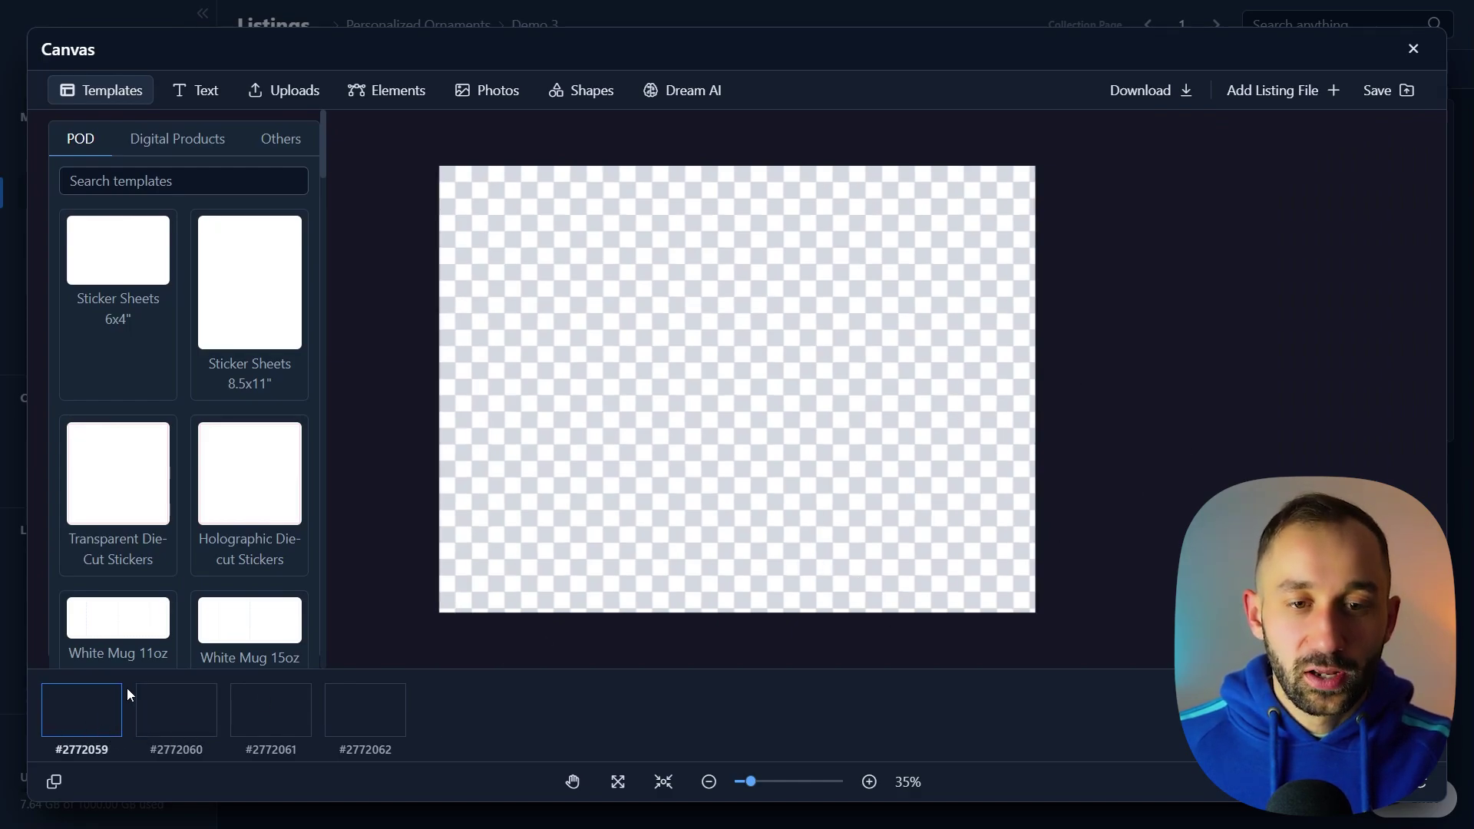
pyautogui.click(1309, 92)
pyautogui.click(1332, 153)
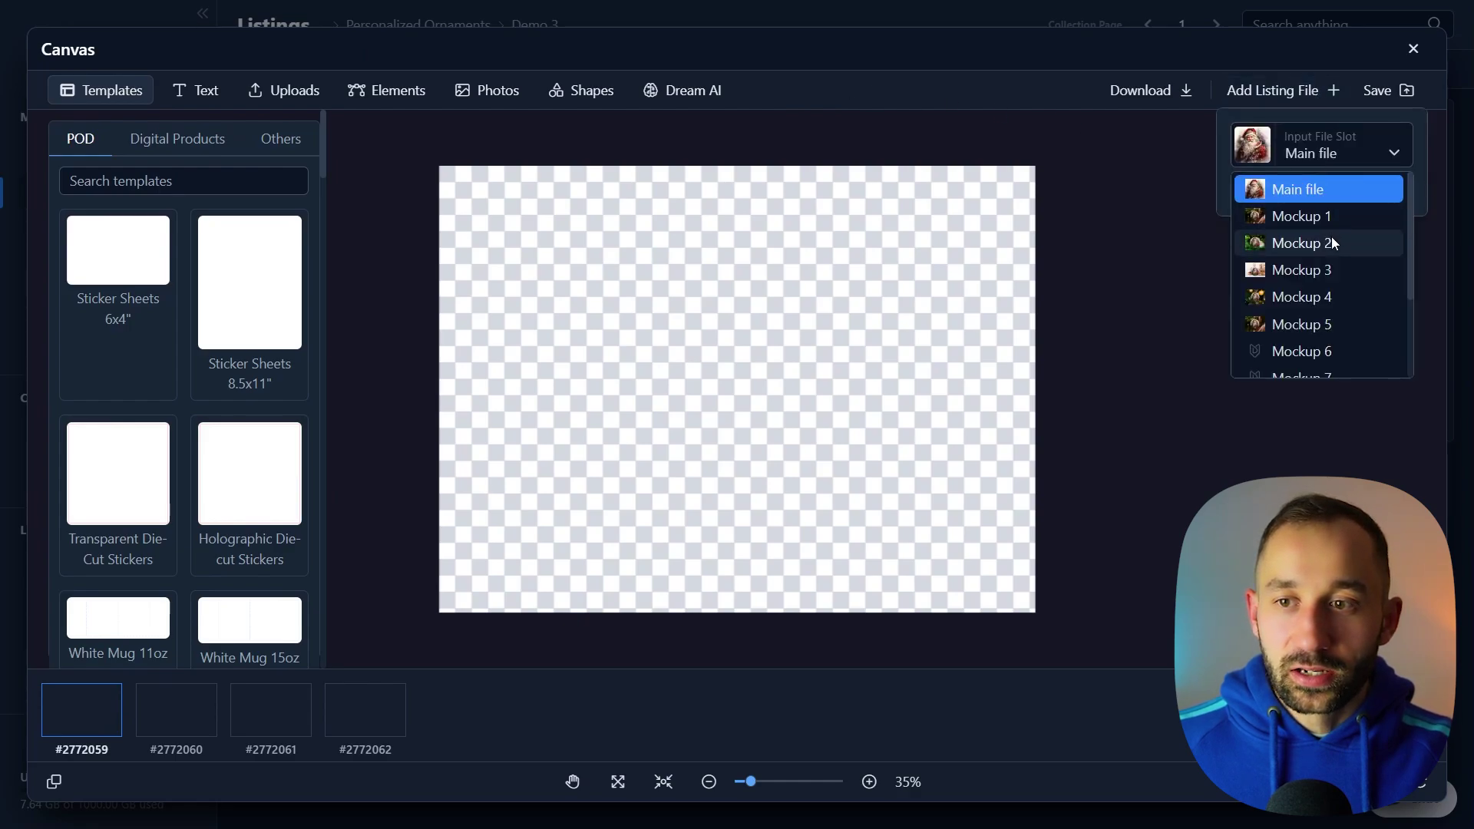
pyautogui.click(1330, 241)
pyautogui.click(1312, 92)
pyautogui.click(1314, 157)
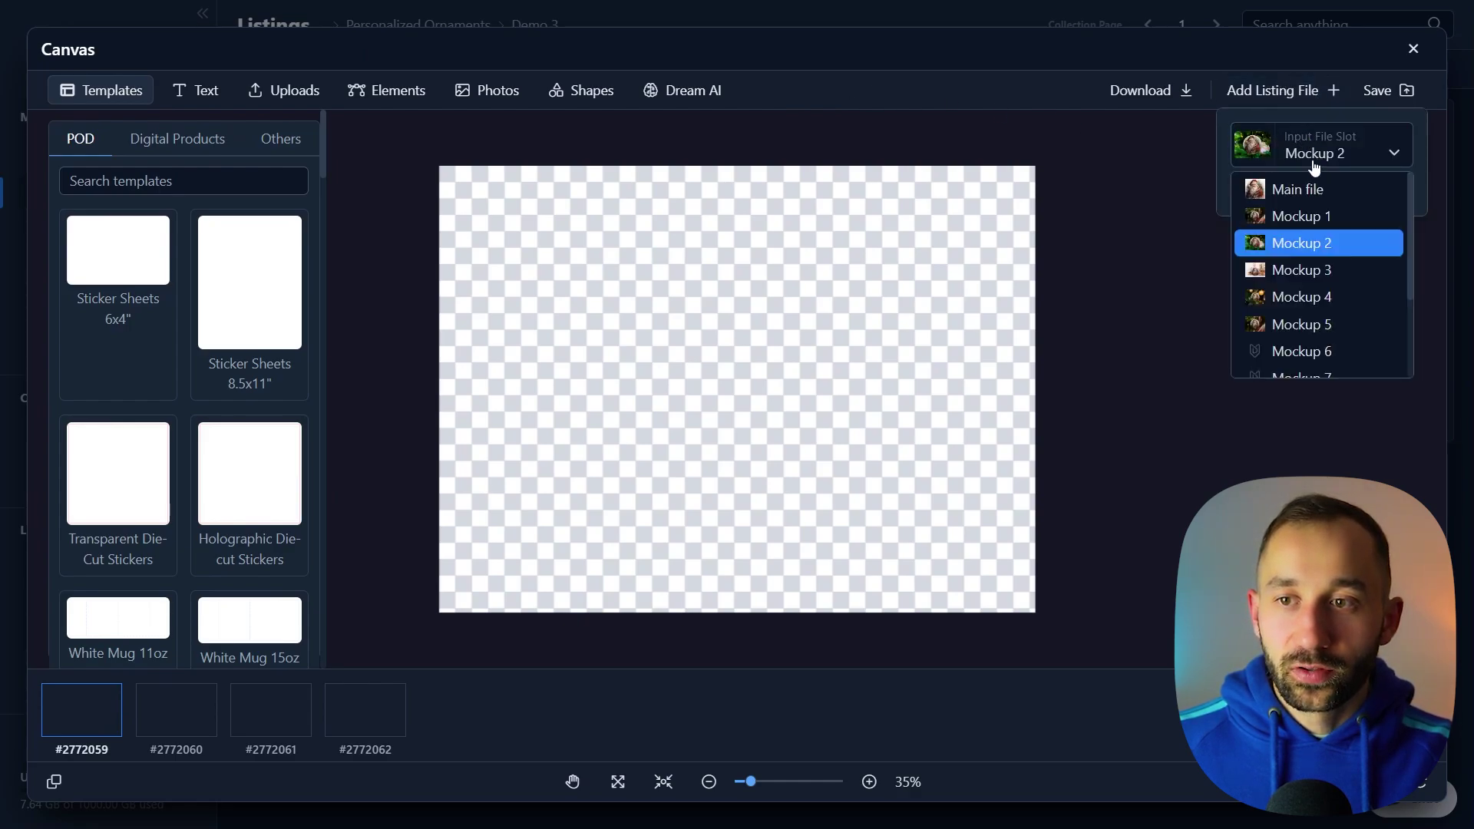
pyautogui.click(1301, 270)
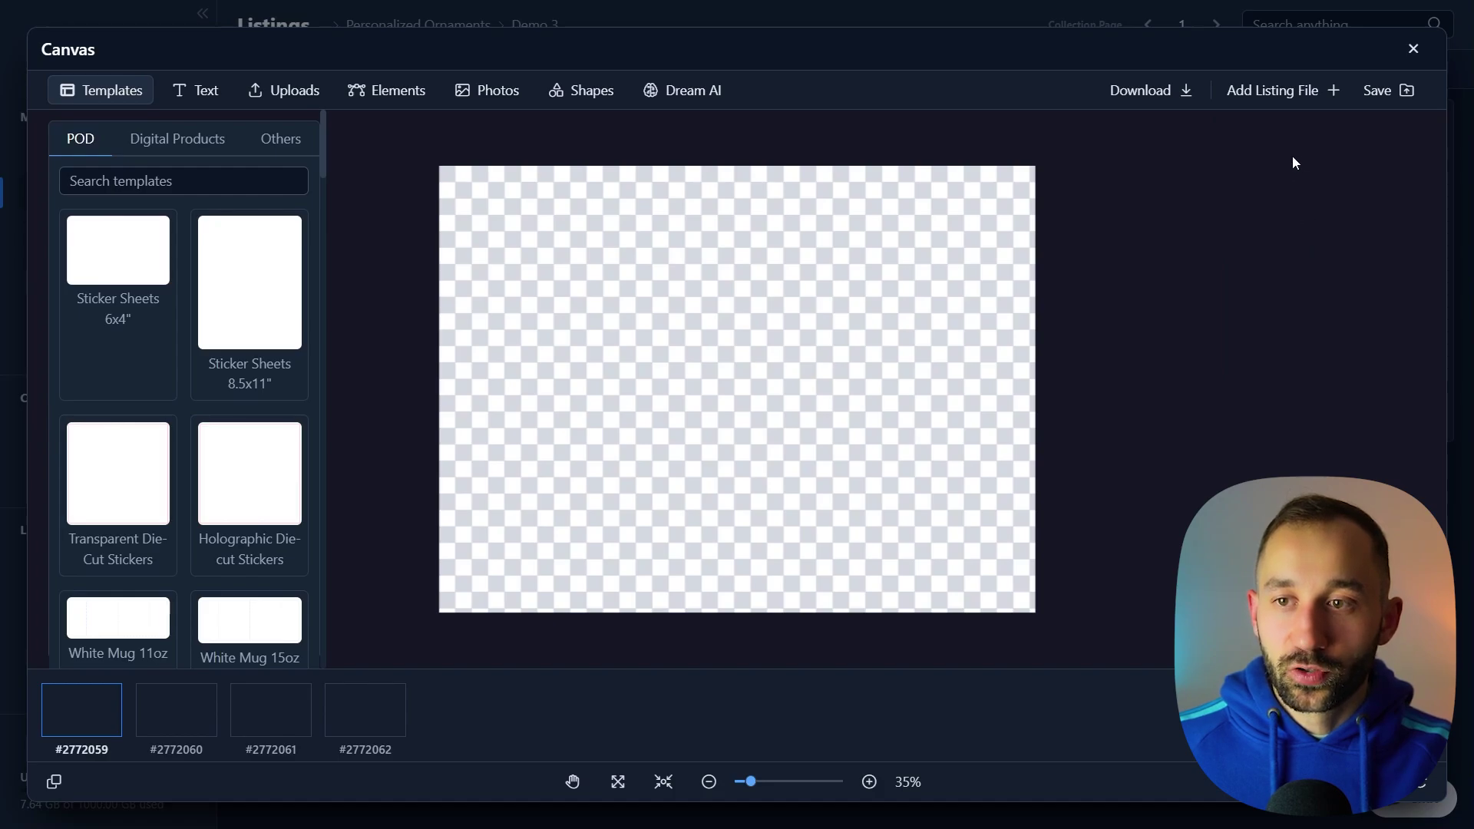
pyautogui.click(1285, 98)
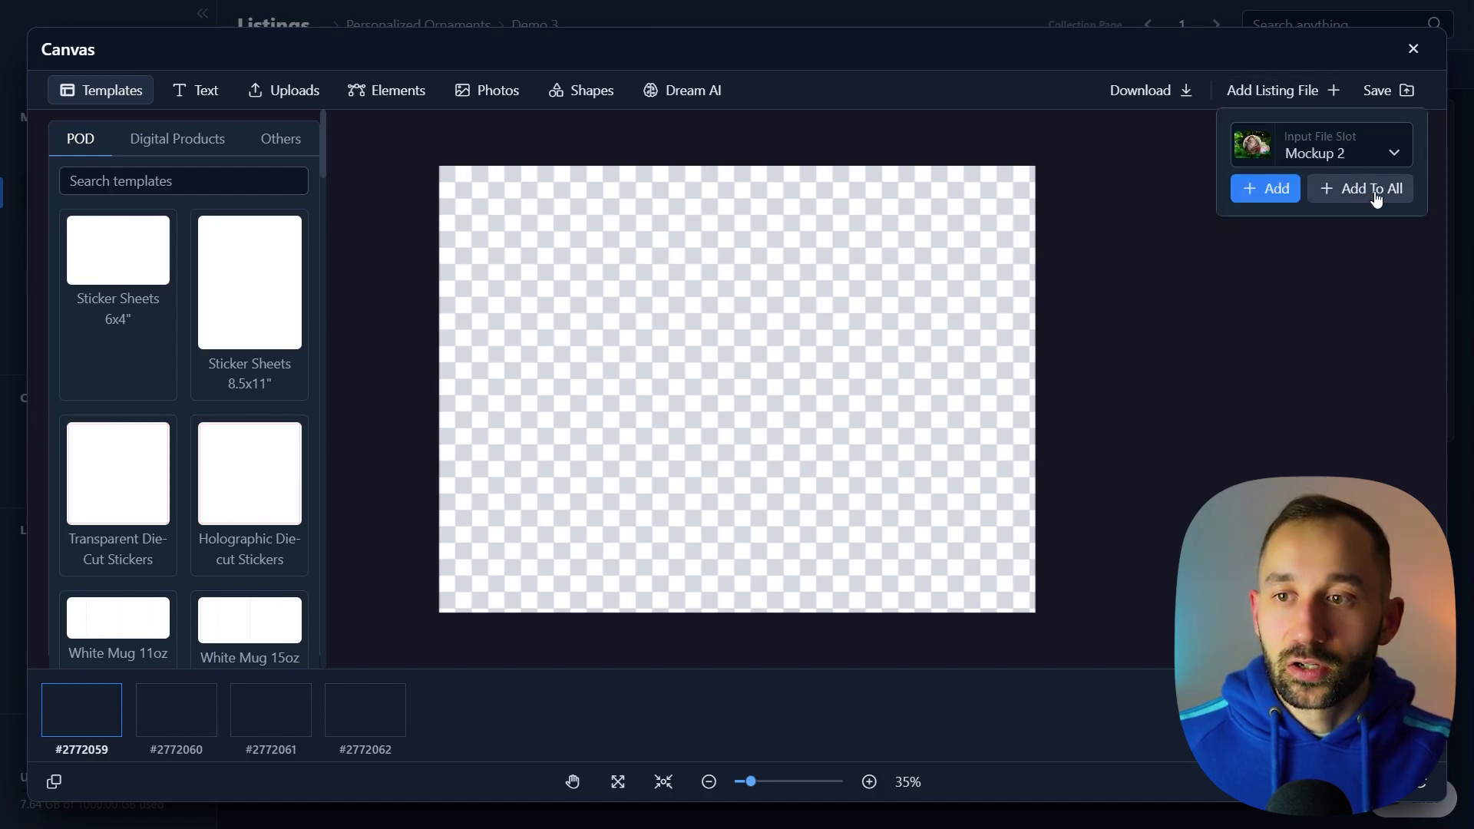
pyautogui.click(1326, 190)
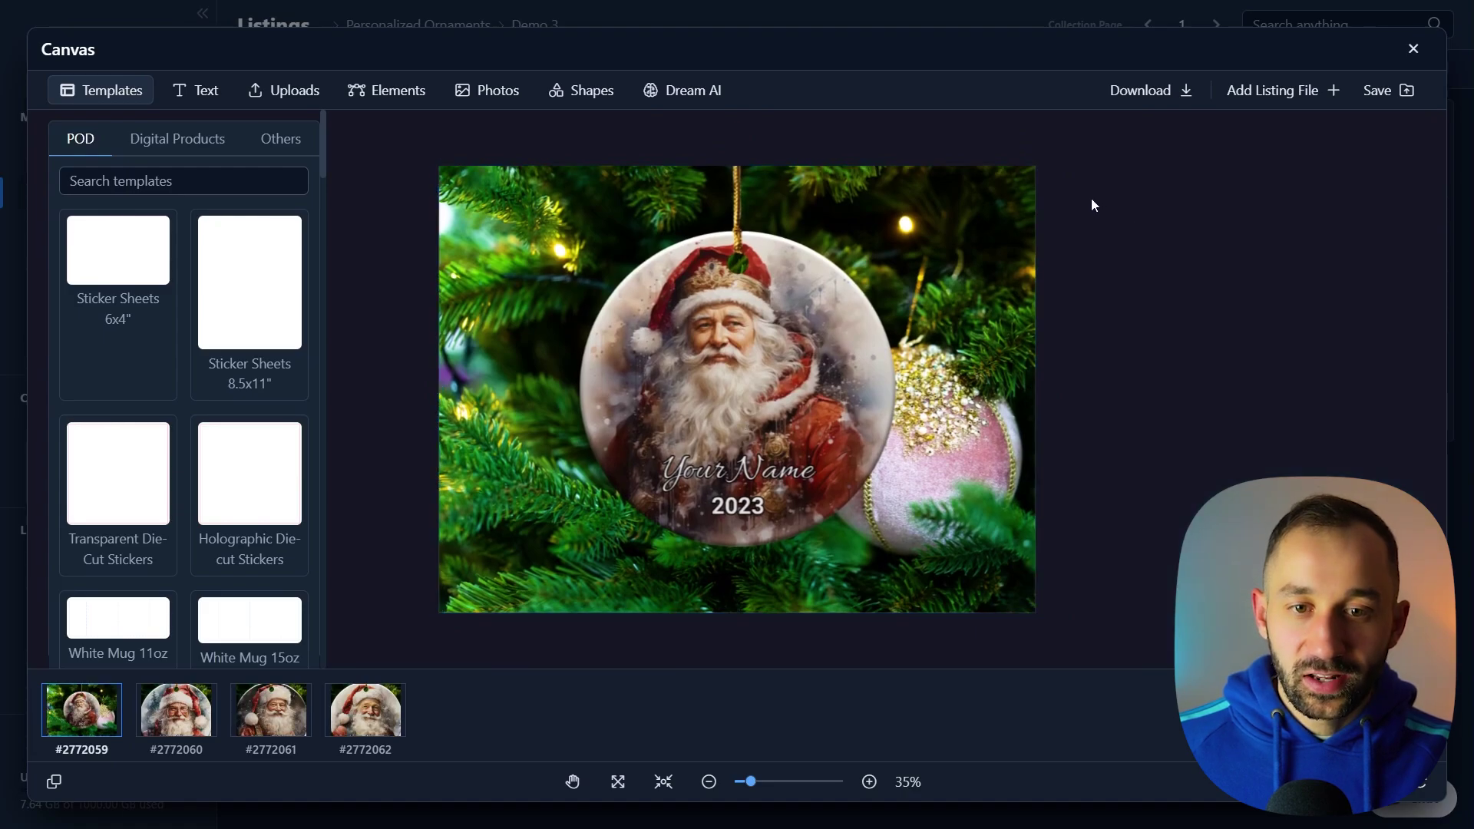
# - Enlarge the first listing's mockup image slightly beyond the canvas, sync it to all listings, and check the second listing
pyautogui.rightClick(671, 428)
pyautogui.click(738, 448)
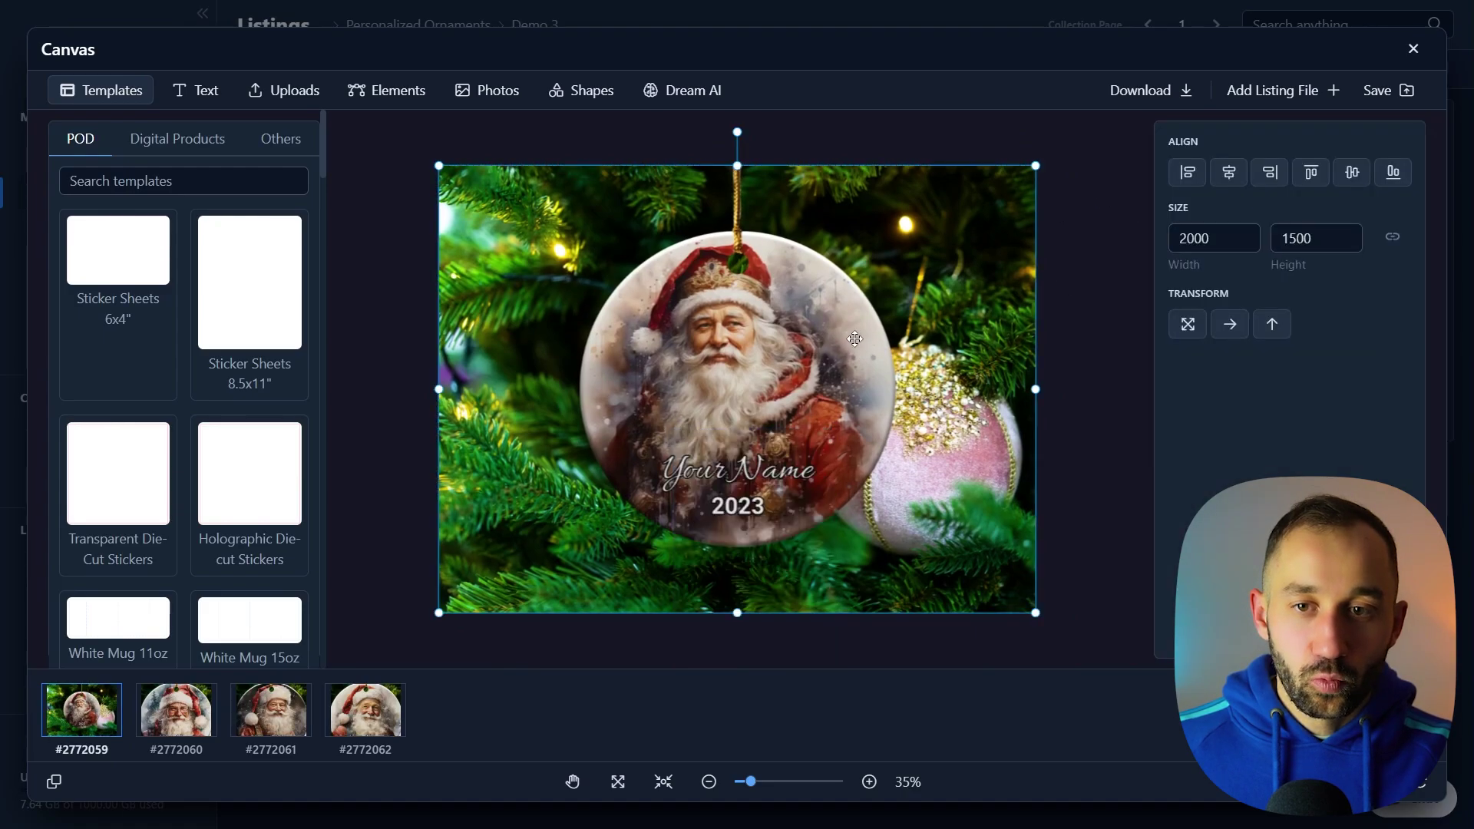
pyautogui.rightClick(891, 312)
pyautogui.click(972, 326)
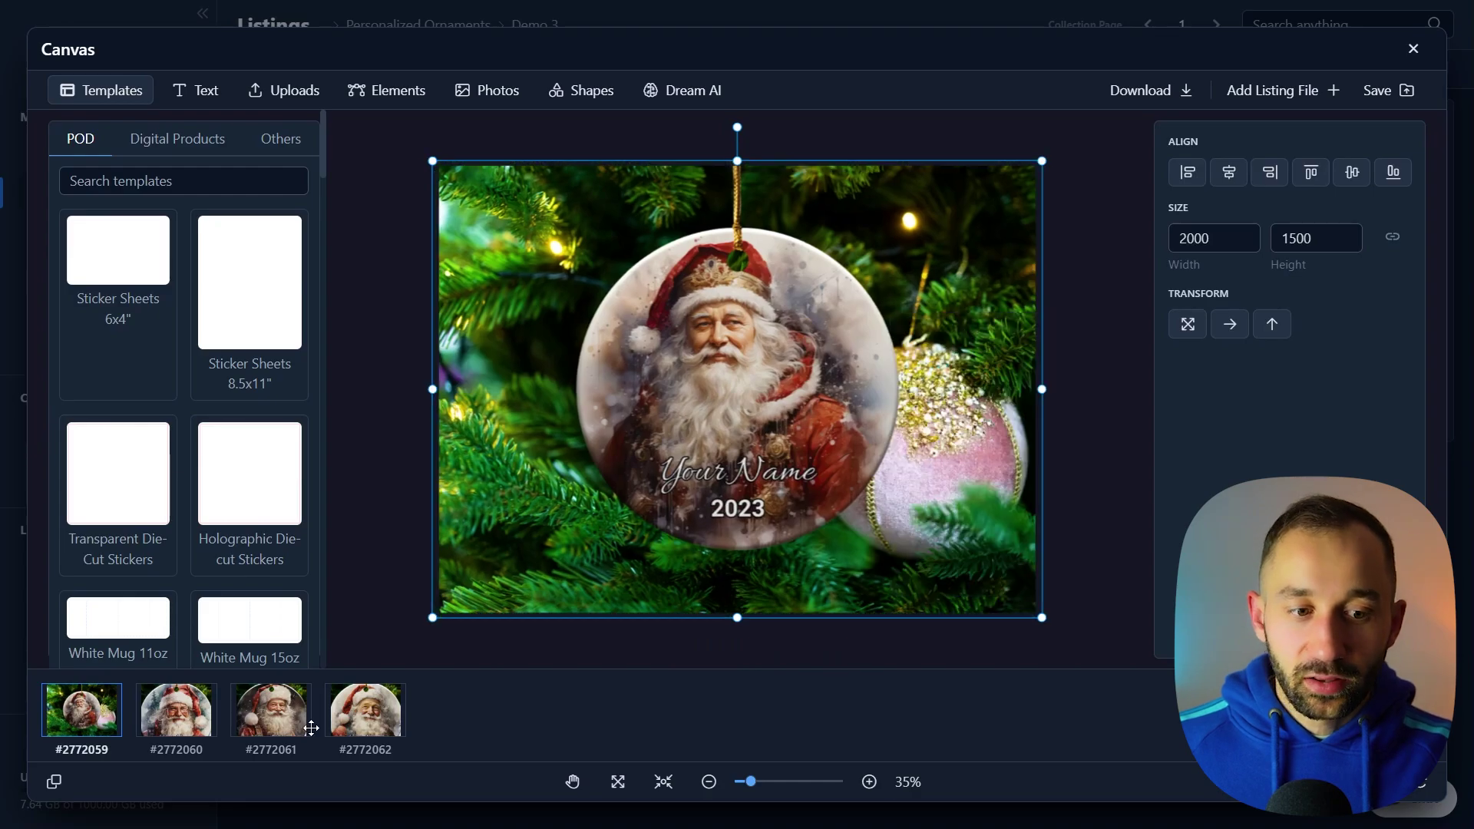
pyautogui.click(192, 732)
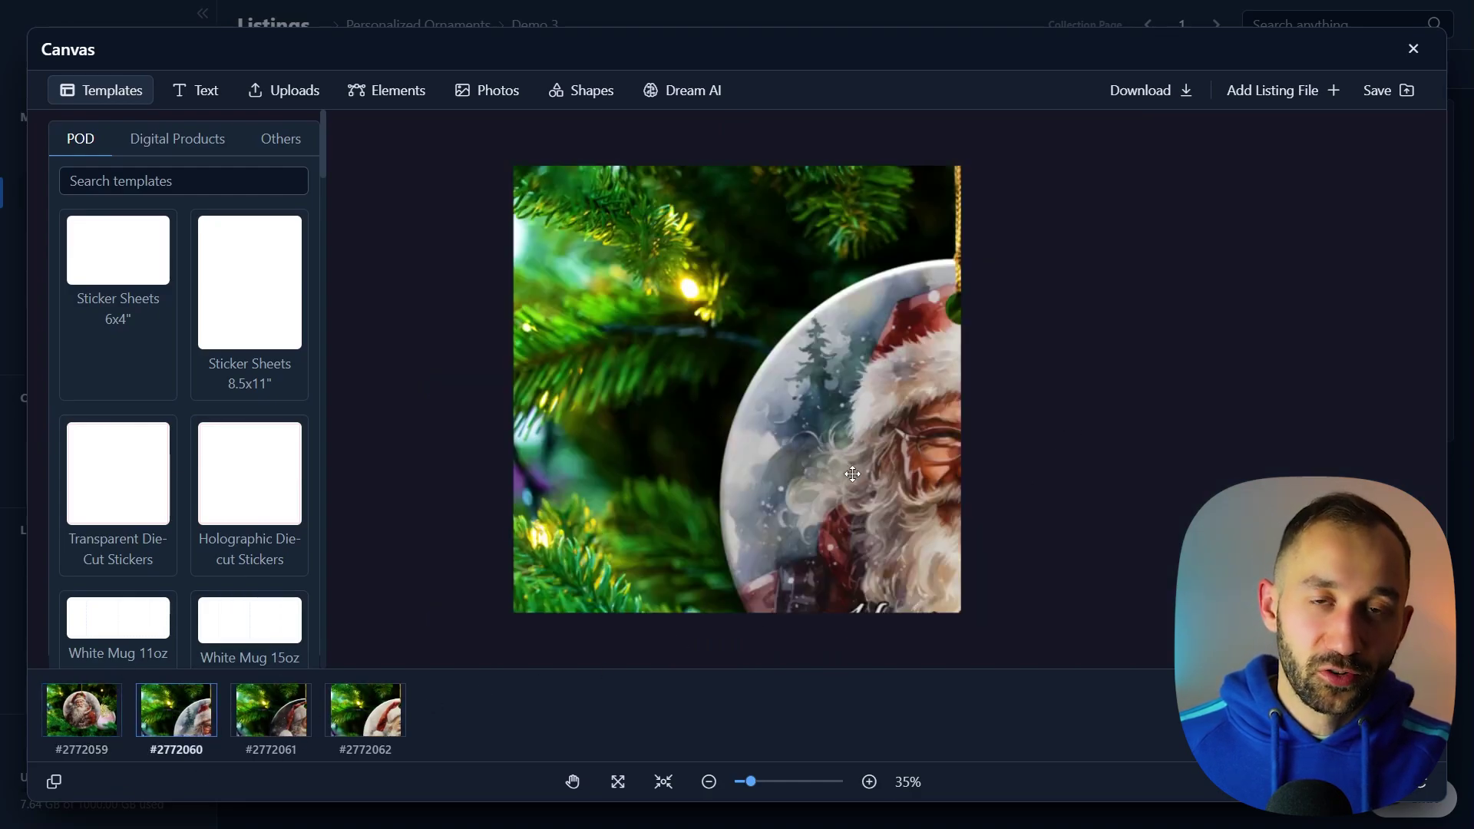
pyautogui.click(76, 732)
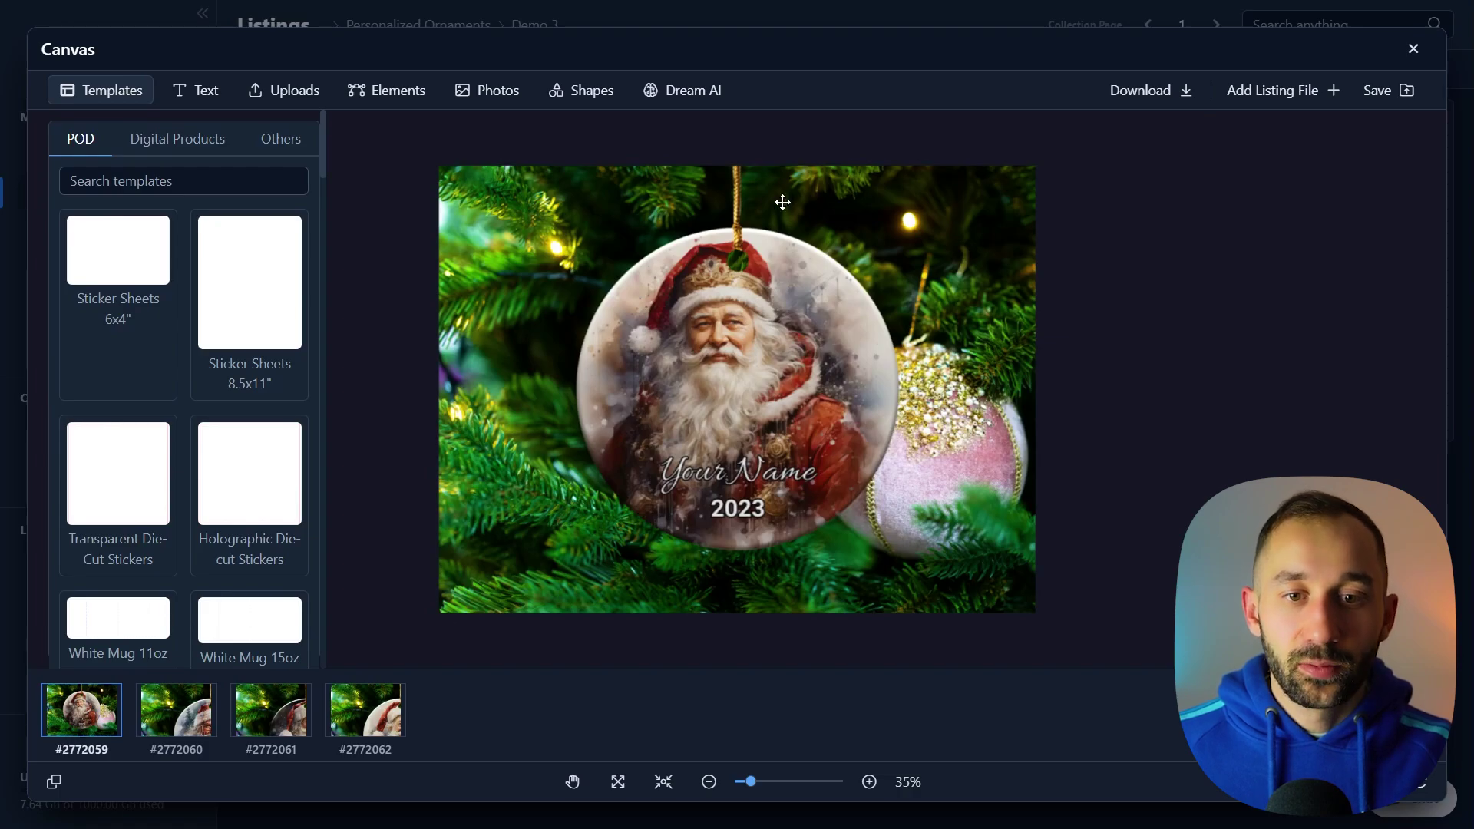
# - Add a ticket-shaped banner about 1160 wide by 159 high below the ornament on the first listing's canvas
pyautogui.click(378, 90)
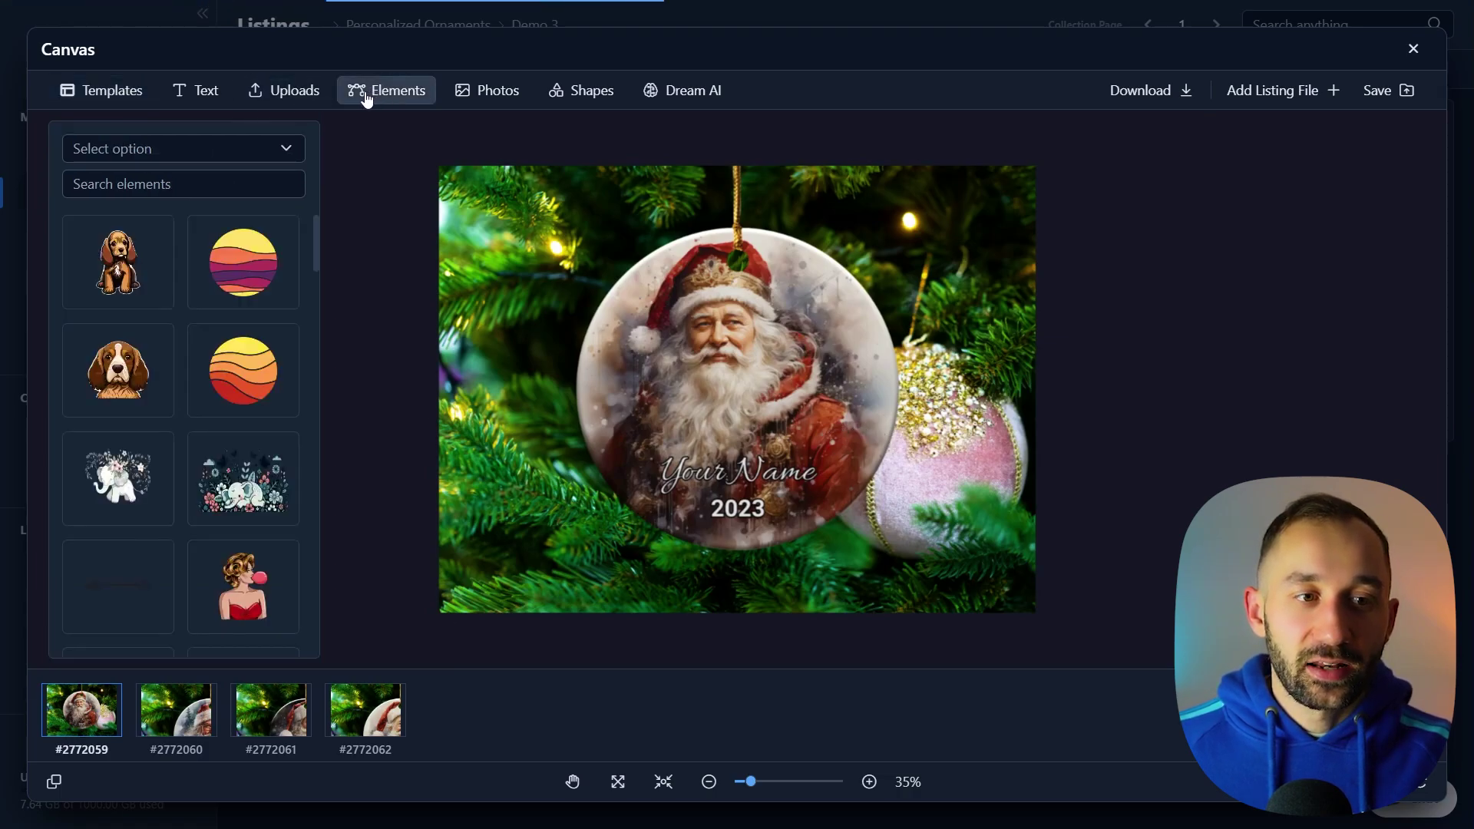
pyautogui.click(591, 91)
pyautogui.scroll(-2, 135, 328)
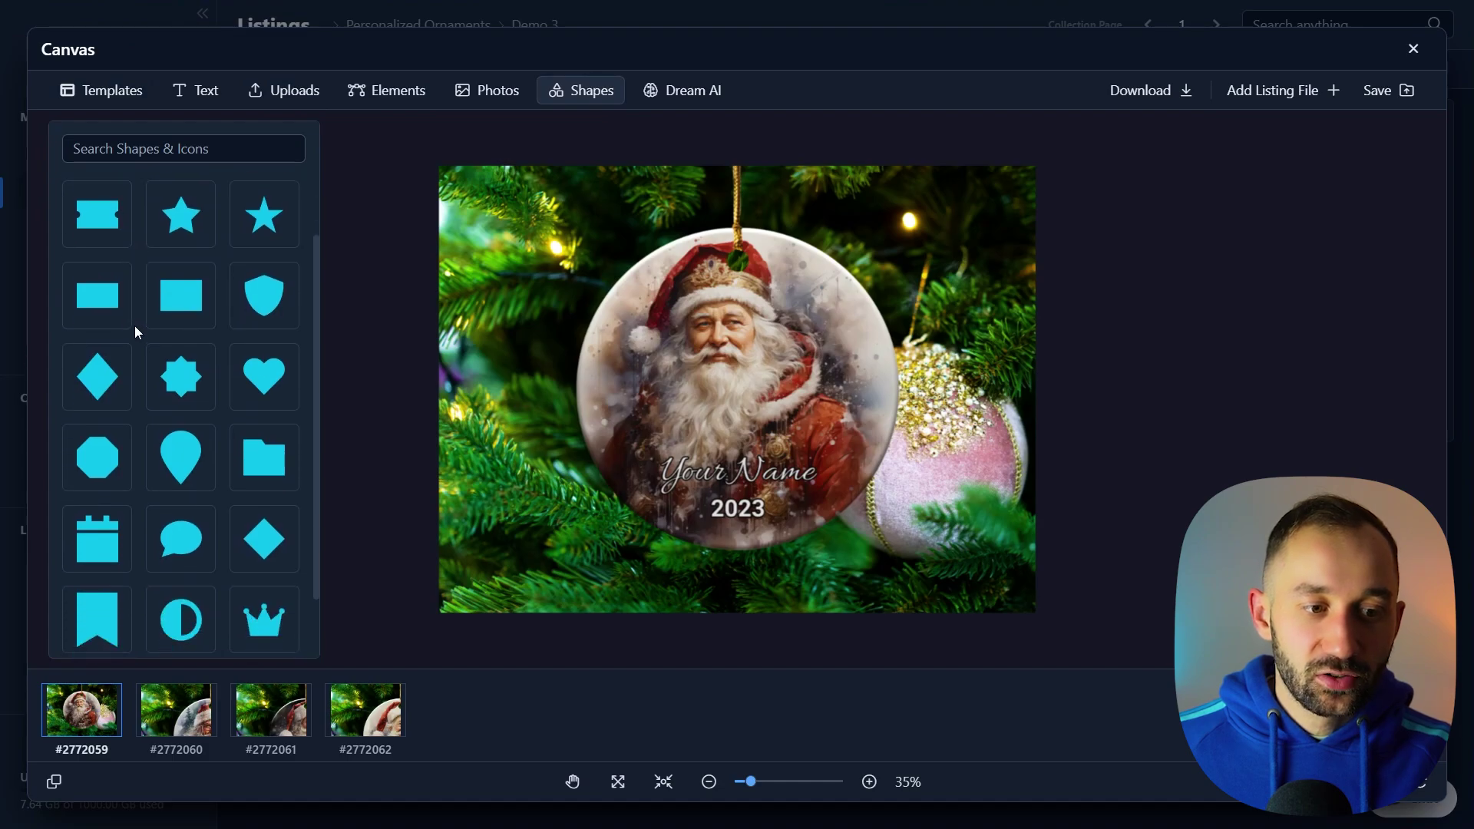
pyautogui.scroll(2, 148, 326)
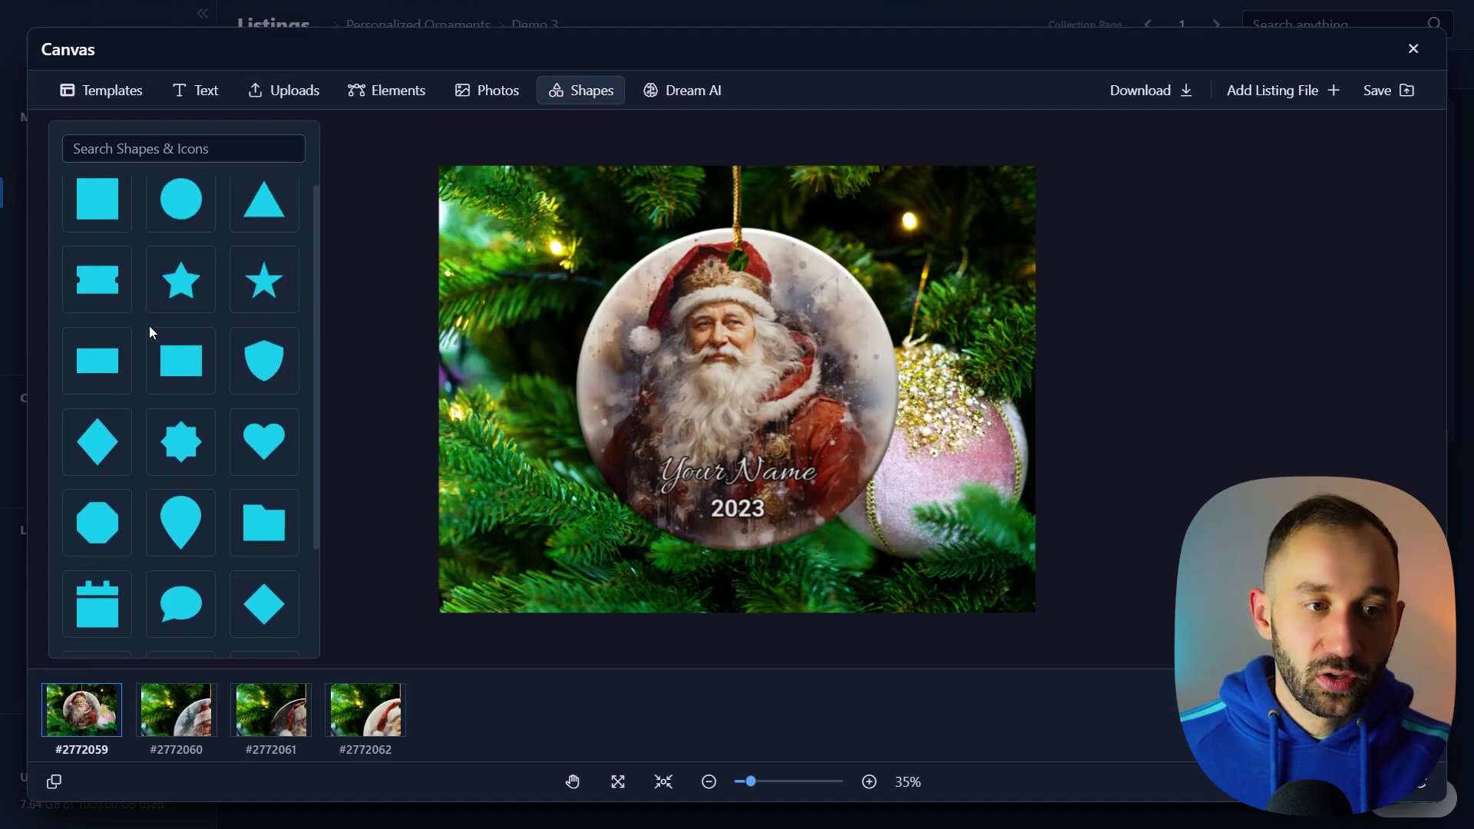
pyautogui.click(105, 290)
pyautogui.moveTo(642, 411); pyautogui.dragTo(634, 454)
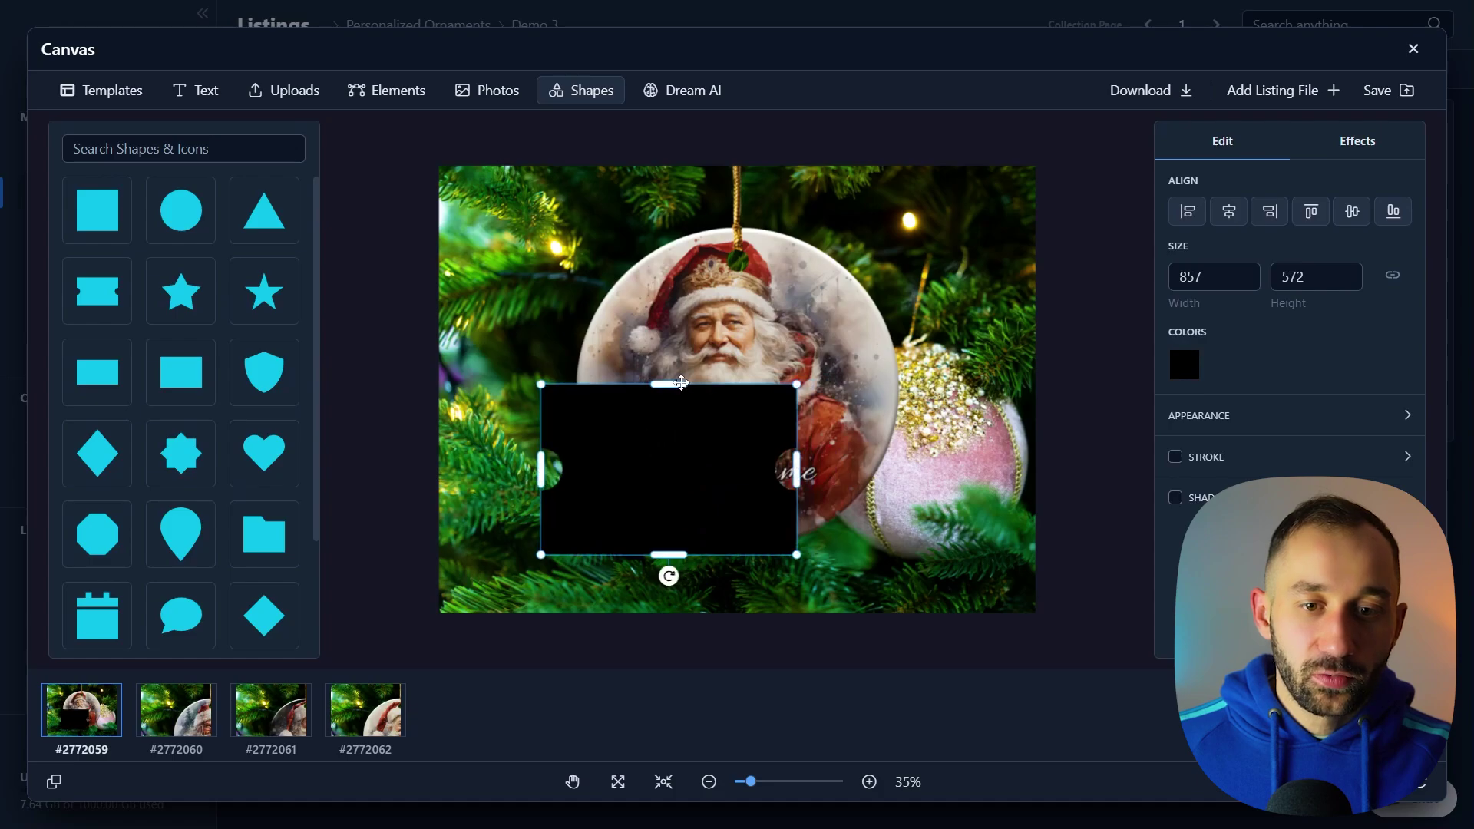
pyautogui.moveTo(668, 385); pyautogui.dragTo(668, 484)
pyautogui.moveTo(793, 513); pyautogui.dragTo(848, 513)
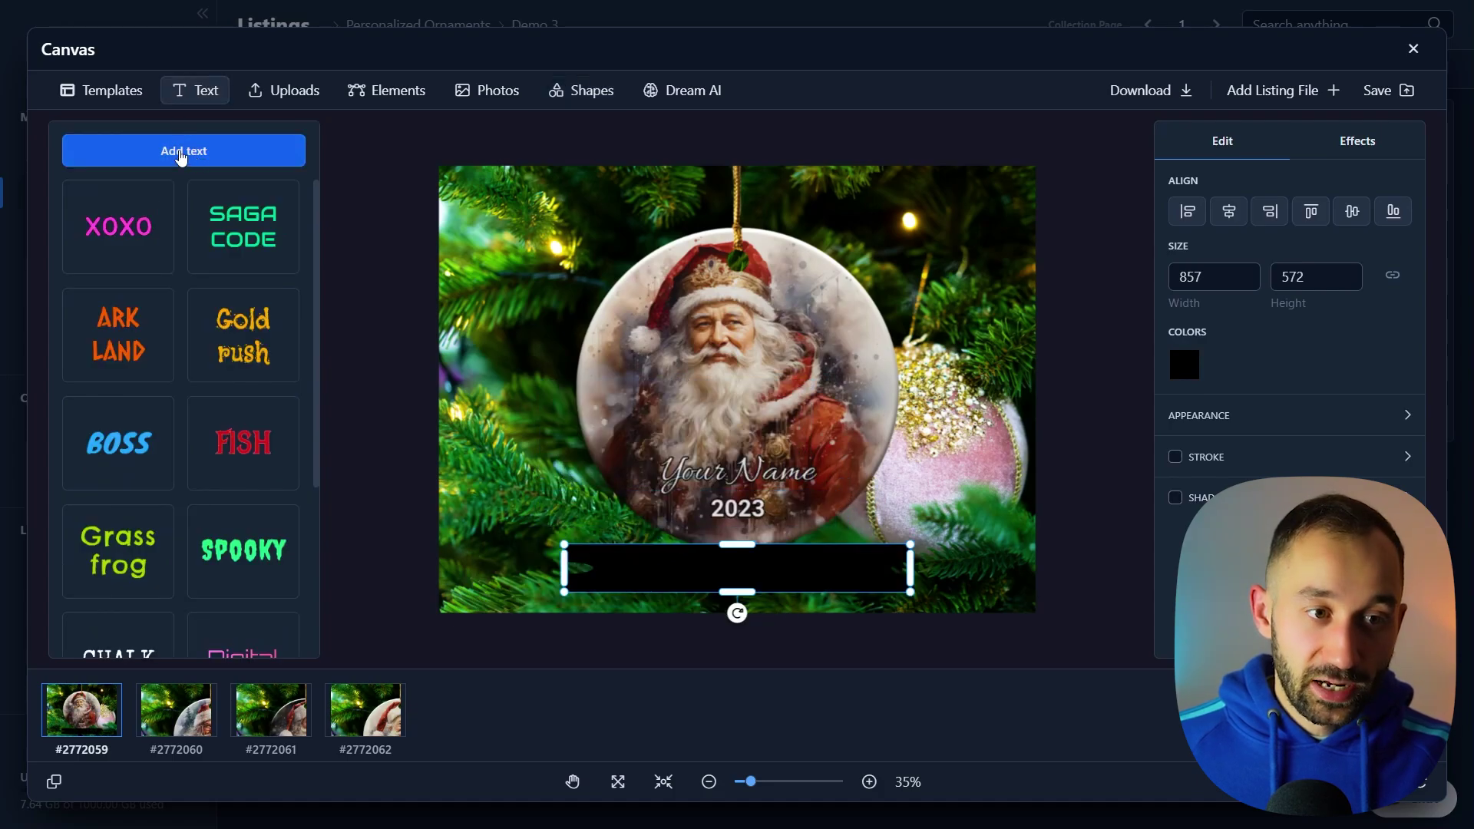
# - Add white text reading "CUSTOMIZABLE" centred on the black banner
pyautogui.click(173, 151)
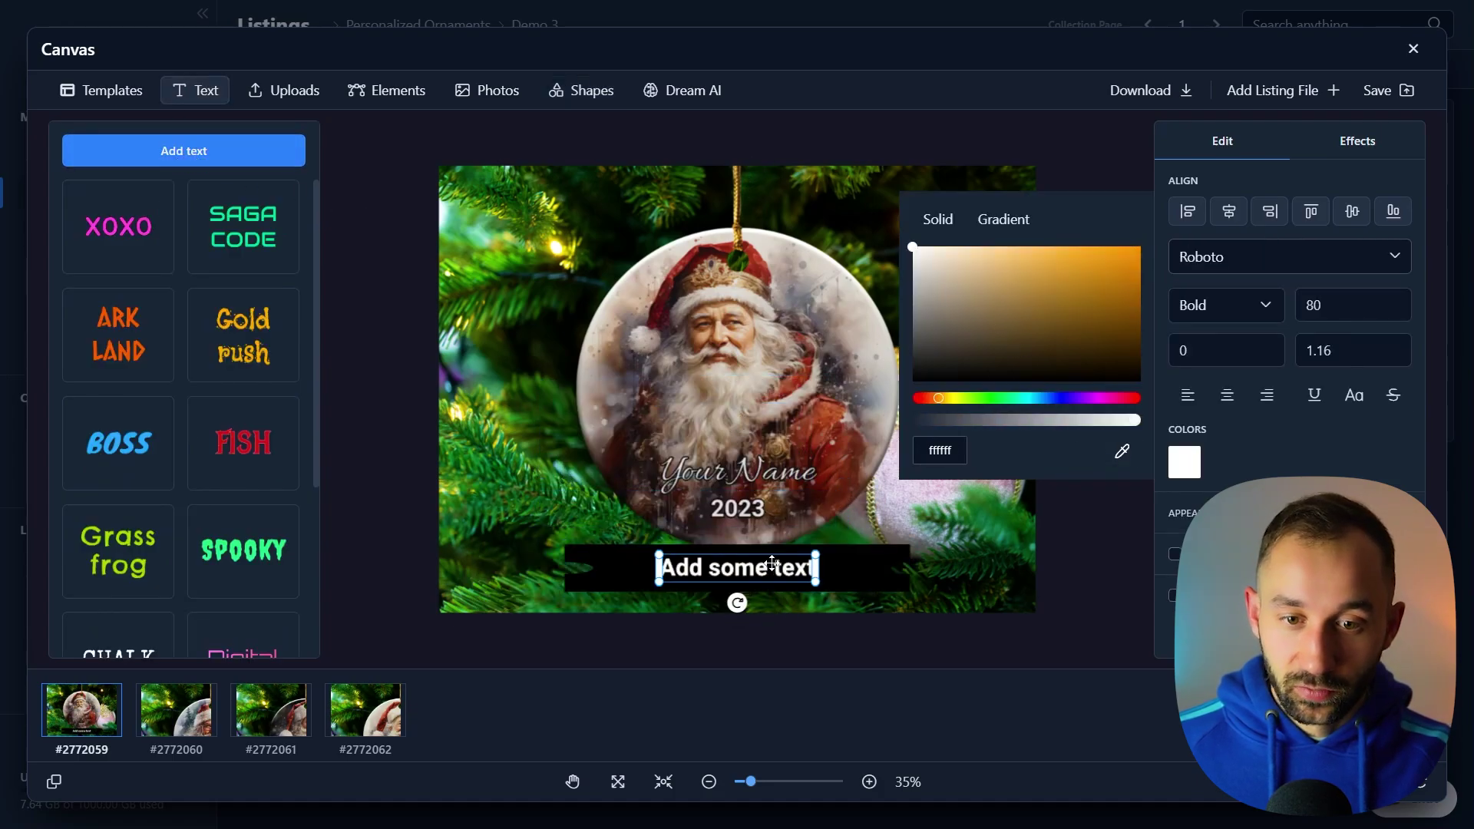
pyautogui.doubleClick(772, 564)
pyautogui.hotkey('ctrl', 'a')
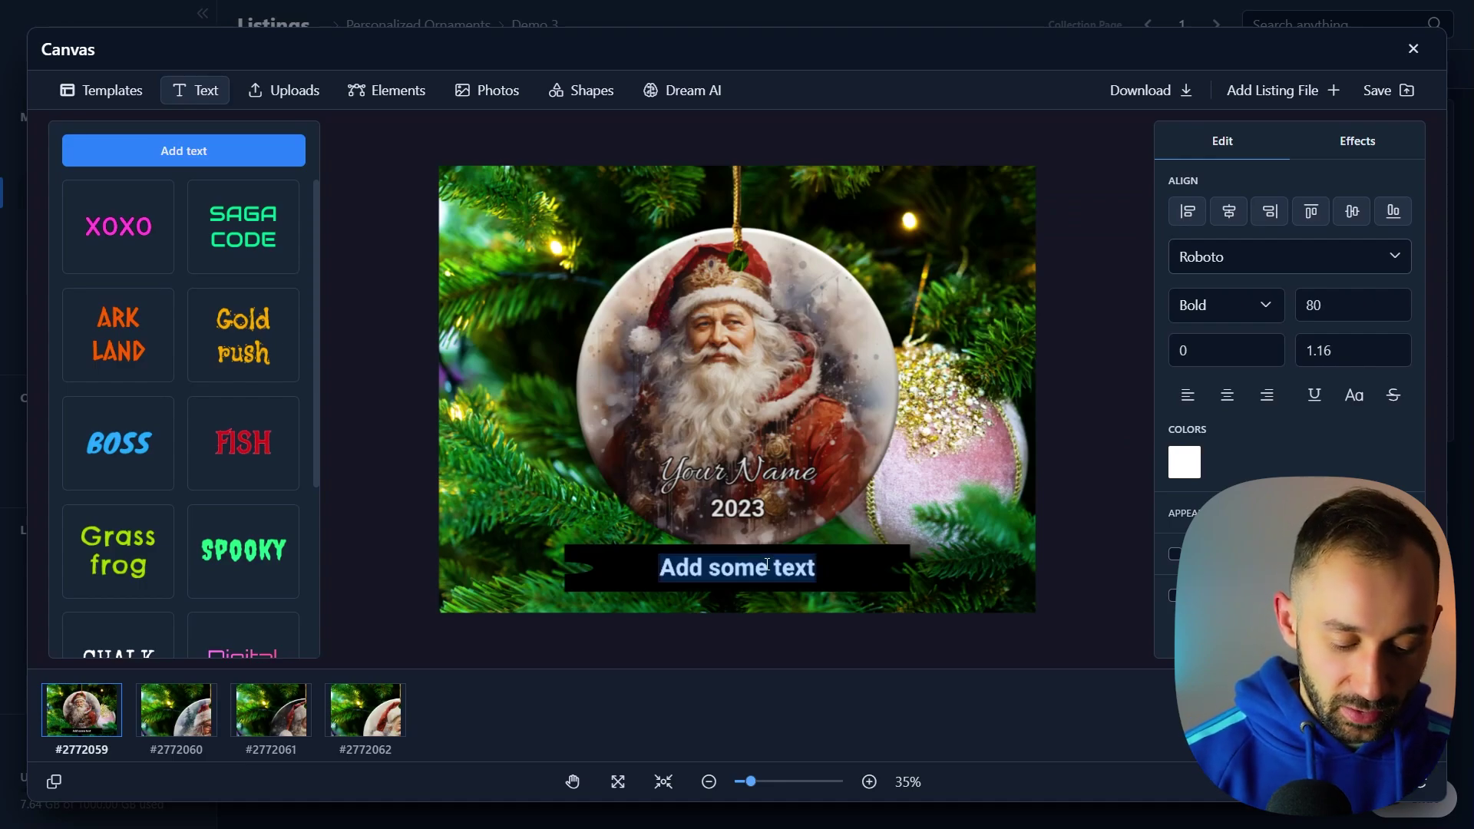
pyautogui.write('PERS')
pyautogui.hotkey('ctrl', 'a')
pyautogui.write('CUSTO')
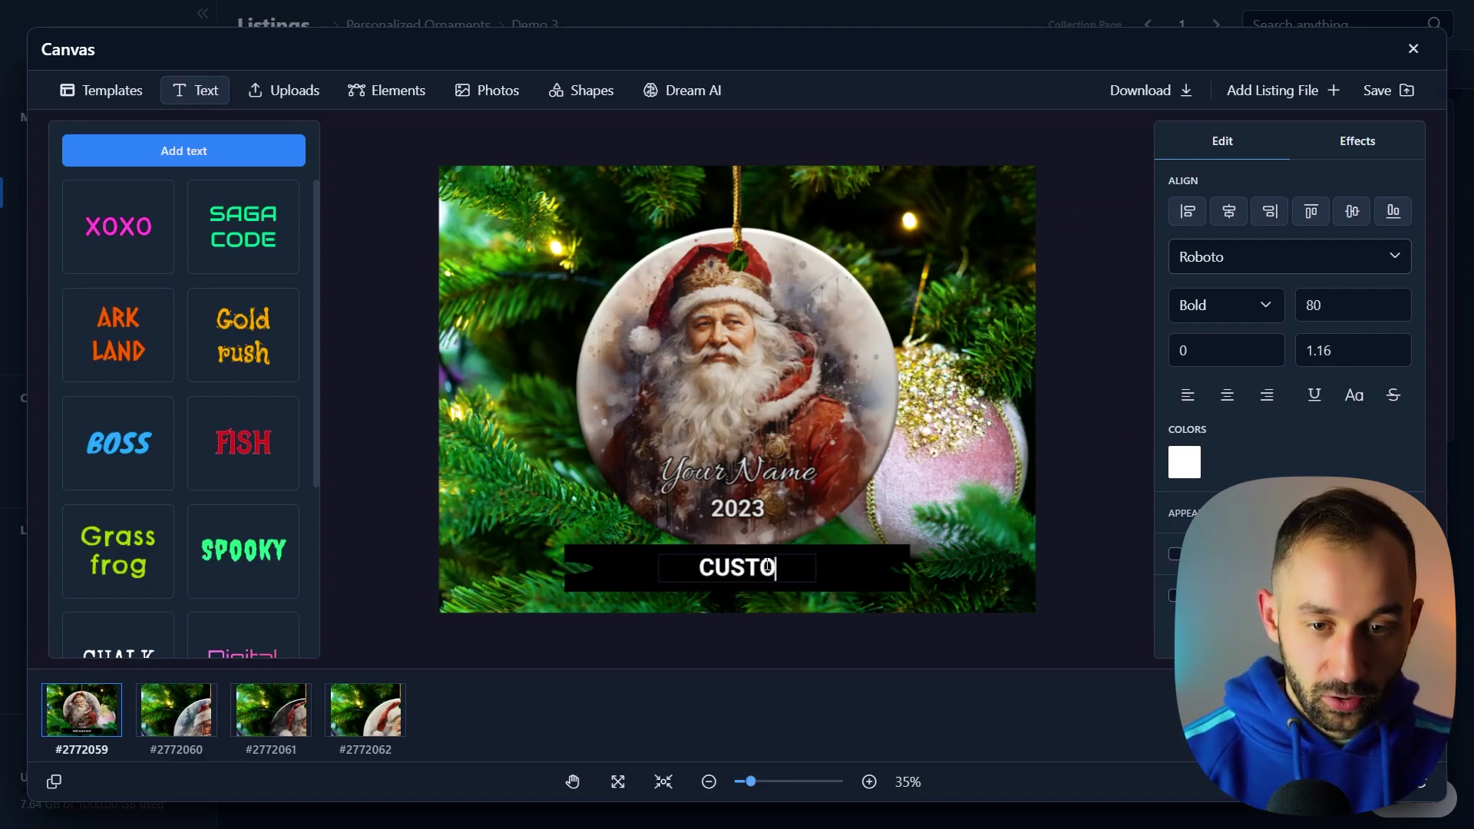
pyautogui.write('MIZABLE')
pyautogui.hotkey('ctrl', 'a')
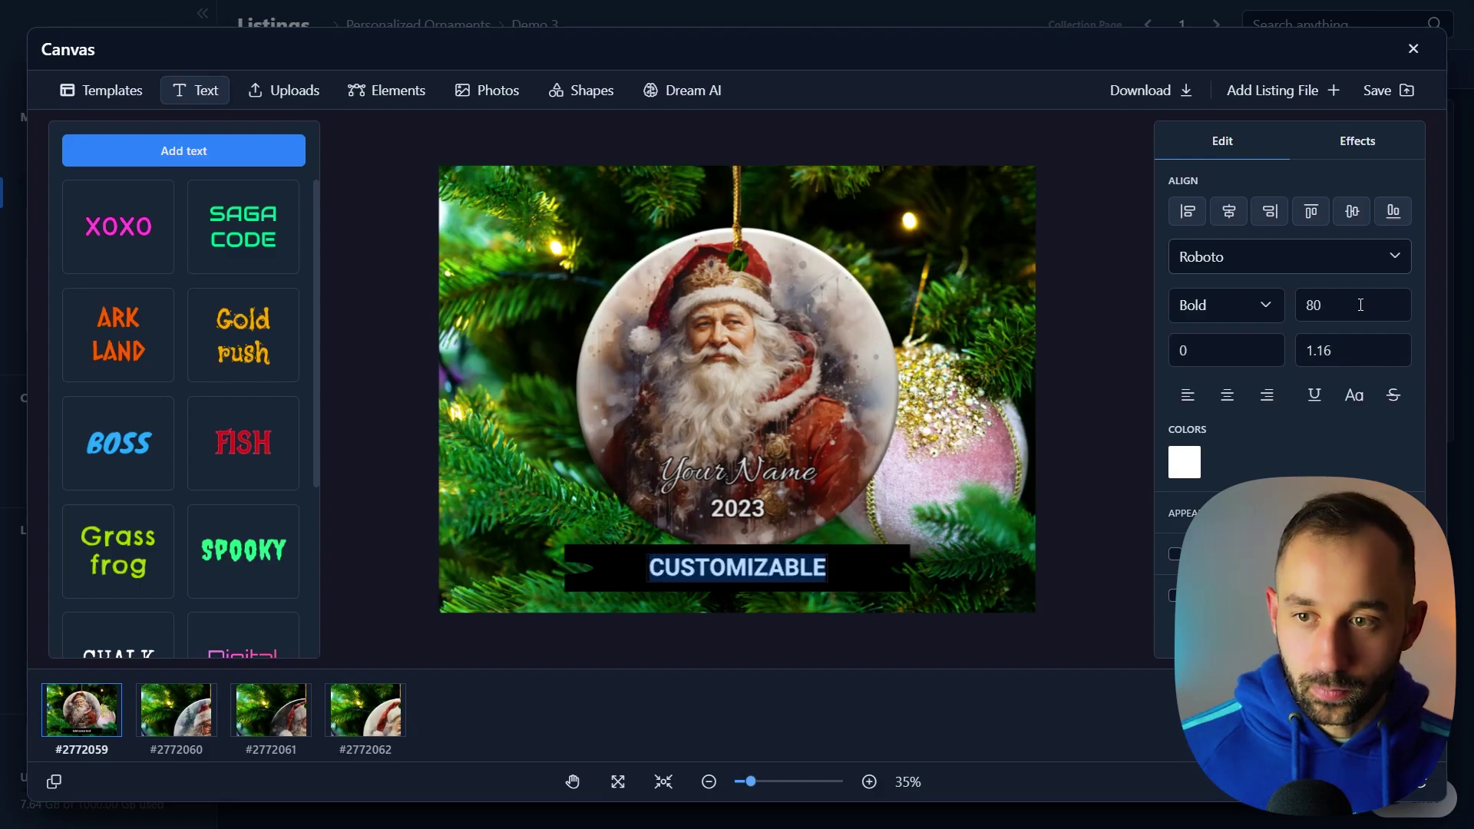
# - Set the CUSTOMIZABLE text's font size to 100 and its letter spacing to 100
pyautogui.doubleClick(1360, 304)
pyautogui.write('100')
pyautogui.click(1165, 347)
pyautogui.write('5')
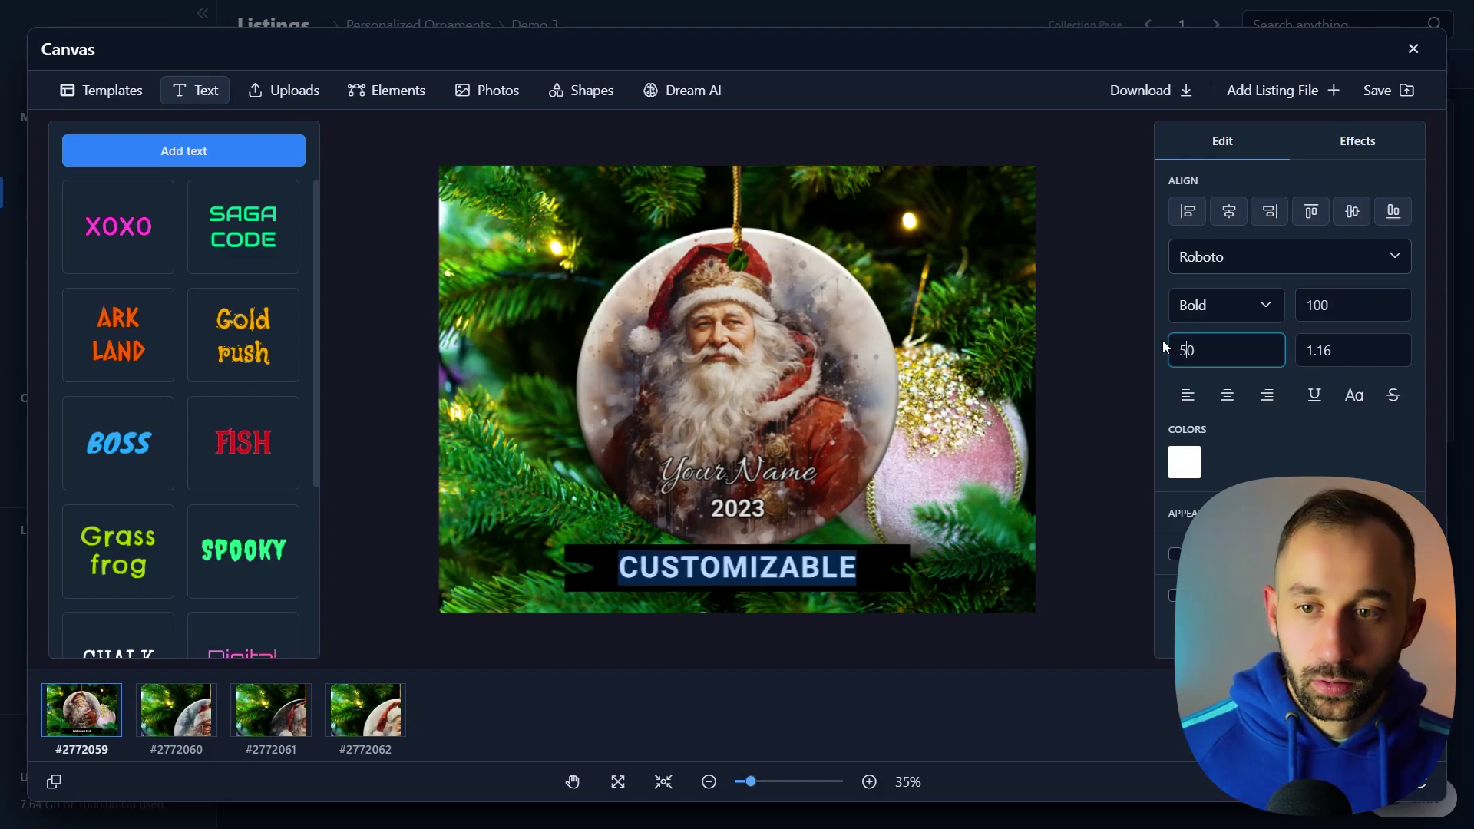
pyautogui.write('100')
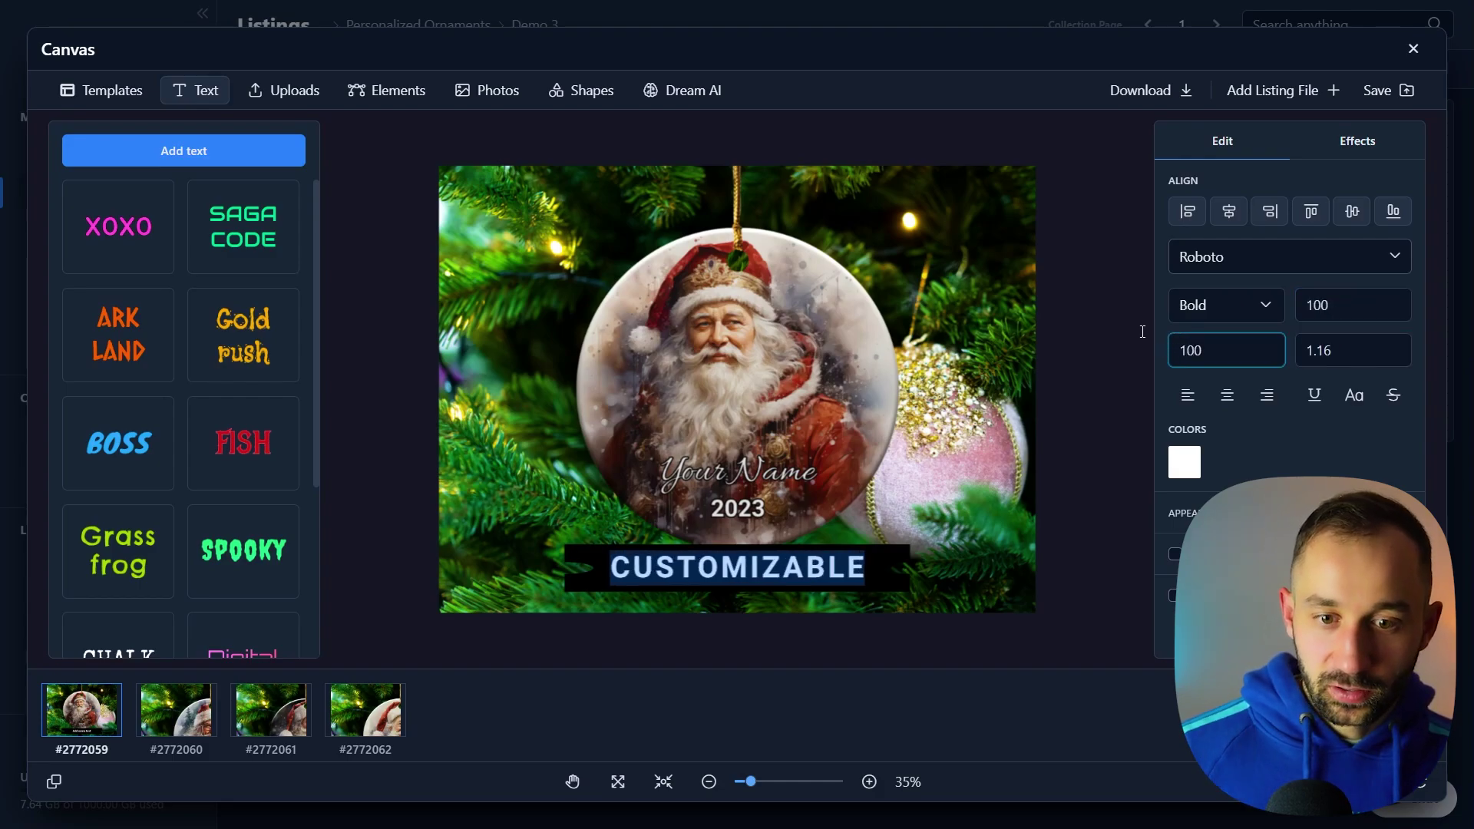
# - Fill the banner behind the CUSTOMIZABLE text with solid red ff0000
pyautogui.click(875, 566)
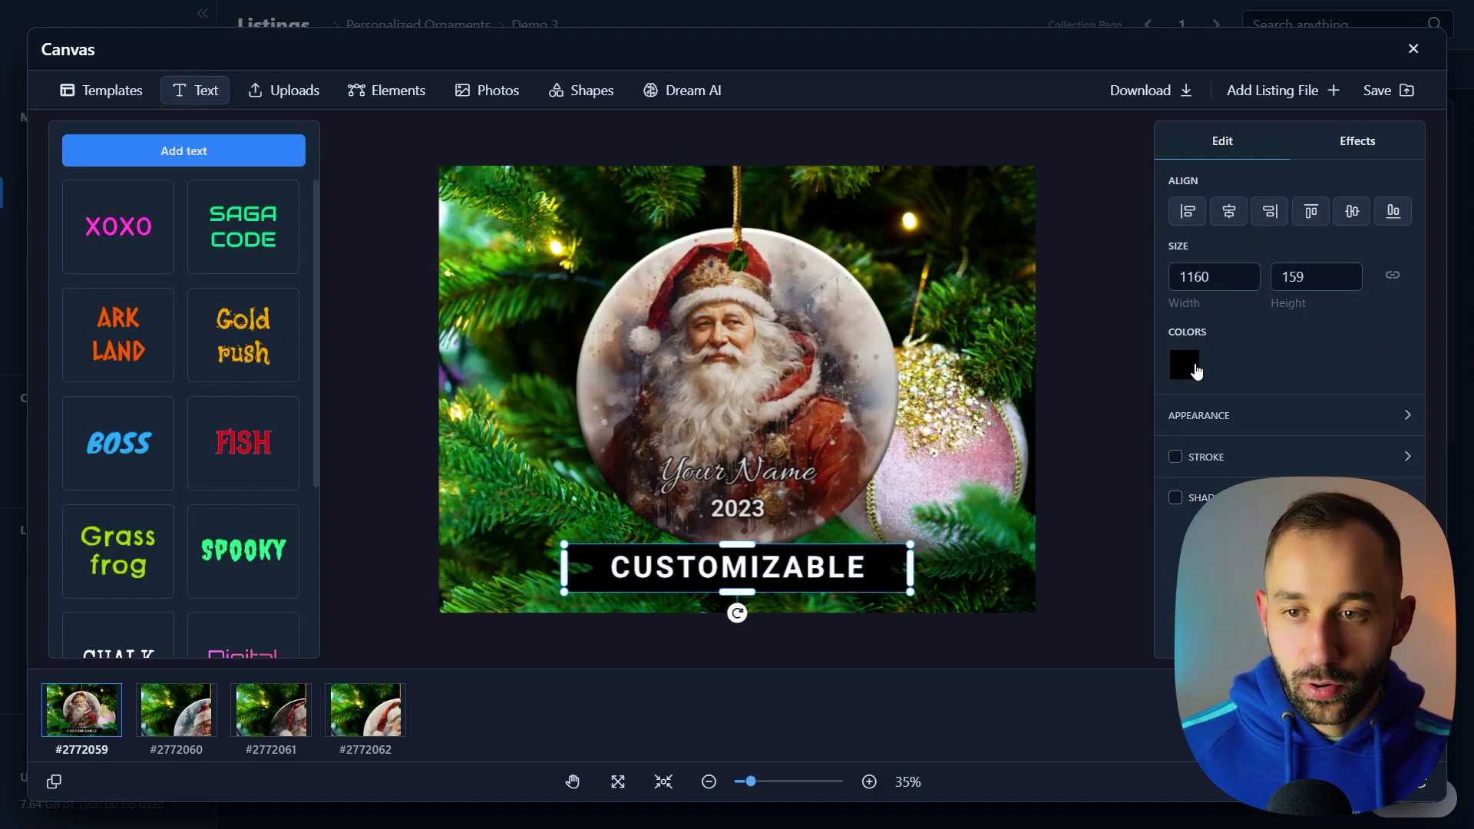
pyautogui.click(1184, 365)
pyautogui.moveTo(1035, 267); pyautogui.dragTo(1139, 149)
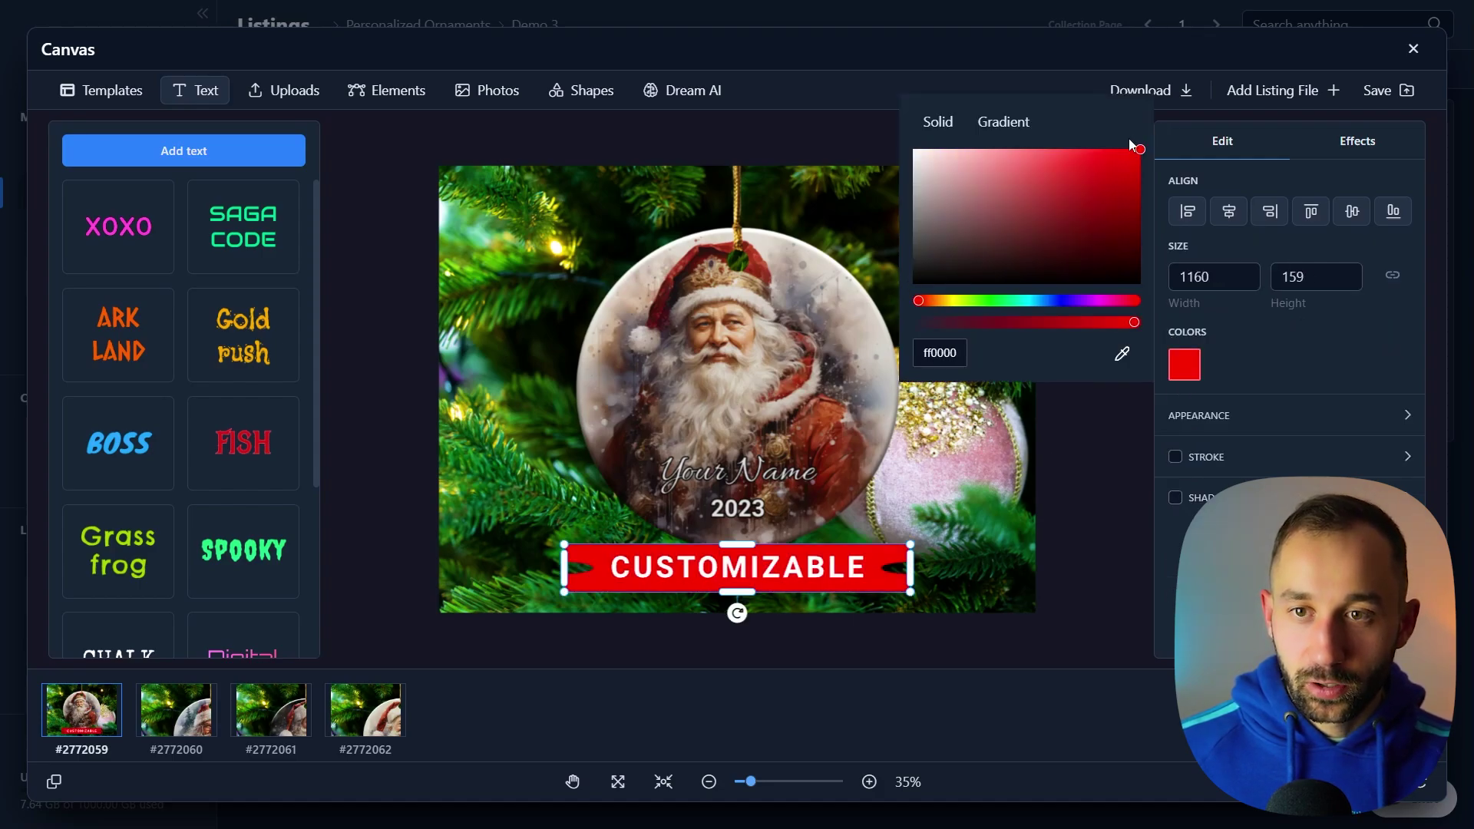
pyautogui.click(1007, 659)
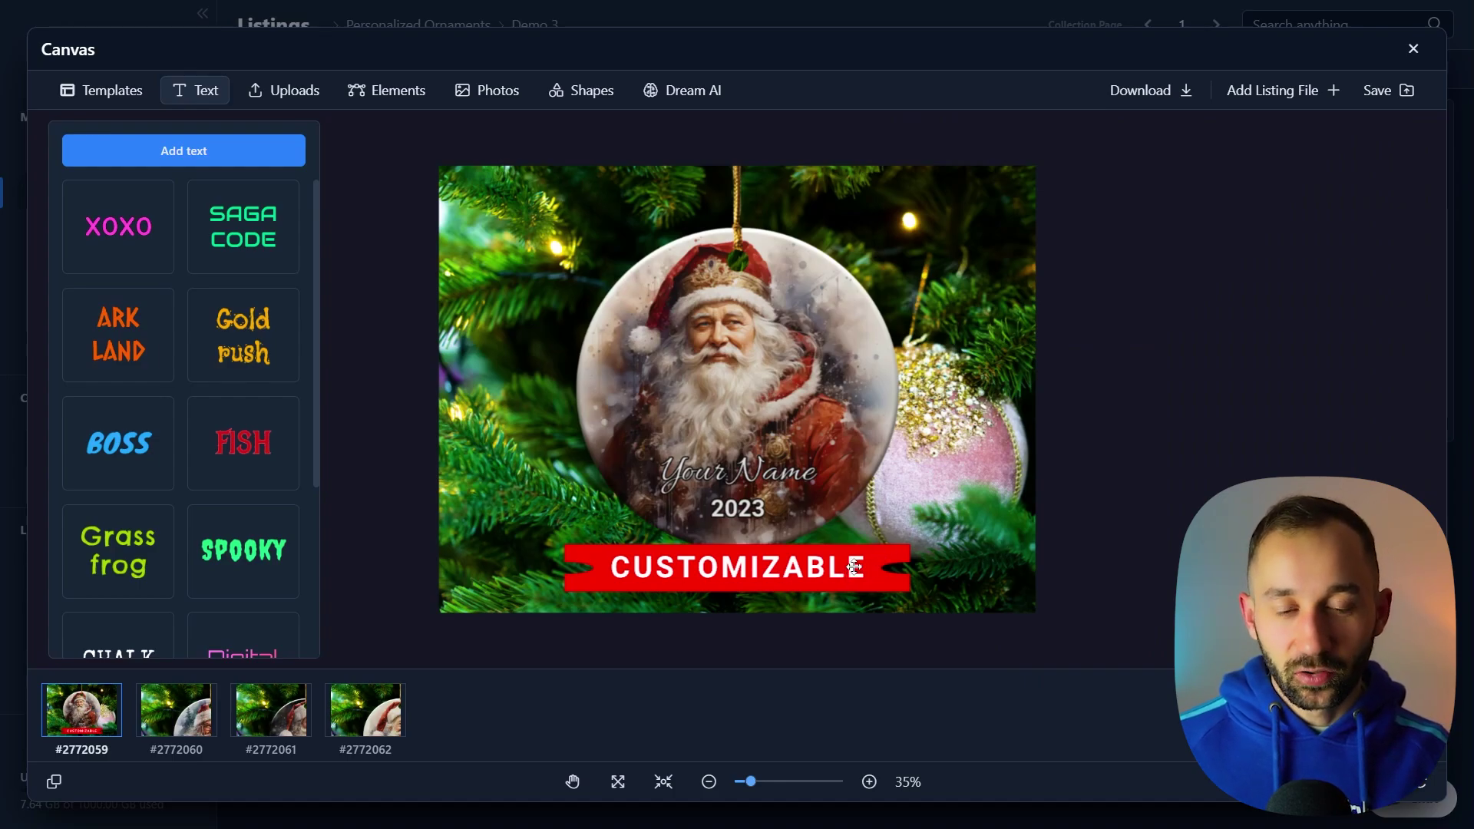
# - Add a circle about 402 by 402 in the mockup's upper-right corner, above the pink bauble
pyautogui.click(581, 90)
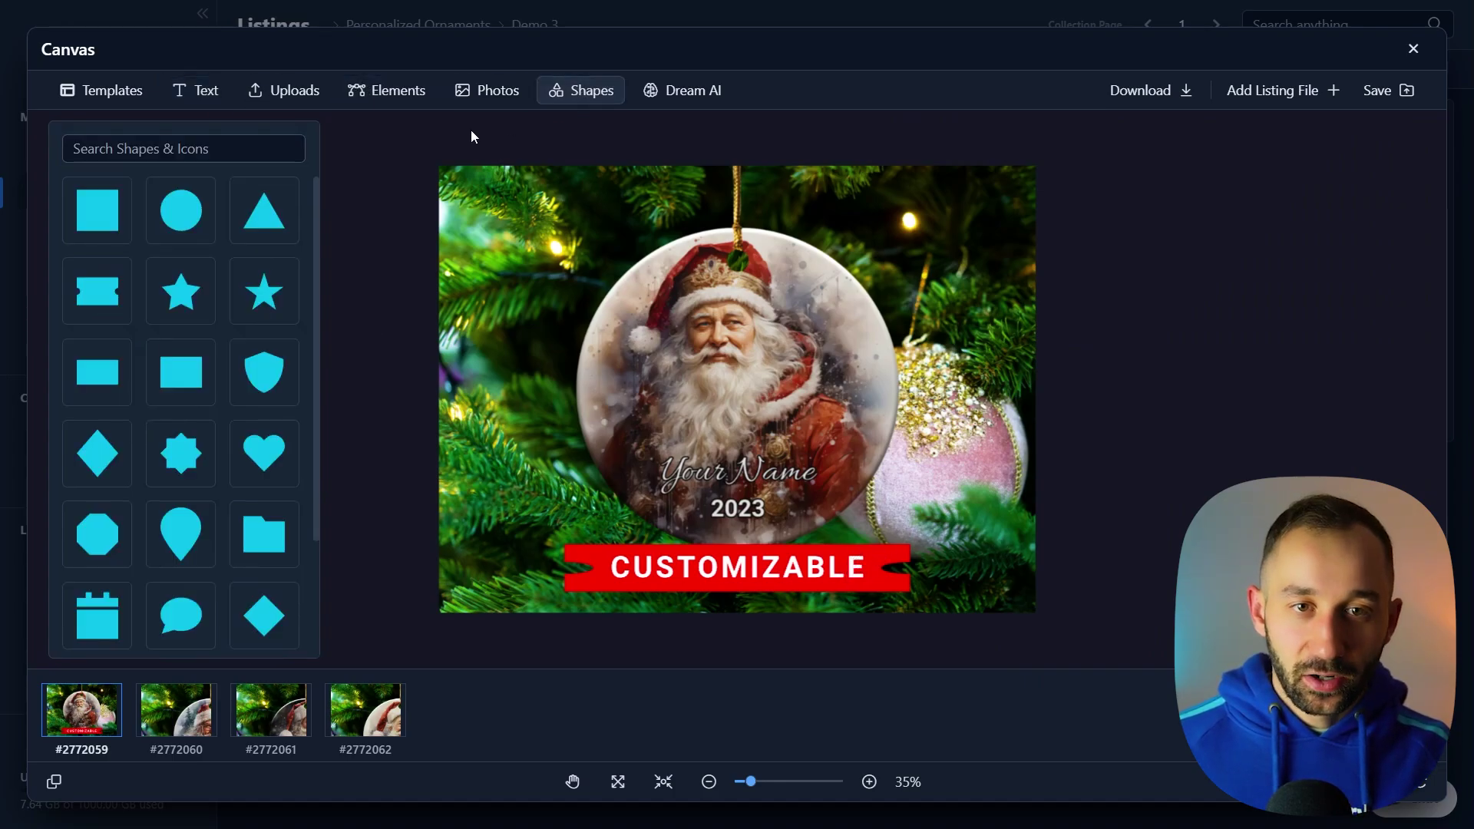
pyautogui.click(196, 221)
pyautogui.moveTo(737, 388); pyautogui.dragTo(964, 262)
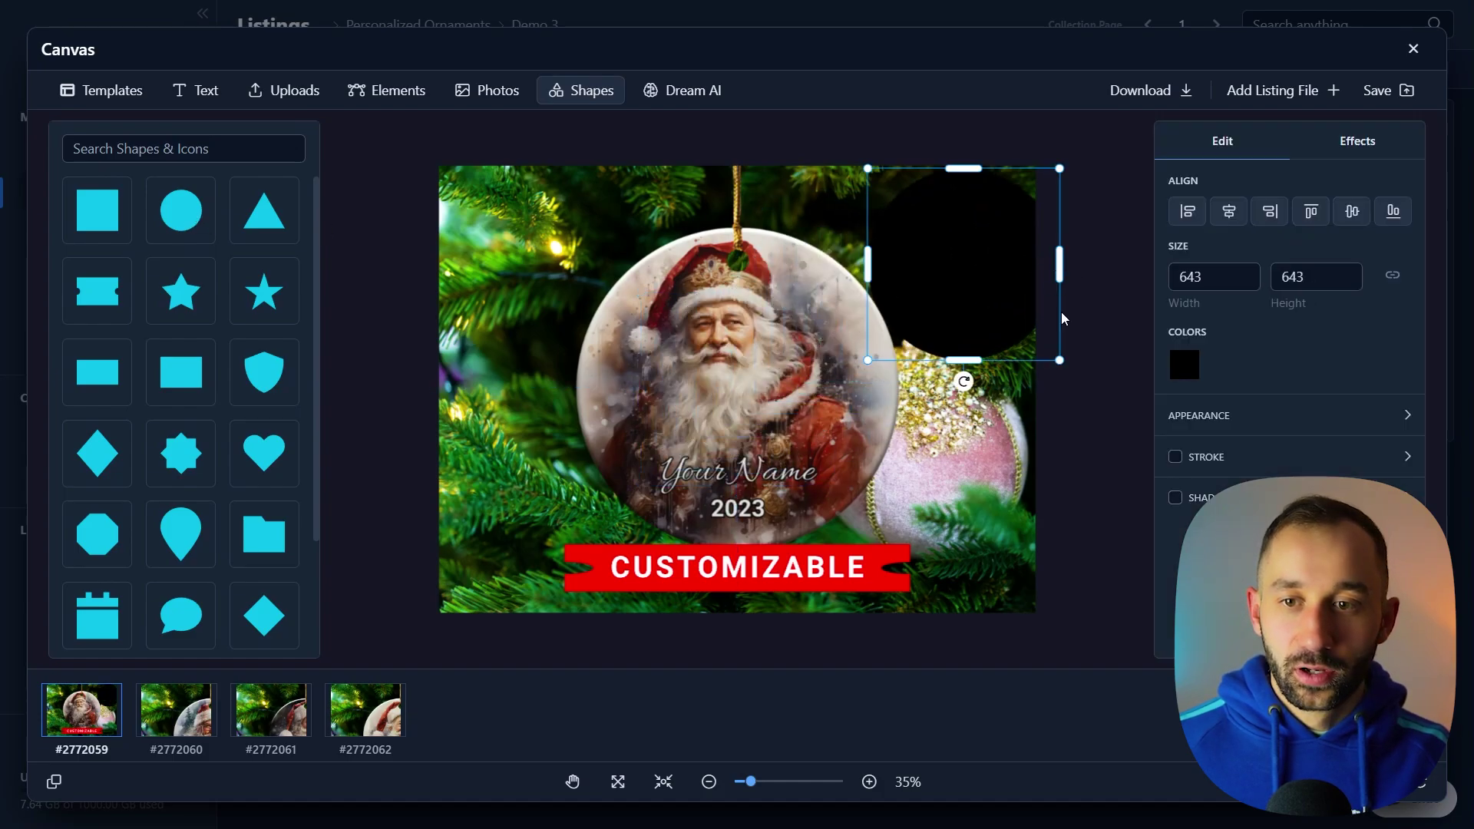
pyautogui.moveTo(1054, 352); pyautogui.dragTo(1011, 302)
# - Duplicate the CUSTOMIZABLE text onto the black circle and bring the copy to the front
pyautogui.click(197, 91)
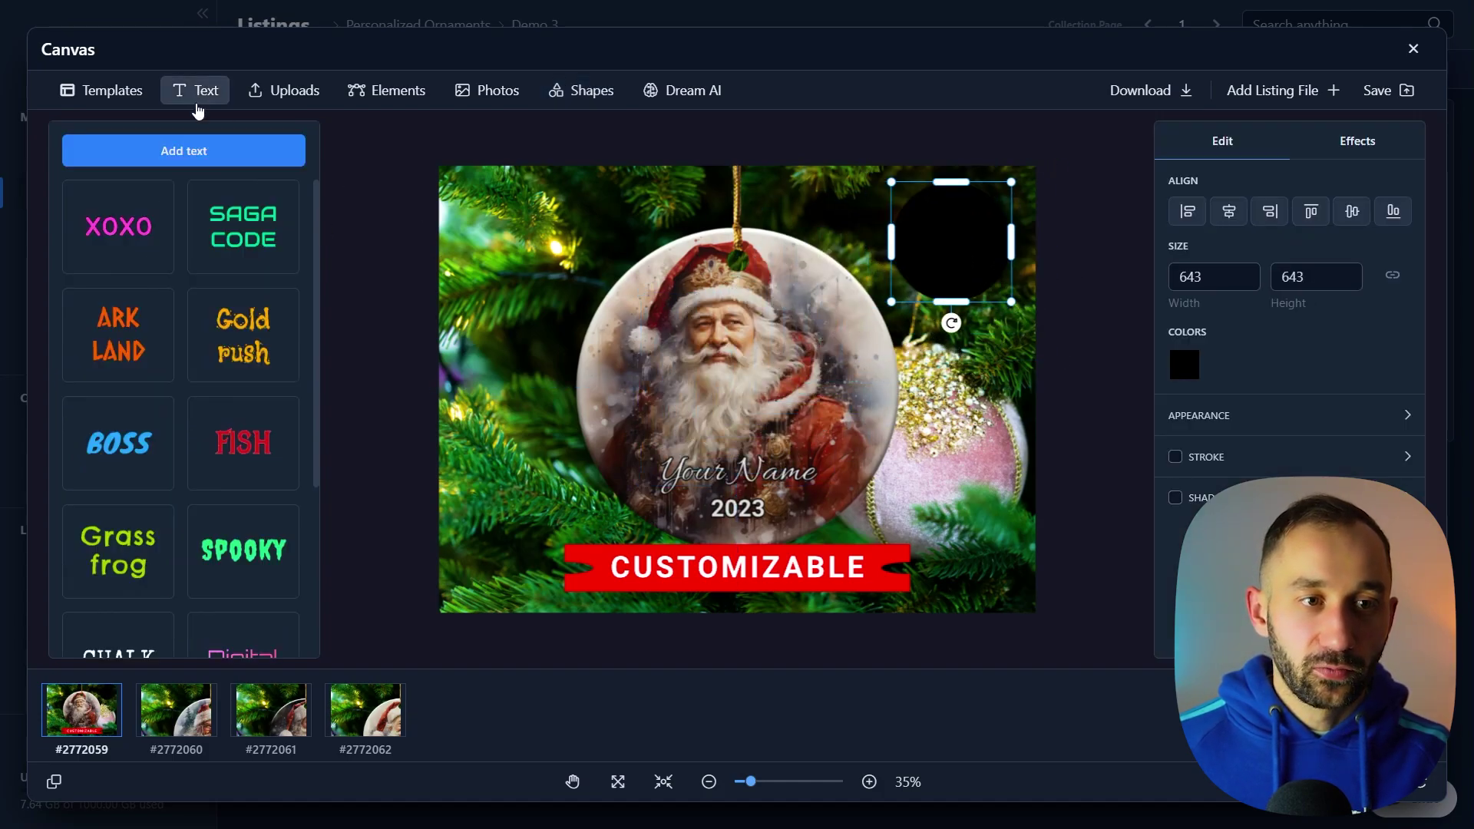
pyautogui.click(747, 573)
pyautogui.moveTo(756, 569); pyautogui.dragTo(961, 238)
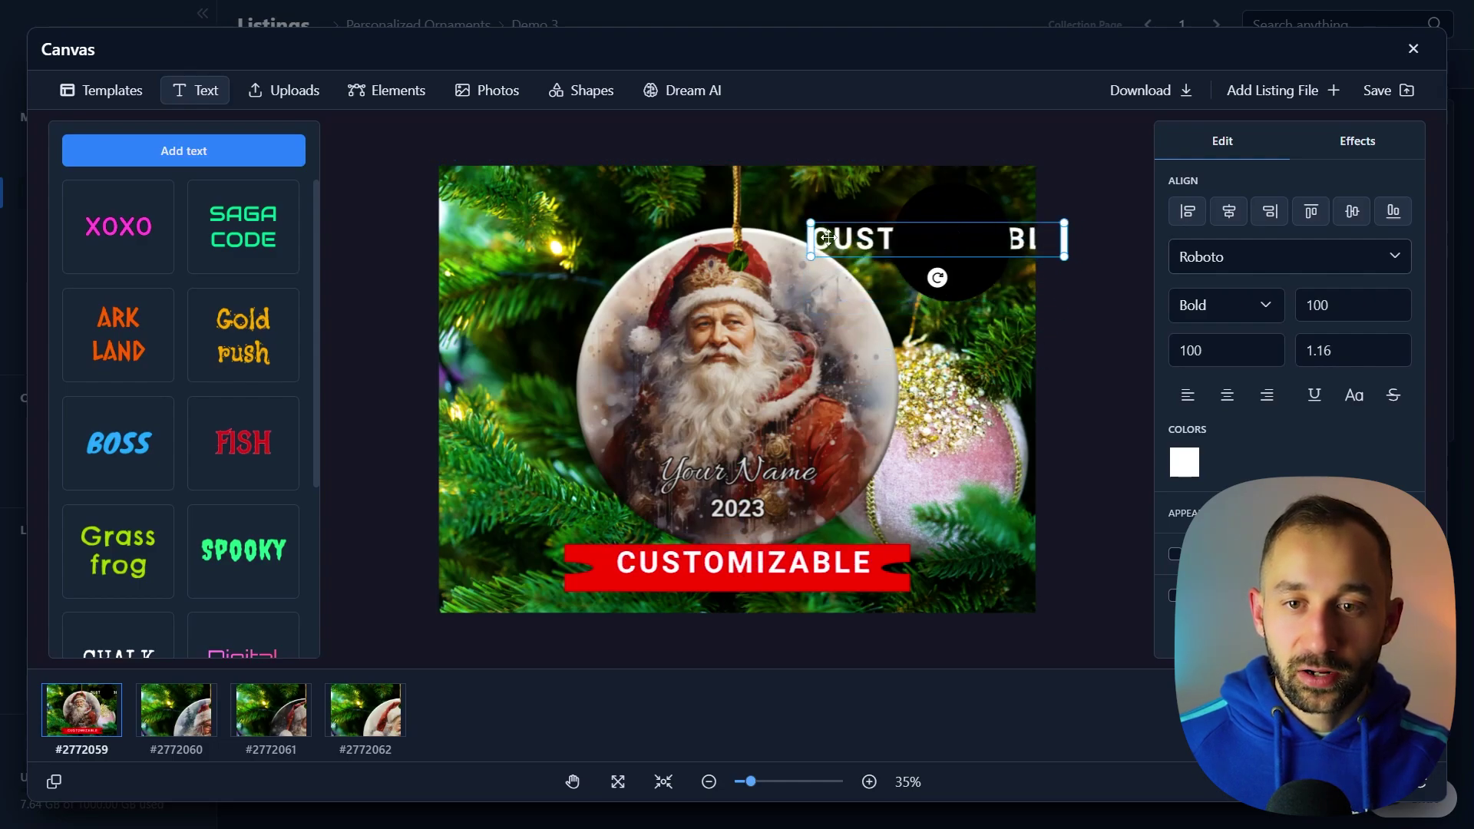
pyautogui.rightClick(850, 235)
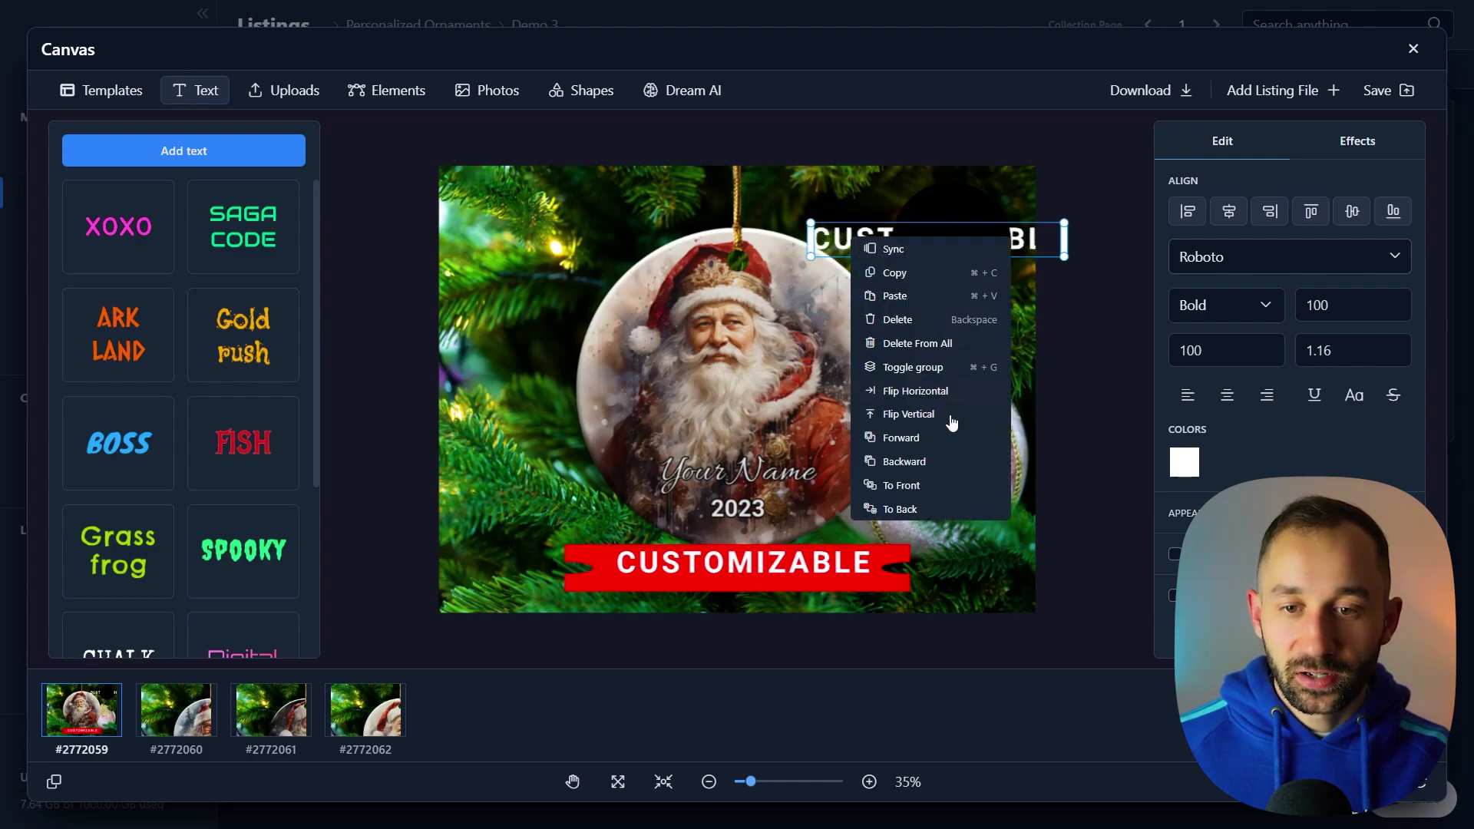
pyautogui.click(920, 486)
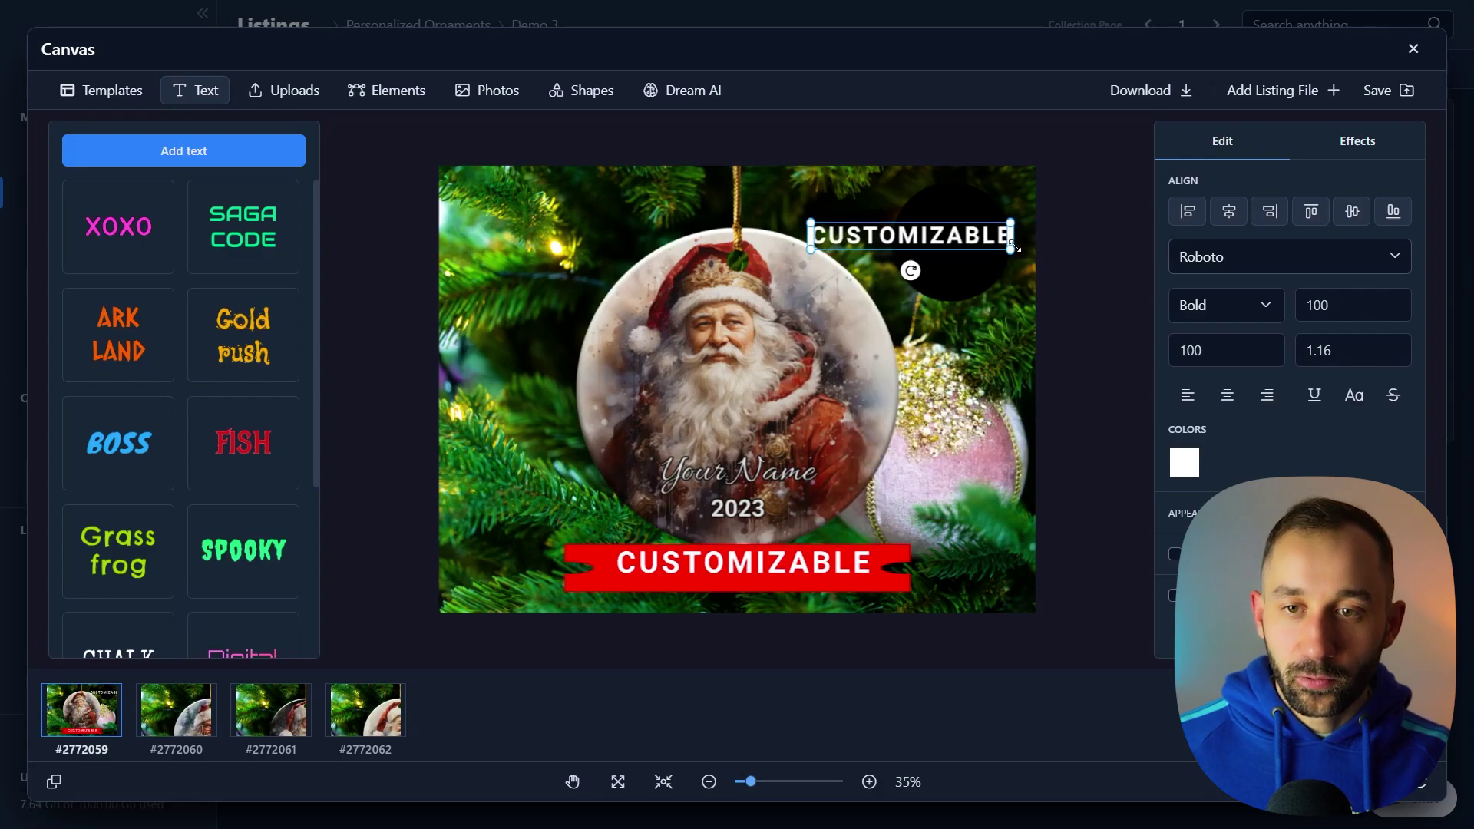
# - Replace the duplicated text on the circle with "40% OFF" split over two lines
pyautogui.doubleClick(1008, 242)
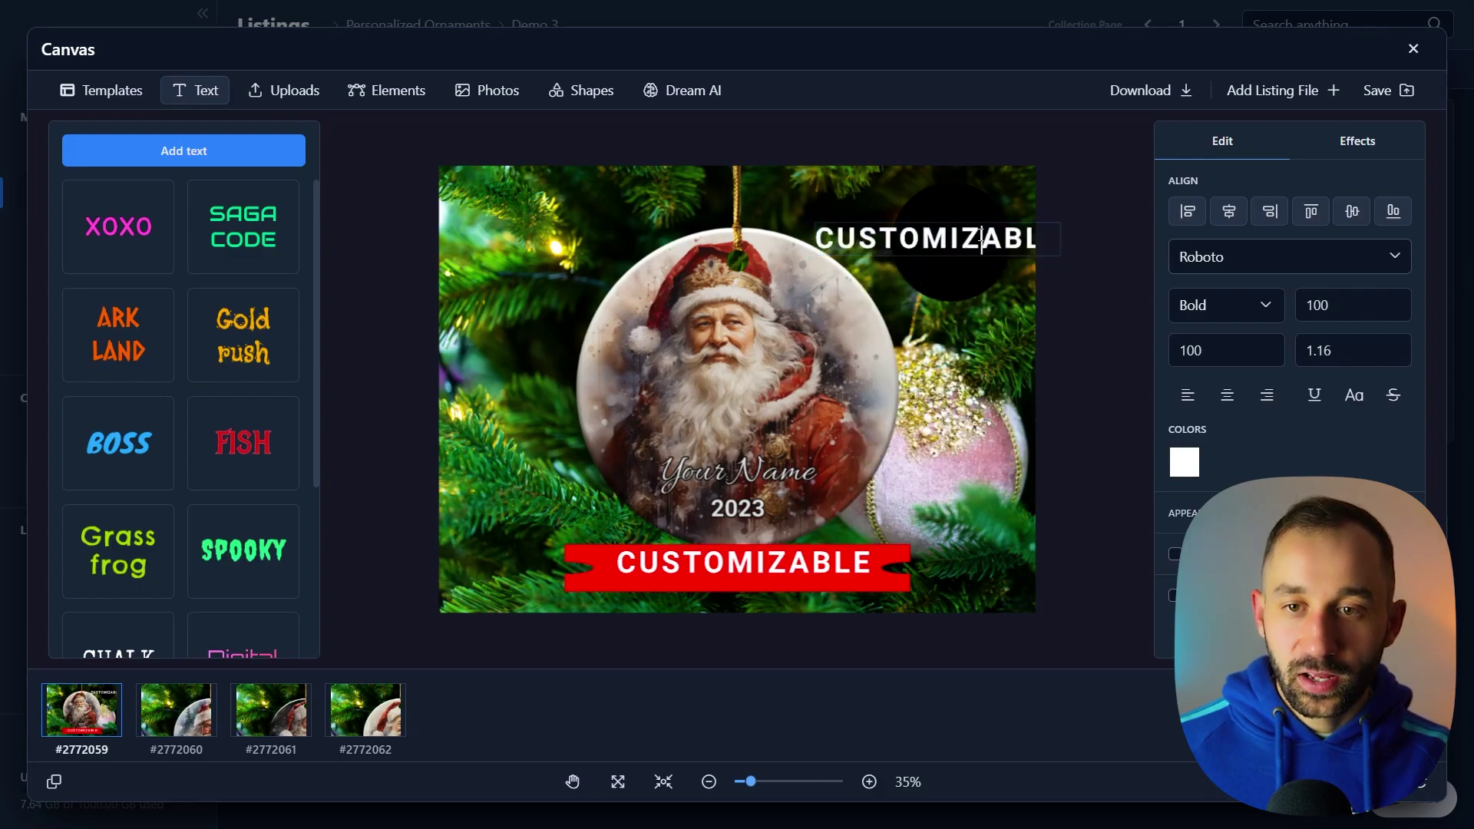
pyautogui.doubleClick(989, 231)
pyautogui.write('40% OFF')
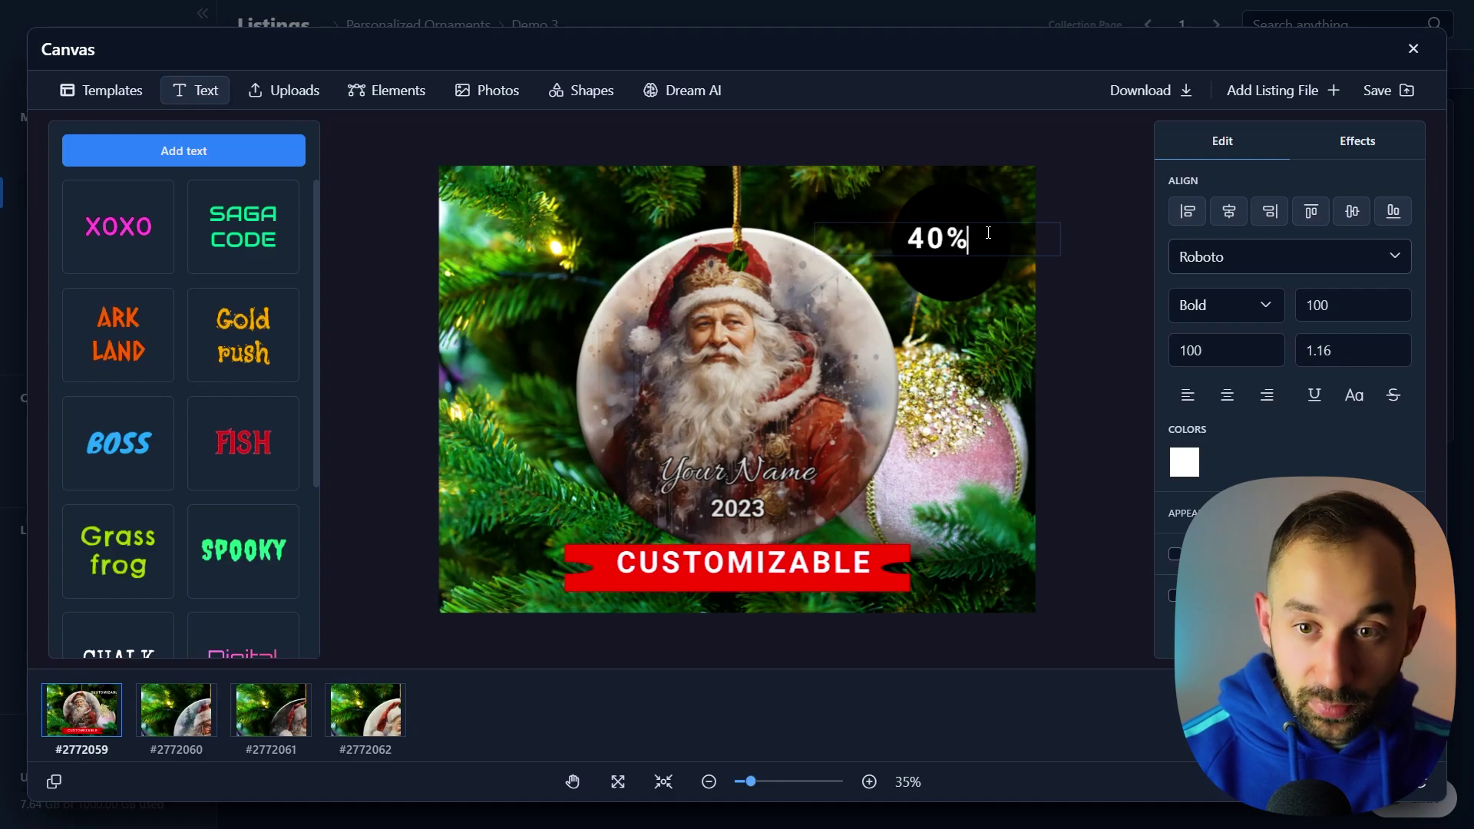
pyautogui.press('Escape')
# - Fill the circle behind the 40% OFF text with solid orange ff9600
pyautogui.click(974, 287)
pyautogui.click(1176, 358)
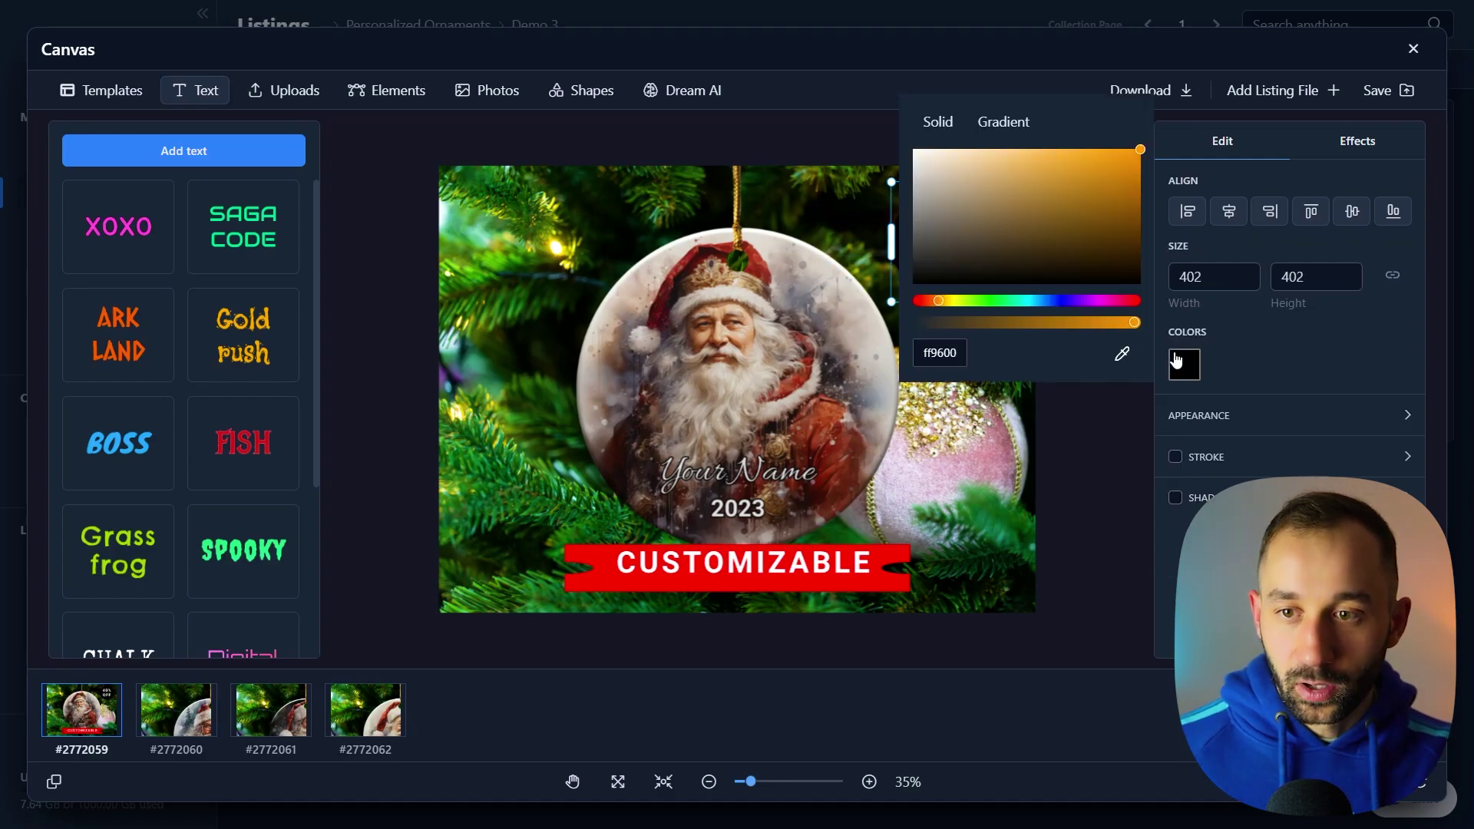
pyautogui.moveTo(1083, 190); pyautogui.dragTo(1173, 110)
pyautogui.click(1108, 501)
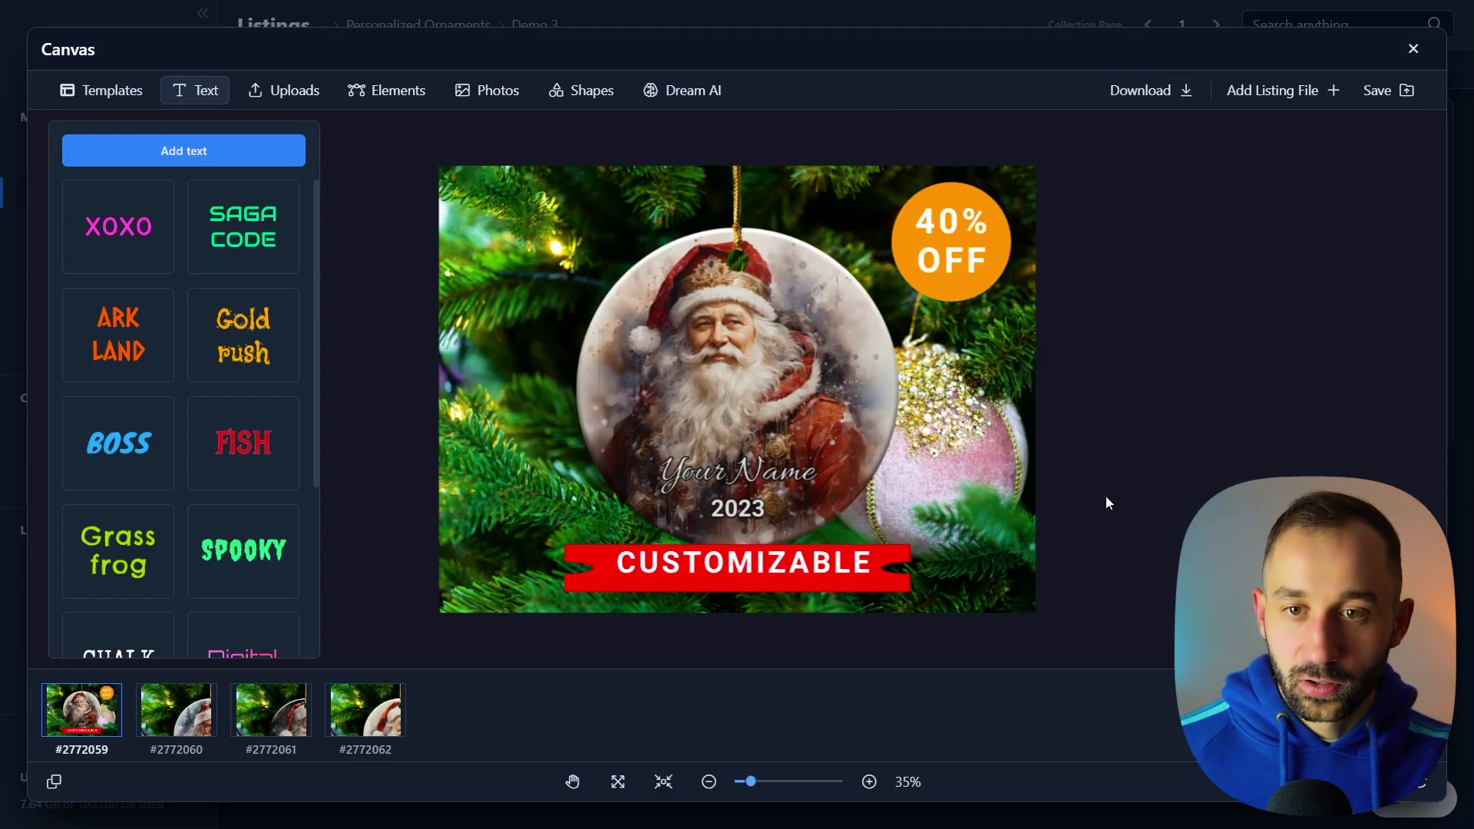
pyautogui.click(950, 244)
pyautogui.click(1085, 428)
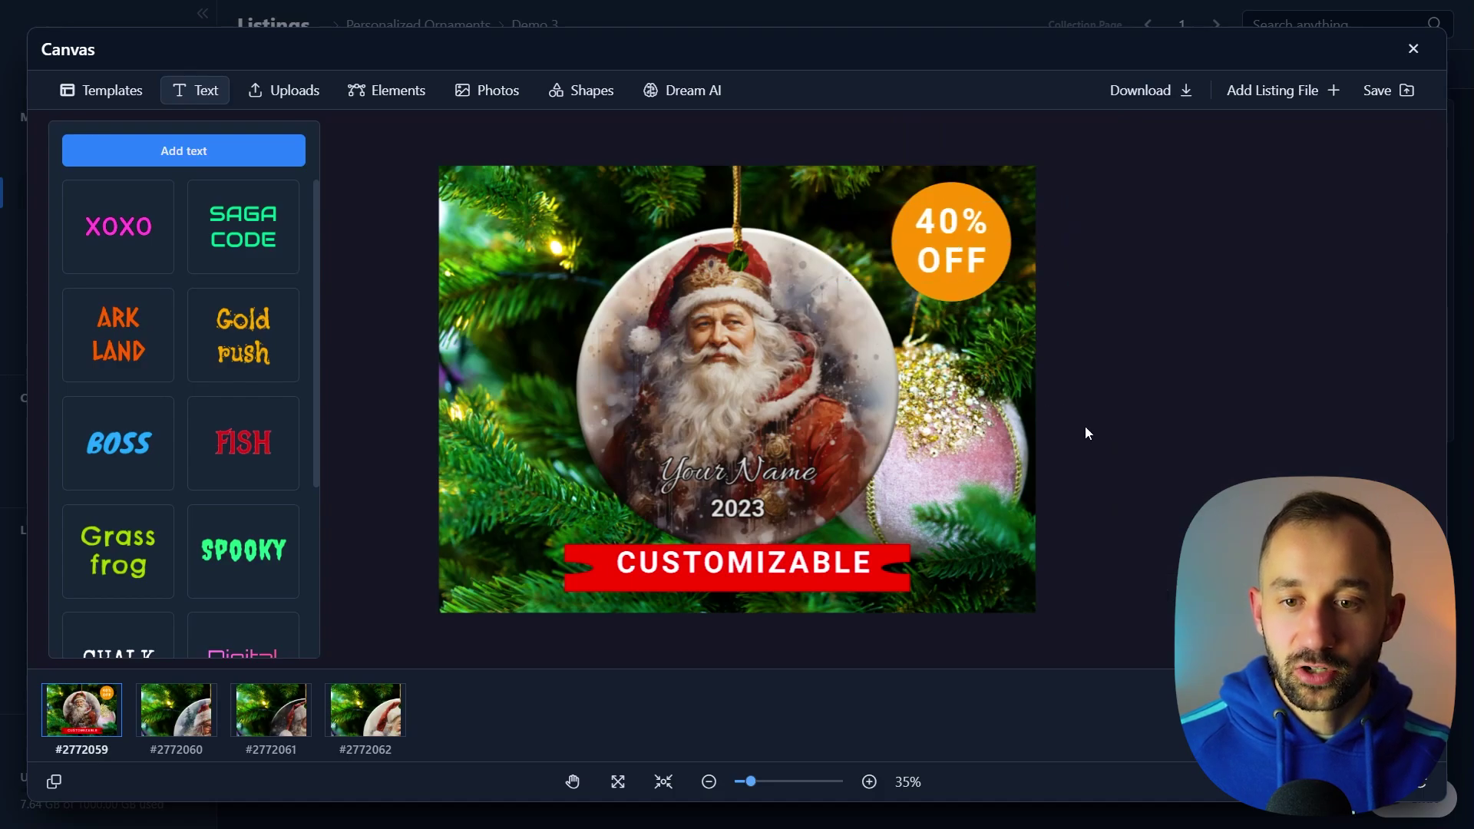
# - Nudge the CUSTOMIZABLE text slightly downward so it sits vertically centred on the red ribbon
pyautogui.click(690, 575)
pyautogui.click(950, 294)
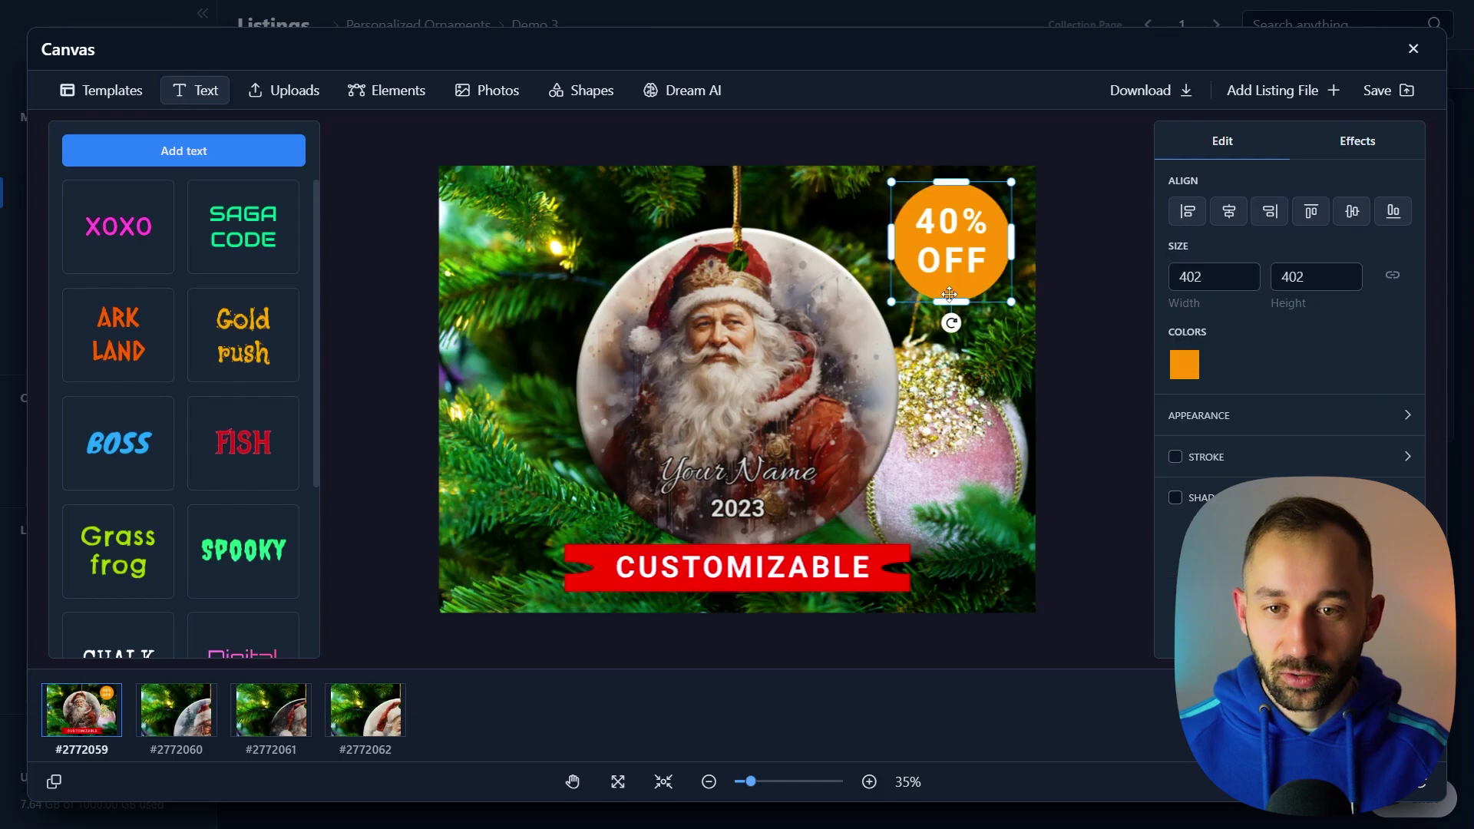
pyautogui.click(818, 568)
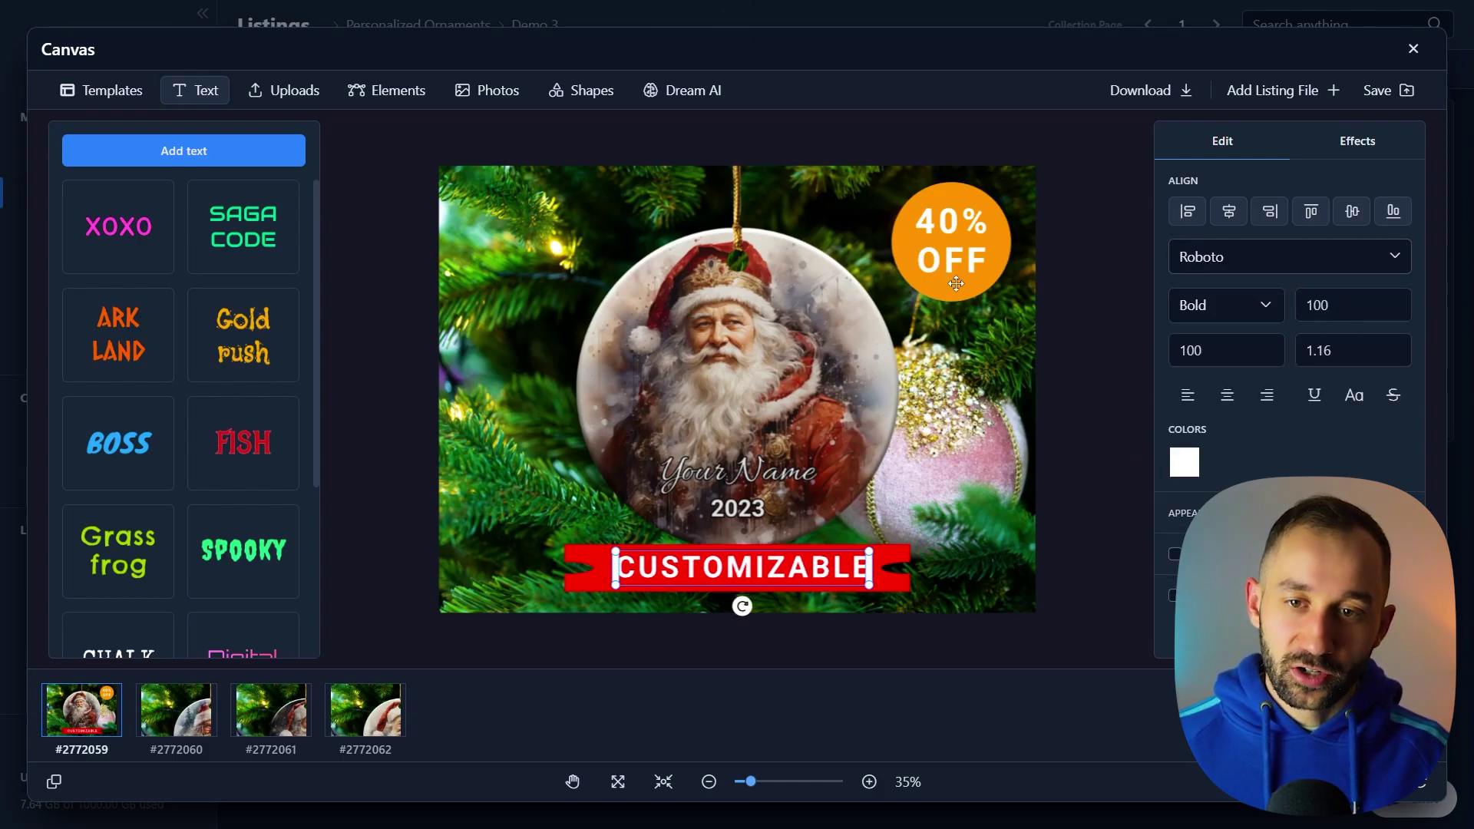
pyautogui.click(1106, 311)
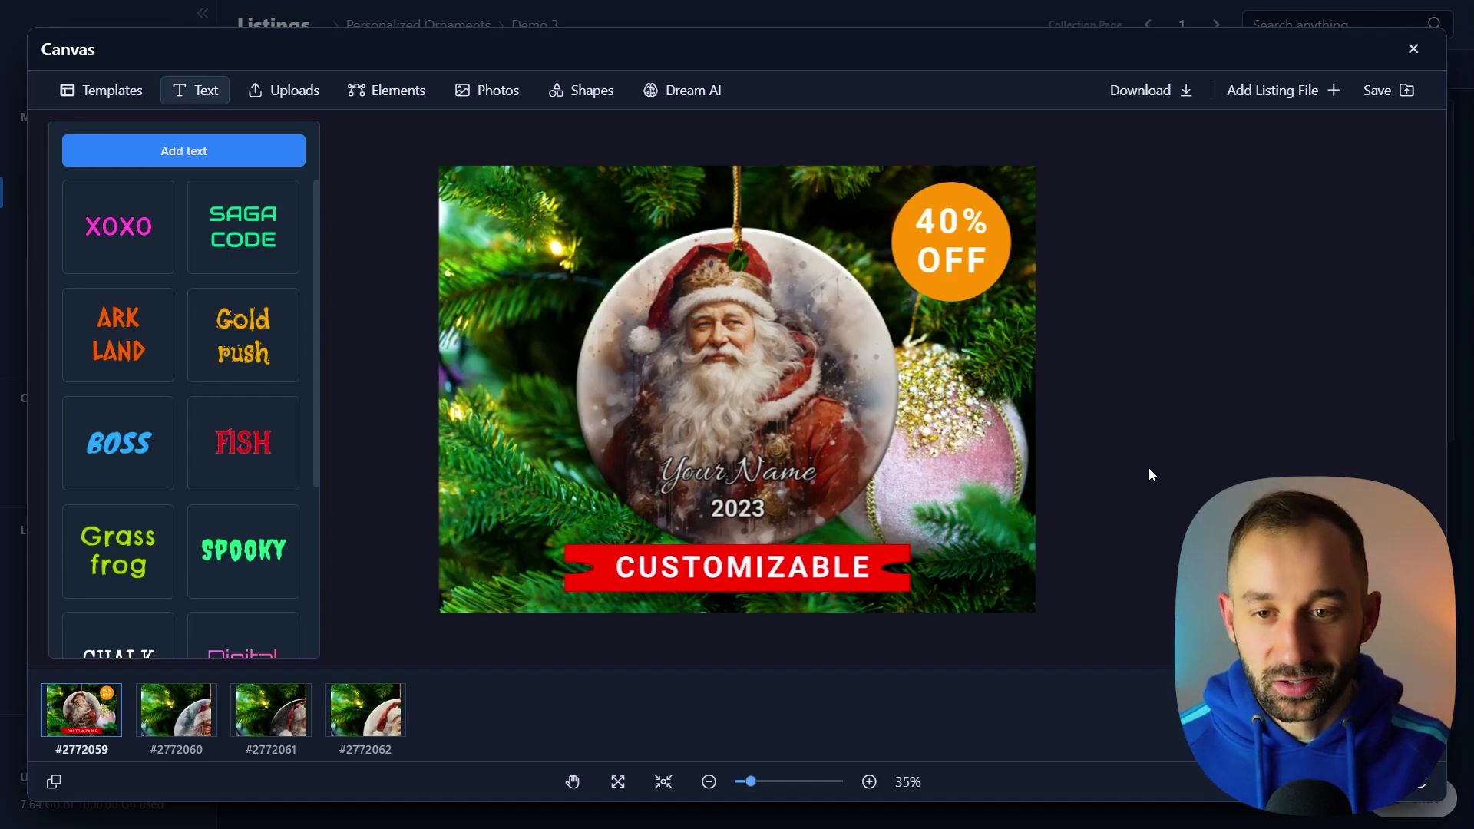
# - Sync the red ribbon, CUSTOMIZABLE text, orange circle and 40% OFF text from the first mockup to the other listings
pyautogui.click(887, 582)
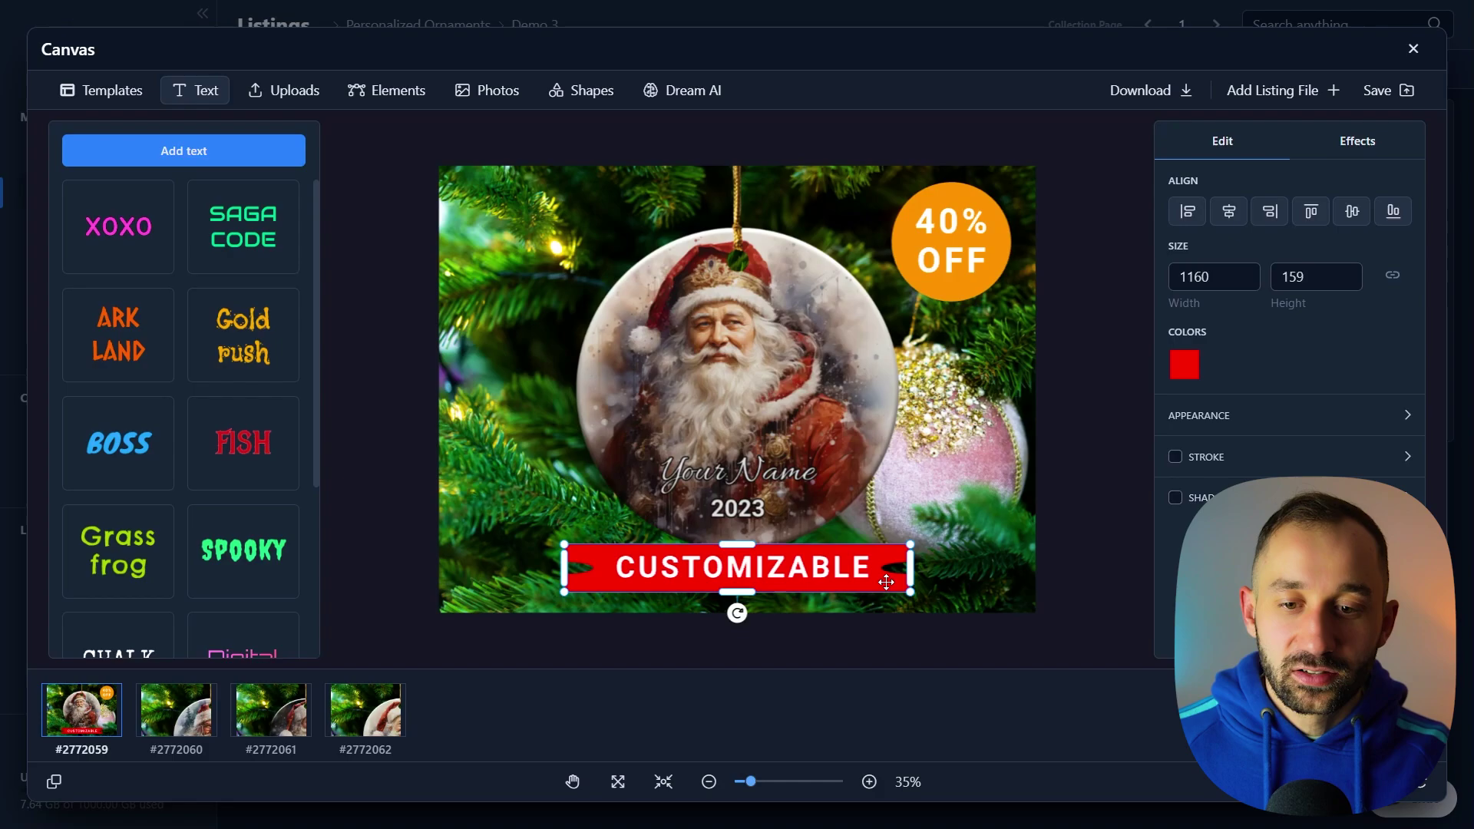
pyautogui.click(844, 566)
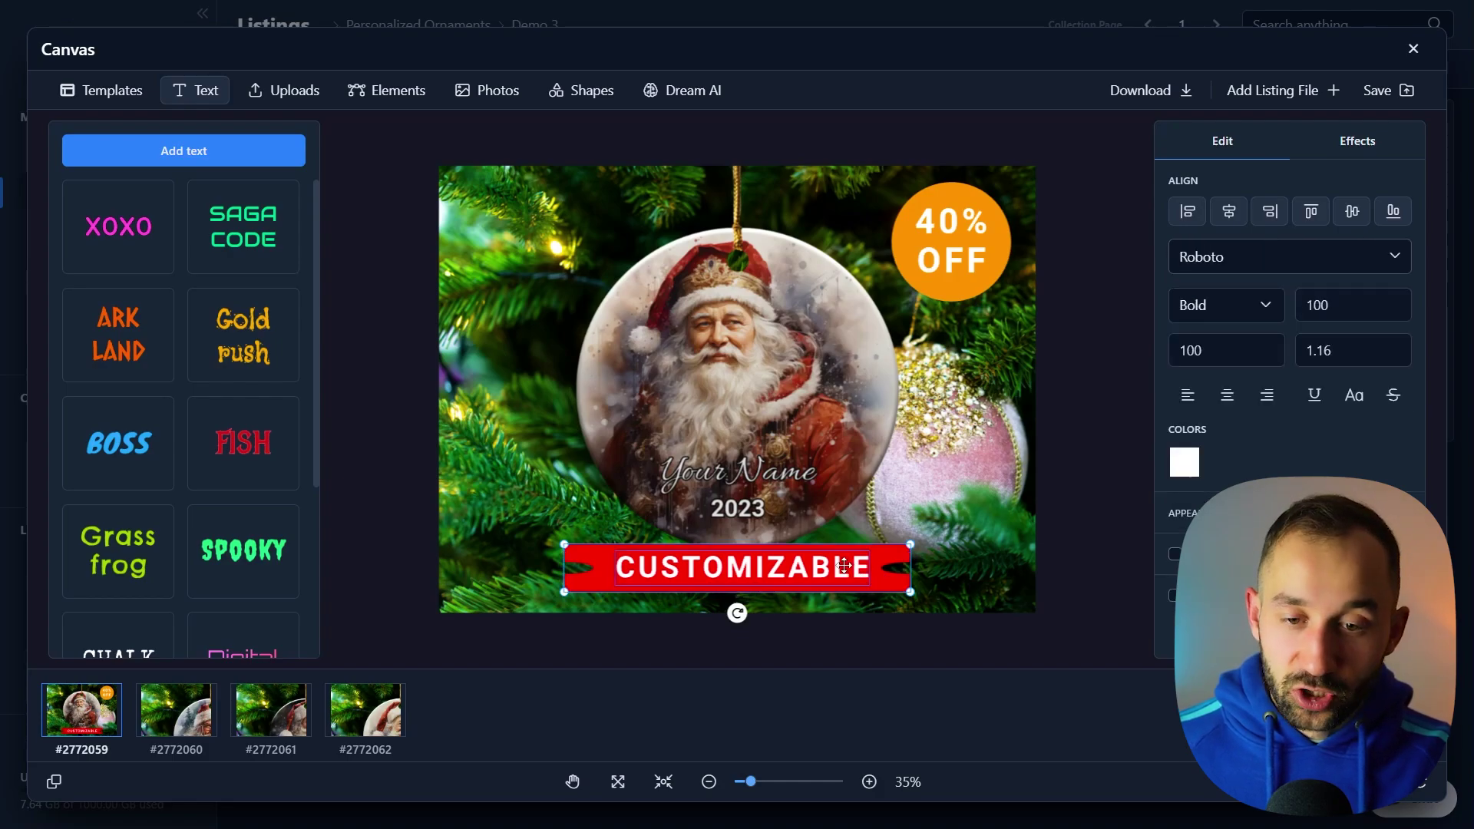
pyautogui.keyDown('shift'); pyautogui.click(951, 270); pyautogui.keyUp('shift')
pyautogui.keyDown('shift'); pyautogui.click(942, 189); pyautogui.keyUp('shift')
pyautogui.rightClick(960, 233)
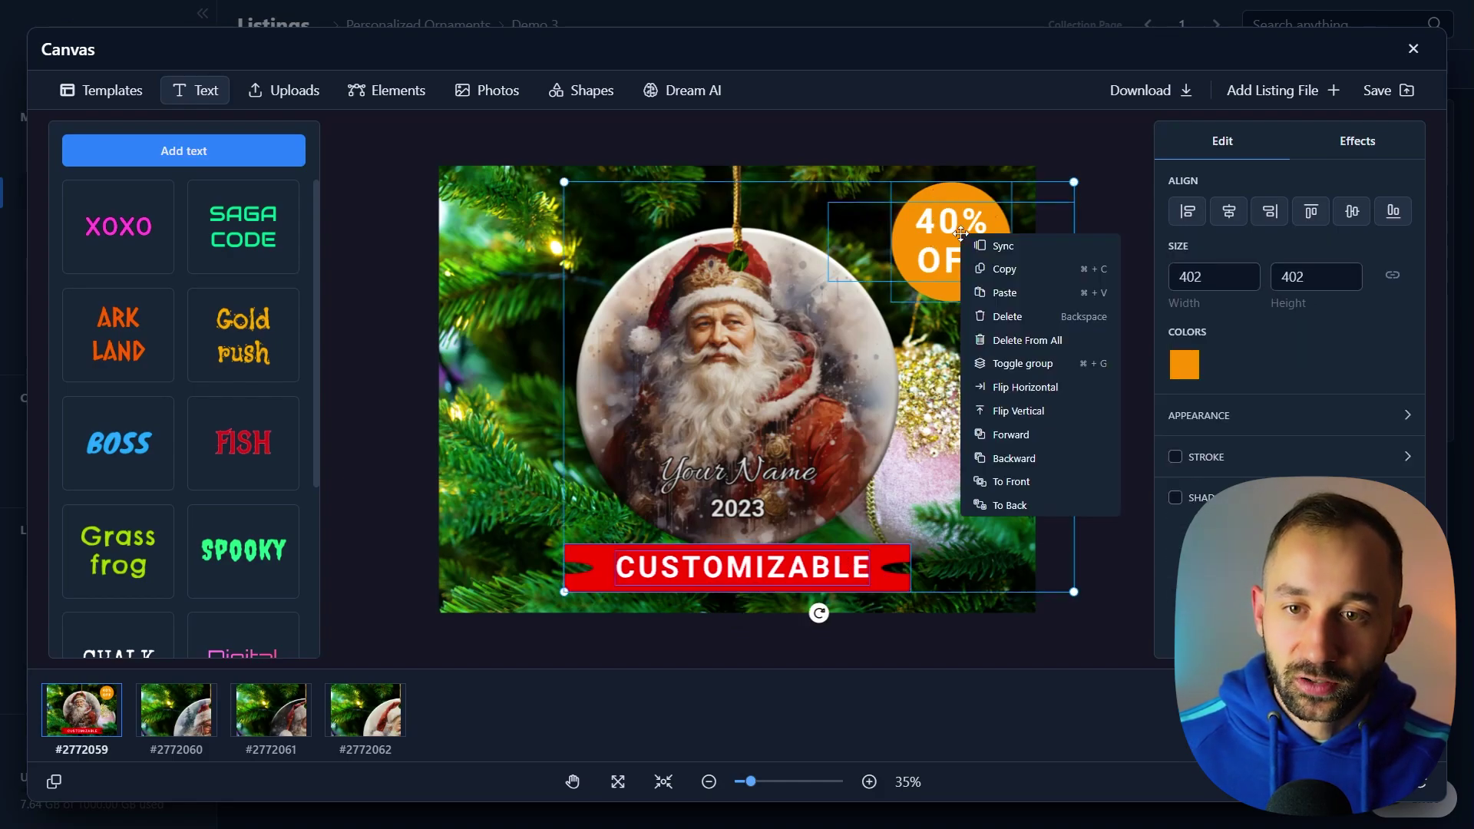
pyautogui.click(995, 247)
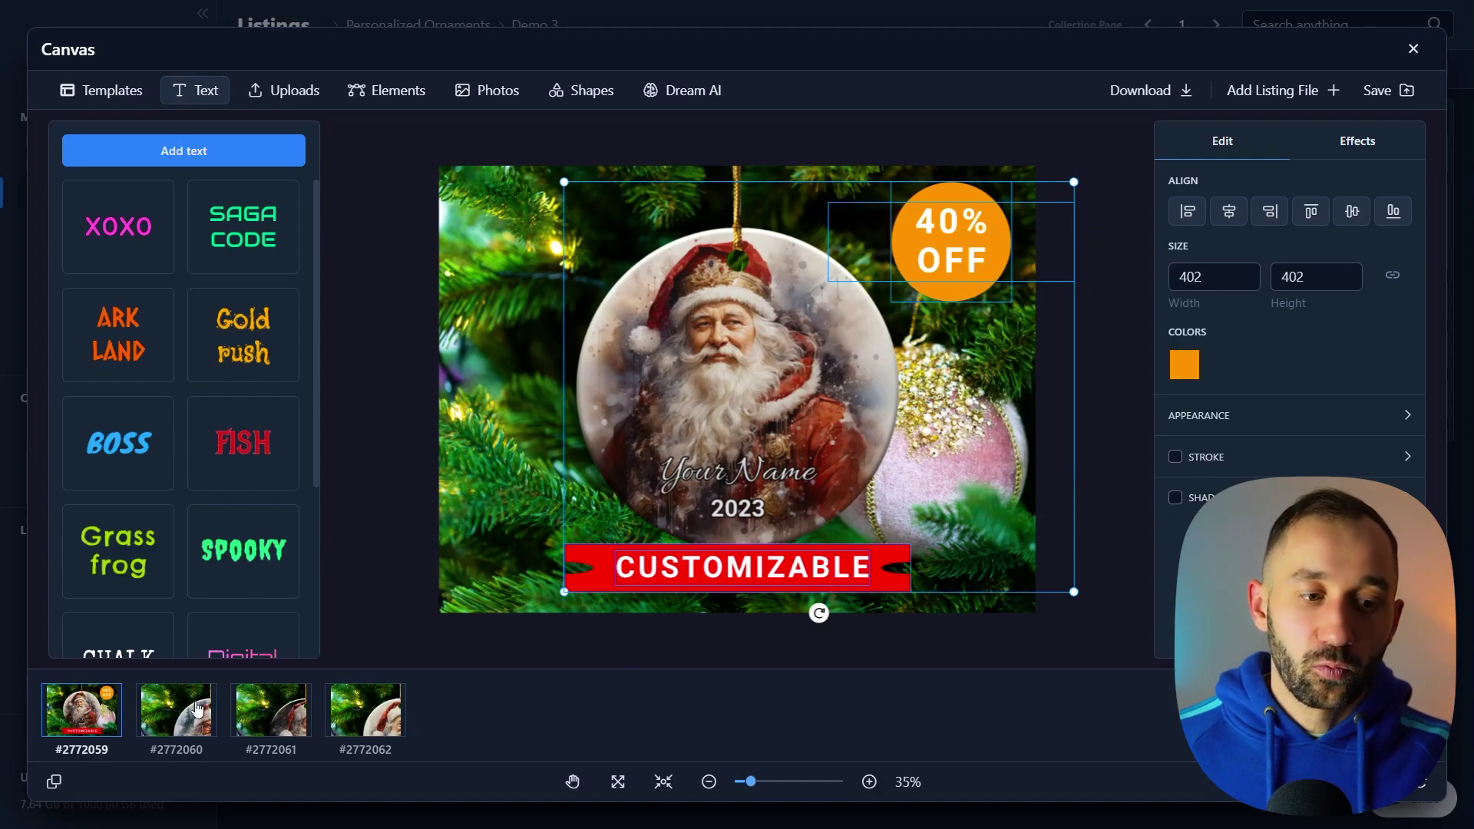
# - Check the canvases of the other three listings for the synced ribbon and discount badge
pyautogui.click(172, 717)
pyautogui.click(298, 710)
pyautogui.click(365, 707)
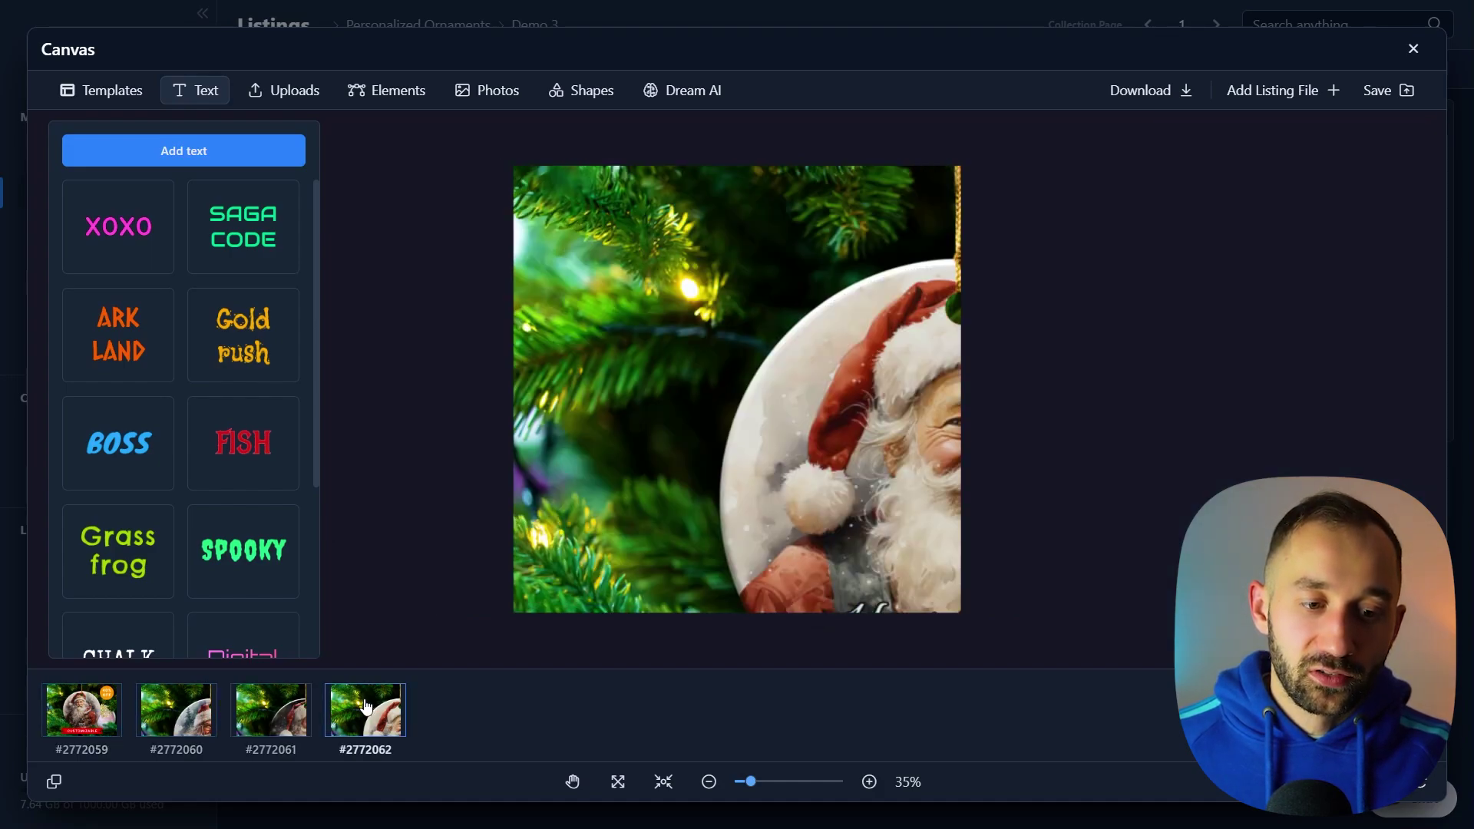
# - Return to the first Santa ornament mockup and open the save options for the output file slot and format
pyautogui.click(87, 737)
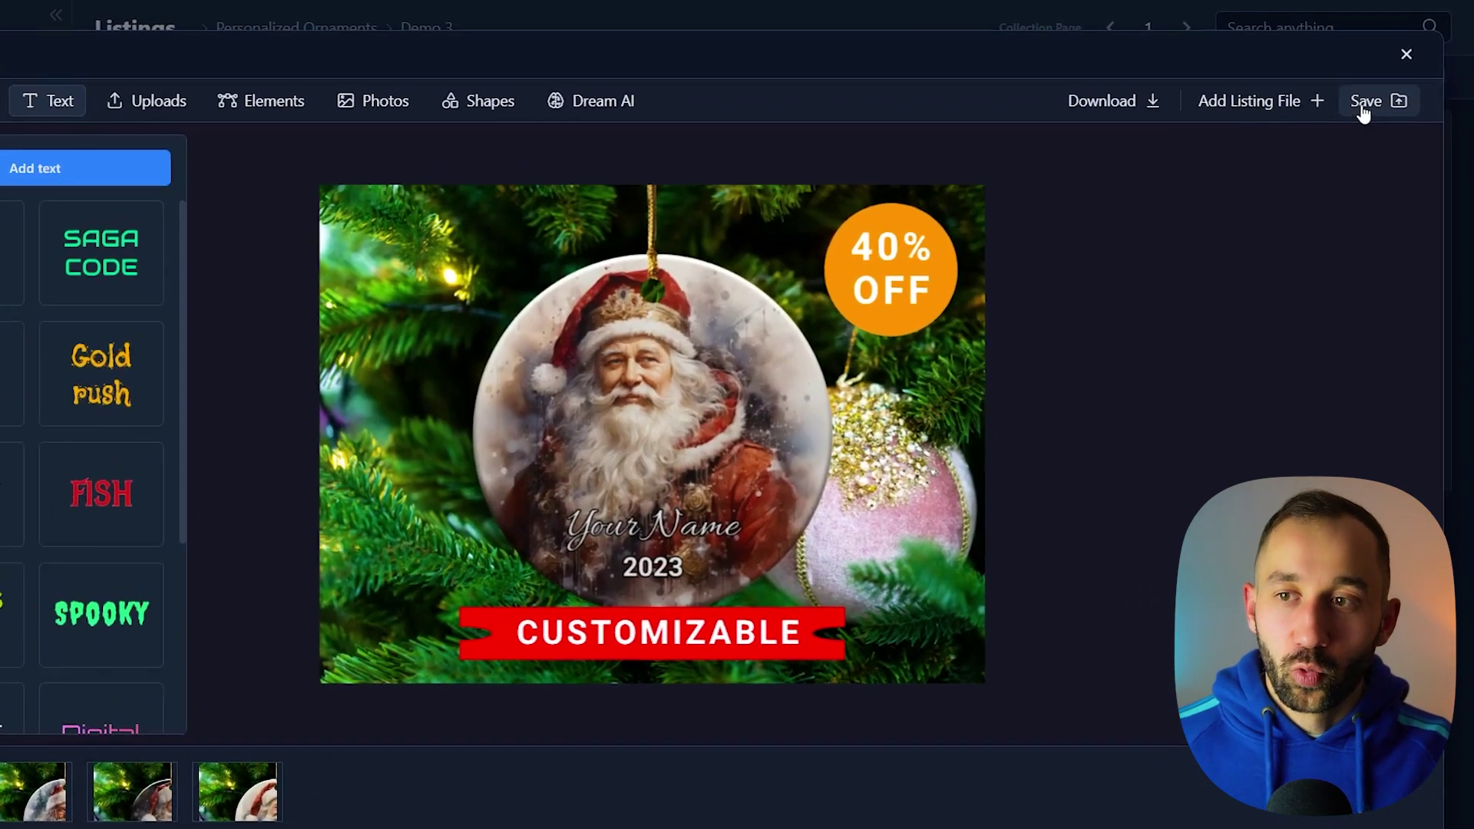
pyautogui.click(1382, 90)
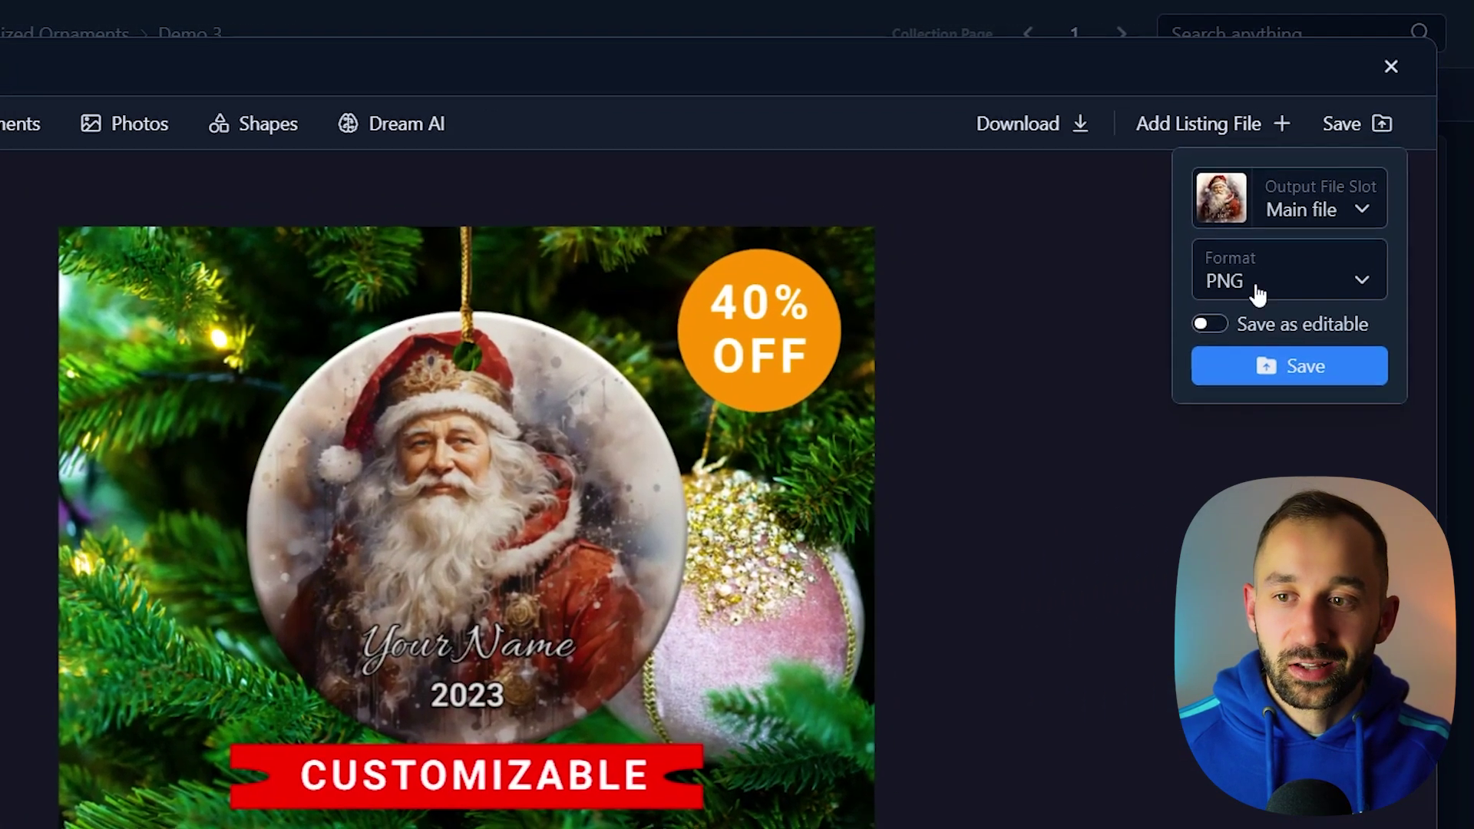